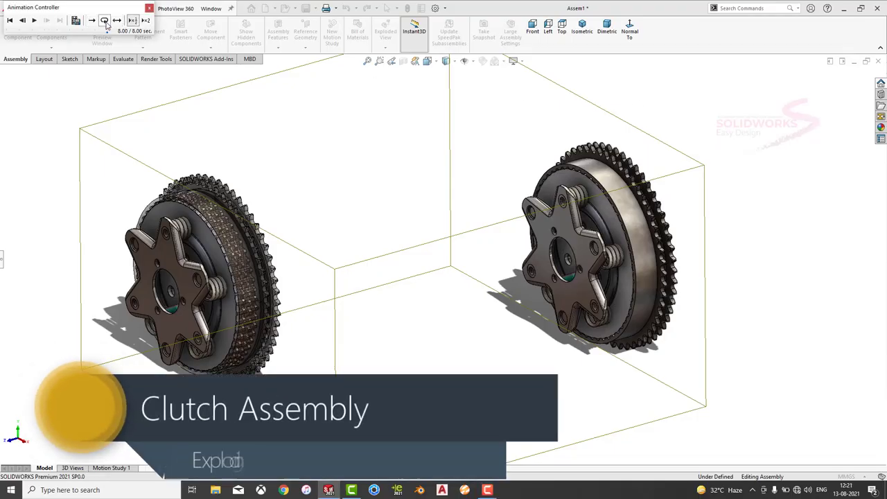
Replay the explode animation with Reciprocate playback enabled
{"action": "left_click", "coordinate": [104, 21]}
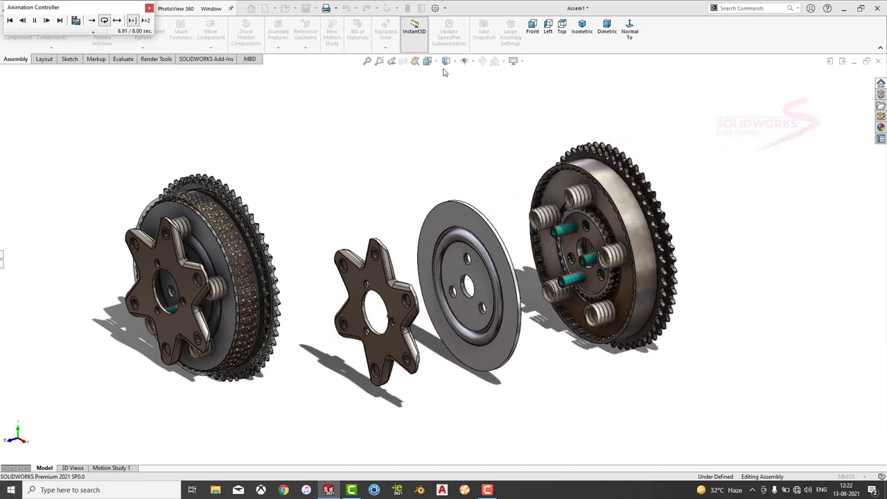
{"action": "left_click", "coordinate": [117, 20]}
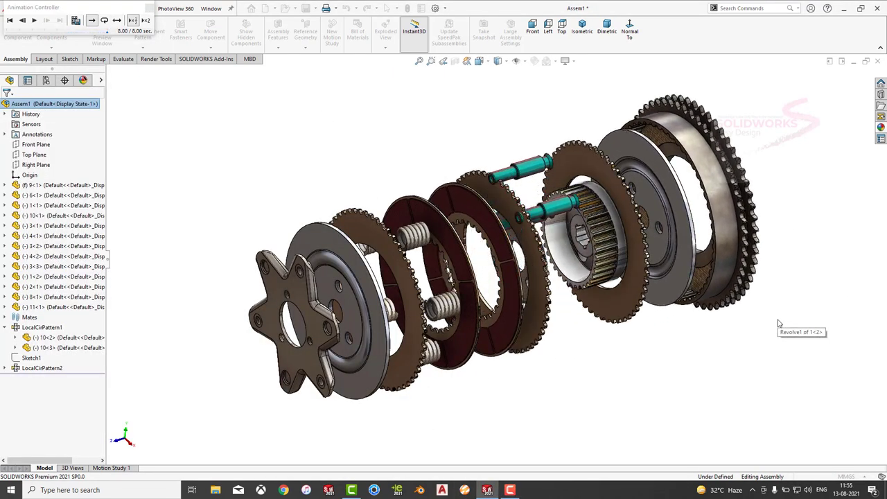
{"action": "left_click", "coordinate": [43, 22]}
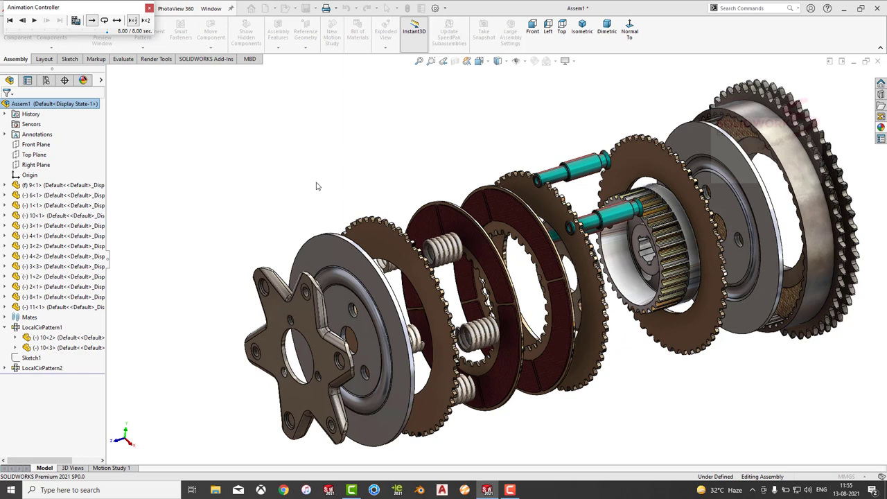
Orbit the assembly, then view it from the Front, Top, Isometric and Dimetric orientations
{"action": "middle_click_drag", "start_coordinate": [434, 217], "coordinate": [394, 190]}
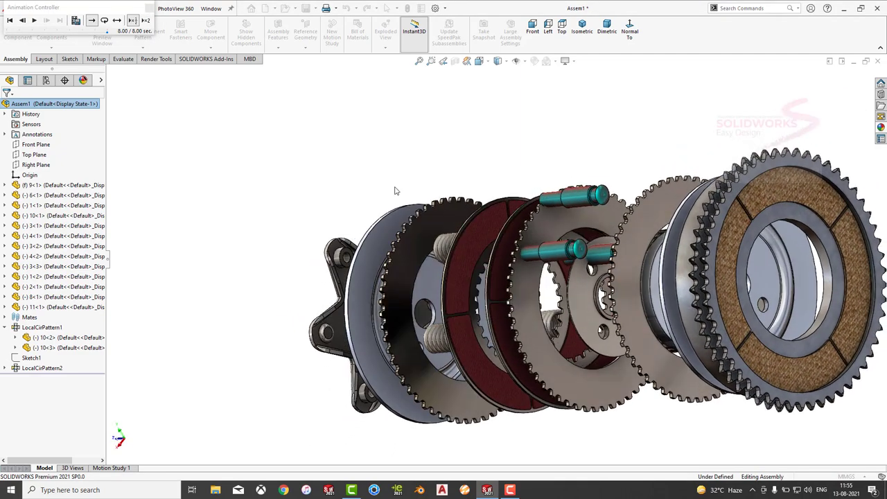
{"action": "left_click", "coordinate": [533, 29]}
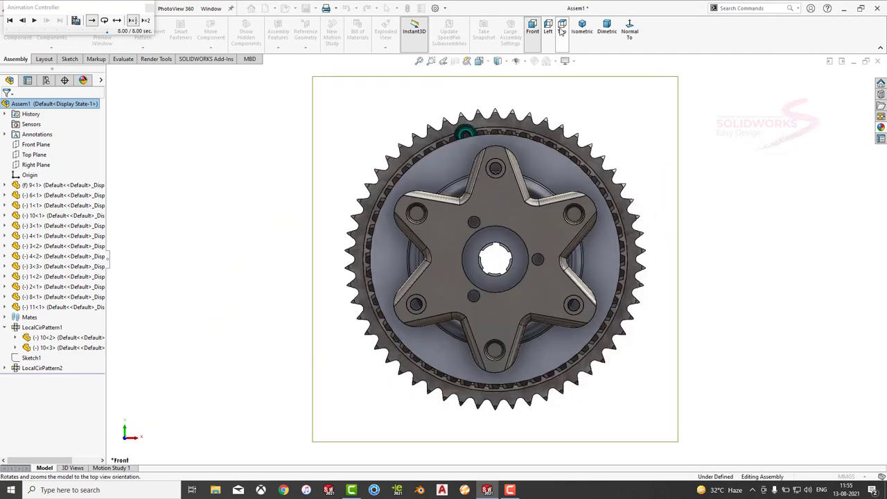
{"action": "left_click", "coordinate": [561, 29]}
{"action": "left_click", "coordinate": [575, 34]}
{"action": "left_click", "coordinate": [606, 29]}
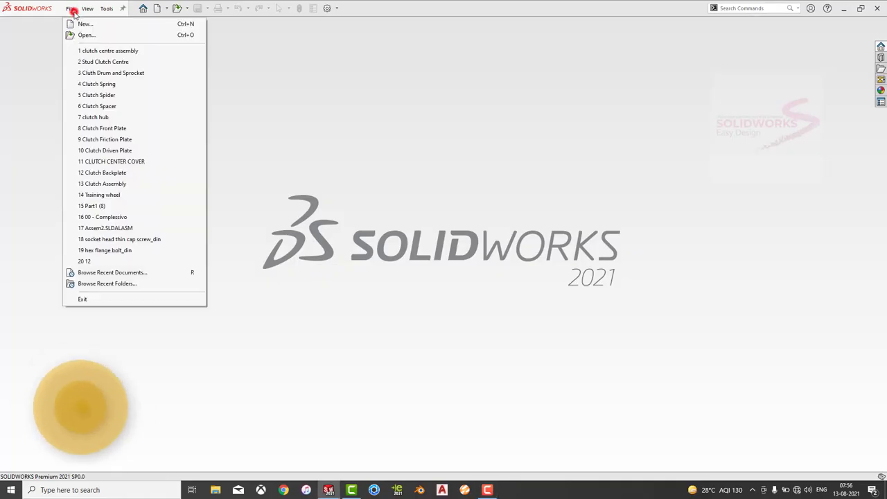
Create a new part with a Plain White scene background
{"action": "left_click", "coordinate": [79, 25]}
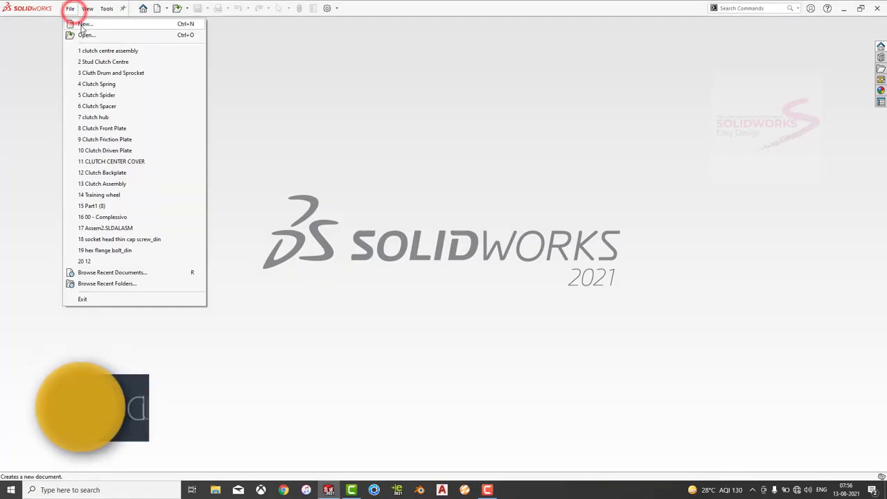
{"action": "left_click", "coordinate": [375, 358]}
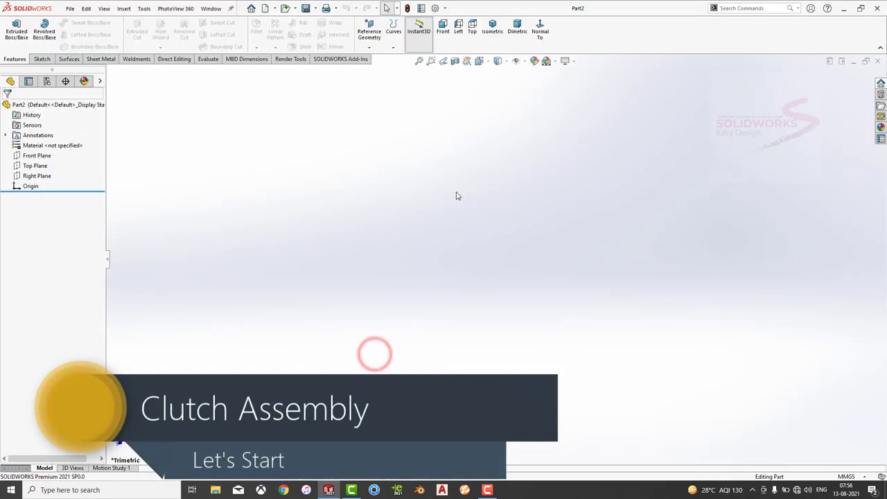
{"action": "left_click", "coordinate": [554, 62]}
{"action": "left_click", "coordinate": [562, 87]}
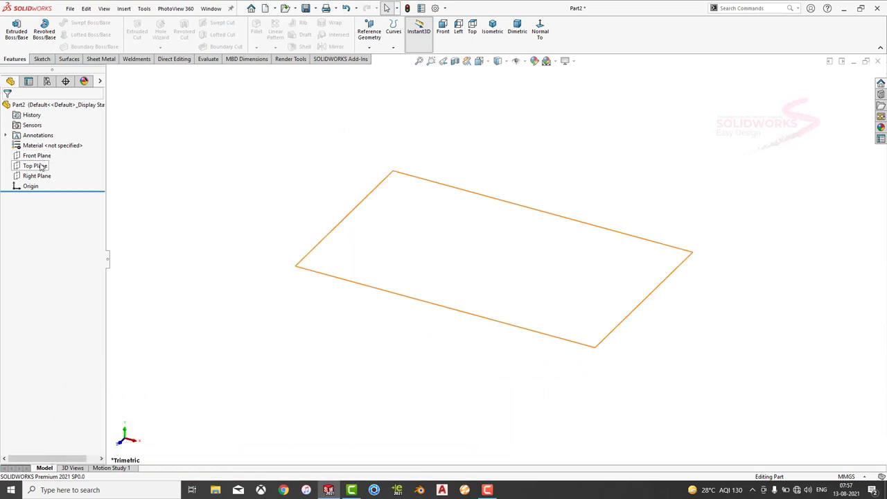
Start a sketch on the Right Plane and draw a vertical line above the origin
{"action": "left_click", "coordinate": [37, 175]}
{"action": "left_click", "coordinate": [52, 164]}
{"action": "left_click", "coordinate": [239, 167]}
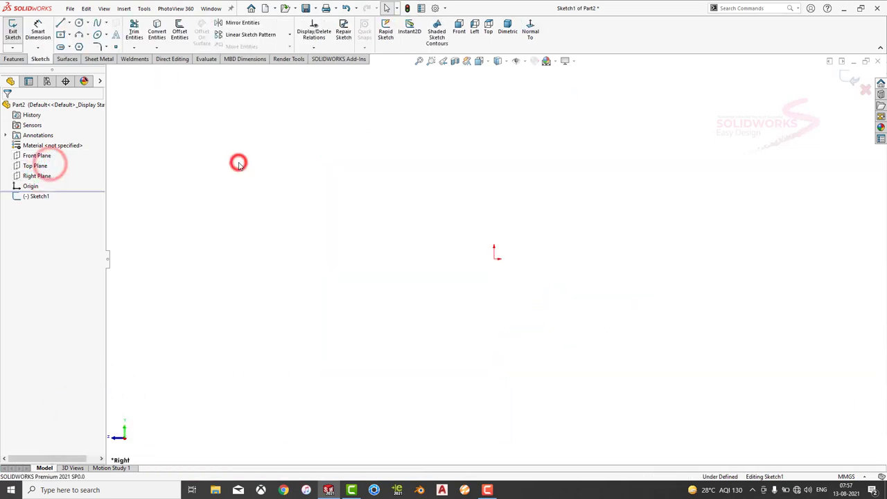
{"action": "left_click", "coordinate": [61, 23]}
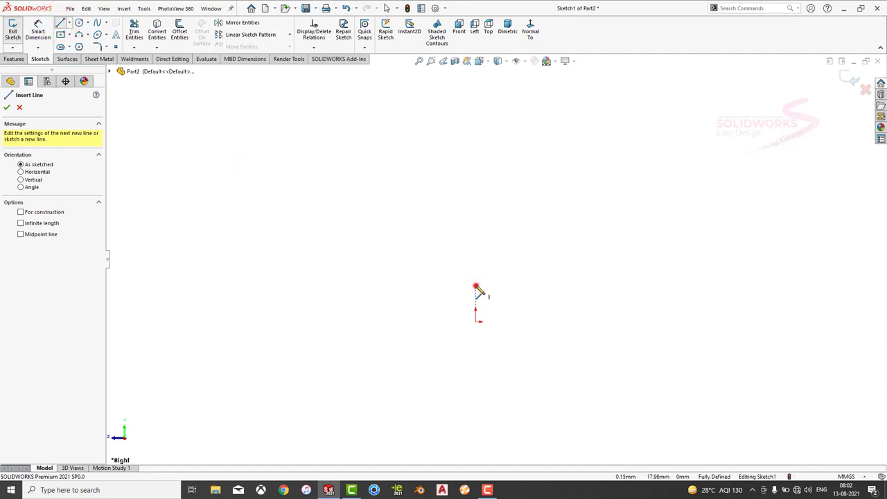
{"action": "left_click", "coordinate": [475, 285]}
{"action": "left_click", "coordinate": [476, 201]}
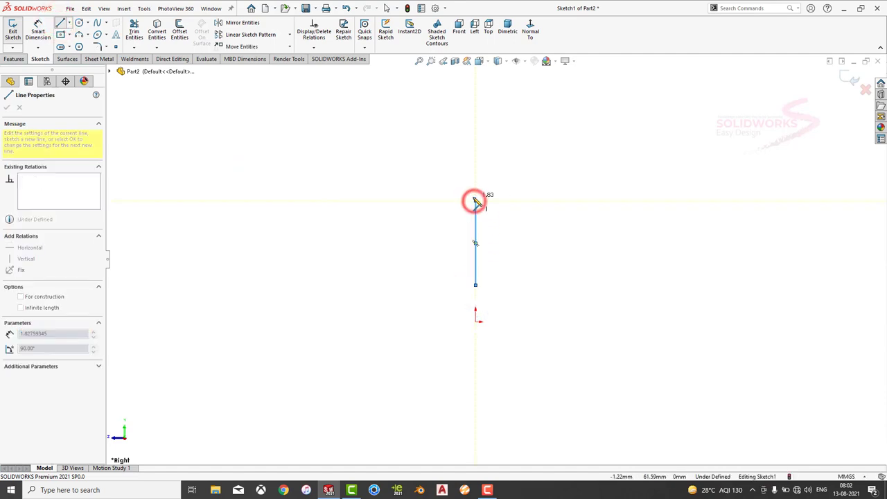
{"action": "key", "text": "Escape"}
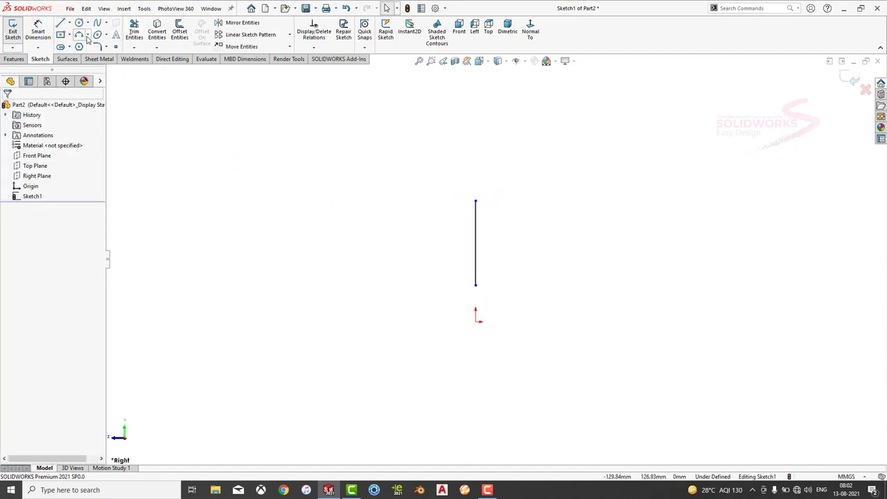
Draw a 3-point arc from the line's top end and make it tangent to the line
{"action": "left_click", "coordinate": [87, 35]}
{"action": "left_click", "coordinate": [99, 69]}
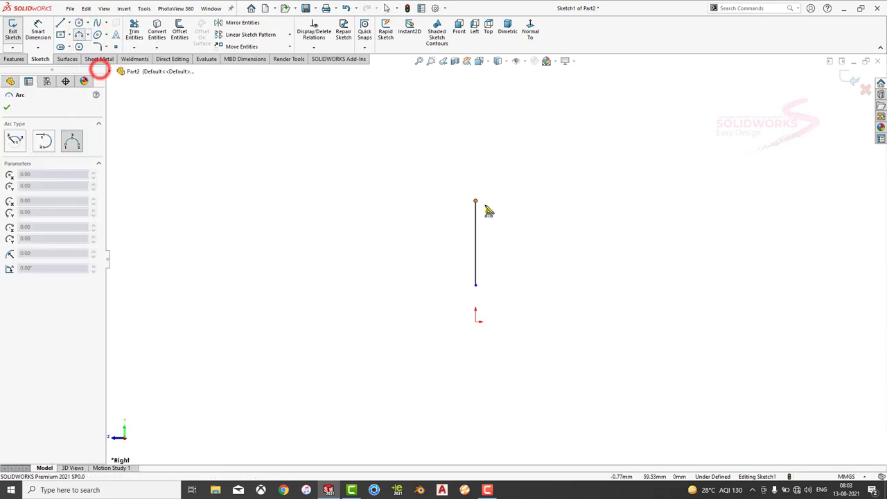
{"action": "left_click", "coordinate": [476, 202]}
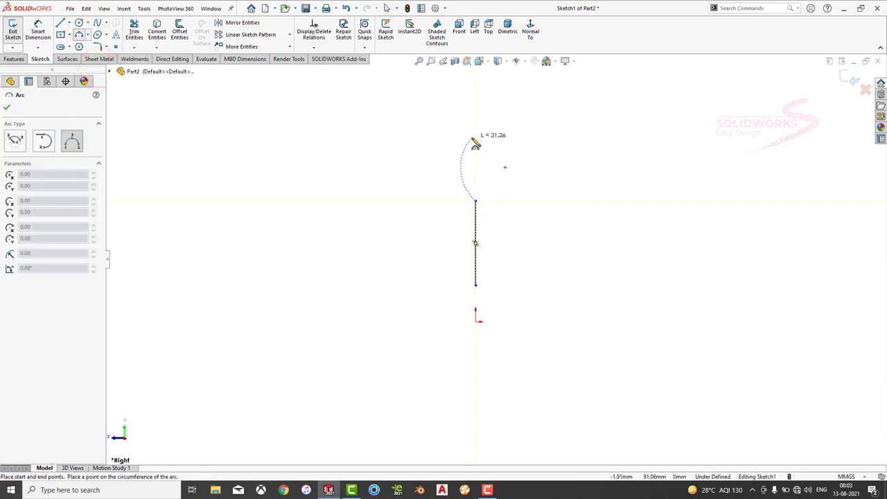
{"action": "left_click", "coordinate": [471, 184]}
{"action": "key", "text": "Escape"}
{"action": "left_click", "coordinate": [476, 220]}
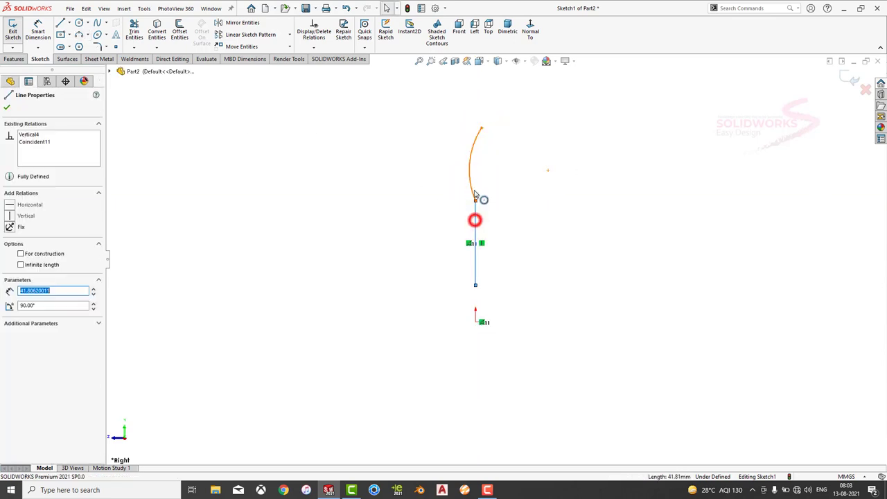
{"action": "left_click", "coordinate": [470, 186], "text": "ctrl"}
{"action": "left_click", "coordinate": [498, 144]}
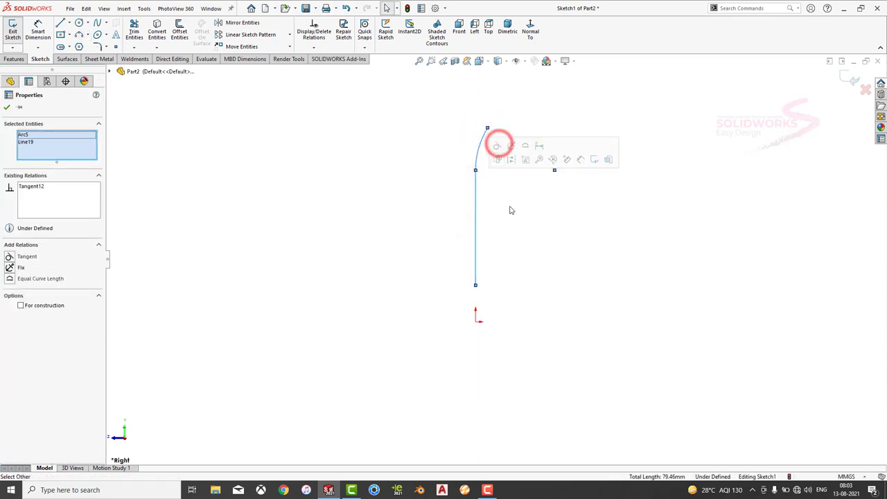
{"action": "left_click", "coordinate": [159, 115]}
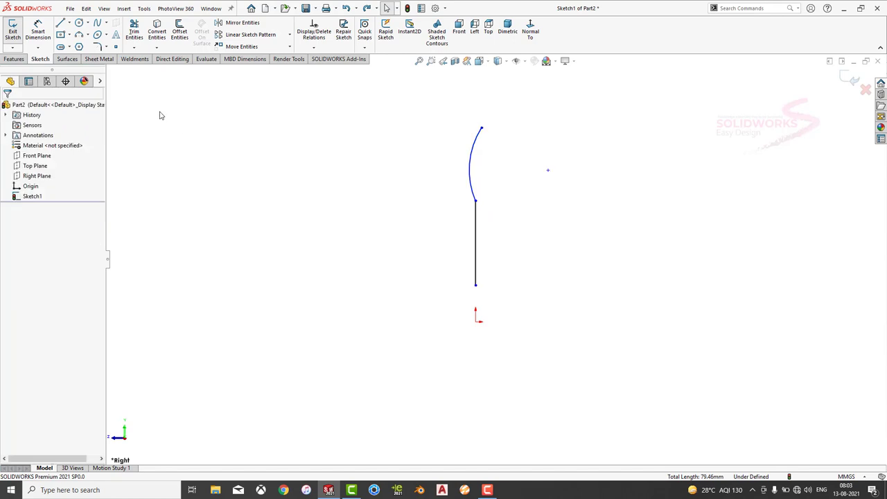
Dimension the line to 27.63, its offset from the origin to 9.53, and the arc to R9.53
{"action": "left_click", "coordinate": [476, 243]}
{"action": "left_click", "coordinate": [445, 248]}
{"action": "type", "text": "27.6"}
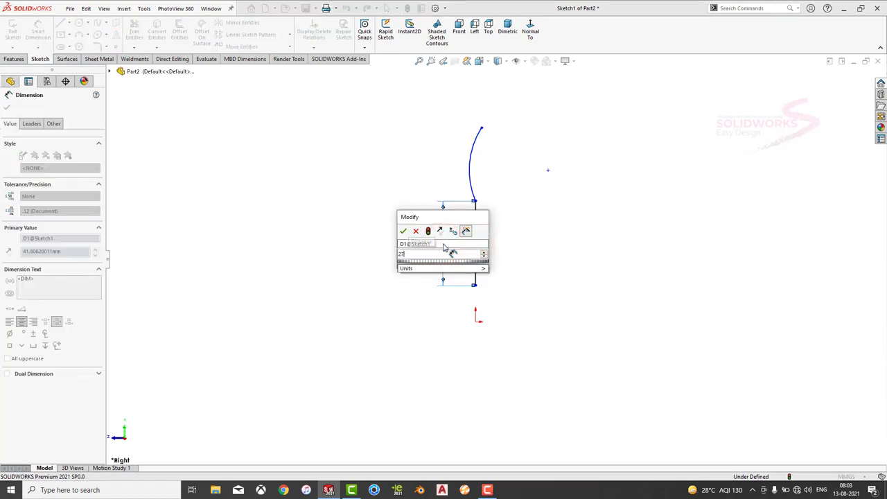
{"action": "type", "text": "3"}
{"action": "key", "text": "Return"}
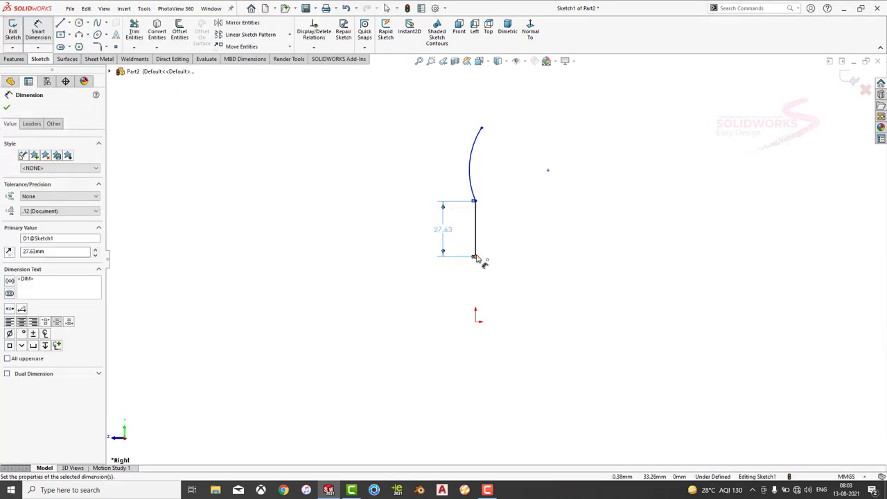
{"action": "left_click", "coordinate": [476, 256]}
{"action": "left_click", "coordinate": [475, 321]}
{"action": "left_click", "coordinate": [361, 305]}
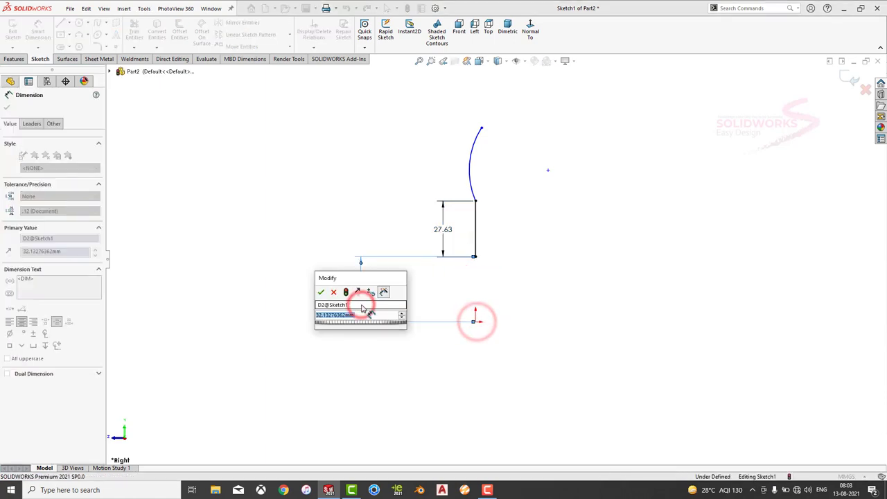
{"action": "type", "text": "9.53"}
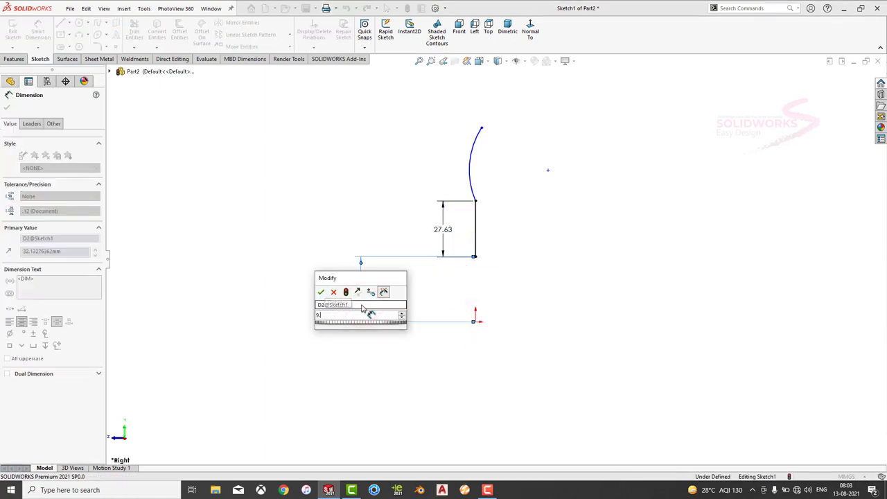
{"action": "key", "text": "Return"}
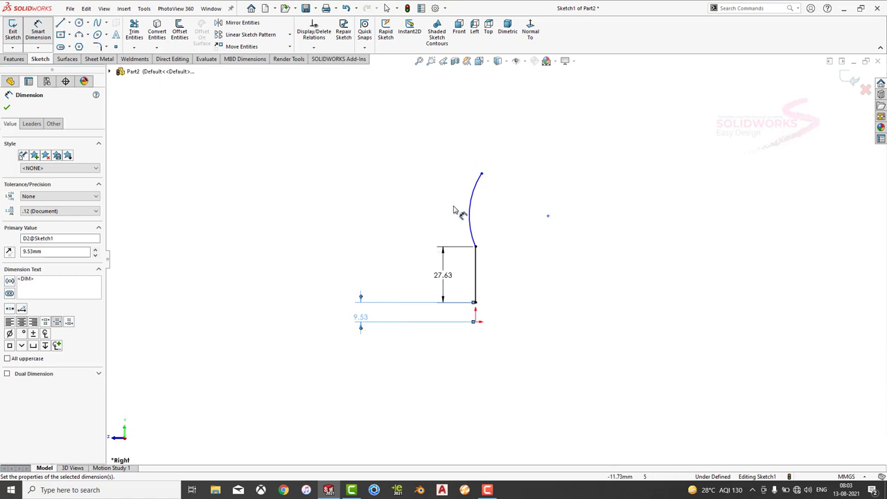
{"action": "left_click", "coordinate": [470, 200]}
{"action": "left_click", "coordinate": [327, 192]}
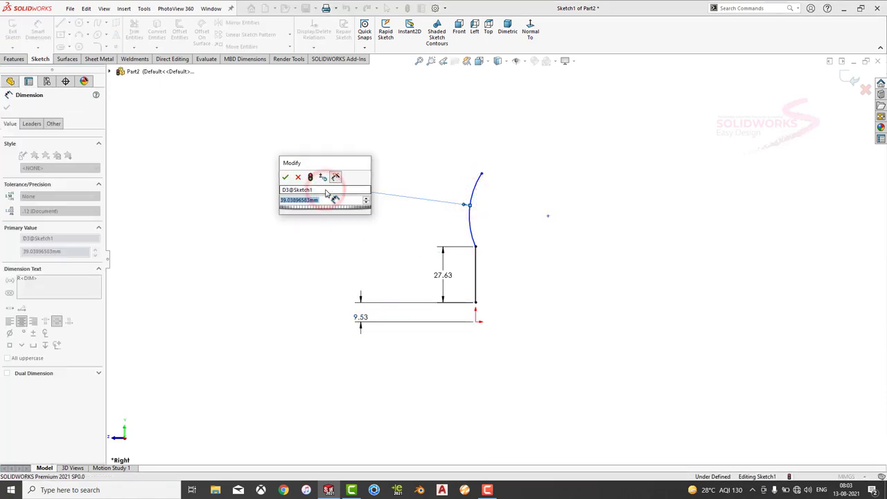
{"action": "type", "text": "9.53"}
{"action": "key", "text": "Return"}
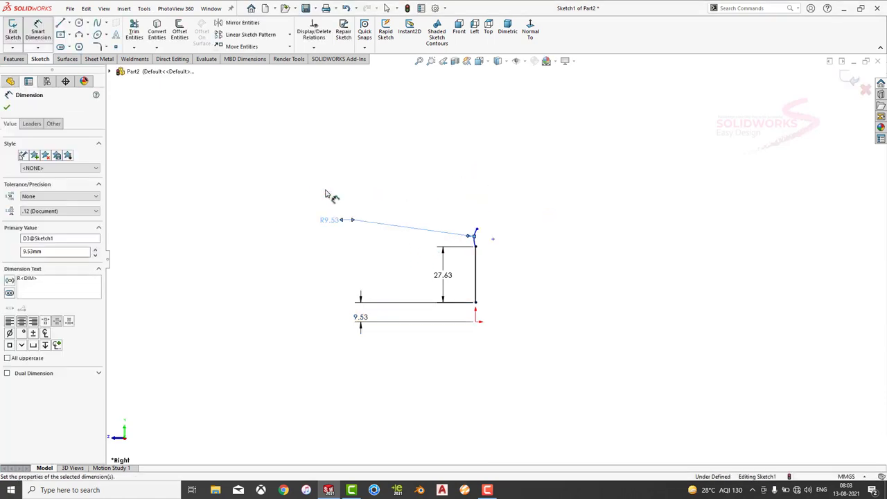
Draw a vertical line up from the arc's end and dimension it 21.28
{"action": "scroll", "coordinate": [466, 303], "scroll_direction": "down", "scroll_amount": 3}
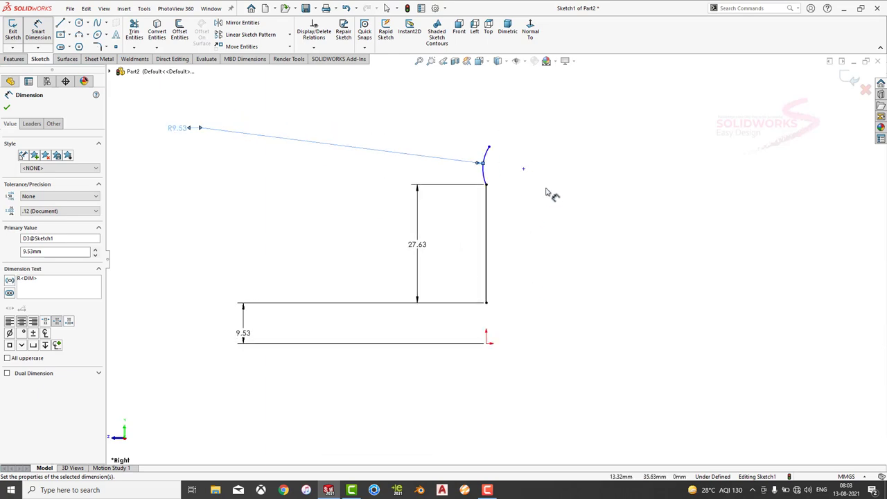
{"action": "left_click", "coordinate": [63, 22]}
{"action": "left_click_drag", "start_coordinate": [489, 147], "coordinate": [489, 79]}
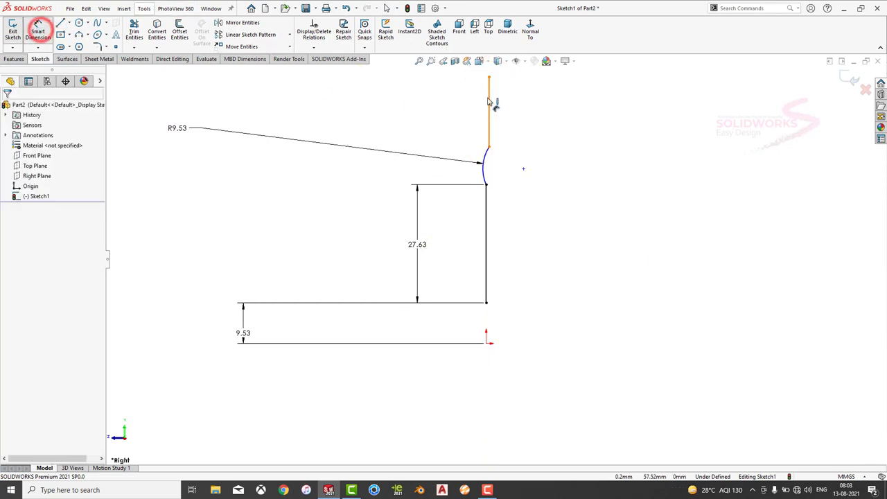
{"action": "left_click", "coordinate": [488, 102]}
{"action": "left_click", "coordinate": [460, 94]}
{"action": "type", "text": "19.76+"}
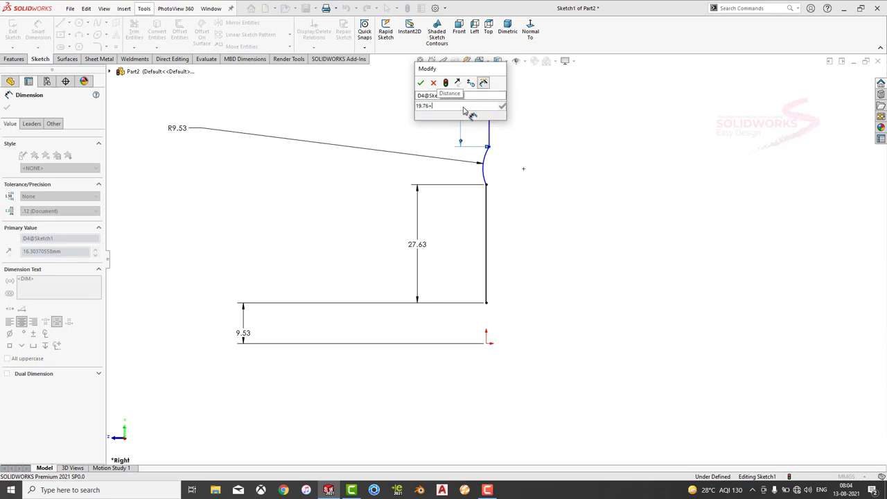
{"action": "type", "text": "1.52"}
{"action": "key", "text": "Return"}
{"action": "scroll", "coordinate": [495, 229], "scroll_direction": "up", "scroll_amount": 3}
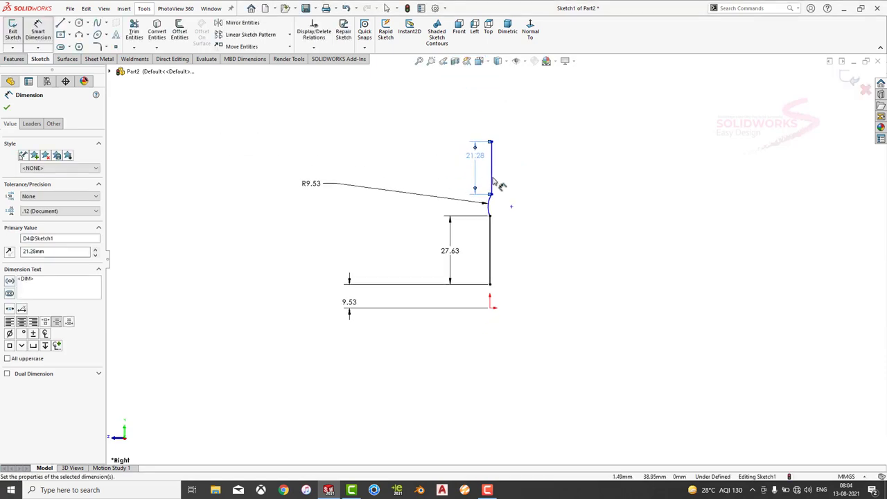
{"action": "scroll", "coordinate": [554, 197], "scroll_direction": "down", "scroll_amount": 1}
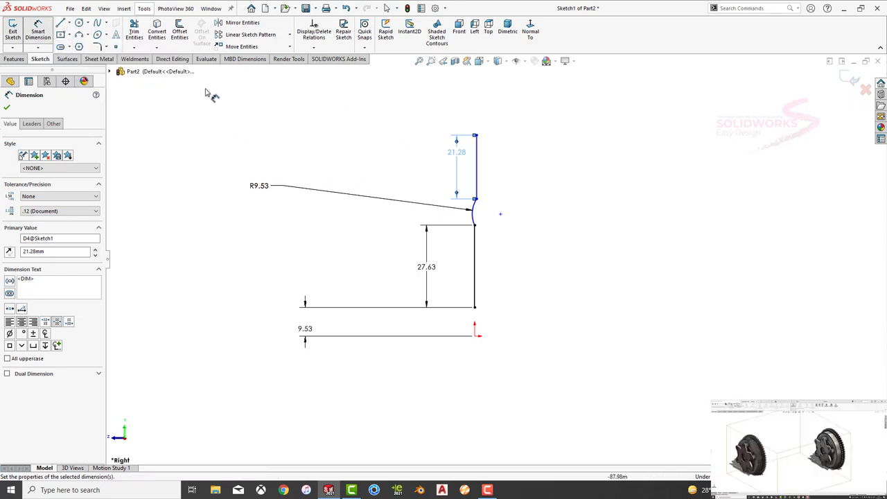
Offset the vertical profile line by 3.18 mm
{"action": "left_click", "coordinate": [180, 31]}
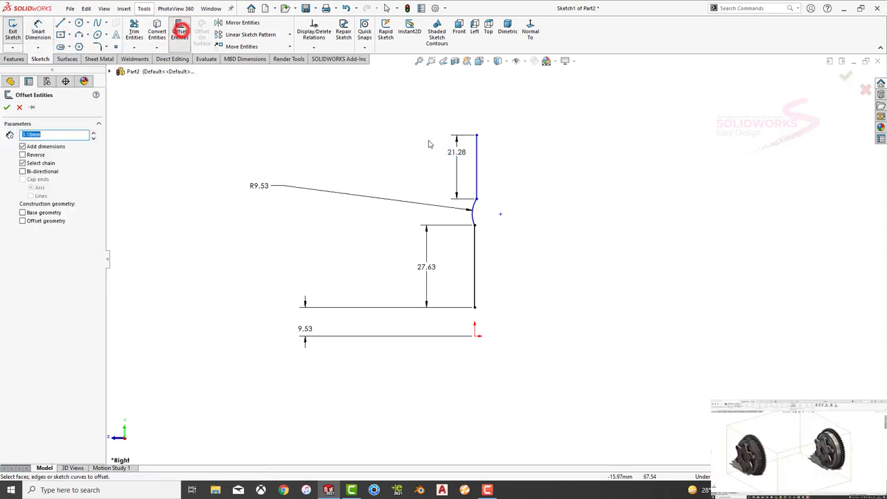
{"action": "left_click", "coordinate": [476, 162]}
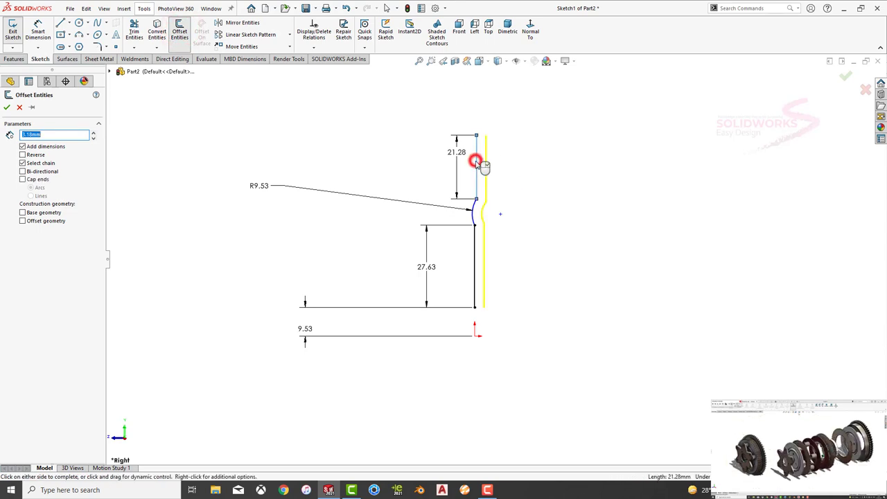
{"action": "left_click", "coordinate": [7, 107]}
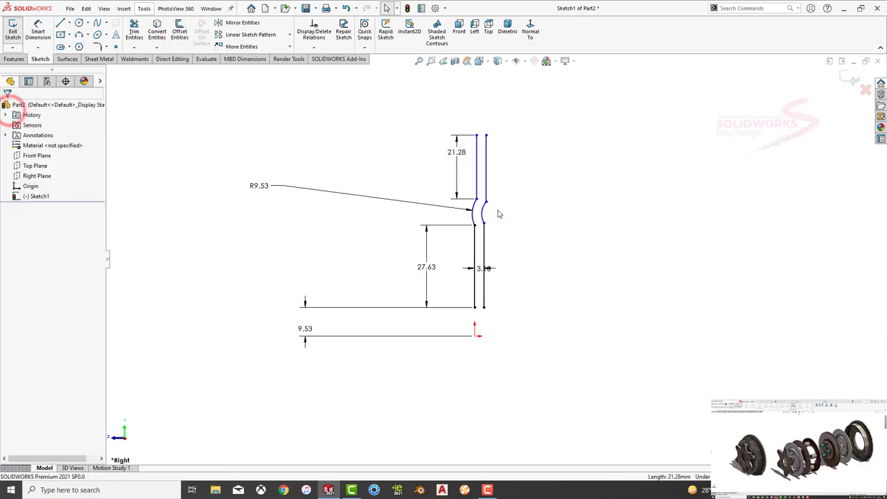
{"action": "scroll", "coordinate": [498, 215], "scroll_direction": "down", "scroll_amount": 1}
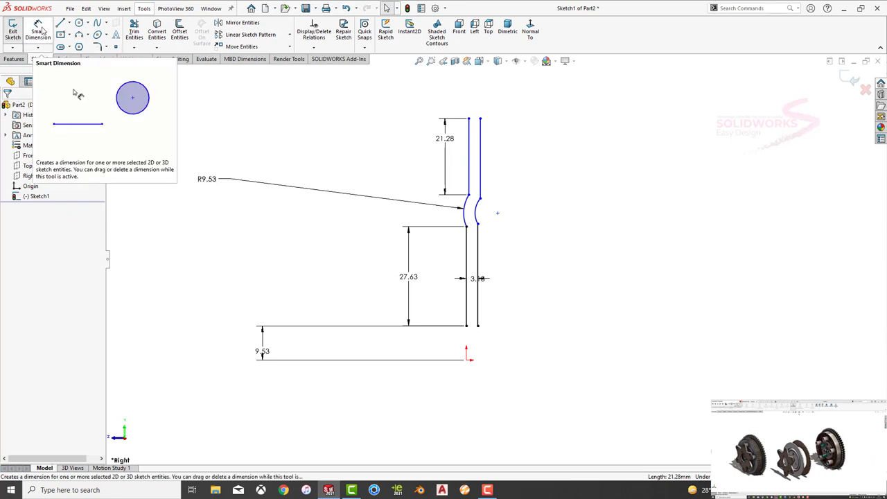
Dimension the arc centre 42.86 above the origin
{"action": "left_click", "coordinate": [39, 31]}
{"action": "left_click", "coordinate": [498, 214]}
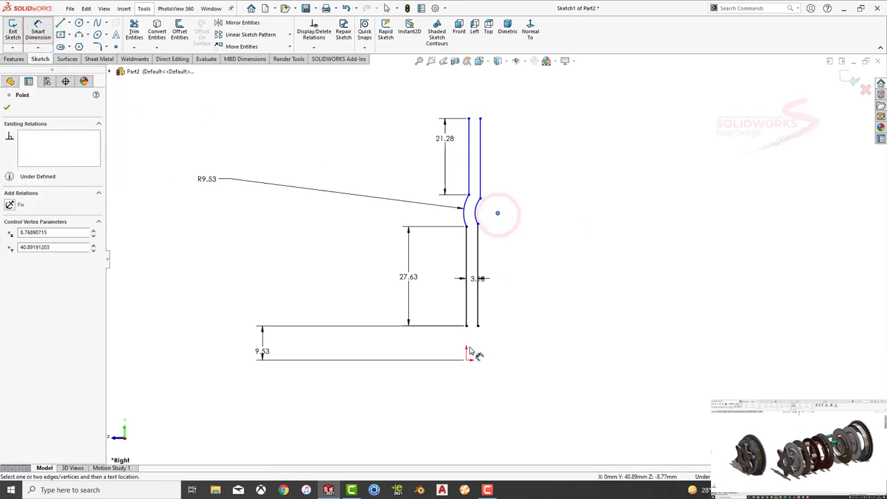
{"action": "left_click", "coordinate": [467, 360]}
{"action": "left_click", "coordinate": [542, 289]}
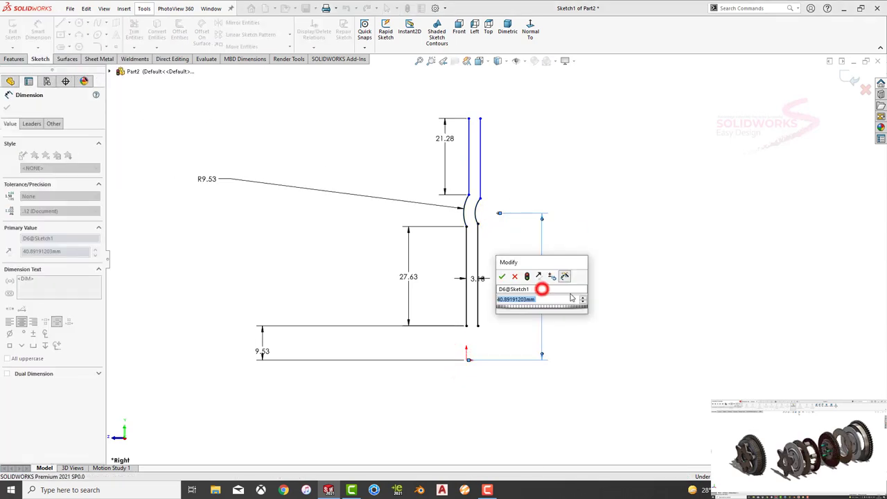
{"action": "type", "text": "42.86"}
{"action": "key", "text": "Return"}
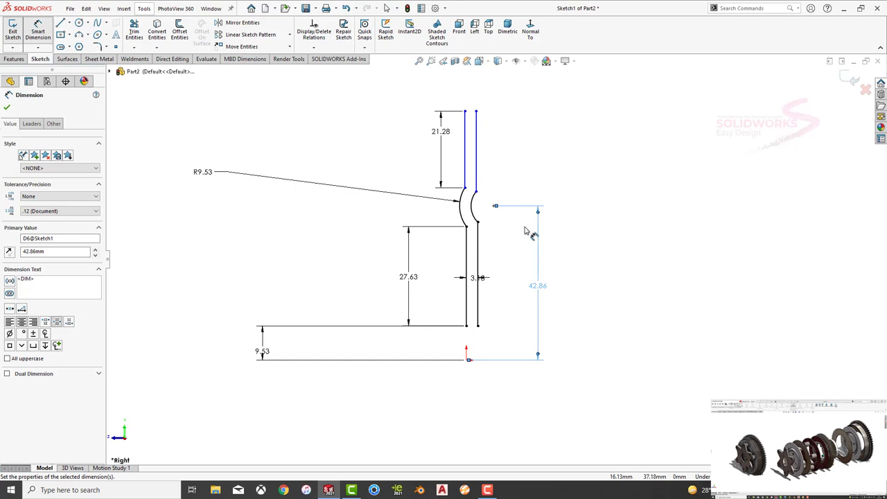
Dimension the profile's overall height from the origin to 70.04
{"action": "left_click", "coordinate": [464, 111]}
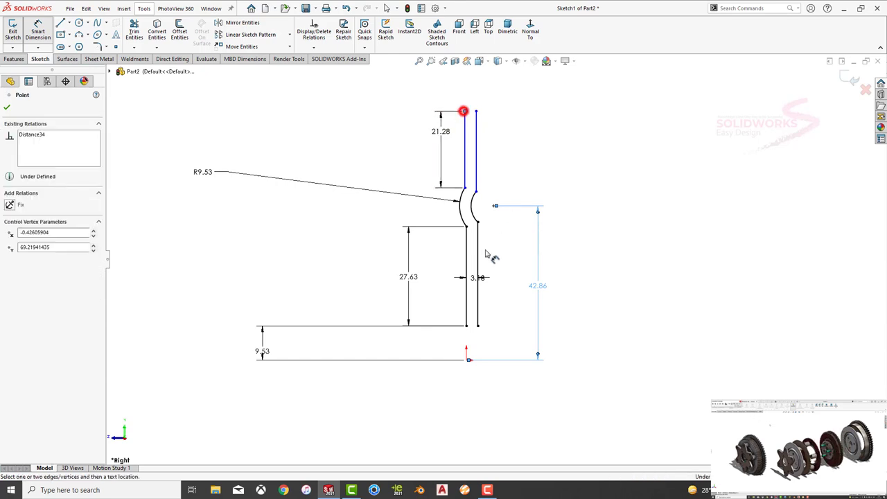
{"action": "left_click", "coordinate": [467, 326]}
{"action": "left_click", "coordinate": [618, 212]}
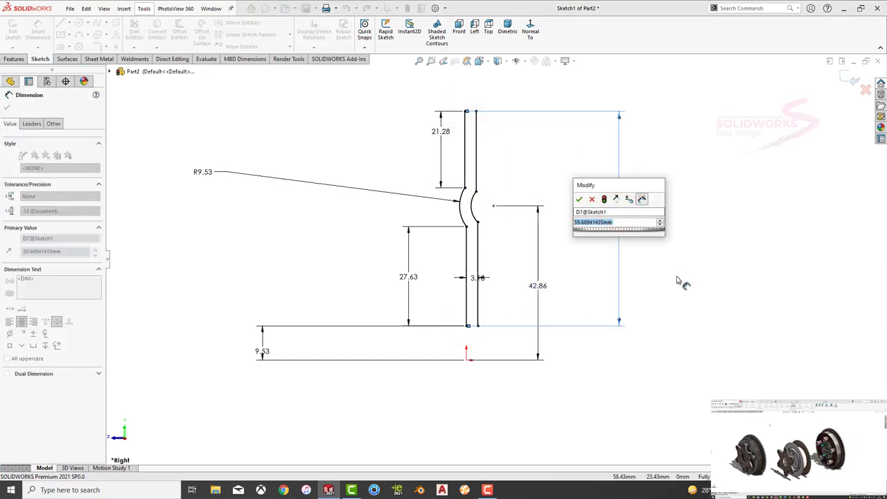
{"action": "type", "text": "70."}
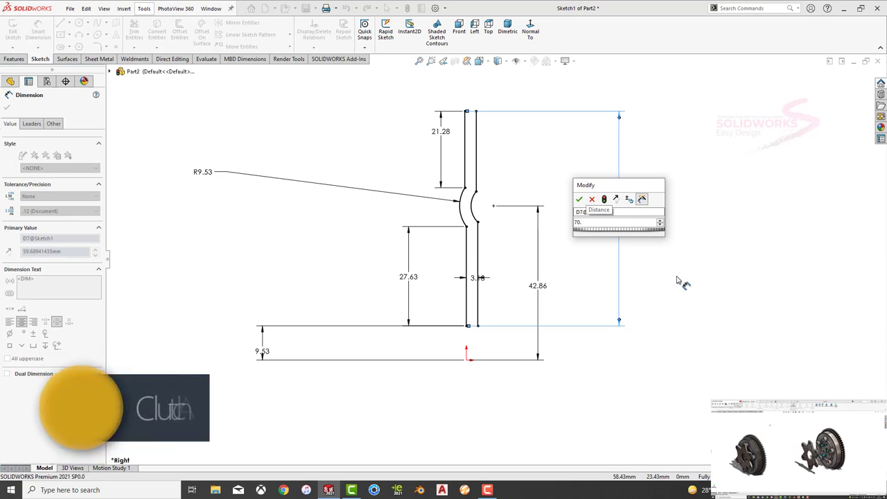
{"action": "type", "text": "04"}
{"action": "key", "text": "Return"}
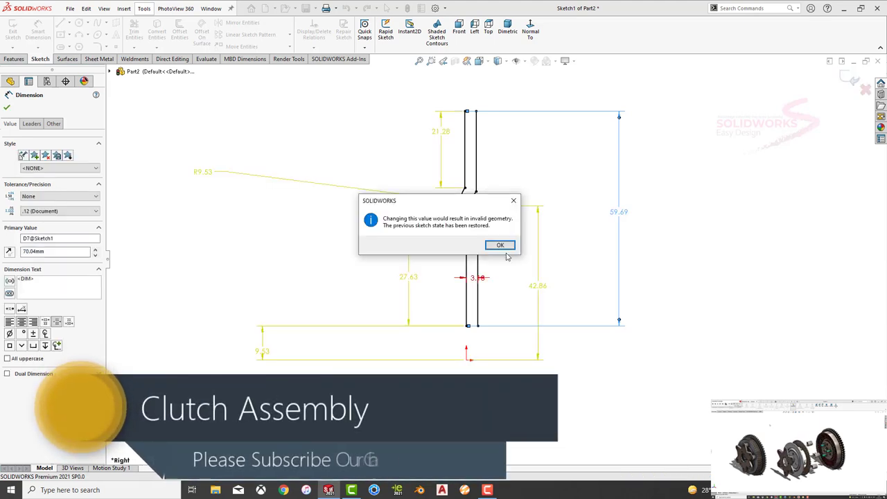
{"action": "left_click", "coordinate": [500, 244]}
{"action": "left_click", "coordinate": [534, 248]}
{"action": "left_click", "coordinate": [619, 212]}
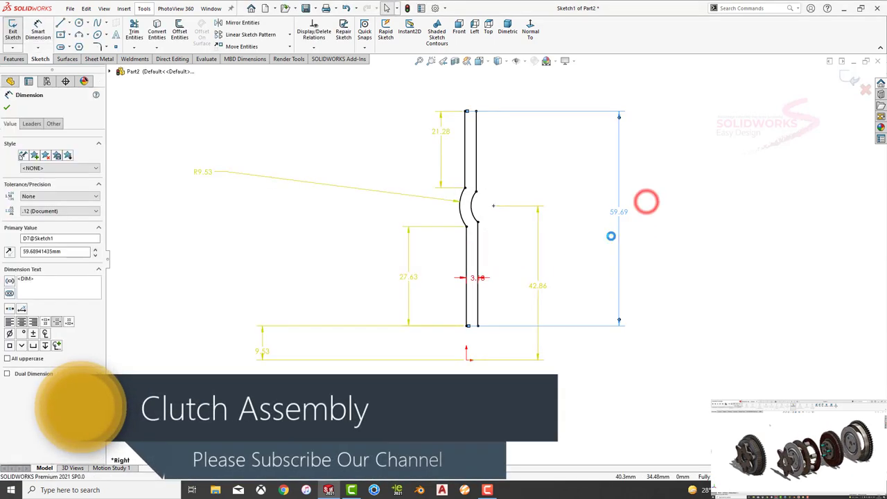
{"action": "left_click", "coordinate": [611, 235]}
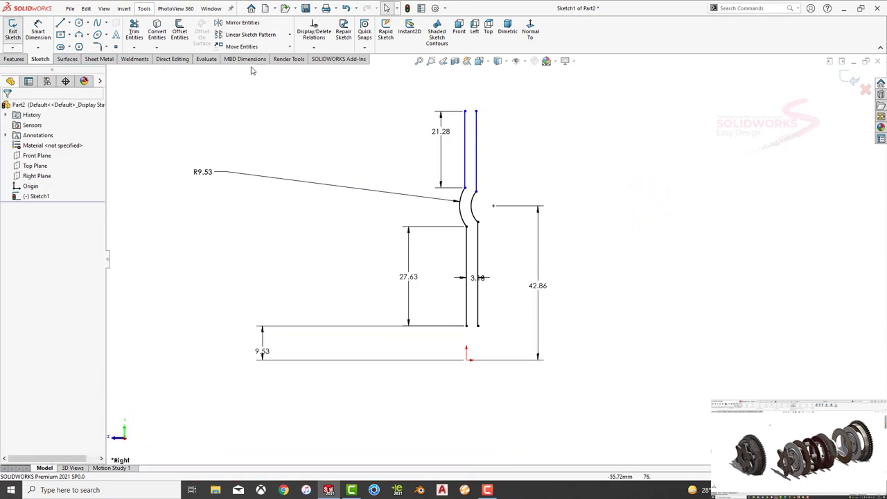
{"action": "left_click", "coordinate": [38, 31]}
{"action": "left_click", "coordinate": [466, 359]}
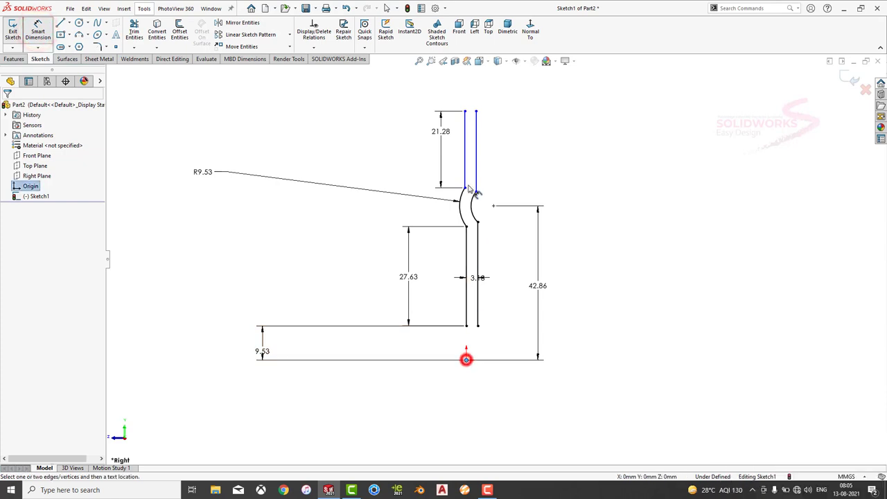
{"action": "left_click", "coordinate": [465, 112]}
{"action": "left_click", "coordinate": [629, 254]}
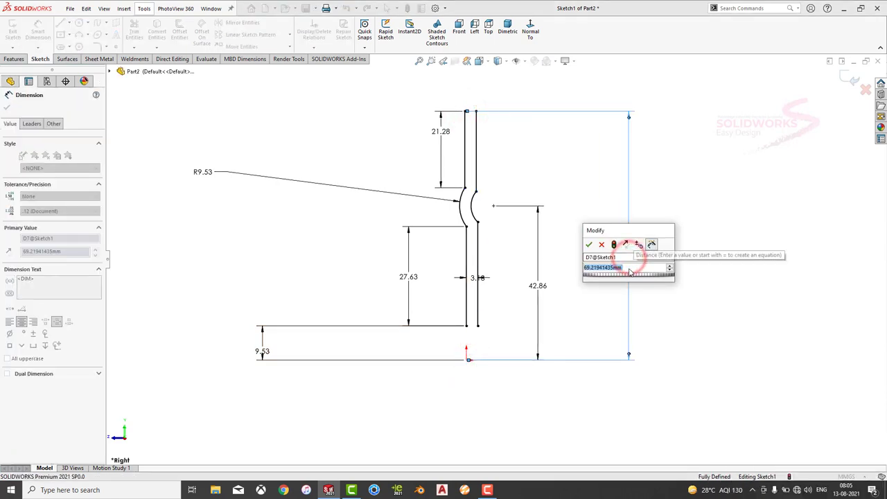
{"action": "type", "text": "70.04"}
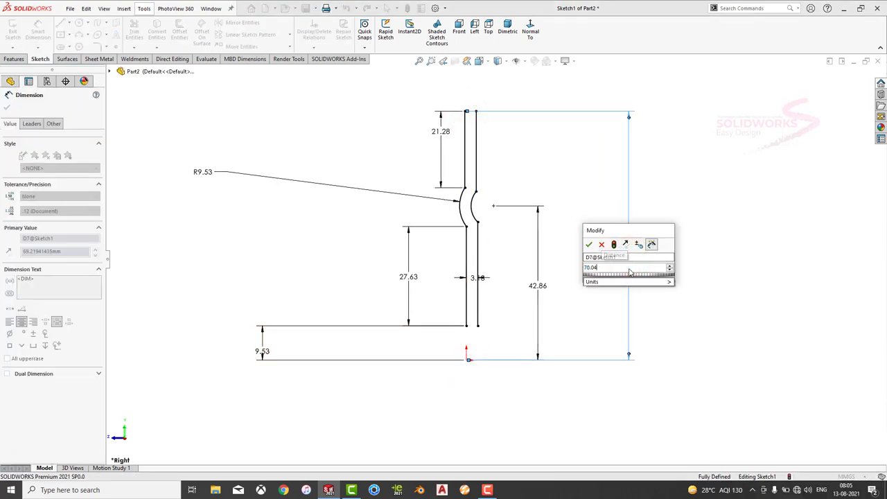
{"action": "key", "text": "Return"}
{"action": "key", "text": "Escape"}
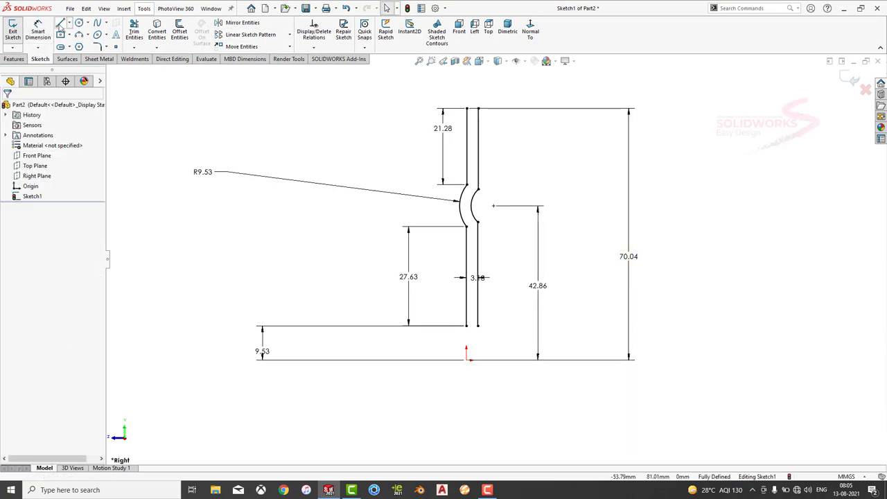
Close the top and bottom ends of the profile with short lines
{"action": "left_click", "coordinate": [60, 23]}
{"action": "left_click", "coordinate": [478, 109]}
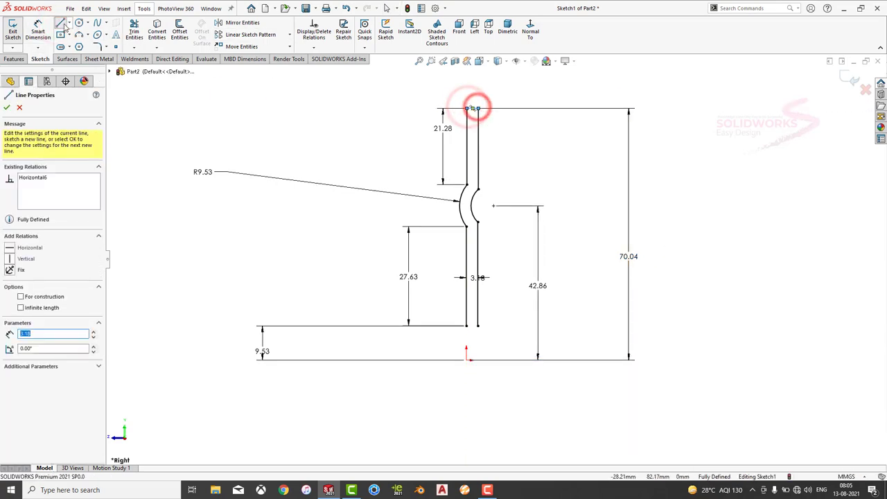
{"action": "left_click", "coordinate": [467, 325]}
{"action": "left_click", "coordinate": [477, 326]}
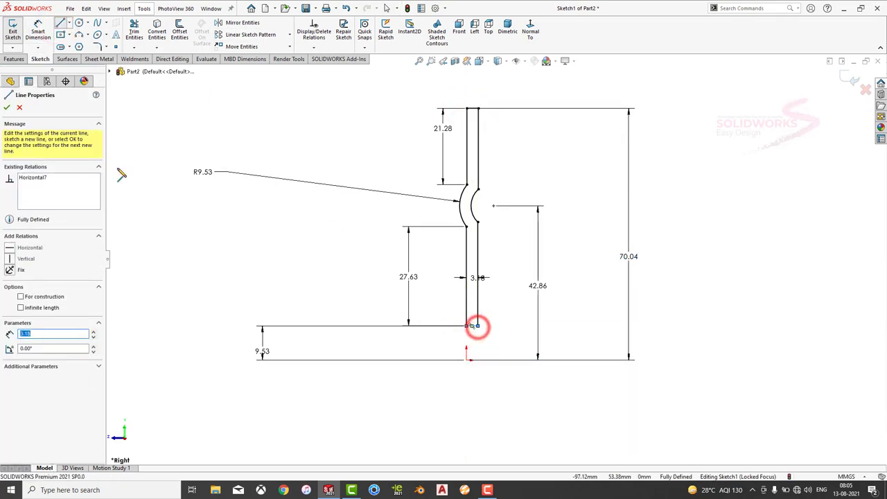
{"action": "left_click", "coordinate": [42, 61]}
Draw a horizontal centreline from the origin and add a driven 7.64 dimension to the arc centre
{"action": "left_click", "coordinate": [70, 26]}
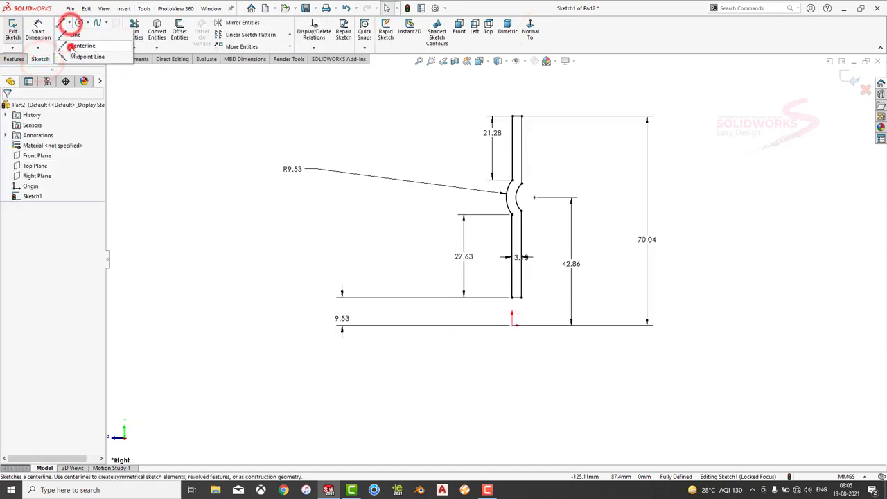
{"action": "left_click", "coordinate": [79, 54]}
{"action": "left_click", "coordinate": [512, 325]}
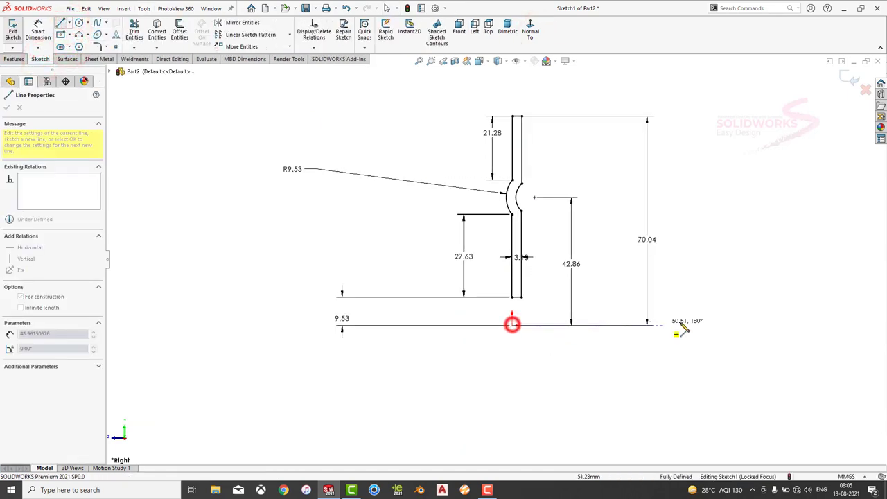
{"action": "left_click", "coordinate": [725, 325]}
{"action": "key", "text": "Escape"}
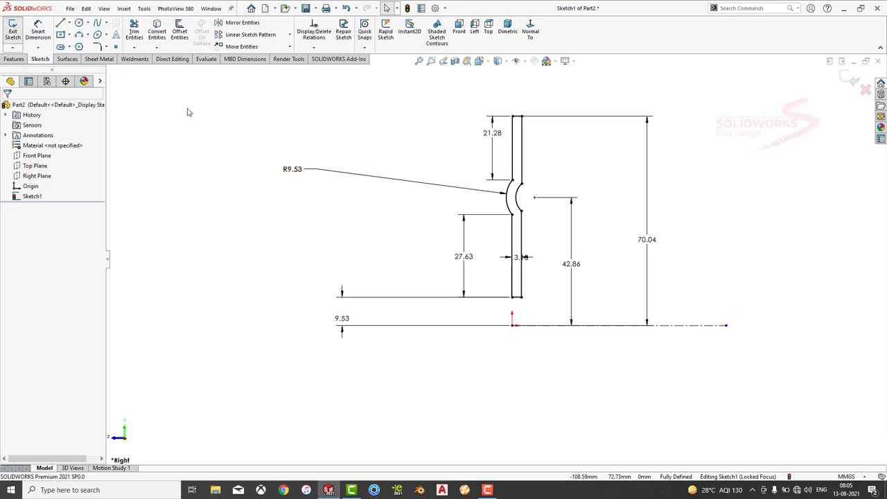
{"action": "left_click", "coordinate": [37, 29]}
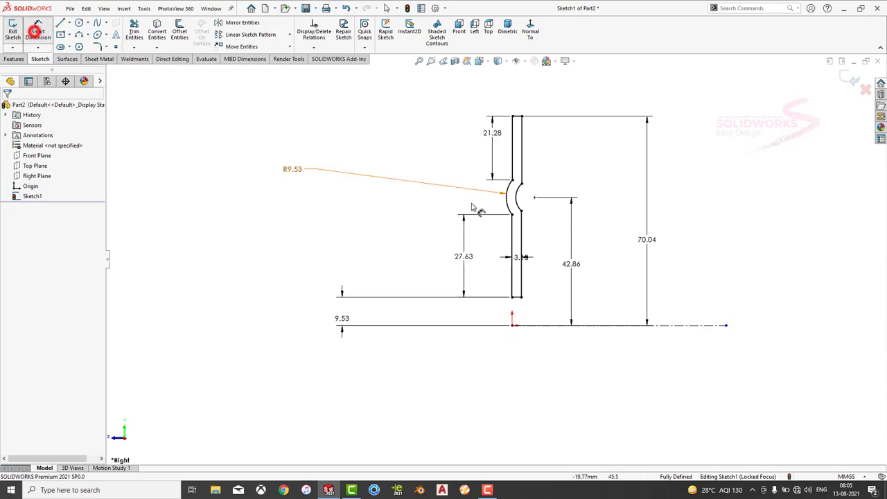
{"action": "left_click", "coordinate": [535, 197]}
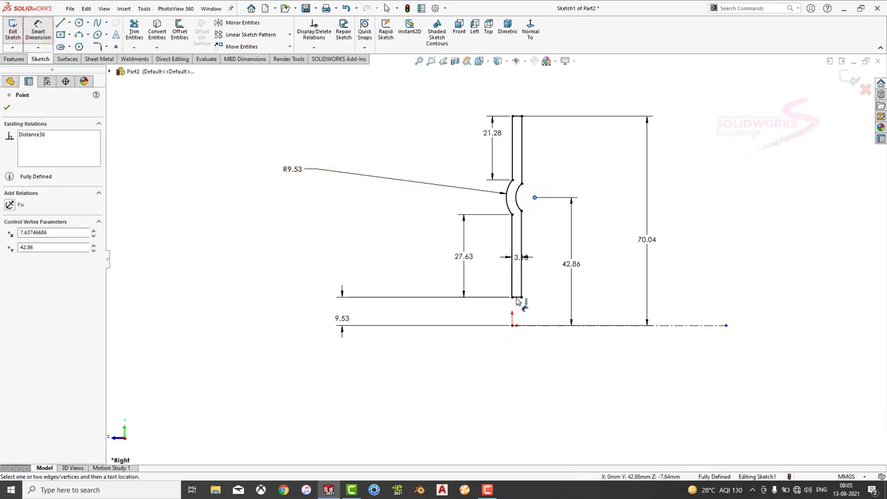
{"action": "left_click", "coordinate": [513, 326]}
{"action": "left_click", "coordinate": [521, 370]}
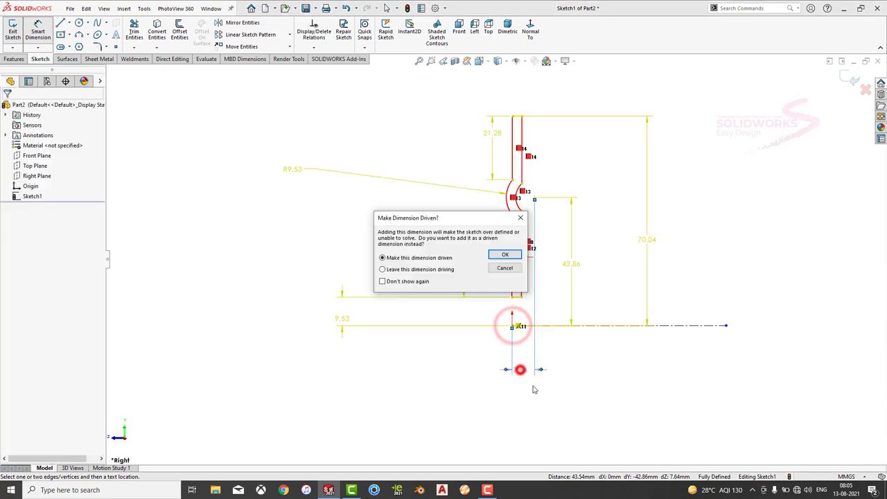
{"action": "left_click", "coordinate": [505, 255]}
Revolve the sketch 360° about the centreline into a solid disc
{"action": "left_click", "coordinate": [14, 58]}
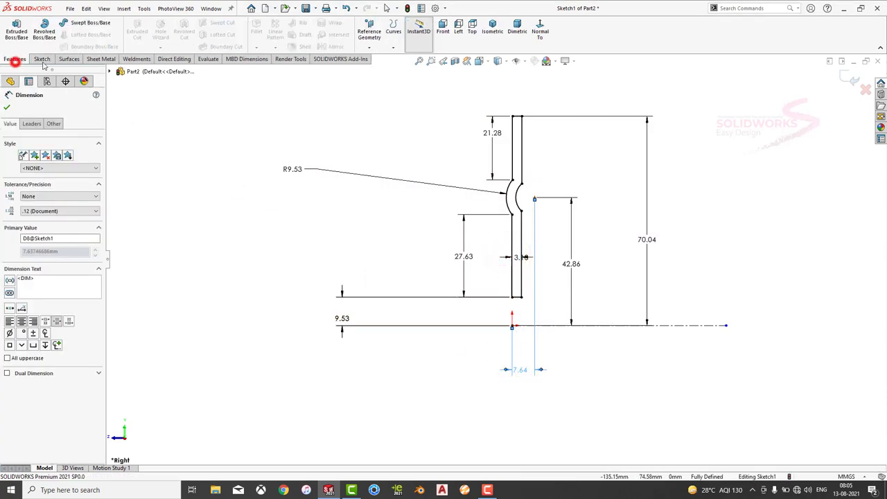
{"action": "left_click", "coordinate": [44, 33]}
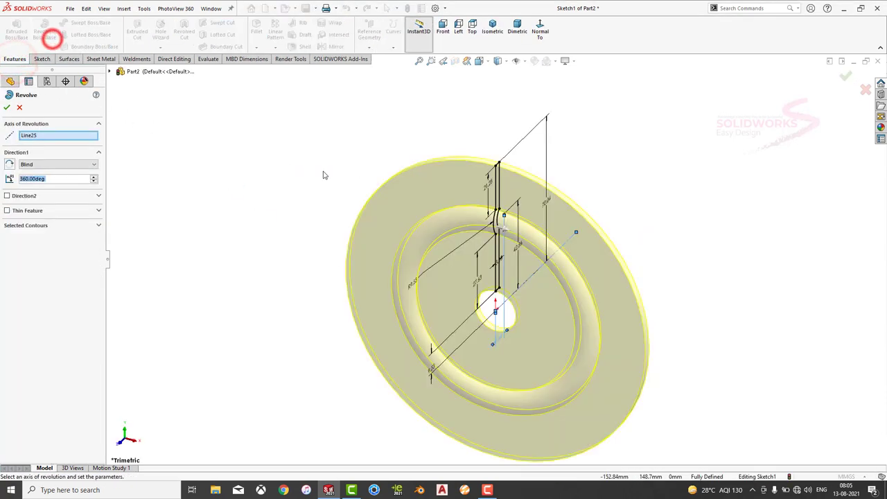
{"action": "left_click", "coordinate": [7, 106]}
{"action": "mouse_move", "coordinate": [679, 247]}
{"action": "middle_mouse_down"}
{"action": "mouse_move", "coordinate": [499, 211]}
{"action": "mouse_move", "coordinate": [427, 159]}
{"action": "middle_mouse_up"}
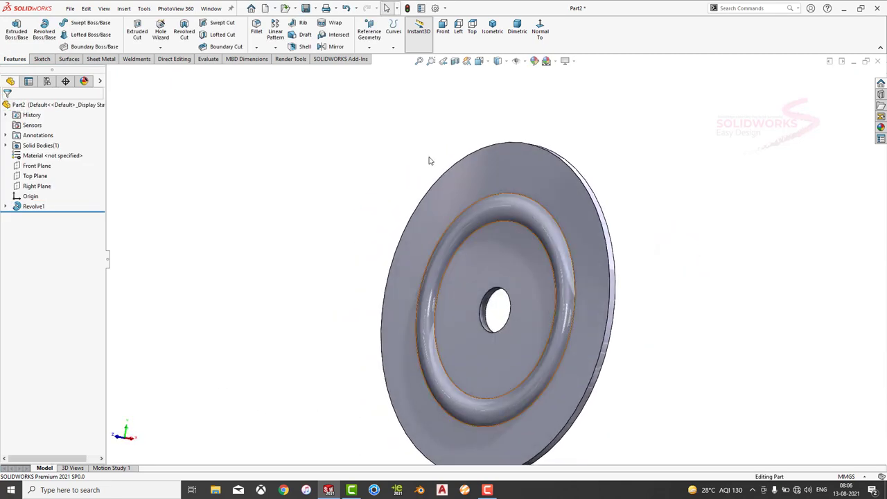
Fillet the inner and outer edges of the raised ring at 1.5 mm
{"action": "left_click", "coordinate": [256, 29]}
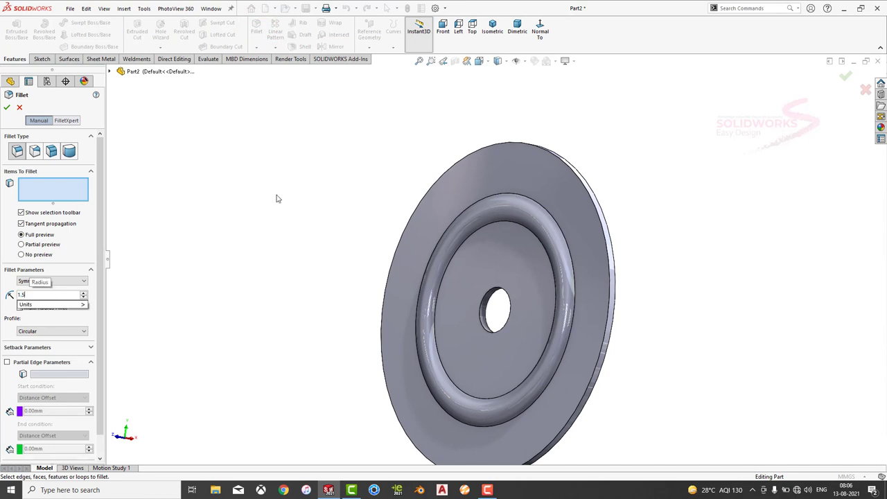
{"action": "left_click", "coordinate": [496, 222]}
{"action": "left_click", "coordinate": [485, 200]}
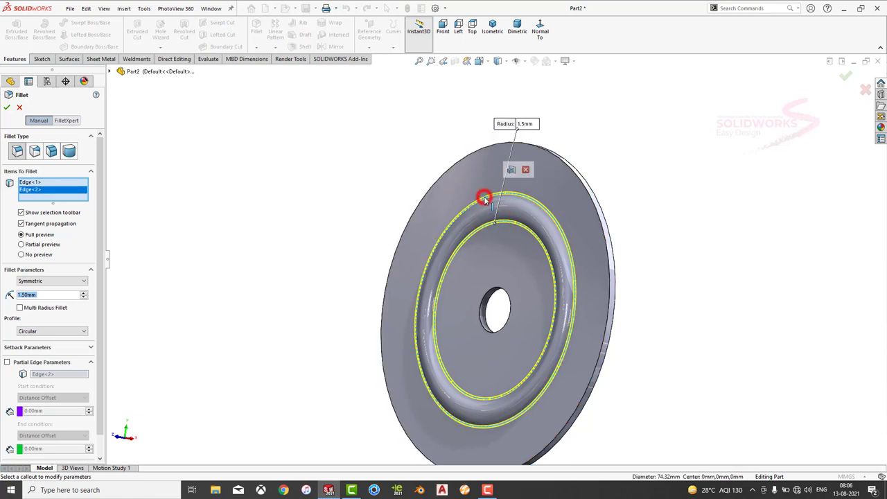
{"action": "left_click", "coordinate": [6, 109]}
Apply a 2.5 mm fillet to the groove's outer and inner circular edges
{"action": "left_click", "coordinate": [258, 30]}
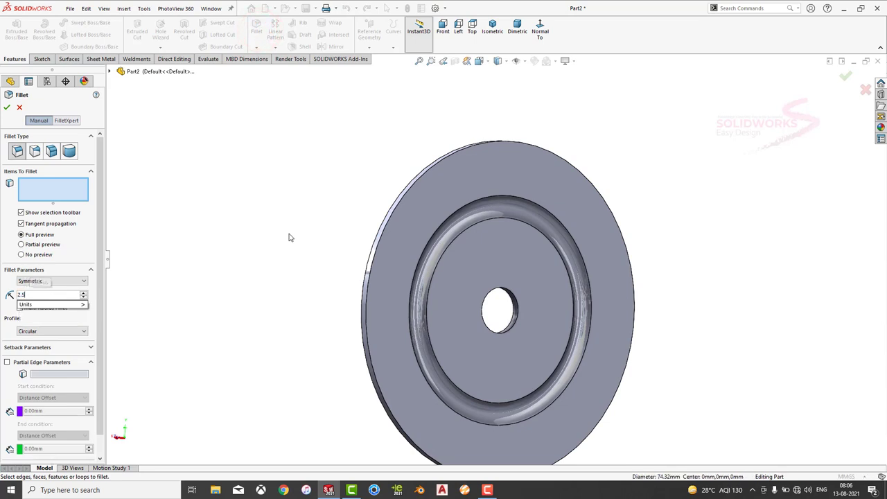
{"action": "left_click", "coordinate": [562, 222]}
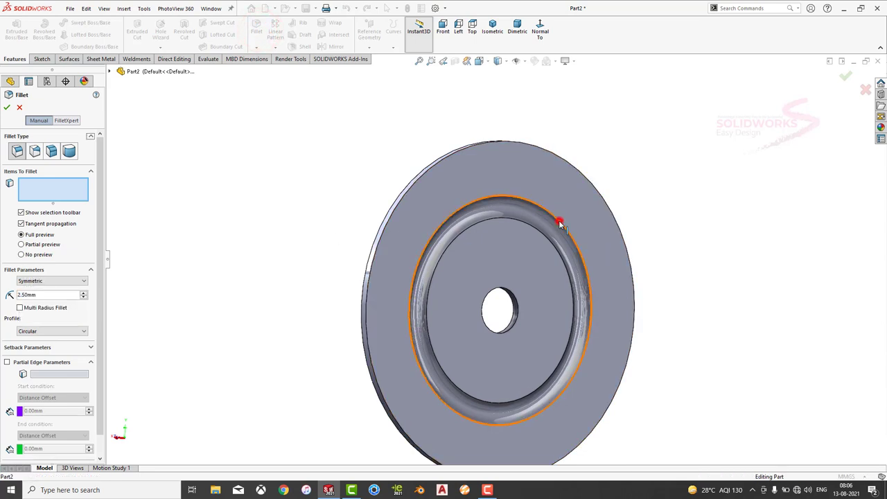
{"action": "left_click", "coordinate": [534, 229]}
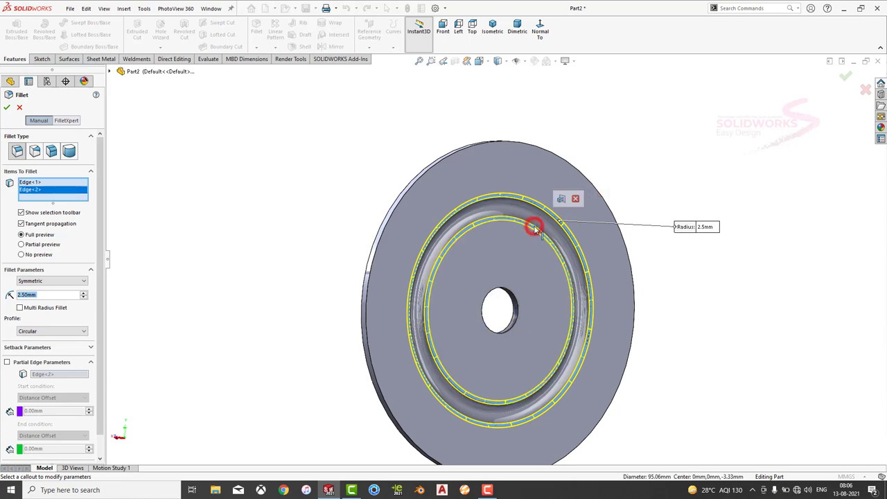
{"action": "left_click", "coordinate": [52, 294]}
{"action": "type", "text": "3"}
{"action": "key", "text": "Return"}
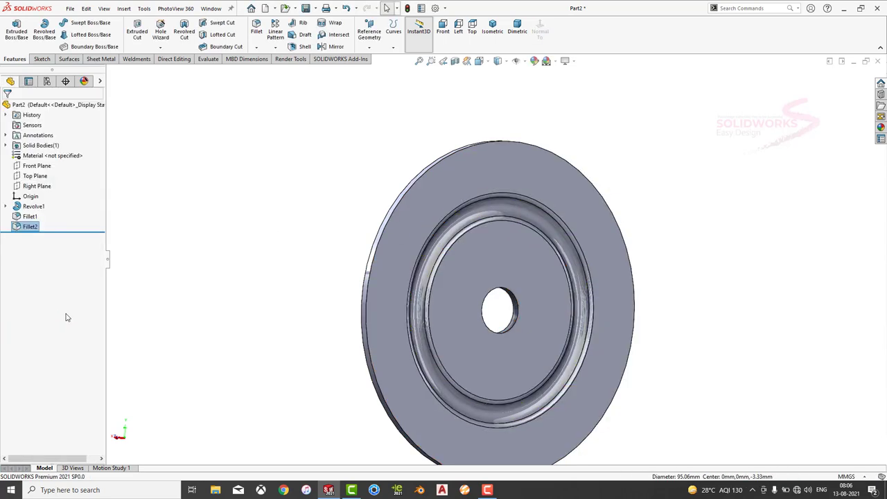
Apply the Metal > Chrome matte chrome appearance to the disc
{"action": "middle_click_drag", "start_coordinate": [324, 297], "coordinate": [457, 296]}
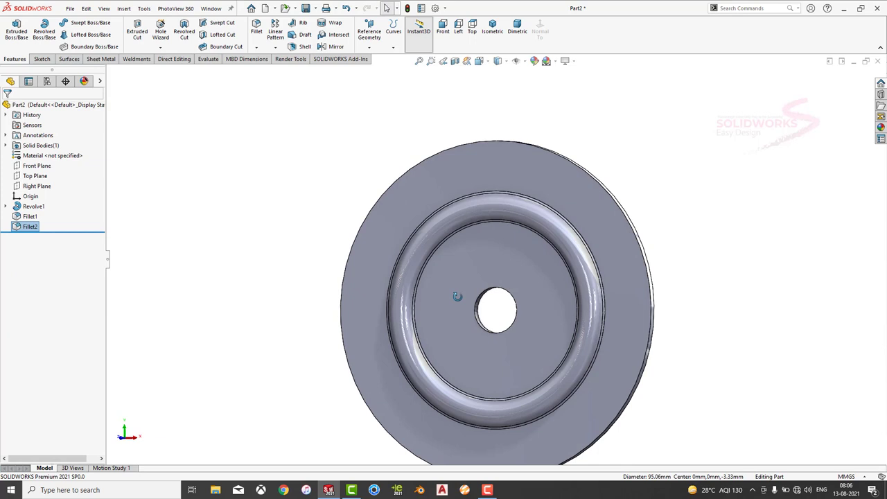
{"action": "middle_click_drag", "start_coordinate": [458, 296], "coordinate": [608, 227]}
{"action": "scroll", "coordinate": [551, 254], "scroll_direction": "up", "scroll_amount": 2}
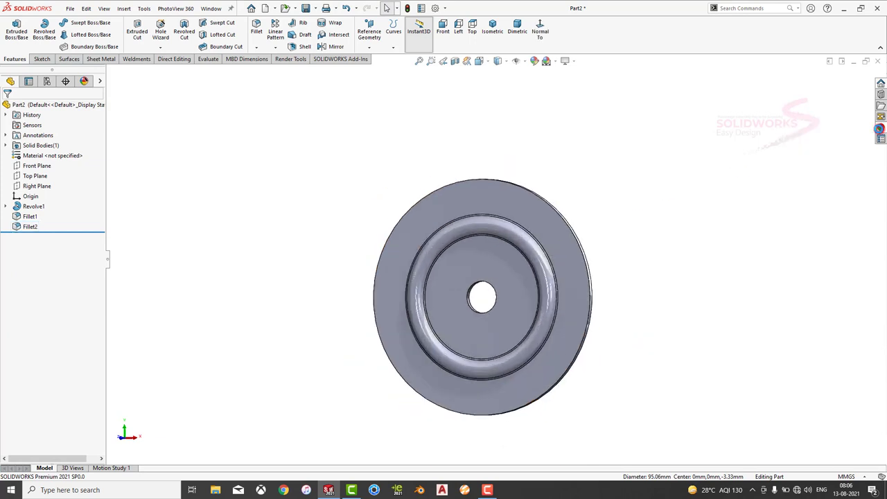
{"action": "left_click", "coordinate": [880, 127]}
{"action": "left_click", "coordinate": [747, 90]}
{"action": "left_click", "coordinate": [750, 109]}
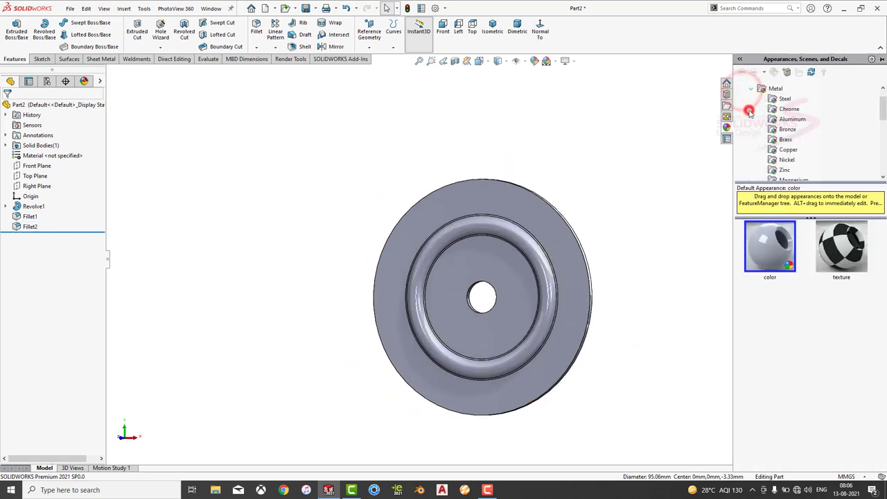
{"action": "left_click", "coordinate": [779, 109]}
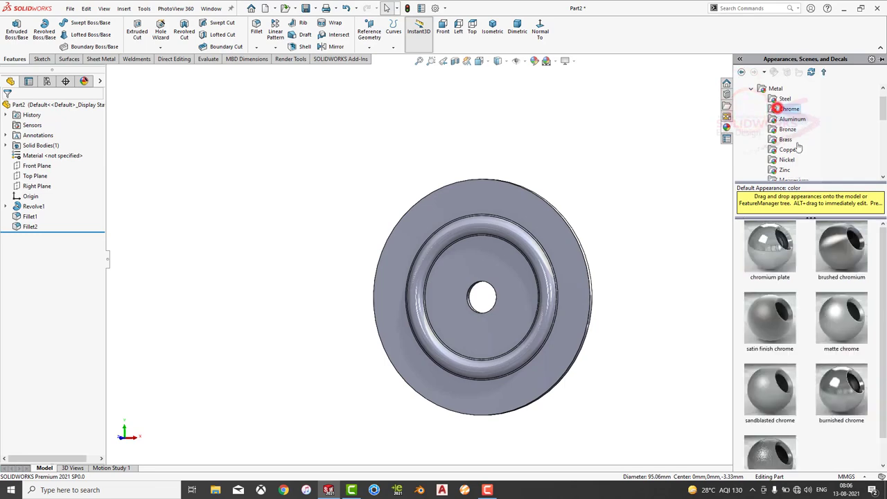
{"action": "double_click", "coordinate": [843, 322]}
{"action": "scroll", "coordinate": [679, 301], "scroll_direction": "up", "scroll_amount": 3}
{"action": "middle_click_drag", "start_coordinate": [538, 263], "coordinate": [399, 244]}
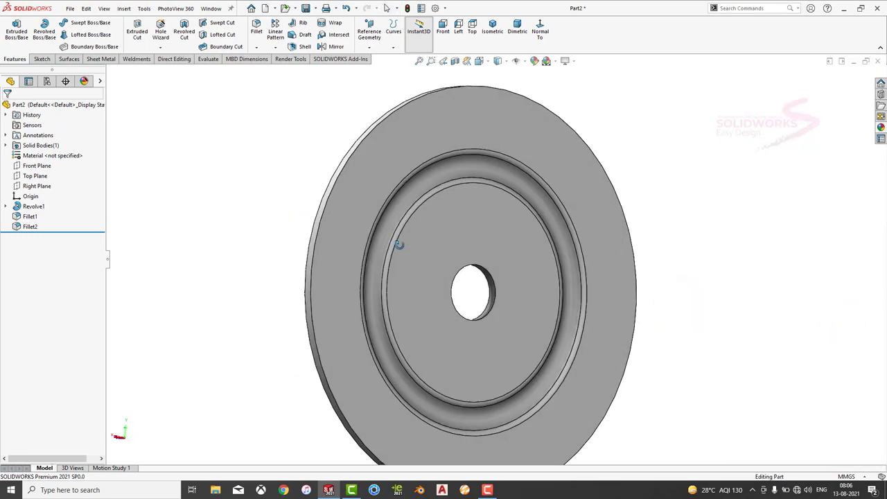
{"action": "key", "text": "ctrl+1"}
Sketch on the disc's inner face and draw a construction circle centred on the origin
{"action": "left_click", "coordinate": [425, 235]}
{"action": "left_click", "coordinate": [467, 208]}
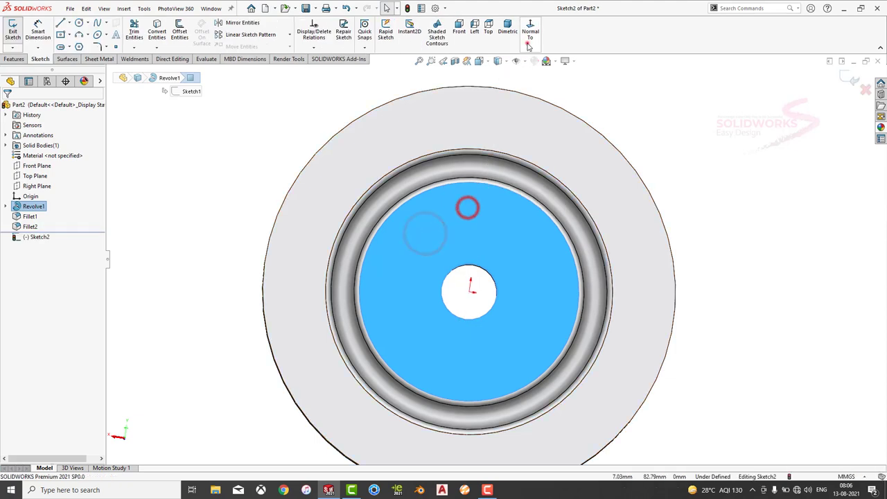
{"action": "left_click", "coordinate": [528, 45]}
{"action": "left_click", "coordinate": [736, 217]}
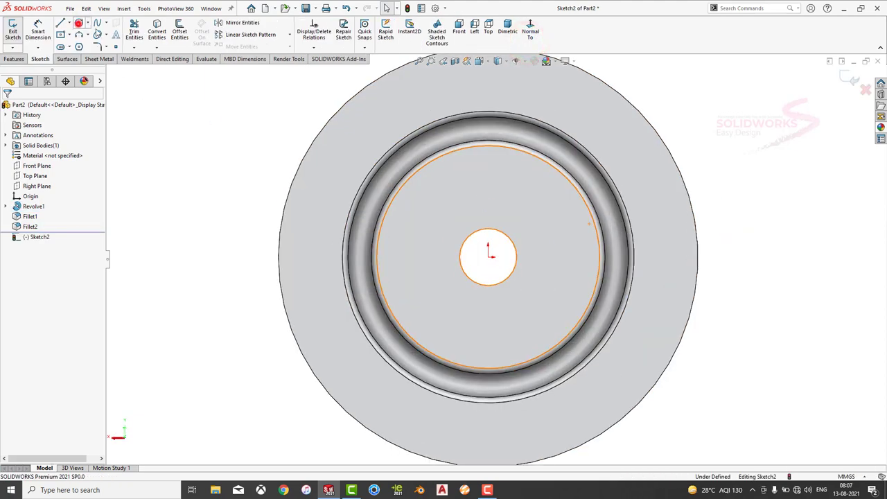
{"action": "left_click", "coordinate": [488, 257]}
{"action": "left_click", "coordinate": [488, 165]}
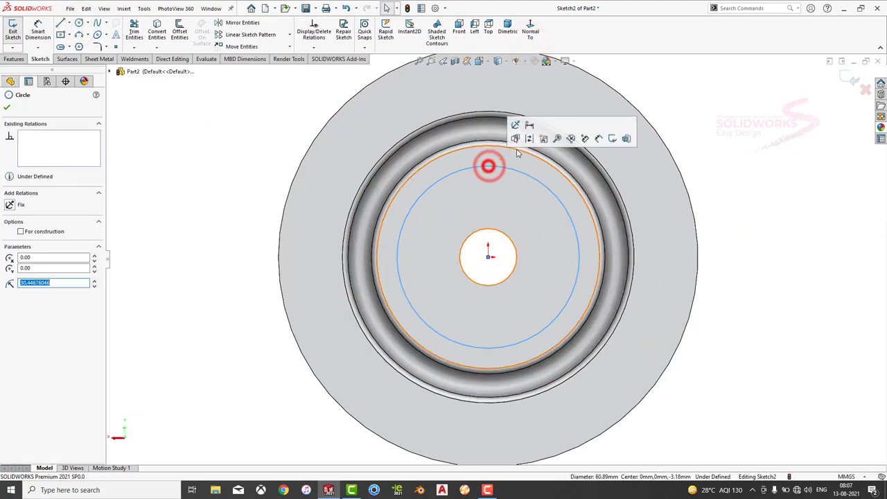
{"action": "left_click", "coordinate": [530, 139]}
{"action": "key", "text": "Escape"}
Add a Ø9.53 circle centred on the construction circle and choose Circular Sketch Pattern
{"action": "left_click", "coordinate": [79, 23]}
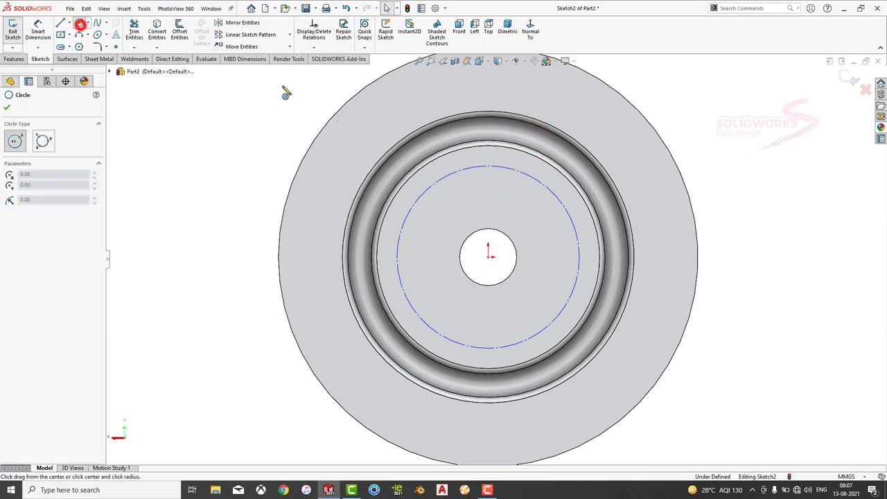
{"action": "left_click", "coordinate": [488, 166]}
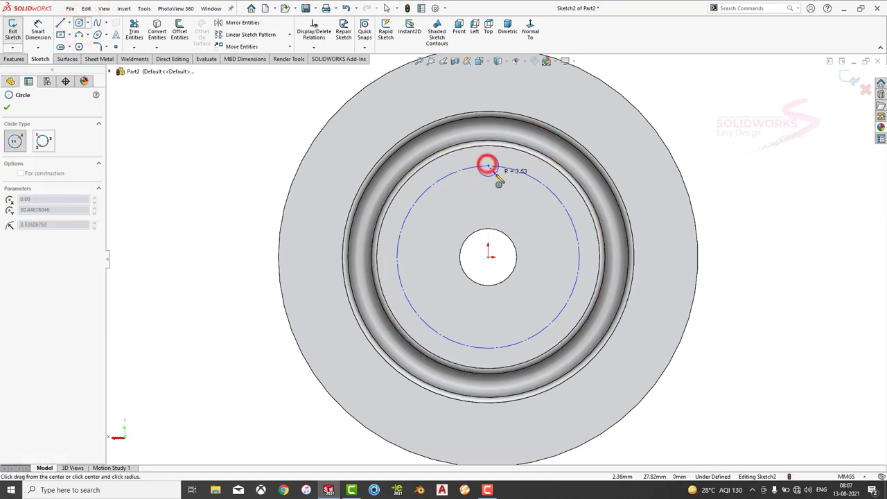
{"action": "left_click", "coordinate": [499, 176]}
{"action": "left_click", "coordinate": [38, 31]}
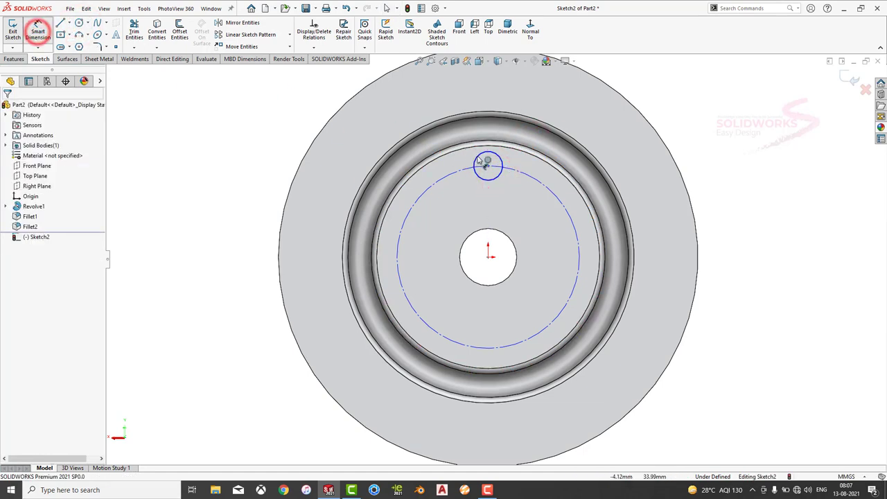
{"action": "left_click", "coordinate": [478, 157]}
{"action": "left_click", "coordinate": [693, 104]}
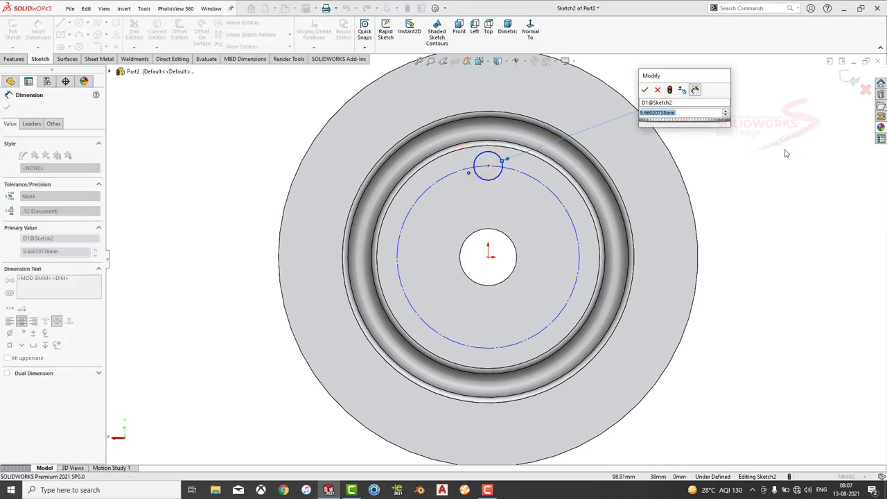
{"action": "type", "text": "9.53"}
{"action": "key", "text": "Return"}
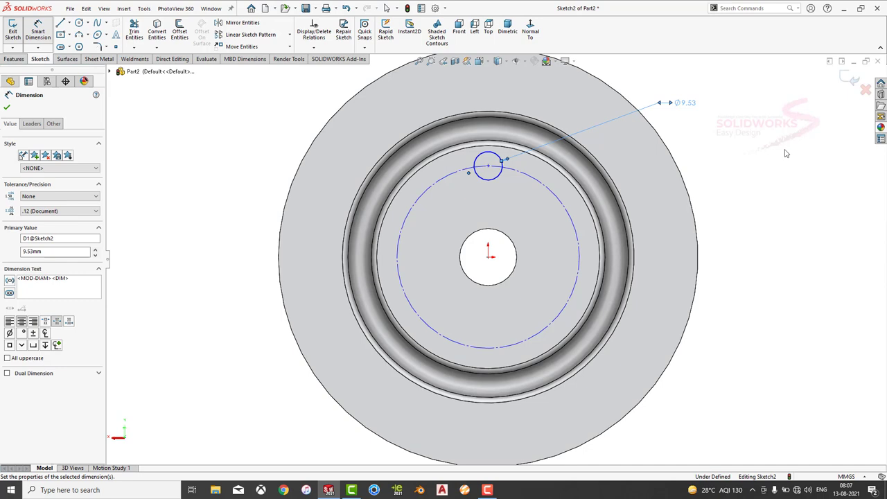
{"action": "left_click", "coordinate": [290, 35]}
{"action": "left_click", "coordinate": [277, 54]}
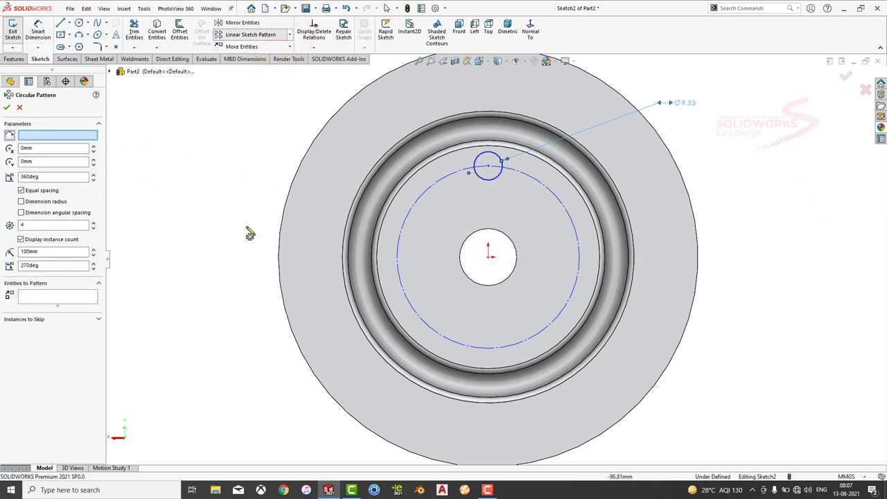
Circular-pattern the small Ø9.53 circle about the origin into 3 equally spaced instances
{"action": "left_click", "coordinate": [488, 258]}
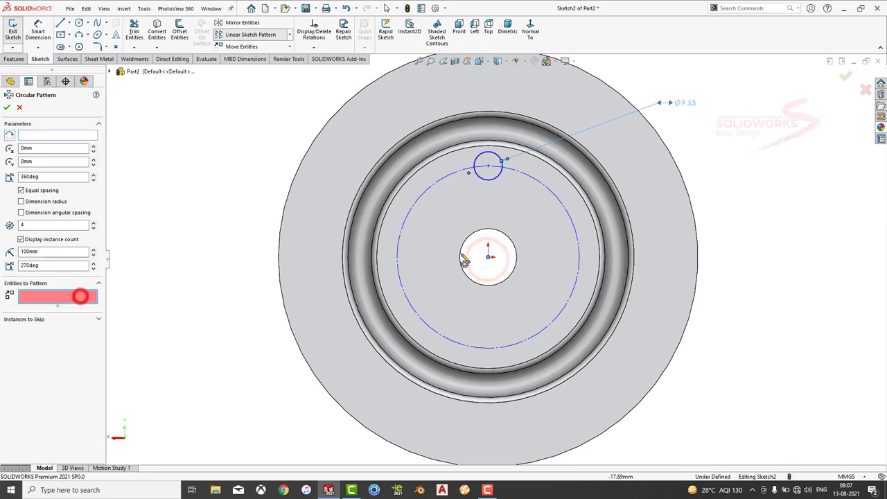
{"action": "left_click", "coordinate": [43, 135]}
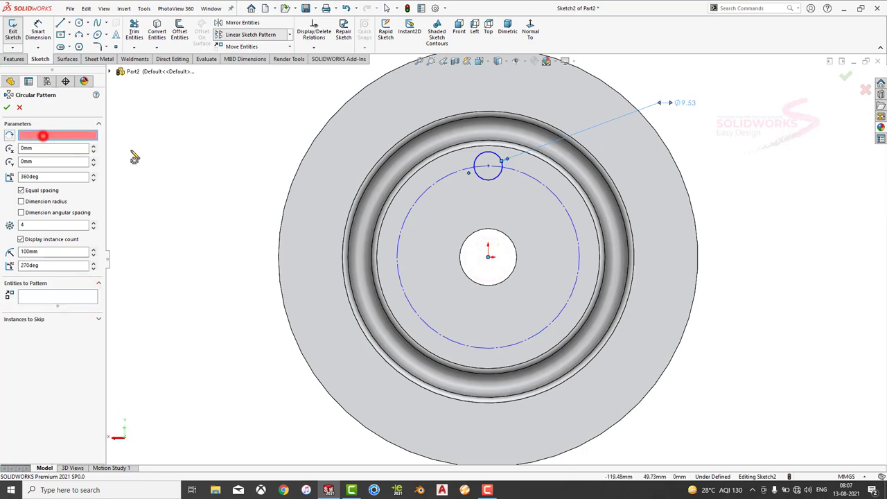
{"action": "left_click", "coordinate": [487, 257]}
{"action": "left_click", "coordinate": [79, 294]}
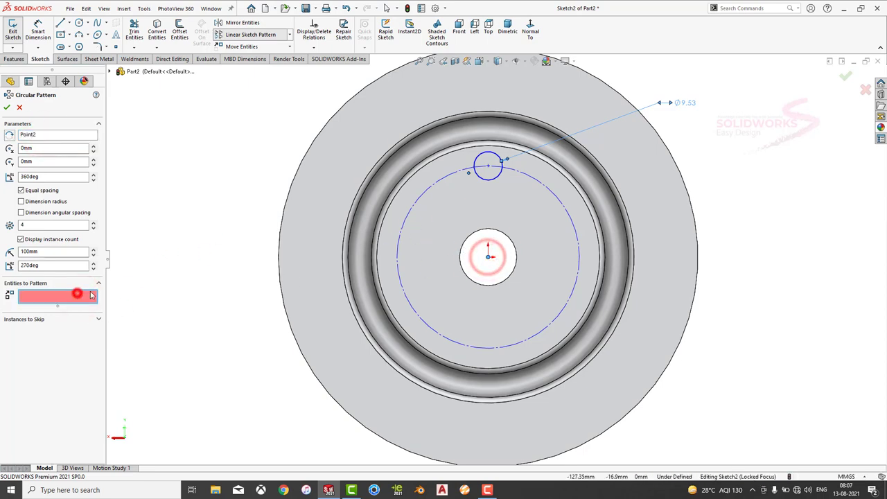
{"action": "left_click", "coordinate": [475, 159]}
{"action": "left_click", "coordinate": [25, 225]}
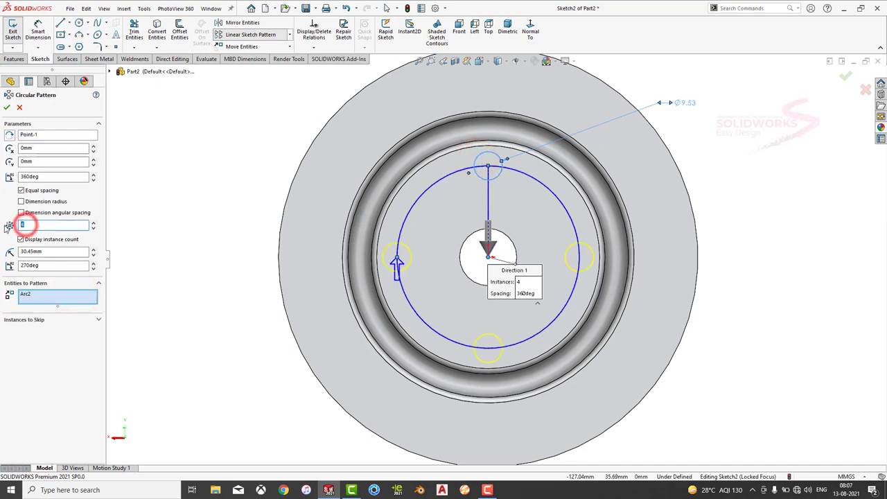
{"action": "type", "text": "3"}
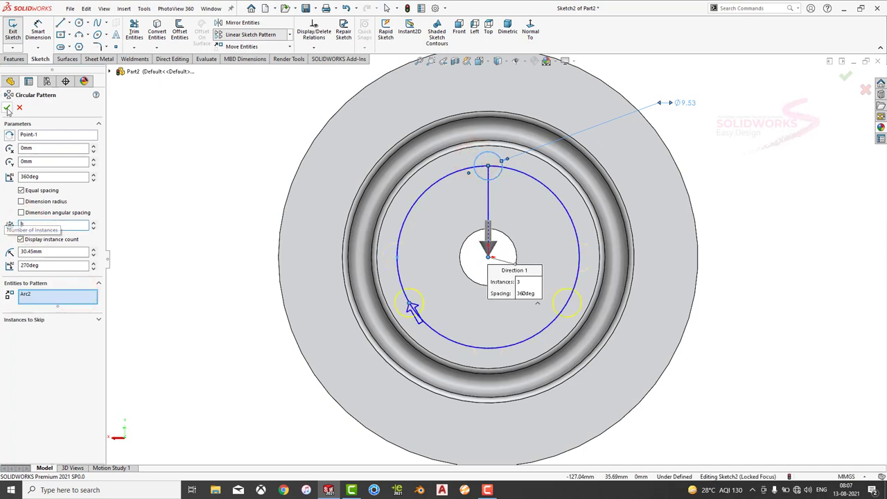
{"action": "left_click", "coordinate": [7, 108]}
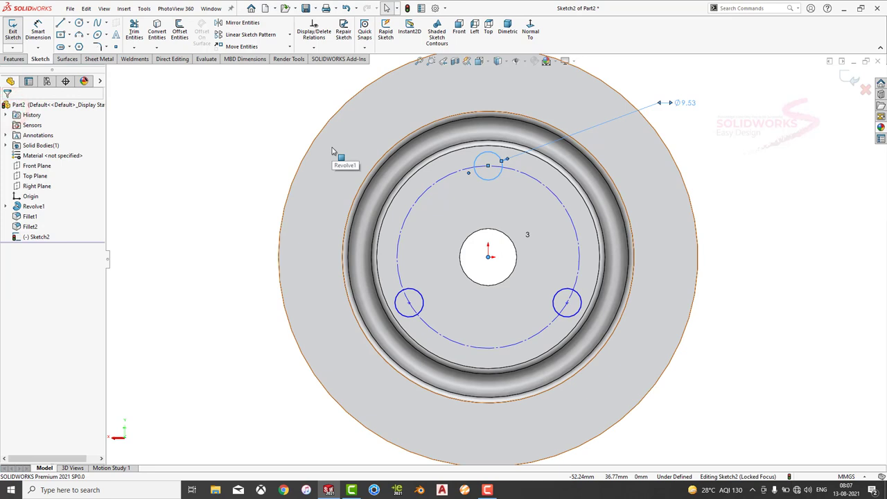
{"action": "left_click", "coordinate": [14, 59]}
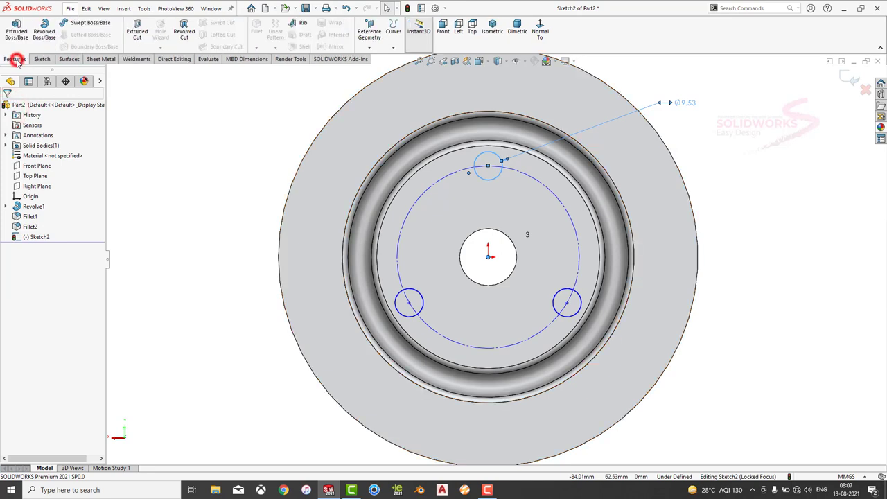
Cut the sketched circles out of the disc with Through All - Both
{"action": "left_click", "coordinate": [139, 36]}
{"action": "left_click", "coordinate": [41, 162]}
{"action": "left_click", "coordinate": [40, 181]}
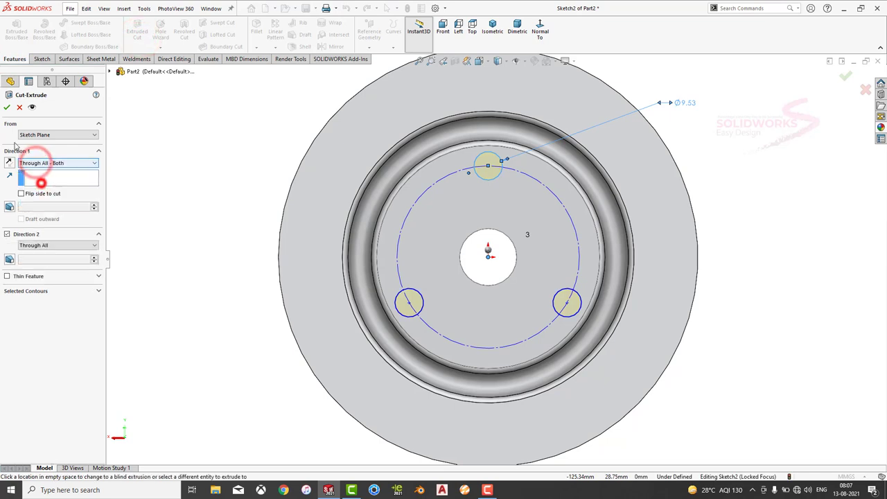
{"action": "left_click", "coordinate": [7, 109]}
{"action": "left_click", "coordinate": [185, 165]}
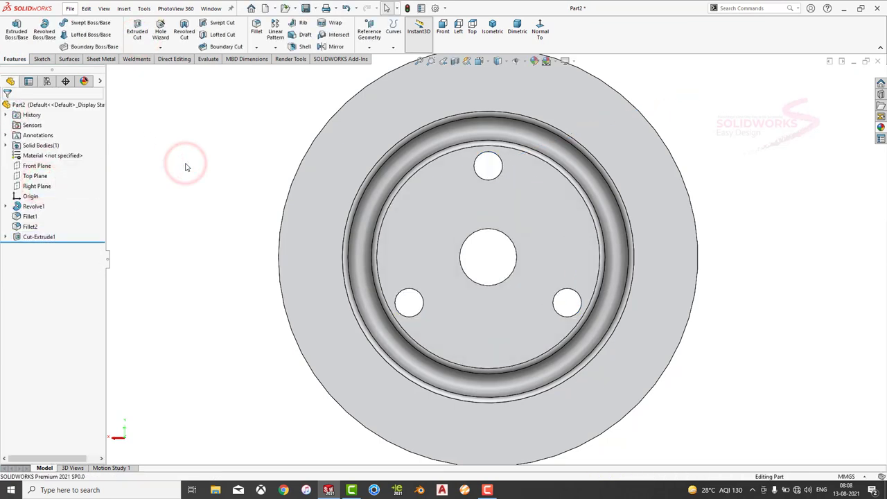
Edit the hole sketch, dimension the construction circle to 47.63, and rebuild
{"action": "left_click", "coordinate": [5, 237]}
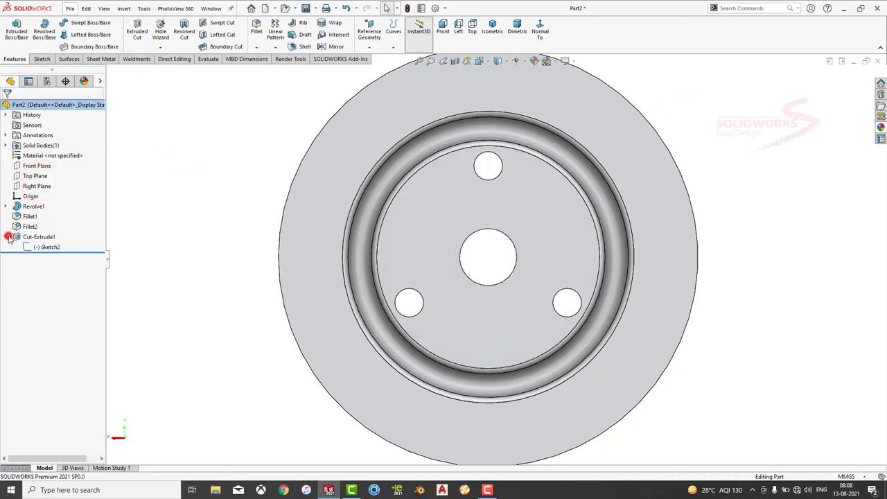
{"action": "left_click", "coordinate": [45, 246]}
{"action": "left_click", "coordinate": [60, 221]}
{"action": "left_click", "coordinate": [38, 31]}
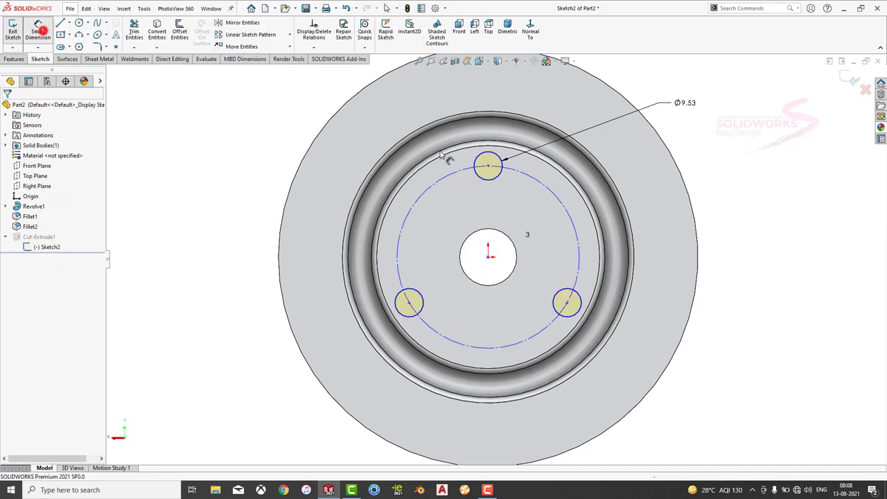
{"action": "left_click", "coordinate": [455, 173]}
{"action": "left_click", "coordinate": [229, 187]}
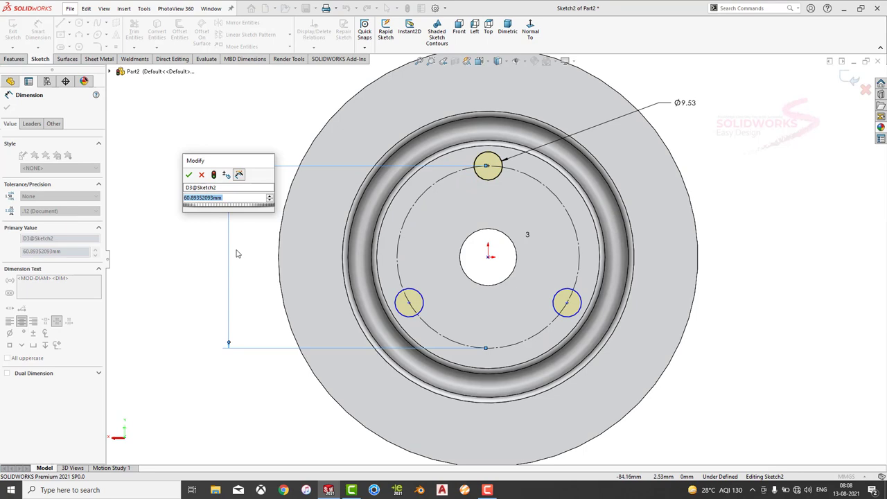
{"action": "type", "text": "47.63"}
{"action": "key", "text": "Return"}
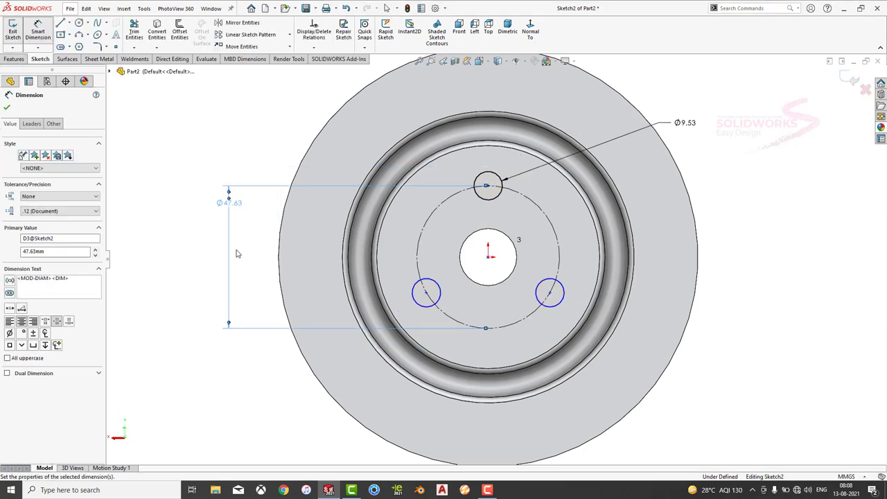
{"action": "left_click", "coordinate": [851, 82]}
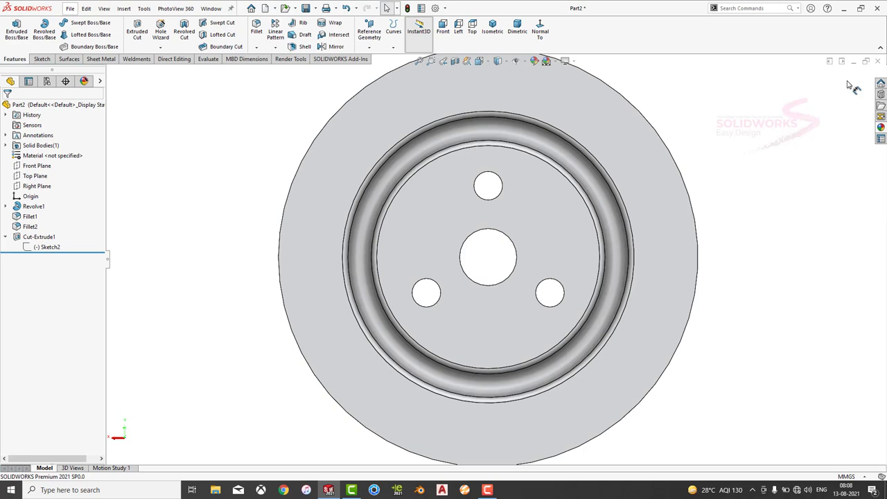
Give the disc a burnished aluminum appearance in a dimetric view
{"action": "left_click", "coordinate": [518, 28]}
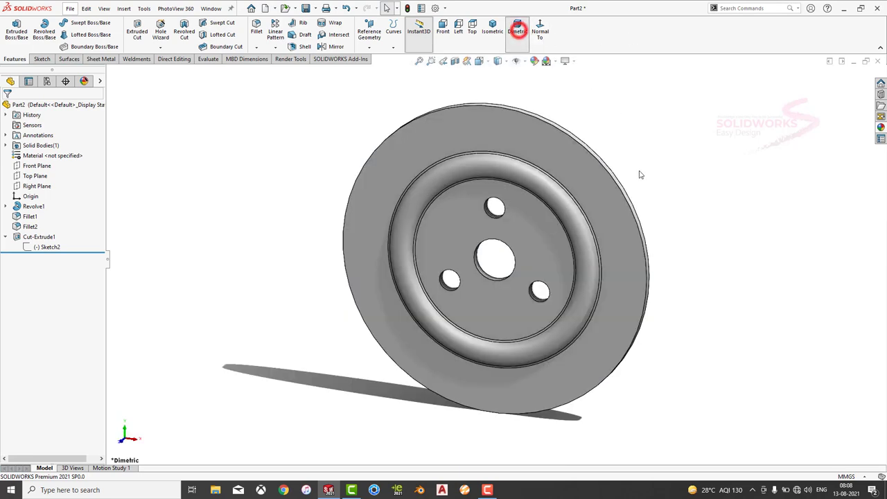
{"action": "left_click", "coordinate": [881, 126]}
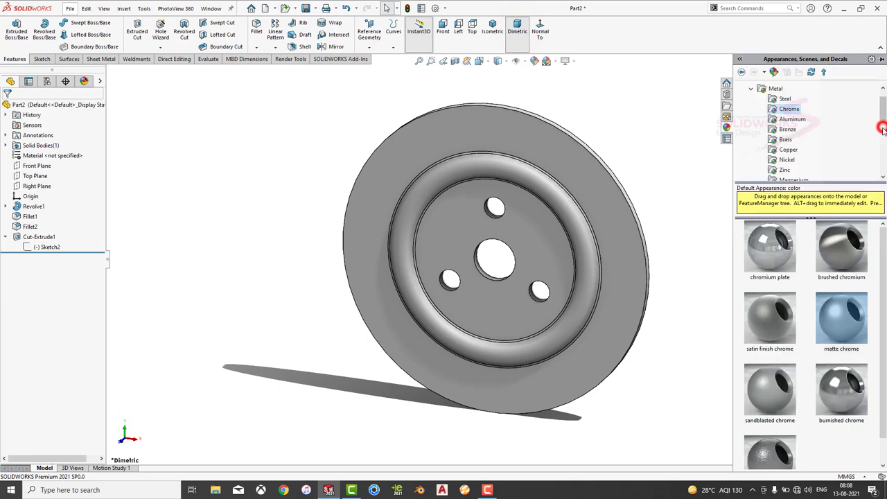
{"action": "left_click", "coordinate": [792, 119]}
{"action": "scroll", "coordinate": [776, 347], "scroll_direction": "down", "scroll_amount": 3}
{"action": "double_click", "coordinate": [770, 358]}
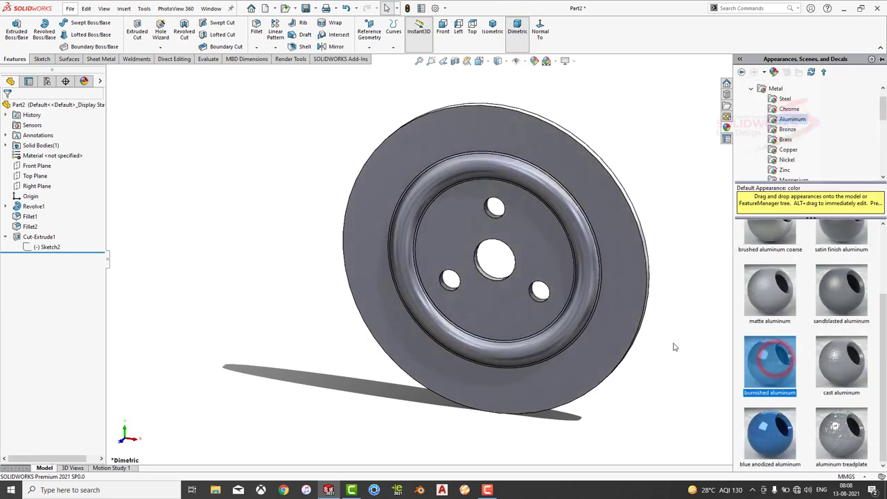
{"action": "mouse_move", "coordinate": [674, 347]}
{"action": "middle_mouse_down"}
{"action": "mouse_move", "coordinate": [560, 391]}
{"action": "mouse_move", "coordinate": [653, 347]}
{"action": "middle_mouse_up"}
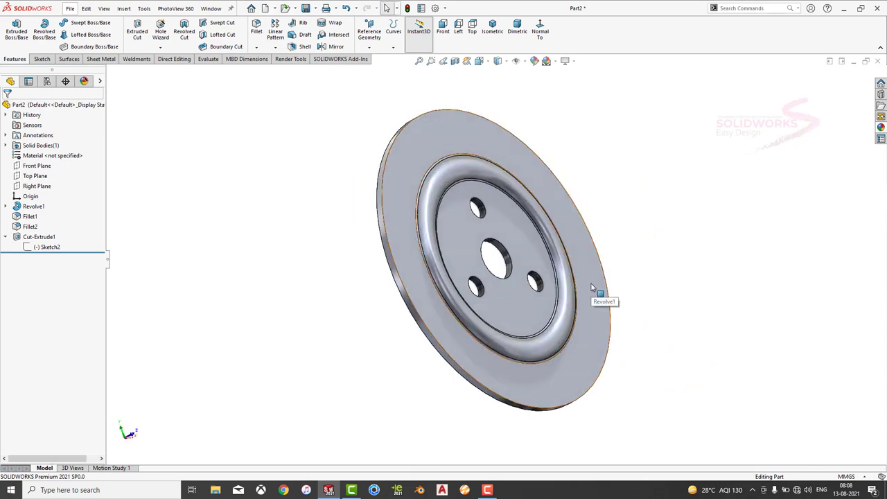
Save the part to the Desktop with the file name 1
{"action": "key", "text": "ctrl+s"}
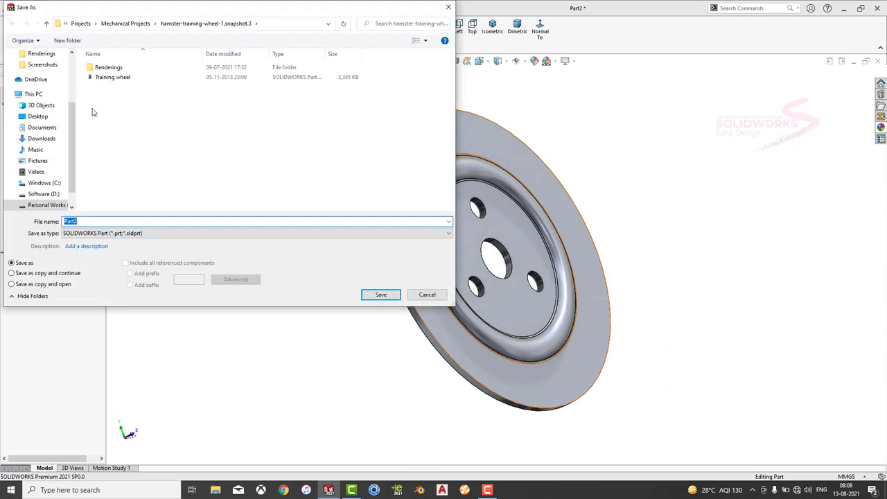
{"action": "scroll", "coordinate": [41, 125], "scroll_direction": "up", "scroll_amount": 3}
{"action": "left_click", "coordinate": [37, 72]}
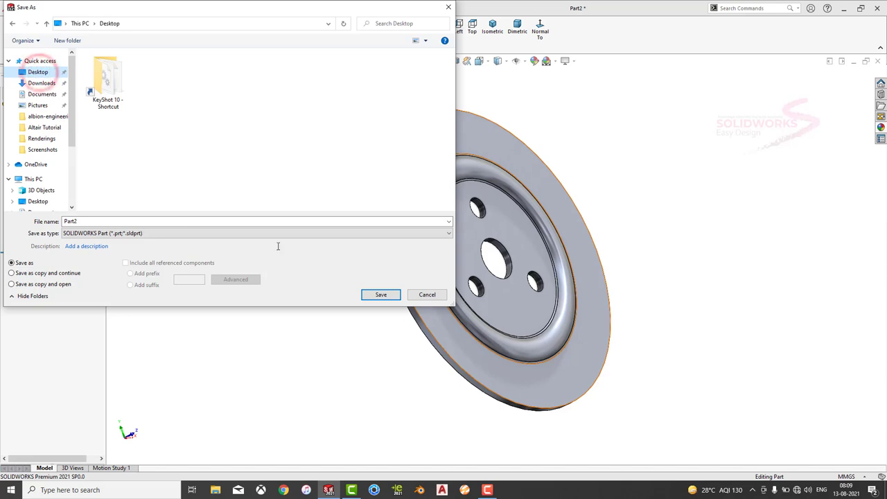
{"action": "double_click", "coordinate": [283, 220]}
{"action": "type", "text": "1"}
{"action": "left_click", "coordinate": [372, 295]}
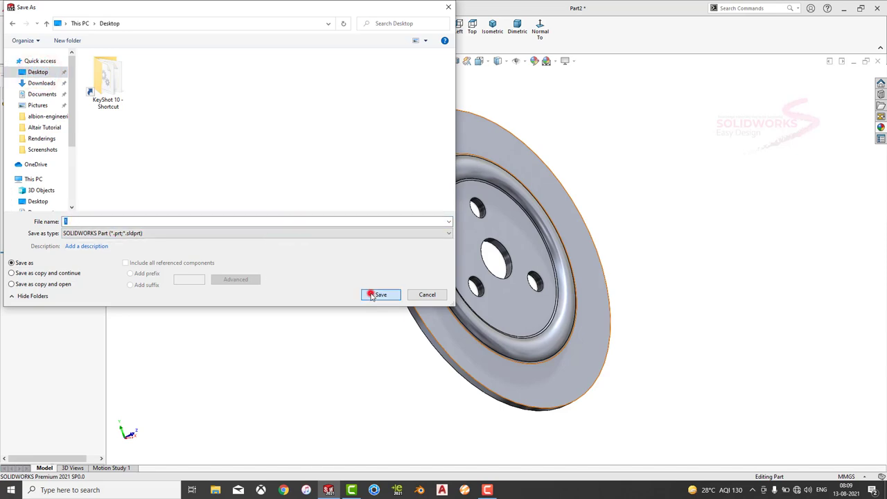
Close the disc, create a new part and start a sketch on the Front Plane
{"action": "left_click", "coordinate": [878, 63]}
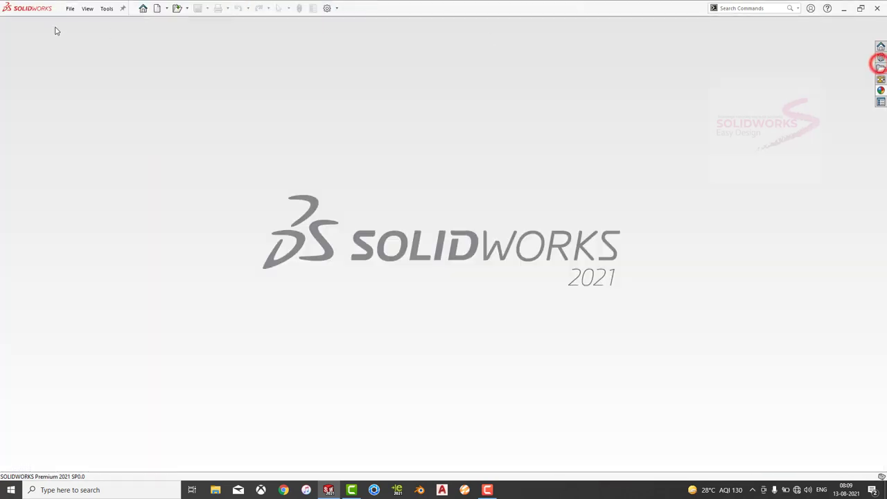
{"action": "left_click", "coordinate": [70, 8]}
{"action": "left_click", "coordinate": [76, 25]}
{"action": "left_click", "coordinate": [365, 357]}
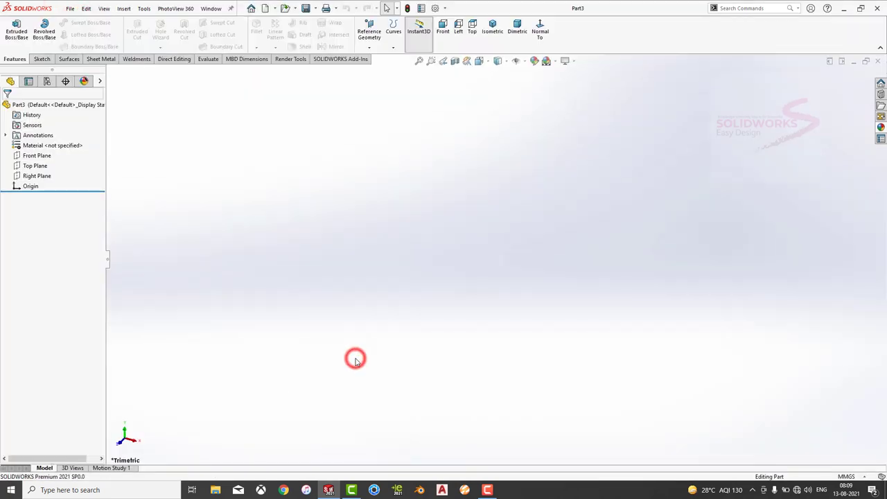
{"action": "left_click", "coordinate": [36, 155]}
{"action": "left_click", "coordinate": [51, 143]}
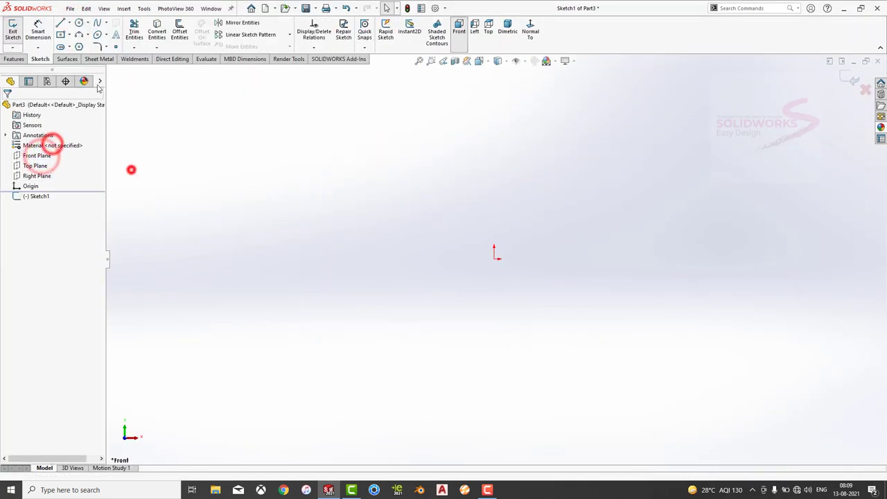
Draw two concentric circles centred on the origin
{"action": "left_click", "coordinate": [79, 23]}
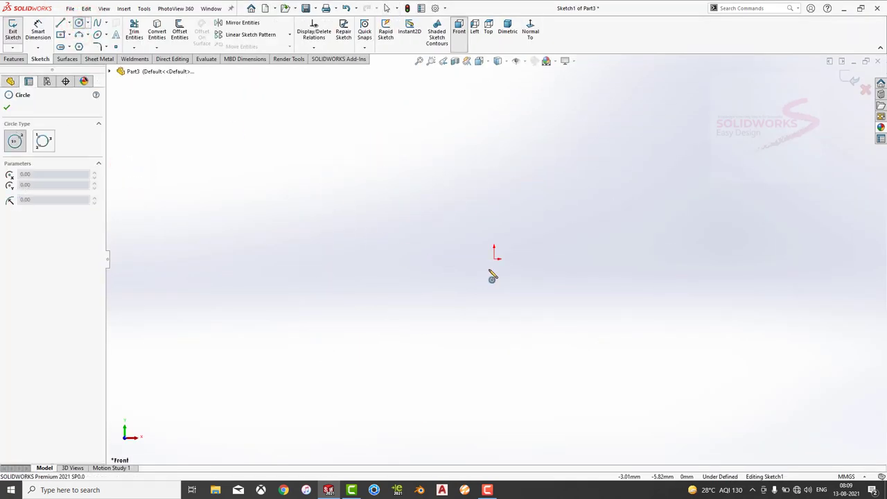
{"action": "left_click", "coordinate": [494, 258]}
{"action": "left_click", "coordinate": [504, 229]}
{"action": "left_click", "coordinate": [494, 258]}
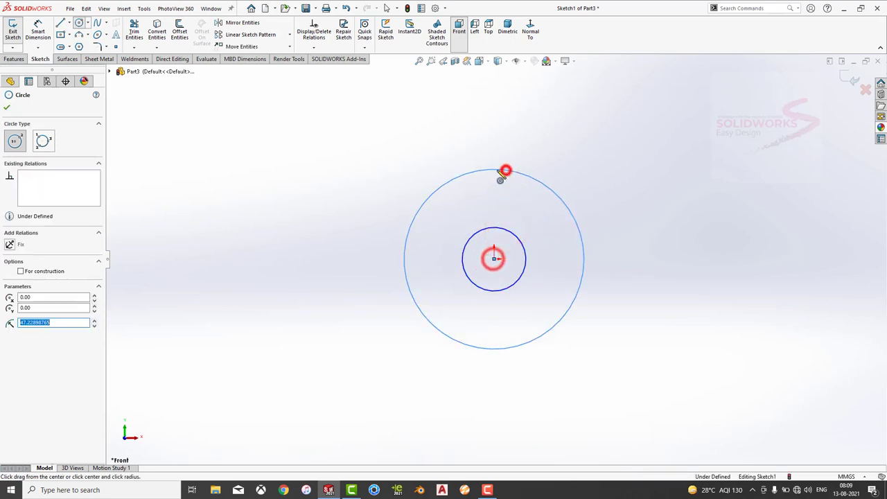
{"action": "left_click", "coordinate": [506, 170]}
Dimension the outer circle to 77.39 mm and the inner circle to 25.4 mm
{"action": "left_click", "coordinate": [39, 31]}
{"action": "left_click", "coordinate": [450, 181]}
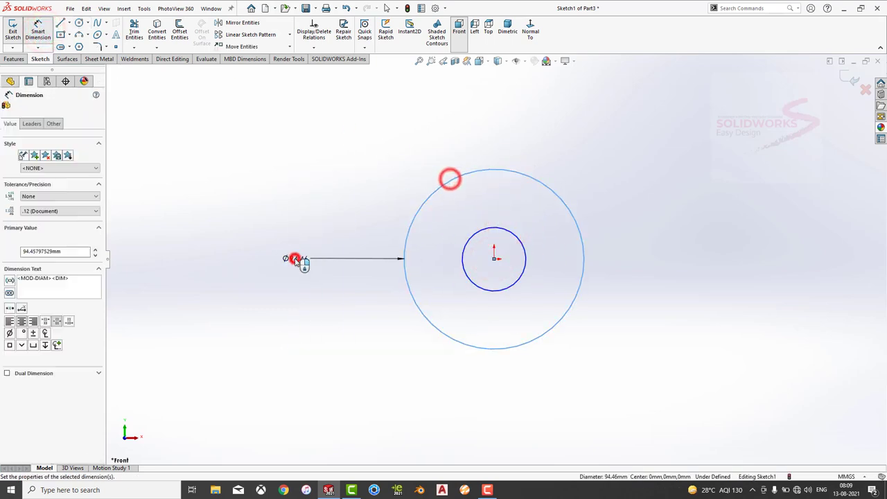
{"action": "left_click", "coordinate": [294, 259]}
{"action": "type", "text": "77.39"}
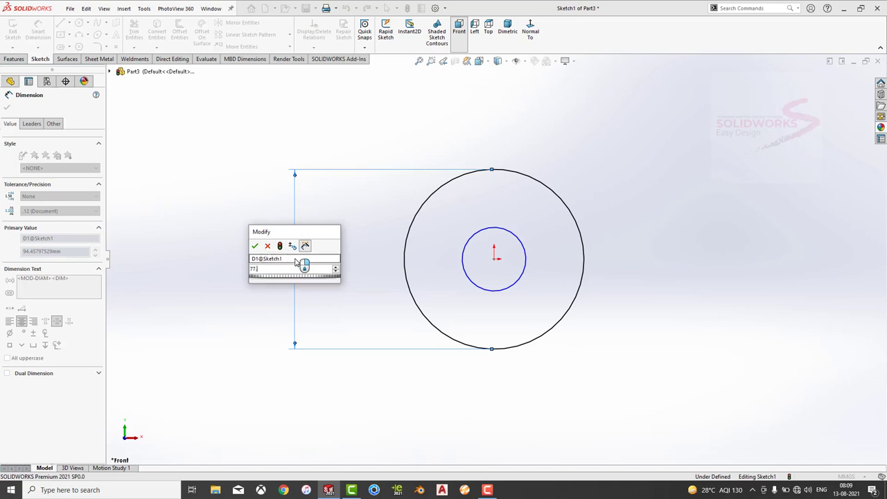
{"action": "key", "text": "Return"}
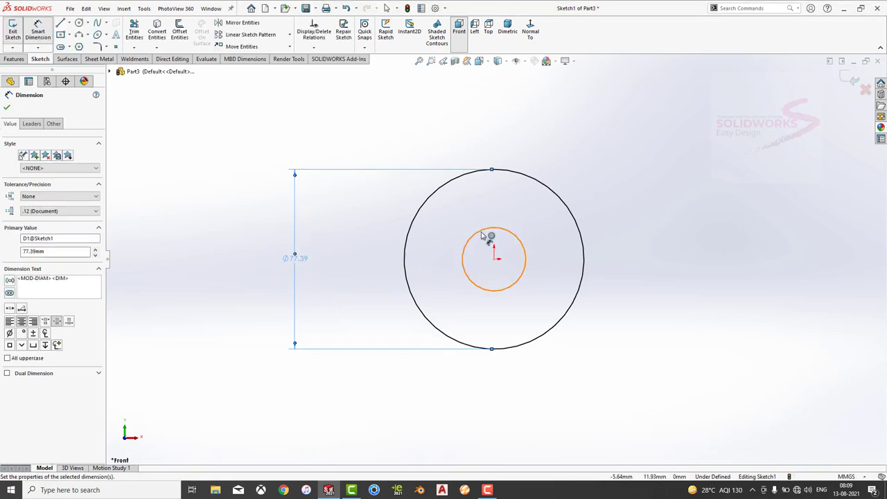
{"action": "left_click", "coordinate": [481, 232]}
{"action": "left_click", "coordinate": [634, 143]}
{"action": "type", "text": "2"}
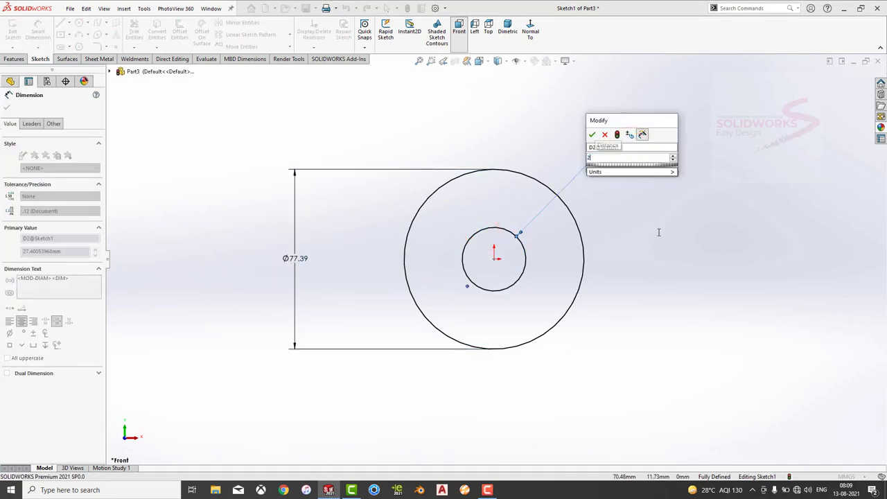
{"action": "type", "text": "5.4"}
{"action": "key", "text": "Return"}
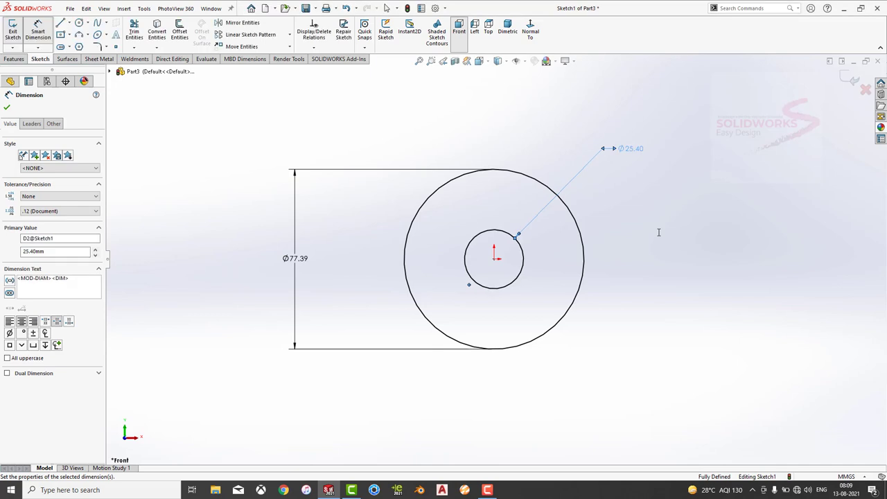
{"action": "left_click", "coordinate": [15, 59]}
{"action": "left_click", "coordinate": [16, 32]}
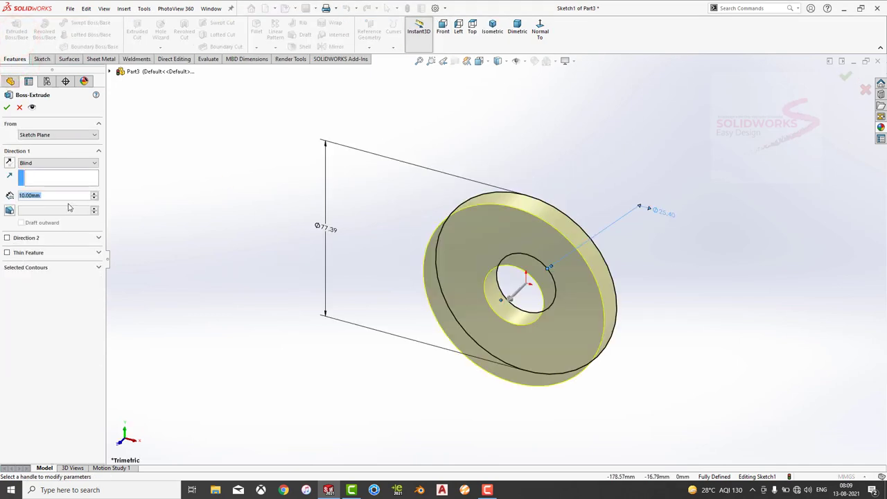
Extrude the ring 3.175 mm thick and apply the machined steel appearance
{"action": "type", "text": "3.175mm"}
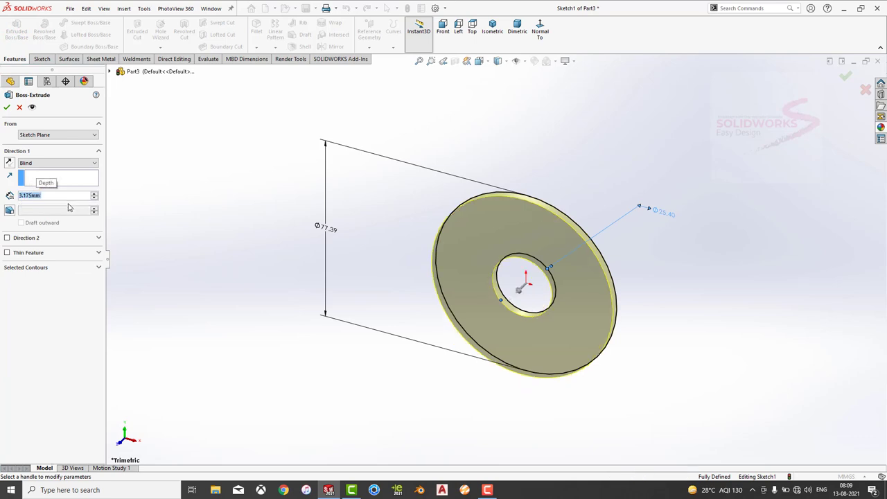
{"action": "key", "text": "Return"}
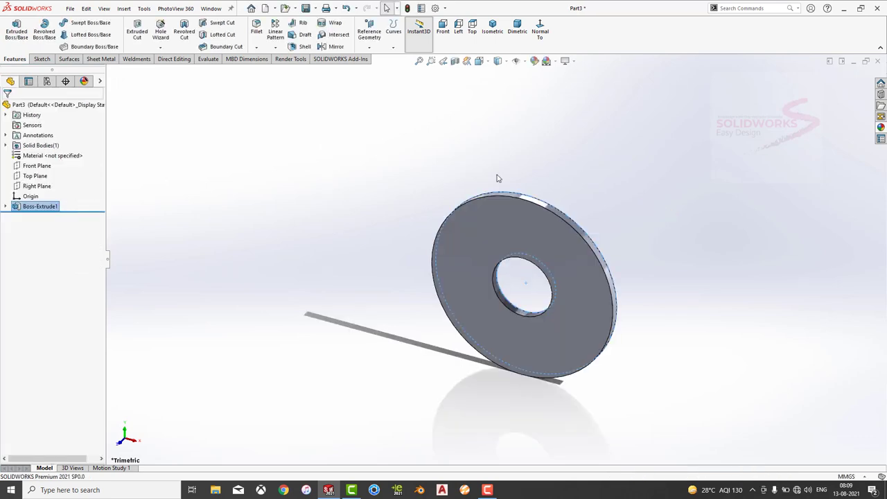
{"action": "left_click", "coordinate": [881, 128]}
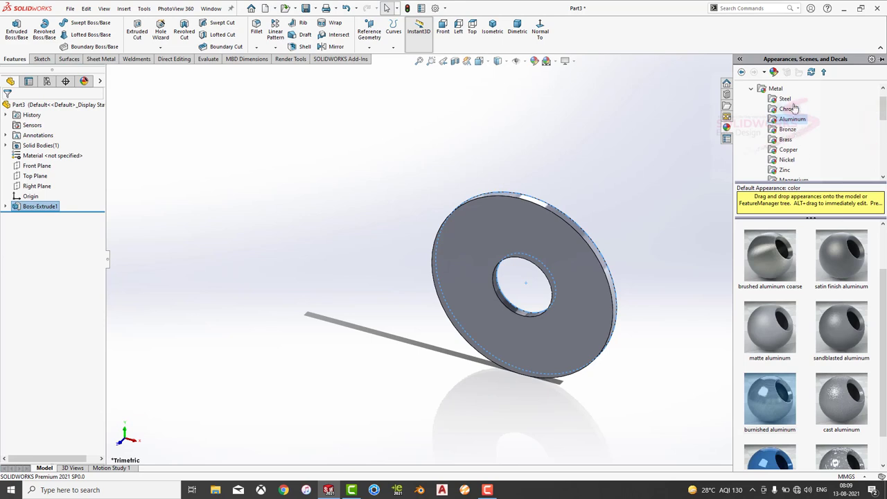
{"action": "double_click", "coordinate": [772, 361]}
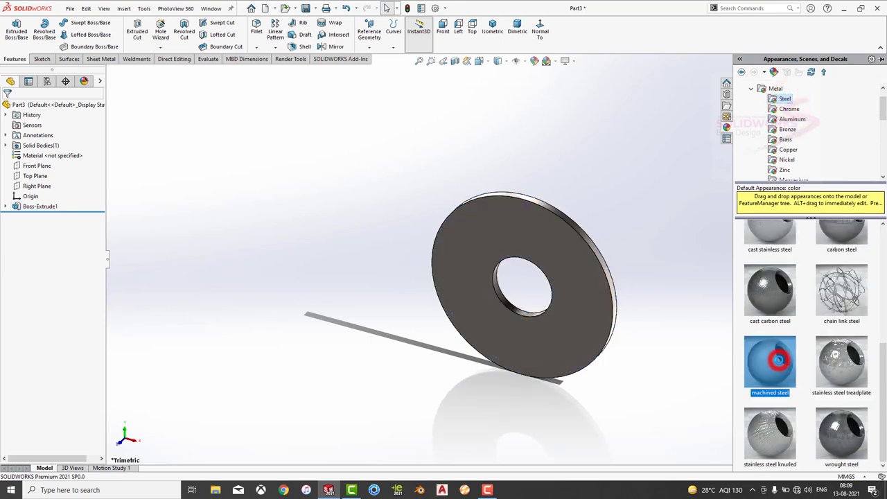
Switch to the Plain White scene and start a sketch on the washer's front face
{"action": "left_click", "coordinate": [548, 61]}
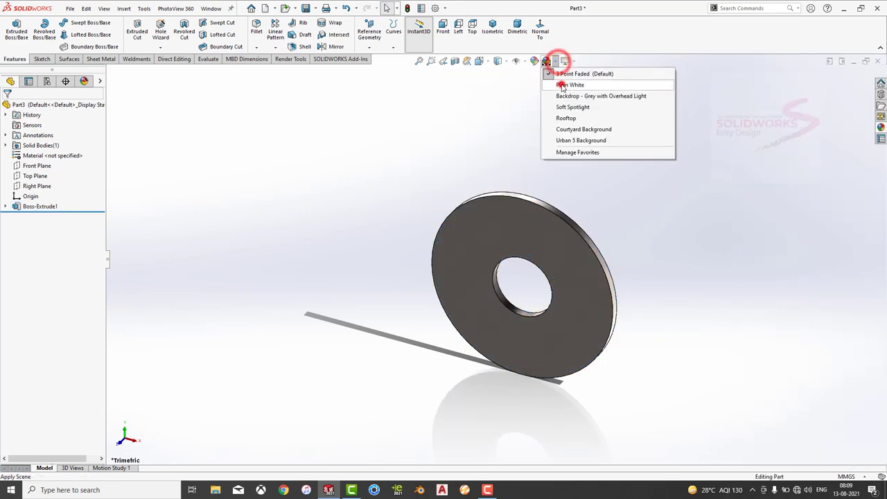
{"action": "left_click", "coordinate": [561, 84]}
{"action": "middle_click_drag", "start_coordinate": [566, 291], "coordinate": [633, 168]}
{"action": "left_click", "coordinate": [880, 127]}
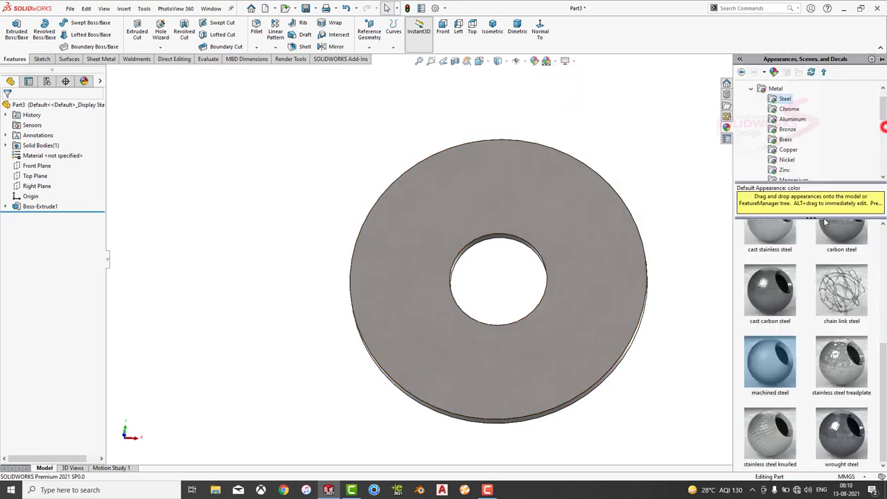
{"action": "left_click", "coordinate": [678, 269]}
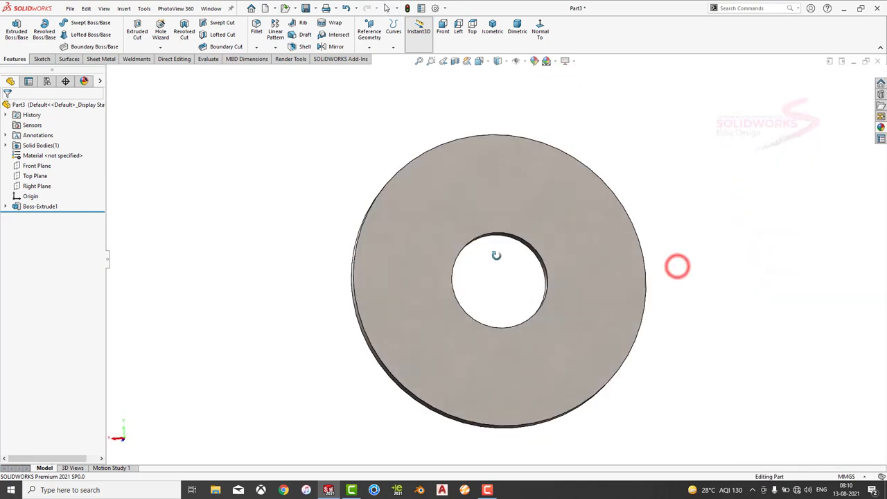
{"action": "middle_click_drag", "start_coordinate": [501, 254], "coordinate": [500, 248]}
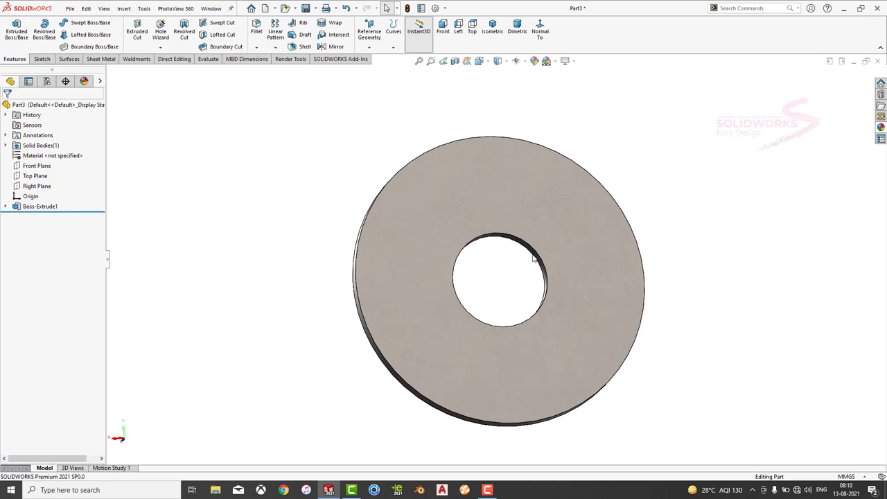
{"action": "left_click", "coordinate": [527, 204]}
{"action": "left_click", "coordinate": [572, 178]}
In a normal view, draw a centred circle and convert the bore edge into the sketch
{"action": "left_click", "coordinate": [508, 34]}
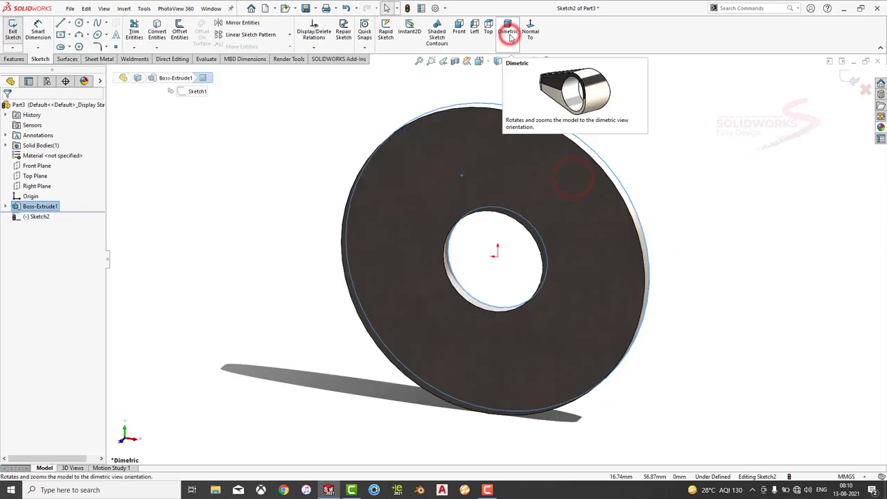
{"action": "left_click", "coordinate": [530, 32]}
{"action": "left_click", "coordinate": [79, 23]}
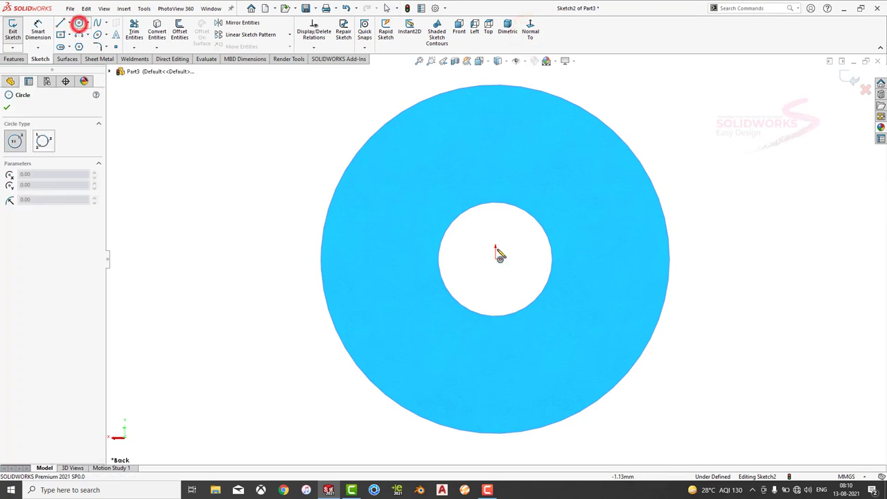
{"action": "left_click", "coordinate": [496, 253]}
{"action": "left_click", "coordinate": [499, 165]}
{"action": "left_click", "coordinate": [158, 29]}
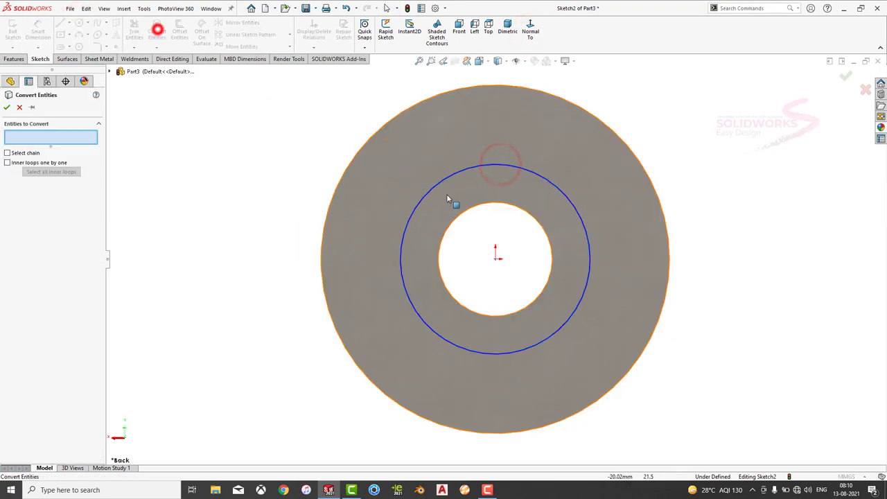
{"action": "left_click", "coordinate": [465, 212]}
{"action": "left_click", "coordinate": [7, 107]}
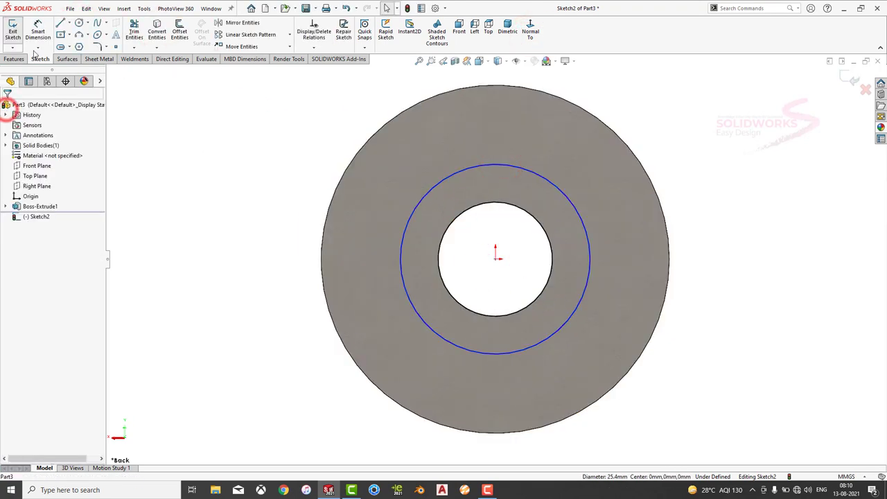
Dimension the larger sketch circle to 30.16 mm diameter
{"action": "left_click", "coordinate": [38, 33]}
{"action": "left_click", "coordinate": [439, 182]}
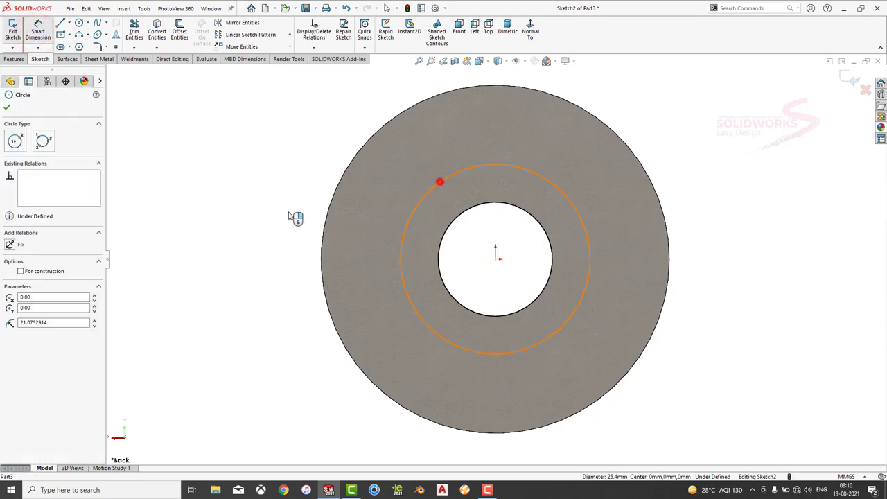
{"action": "left_click", "coordinate": [222, 244]}
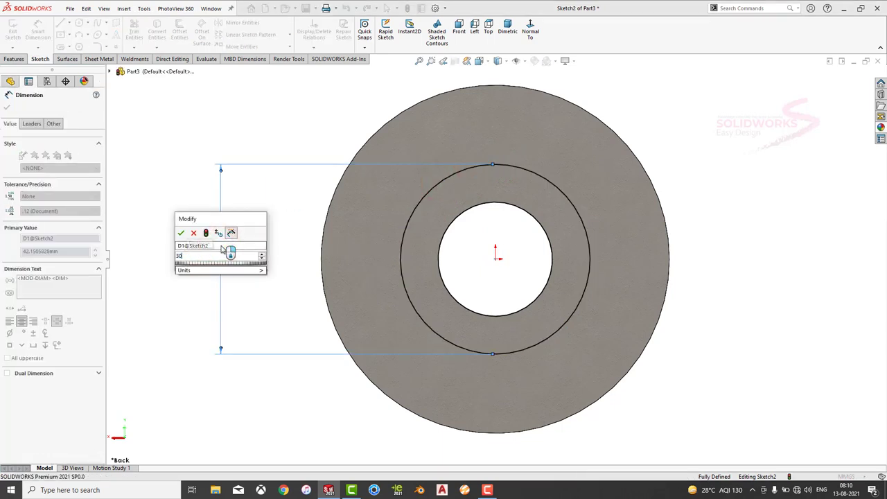
{"action": "type", "text": "30.16"}
{"action": "key", "text": "Return"}
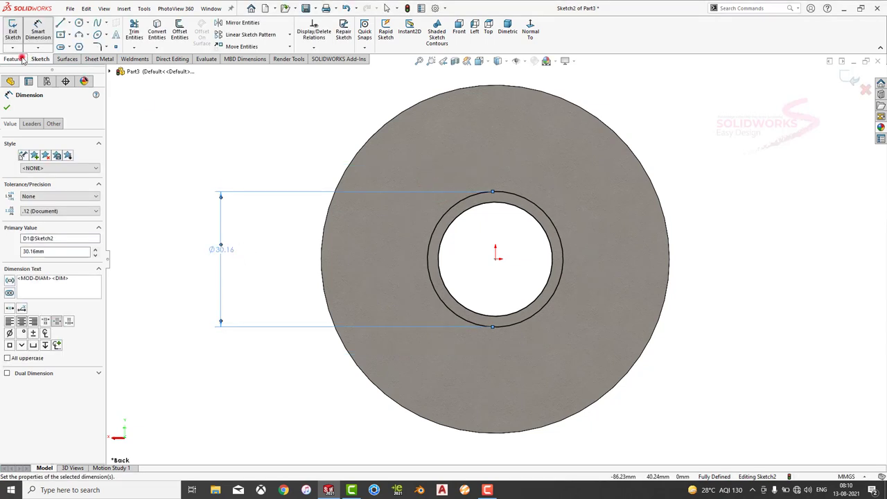
Extrude the thin ring sketch 1 mm as a raised boss
{"action": "left_click", "coordinate": [23, 60]}
{"action": "left_click", "coordinate": [16, 31]}
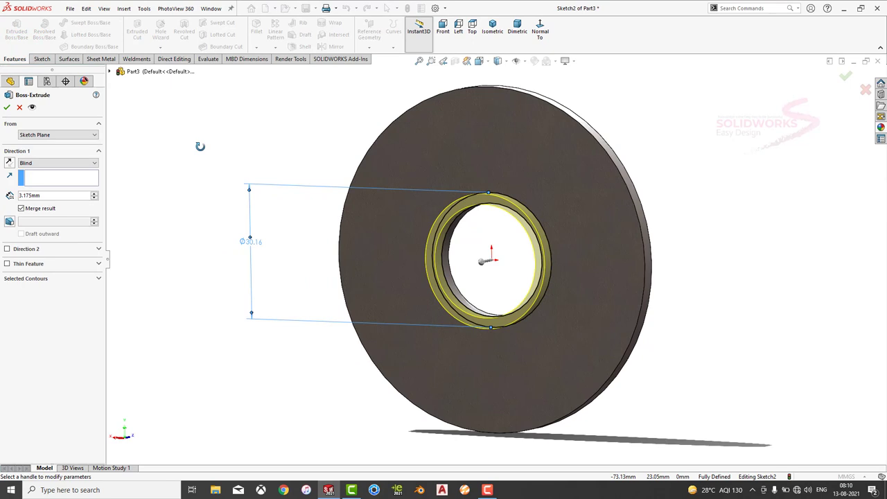
{"action": "double_click", "coordinate": [45, 195]}
{"action": "type", "text": "1"}
{"action": "key", "text": "Return"}
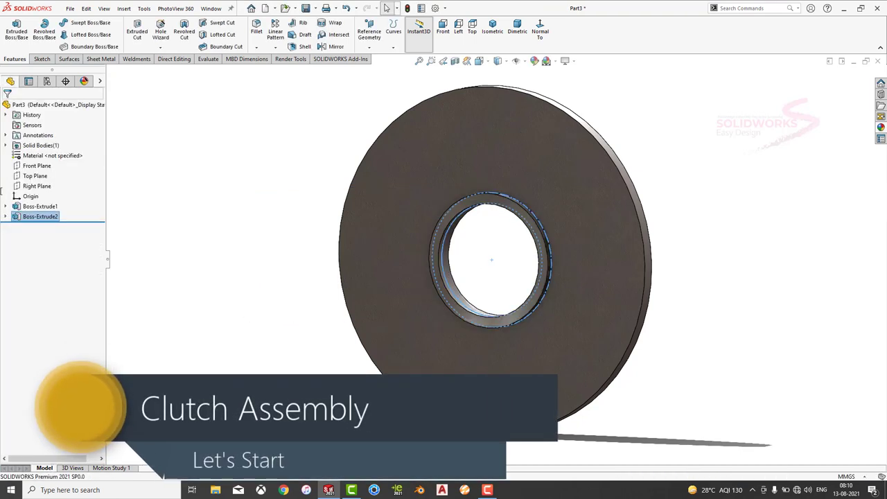
Chamfer the disc's outer edge by 2.38125 mm
{"action": "left_click", "coordinate": [210, 159]}
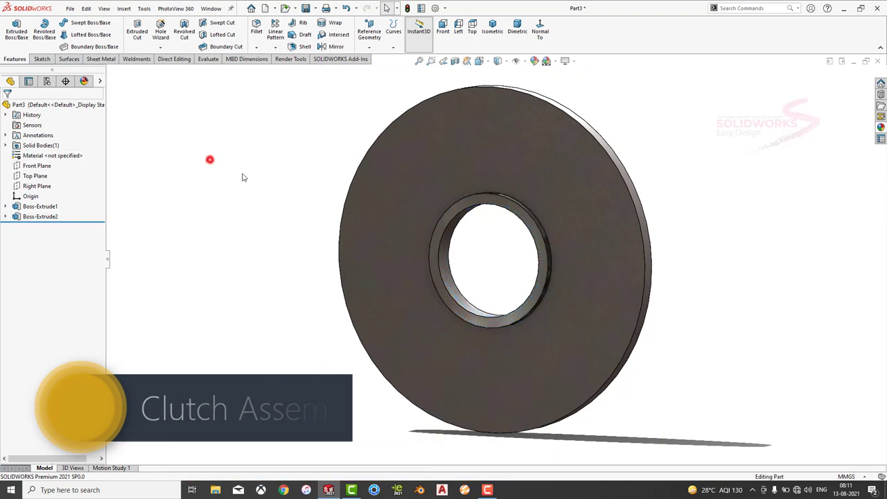
{"action": "middle_click_drag", "start_coordinate": [478, 208], "coordinate": [418, 207]}
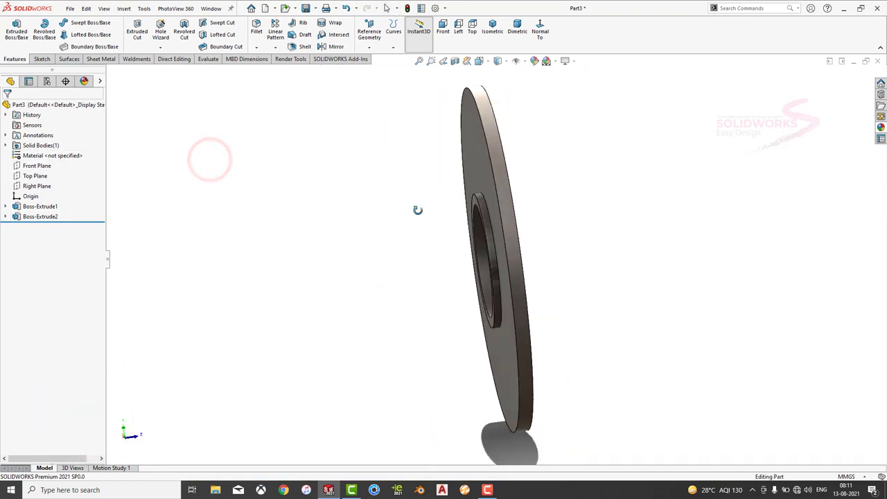
{"action": "left_click", "coordinate": [261, 48]}
{"action": "left_click", "coordinate": [260, 67]}
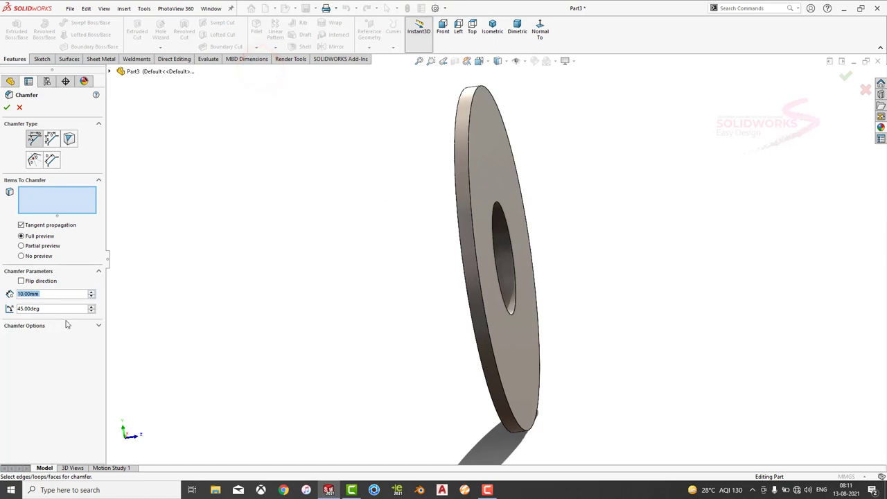
{"action": "type", "text": "2."}
{"action": "type", "text": "38125"}
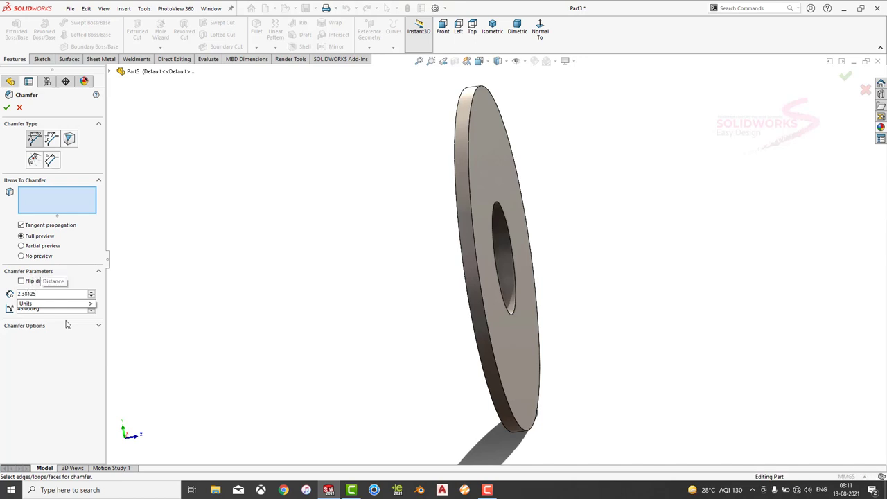
{"action": "left_click", "coordinate": [470, 105]}
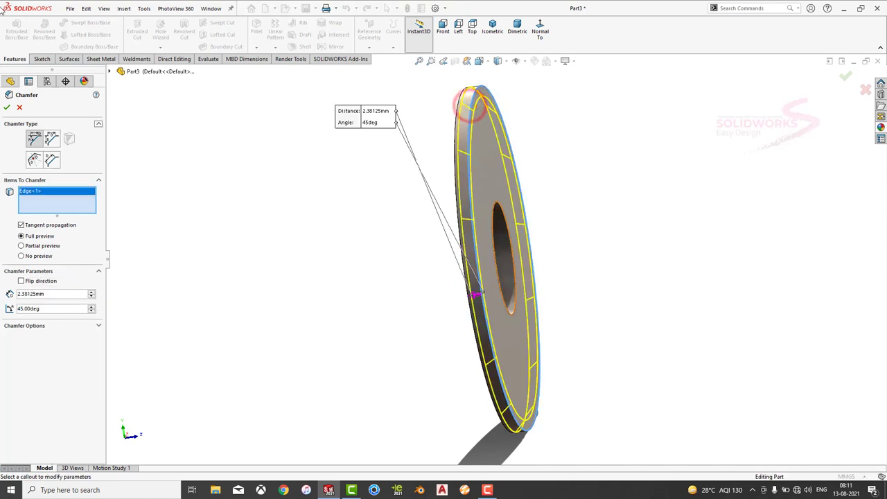
{"action": "left_click", "coordinate": [7, 107]}
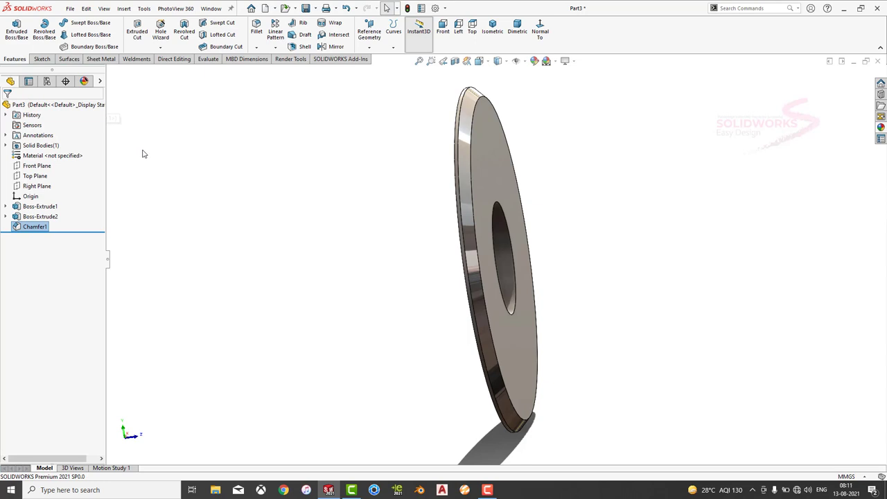
Sketch on the front face a circle centred on the bore and a small circle on its top
{"action": "left_click", "coordinate": [497, 162]}
{"action": "left_click", "coordinate": [536, 139]}
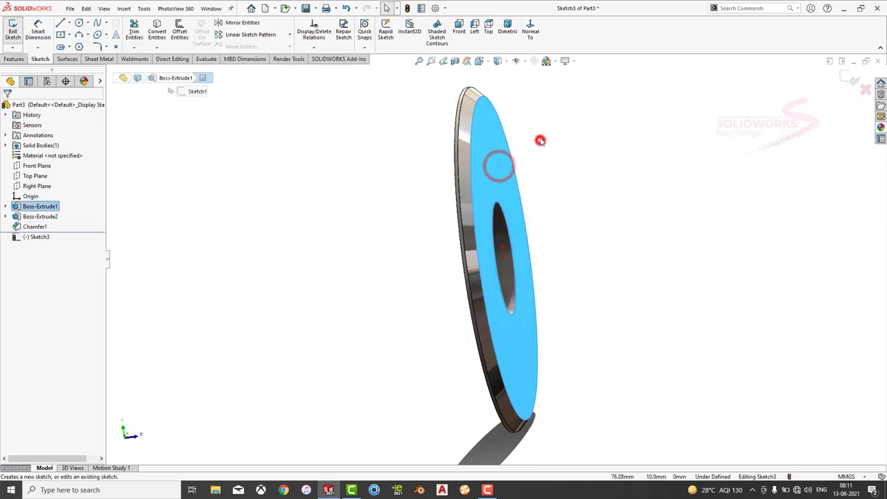
{"action": "left_click", "coordinate": [530, 34]}
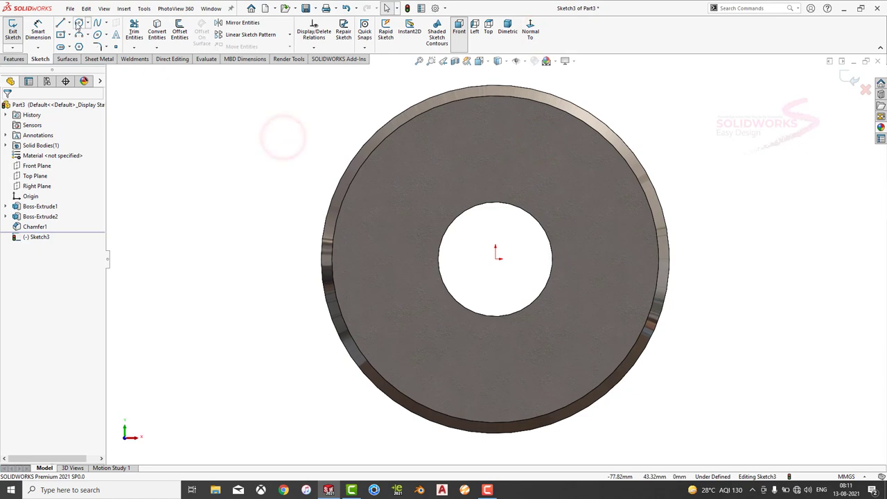
{"action": "left_click", "coordinate": [79, 22]}
{"action": "left_click", "coordinate": [497, 260]}
{"action": "left_click", "coordinate": [494, 147]}
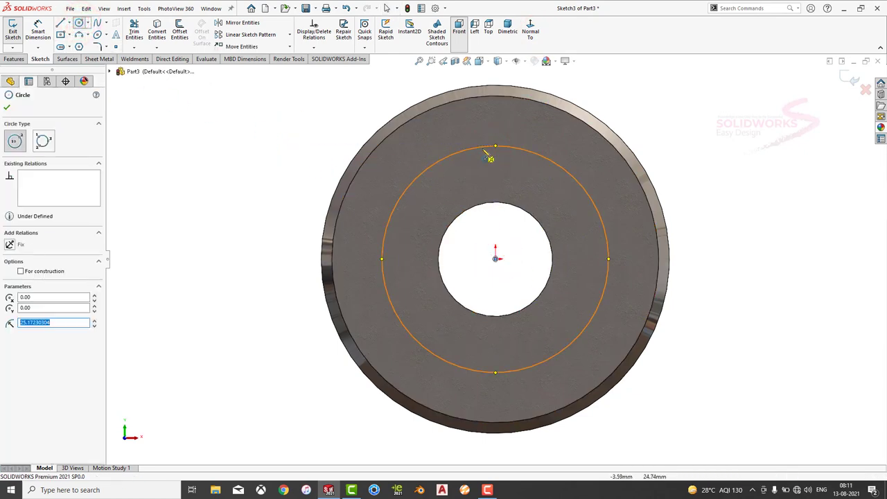
{"action": "left_click", "coordinate": [495, 146]}
{"action": "left_click", "coordinate": [513, 164]}
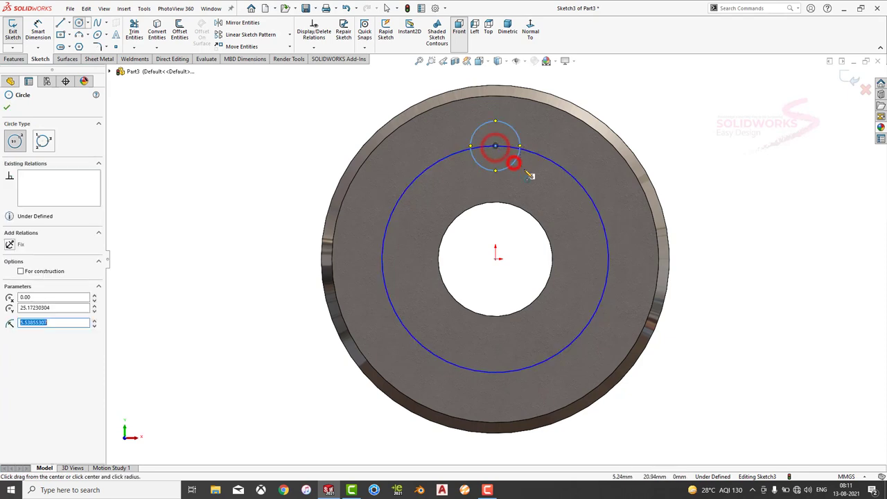
{"action": "left_click", "coordinate": [78, 25]}
Dimension the small circle to 9.53 mm diameter
{"action": "left_click", "coordinate": [37, 31]}
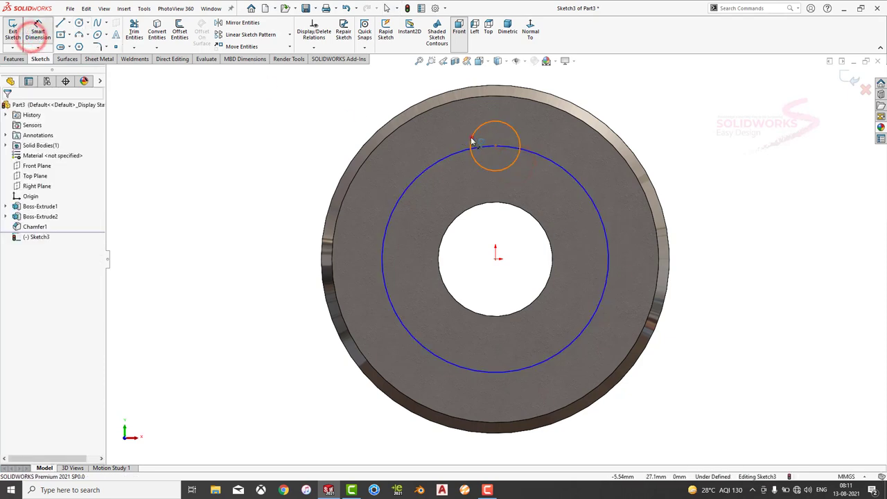
{"action": "left_click", "coordinate": [471, 137]}
{"action": "left_click", "coordinate": [246, 139]}
{"action": "type", "text": "9"}
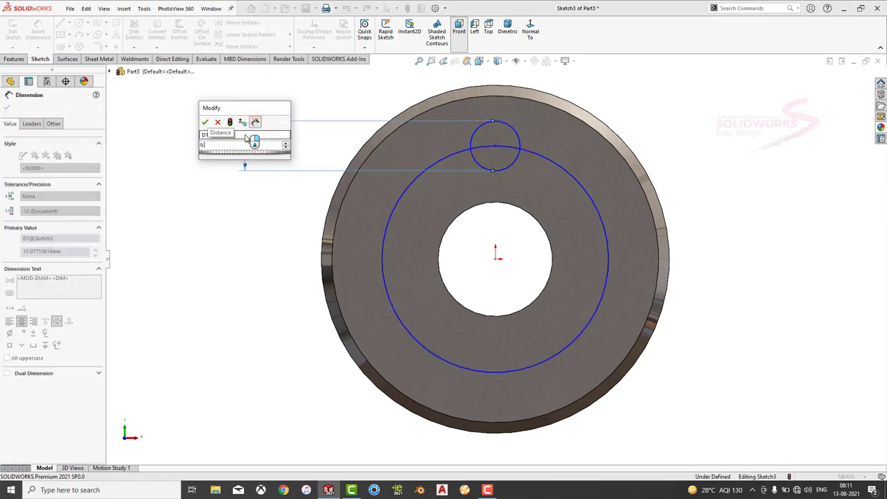
{"action": "type", "text": ".53"}
{"action": "key", "text": "Return"}
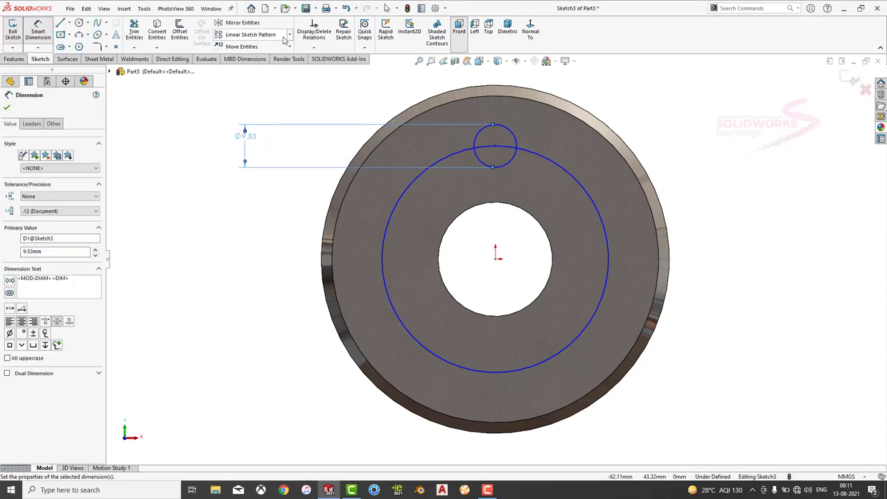
{"action": "left_click", "coordinate": [289, 35]}
{"action": "left_click", "coordinate": [289, 55]}
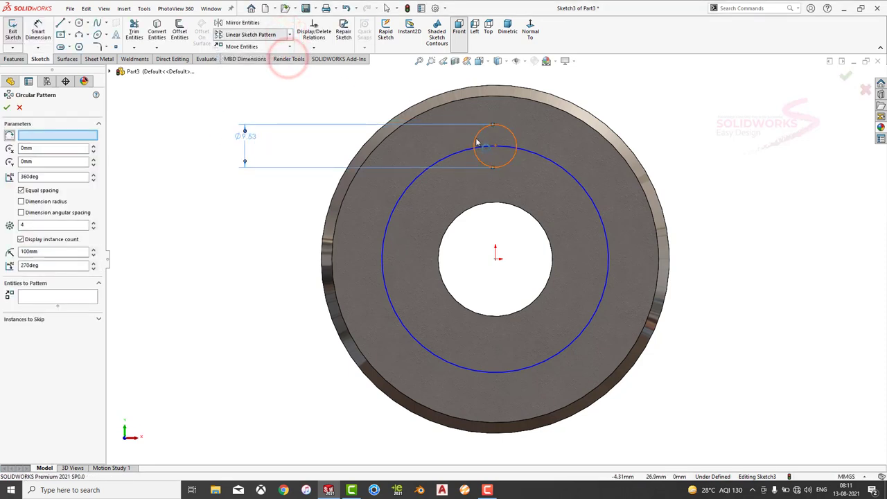
Pattern the small circle into 3 instances and make the large circle construction geometry
{"action": "left_click", "coordinate": [477, 142]}
{"action": "double_click", "coordinate": [35, 225]}
{"action": "type", "text": "3"}
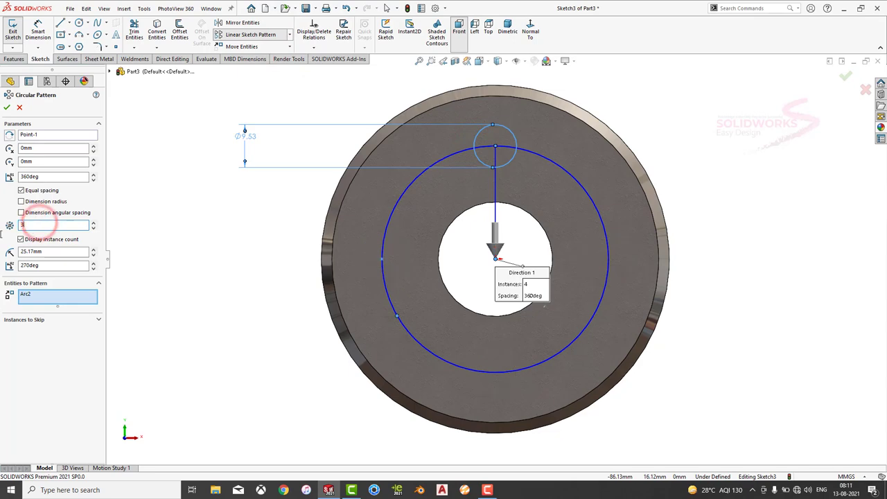
{"action": "left_click", "coordinate": [6, 106]}
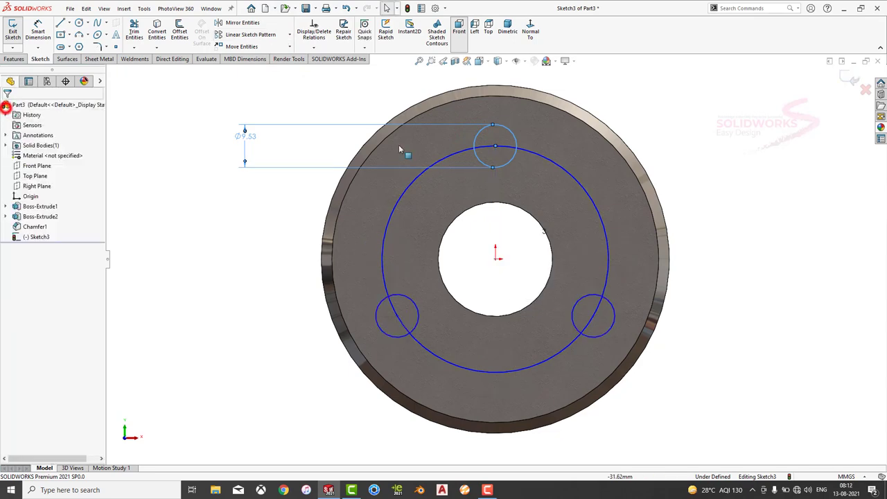
{"action": "left_click", "coordinate": [407, 189]}
{"action": "left_click", "coordinate": [448, 163]}
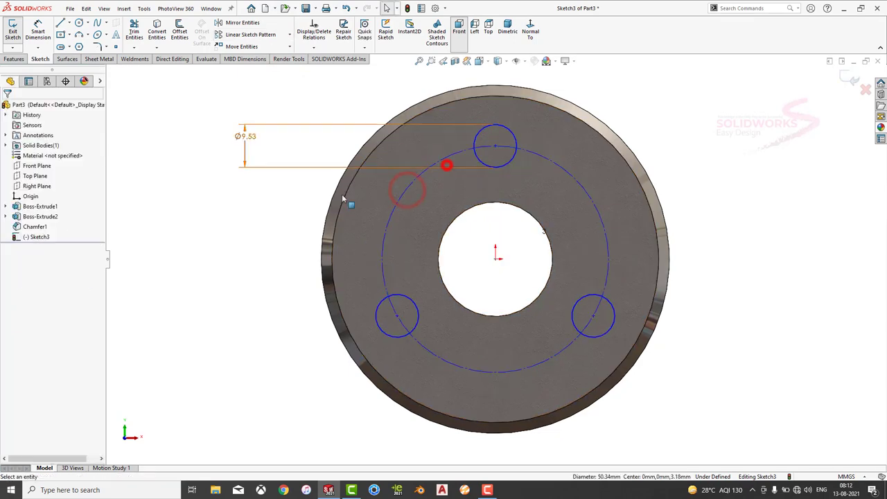
{"action": "left_click", "coordinate": [222, 248]}
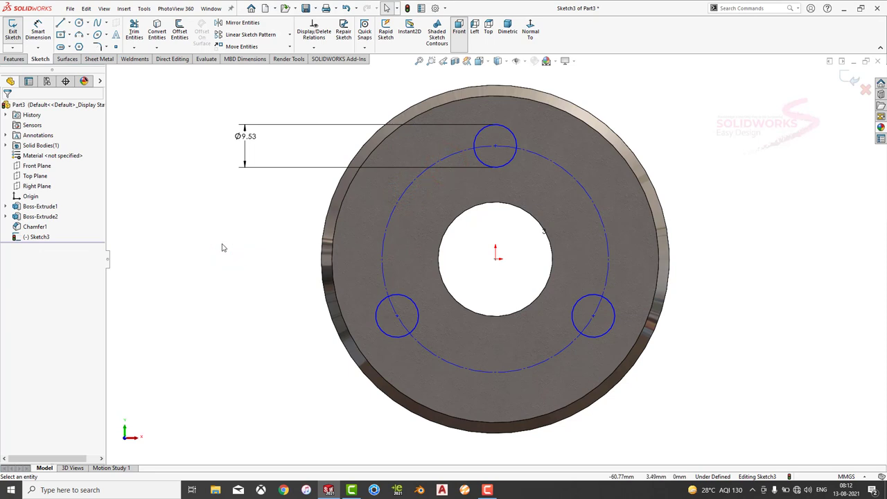
Dimension the construction circle to 47.63 mm diameter
{"action": "left_click", "coordinate": [38, 31]}
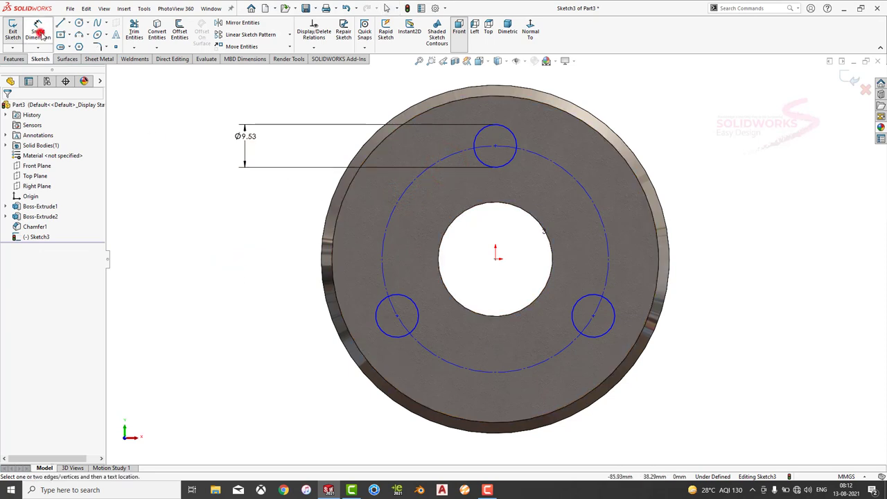
{"action": "left_click", "coordinate": [400, 203]}
{"action": "left_click", "coordinate": [252, 220]}
{"action": "type", "text": "47.63"}
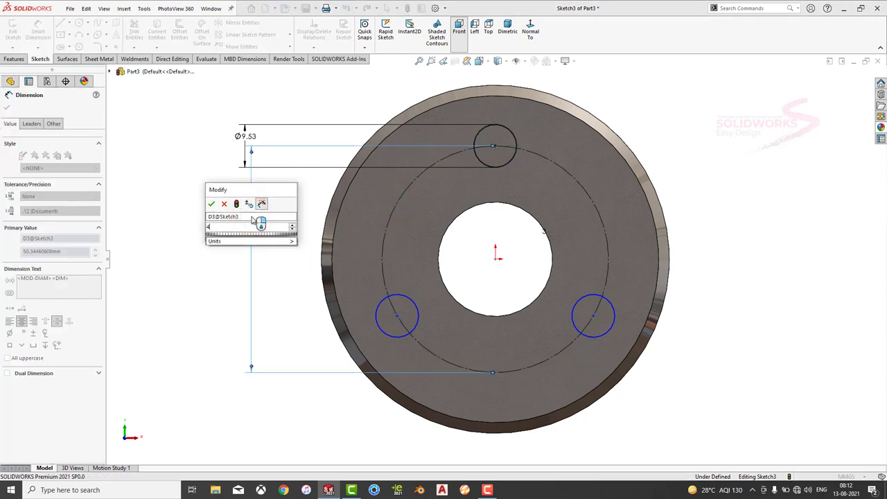
{"action": "key", "text": "Return"}
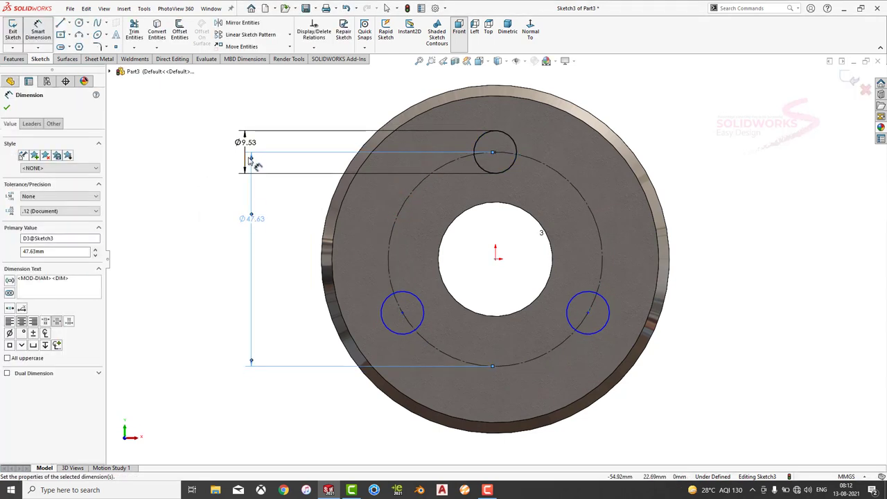
{"action": "left_click", "coordinate": [14, 59]}
Cut the three Ø9.53 circles Through All out of the disc and view it tilted
{"action": "left_click", "coordinate": [138, 31]}
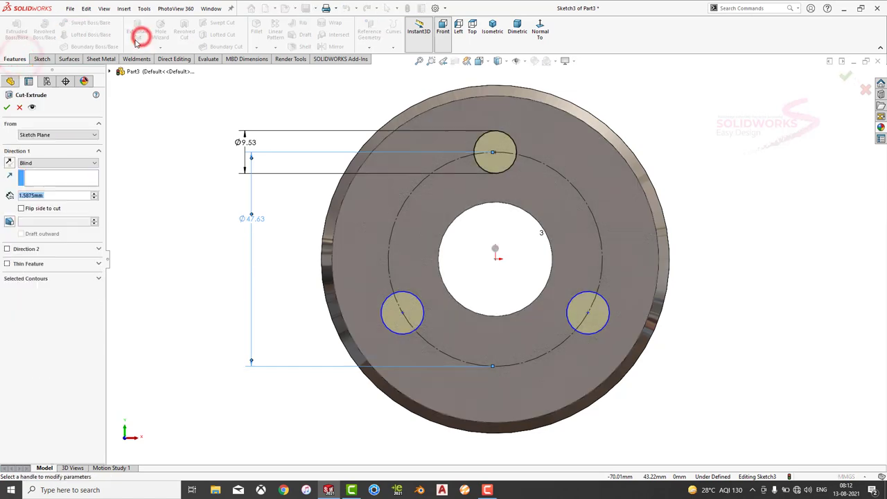
{"action": "left_click", "coordinate": [67, 163]}
{"action": "left_click", "coordinate": [65, 179]}
{"action": "left_click", "coordinate": [7, 107]}
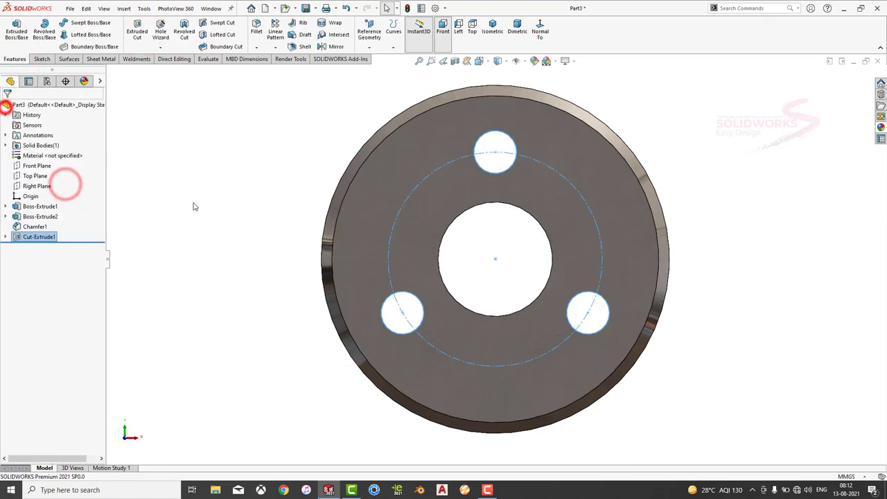
{"action": "middle_click_drag", "start_coordinate": [278, 227], "coordinate": [477, 207]}
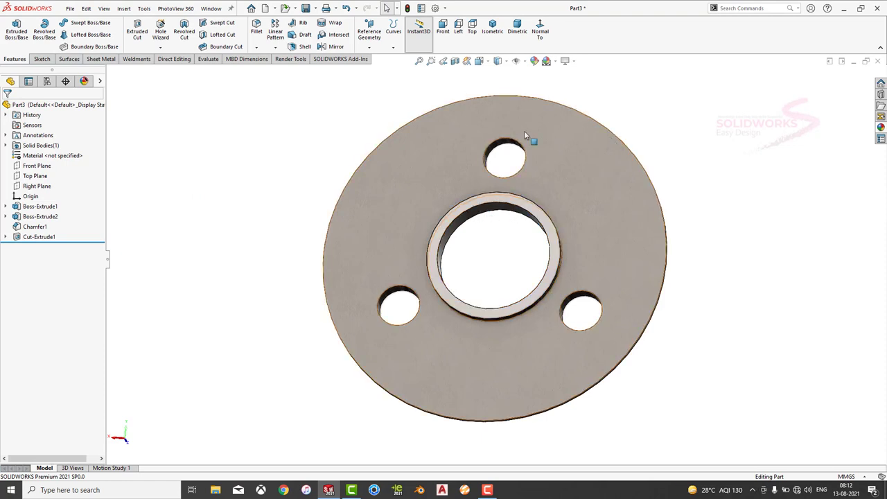
Apply the burnished steel appearance to the washer
{"action": "left_click", "coordinate": [881, 127]}
{"action": "left_click", "coordinate": [839, 316]}
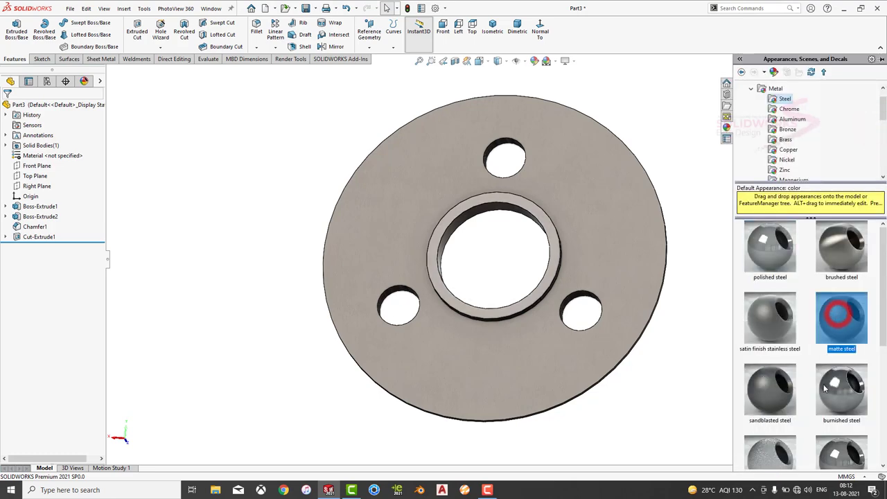
{"action": "left_click_drag", "start_coordinate": [841, 392], "coordinate": [641, 246]}
{"action": "mouse_move", "coordinate": [641, 245]}
{"action": "middle_mouse_down"}
{"action": "mouse_move", "coordinate": [450, 211]}
{"action": "mouse_move", "coordinate": [643, 233]}
{"action": "middle_mouse_up"}
{"action": "left_click", "coordinate": [643, 233]}
Save the part as 2, close it saving changes, and begin a new document
{"action": "key", "text": "ctrl+s"}
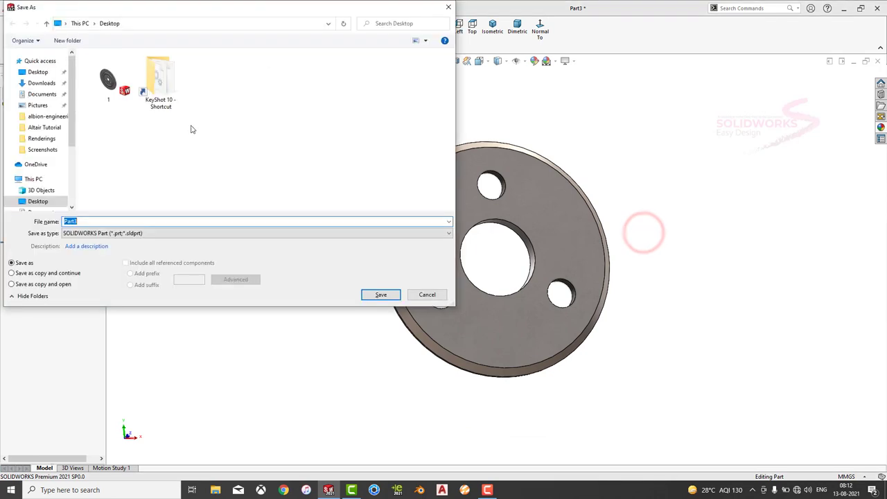
{"action": "left_click", "coordinate": [381, 294]}
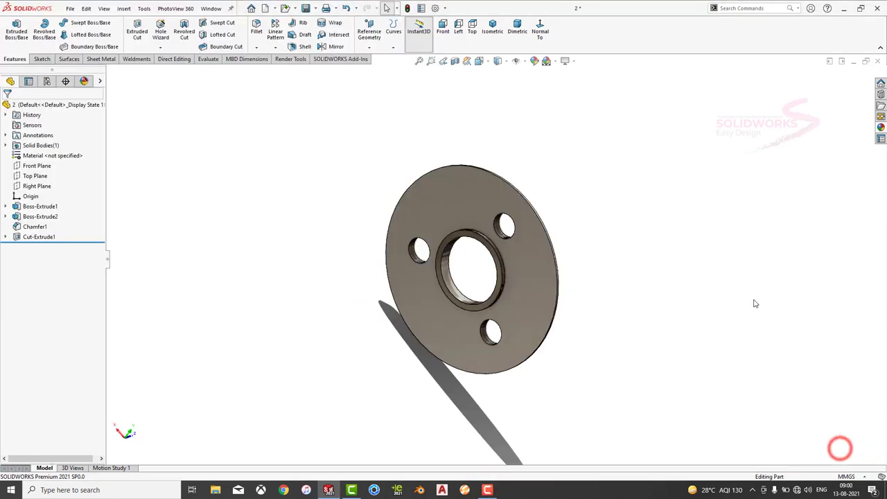
{"action": "left_click", "coordinate": [879, 61]}
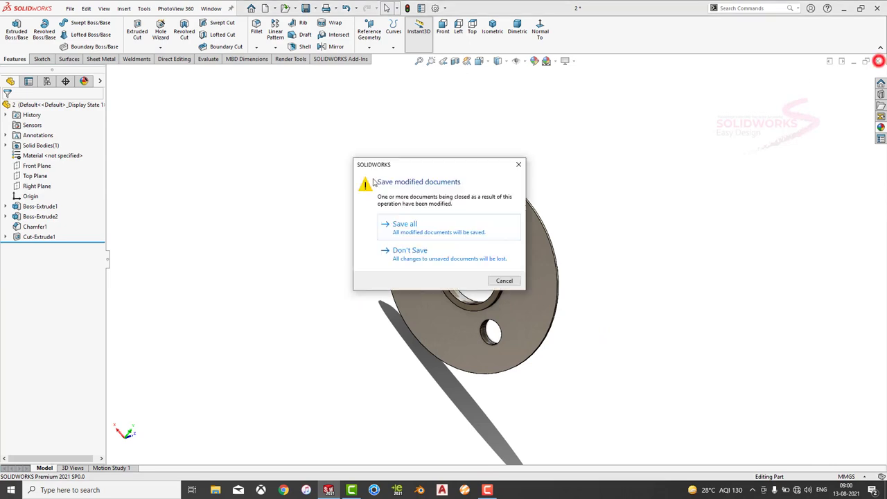
{"action": "left_click", "coordinate": [393, 233]}
{"action": "key", "text": "ctrl+n"}
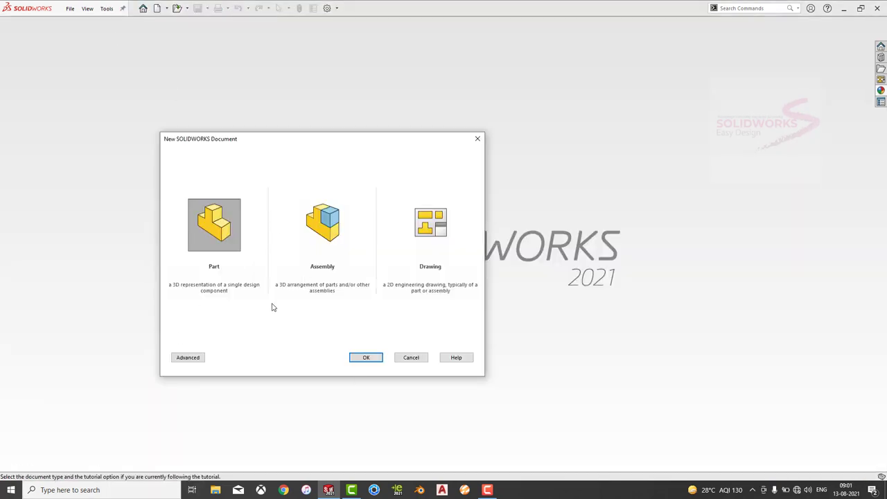
In a new part, sketch a Ø144.78 mm circle at the origin on the Front Plane
{"action": "left_click", "coordinate": [365, 358]}
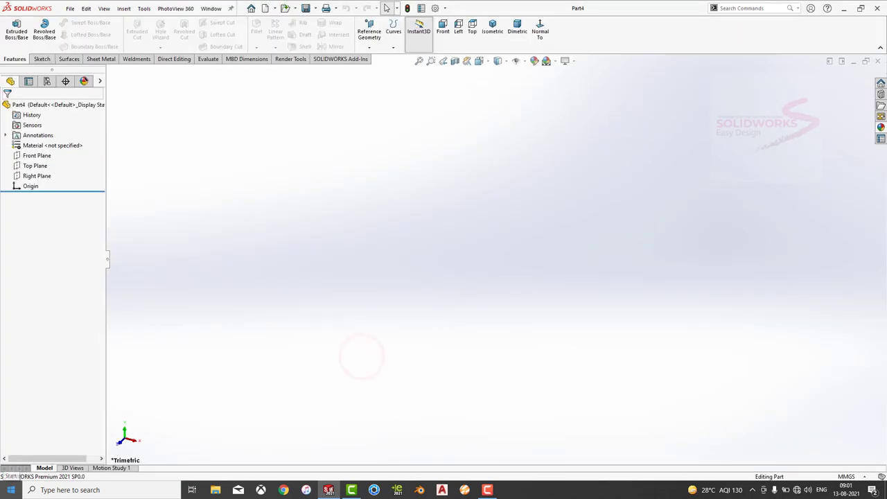
{"action": "left_click", "coordinate": [37, 155]}
{"action": "left_click", "coordinate": [48, 145]}
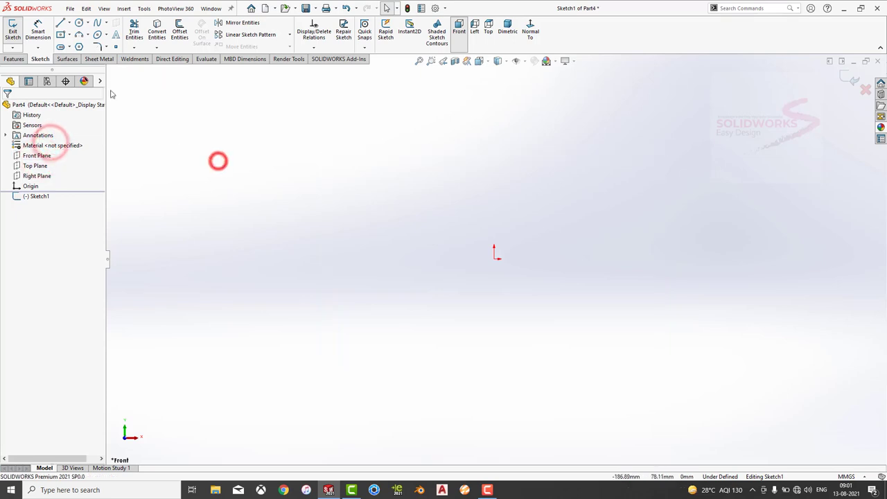
{"action": "left_click", "coordinate": [79, 23]}
{"action": "left_click_drag", "start_coordinate": [495, 257], "coordinate": [495, 116]}
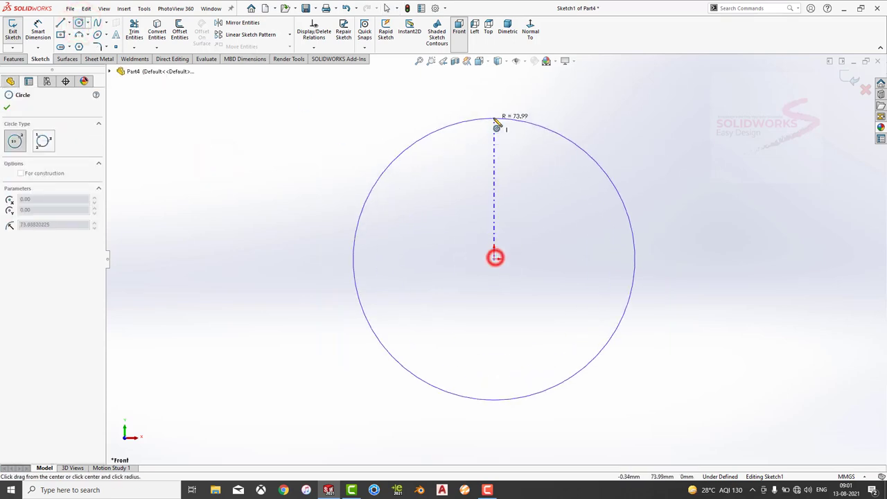
{"action": "left_click", "coordinate": [38, 28]}
{"action": "left_click", "coordinate": [367, 199]}
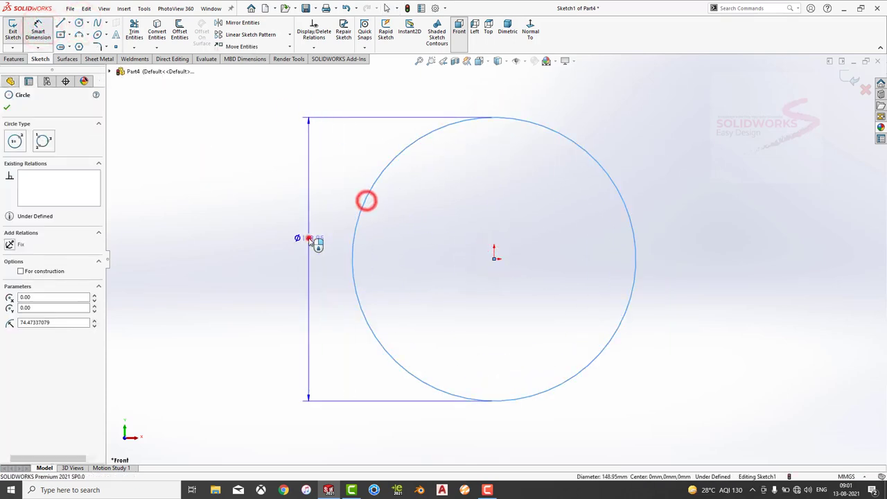
{"action": "left_click", "coordinate": [308, 239]}
{"action": "type", "text": "144"}
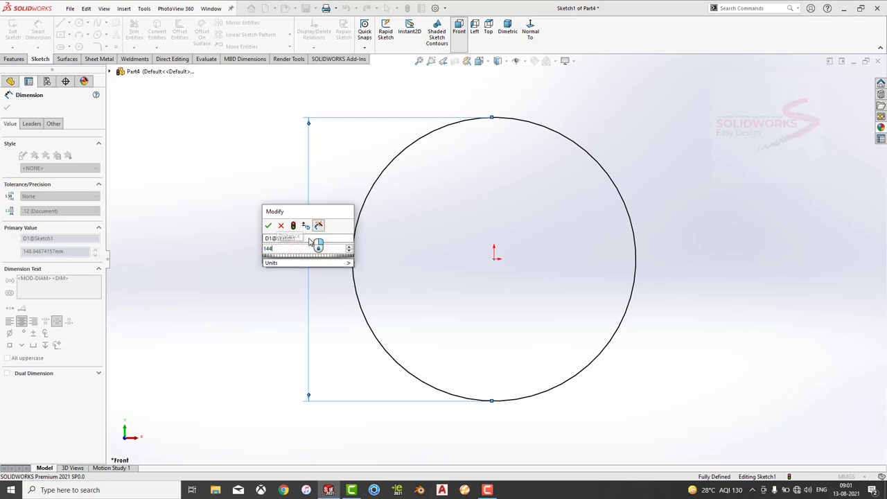
{"action": "type", "text": ".780"}
{"action": "key", "text": "Return"}
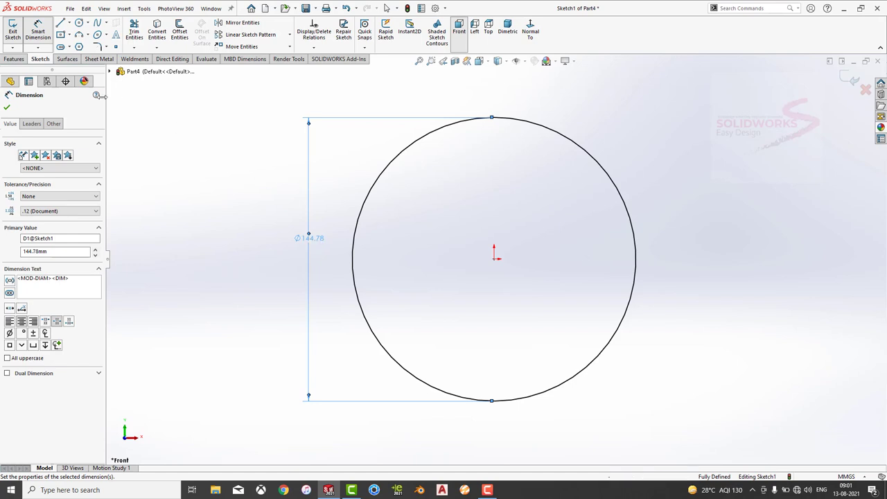
Extrude the circle 1.27*2 (2.54 mm) into a disc and select its front face
{"action": "left_click", "coordinate": [14, 59]}
{"action": "left_click", "coordinate": [18, 31]}
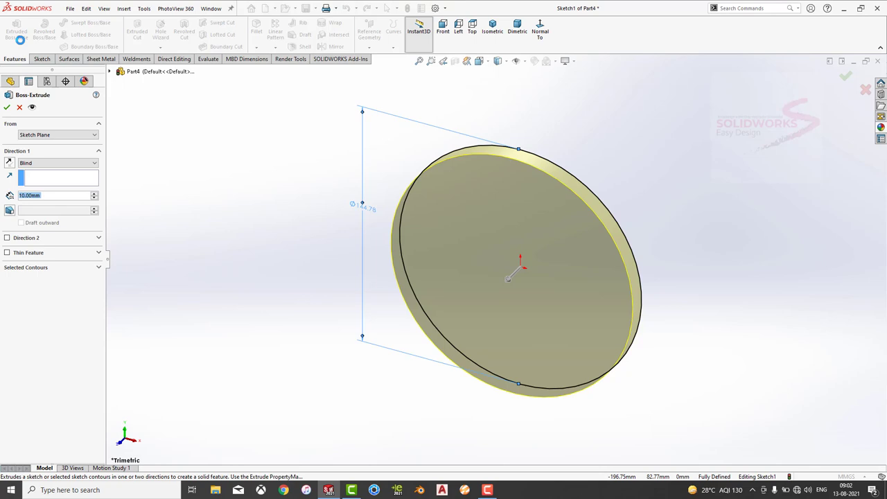
{"action": "type", "text": "1.27*2"}
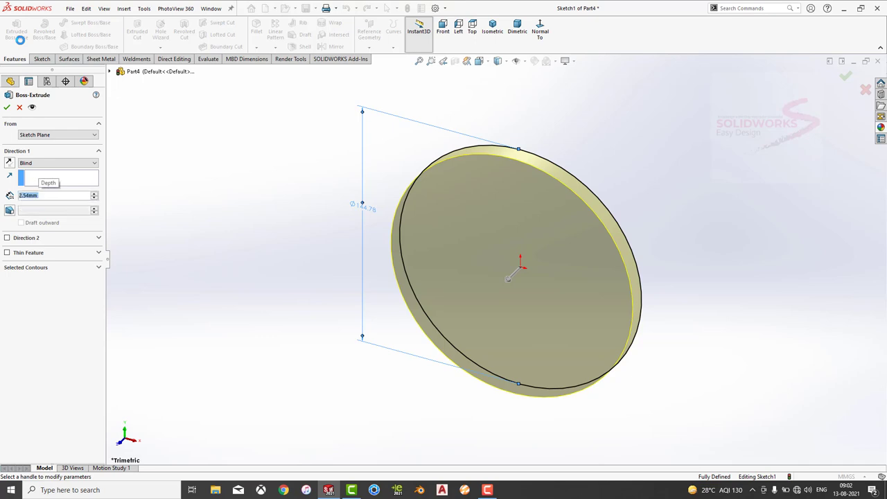
{"action": "left_click", "coordinate": [6, 107]}
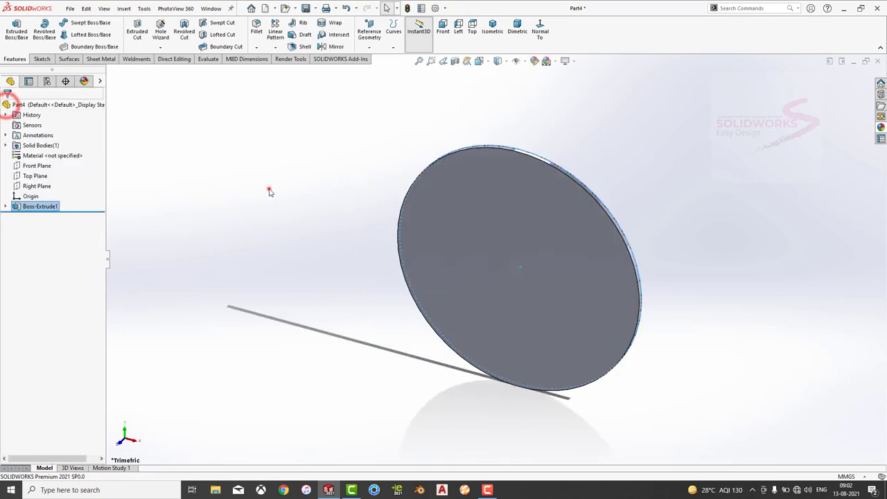
{"action": "left_click", "coordinate": [510, 233]}
Start a sketch on the disc face, viewed face-on on a white background, with a centre-to-rim centreline
{"action": "left_click", "coordinate": [552, 207]}
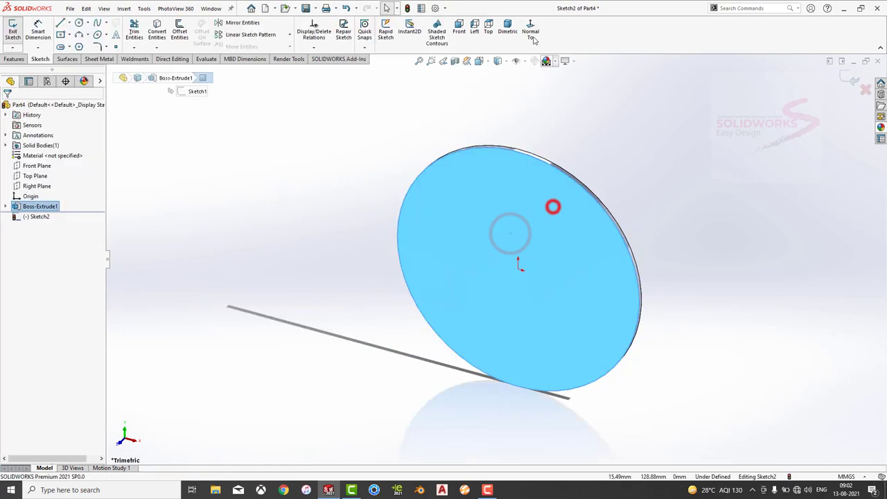
{"action": "left_click", "coordinate": [532, 35]}
{"action": "left_click", "coordinate": [547, 61]}
{"action": "left_click", "coordinate": [568, 84]}
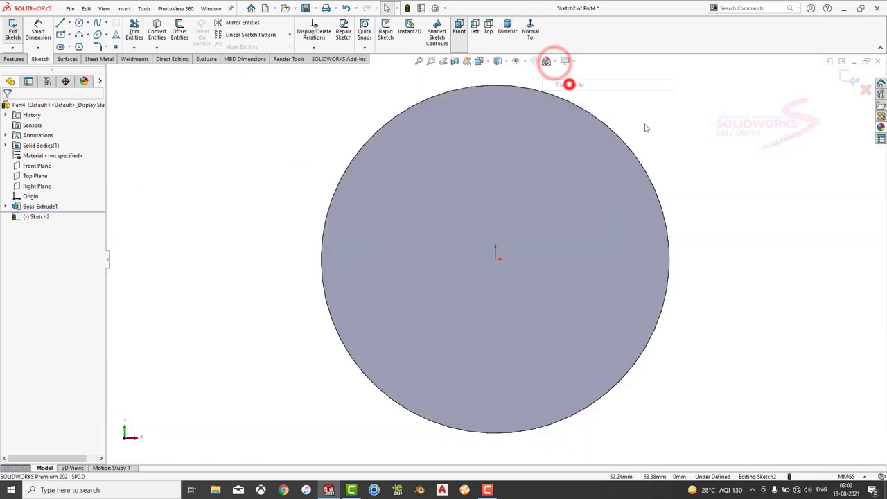
{"action": "scroll", "coordinate": [566, 269], "scroll_direction": "up", "scroll_amount": 2}
{"action": "left_click", "coordinate": [68, 24]}
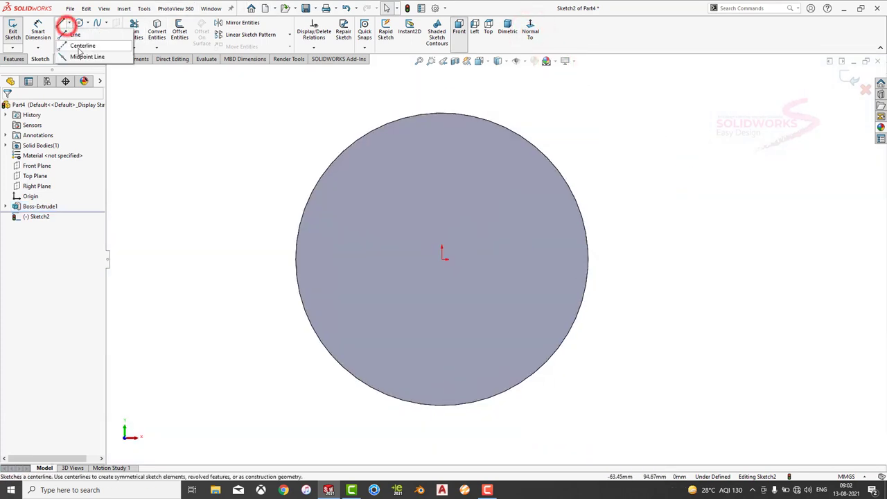
{"action": "left_click", "coordinate": [87, 59]}
{"action": "left_click", "coordinate": [442, 258]}
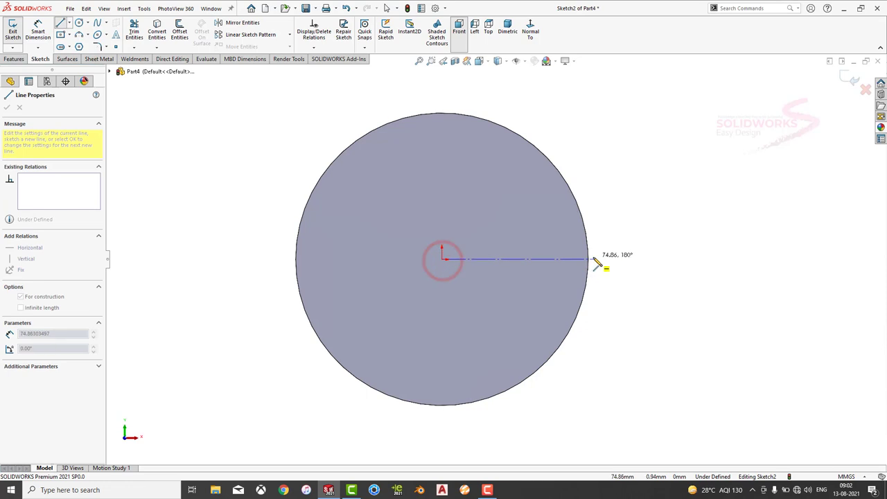
{"action": "left_click", "coordinate": [590, 258]}
{"action": "scroll", "coordinate": [586, 257], "scroll_direction": "up", "scroll_amount": 3}
{"action": "key", "text": "Escape"}
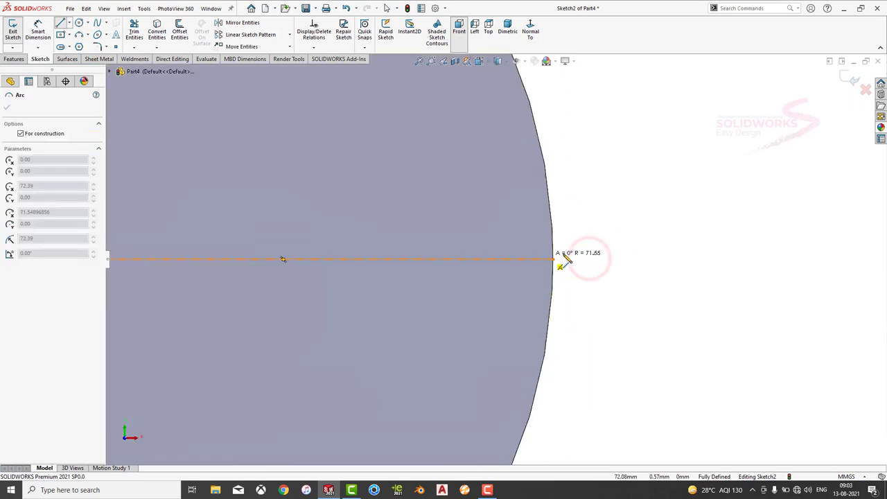
{"action": "key", "text": "Escape"}
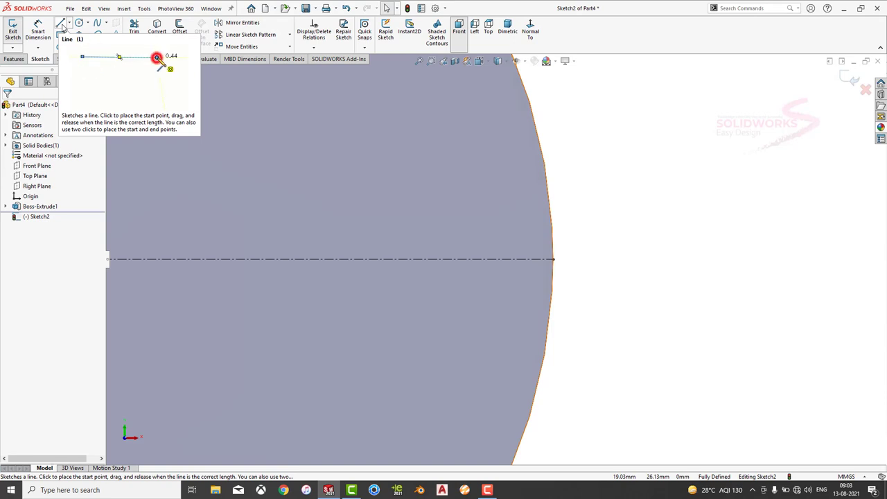
Draw a 3 mm line inward from the rim along the centreline
{"action": "left_click", "coordinate": [14, 59]}
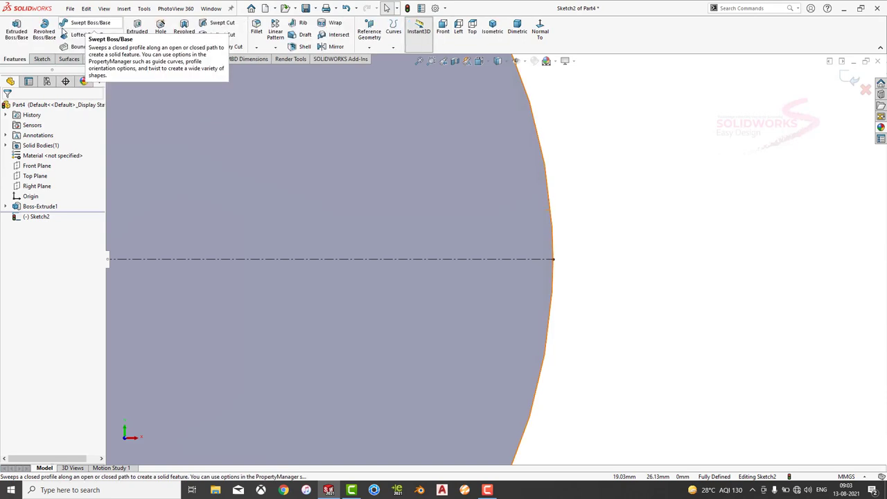
{"action": "left_click", "coordinate": [40, 58]}
{"action": "left_click", "coordinate": [61, 24]}
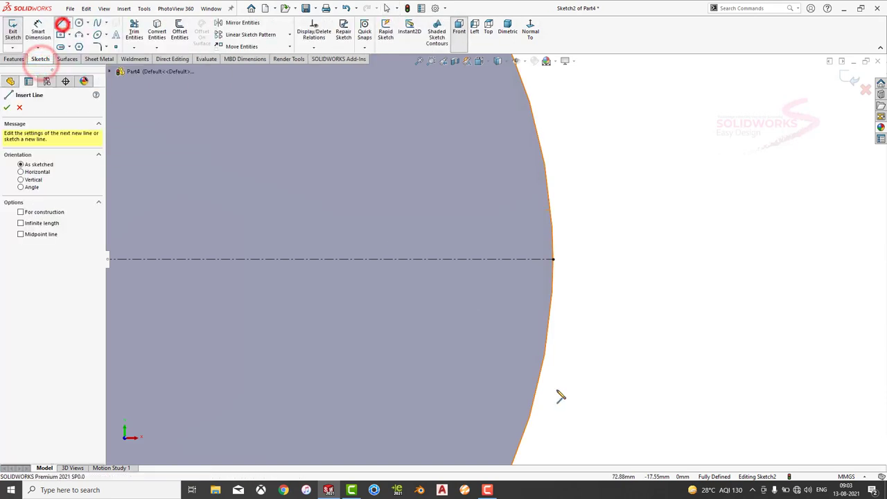
{"action": "left_click", "coordinate": [552, 260]}
{"action": "left_click", "coordinate": [492, 259]}
{"action": "key", "text": "Escape"}
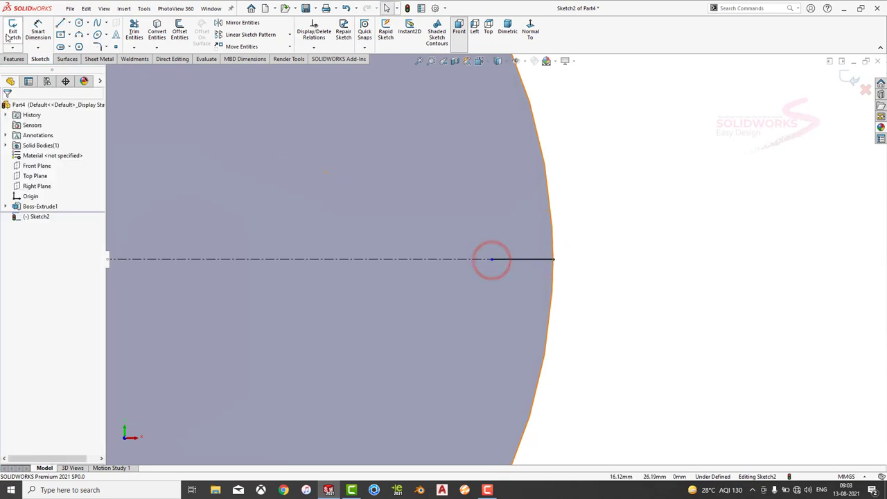
{"action": "left_click", "coordinate": [38, 31]}
{"action": "left_click", "coordinate": [535, 260]}
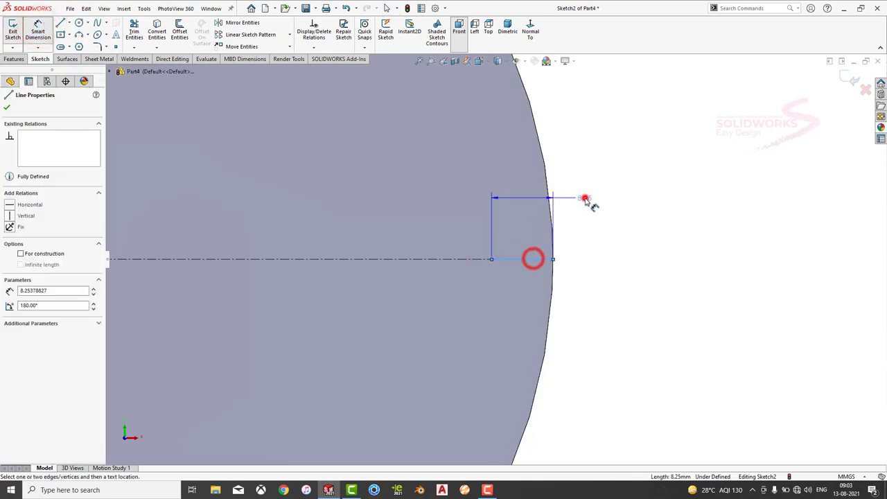
{"action": "left_click", "coordinate": [587, 198]}
{"action": "key", "text": "Return"}
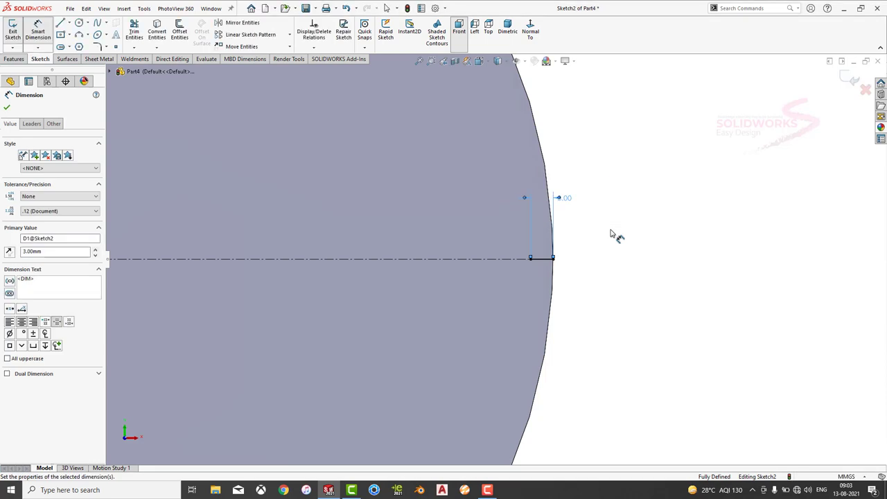
Add a 5.5 mm vertical line centred on the rim end of the 3 mm line
{"action": "scroll", "coordinate": [589, 248], "scroll_direction": "down", "scroll_amount": 3}
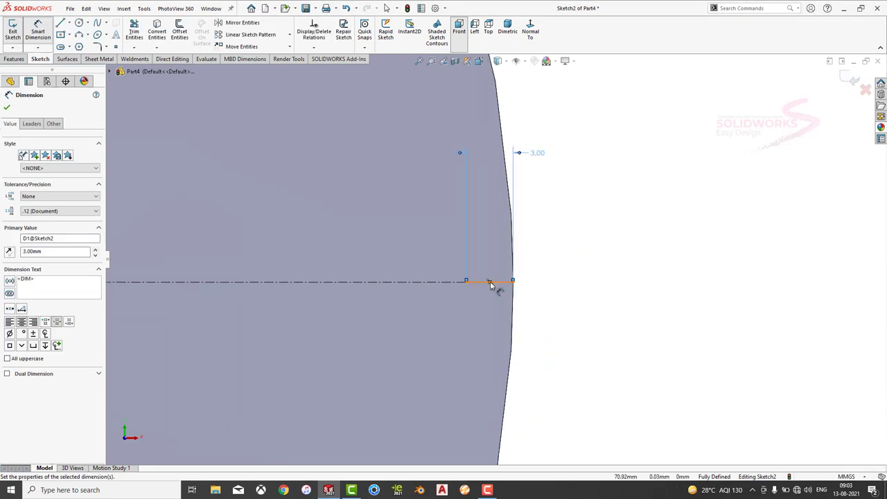
{"action": "left_click", "coordinate": [60, 23]}
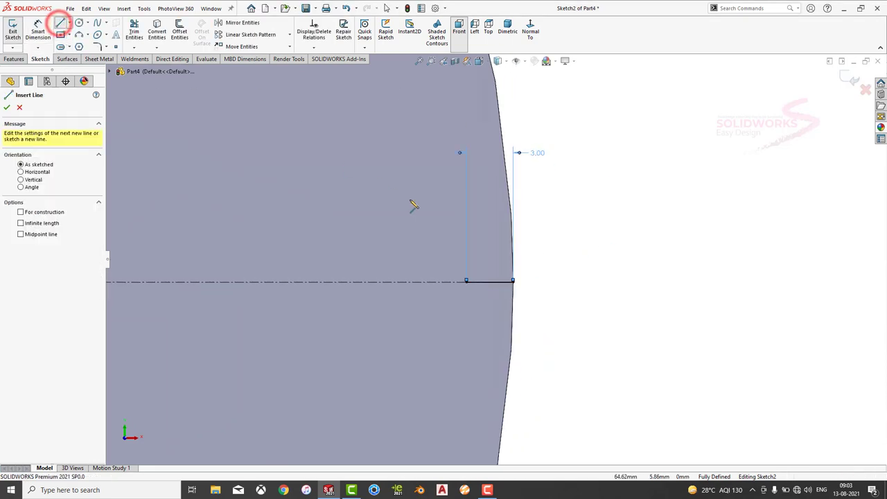
{"action": "left_click", "coordinate": [520, 239]}
{"action": "double_click", "coordinate": [520, 339]}
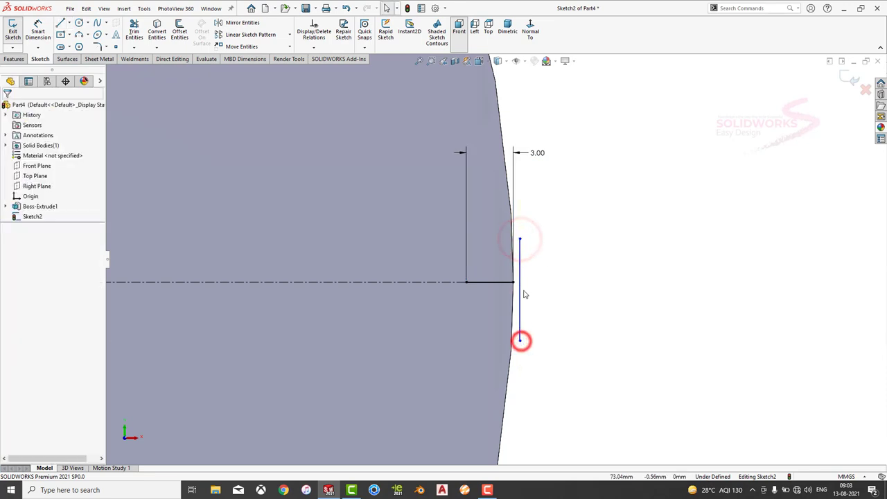
{"action": "left_click", "coordinate": [520, 285]}
{"action": "left_click", "coordinate": [518, 282], "text": "ctrl"}
{"action": "left_click", "coordinate": [539, 242]}
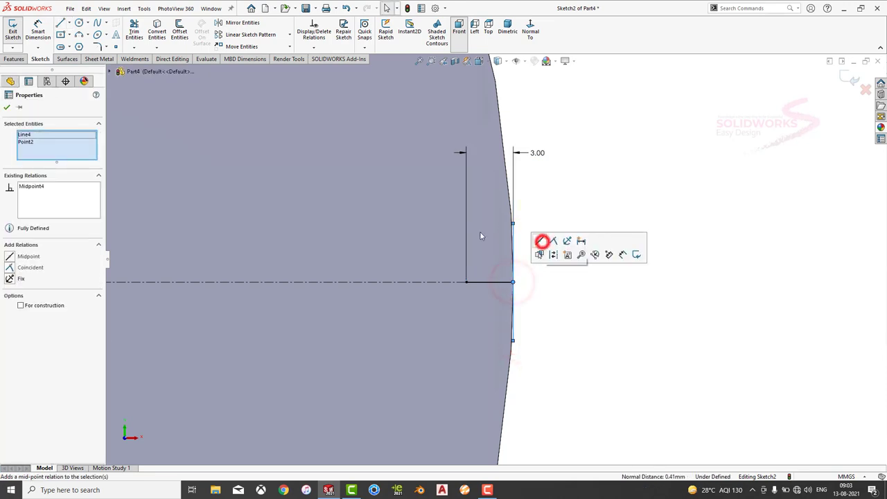
{"action": "key", "text": "Escape"}
{"action": "left_click", "coordinate": [513, 235]}
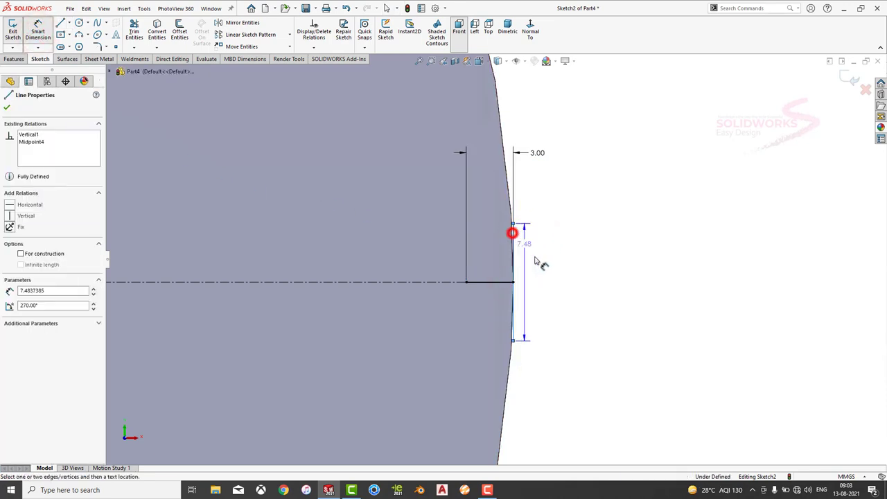
{"action": "left_click", "coordinate": [550, 281]}
{"action": "type", "text": "5.5"}
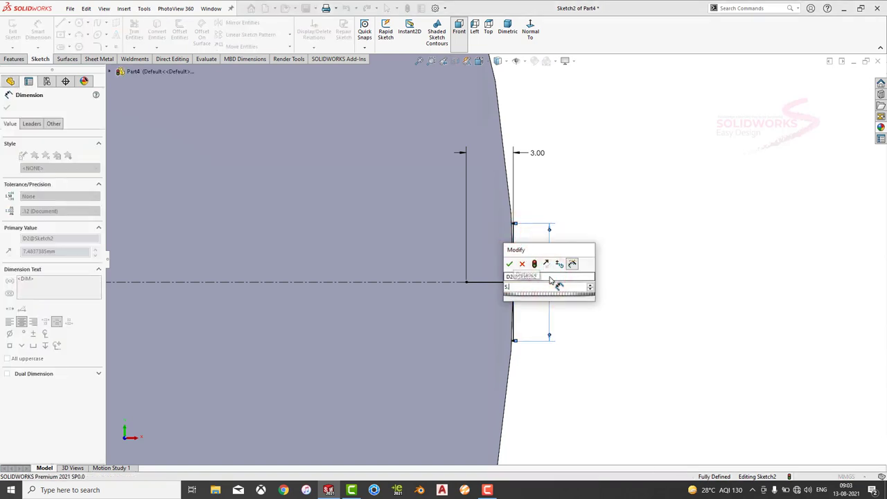
{"action": "key", "text": "Return"}
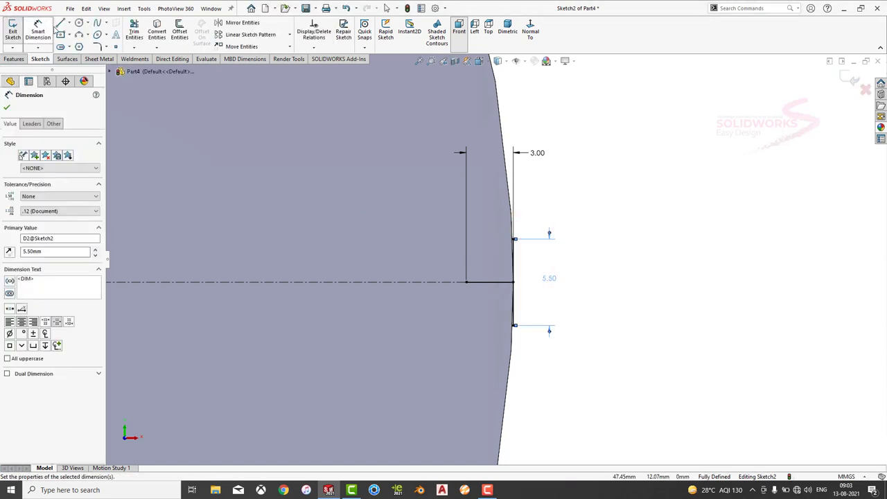
Add a 2.87 mm vertical line centred on the inner end of the 3 mm line
{"action": "left_click", "coordinate": [60, 23]}
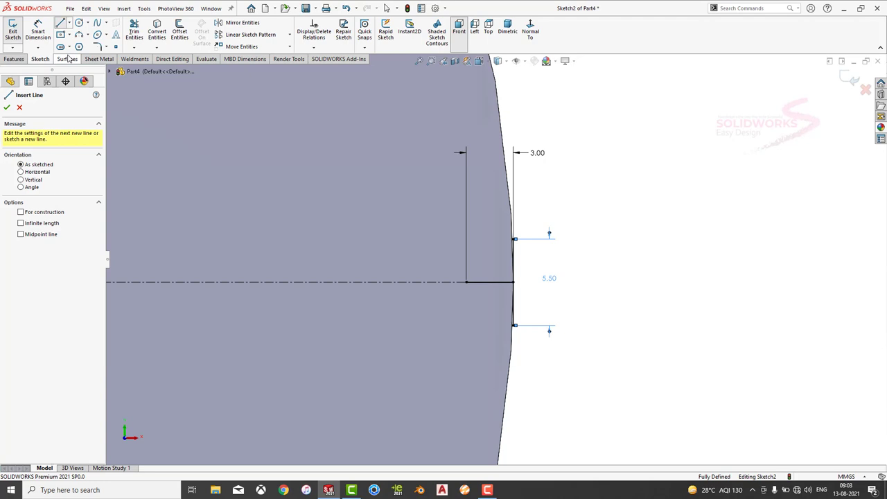
{"action": "left_click", "coordinate": [467, 257]}
{"action": "left_click", "coordinate": [468, 307]}
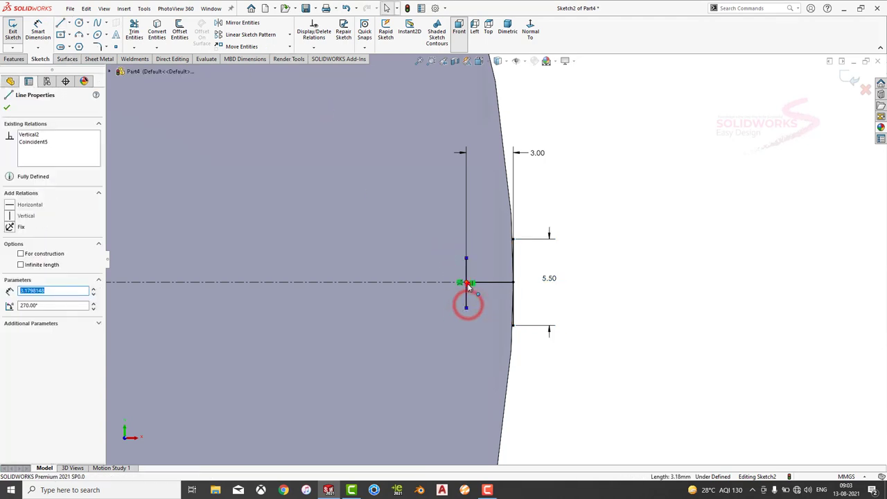
{"action": "left_click", "coordinate": [467, 283]}
{"action": "left_click", "coordinate": [493, 243]}
{"action": "left_click", "coordinate": [38, 31]}
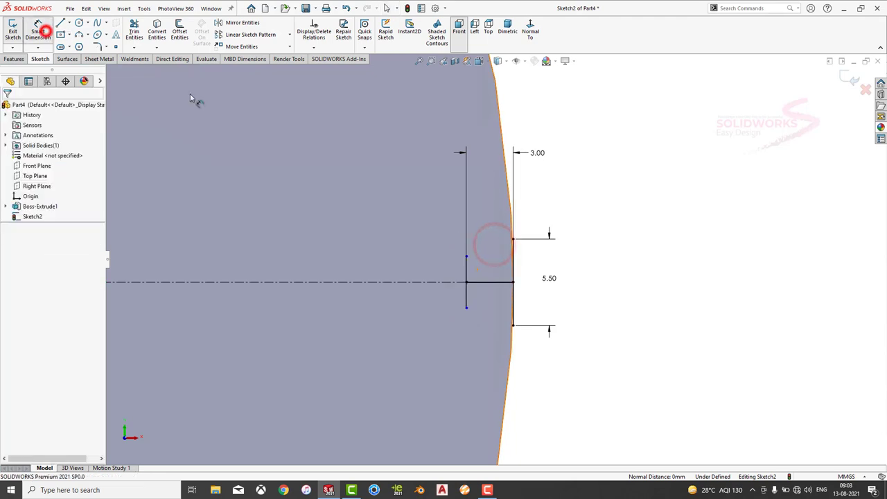
{"action": "left_click", "coordinate": [465, 264]}
{"action": "left_click", "coordinate": [447, 274]}
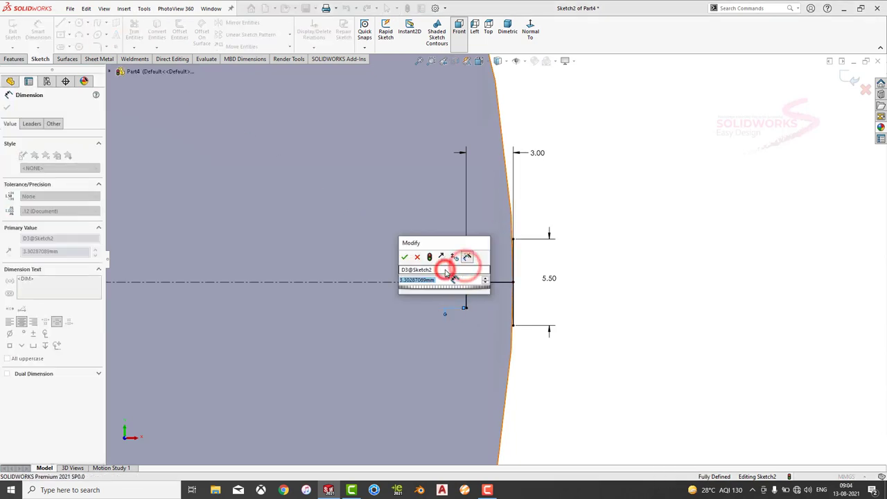
{"action": "type", "text": "2.87"}
{"action": "key", "text": "Return"}
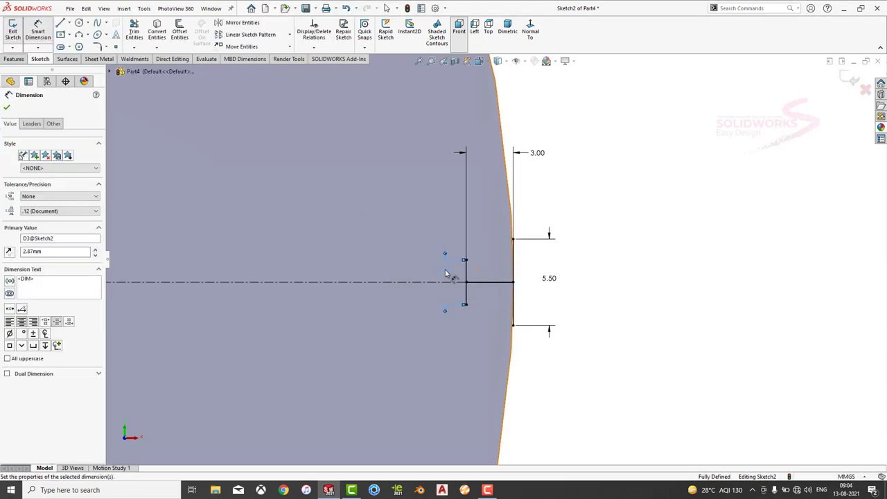
Close the trapezoid with two slanted lines joining the 2.87 mm and 5.5 mm line ends
{"action": "left_click", "coordinate": [79, 34]}
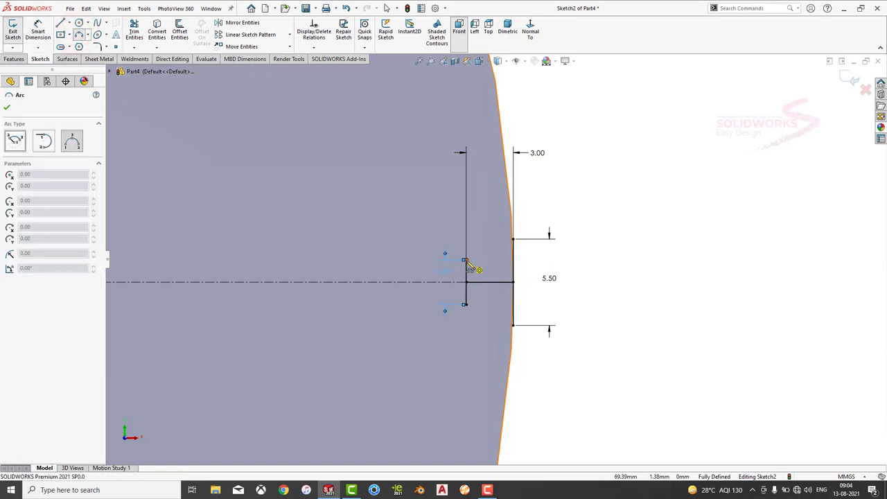
{"action": "key", "text": "Escape"}
{"action": "left_click", "coordinate": [61, 24]}
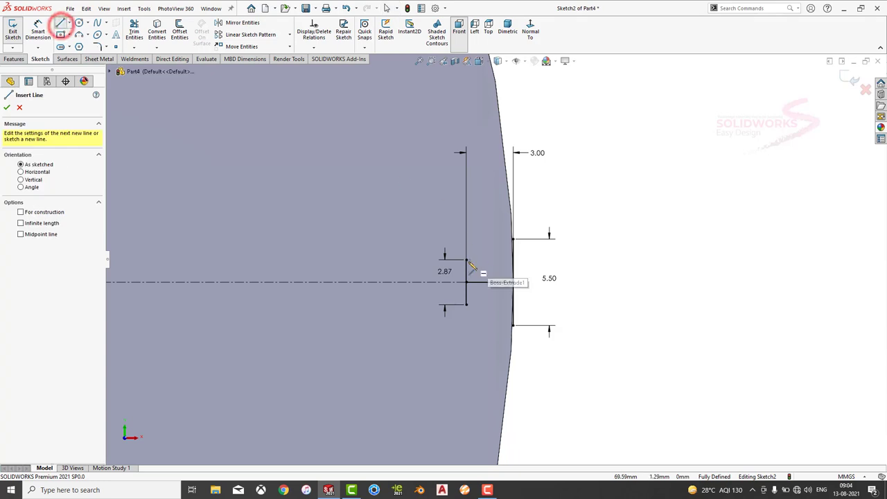
{"action": "left_click", "coordinate": [465, 260]}
{"action": "left_click", "coordinate": [513, 239]}
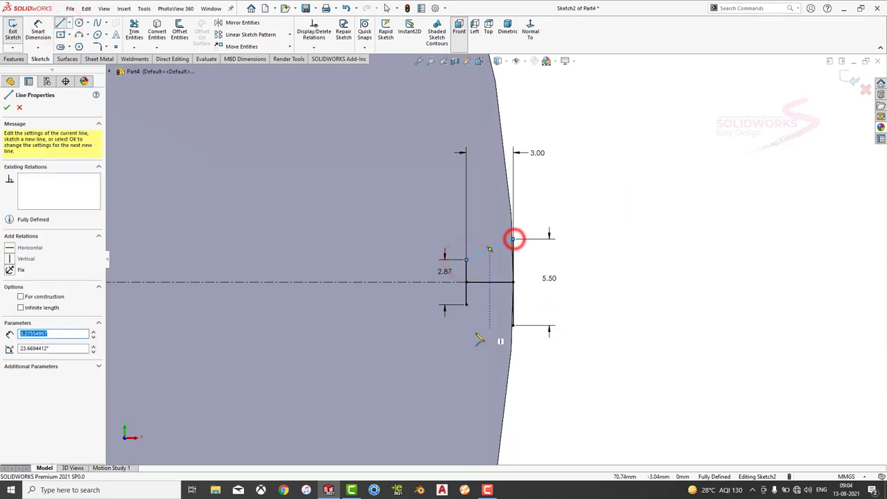
{"action": "left_click", "coordinate": [466, 305]}
{"action": "left_click", "coordinate": [512, 327]}
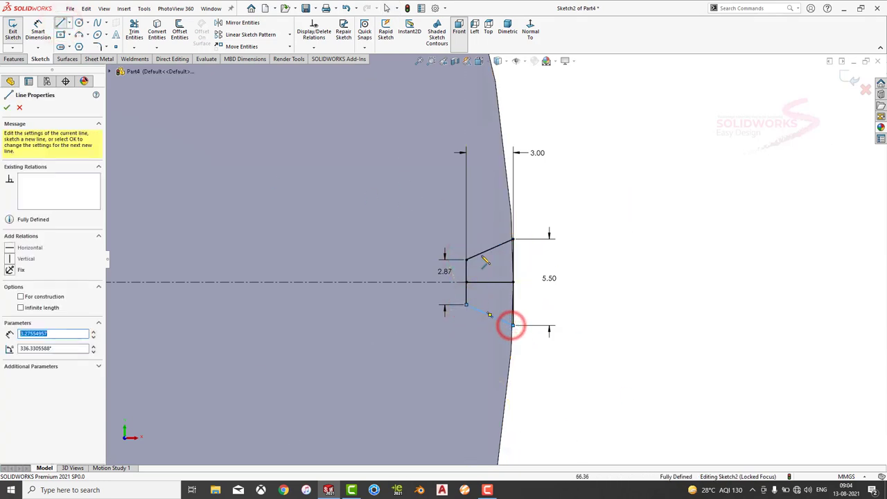
{"action": "key", "text": "Escape"}
{"action": "left_click", "coordinate": [14, 59]}
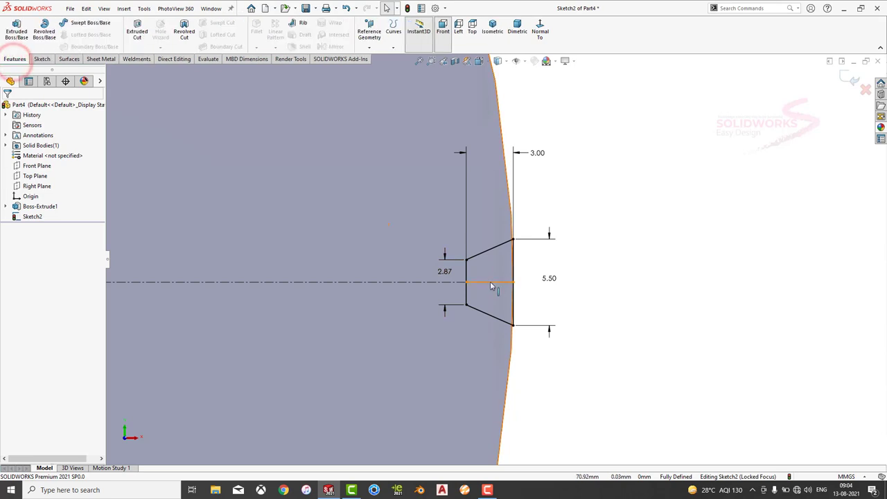
Cut the notch profile through the disc with Through All - Both
{"action": "left_click", "coordinate": [489, 281]}
{"action": "left_click", "coordinate": [535, 253]}
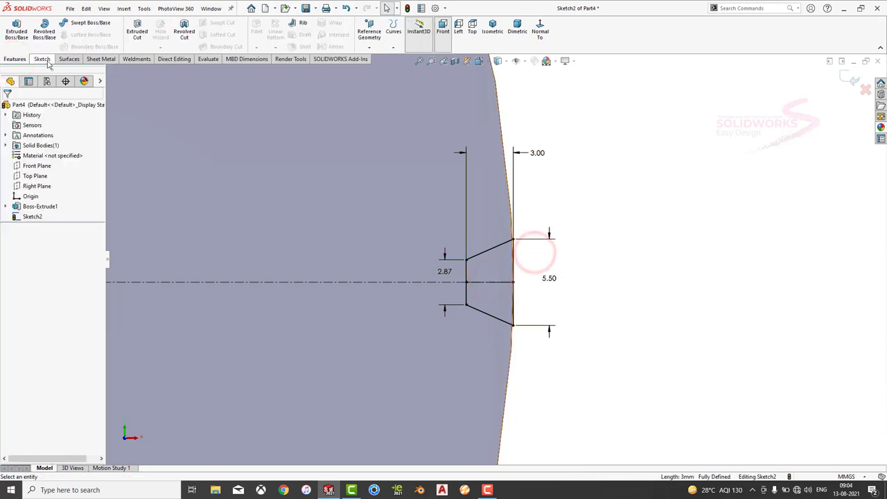
{"action": "left_click", "coordinate": [137, 31]}
{"action": "left_click", "coordinate": [58, 163]}
{"action": "left_click", "coordinate": [40, 182]}
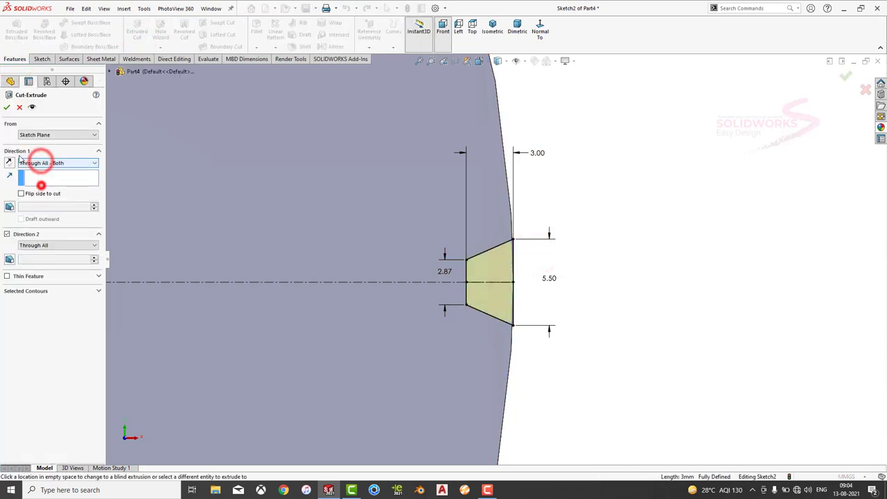
{"action": "left_click", "coordinate": [7, 107]}
{"action": "middle_click_drag", "start_coordinate": [578, 240], "coordinate": [498, 175]}
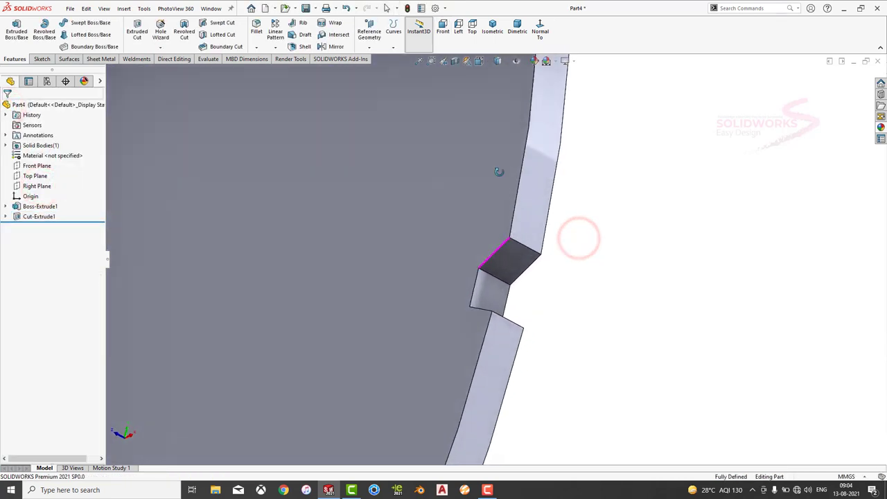
Fillet the two inner notch edges at 1 mm
{"action": "left_click", "coordinate": [259, 32]}
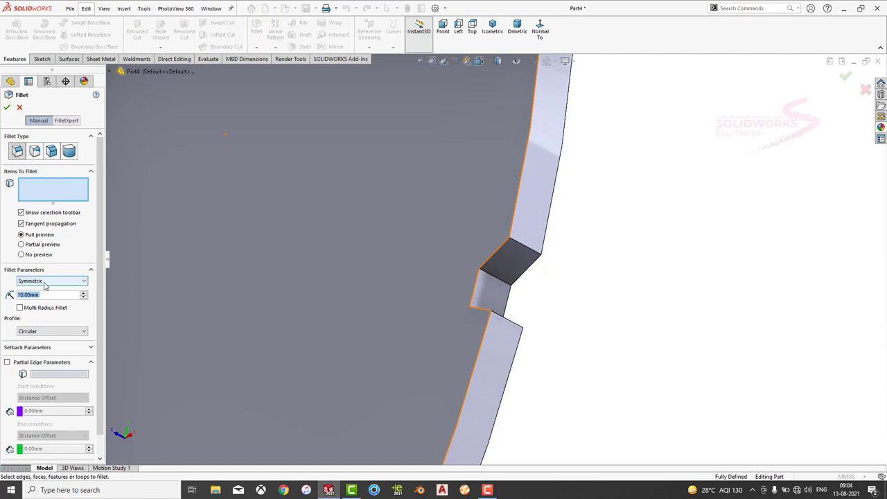
{"action": "type", "text": "1"}
{"action": "key", "text": "Return"}
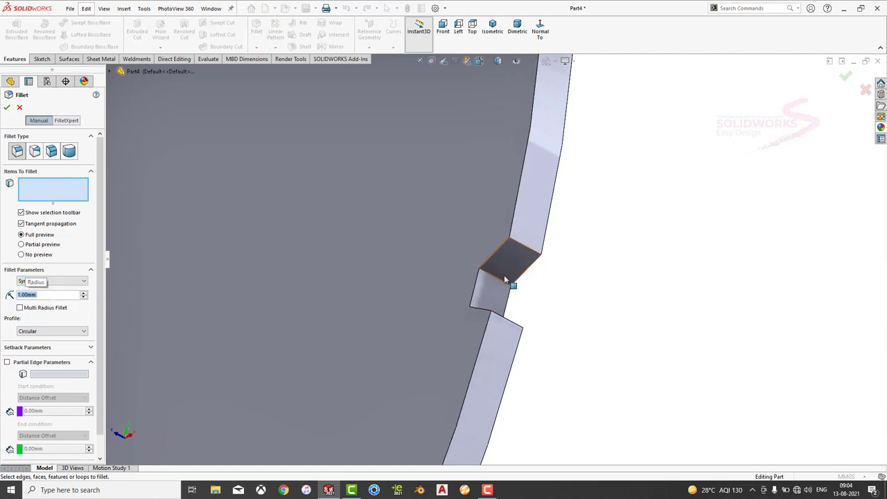
{"action": "left_click", "coordinate": [504, 283]}
{"action": "middle_click_drag", "start_coordinate": [497, 273], "coordinate": [496, 326]}
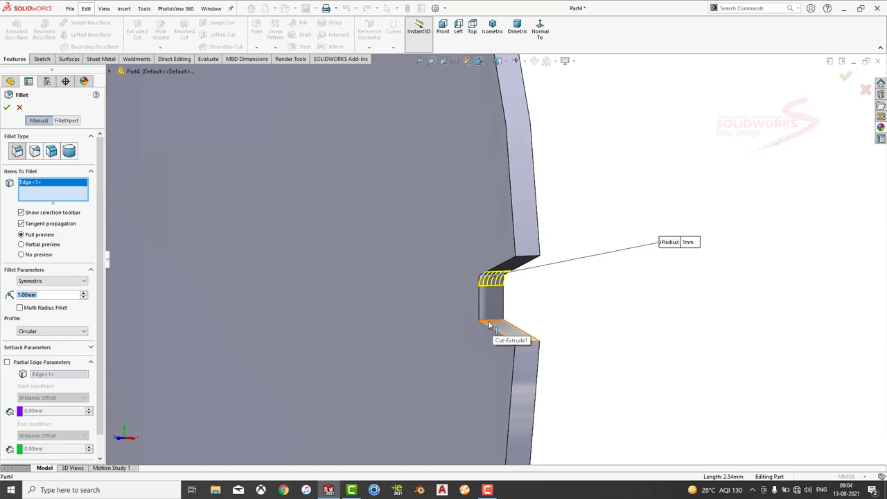
{"action": "left_click", "coordinate": [490, 325]}
{"action": "left_click", "coordinate": [8, 109]}
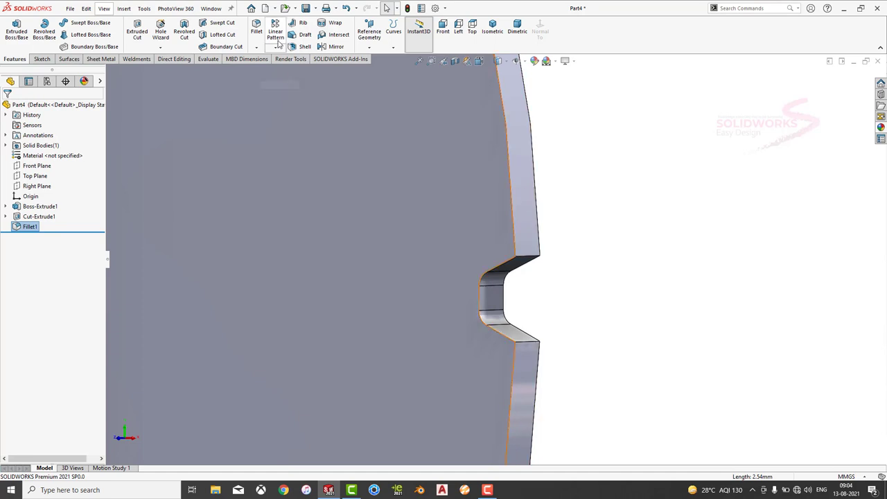
Fillet the two rim corners of the notch at 0.5 mm and switch to isometric view
{"action": "left_click", "coordinate": [255, 28]}
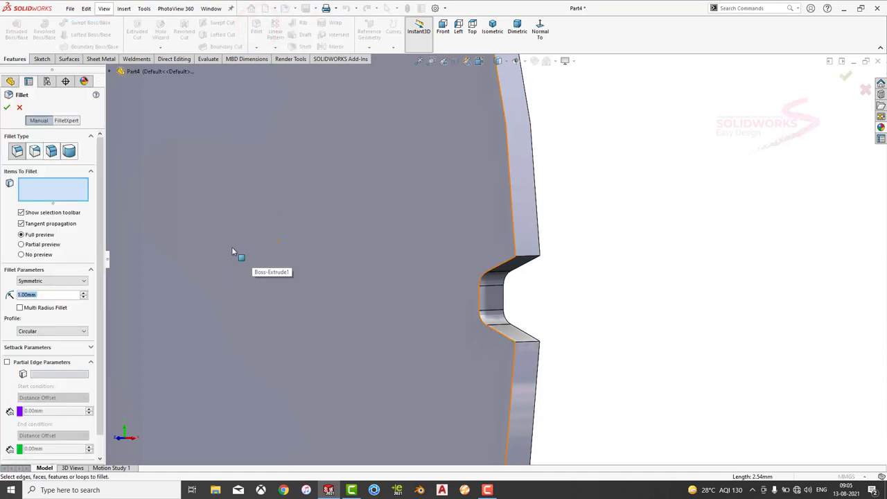
{"action": "type", "text": "0.5"}
{"action": "key", "text": "Return"}
{"action": "left_click", "coordinate": [529, 257]}
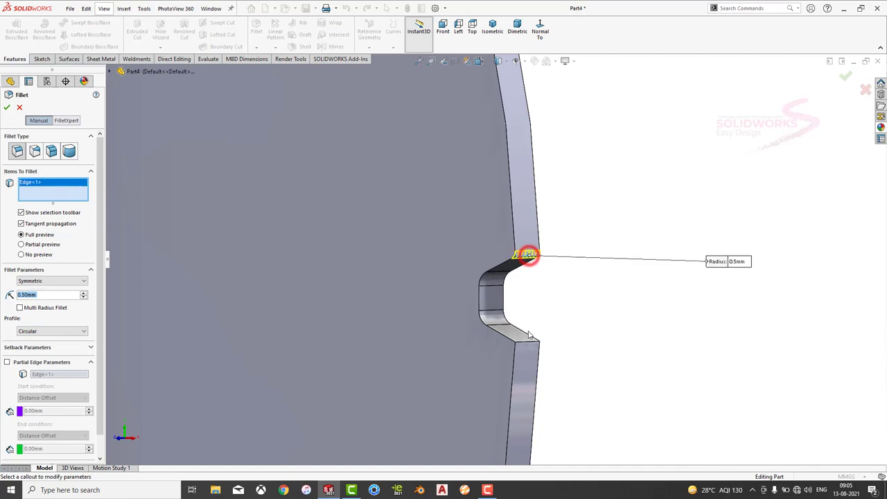
{"action": "left_click", "coordinate": [528, 341]}
{"action": "left_click", "coordinate": [8, 110]}
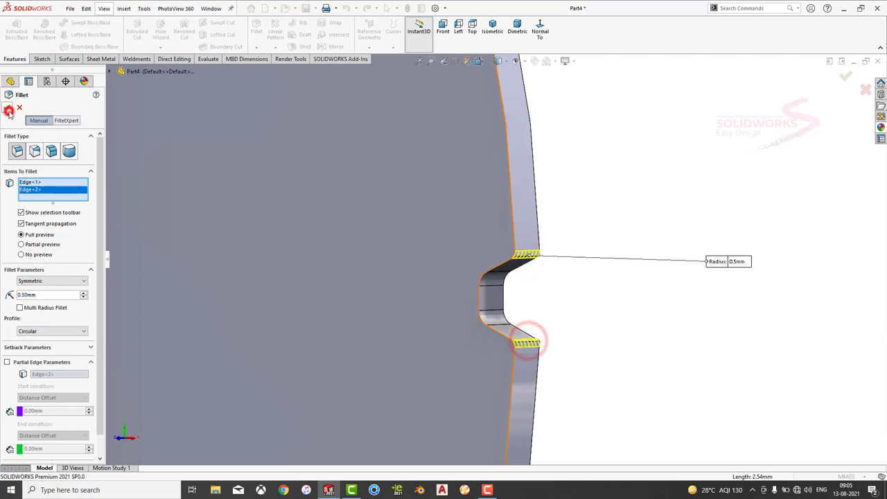
{"action": "left_click", "coordinate": [493, 27]}
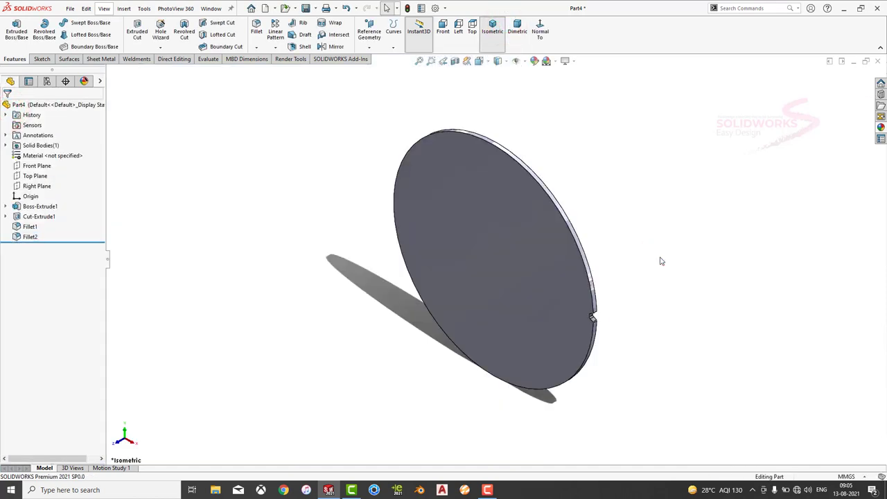
Circular-pattern Cut-Extrude1, Fillet1 and Fillet2 56 times about the rim edge
{"action": "left_click", "coordinate": [281, 47]}
{"action": "left_click", "coordinate": [277, 71]}
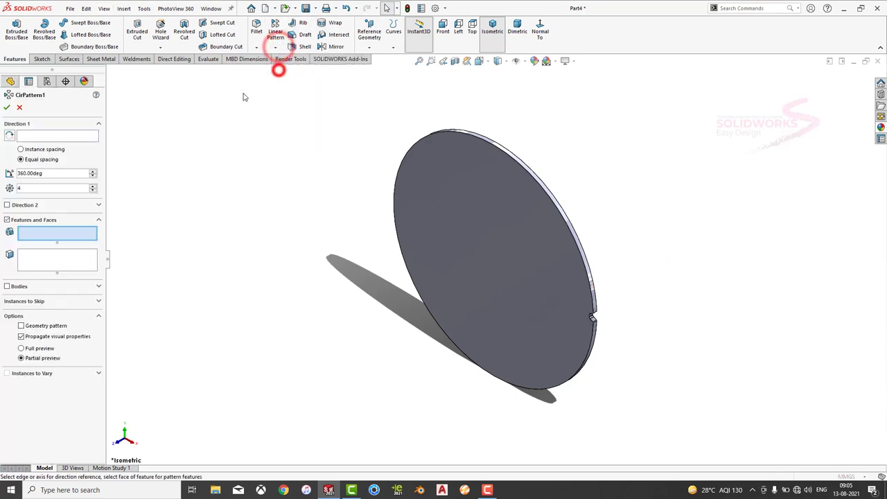
{"action": "left_click", "coordinate": [459, 134]}
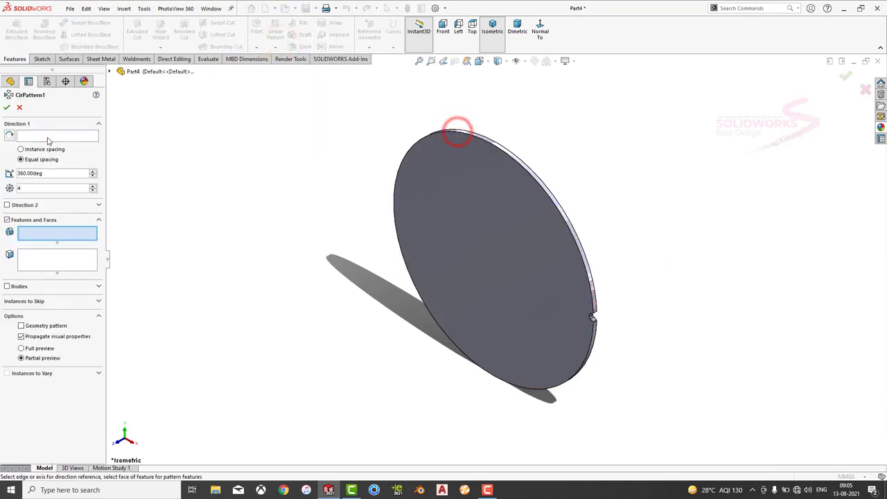
{"action": "left_click", "coordinate": [49, 137]}
{"action": "left_click", "coordinate": [432, 132]}
{"action": "left_click", "coordinate": [77, 234]}
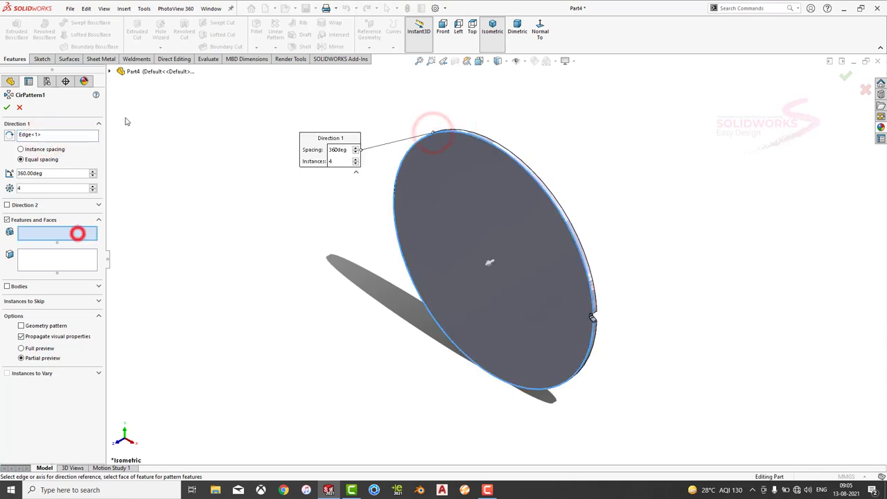
{"action": "left_click", "coordinate": [109, 72]}
{"action": "left_click", "coordinate": [144, 204]}
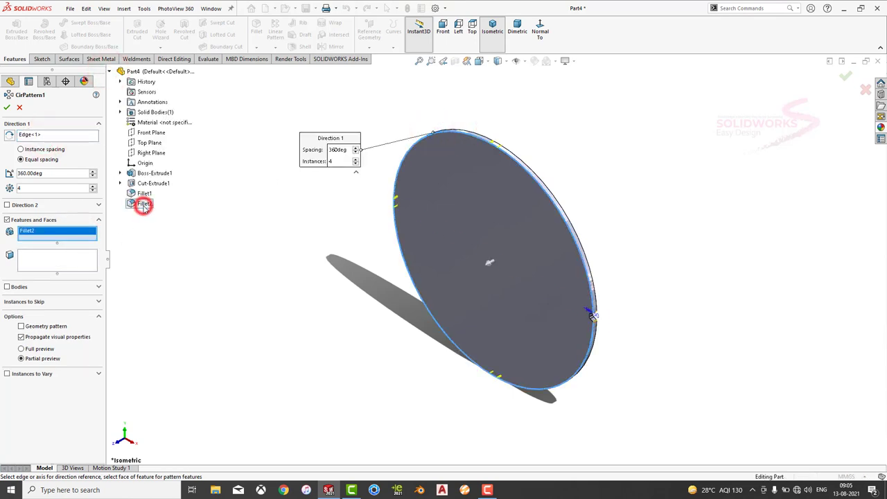
{"action": "left_click", "coordinate": [144, 194]}
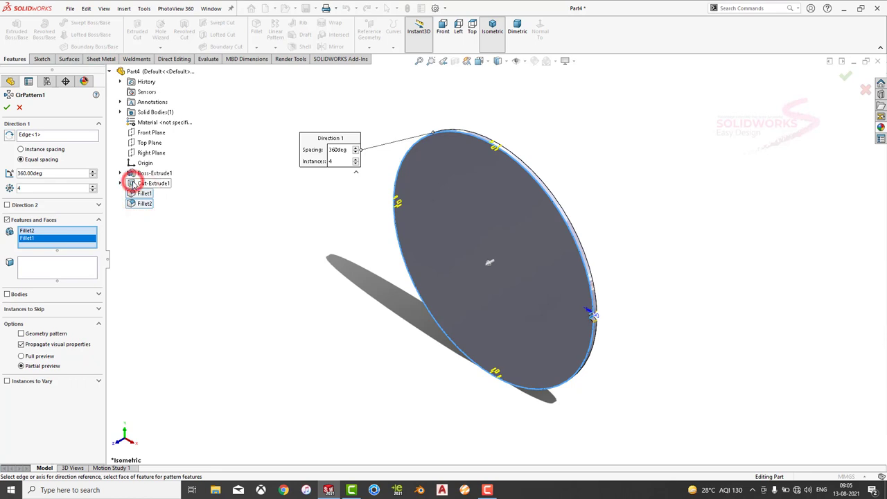
{"action": "left_click", "coordinate": [134, 184]}
{"action": "type", "text": "56"}
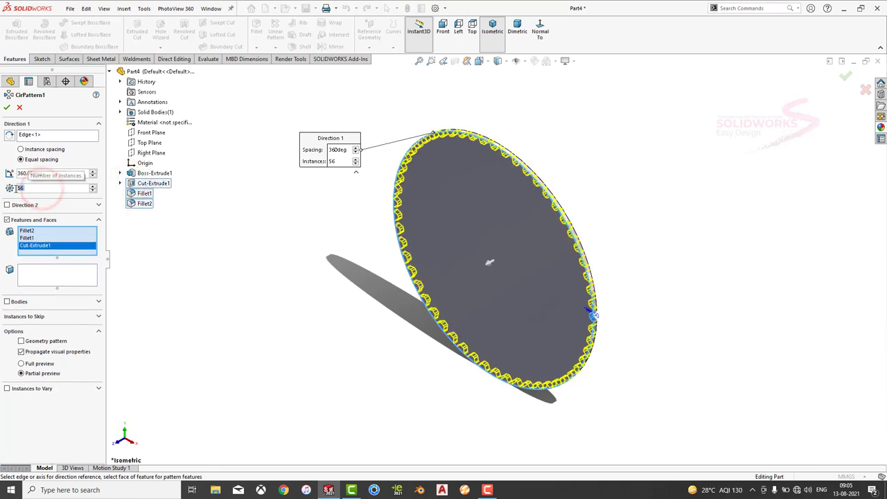
{"action": "key", "text": "Return"}
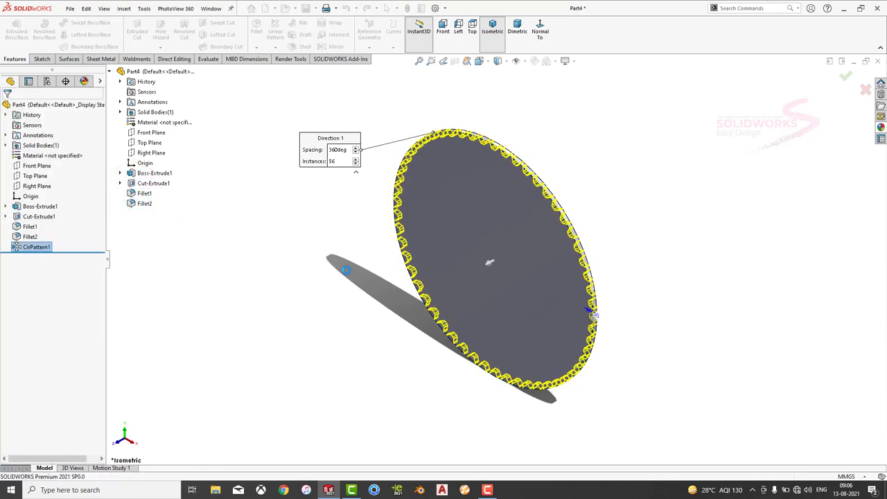
Save the part as '3'
{"action": "key", "text": "ctrl+s"}
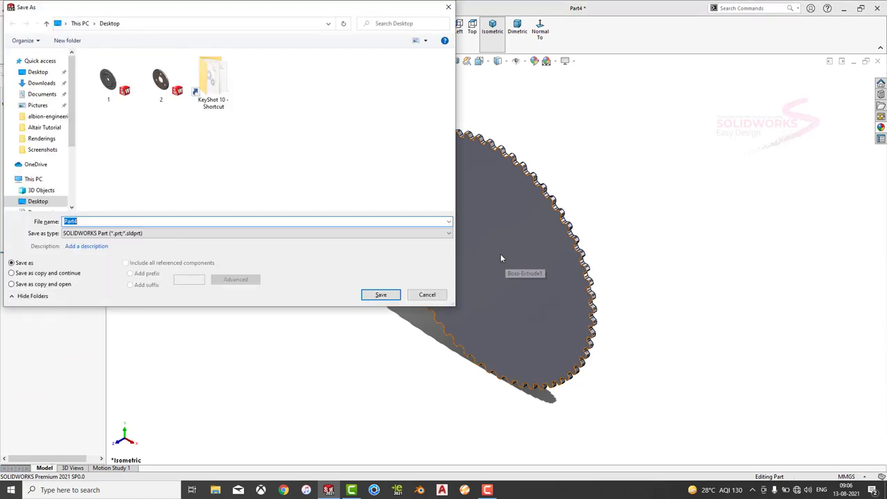
{"action": "type", "text": "3"}
{"action": "left_click", "coordinate": [381, 294]}
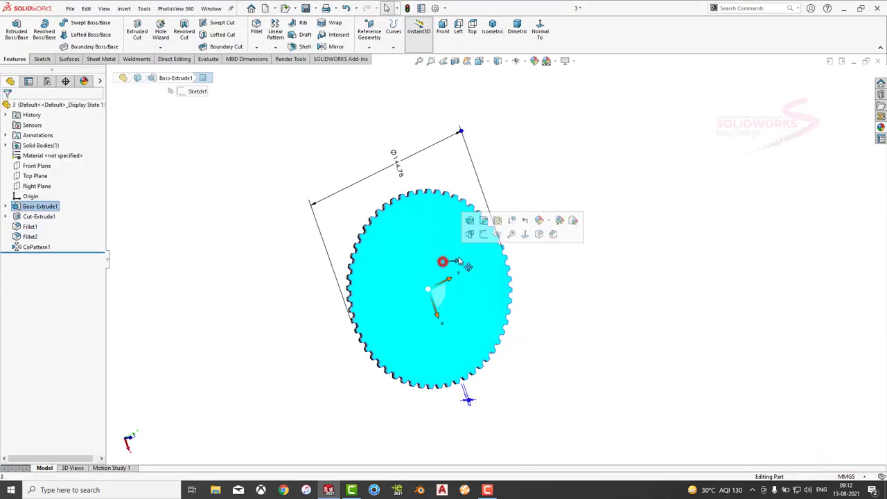
Sketch a Ø90.596 mm circle at the origin on the disc face
{"action": "left_click", "coordinate": [531, 31]}
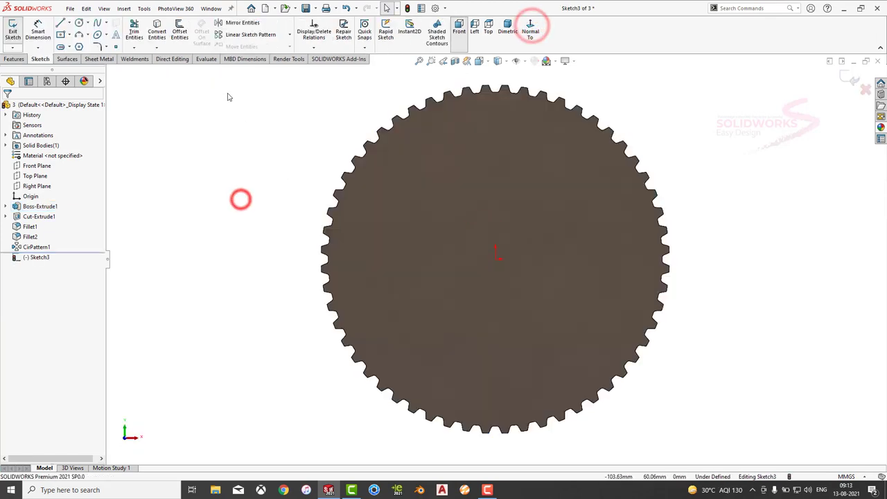
{"action": "left_click", "coordinate": [78, 25]}
{"action": "left_click", "coordinate": [496, 262]}
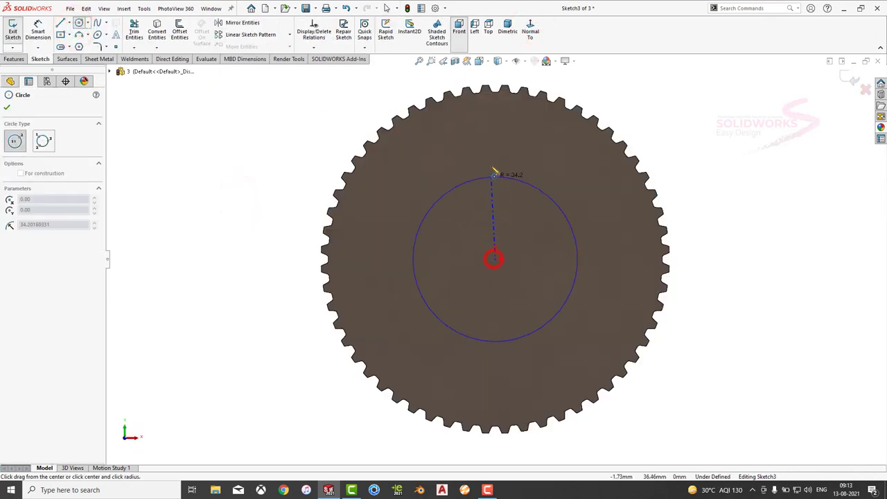
{"action": "left_click", "coordinate": [492, 167]}
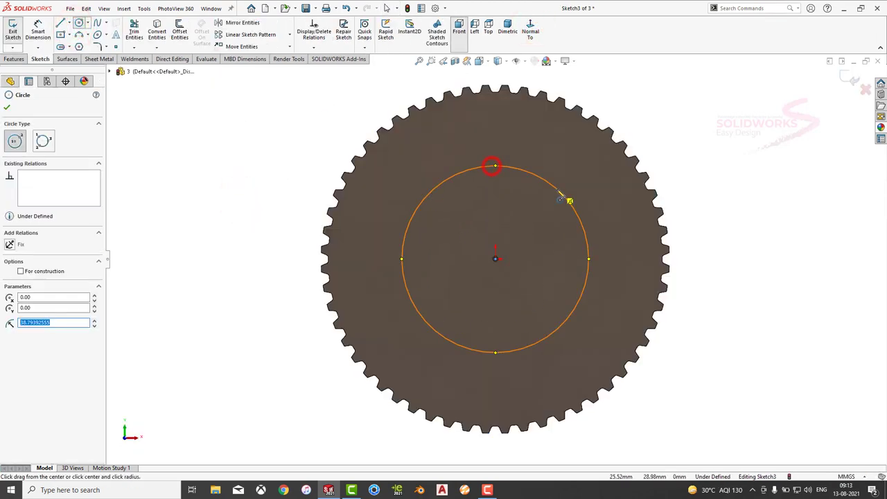
{"action": "left_click", "coordinate": [36, 32]}
{"action": "left_click", "coordinate": [531, 172]}
{"action": "left_click", "coordinate": [713, 158]}
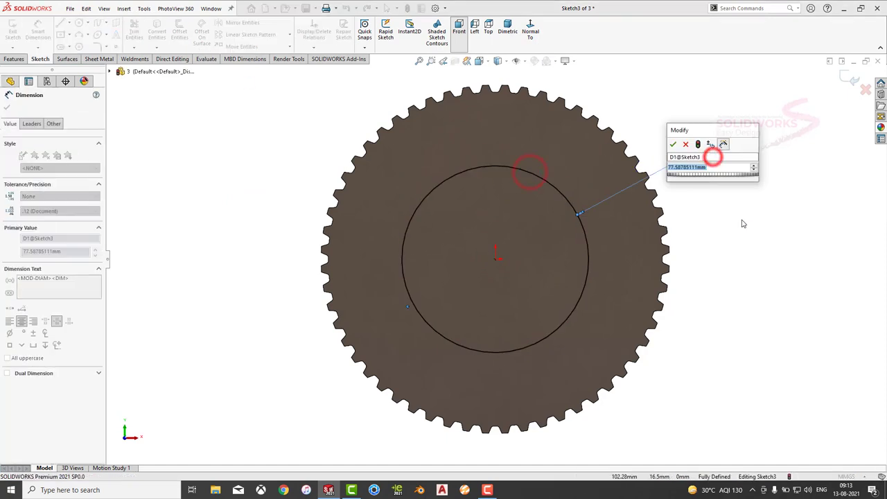
{"action": "type", "text": "90."}
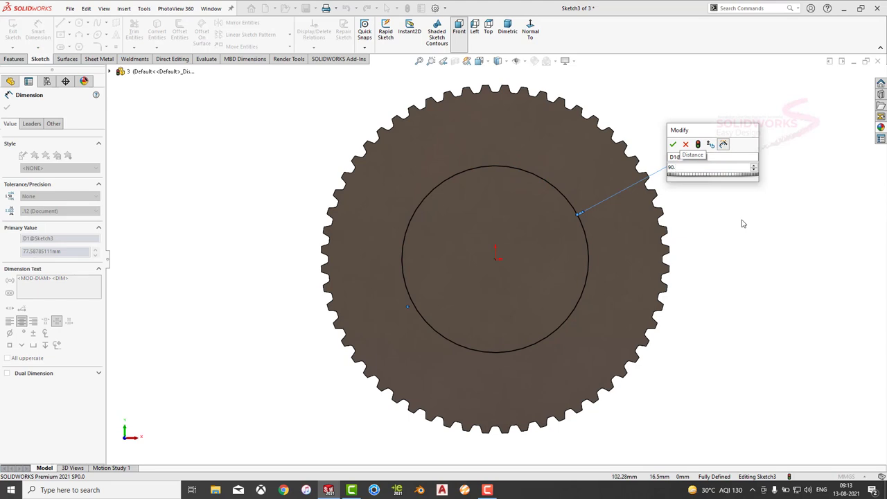
{"action": "type", "text": "596"}
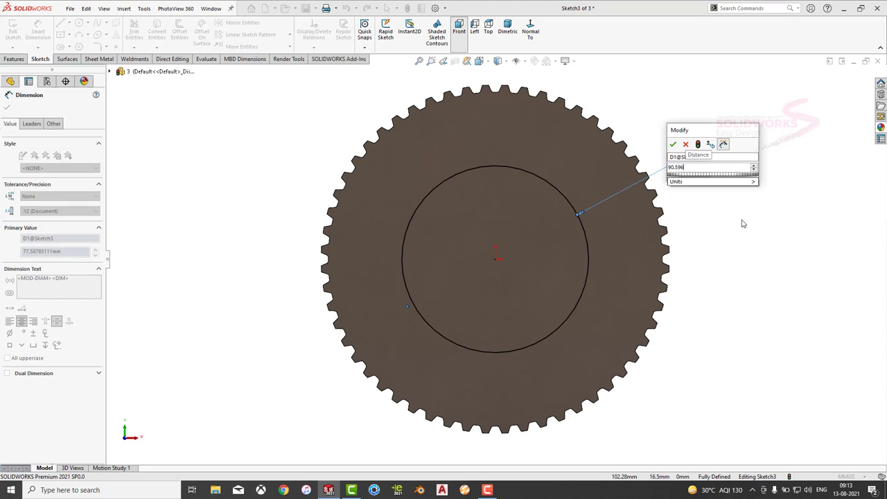
{"action": "key", "text": "Return"}
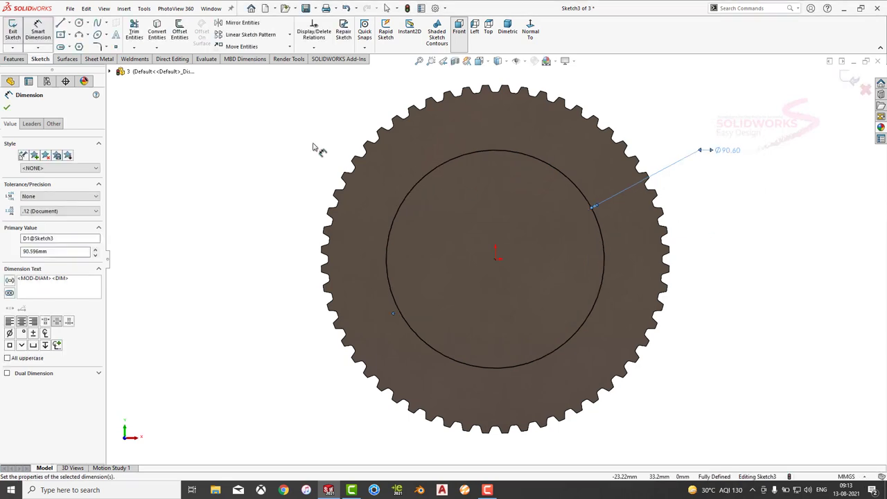
Cut the circle Through All - Both to form the central bore
{"action": "left_click", "coordinate": [15, 59]}
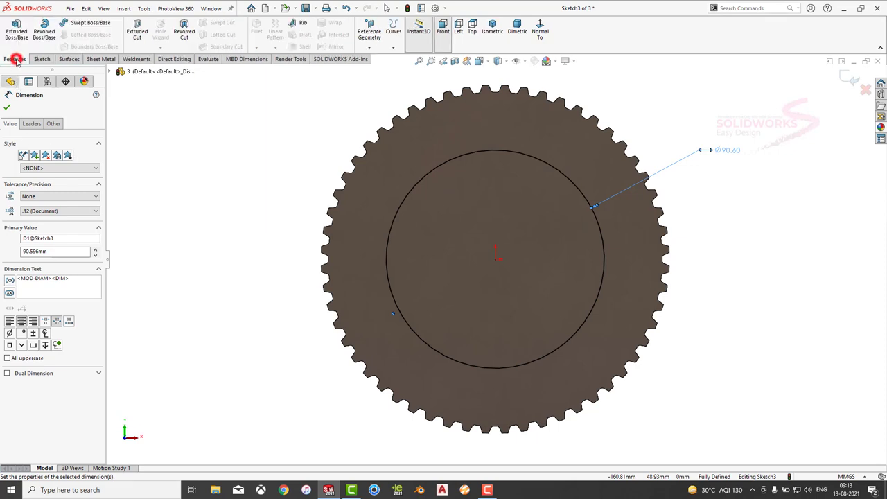
{"action": "left_click", "coordinate": [136, 26]}
{"action": "left_click", "coordinate": [43, 163]}
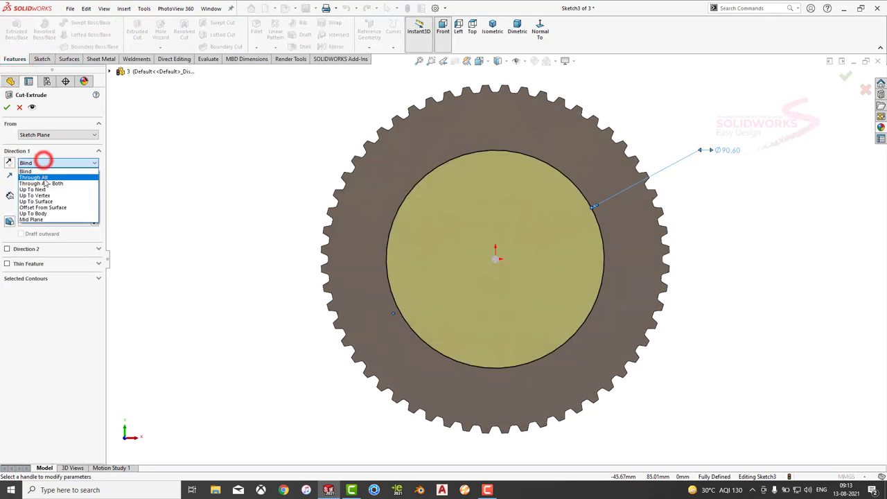
{"action": "left_click", "coordinate": [44, 180]}
{"action": "left_click", "coordinate": [7, 108]}
{"action": "middle_click_drag", "start_coordinate": [295, 192], "coordinate": [381, 239]}
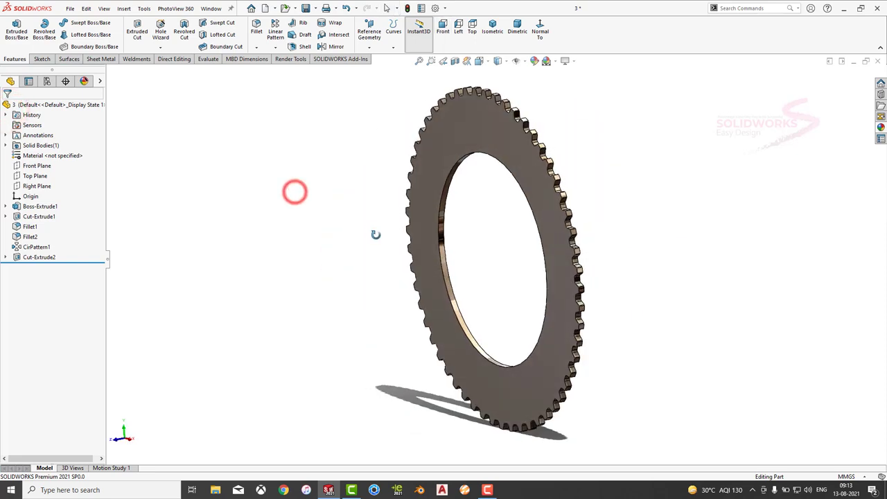
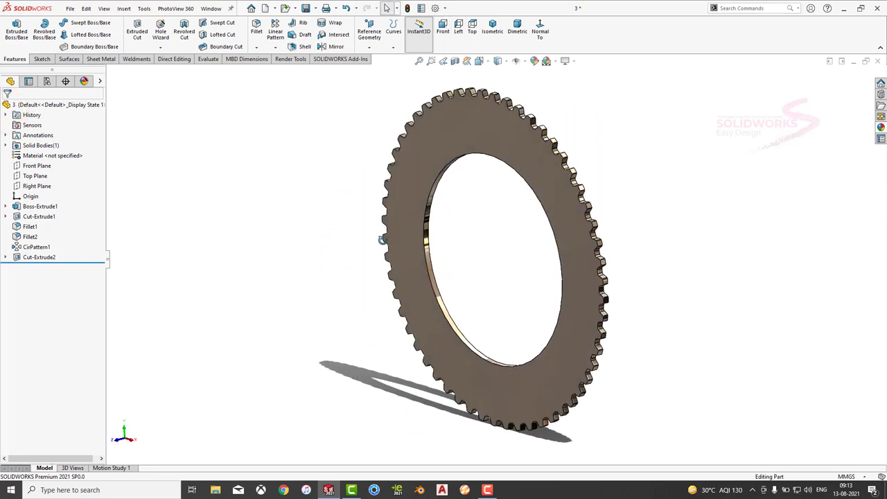
Close the finished ring part and create a new blank part document, Part5
{"action": "left_click", "coordinate": [878, 61]}
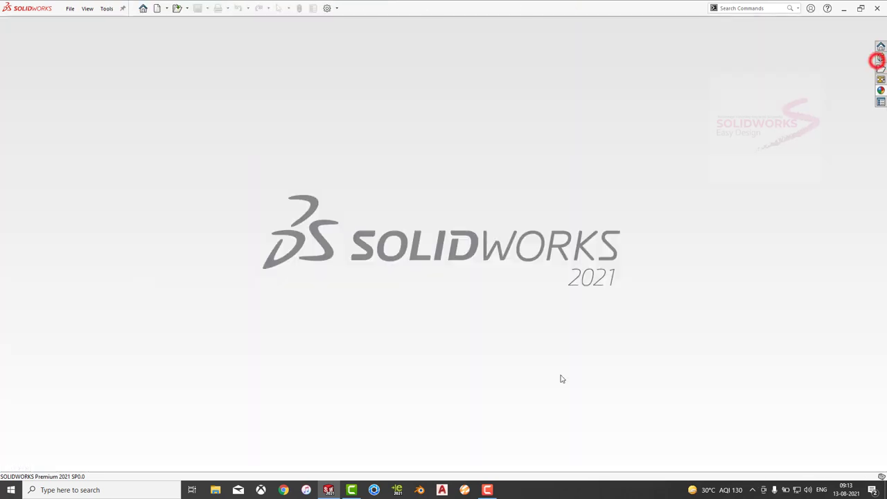
{"action": "left_click", "coordinate": [70, 8]}
{"action": "left_click", "coordinate": [73, 23]}
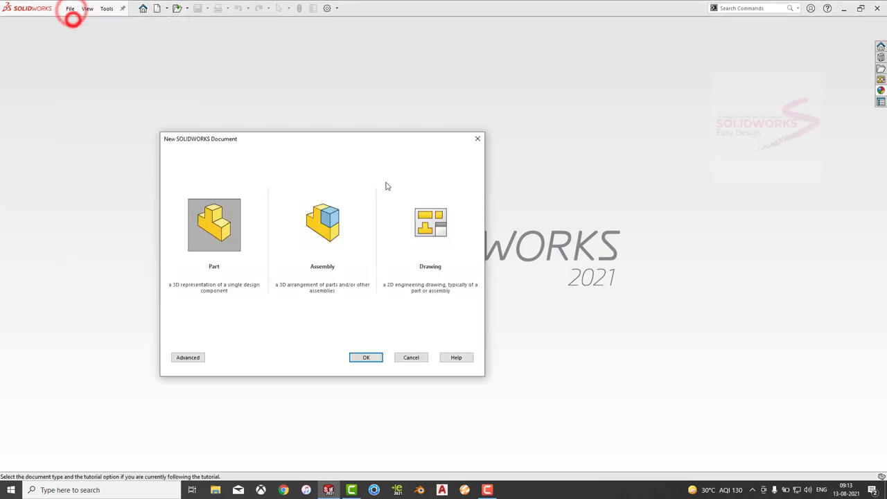
{"action": "left_click", "coordinate": [366, 358]}
{"action": "left_click", "coordinate": [555, 61]}
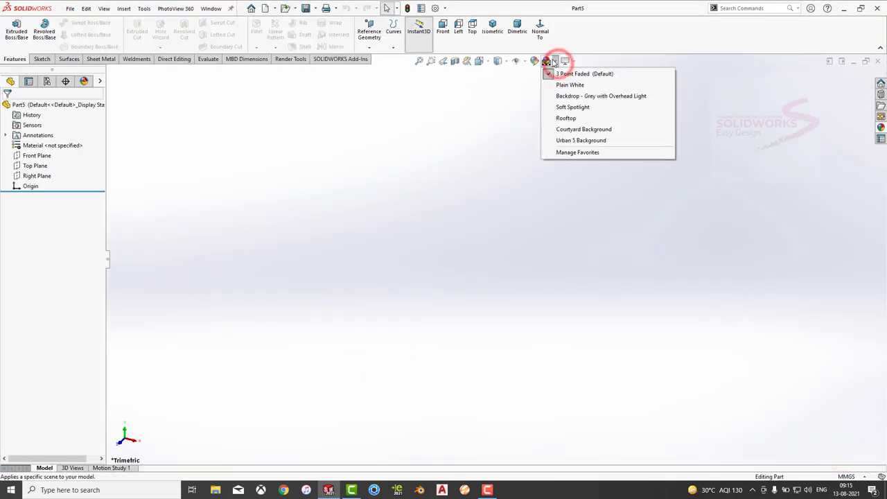
Use the Plain White scene and sketch two concentric circles at the origin on the Front Plane
{"action": "left_click", "coordinate": [560, 85]}
{"action": "left_click", "coordinate": [38, 155]}
{"action": "left_click", "coordinate": [193, 159]}
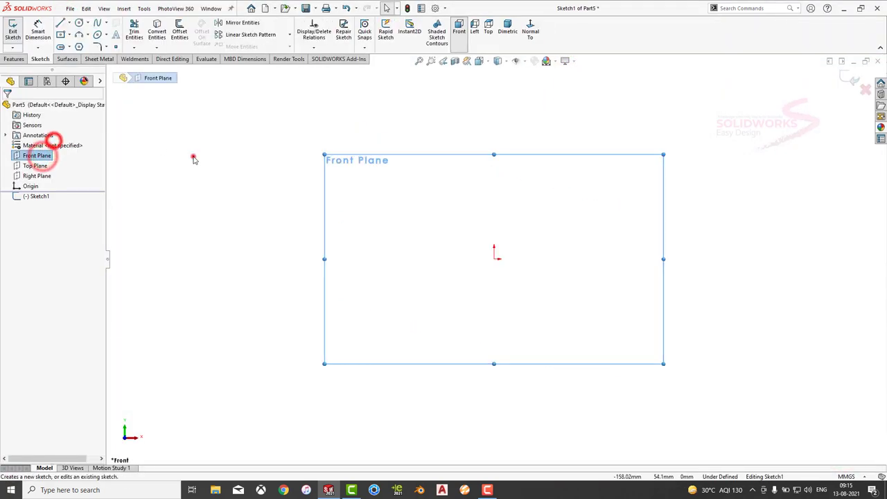
{"action": "left_click", "coordinate": [78, 23]}
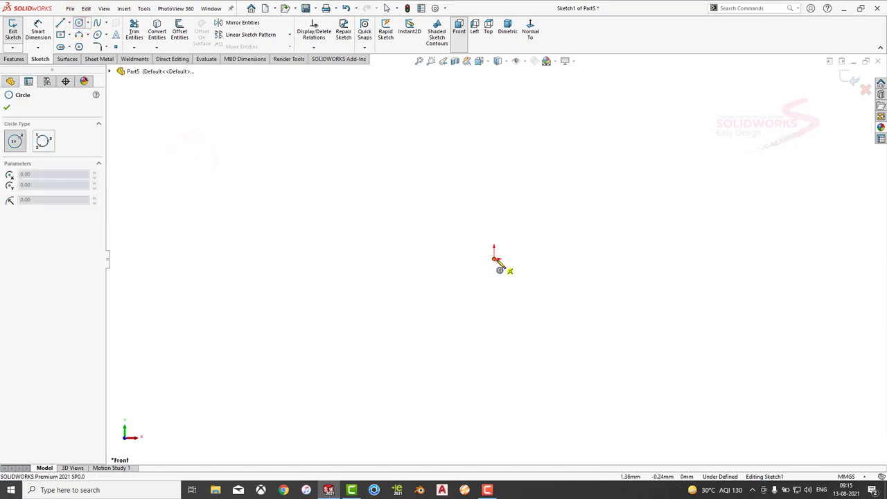
{"action": "left_click", "coordinate": [493, 259]}
{"action": "left_click", "coordinate": [470, 140]}
{"action": "left_click", "coordinate": [494, 259]}
{"action": "left_click", "coordinate": [501, 185]}
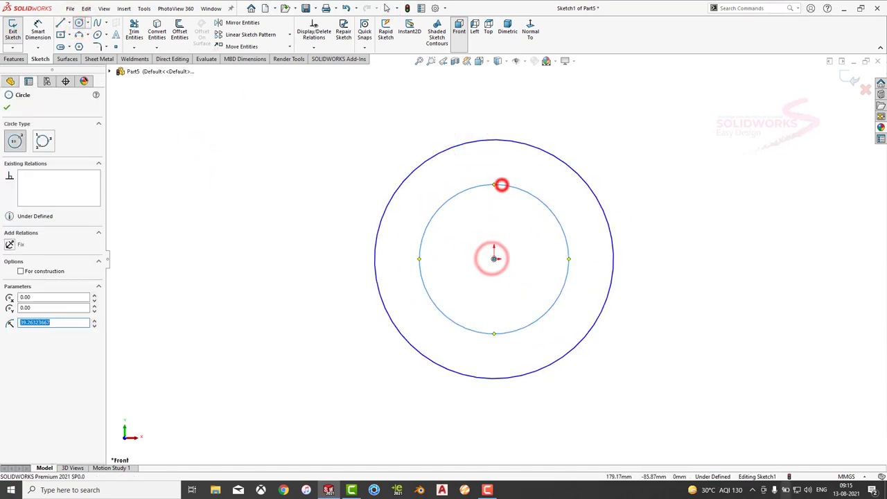
Dimension the outer circle 138.1125 mm and the inner circle 73.66 mm in diameter
{"action": "left_click", "coordinate": [38, 28]}
{"action": "left_click", "coordinate": [410, 176]}
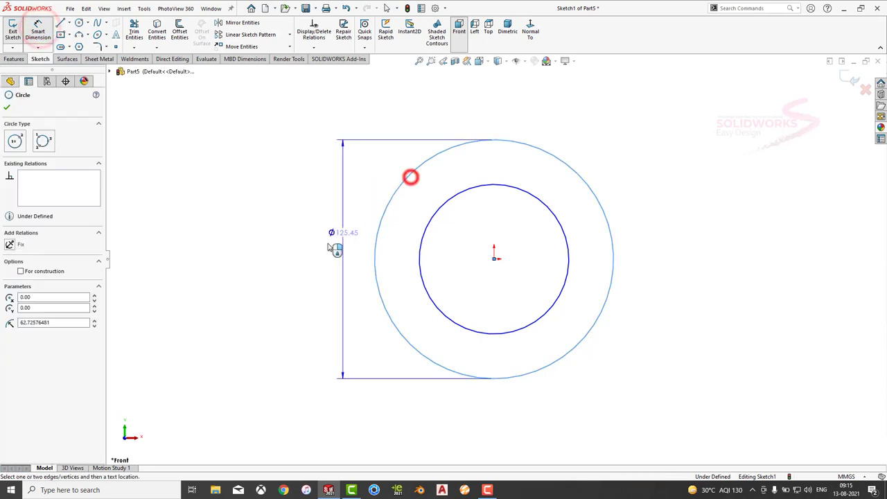
{"action": "left_click", "coordinate": [326, 243]}
{"action": "type", "text": "138"}
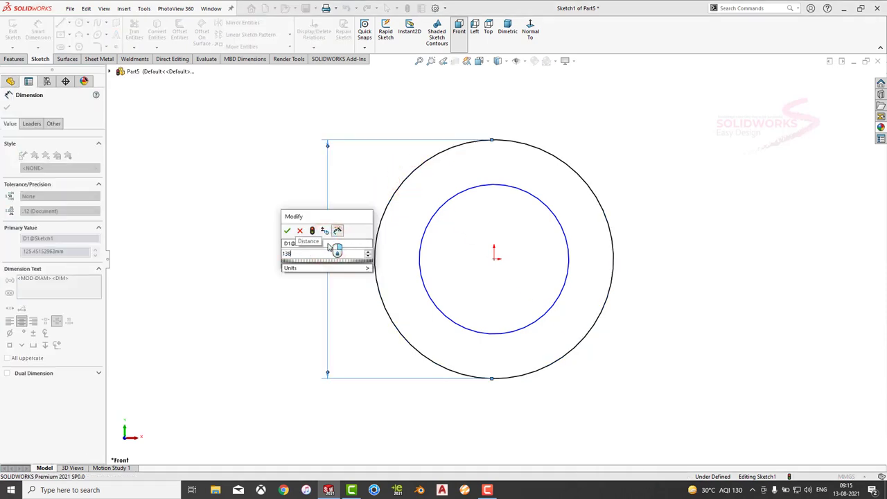
{"action": "type", "text": ".1125"}
{"action": "key", "text": "Return"}
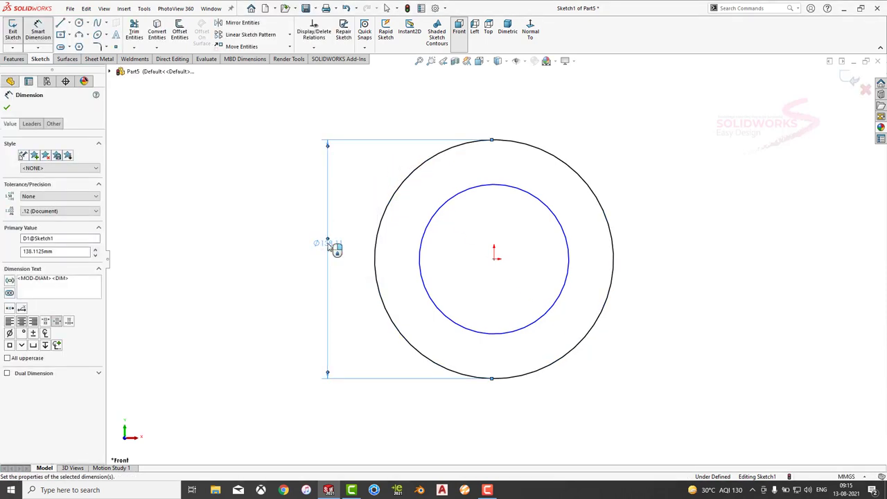
{"action": "left_click", "coordinate": [461, 198]}
{"action": "left_click", "coordinate": [690, 253]}
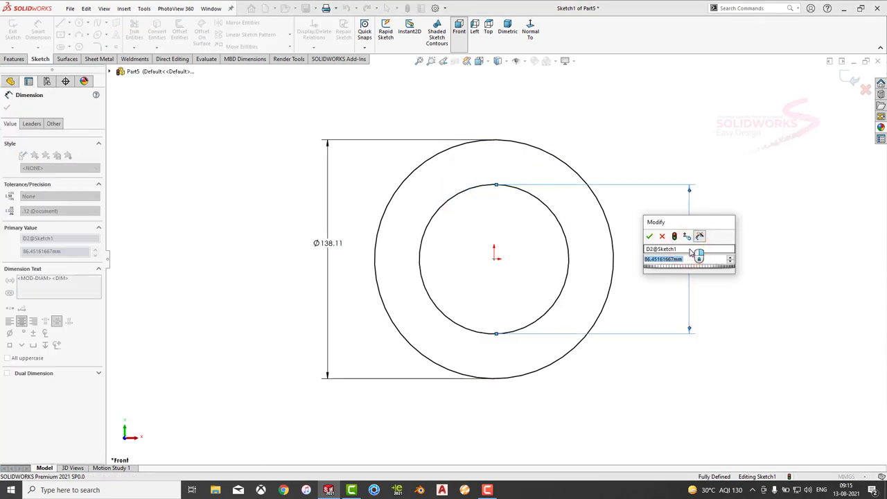
{"action": "type", "text": "73.66"}
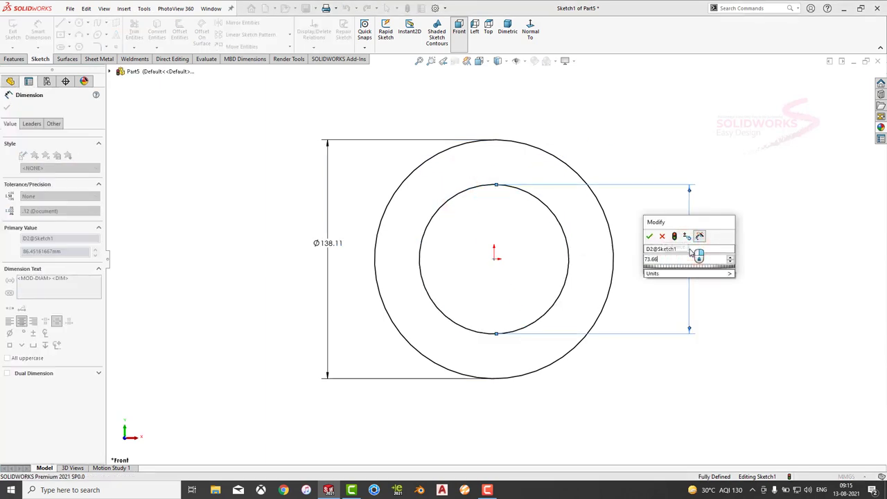
{"action": "key", "text": "Return"}
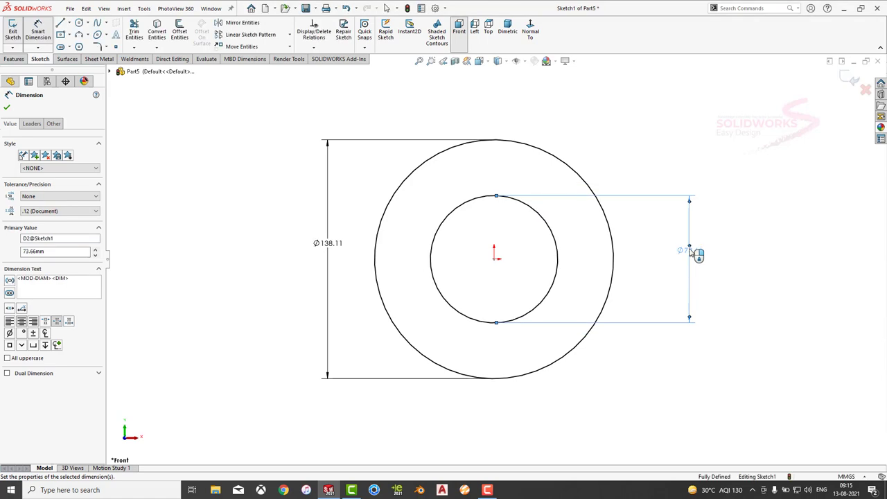
Extrude the ring sketch 0.7112*2 (1.4224 mm) deep into Boss-Extrude1
{"action": "left_click", "coordinate": [14, 58]}
{"action": "left_click", "coordinate": [15, 32]}
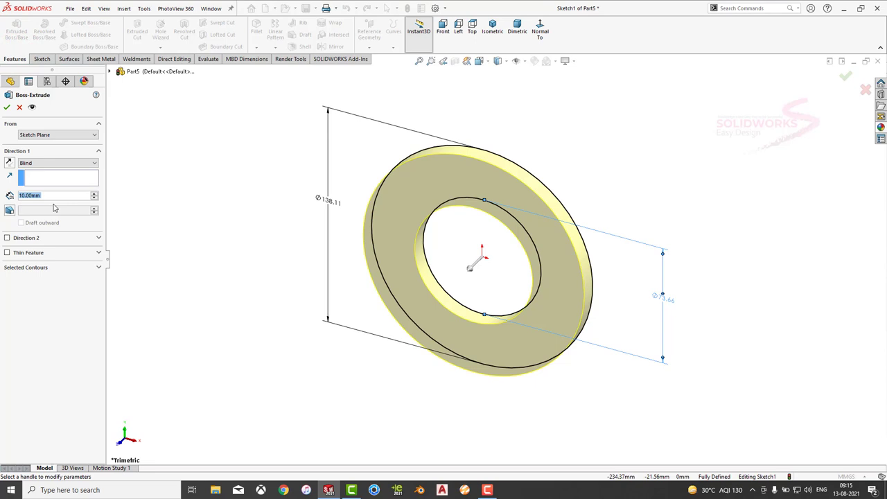
{"action": "type", "text": "0.7"}
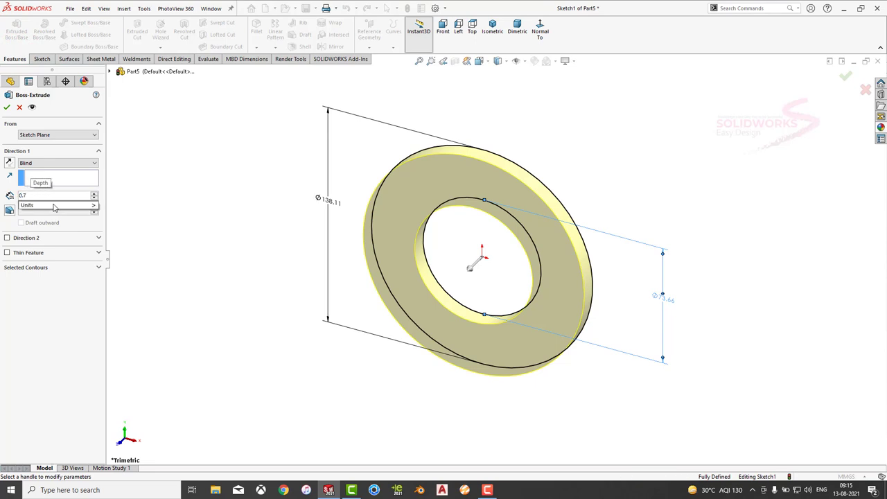
{"action": "type", "text": "*2"}
{"action": "key", "text": "Return"}
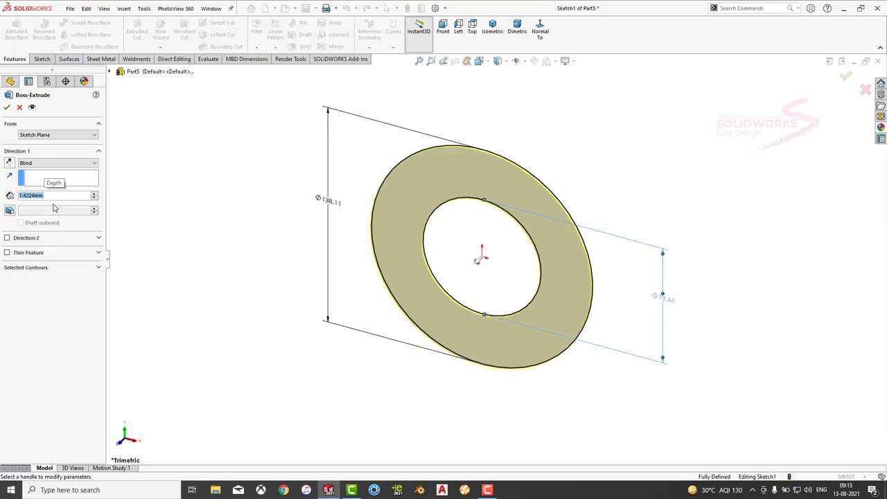
{"action": "left_click", "coordinate": [6, 107]}
{"action": "left_click", "coordinate": [178, 187]}
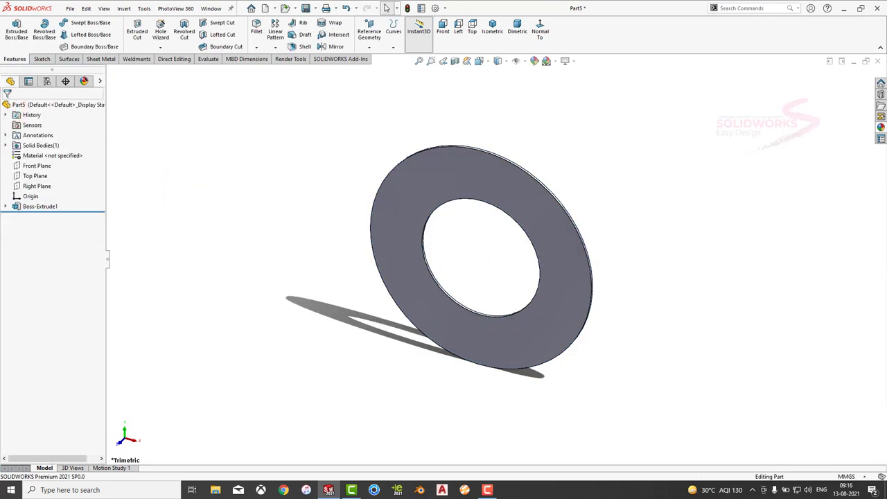
Apply the polished nickel appearance to the washer
{"action": "left_click", "coordinate": [881, 127]}
{"action": "left_click_drag", "start_coordinate": [770, 246], "coordinate": [477, 180]}
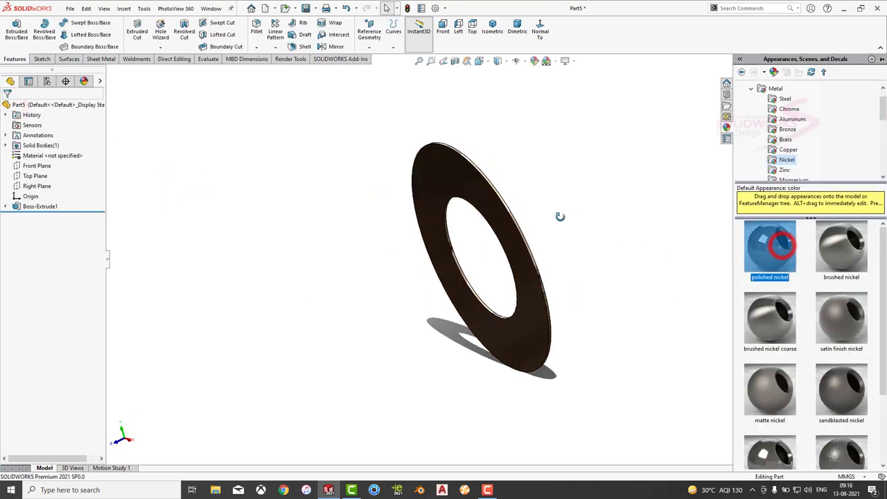
{"action": "mouse_move", "coordinate": [477, 181]}
{"action": "middle_mouse_down"}
{"action": "mouse_move", "coordinate": [461, 154]}
{"action": "mouse_move", "coordinate": [562, 263]}
{"action": "mouse_move", "coordinate": [582, 247]}
{"action": "mouse_move", "coordinate": [526, 251]}
{"action": "mouse_move", "coordinate": [578, 254]}
{"action": "mouse_move", "coordinate": [654, 190]}
{"action": "mouse_move", "coordinate": [554, 204]}
{"action": "middle_mouse_up"}
Start a sketch normal to the washer face and draw a horizontal centerline from the origin
{"action": "left_click", "coordinate": [555, 204]}
{"action": "left_click", "coordinate": [596, 179]}
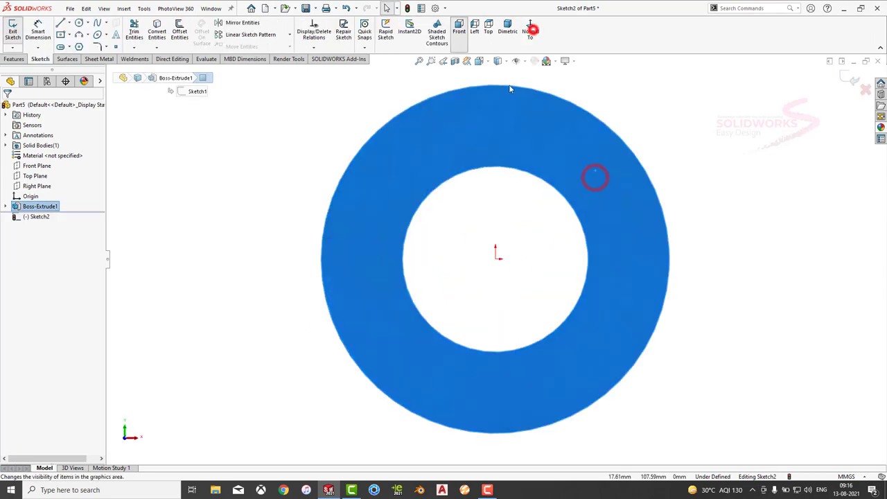
{"action": "left_click", "coordinate": [531, 30]}
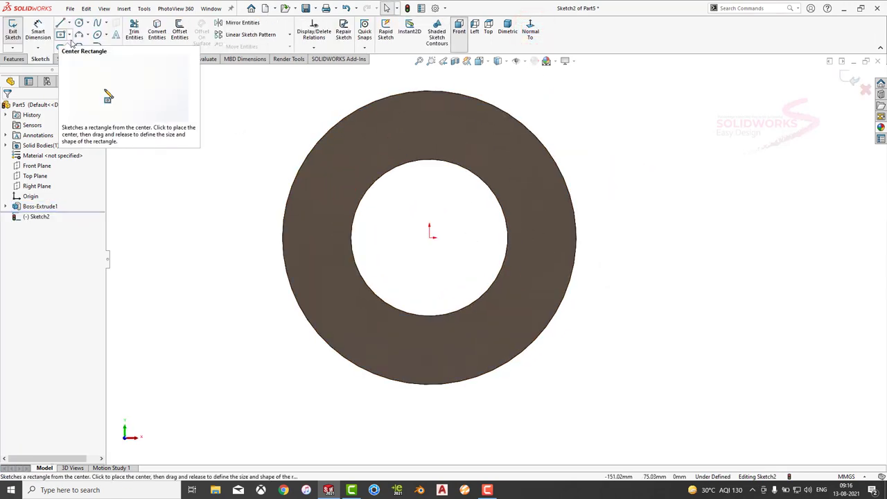
{"action": "left_click", "coordinate": [69, 22]}
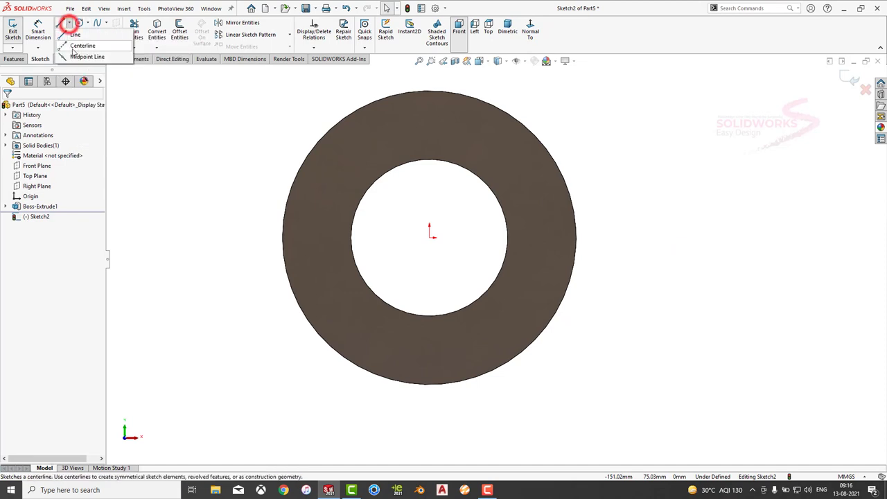
{"action": "left_click", "coordinate": [75, 45]}
{"action": "scroll", "coordinate": [520, 258], "scroll_direction": "down", "scroll_amount": 2}
{"action": "scroll", "coordinate": [514, 239], "scroll_direction": "down", "scroll_amount": 3}
{"action": "left_click", "coordinate": [340, 230]}
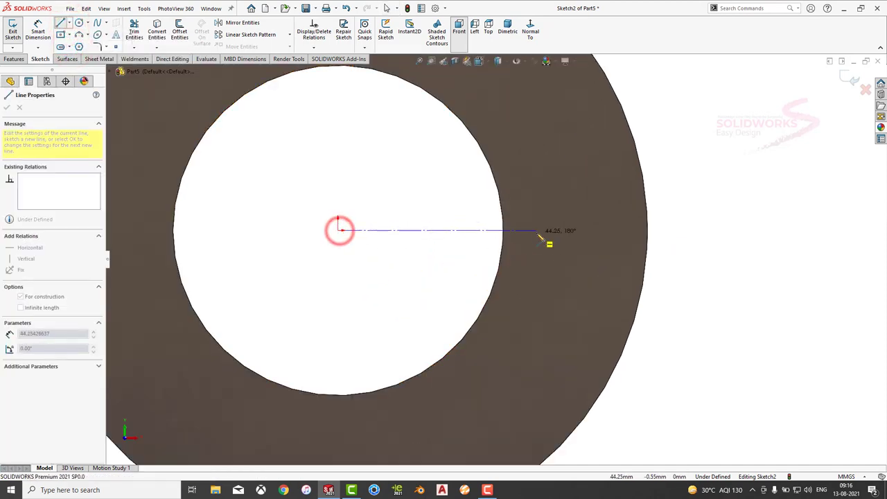
{"action": "left_click", "coordinate": [538, 229]}
{"action": "key", "text": "Escape"}
Draw a short vertical line crossing the centerline near the inner edge
{"action": "scroll", "coordinate": [554, 236], "scroll_direction": "down", "scroll_amount": 2}
{"action": "scroll", "coordinate": [408, 137], "scroll_direction": "up", "scroll_amount": 2}
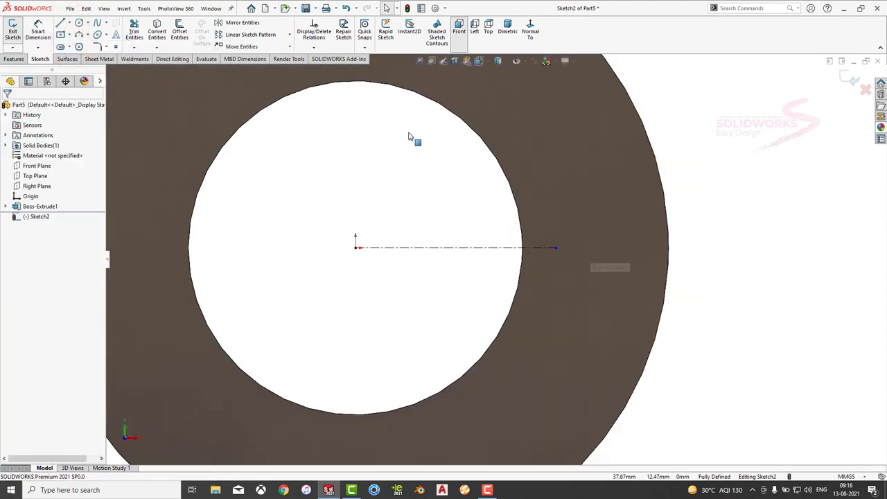
{"action": "left_click", "coordinate": [61, 23]}
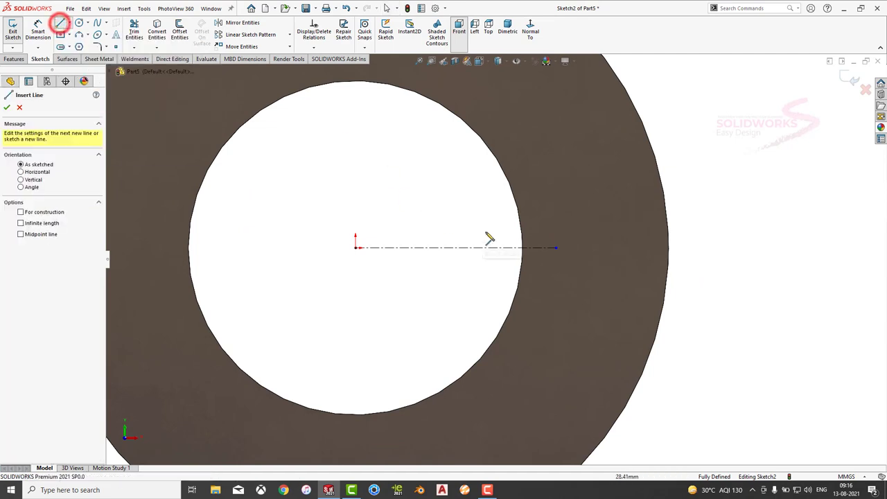
{"action": "left_click", "coordinate": [489, 247]}
{"action": "left_click", "coordinate": [488, 282]}
{"action": "key", "text": "Escape"}
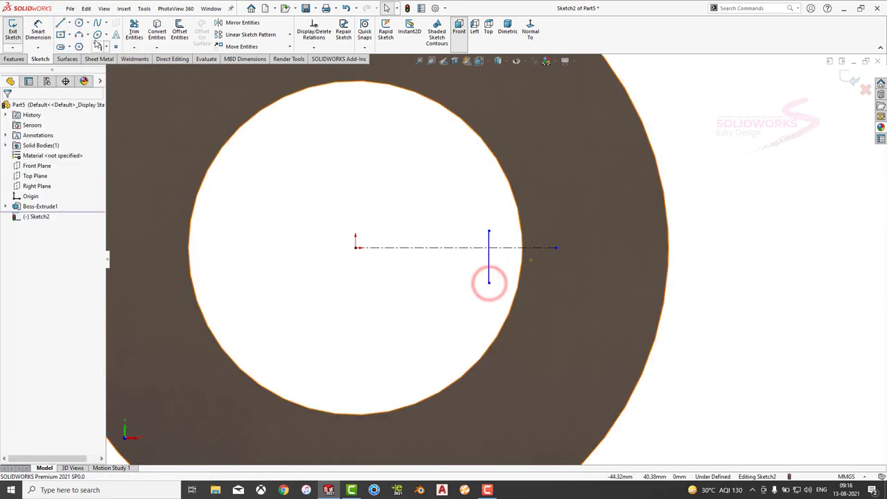
{"action": "left_click", "coordinate": [60, 23]}
{"action": "key", "text": "Escape"}
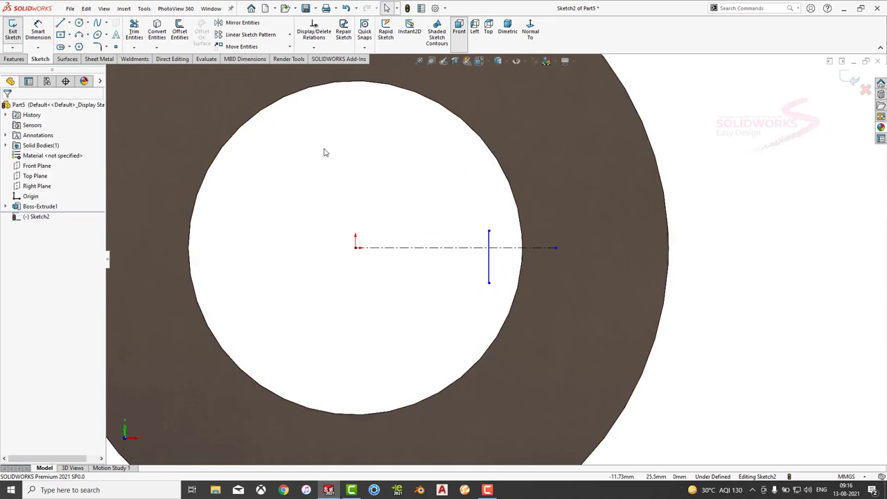
Convert the inner circular edge, trim the centerline, and centre the vertical line on its end point
{"action": "left_click", "coordinate": [60, 23]}
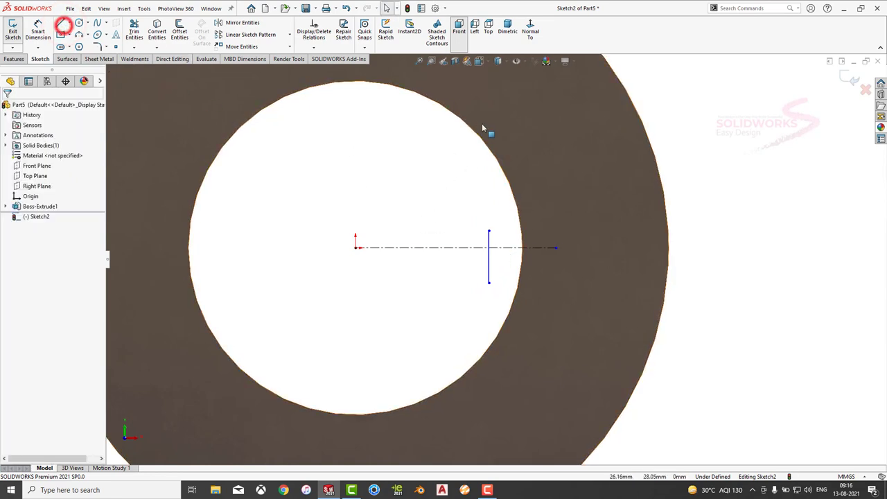
{"action": "left_click", "coordinate": [492, 158]}
{"action": "left_click", "coordinate": [156, 30]}
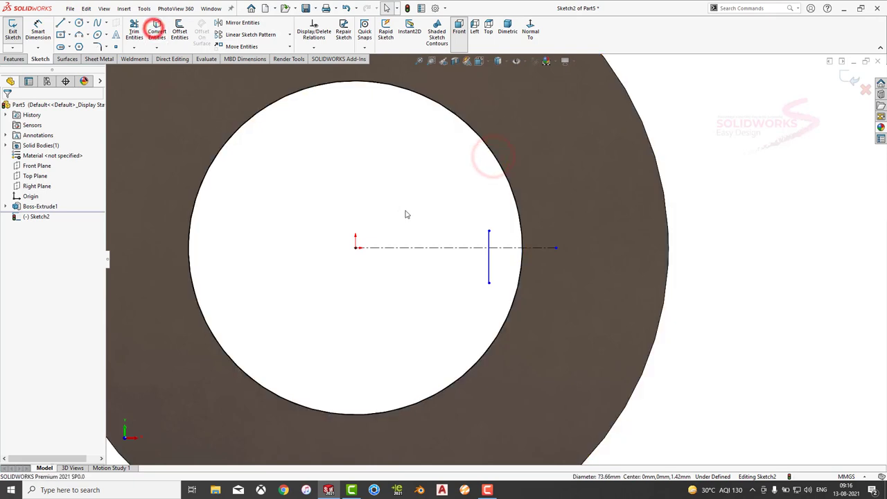
{"action": "left_click", "coordinate": [134, 31]}
{"action": "left_click_drag", "start_coordinate": [403, 219], "coordinate": [425, 282]}
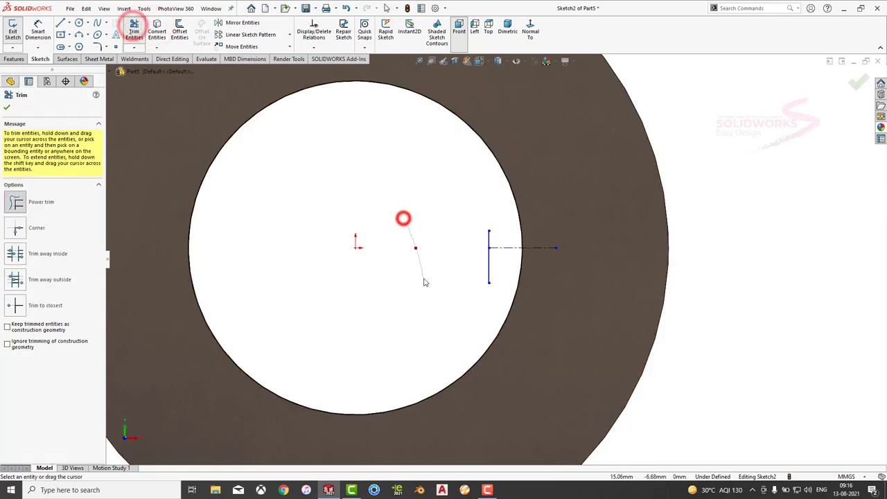
{"action": "key", "text": "Escape"}
{"action": "left_click", "coordinate": [501, 238]}
{"action": "left_click", "coordinate": [489, 253]}
{"action": "left_click", "coordinate": [523, 248], "text": "ctrl"}
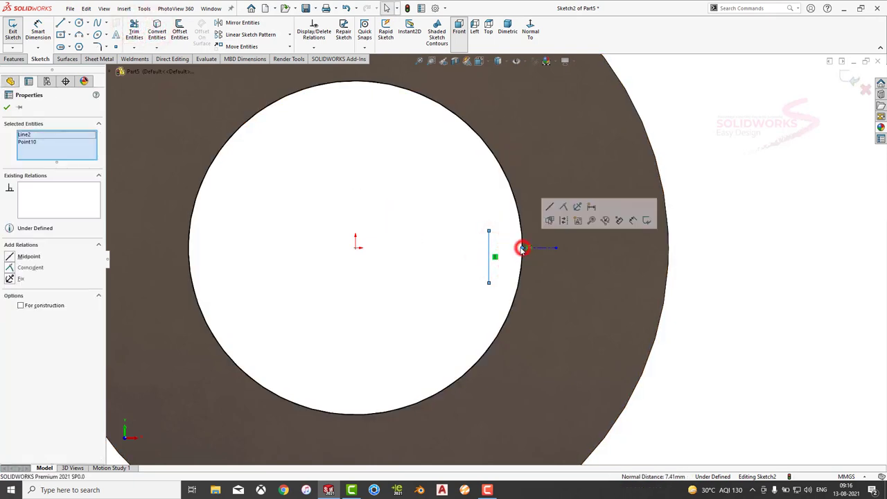
{"action": "left_click", "coordinate": [549, 206]}
{"action": "key", "text": "Escape"}
Dimension the vertical edge line 4.6 mm long
{"action": "left_click", "coordinate": [38, 30]}
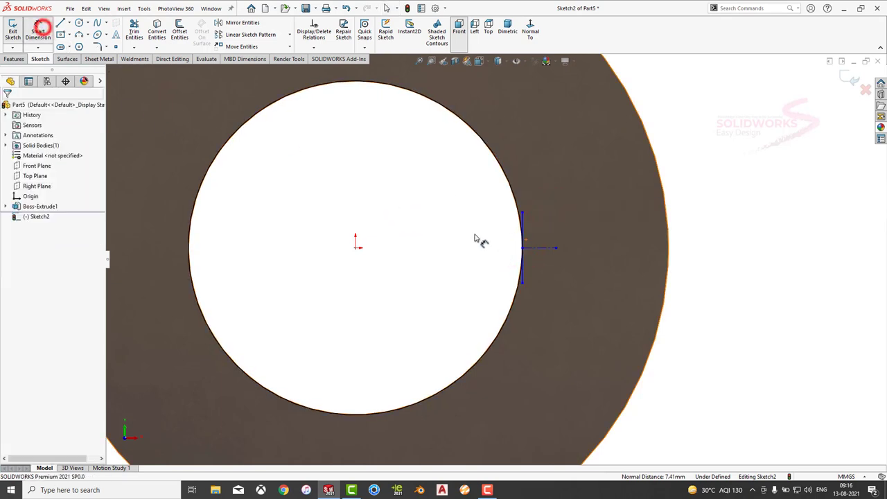
{"action": "left_click", "coordinate": [522, 228]}
{"action": "left_click", "coordinate": [501, 280]}
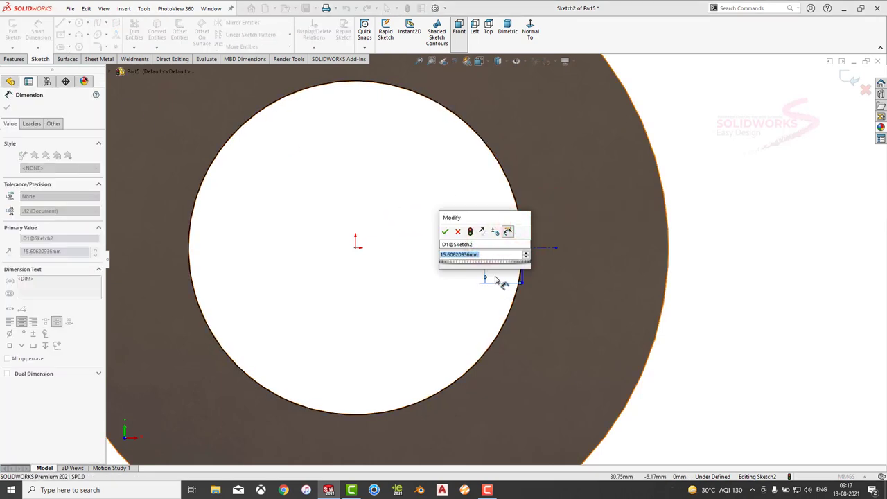
{"action": "type", "text": "4.6"}
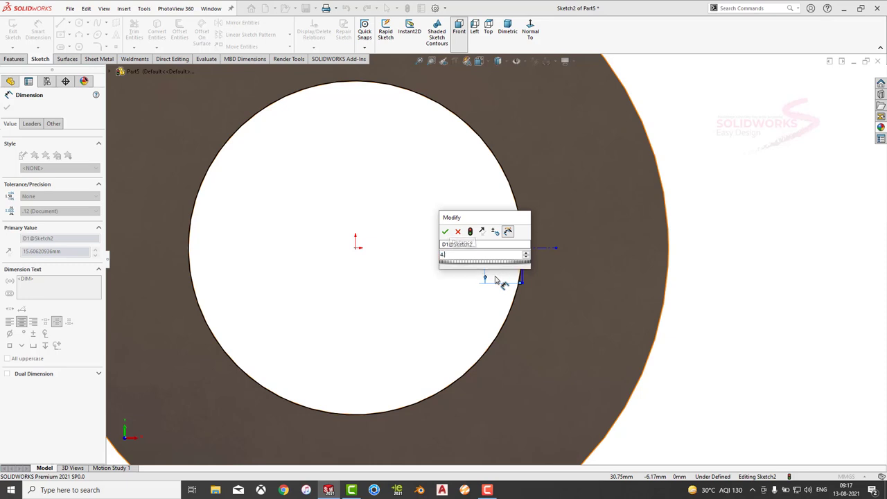
{"action": "key", "text": "Return"}
{"action": "scroll", "coordinate": [531, 229], "scroll_direction": "down", "scroll_amount": 5}
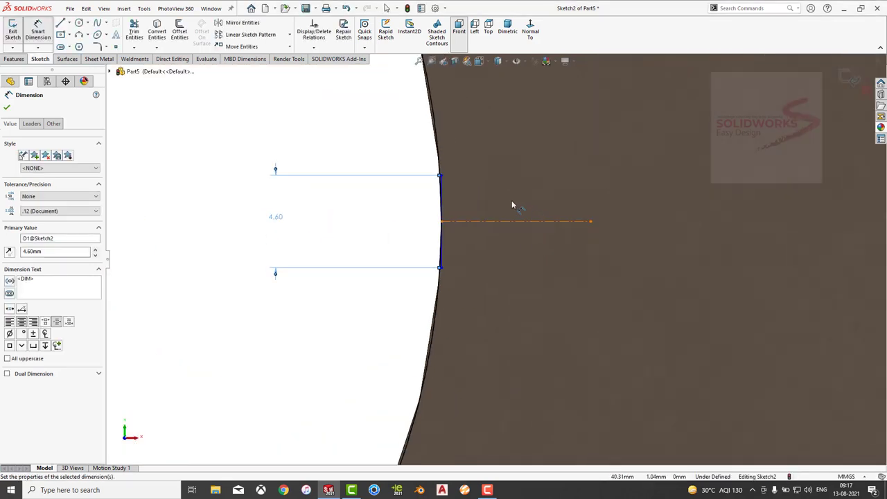
Dimension the centreline 3.05 mm, correcting an initial 3.5 entry
{"action": "left_click", "coordinate": [60, 23]}
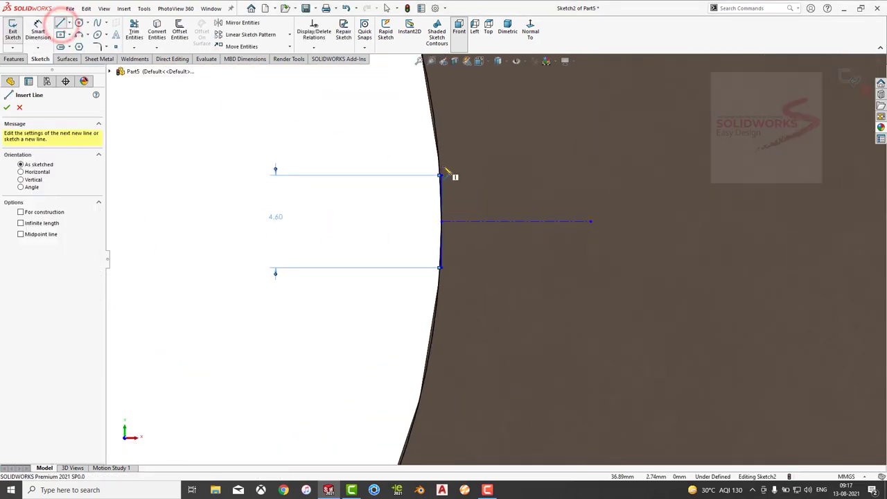
{"action": "left_click", "coordinate": [489, 222]}
{"action": "key", "text": "Escape"}
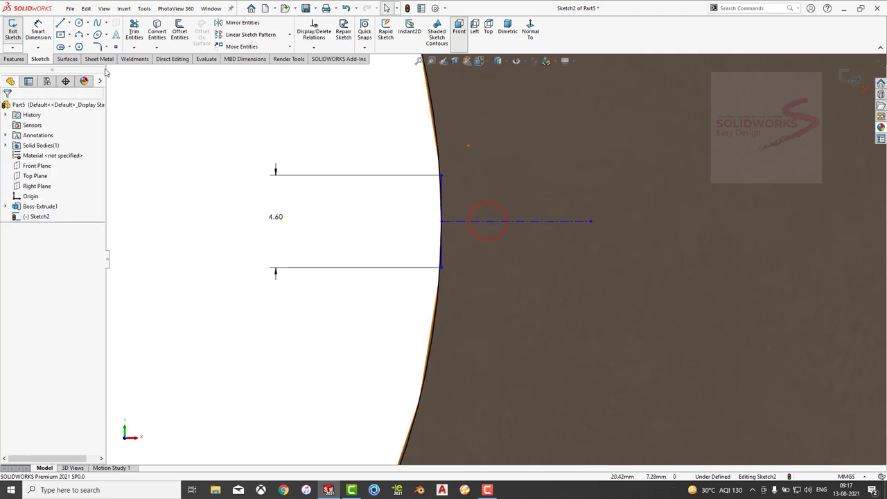
{"action": "left_click", "coordinate": [40, 29]}
{"action": "left_click", "coordinate": [503, 222]}
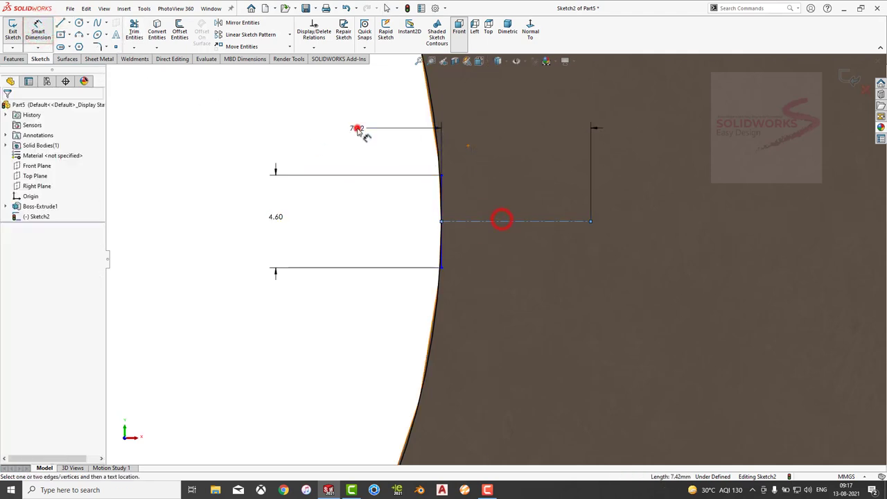
{"action": "left_click", "coordinate": [357, 129]}
{"action": "type", "text": "3.5"}
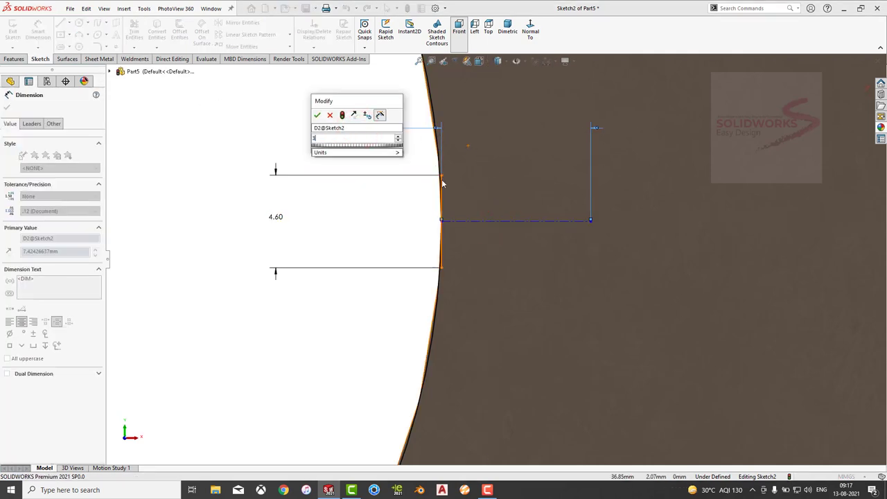
{"action": "key", "text": "Return"}
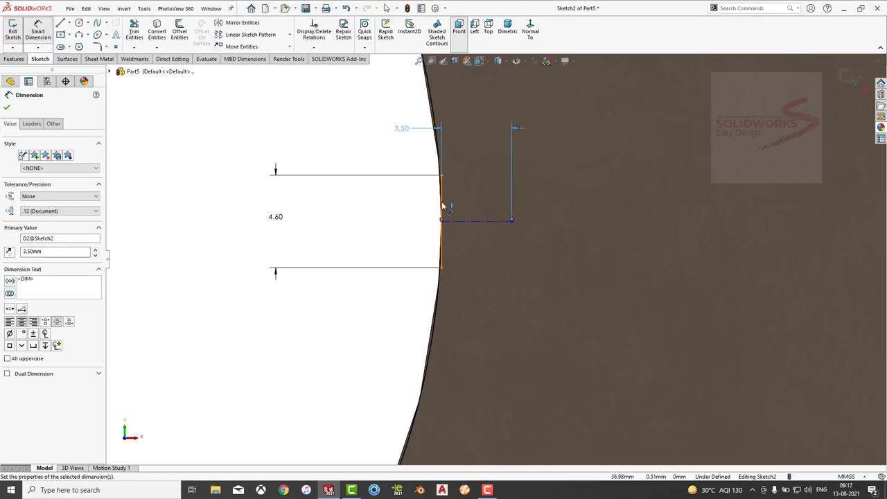
{"action": "double_click", "coordinate": [401, 128]}
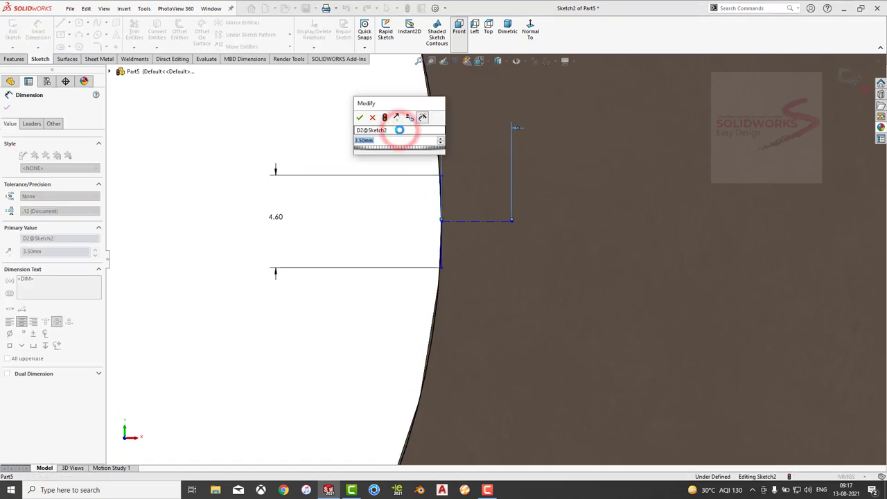
{"action": "type", "text": "3.05"}
{"action": "key", "text": "Return"}
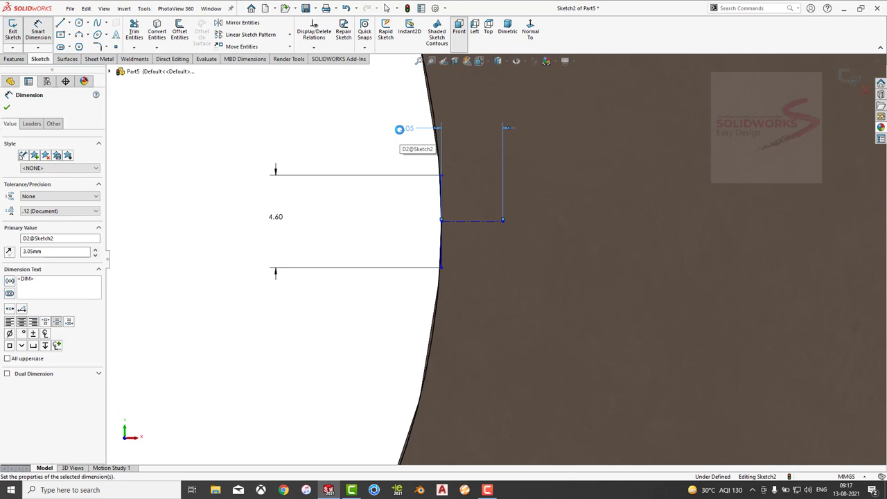
{"action": "key", "text": "Escape"}
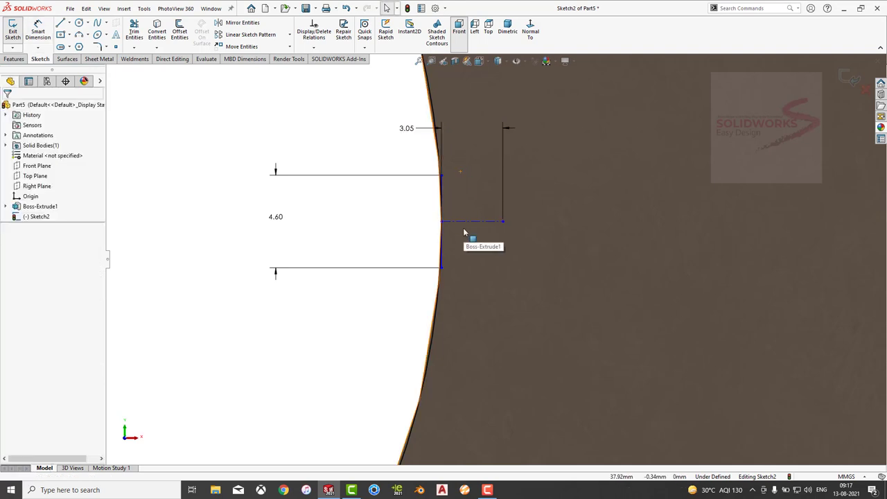
Draw a second vertical line with its midpoint on the centreline's end
{"action": "left_click", "coordinate": [60, 23]}
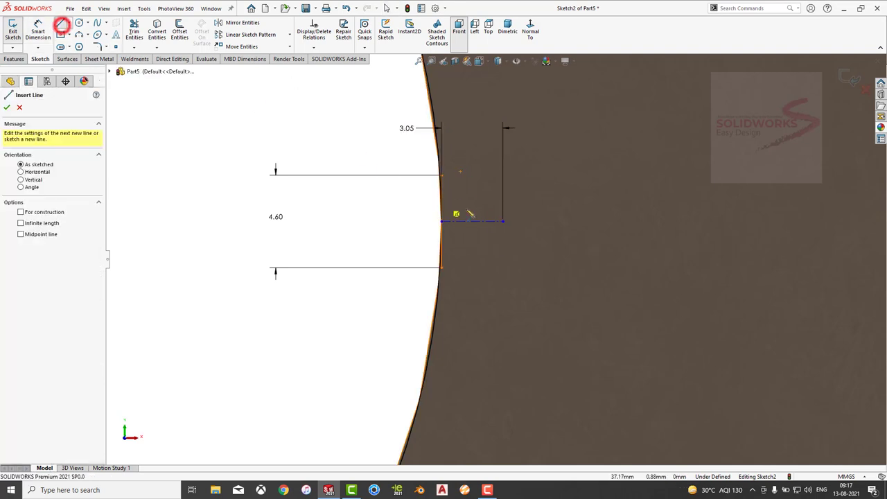
{"action": "left_click", "coordinate": [504, 196]}
{"action": "left_click", "coordinate": [503, 248]}
{"action": "key", "text": "Escape"}
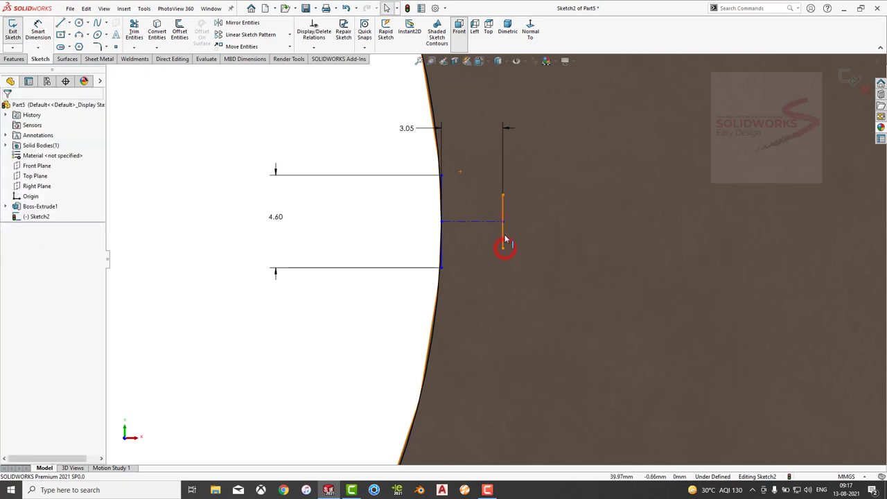
{"action": "left_click", "coordinate": [503, 232]}
{"action": "left_click", "coordinate": [503, 221], "text": "ctrl"}
{"action": "left_click", "coordinate": [529, 177]}
Dimension the new vertical line 2.6 mm long
{"action": "left_click", "coordinate": [36, 30]}
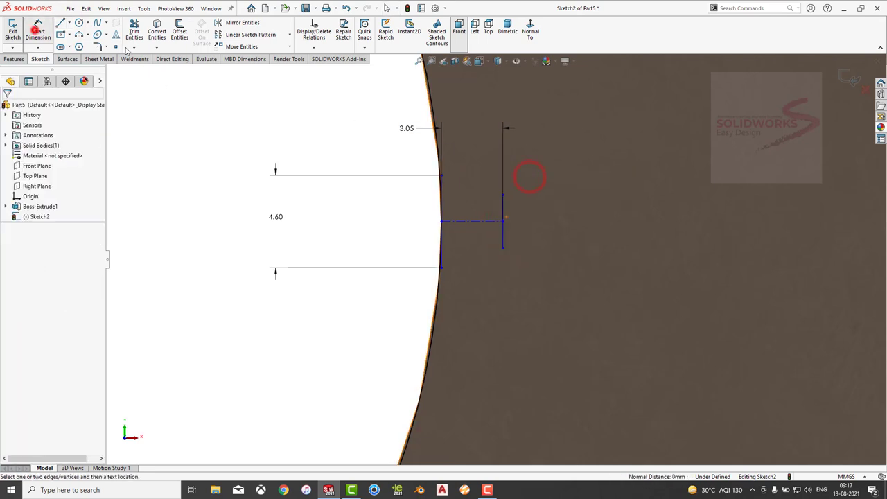
{"action": "left_click", "coordinate": [504, 241]}
{"action": "left_click", "coordinate": [536, 222]}
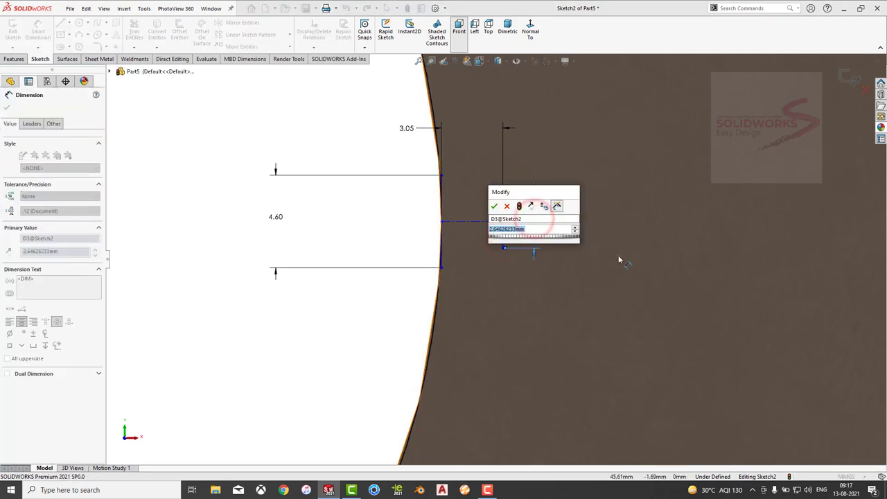
{"action": "type", "text": "2.6"}
{"action": "key", "text": "Return"}
{"action": "left_click", "coordinate": [59, 23]}
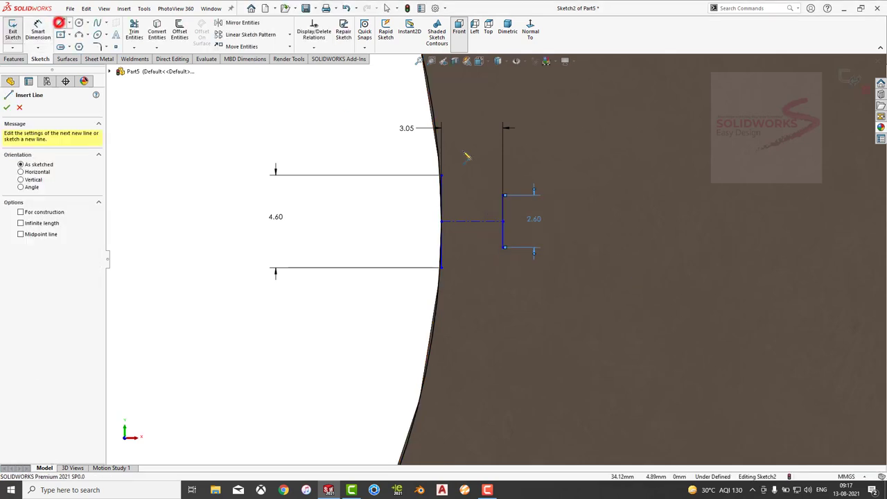
{"action": "left_click", "coordinate": [436, 174]}
{"action": "left_click", "coordinate": [179, 31]}
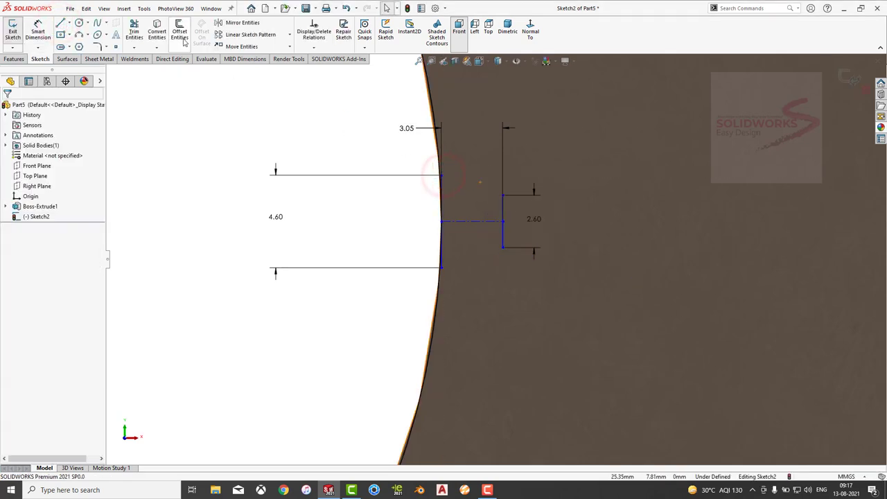
Offset the 4.60 edge line 1.00 mm, close the strip ends, and slant a line to the 2.60 line's top
{"action": "left_click", "coordinate": [440, 211]}
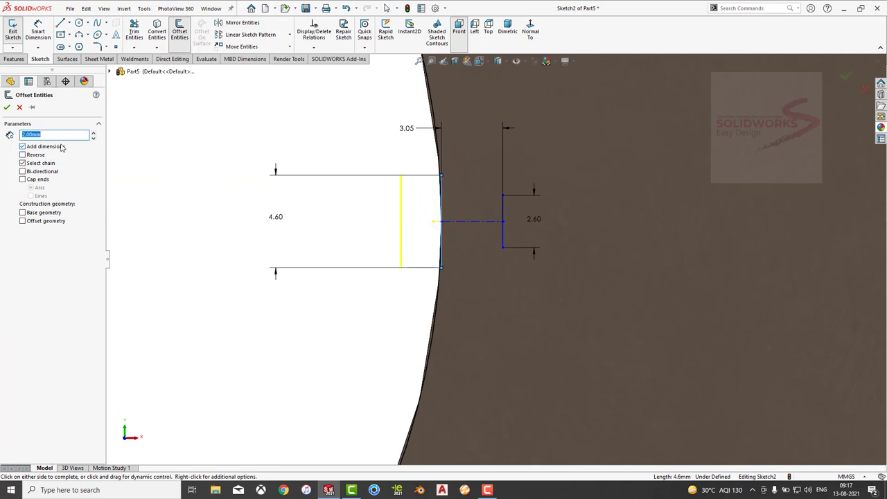
{"action": "left_click", "coordinate": [7, 107]}
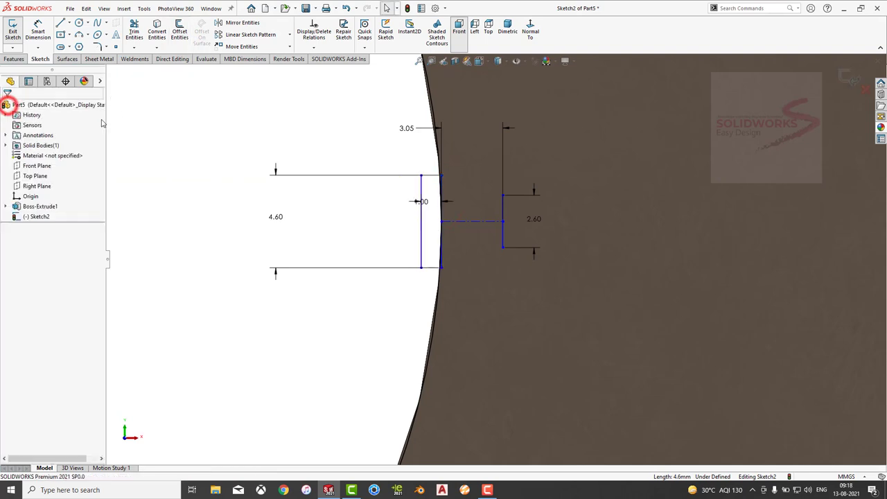
{"action": "left_click", "coordinate": [61, 22]}
{"action": "left_click_drag", "start_coordinate": [420, 175], "coordinate": [440, 175]}
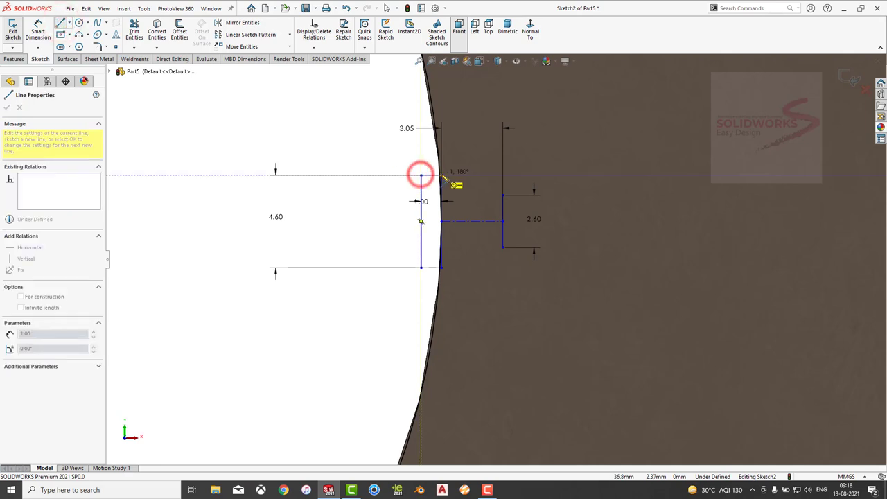
{"action": "left_click", "coordinate": [60, 23]}
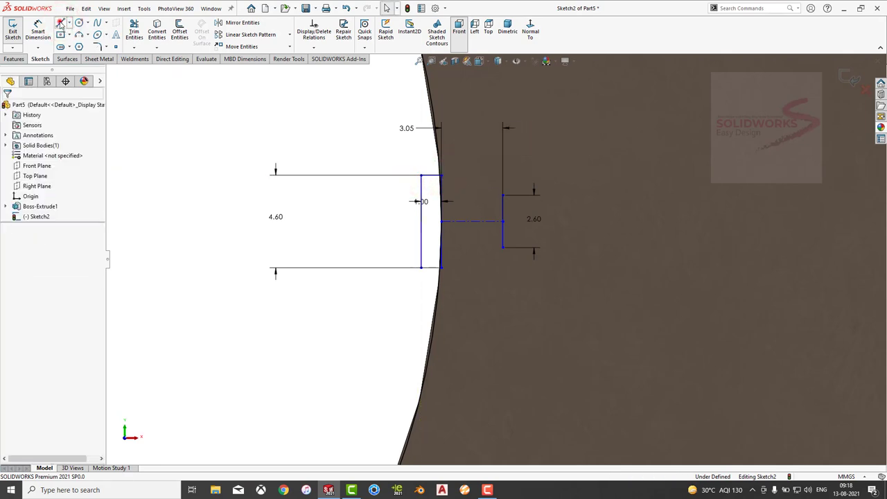
{"action": "left_click", "coordinate": [60, 23]}
{"action": "left_click_drag", "start_coordinate": [440, 175], "coordinate": [503, 195]}
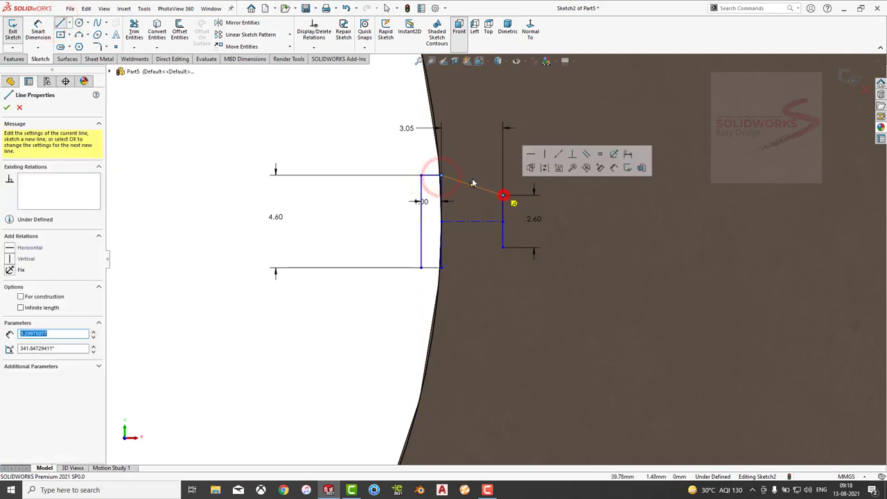
{"action": "left_click", "coordinate": [419, 268]}
{"action": "left_click", "coordinate": [440, 271]}
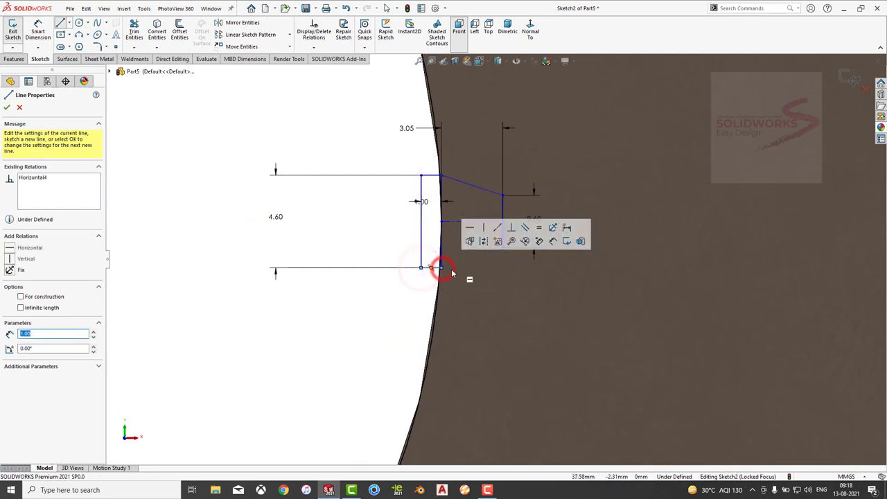
{"action": "key", "text": "Escape"}
Join the bottom ends with a slanted line and make the edge line construction geometry
{"action": "left_click", "coordinate": [60, 22]}
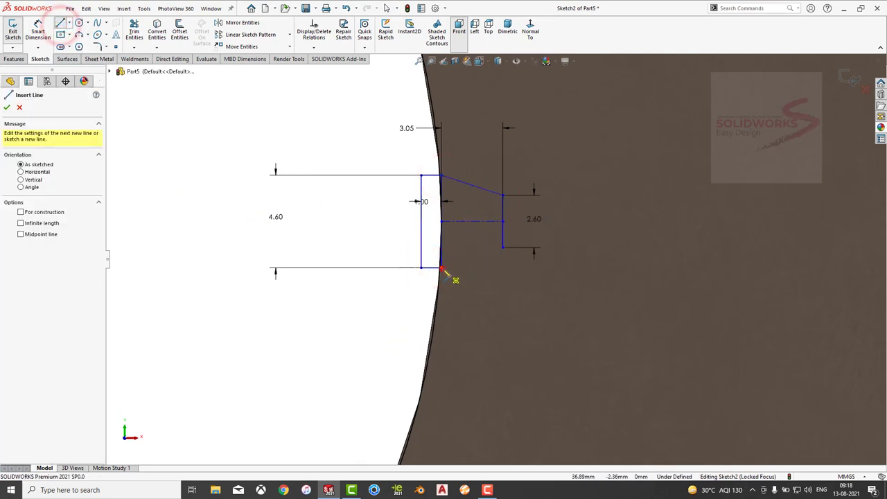
{"action": "left_click", "coordinate": [442, 267]}
{"action": "left_click", "coordinate": [503, 248]}
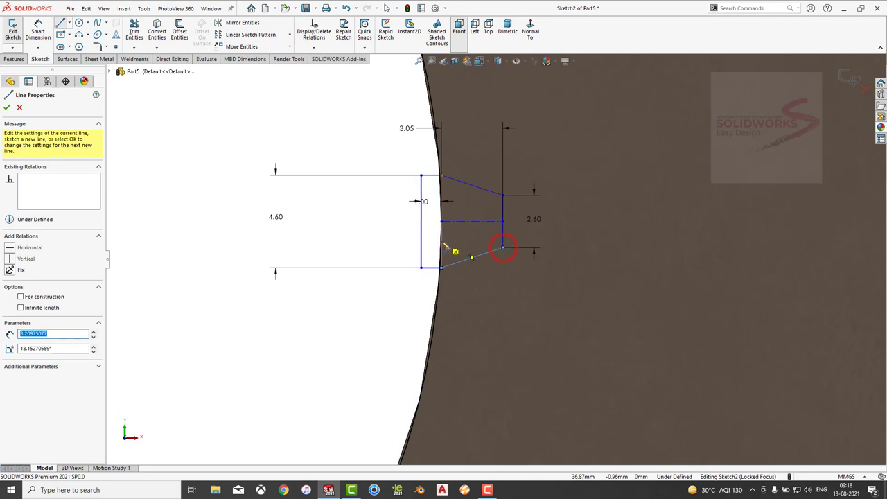
{"action": "left_click", "coordinate": [444, 243]}
{"action": "left_click", "coordinate": [443, 243]}
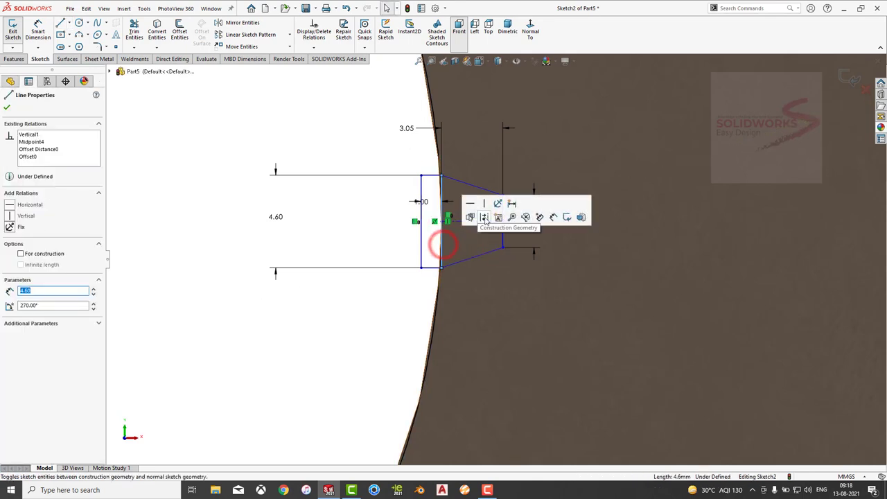
{"action": "left_click", "coordinate": [484, 218]}
{"action": "left_click", "coordinate": [134, 31]}
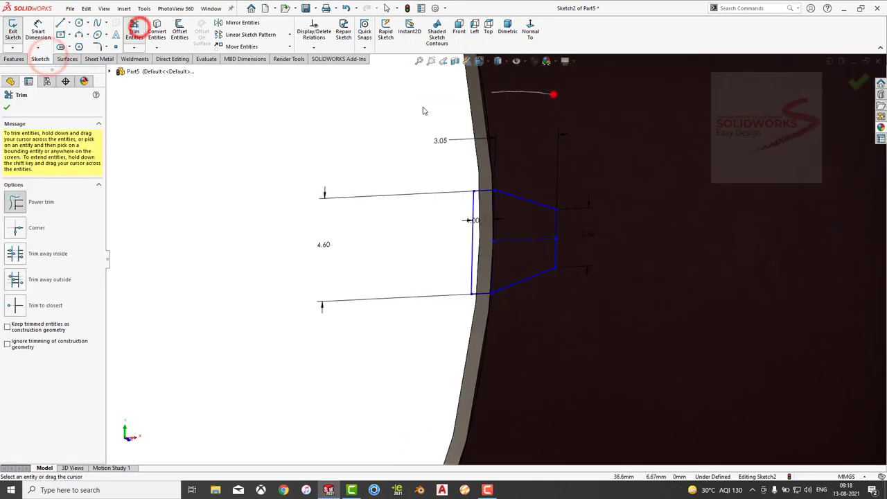
Cut the strip and trapezoid regions Through All in both directions, forming the notch Cut-Extrude1
{"action": "left_click", "coordinate": [14, 58]}
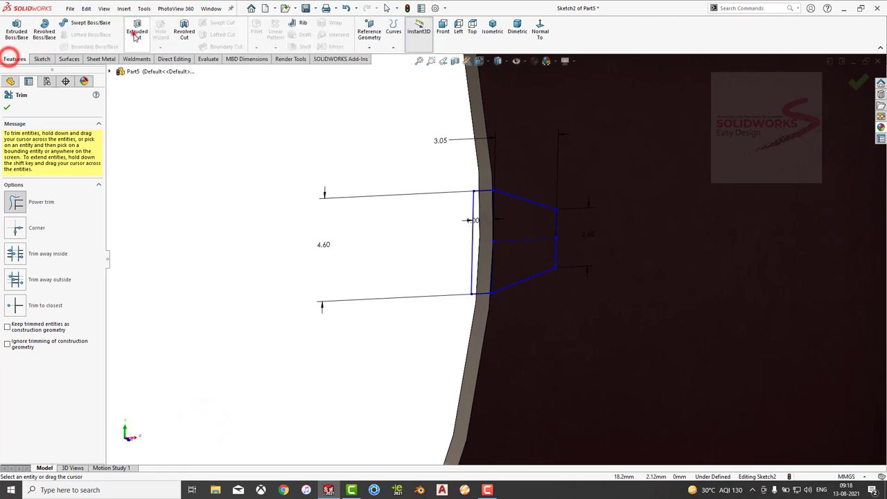
{"action": "left_click", "coordinate": [137, 32]}
{"action": "left_click", "coordinate": [479, 257]}
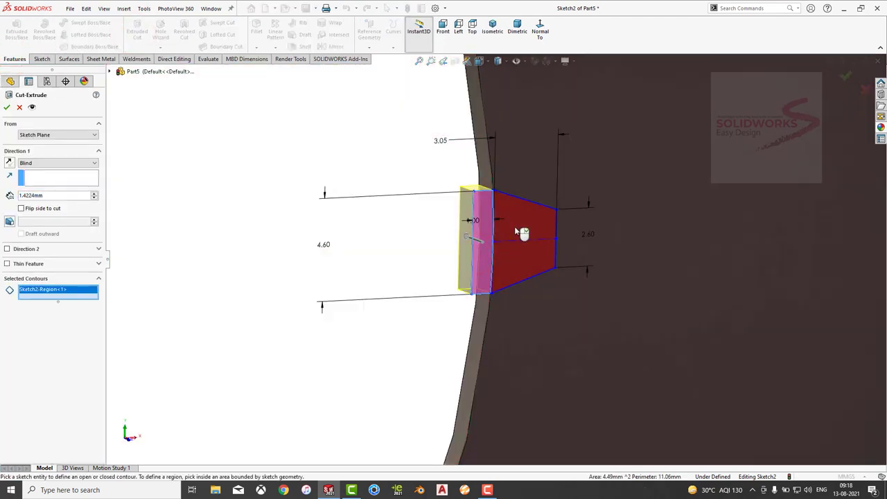
{"action": "left_click", "coordinate": [514, 226]}
{"action": "left_click", "coordinate": [56, 162]}
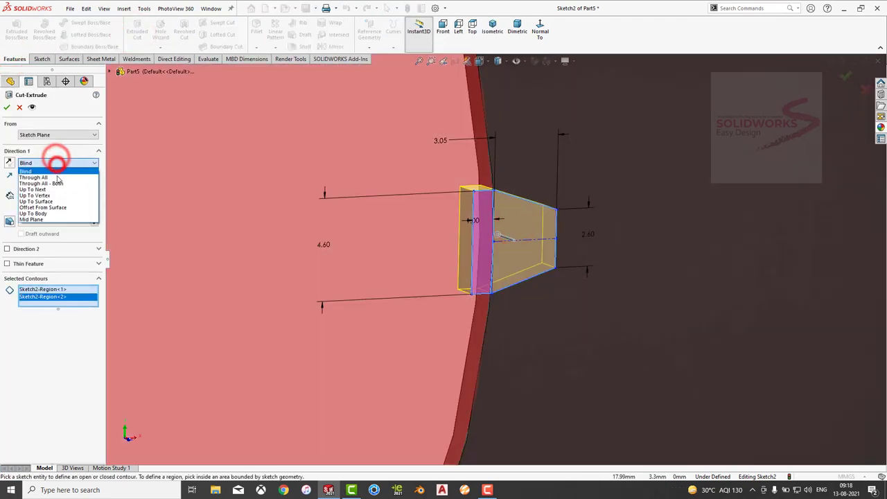
{"action": "left_click", "coordinate": [56, 182]}
{"action": "left_click", "coordinate": [7, 108]}
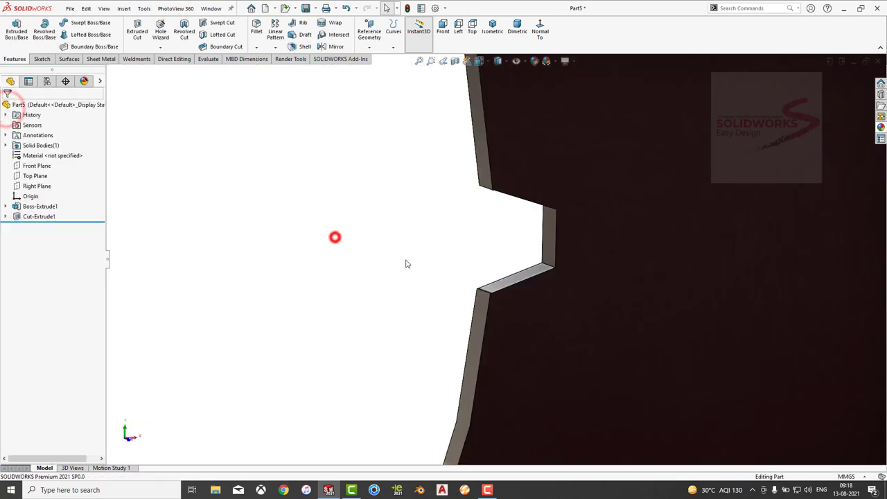
{"action": "scroll", "coordinate": [337, 236], "scroll_direction": "up", "scroll_amount": 5}
{"action": "middle_click_drag", "start_coordinate": [337, 236], "coordinate": [217, 249]}
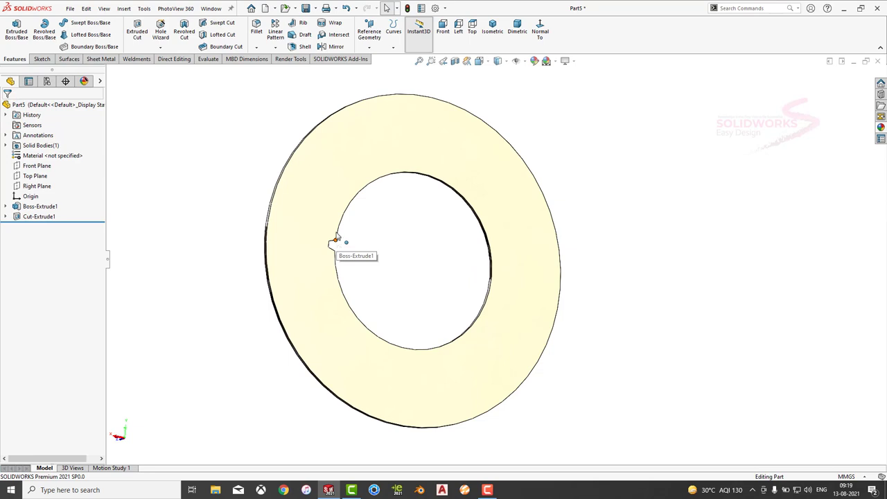
{"action": "scroll", "coordinate": [331, 239], "scroll_direction": "down", "scroll_amount": 3}
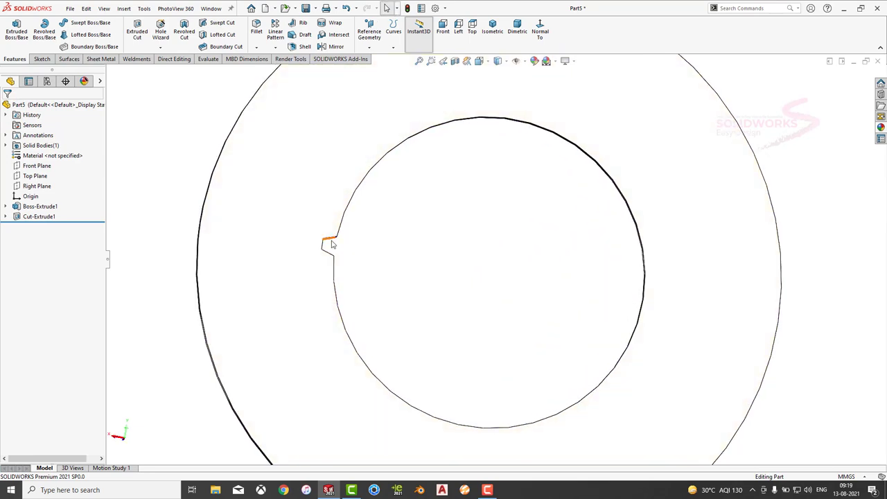
{"action": "scroll", "coordinate": [331, 243], "scroll_direction": "down", "scroll_amount": 5}
Round the four keyway notch corner edges with a 0.2 mm fillet and zoom to fit
{"action": "left_click", "coordinate": [256, 26]}
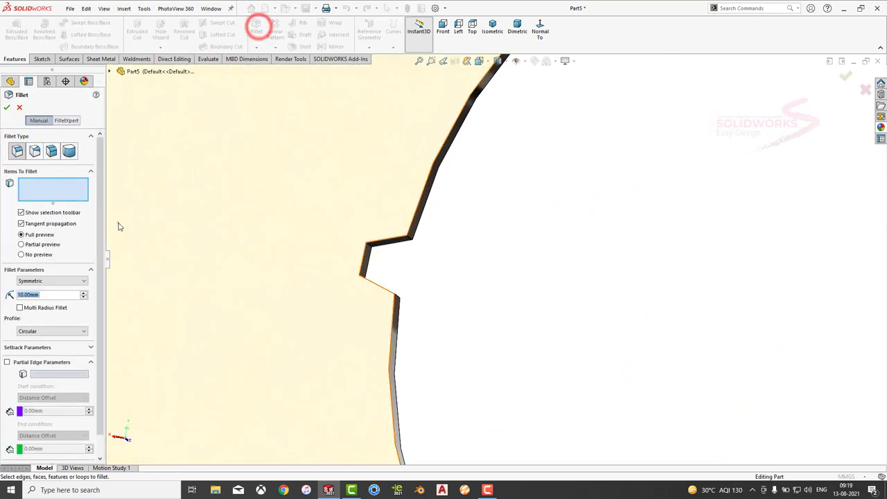
{"action": "scroll", "coordinate": [343, 246], "scroll_direction": "down", "scroll_amount": 3}
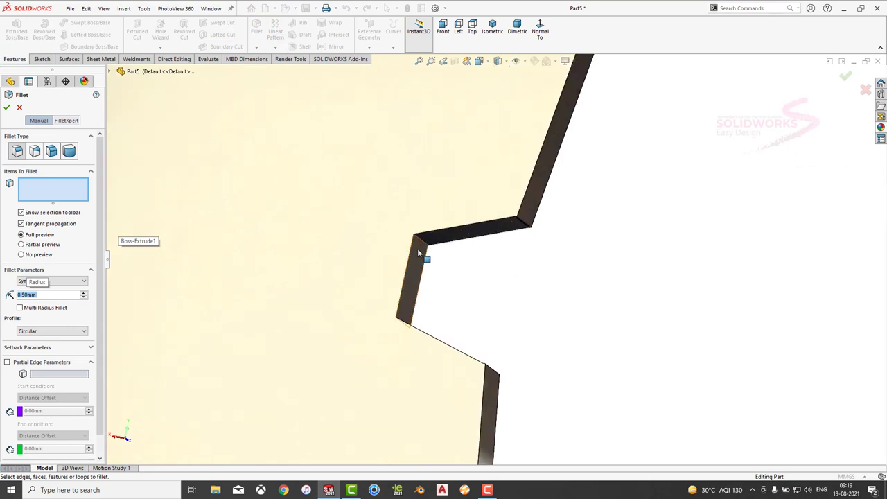
{"action": "left_click", "coordinate": [421, 243]}
{"action": "type", "text": "0.2"}
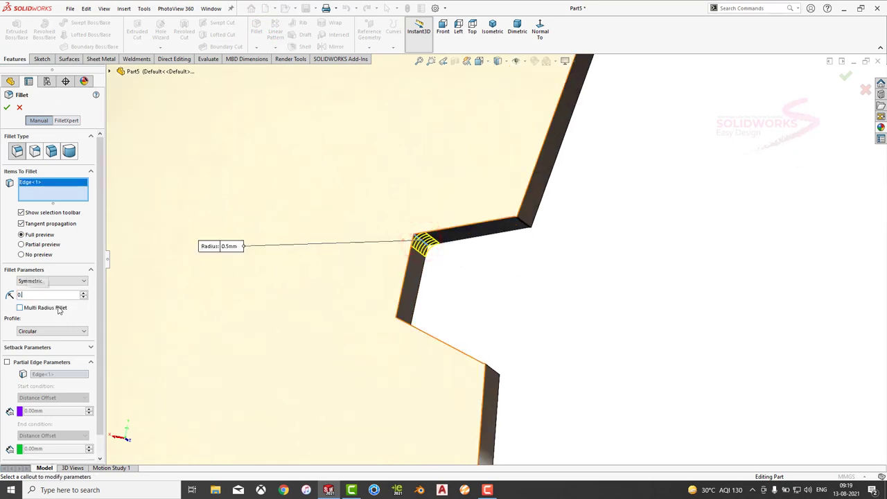
{"action": "key", "text": "Return"}
{"action": "middle_click_drag", "start_coordinate": [345, 301], "coordinate": [307, 333]}
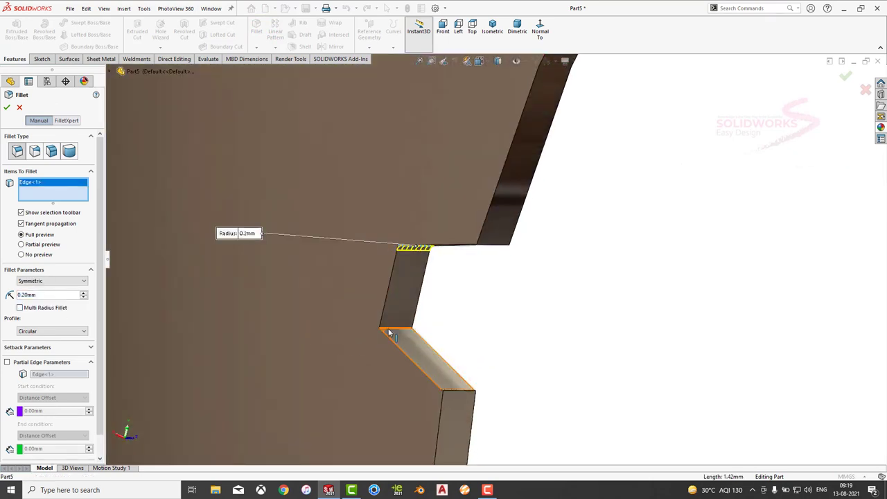
{"action": "left_click", "coordinate": [395, 327]}
{"action": "left_click", "coordinate": [486, 245]}
{"action": "left_click", "coordinate": [461, 391]}
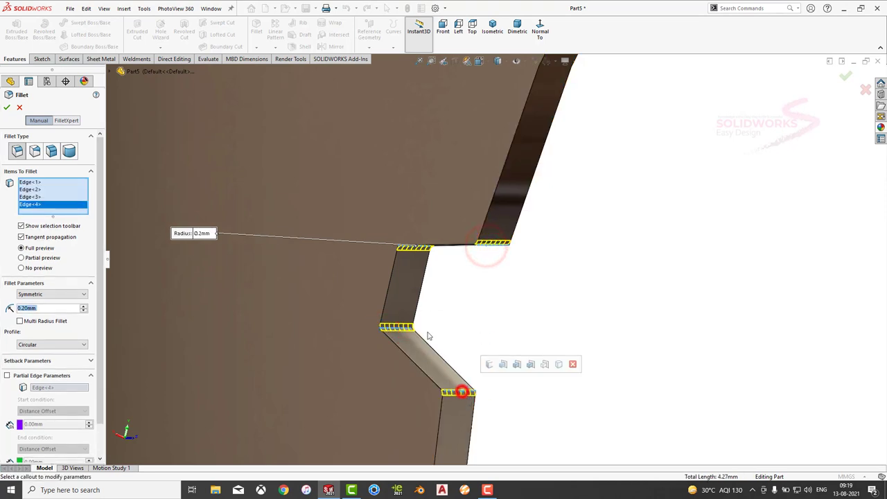
{"action": "left_click", "coordinate": [7, 107]}
{"action": "key", "text": "f"}
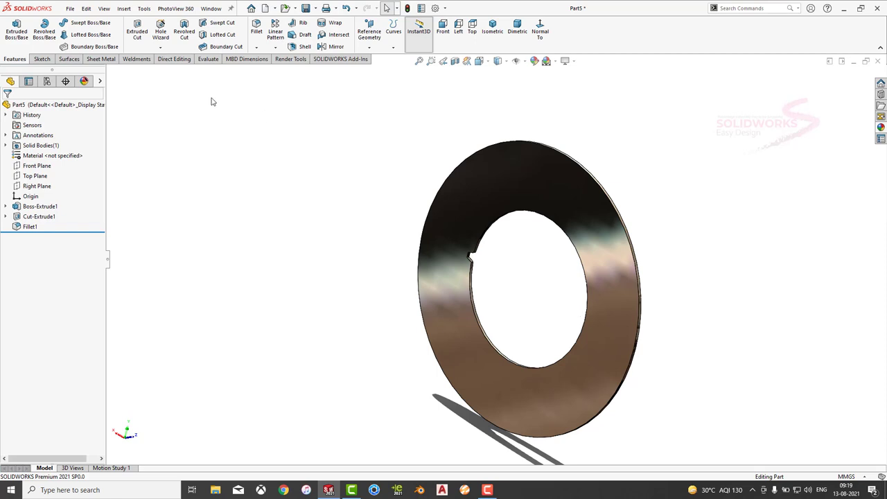
Circularly pattern Cut-Extrude1 and Fillet1 30 times around the disc's outer edge as CirPattern1
{"action": "left_click", "coordinate": [274, 50]}
{"action": "left_click", "coordinate": [295, 77]}
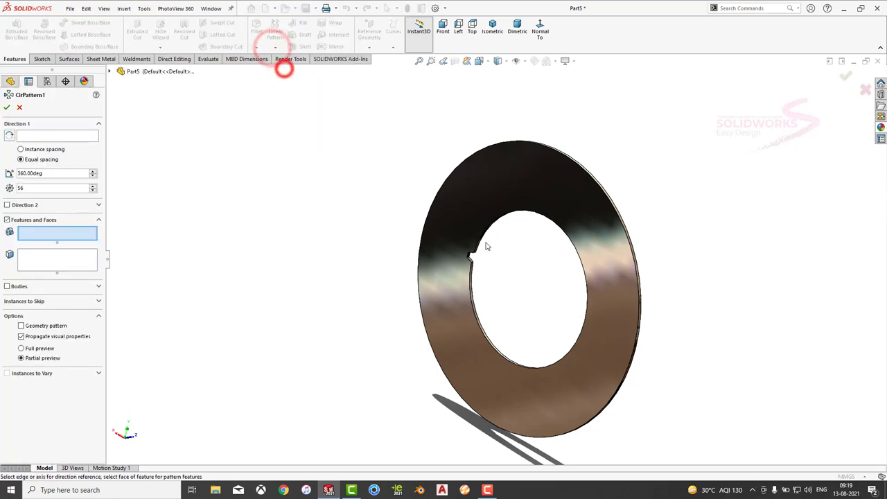
{"action": "left_click", "coordinate": [68, 139]}
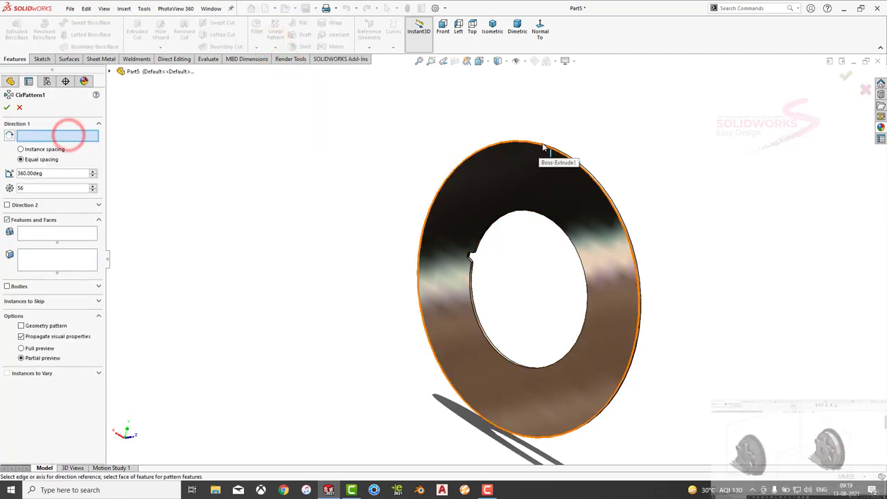
{"action": "left_click", "coordinate": [542, 143]}
{"action": "left_click", "coordinate": [72, 235]}
{"action": "left_click", "coordinate": [109, 72]}
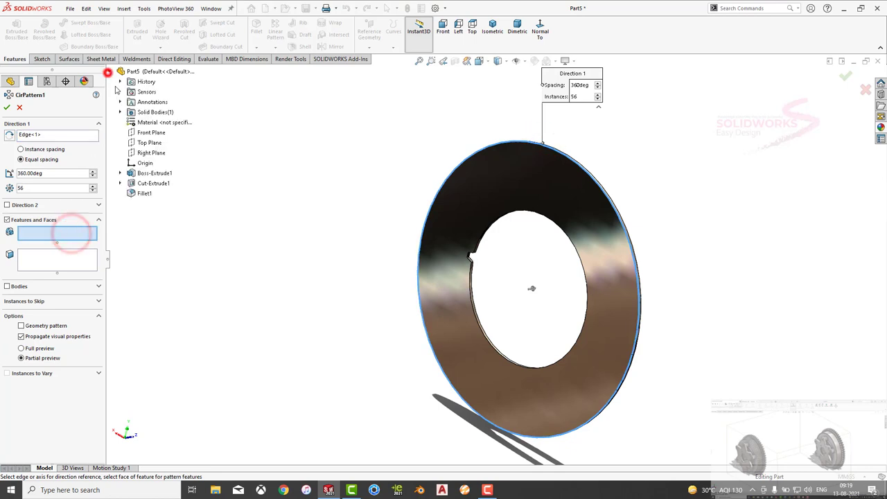
{"action": "left_click", "coordinate": [153, 183]}
{"action": "left_click", "coordinate": [144, 193]}
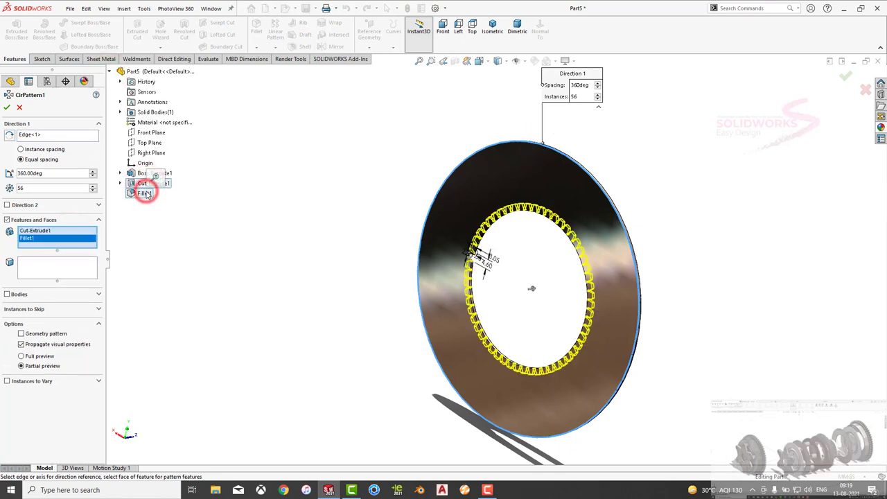
{"action": "double_click", "coordinate": [62, 186]}
{"action": "type", "text": "30"}
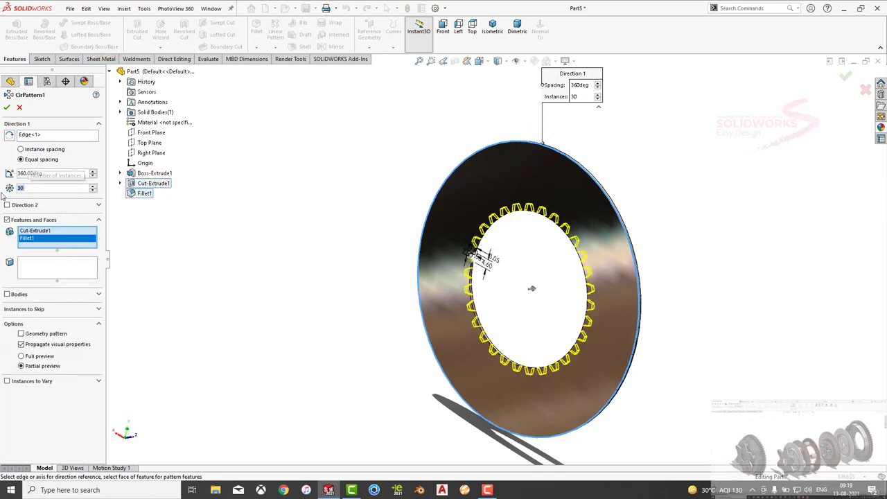
{"action": "key", "text": "Return"}
{"action": "left_click", "coordinate": [341, 250]}
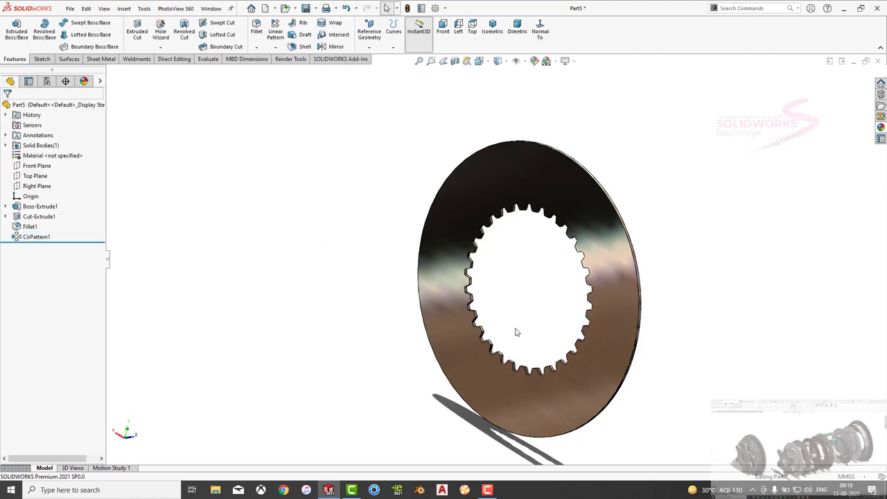
Start a sketch on the disc's front face and draw an origin-centred Ø134.13 circle
{"action": "left_click", "coordinate": [610, 237]}
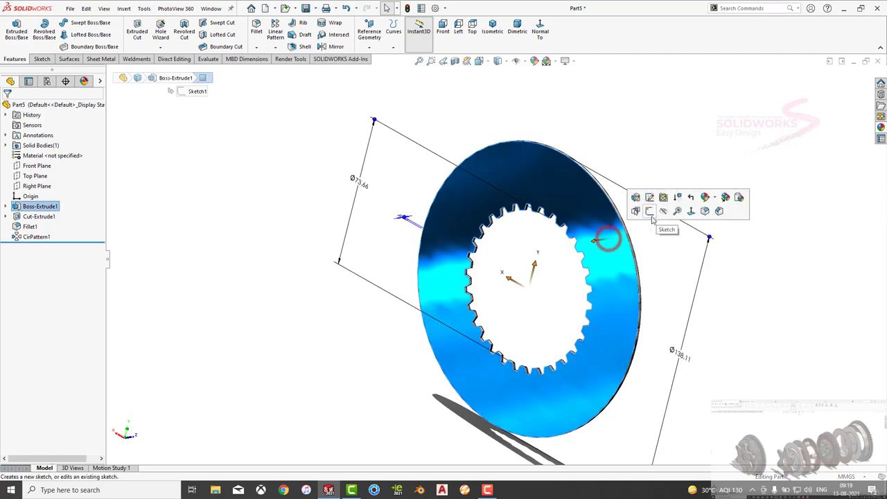
{"action": "left_click", "coordinate": [650, 214]}
{"action": "left_click", "coordinate": [528, 31]}
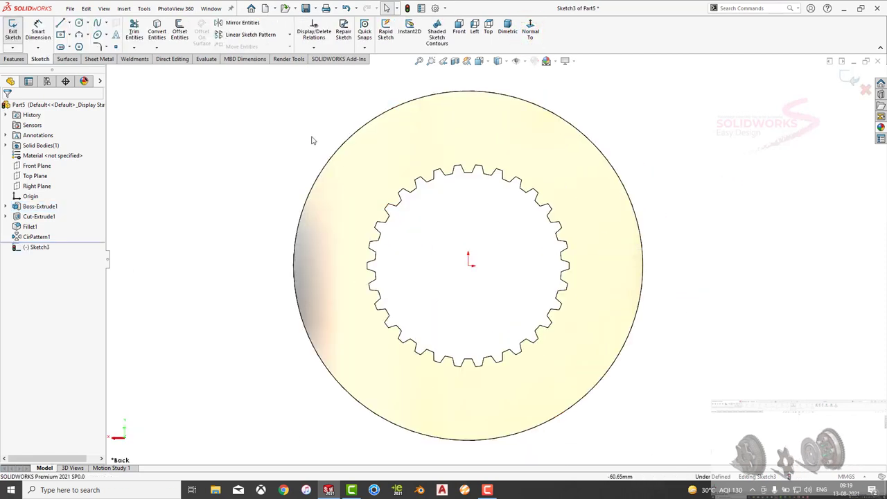
{"action": "left_click", "coordinate": [79, 23]}
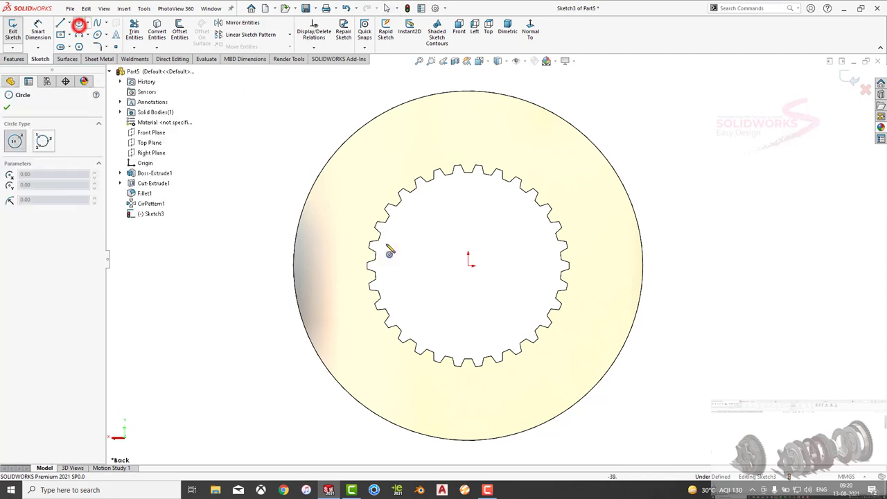
{"action": "left_click", "coordinate": [468, 262]}
{"action": "left_click", "coordinate": [470, 112]}
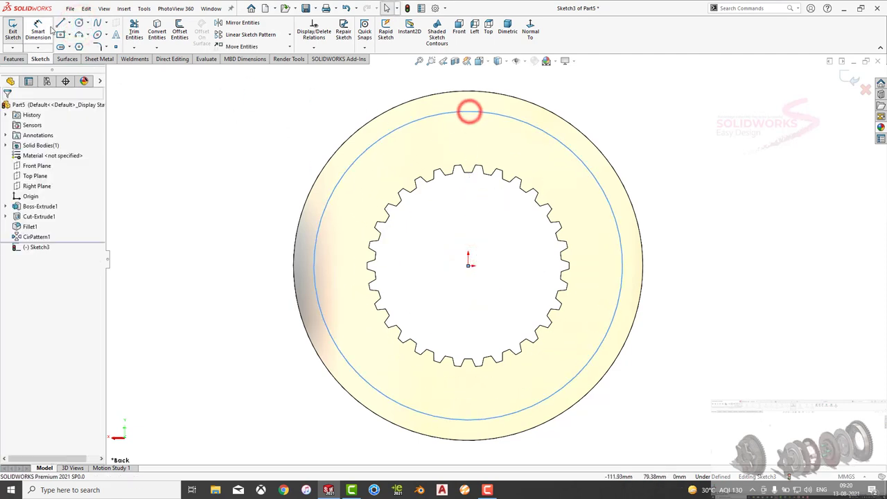
{"action": "left_click", "coordinate": [39, 31]}
{"action": "left_click", "coordinate": [542, 129]}
{"action": "left_click", "coordinate": [702, 240]}
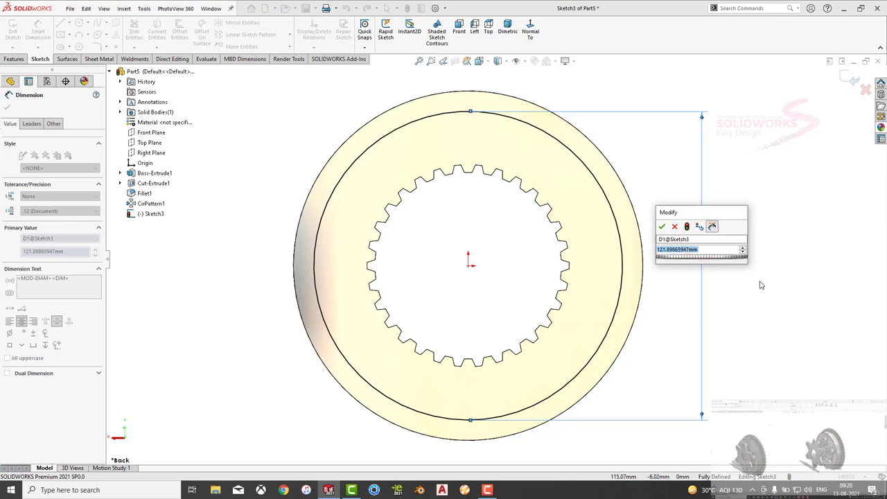
{"action": "type", "text": "134"}
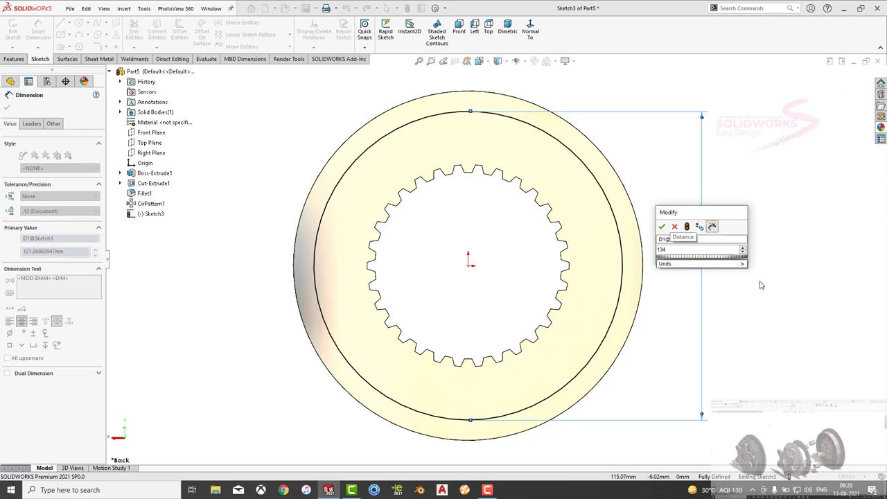
{"action": "type", "text": ".13"}
{"action": "key", "text": "Return"}
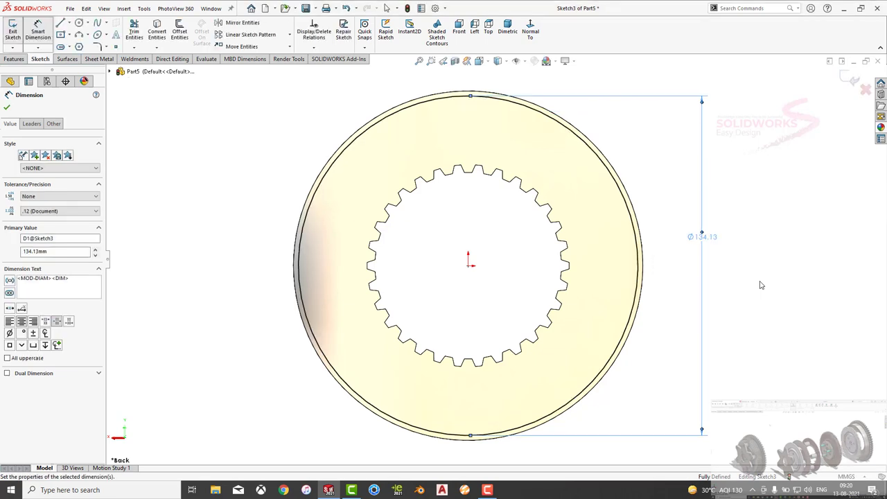
{"action": "key", "text": "Escape"}
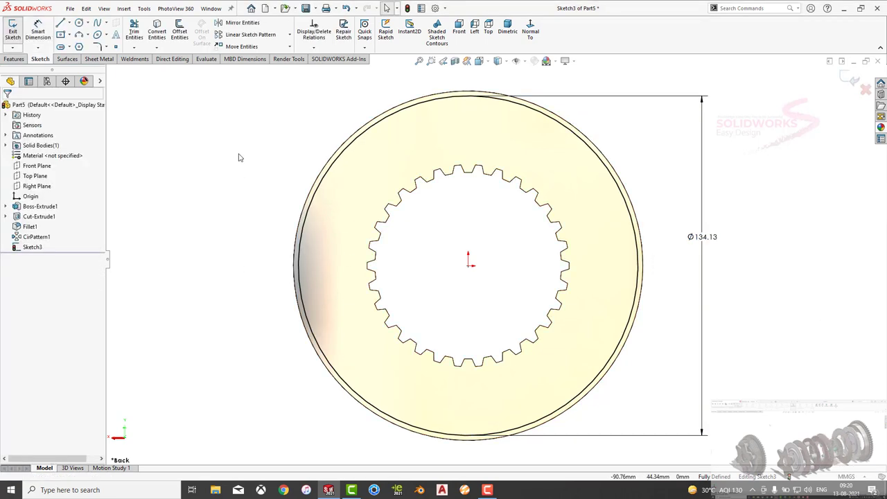
Add a second origin-centred circle dimensioned to Ø92
{"action": "left_click", "coordinate": [78, 24]}
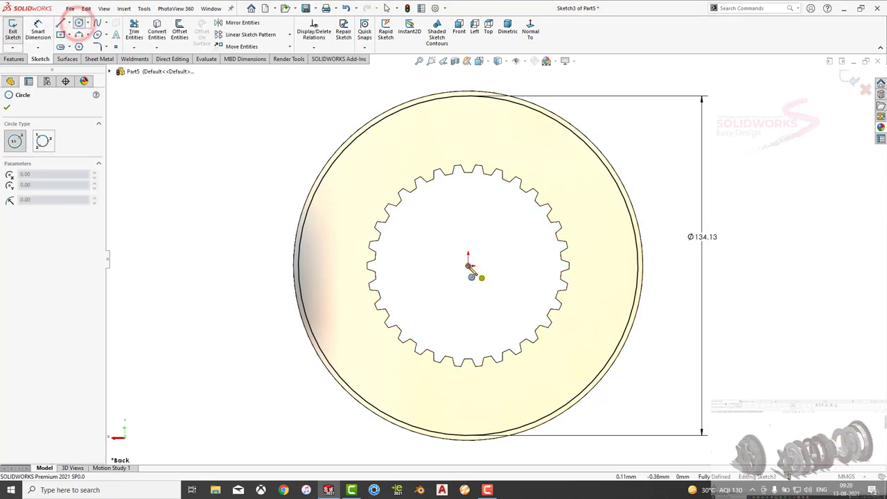
{"action": "left_click", "coordinate": [469, 265]}
{"action": "left_click", "coordinate": [469, 132]}
{"action": "key", "text": "Escape"}
{"action": "left_click", "coordinate": [39, 31]}
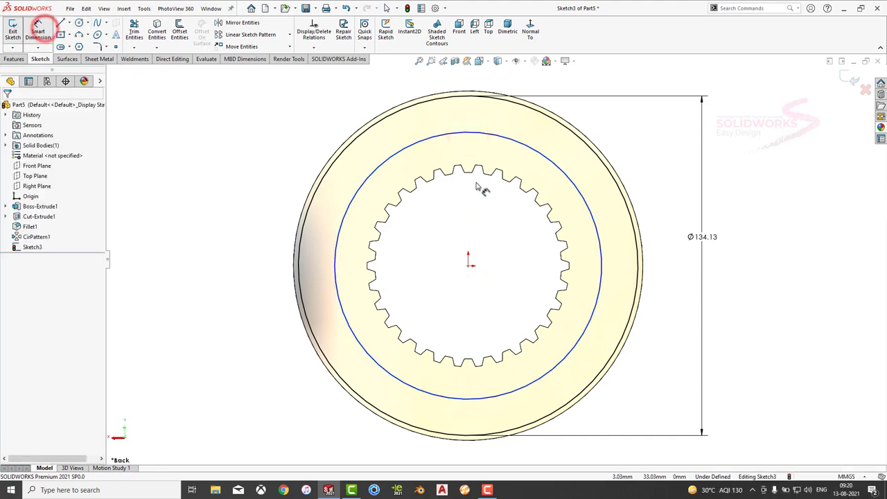
{"action": "left_click", "coordinate": [475, 132]}
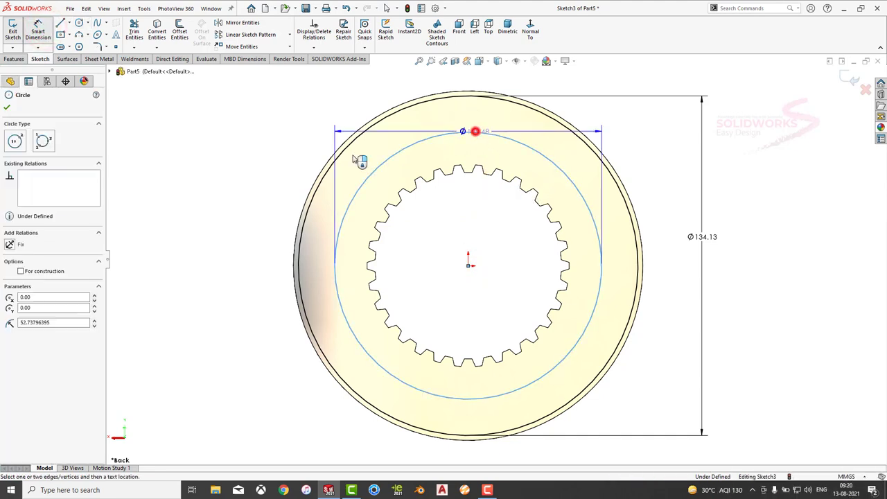
{"action": "left_click", "coordinate": [264, 328]}
{"action": "type", "text": "92"}
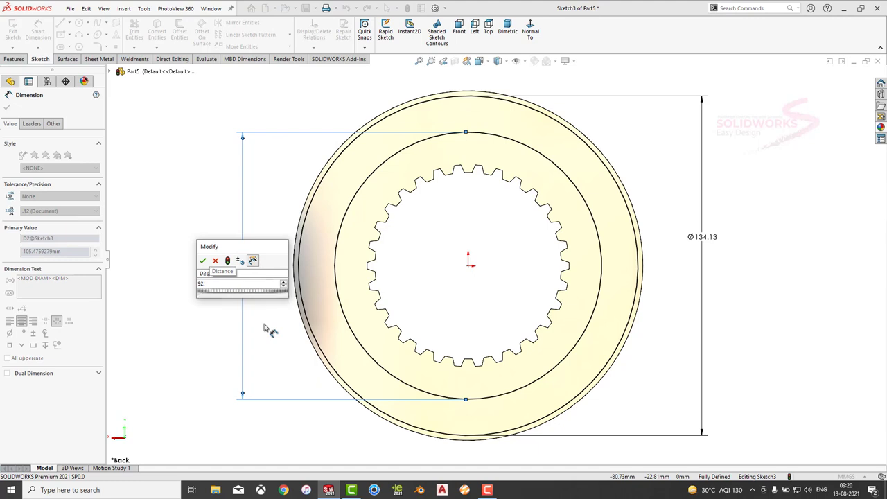
{"action": "key", "text": "Return"}
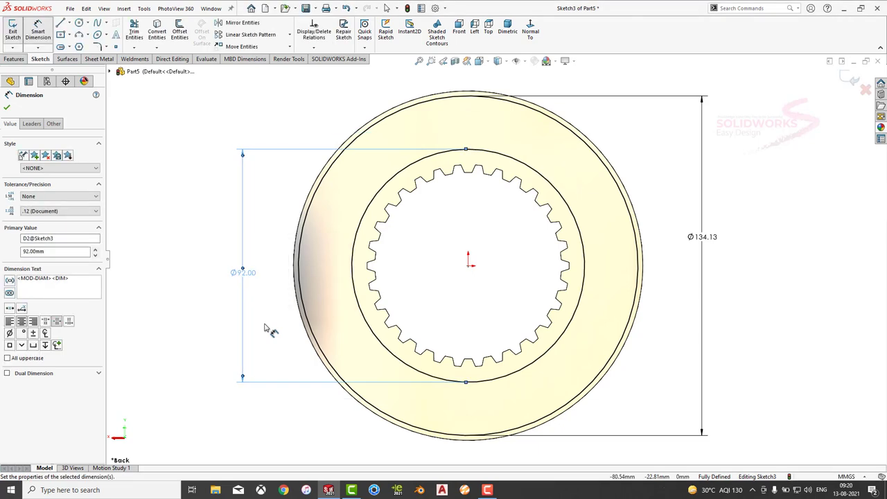
{"action": "key", "text": "Escape"}
Draw a vertical centerline from the origin up to the outer rim
{"action": "left_click", "coordinate": [67, 25]}
{"action": "left_click", "coordinate": [75, 36]}
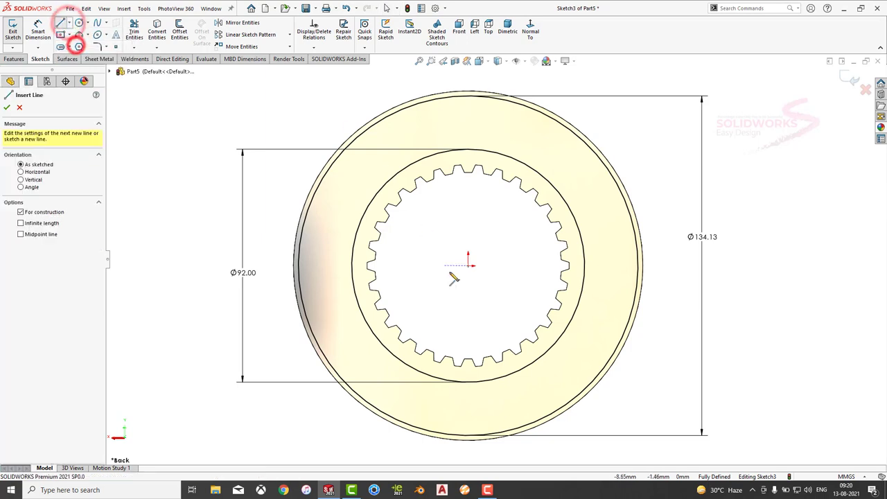
{"action": "left_click", "coordinate": [468, 266]}
{"action": "double_click", "coordinate": [468, 75]}
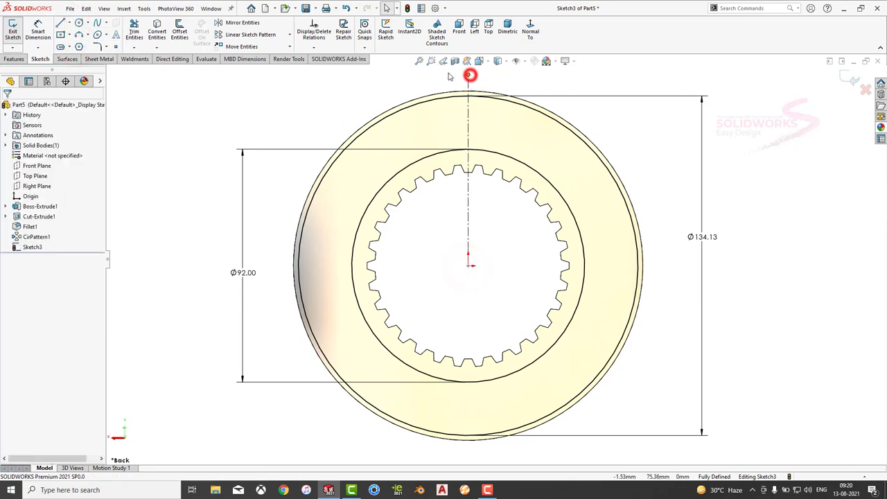
Offset the centerline bi-directionally into two parallel lines
{"action": "left_click", "coordinate": [180, 32]}
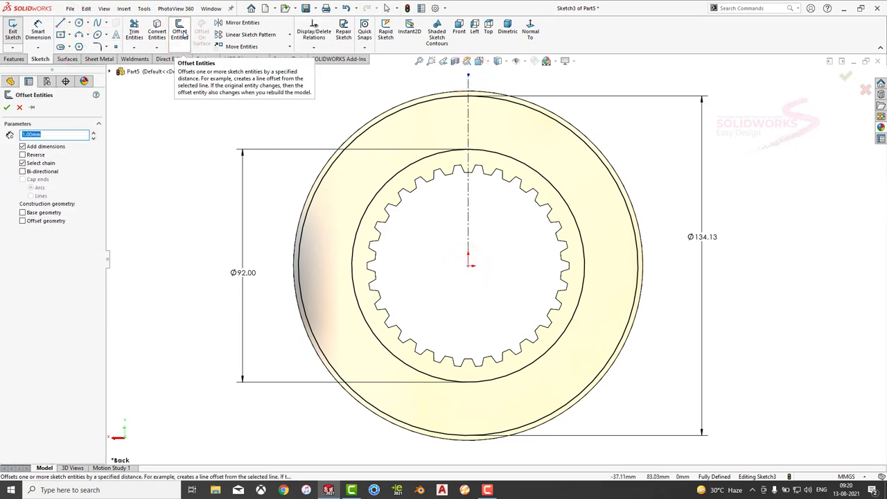
{"action": "left_click", "coordinate": [467, 129]}
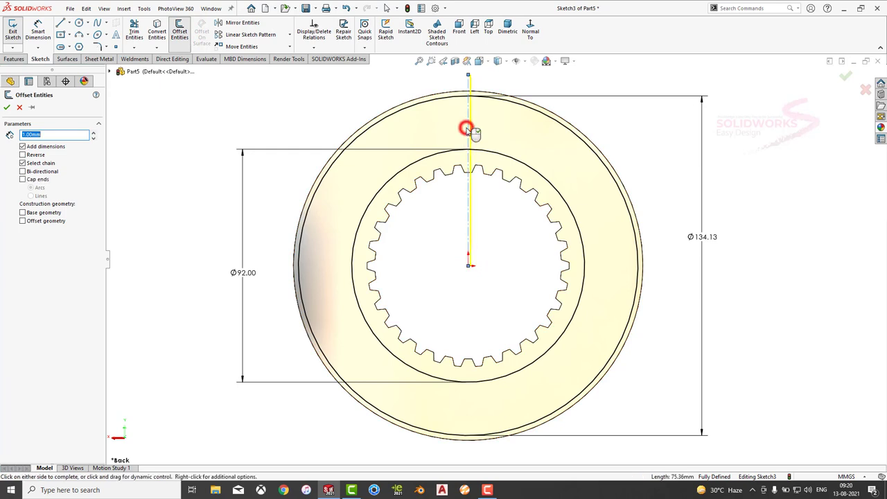
{"action": "left_click", "coordinate": [58, 173]}
{"action": "left_click", "coordinate": [57, 133]}
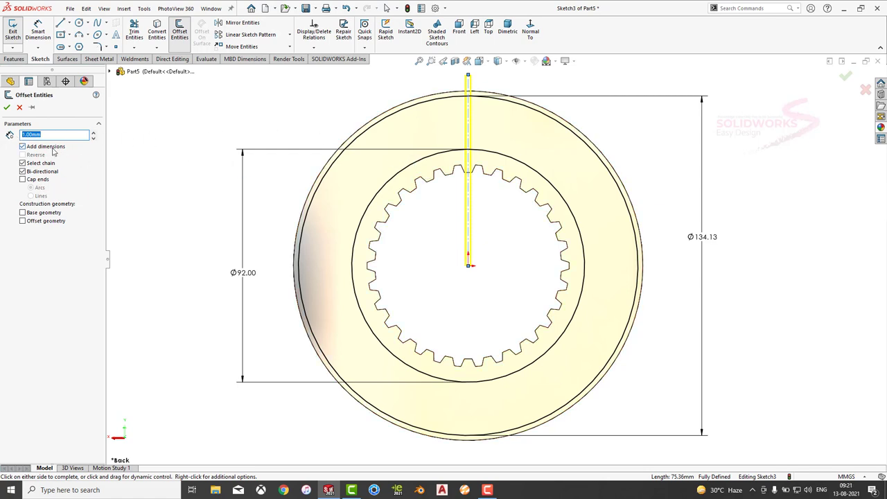
{"action": "left_click", "coordinate": [7, 108]}
Zoom out and back in to inspect the offset lines, leaving trim unused
{"action": "left_click", "coordinate": [134, 31]}
{"action": "scroll", "coordinate": [472, 93], "scroll_direction": "down", "scroll_amount": 5}
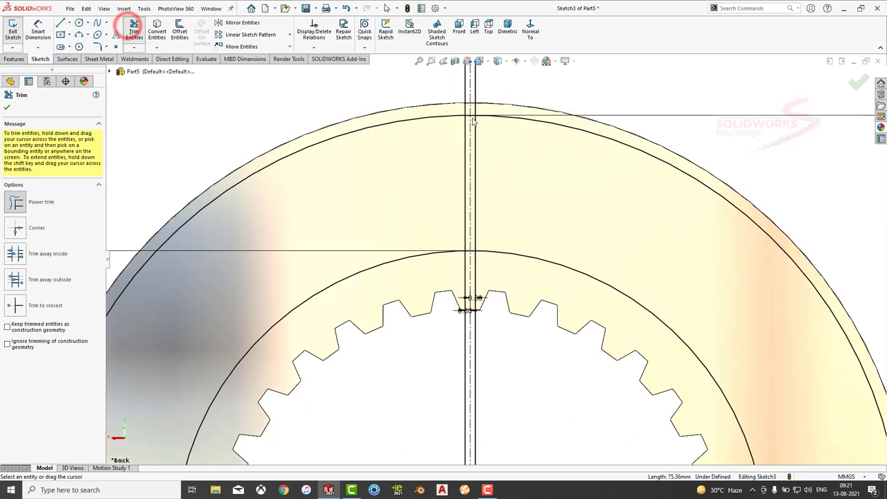
{"action": "scroll", "coordinate": [474, 121], "scroll_direction": "down", "scroll_amount": 3}
{"action": "scroll", "coordinate": [457, 149], "scroll_direction": "down", "scroll_amount": 2}
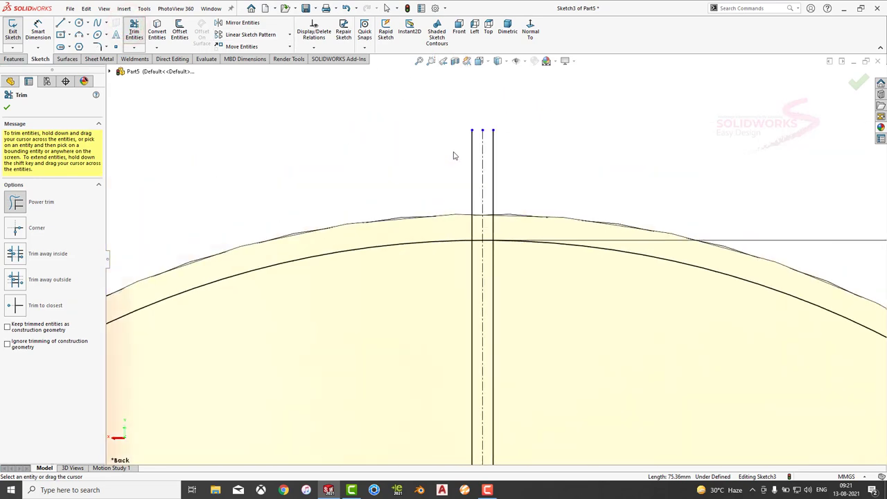
{"action": "scroll", "coordinate": [508, 266], "scroll_direction": "up", "scroll_amount": 3}
{"action": "scroll", "coordinate": [509, 277], "scroll_direction": "up", "scroll_amount": 2}
{"action": "scroll", "coordinate": [506, 269], "scroll_direction": "up", "scroll_amount": 3}
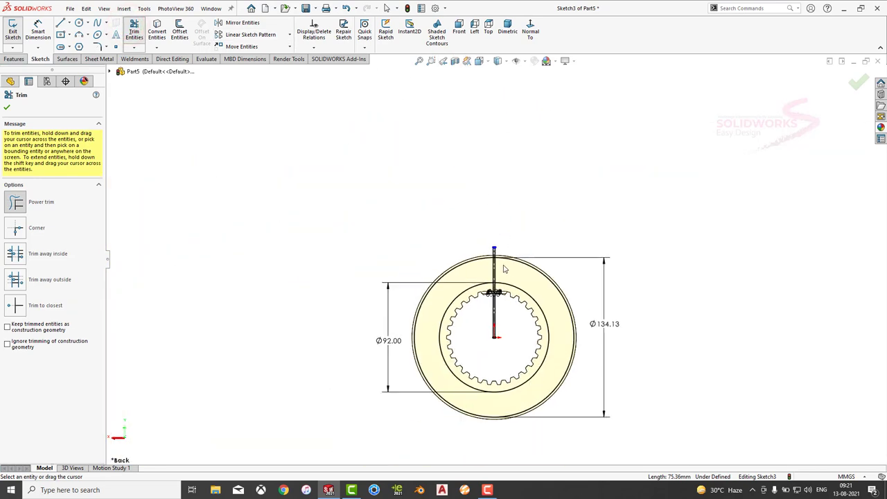
{"action": "key", "text": "Escape"}
Circularly pattern both offset lines around the origin, 4 instances over 360°
{"action": "left_click", "coordinate": [289, 34]}
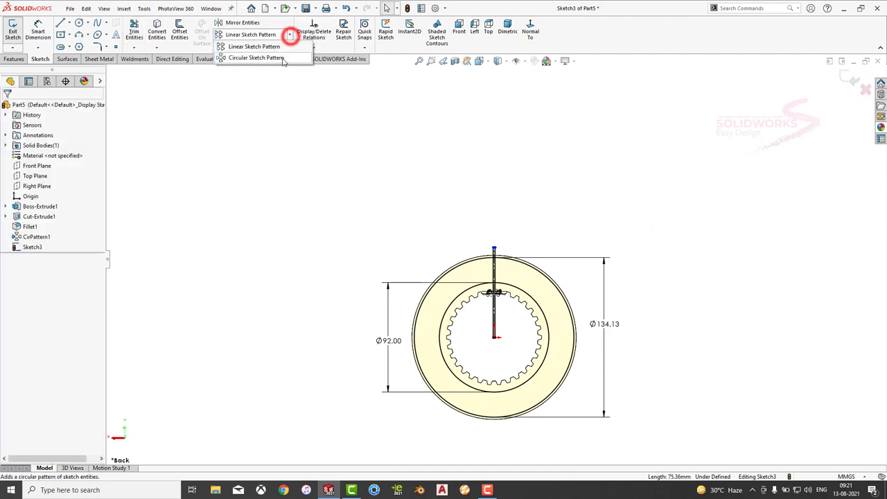
{"action": "left_click", "coordinate": [283, 59]}
{"action": "scroll", "coordinate": [523, 376], "scroll_direction": "down", "scroll_amount": 2}
{"action": "scroll", "coordinate": [523, 376], "scroll_direction": "down", "scroll_amount": 1}
{"action": "left_click", "coordinate": [78, 295]}
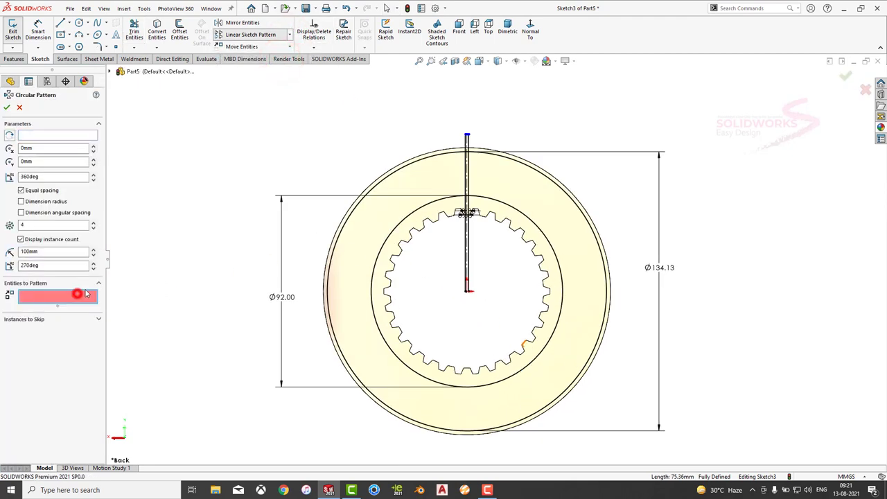
{"action": "left_click", "coordinate": [475, 110]}
{"action": "left_click", "coordinate": [465, 141]}
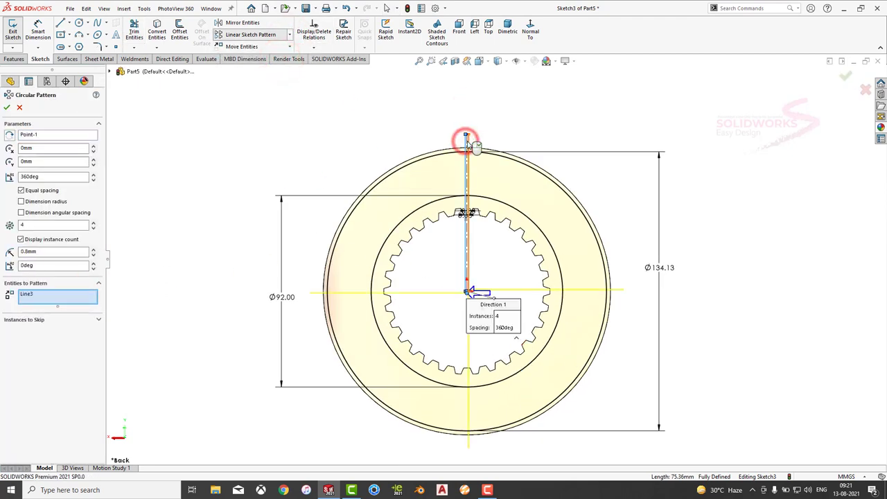
{"action": "left_click", "coordinate": [467, 142]}
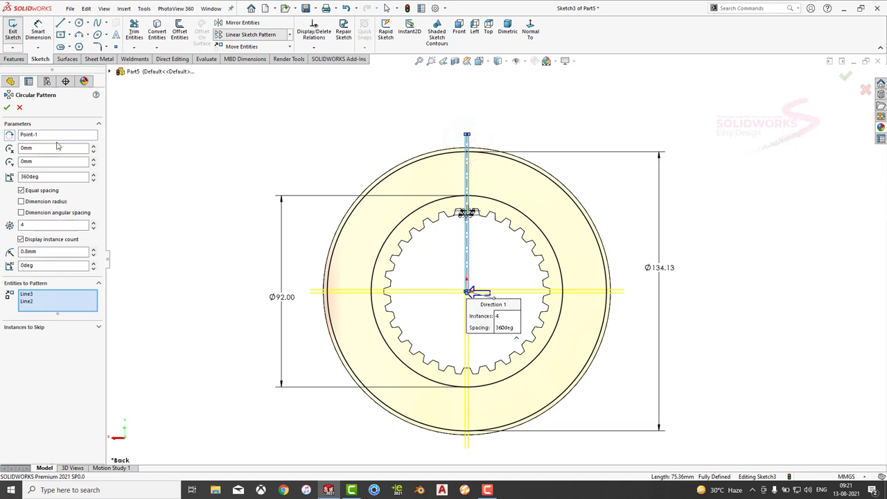
{"action": "left_click", "coordinate": [7, 108]}
Trim the top line pair's ends past the ring and the arc between them
{"action": "left_click", "coordinate": [133, 31]}
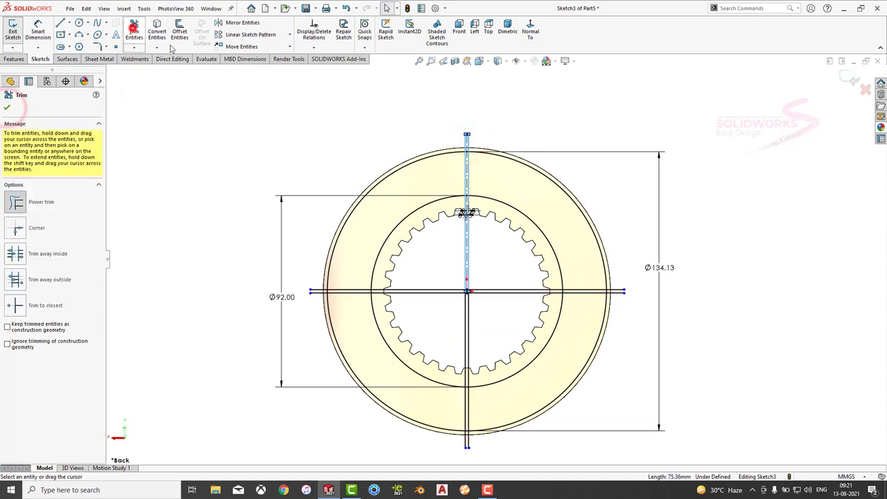
{"action": "scroll", "coordinate": [457, 173], "scroll_direction": "down", "scroll_amount": 5}
{"action": "scroll", "coordinate": [445, 189], "scroll_direction": "down", "scroll_amount": 2}
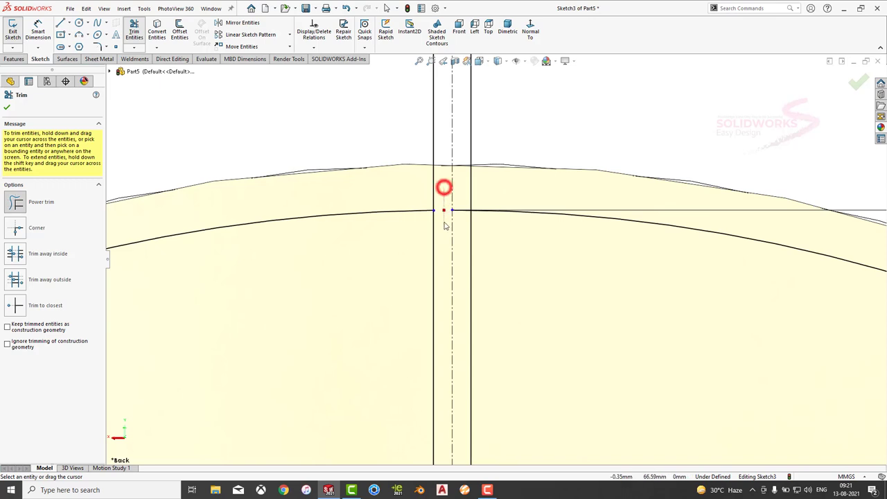
{"action": "left_click_drag", "start_coordinate": [446, 226], "coordinate": [467, 194]}
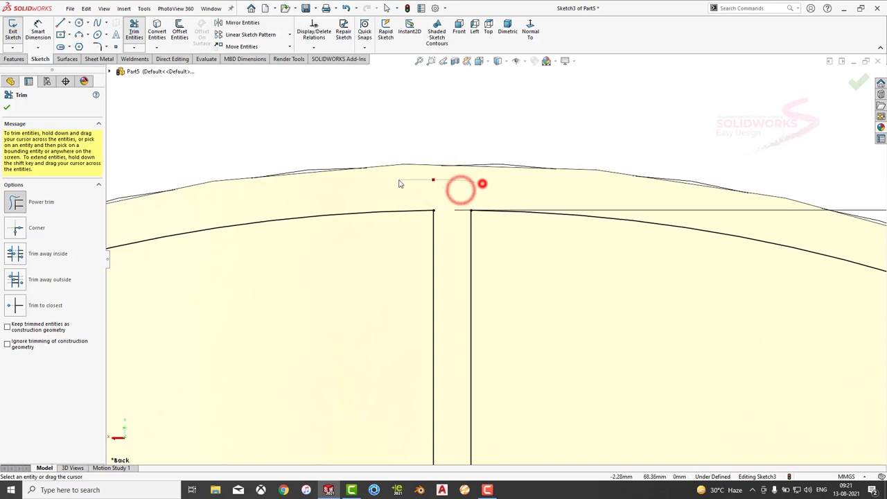
{"action": "left_click", "coordinate": [483, 184]}
{"action": "left_click", "coordinate": [504, 265]}
{"action": "scroll", "coordinate": [504, 264], "scroll_direction": "up", "scroll_amount": 2}
{"action": "scroll", "coordinate": [463, 240], "scroll_direction": "up", "scroll_amount": 2}
{"action": "scroll", "coordinate": [463, 240], "scroll_direction": "down", "scroll_amount": 2}
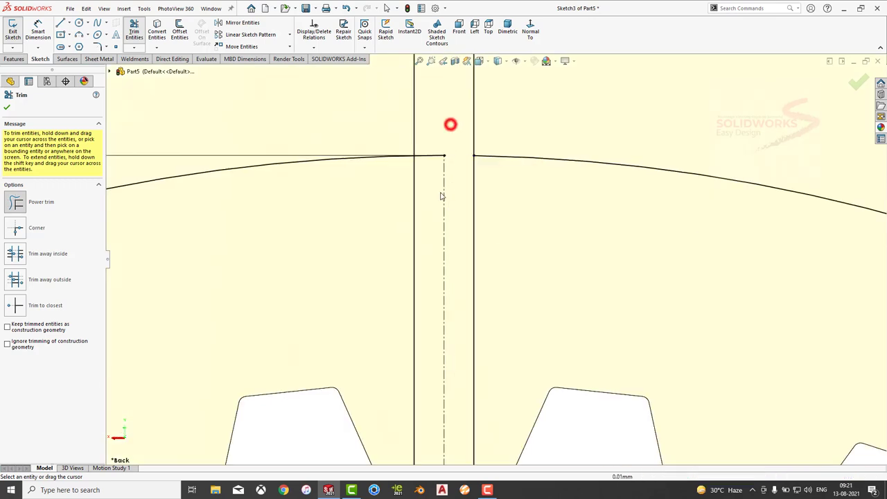
{"action": "scroll", "coordinate": [450, 231], "scroll_direction": "up", "scroll_amount": 3}
{"action": "scroll", "coordinate": [448, 261], "scroll_direction": "up", "scroll_amount": 3}
{"action": "scroll", "coordinate": [457, 256], "scroll_direction": "down", "scroll_amount": 3}
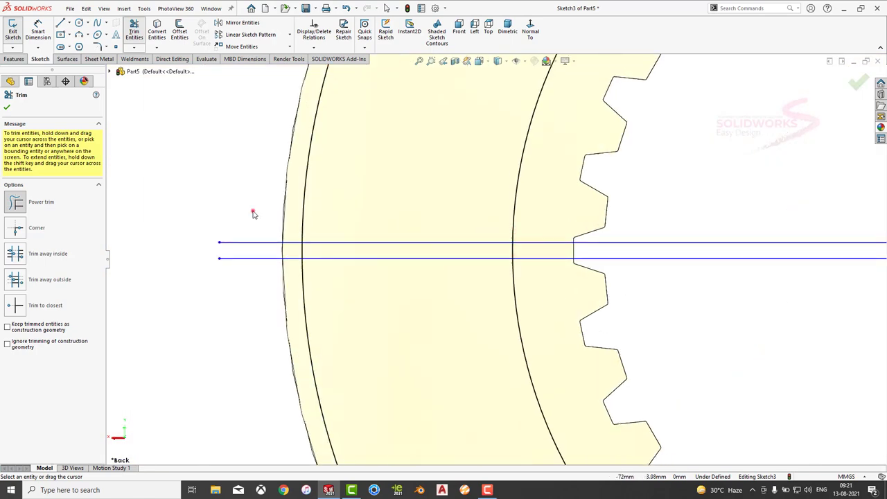
Trim the left and right line ends outside the ring and leftover horizontal pieces
{"action": "left_click_drag", "start_coordinate": [252, 212], "coordinate": [303, 253]}
{"action": "scroll", "coordinate": [303, 253], "scroll_direction": "up", "scroll_amount": 1}
{"action": "left_click", "coordinate": [318, 254]}
{"action": "left_click", "coordinate": [772, 260]}
{"action": "scroll", "coordinate": [699, 291], "scroll_direction": "up", "scroll_amount": 3}
{"action": "scroll", "coordinate": [699, 291], "scroll_direction": "down", "scroll_amount": 5}
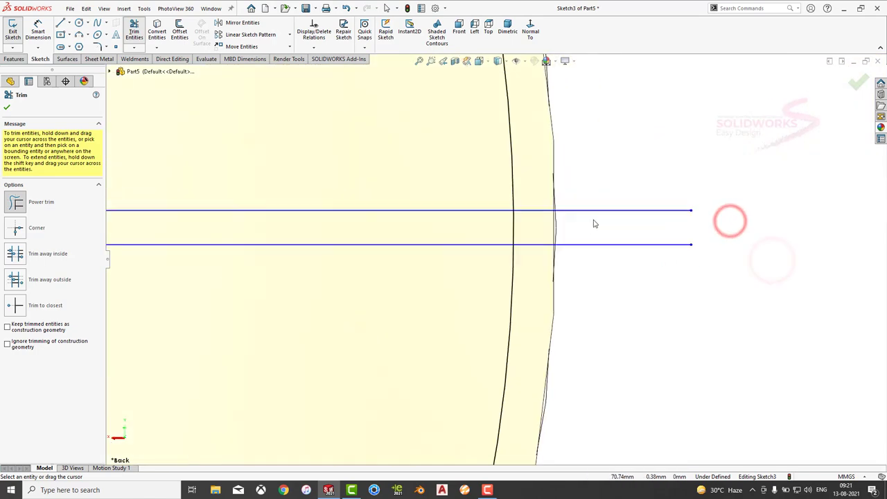
{"action": "left_click_drag", "start_coordinate": [592, 222], "coordinate": [487, 250]}
{"action": "key", "text": "ctrl+z"}
{"action": "left_click", "coordinate": [564, 234]}
{"action": "key", "text": "t"}
{"action": "left_click_drag", "start_coordinate": [564, 229], "coordinate": [564, 224]}
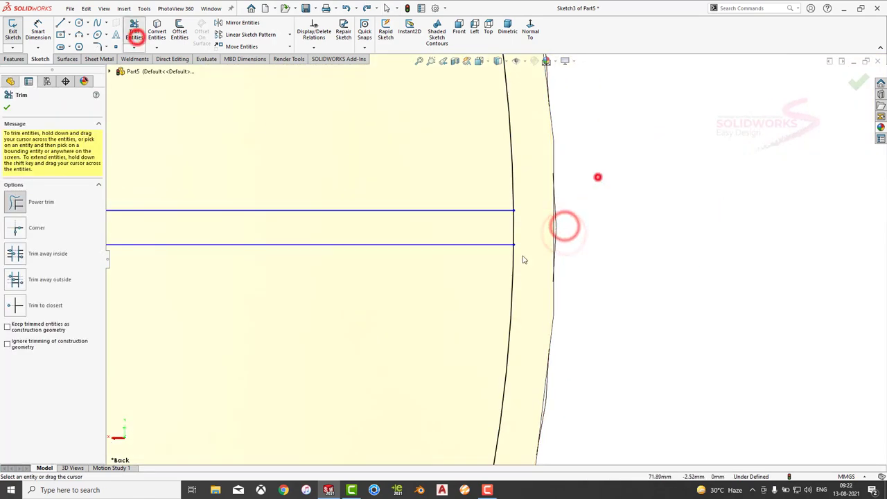
{"action": "scroll", "coordinate": [540, 227], "scroll_direction": "up", "scroll_amount": 3}
{"action": "scroll", "coordinate": [520, 227], "scroll_direction": "down", "scroll_amount": 2}
{"action": "scroll", "coordinate": [499, 236], "scroll_direction": "up", "scroll_amount": 2}
{"action": "scroll", "coordinate": [499, 240], "scroll_direction": "down", "scroll_amount": 2}
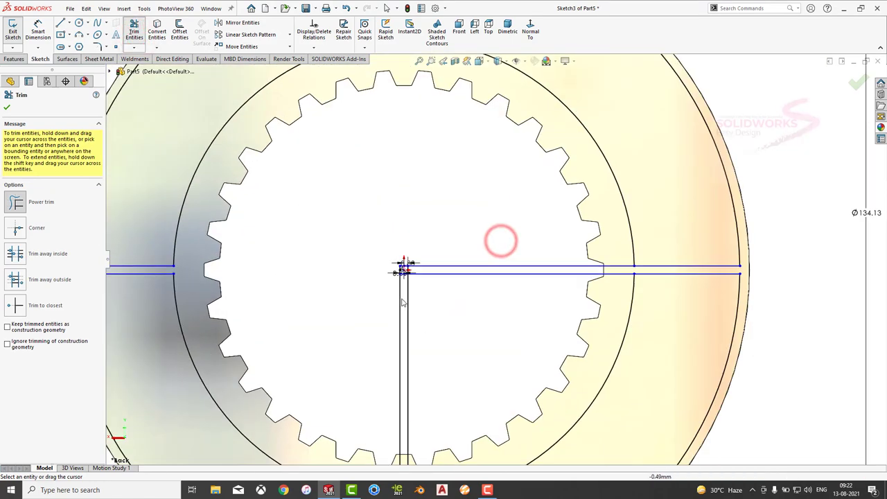
{"action": "scroll", "coordinate": [491, 336], "scroll_direction": "down", "scroll_amount": 3}
{"action": "scroll", "coordinate": [438, 367], "scroll_direction": "down", "scroll_amount": 1}
Trim the bottom line ends and pieces inside the bore, then select all and delete
{"action": "left_click", "coordinate": [400, 340]}
{"action": "left_click", "coordinate": [441, 366]}
{"action": "scroll", "coordinate": [487, 231], "scroll_direction": "up", "scroll_amount": 4}
{"action": "scroll", "coordinate": [487, 230], "scroll_direction": "down", "scroll_amount": 2}
{"action": "left_click", "coordinate": [496, 218]}
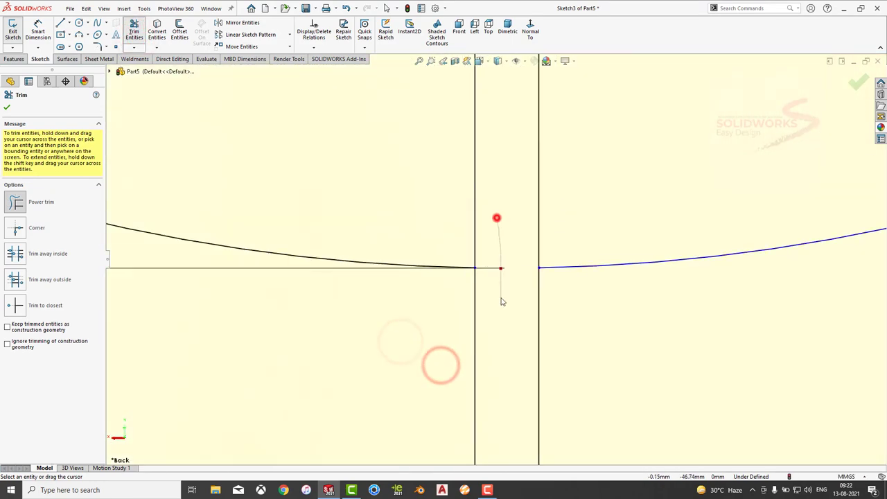
{"action": "scroll", "coordinate": [494, 218], "scroll_direction": "up", "scroll_amount": 2}
{"action": "left_click", "coordinate": [560, 196]}
{"action": "scroll", "coordinate": [559, 196], "scroll_direction": "up", "scroll_amount": 1}
{"action": "left_click", "coordinate": [471, 161]}
{"action": "scroll", "coordinate": [465, 230], "scroll_direction": "up", "scroll_amount": 2}
{"action": "key", "text": "Escape"}
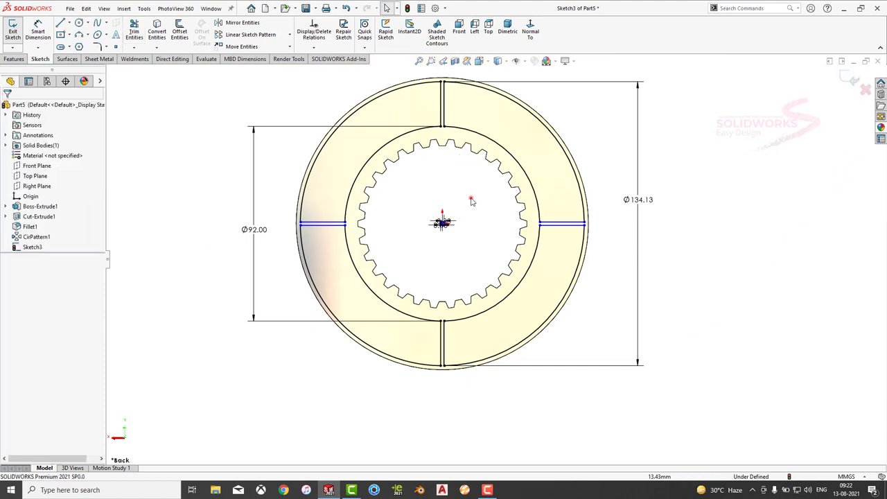
{"action": "key", "text": "ctrl+a"}
{"action": "key", "text": "Delete"}
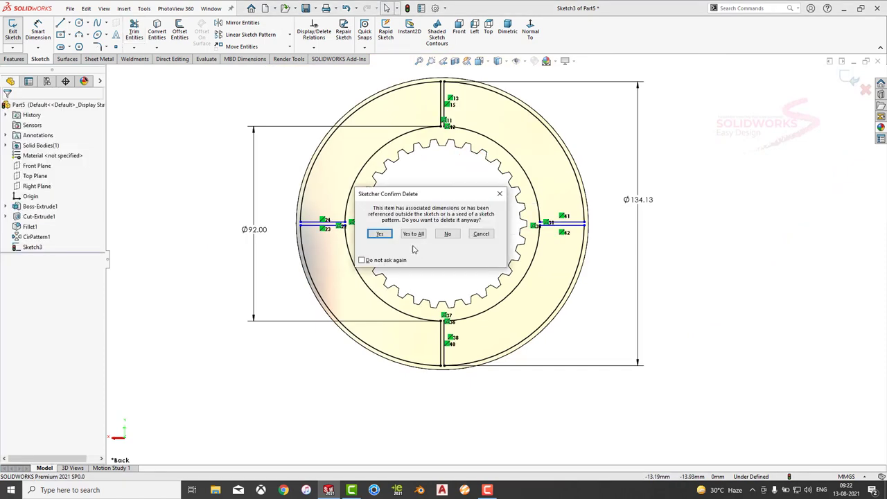
Keep the slot lines and round all slot corners with 2.00 mm sketch fillets
{"action": "left_click", "coordinate": [413, 233]}
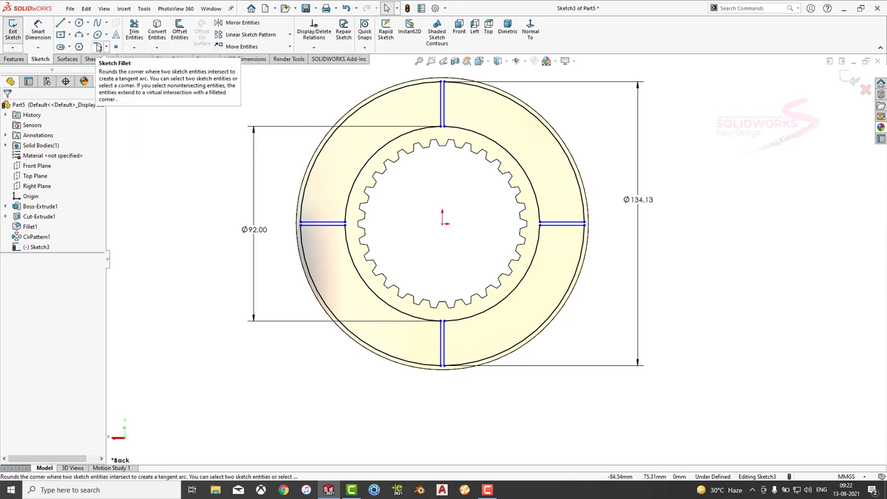
{"action": "left_click", "coordinate": [97, 46]}
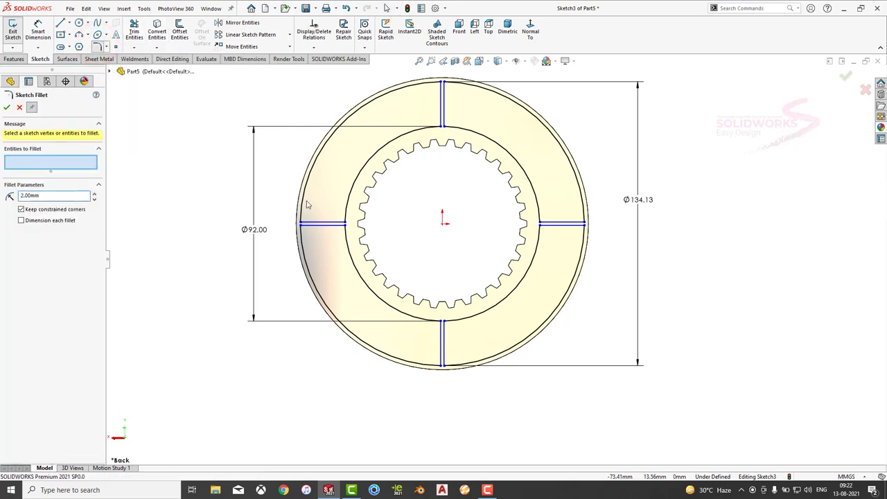
{"action": "left_click_drag", "start_coordinate": [392, 204], "coordinate": [277, 256]}
{"action": "left_click_drag", "start_coordinate": [465, 275], "coordinate": [419, 395]}
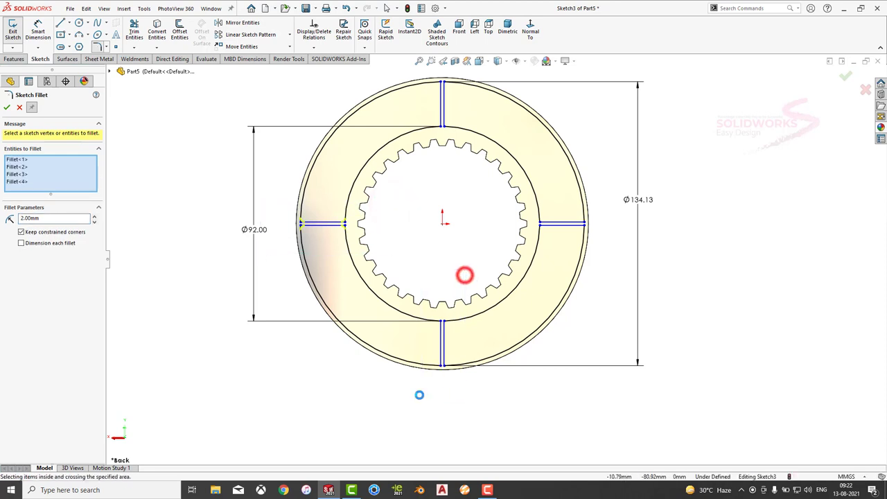
{"action": "left_click_drag", "start_coordinate": [604, 208], "coordinate": [470, 209]}
{"action": "scroll", "coordinate": [478, 222], "scroll_direction": "up", "scroll_amount": 1}
{"action": "left_click_drag", "start_coordinate": [481, 93], "coordinate": [430, 186]}
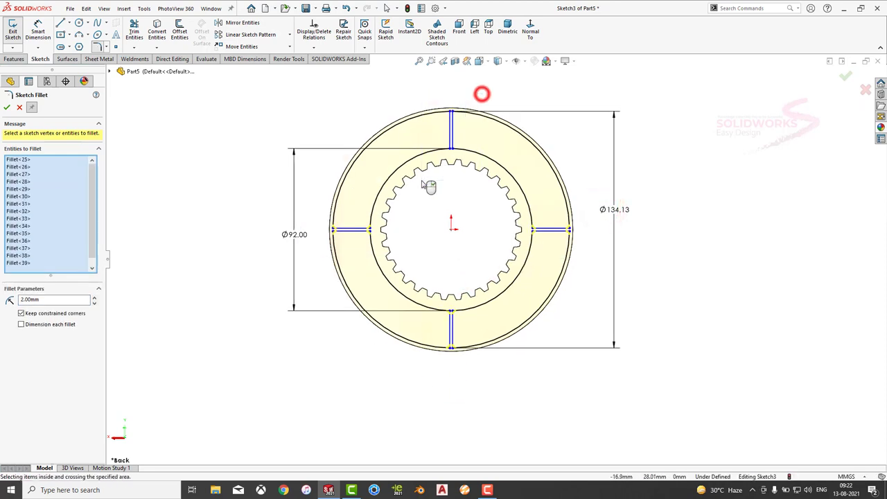
{"action": "left_click", "coordinate": [7, 106]}
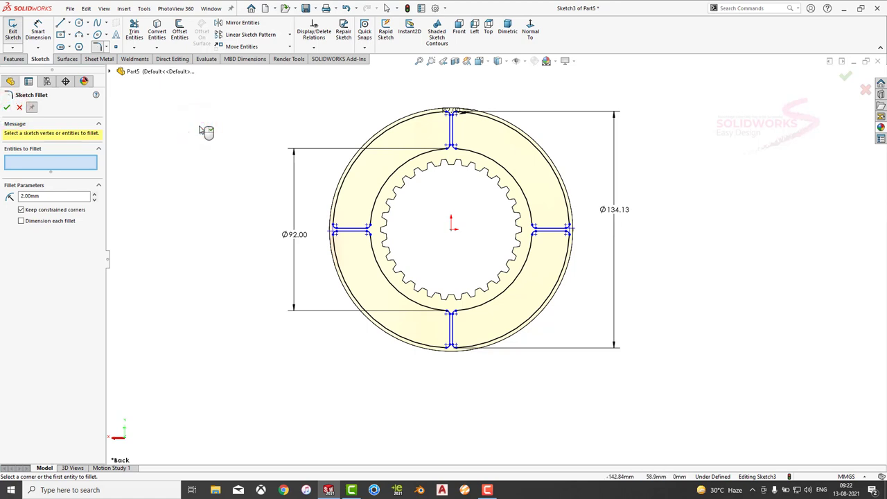
{"action": "left_click", "coordinate": [14, 59]}
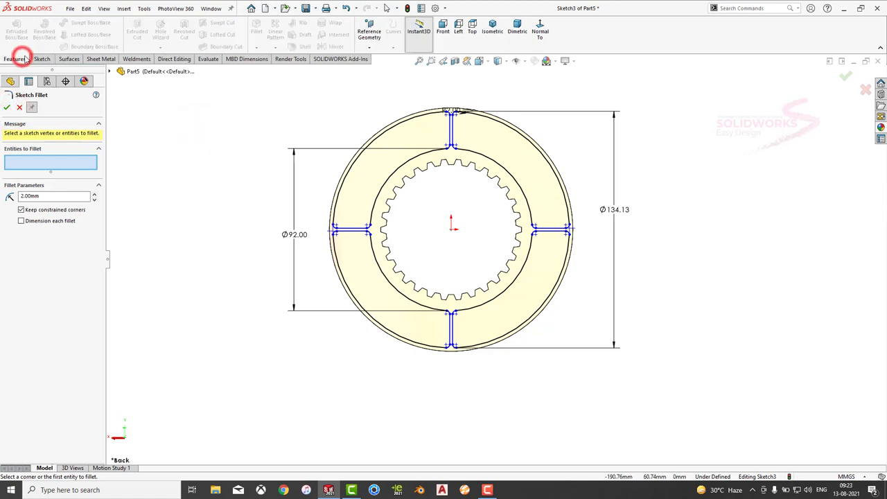
Extrude the filleted slot sketch about 0.90 mm as Boss-Extrude2, then re-confirm its settings
{"action": "left_click", "coordinate": [6, 107]}
{"action": "left_click", "coordinate": [17, 34]}
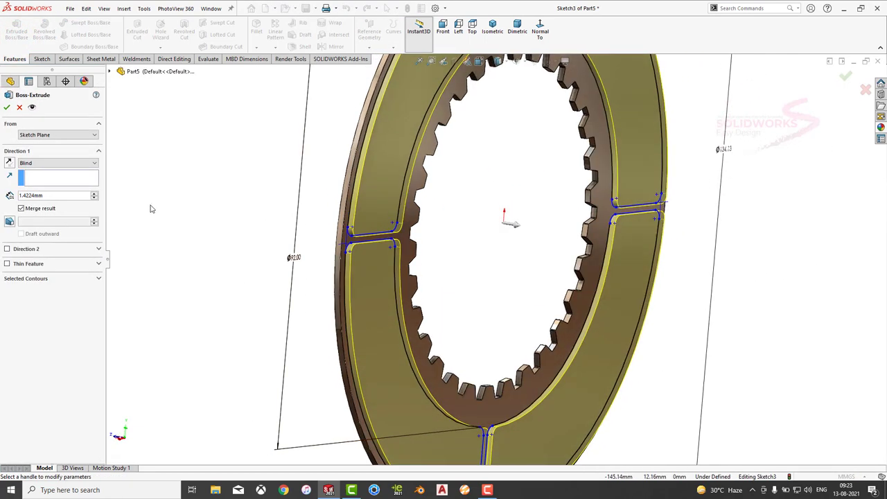
{"action": "type", "text": "0.23"}
{"action": "key", "text": "Return"}
{"action": "type", "text": "1.2"}
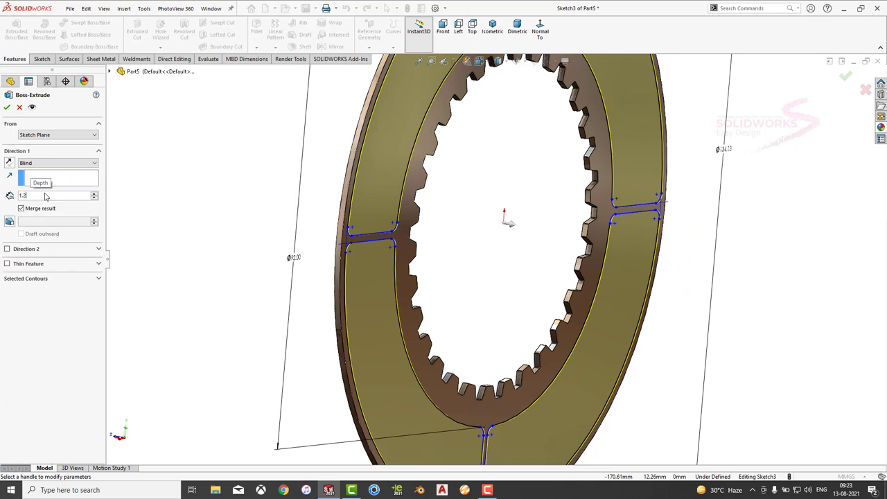
{"action": "key", "text": "Return"}
{"action": "type", "text": "0.9"}
{"action": "key", "text": "Return"}
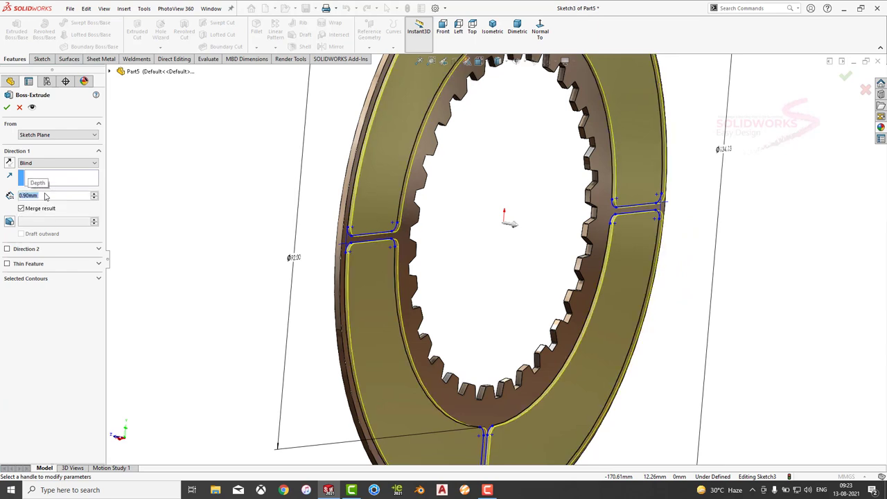
{"action": "key", "text": "Return"}
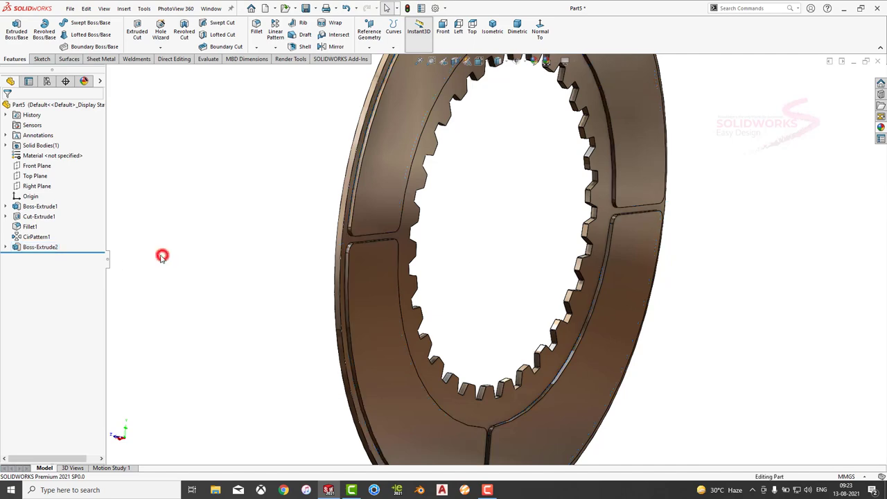
{"action": "left_click", "coordinate": [49, 247]}
{"action": "left_click", "coordinate": [67, 219]}
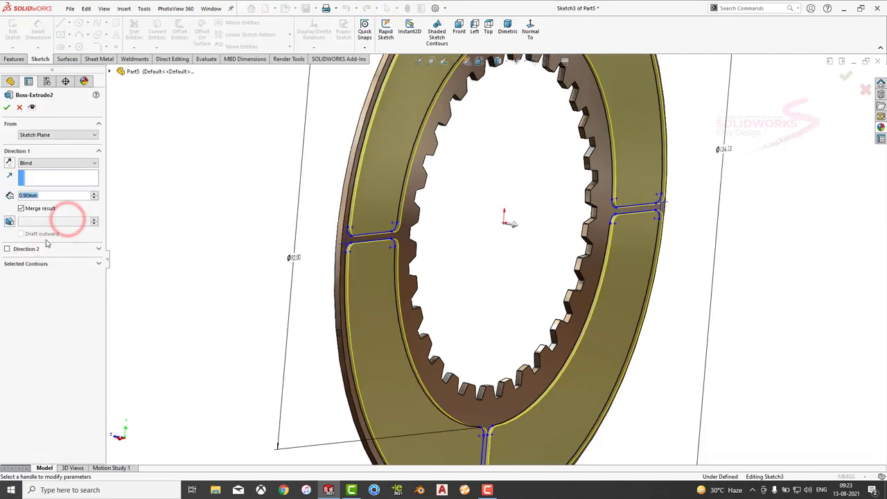
{"action": "left_click", "coordinate": [6, 107]}
Apply a burlap appearance from Fabric > Cloth to Boss-Extrude2
{"action": "left_click", "coordinate": [212, 200]}
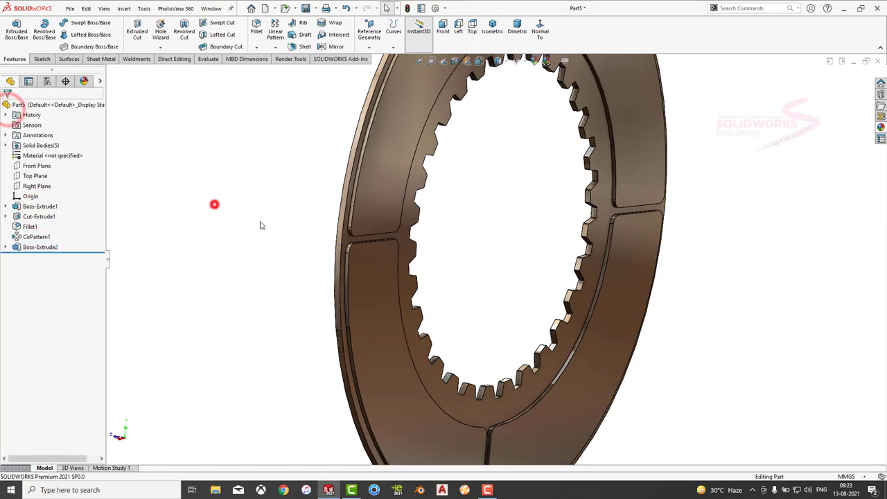
{"action": "left_click", "coordinate": [56, 247]}
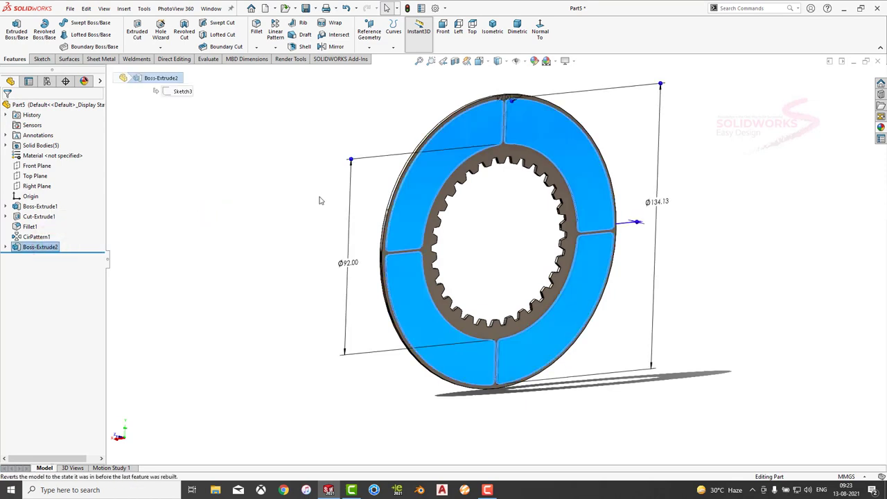
{"action": "left_click", "coordinate": [881, 128]}
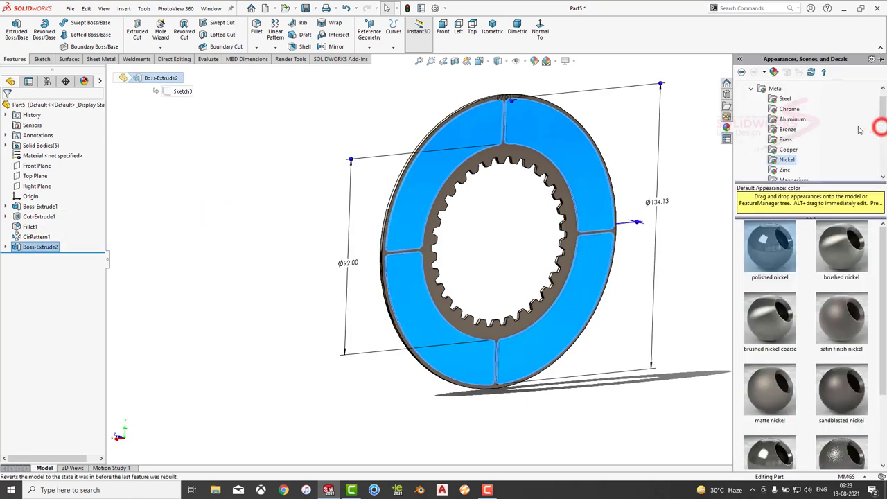
{"action": "left_click", "coordinate": [758, 91]}
{"action": "scroll", "coordinate": [761, 111], "scroll_direction": "down", "scroll_amount": 2}
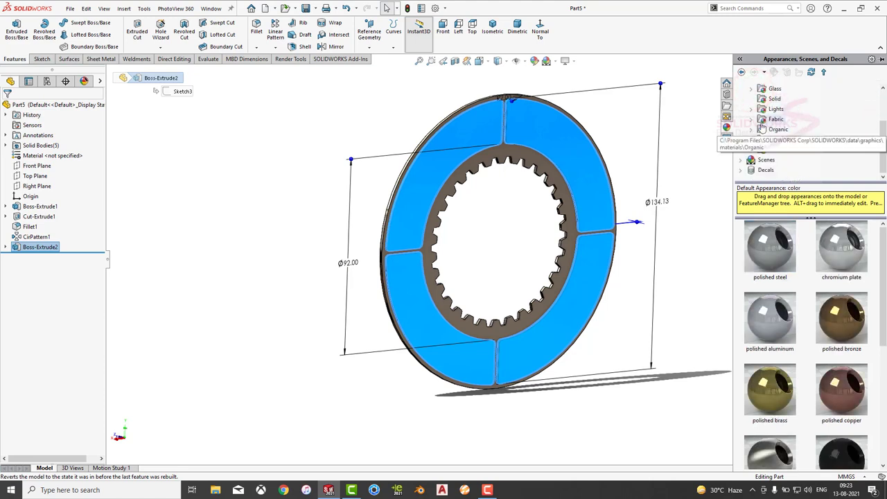
{"action": "left_click", "coordinate": [762, 121]}
{"action": "left_click", "coordinate": [751, 120]}
{"action": "left_click", "coordinate": [785, 128]}
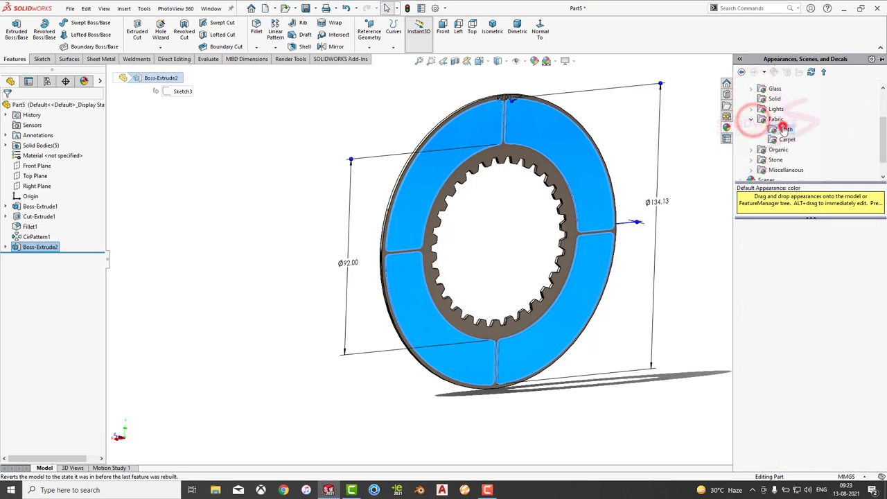
{"action": "scroll", "coordinate": [804, 312], "scroll_direction": "down", "scroll_amount": 1}
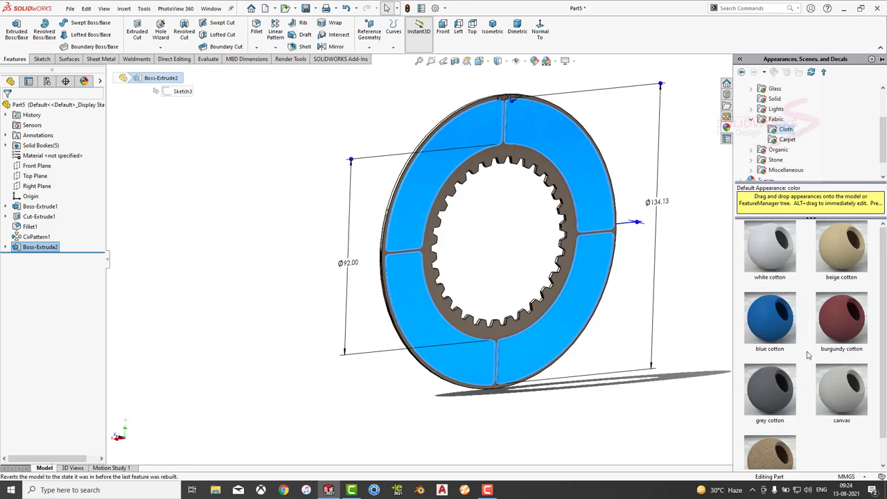
{"action": "double_click", "coordinate": [769, 423]}
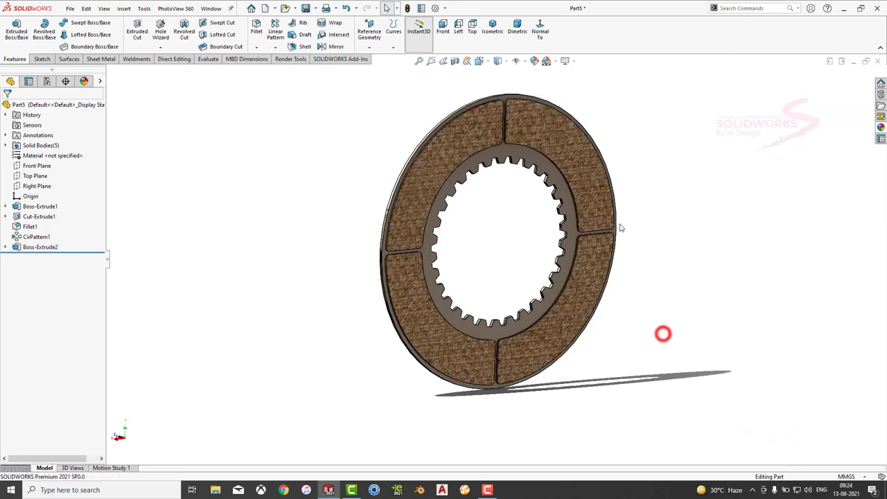
Replace it with the burgundy cotton cloth appearance on the four friction pads
{"action": "mouse_move", "coordinate": [663, 330]}
{"action": "middle_mouse_down"}
{"action": "mouse_move", "coordinate": [426, 197]}
{"action": "mouse_move", "coordinate": [388, 208]}
{"action": "middle_mouse_up"}
{"action": "scroll", "coordinate": [426, 197], "scroll_direction": "down", "scroll_amount": 2}
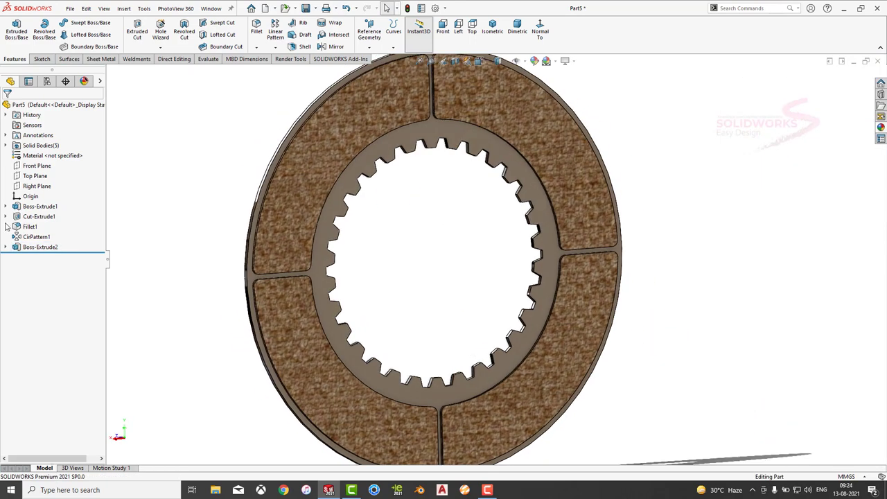
{"action": "left_click", "coordinate": [41, 247]}
{"action": "left_click", "coordinate": [879, 129]}
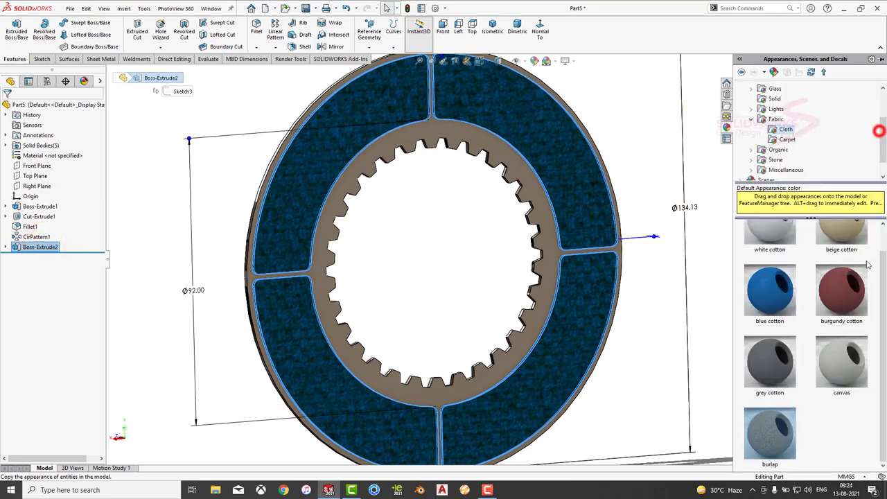
{"action": "left_click", "coordinate": [844, 290]}
{"action": "mouse_move", "coordinate": [664, 216]}
{"action": "middle_mouse_down"}
{"action": "mouse_move", "coordinate": [599, 132]}
{"action": "mouse_move", "coordinate": [639, 184]}
{"action": "middle_mouse_up"}
{"action": "scroll", "coordinate": [544, 278], "scroll_direction": "down", "scroll_amount": 5}
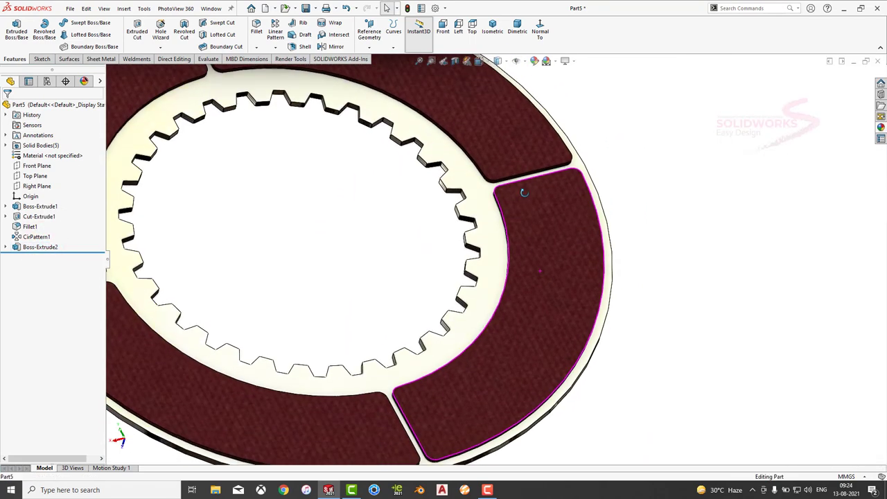
{"action": "scroll", "coordinate": [499, 237], "scroll_direction": "up", "scroll_amount": 5}
Save the completed clutch disc as '4' on the Desktop, replacing the Part5 name
{"action": "key", "text": "ctrl+1"}
{"action": "key", "text": "ctrl+s"}
{"action": "type", "text": "4"}
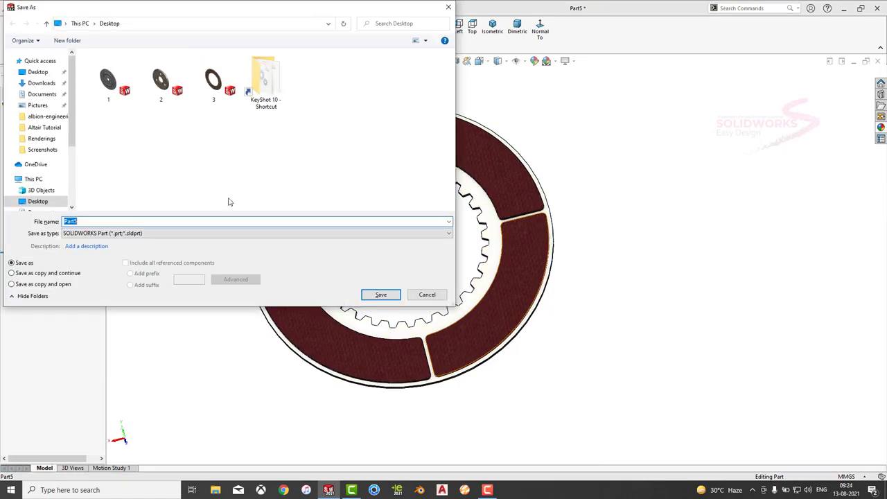
{"action": "left_click", "coordinate": [381, 294]}
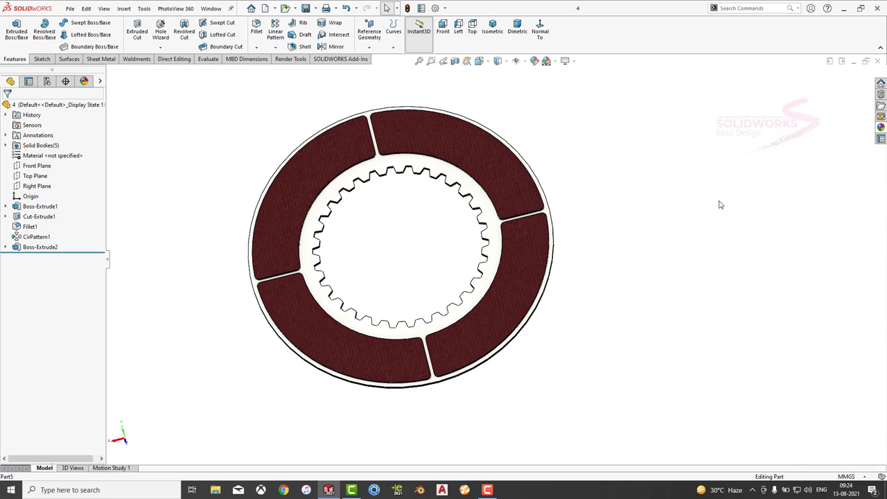
{"action": "middle_click_drag", "start_coordinate": [472, 166], "coordinate": [397, 159]}
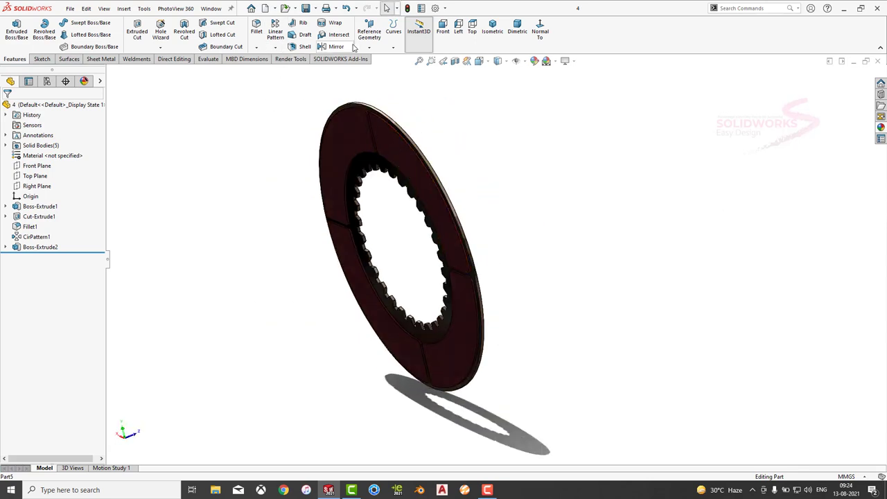
Create reference plane Plane1 from two faces of the disc
{"action": "left_click", "coordinate": [370, 31]}
{"action": "left_click", "coordinate": [378, 60]}
{"action": "scroll", "coordinate": [388, 132], "scroll_direction": "down", "scroll_amount": 4}
{"action": "scroll", "coordinate": [381, 128], "scroll_direction": "down", "scroll_amount": 2}
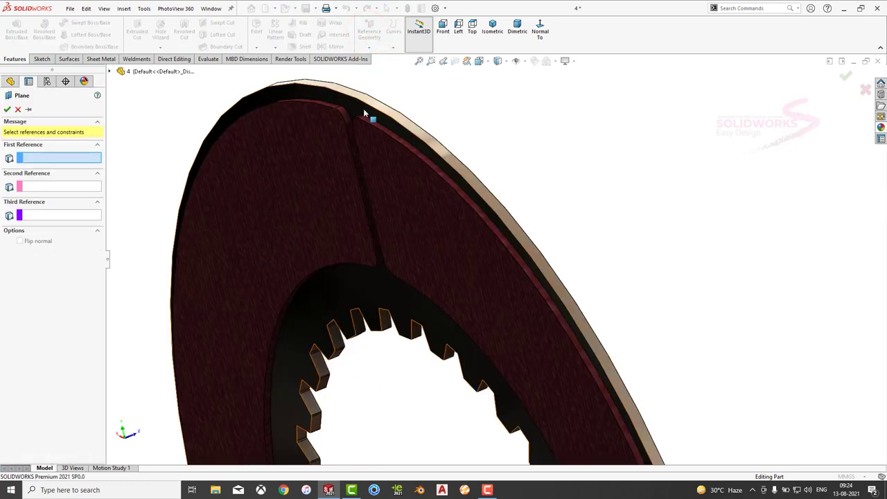
{"action": "left_click", "coordinate": [364, 112]}
{"action": "left_click", "coordinate": [357, 108]}
{"action": "left_click", "coordinate": [387, 122]}
{"action": "left_click", "coordinate": [9, 110]}
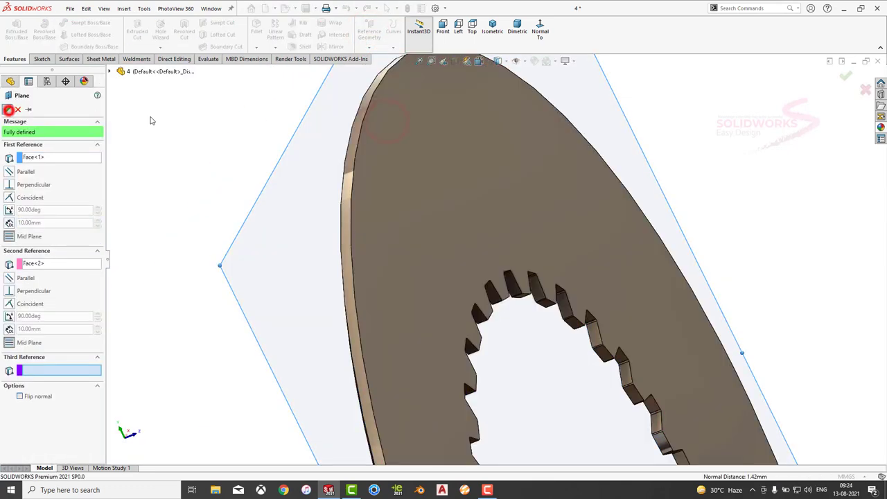
{"action": "left_click", "coordinate": [192, 127]}
Mirror the four Boss-Extrude2 pad bodies across Plane1 onto the disc's other face
{"action": "left_click", "coordinate": [330, 47]}
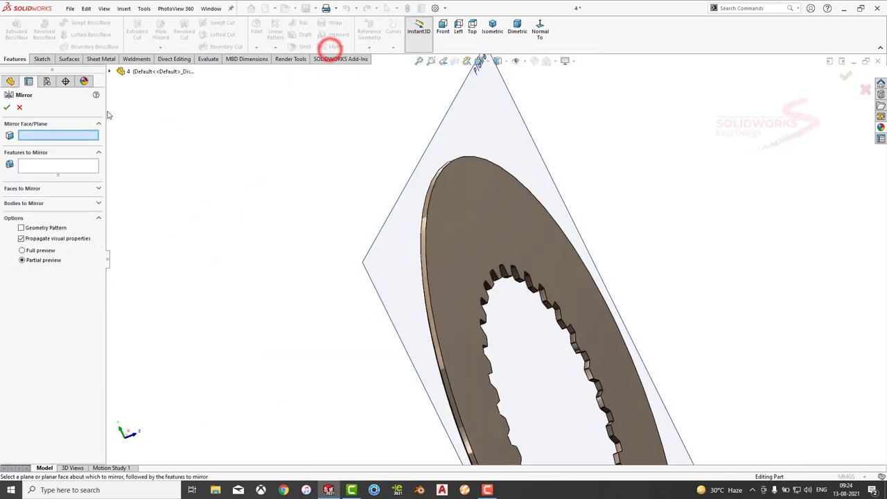
{"action": "left_click", "coordinate": [457, 117]}
{"action": "left_click", "coordinate": [34, 203]}
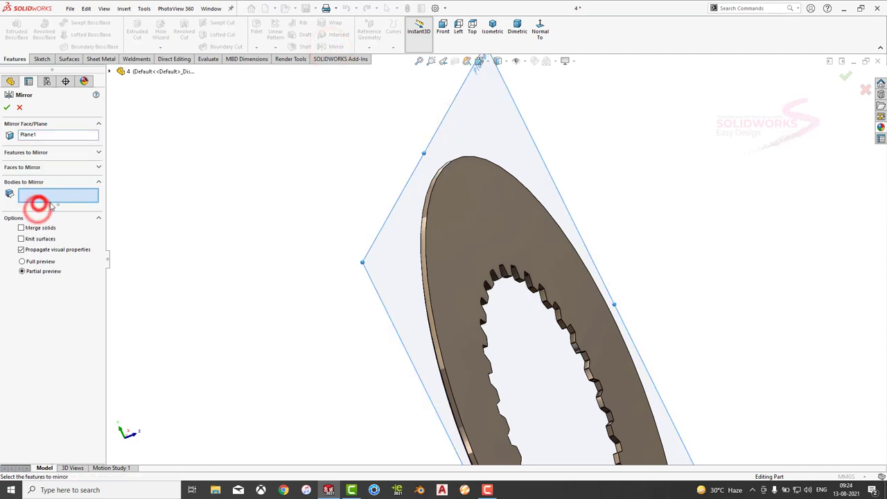
{"action": "mouse_move", "coordinate": [240, 226]}
{"action": "middle_mouse_down"}
{"action": "mouse_move", "coordinate": [289, 200]}
{"action": "mouse_move", "coordinate": [362, 251]}
{"action": "middle_mouse_up"}
{"action": "left_click", "coordinate": [293, 210]}
{"action": "left_click", "coordinate": [364, 253]}
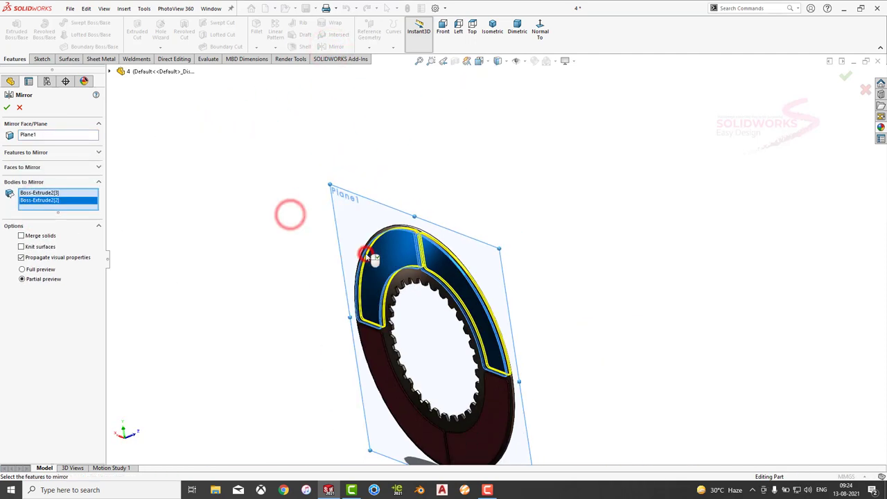
{"action": "left_click", "coordinate": [381, 359]}
{"action": "left_click", "coordinate": [493, 431]}
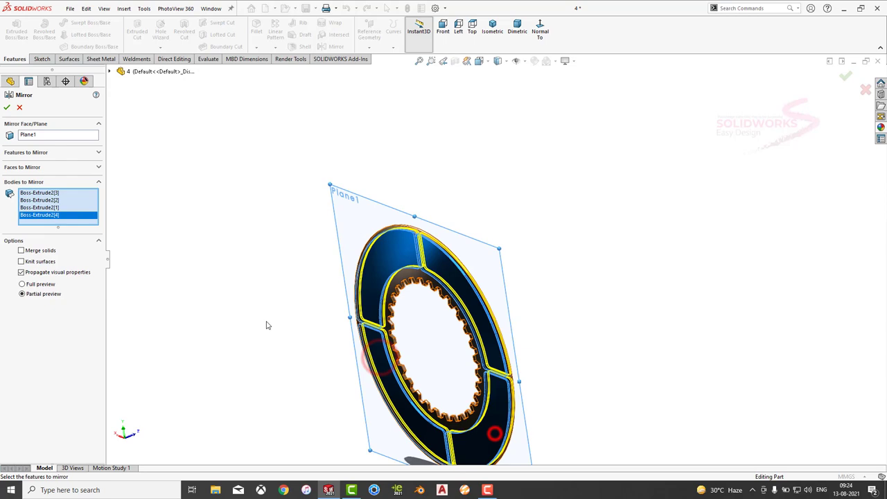
{"action": "left_click", "coordinate": [7, 109]}
Inspect the nine-body disc from several angles and save the part
{"action": "middle_click_drag", "start_coordinate": [561, 188], "coordinate": [490, 216]}
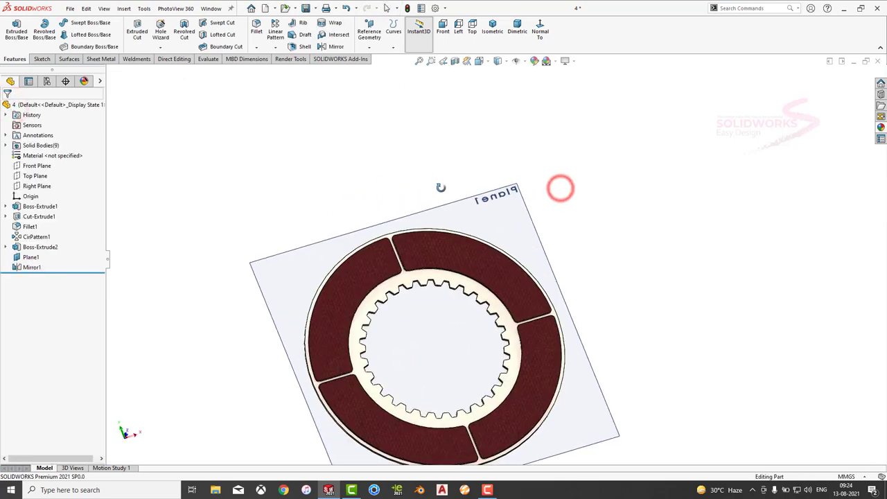
{"action": "left_click", "coordinate": [490, 215]}
{"action": "middle_click_drag", "start_coordinate": [547, 182], "coordinate": [428, 366]}
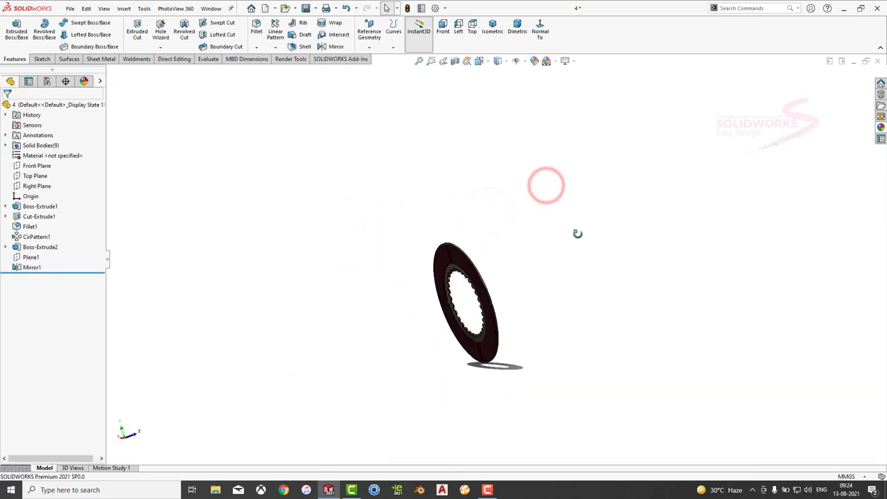
{"action": "scroll", "coordinate": [536, 196], "scroll_direction": "up", "scroll_amount": 5}
{"action": "middle_click_drag", "start_coordinate": [539, 222], "coordinate": [550, 144]}
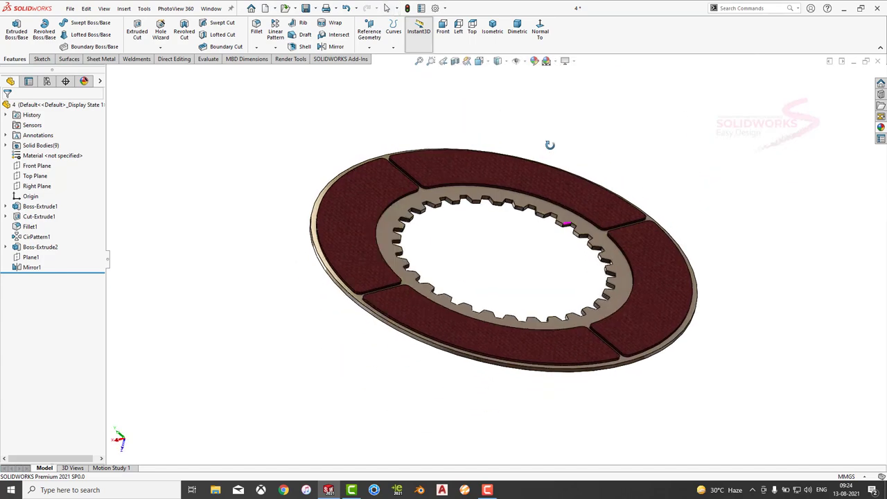
{"action": "middle_click_drag", "start_coordinate": [513, 230], "coordinate": [506, 223]}
{"action": "key", "text": "ctrl+s"}
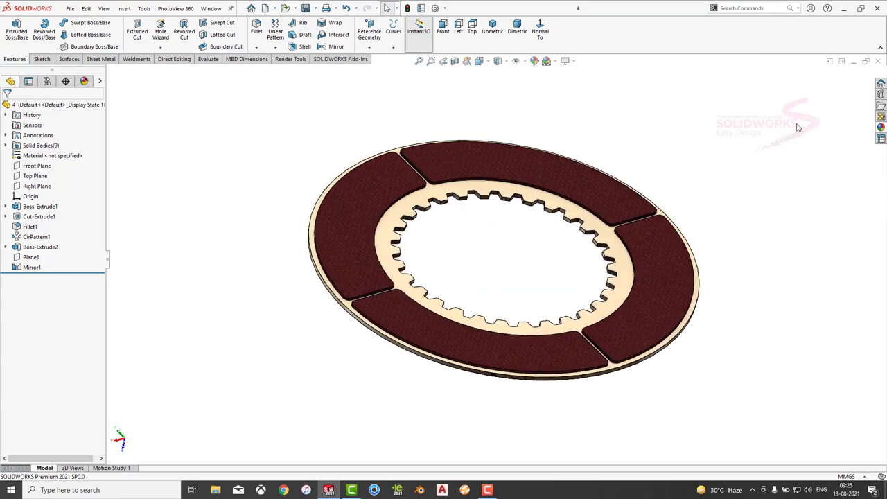
Close the finished disc and start a new part document
{"action": "left_click", "coordinate": [878, 62]}
{"action": "left_click", "coordinate": [70, 8]}
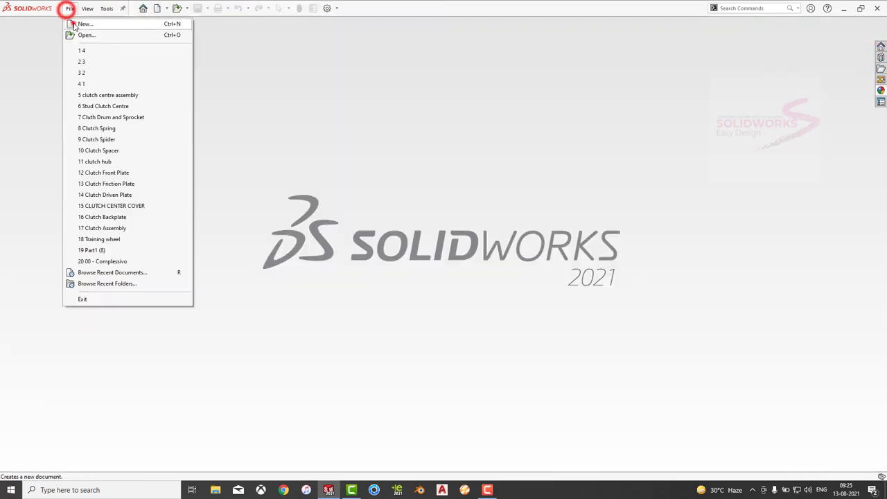
{"action": "left_click", "coordinate": [74, 21]}
{"action": "left_click", "coordinate": [369, 357]}
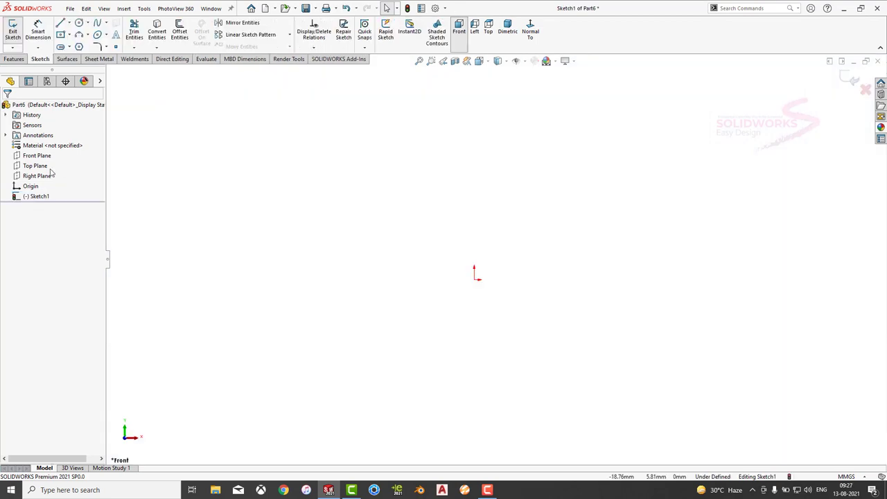
Sketch a stepped polyline profile rising to the right of the origin
{"action": "left_click", "coordinate": [61, 23]}
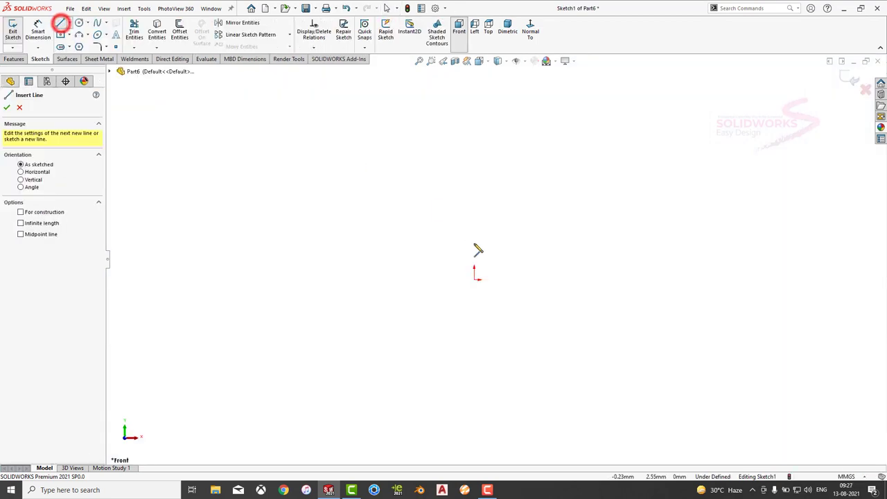
{"action": "left_click", "coordinate": [524, 279]}
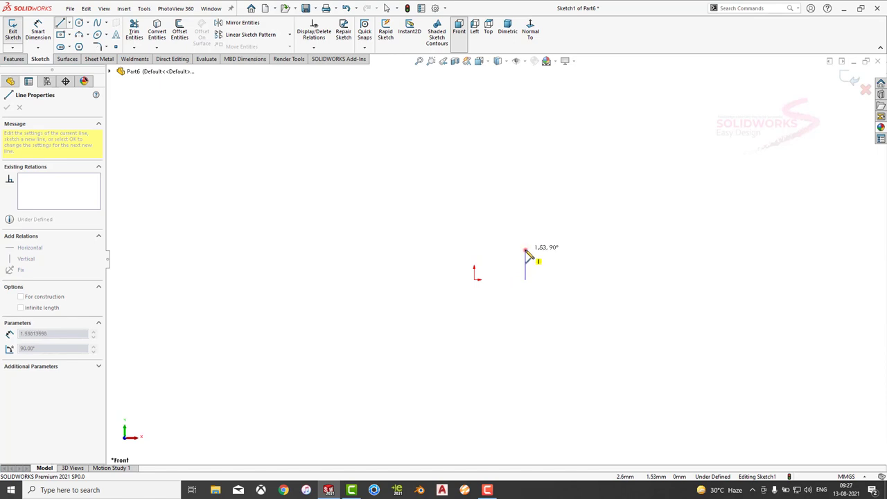
{"action": "left_click", "coordinate": [497, 221]}
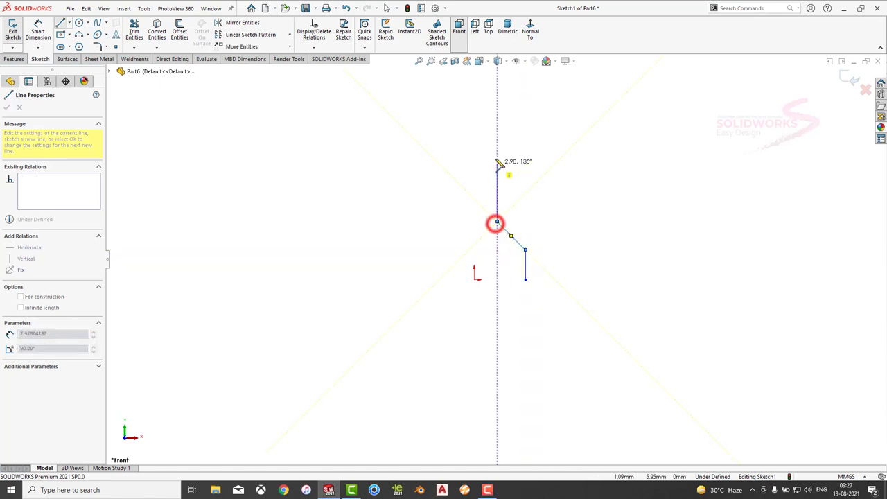
{"action": "left_click", "coordinate": [497, 130]}
{"action": "left_click", "coordinate": [477, 121]}
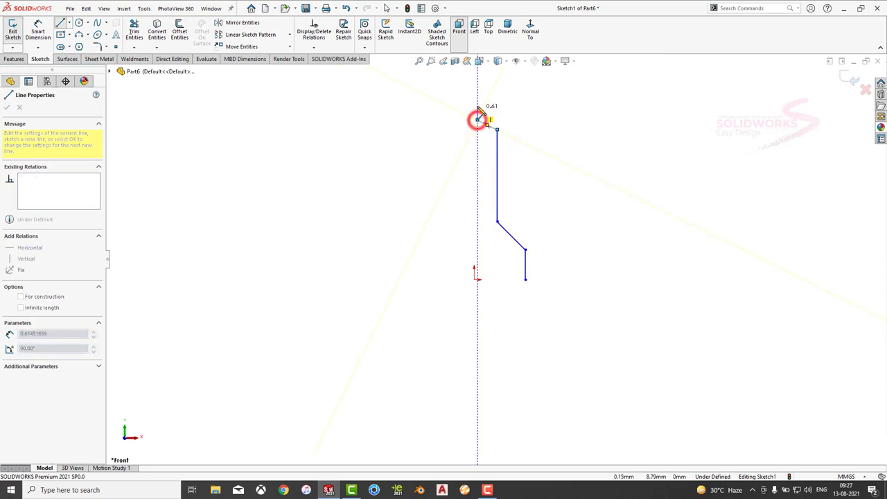
{"action": "double_click", "coordinate": [477, 75]}
Dimension the bottom step of the profile to 5.33
{"action": "left_click", "coordinate": [38, 31]}
{"action": "left_click", "coordinate": [528, 264]}
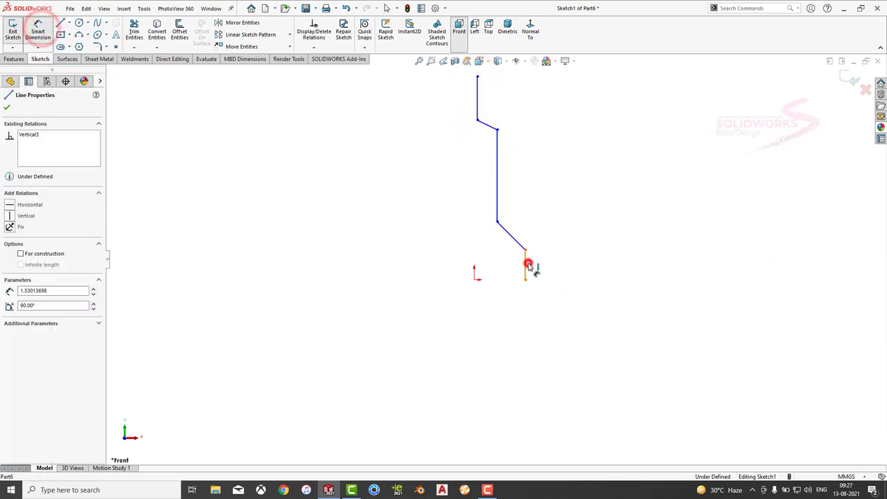
{"action": "left_click", "coordinate": [551, 269]}
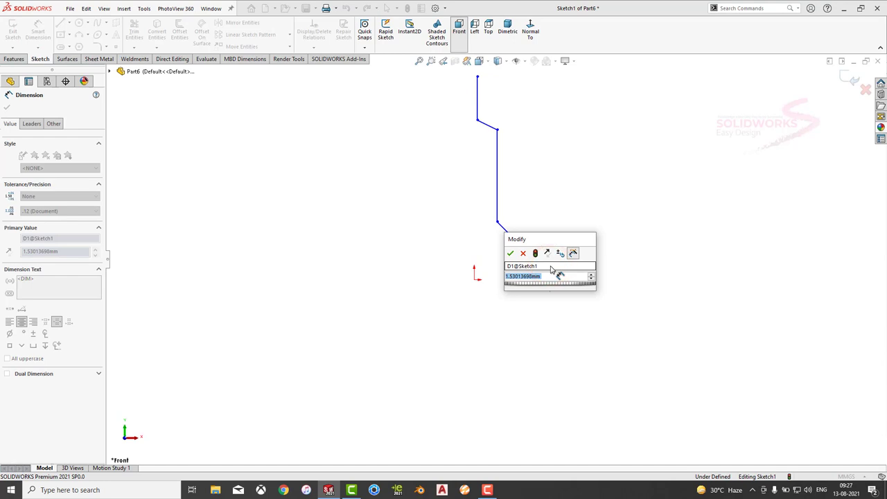
{"action": "type", "text": ".33"}
{"action": "key", "text": "Return"}
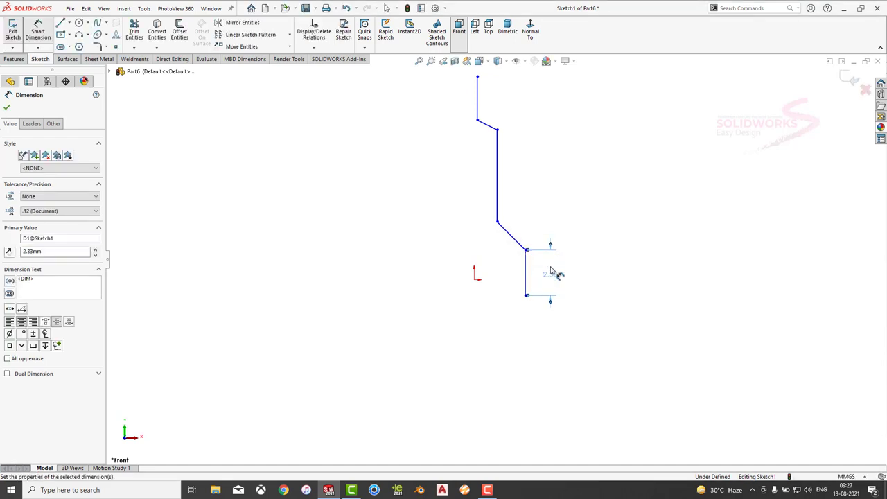
{"action": "double_click", "coordinate": [552, 275]}
{"action": "type", "text": "5.33"}
{"action": "key", "text": "Return"}
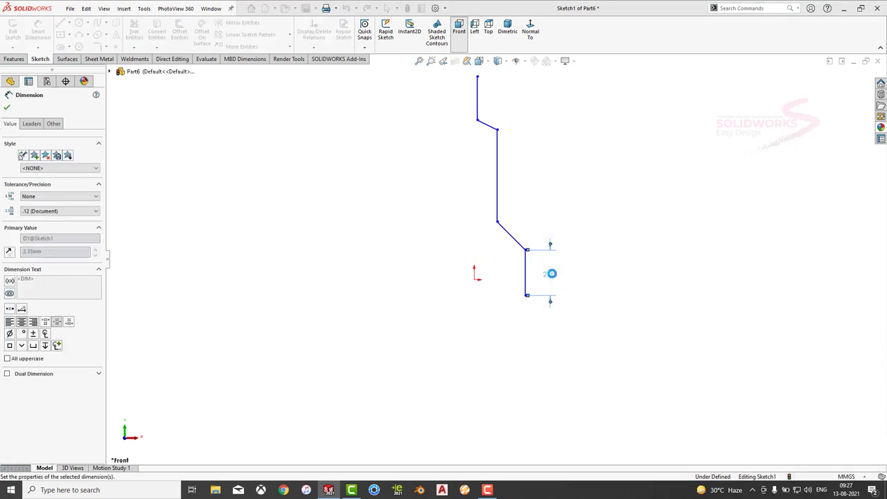
{"action": "key", "text": "Escape"}
Try making the profile's bottom endpoint coincident with the origin, then undo it
{"action": "left_click", "coordinate": [525, 355]}
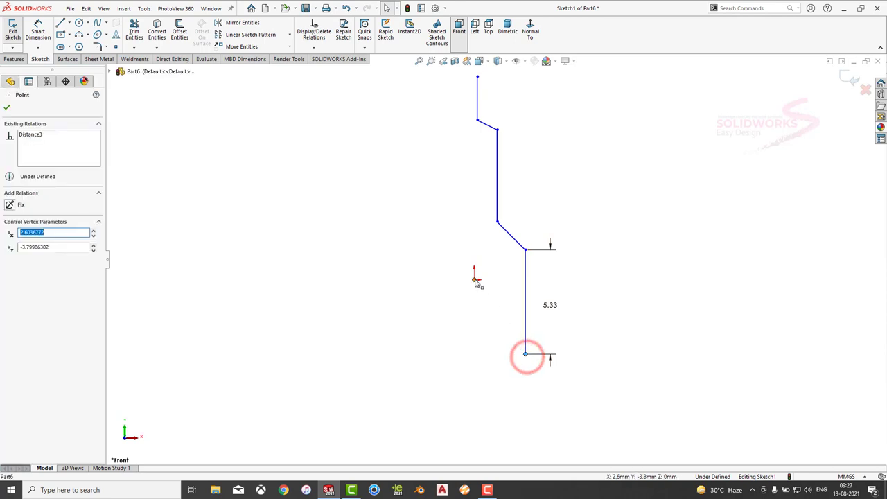
{"action": "left_click", "coordinate": [475, 278], "text": "ctrl"}
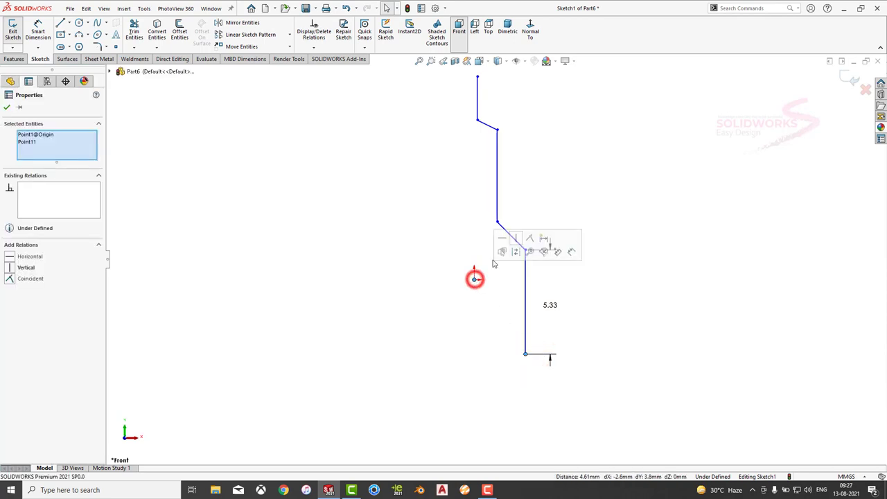
{"action": "left_click", "coordinate": [529, 239]}
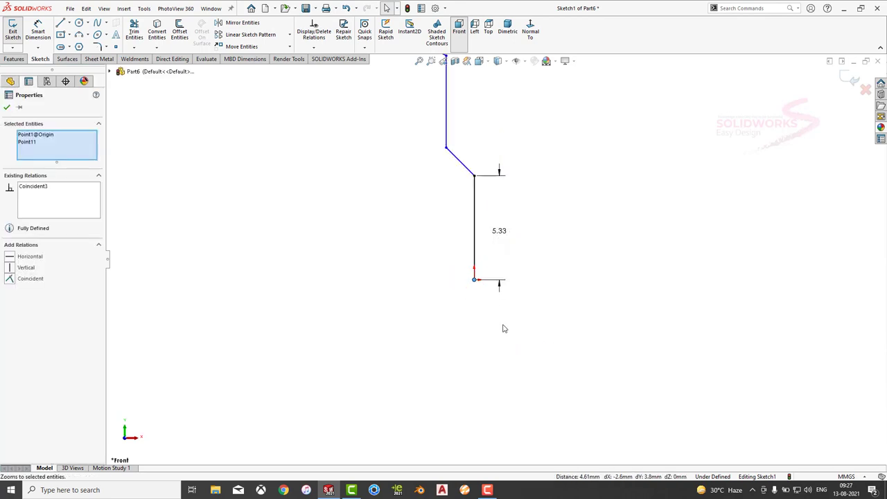
{"action": "key", "text": "ctrl+z"}
Draw a horizontal centerline from the origin and make the profile's bottom endpoint coincident with it
{"action": "left_click", "coordinate": [69, 23]}
{"action": "left_click", "coordinate": [72, 43]}
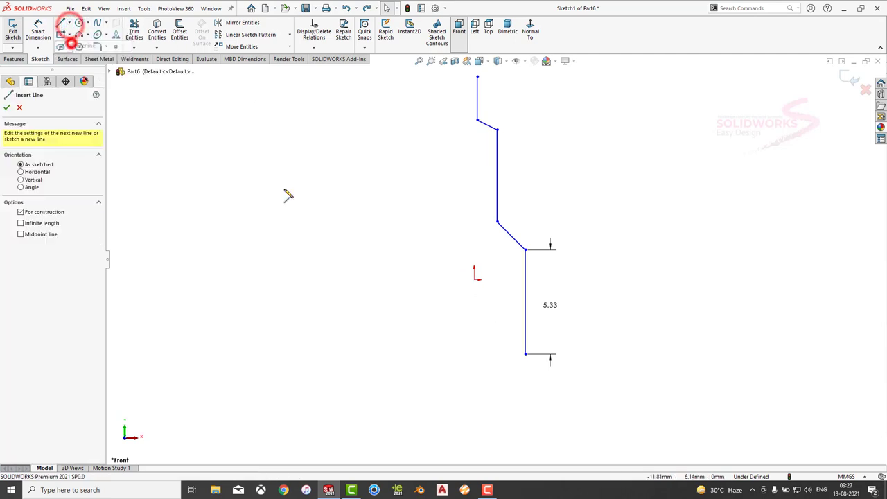
{"action": "left_click", "coordinate": [474, 278]}
{"action": "left_click", "coordinate": [637, 281]}
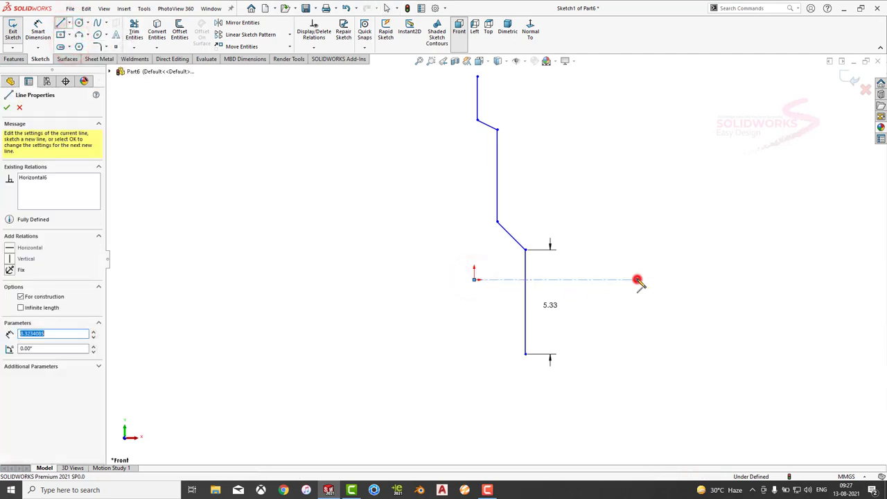
{"action": "left_click", "coordinate": [647, 239]}
{"action": "left_click", "coordinate": [615, 288]}
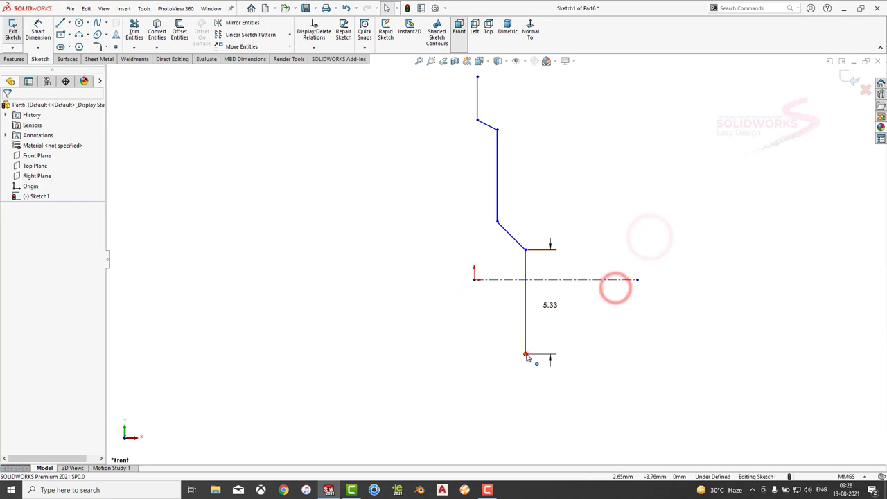
{"action": "left_click", "coordinate": [525, 355]}
{"action": "left_click", "coordinate": [527, 279], "text": "ctrl"}
{"action": "left_click", "coordinate": [569, 252]}
{"action": "left_click", "coordinate": [514, 309]}
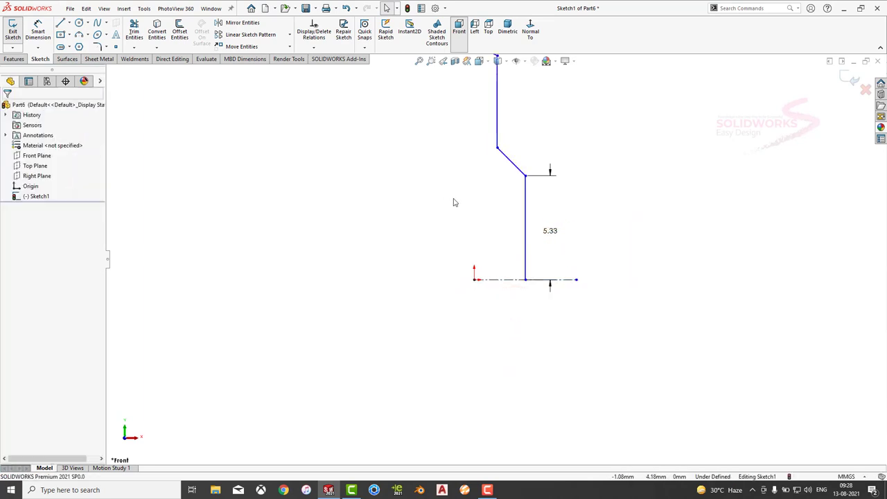
Add a 42.70 vertical dimension up to the upper step vertex
{"action": "left_click", "coordinate": [38, 36]}
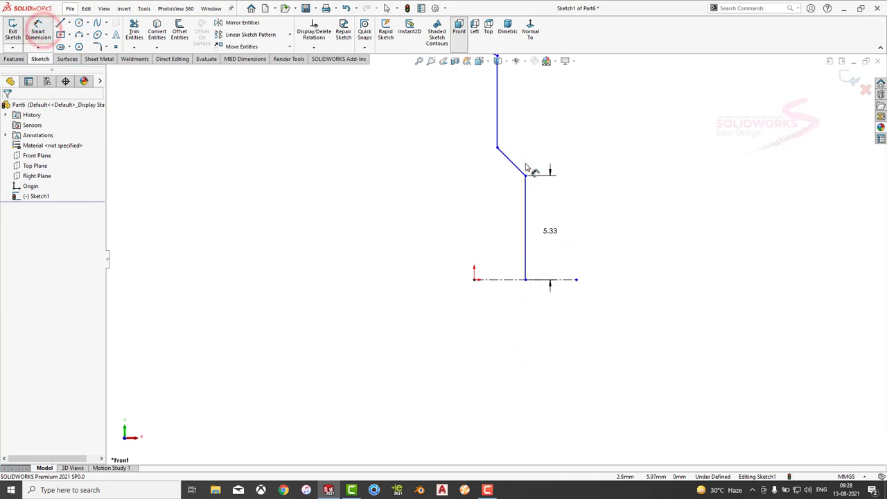
{"action": "scroll", "coordinate": [525, 172], "scroll_direction": "up", "scroll_amount": 3}
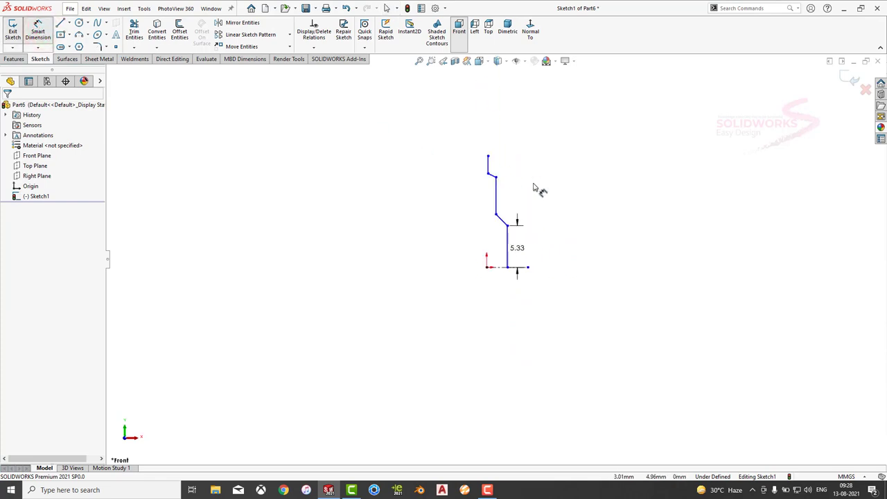
{"action": "left_click", "coordinate": [490, 175]}
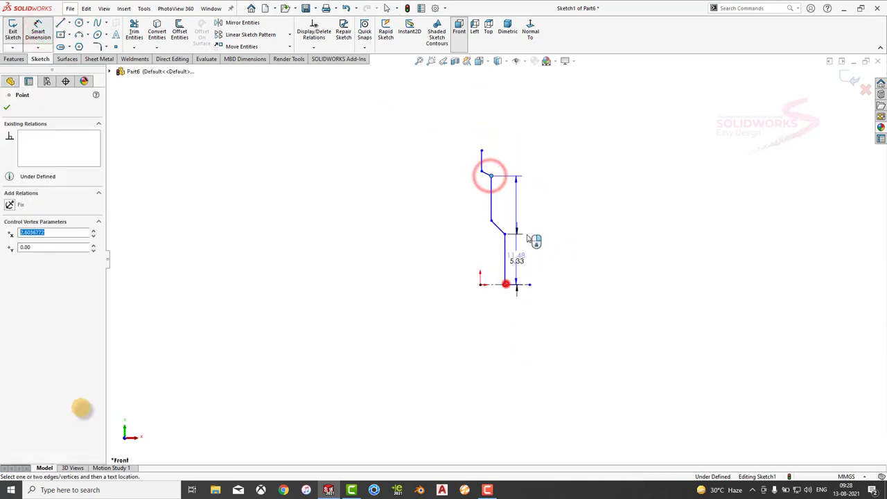
{"action": "left_click", "coordinate": [506, 284]}
{"action": "left_click", "coordinate": [574, 230]}
{"action": "type", "text": "42"}
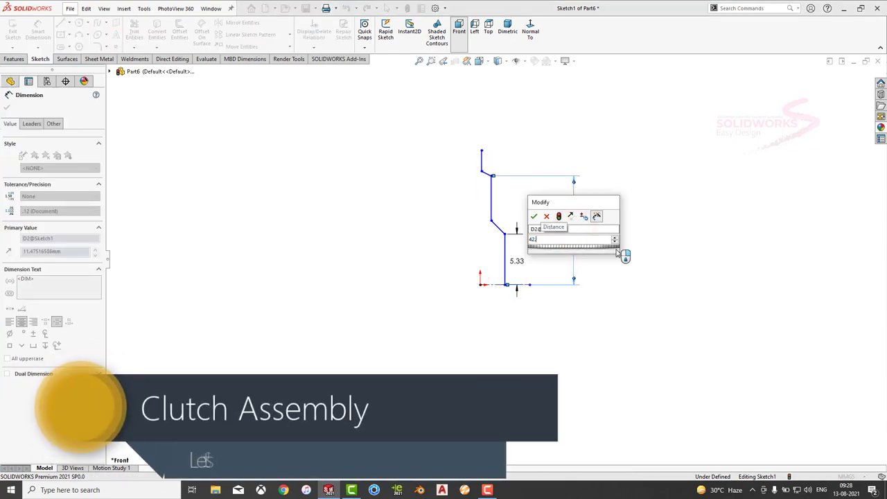
{"action": "type", "text": ".7"}
{"action": "key", "text": "Return"}
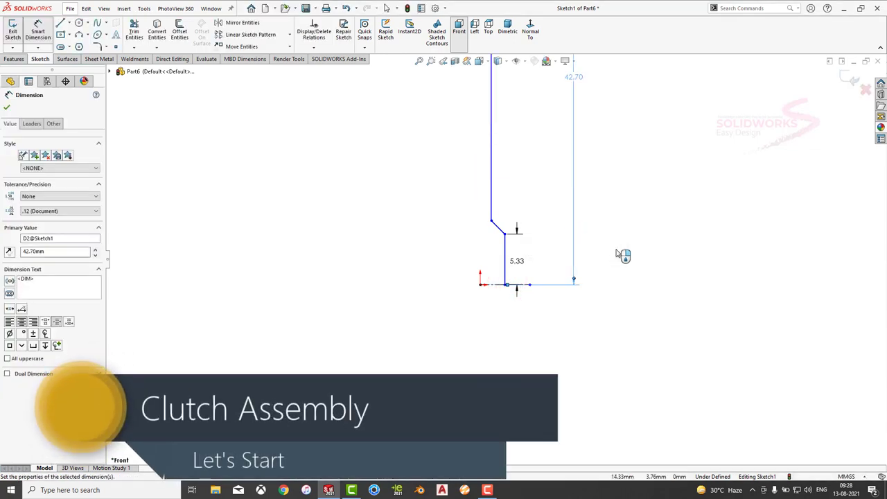
Add the 69.45 overall height dimension left of the profile
{"action": "scroll", "coordinate": [525, 219], "scroll_direction": "up", "scroll_amount": 2}
{"action": "scroll", "coordinate": [524, 219], "scroll_direction": "down", "scroll_amount": 2}
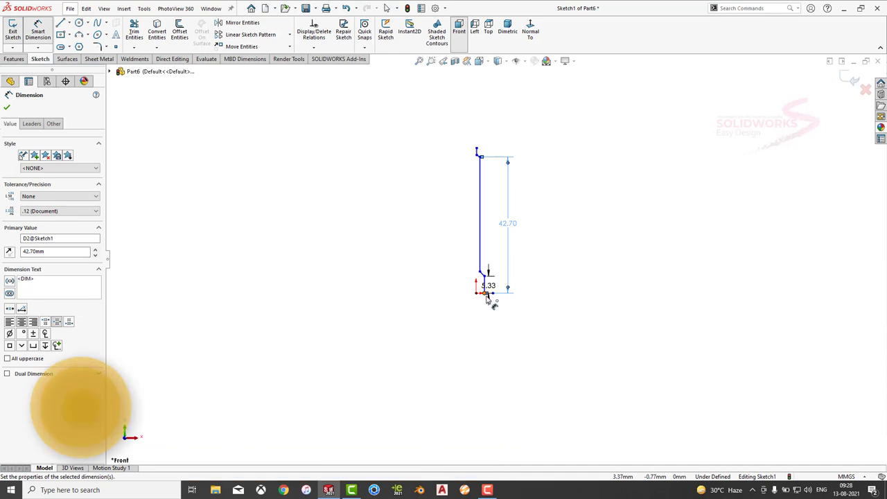
{"action": "left_click", "coordinate": [481, 293]}
{"action": "left_click", "coordinate": [477, 150]}
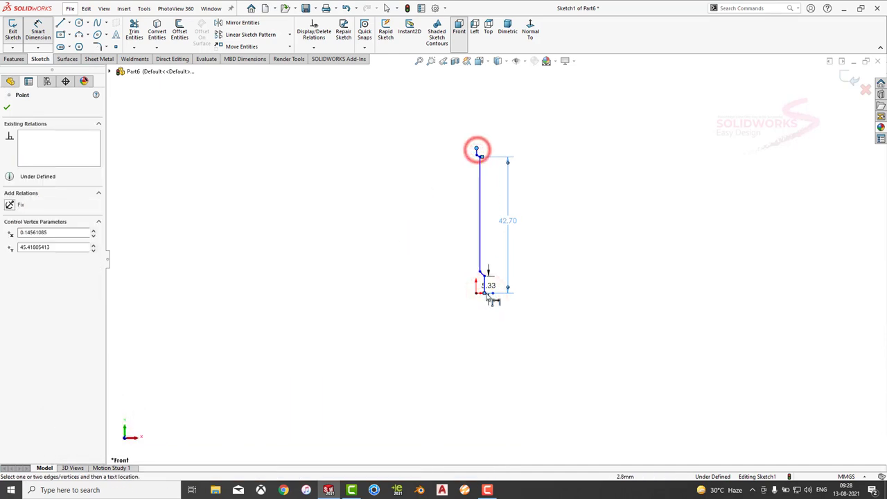
{"action": "key", "text": "Escape"}
{"action": "left_click", "coordinate": [37, 31]}
{"action": "left_click", "coordinate": [476, 149]}
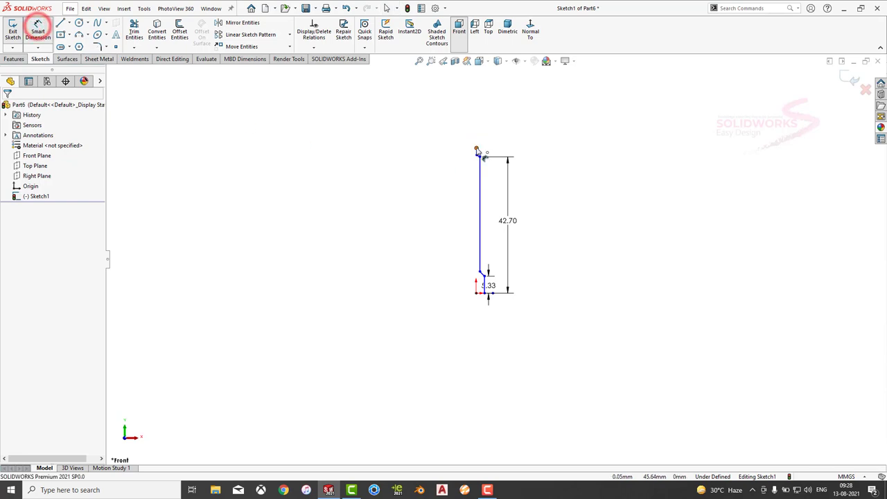
{"action": "left_click", "coordinate": [481, 292]}
{"action": "left_click", "coordinate": [363, 216]}
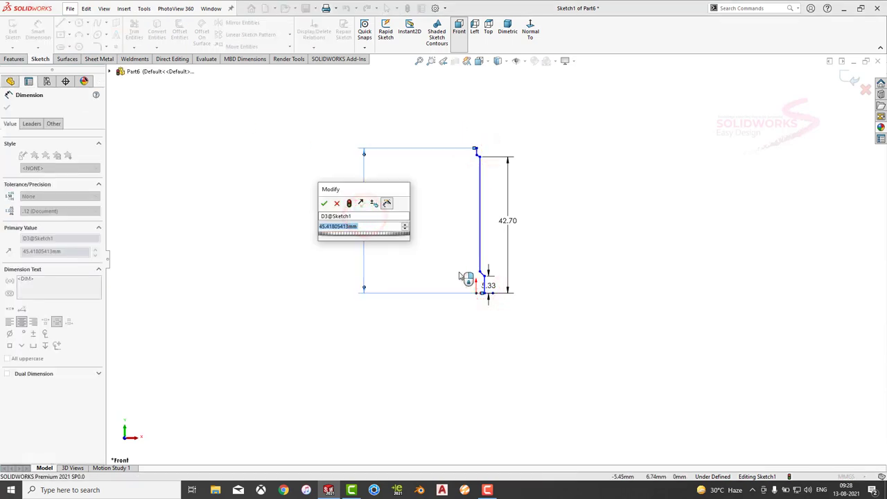
{"action": "type", "text": "69.4"}
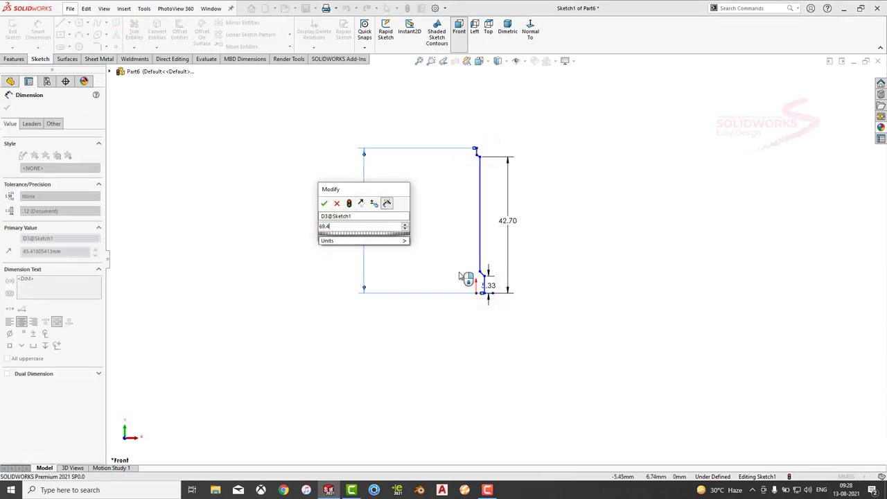
{"action": "key", "text": "Return"}
{"action": "key", "text": "Escape"}
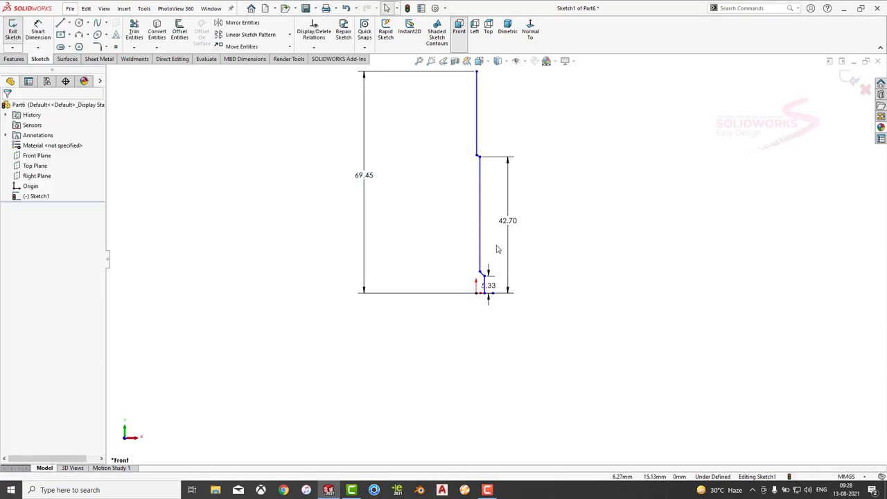
Drag the upper vertex up-left to form a new slanted upper segment
{"action": "left_click", "coordinate": [476, 158]}
{"action": "left_click_drag", "start_coordinate": [475, 155], "coordinate": [466, 133]}
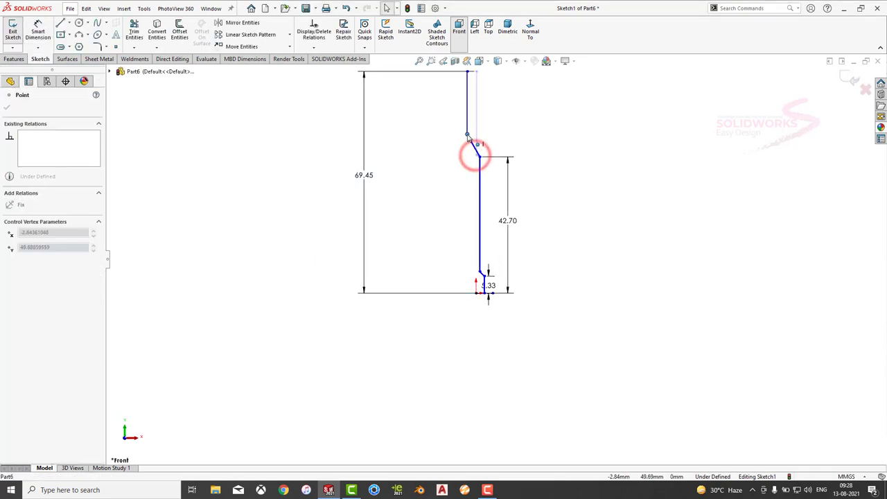
{"action": "left_click", "coordinate": [553, 199]}
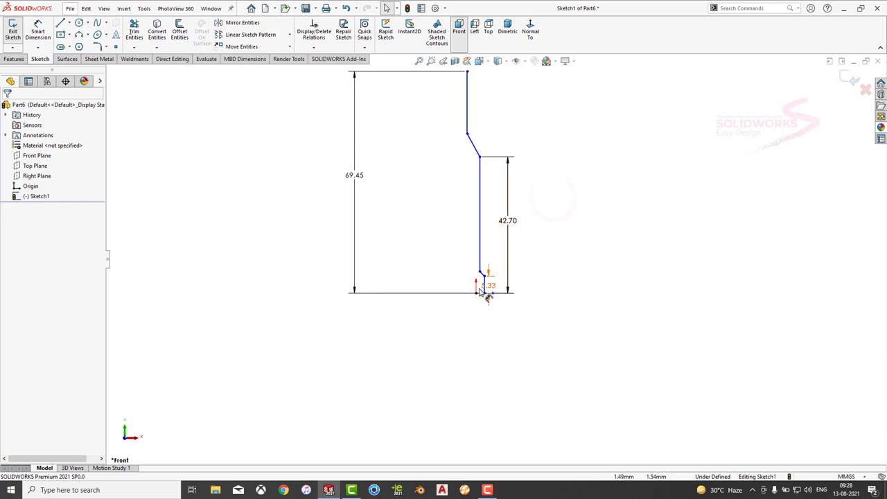
Dimension the profile's bottom vertex 11.00 horizontally from the origin
{"action": "scroll", "coordinate": [468, 295], "scroll_direction": "down", "scroll_amount": 5}
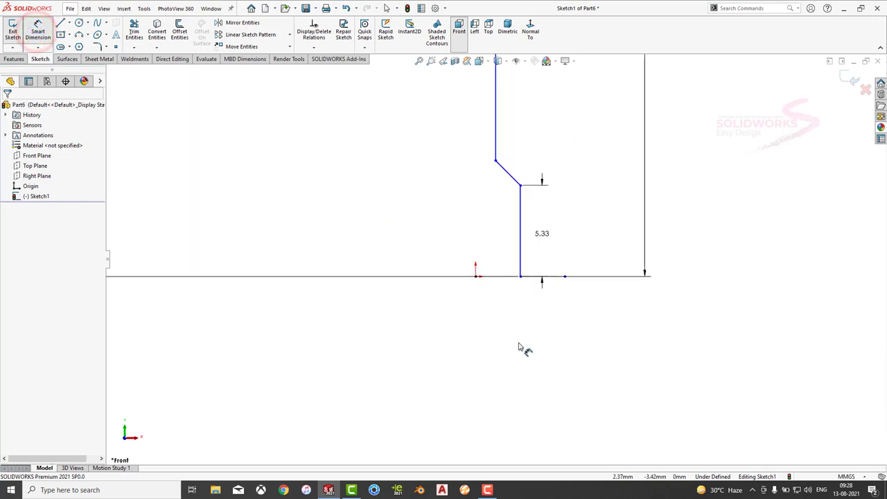
{"action": "left_click", "coordinate": [476, 276]}
{"action": "left_click", "coordinate": [521, 277]}
{"action": "left_click", "coordinate": [499, 304]}
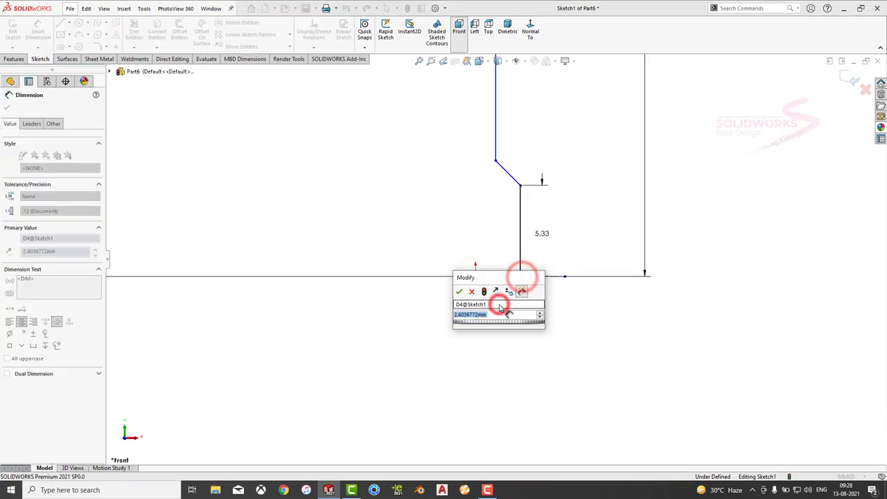
{"action": "type", "text": "11"}
{"action": "key", "text": "Return"}
{"action": "scroll", "coordinate": [503, 312], "scroll_direction": "up", "scroll_amount": 3}
{"action": "scroll", "coordinate": [519, 251], "scroll_direction": "up", "scroll_amount": 1}
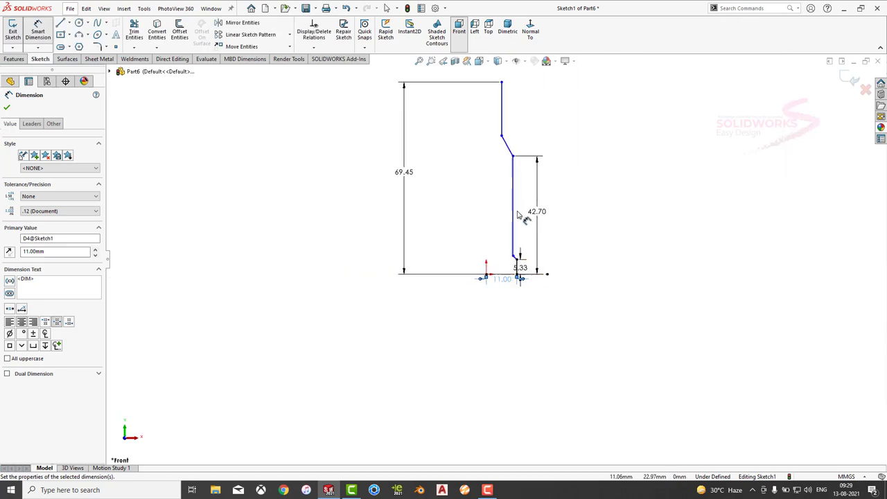
{"action": "scroll", "coordinate": [517, 208], "scroll_direction": "down", "scroll_amount": 1}
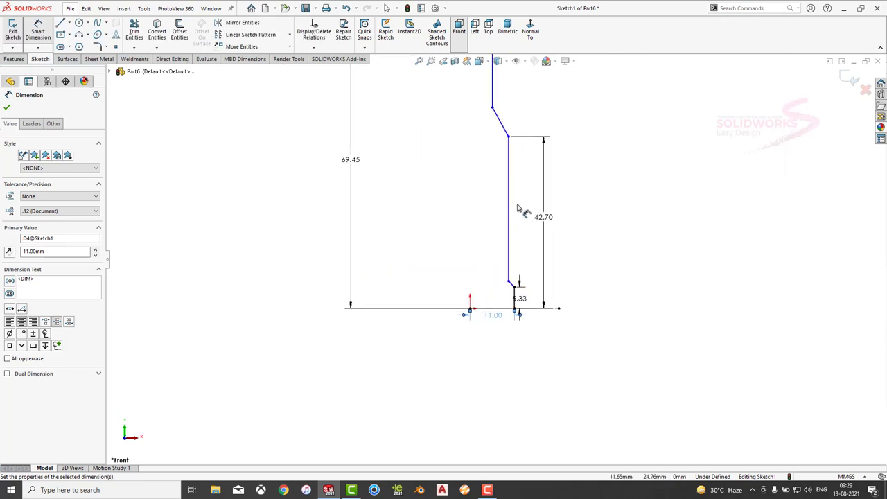
Reshape the profile by dragging the lower and upper slant vertices
{"action": "left_click", "coordinate": [492, 107]}
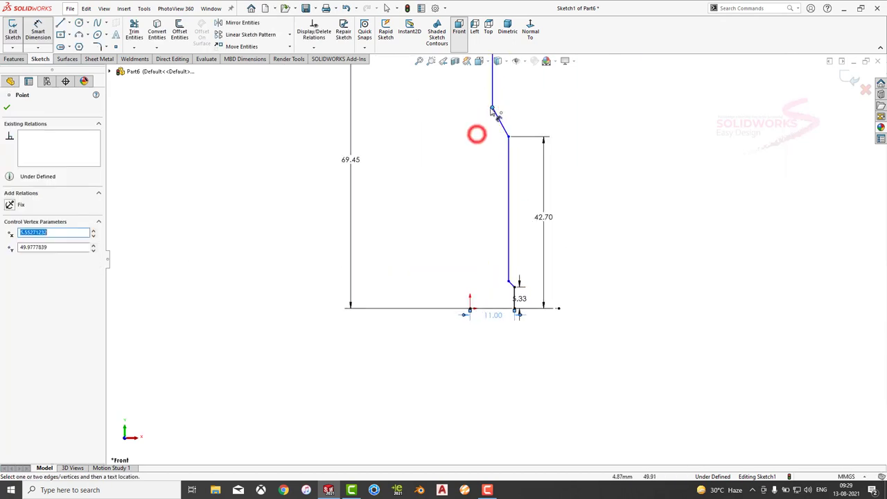
{"action": "left_click", "coordinate": [492, 108]}
{"action": "left_click", "coordinate": [558, 109]}
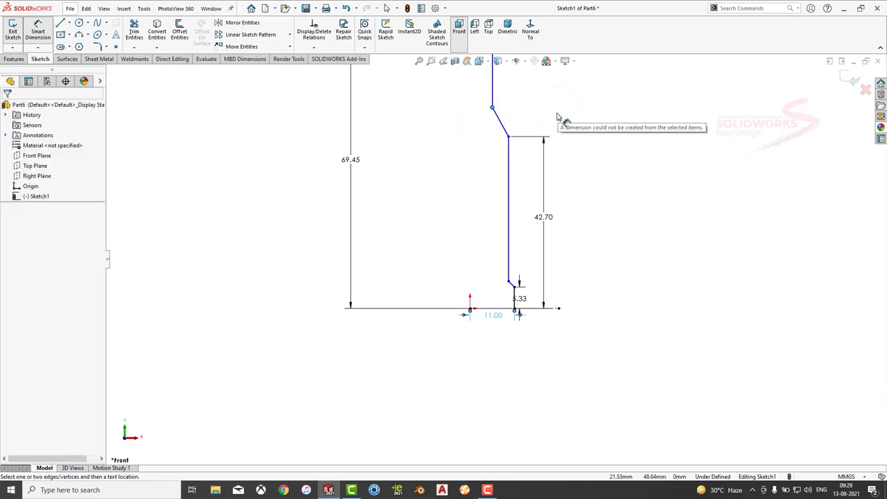
{"action": "scroll", "coordinate": [525, 174], "scroll_direction": "up", "scroll_amount": 1}
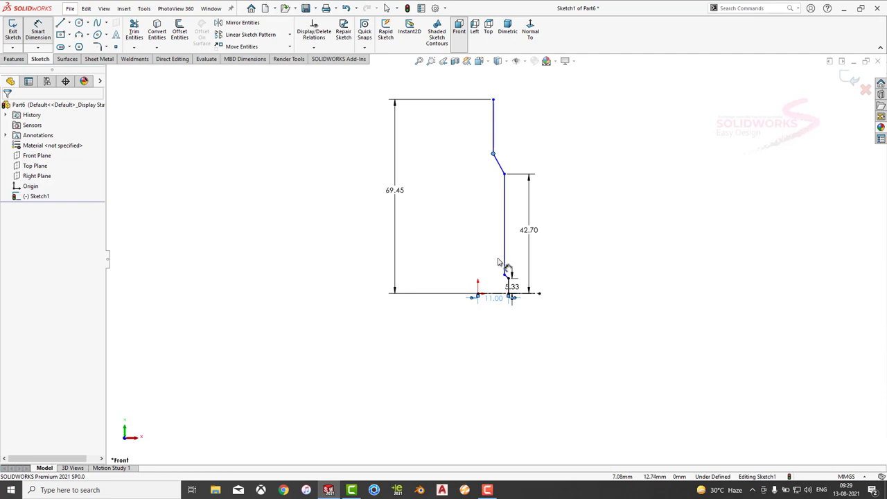
{"action": "scroll", "coordinate": [498, 262], "scroll_direction": "down", "scroll_amount": 2}
{"action": "scroll", "coordinate": [497, 262], "scroll_direction": "down", "scroll_amount": 2}
{"action": "mouse_move", "coordinate": [516, 302]}
{"action": "left_mouse_down"}
{"action": "mouse_move", "coordinate": [508, 254]}
{"action": "mouse_move", "coordinate": [482, 256]}
{"action": "left_mouse_up"}
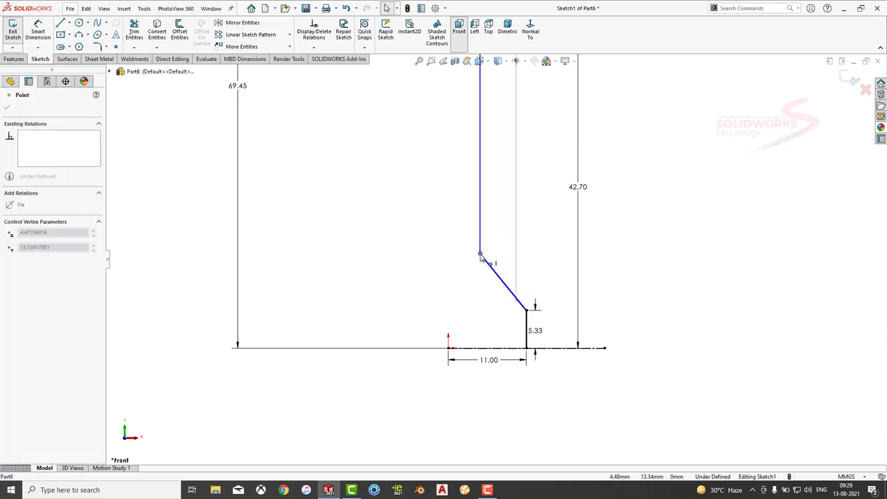
{"action": "left_click_drag", "start_coordinate": [481, 256], "coordinate": [477, 260]}
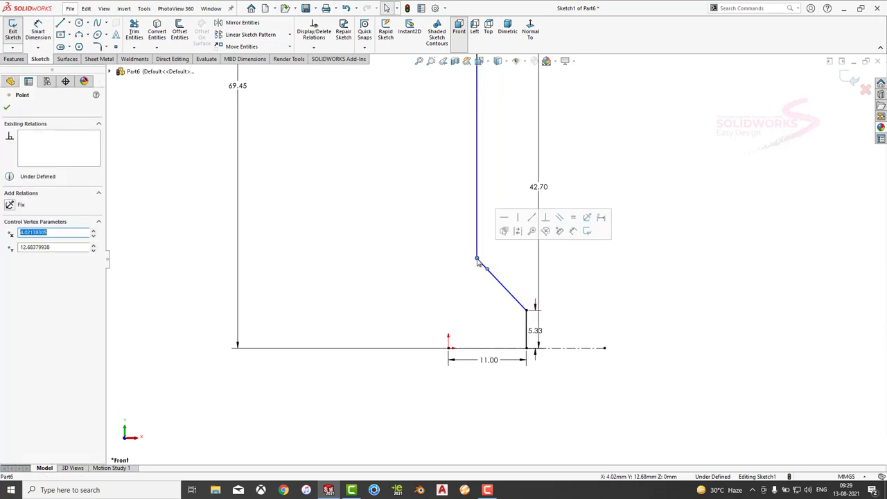
{"action": "left_click", "coordinate": [469, 297]}
{"action": "scroll", "coordinate": [470, 297], "scroll_direction": "up", "scroll_amount": 3}
{"action": "scroll", "coordinate": [475, 295], "scroll_direction": "up", "scroll_amount": 3}
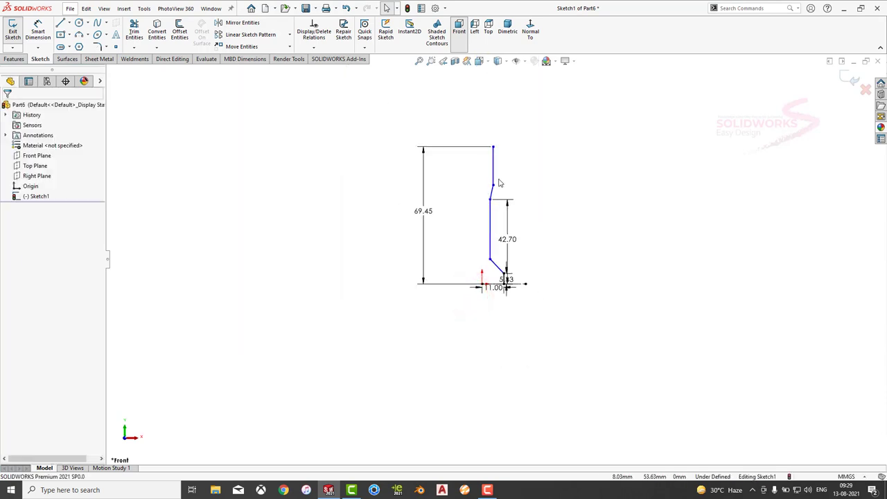
{"action": "left_click_drag", "start_coordinate": [477, 185], "coordinate": [474, 177]}
{"action": "left_click", "coordinate": [539, 191]}
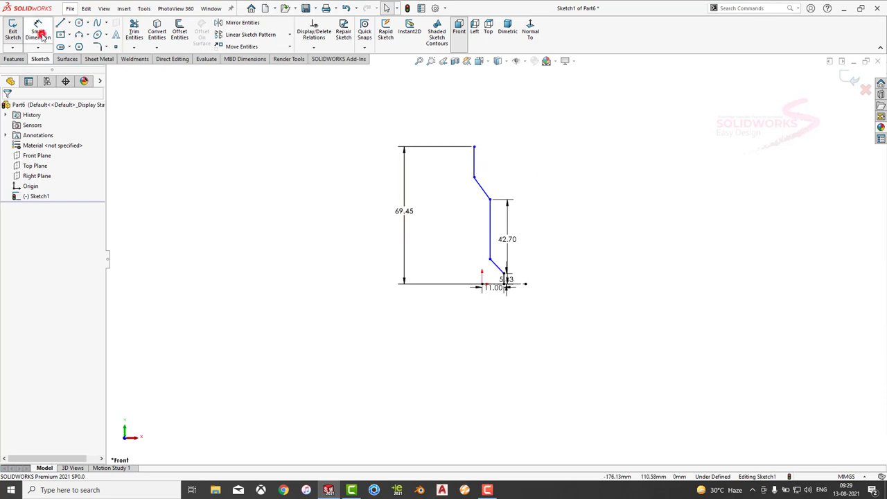
Add an 8.00 horizontal step-width dimension at the profile's top endpoint
{"action": "left_click", "coordinate": [179, 36]}
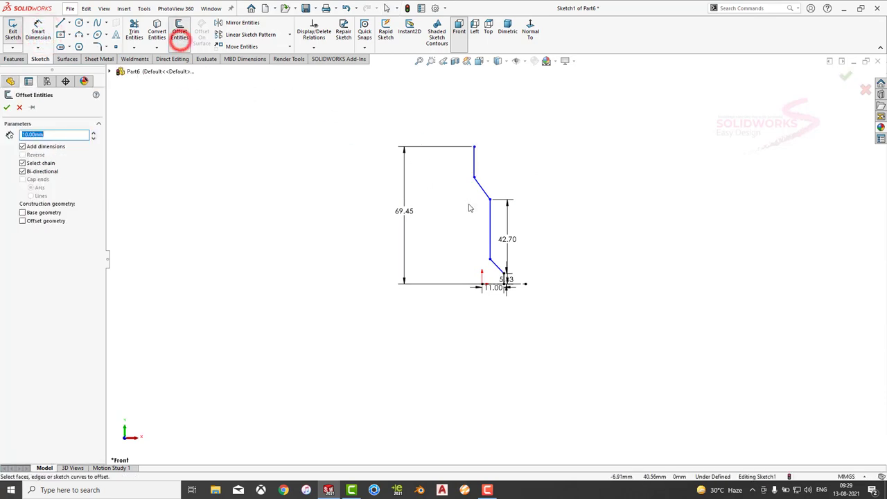
{"action": "key", "text": "Escape"}
{"action": "left_click", "coordinate": [38, 31]}
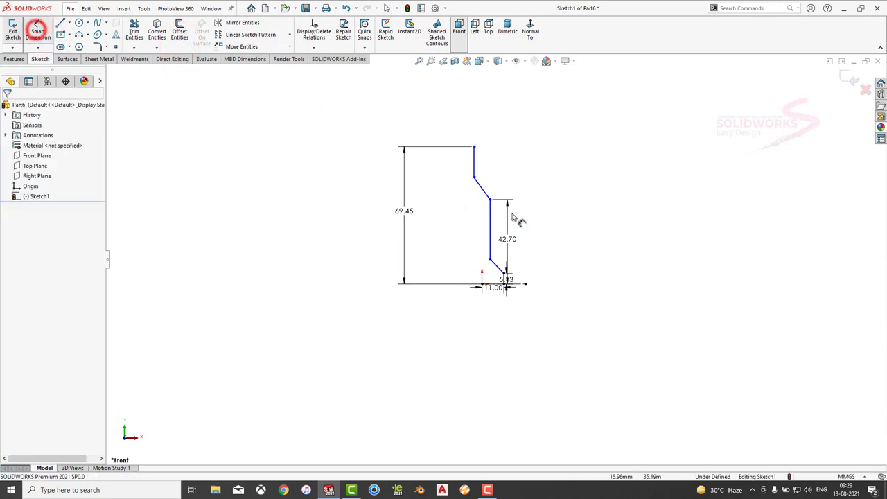
{"action": "left_click", "coordinate": [490, 199]}
{"action": "left_click", "coordinate": [476, 145]}
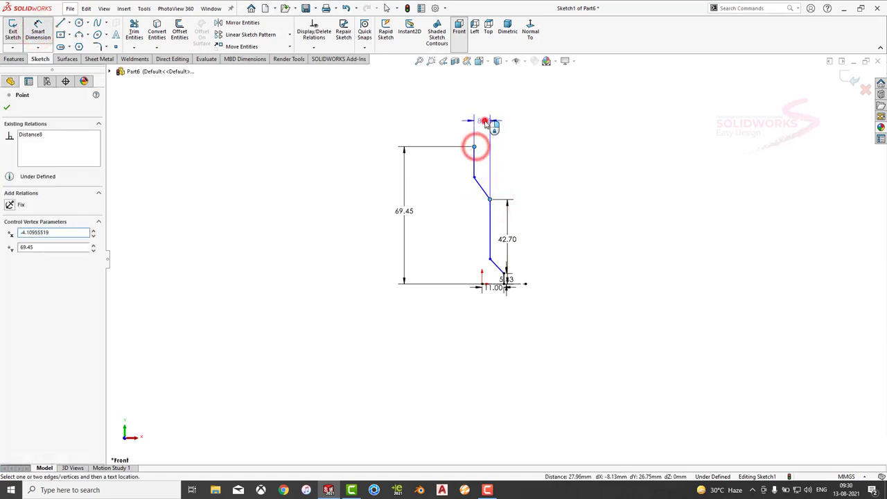
{"action": "left_click", "coordinate": [483, 121]}
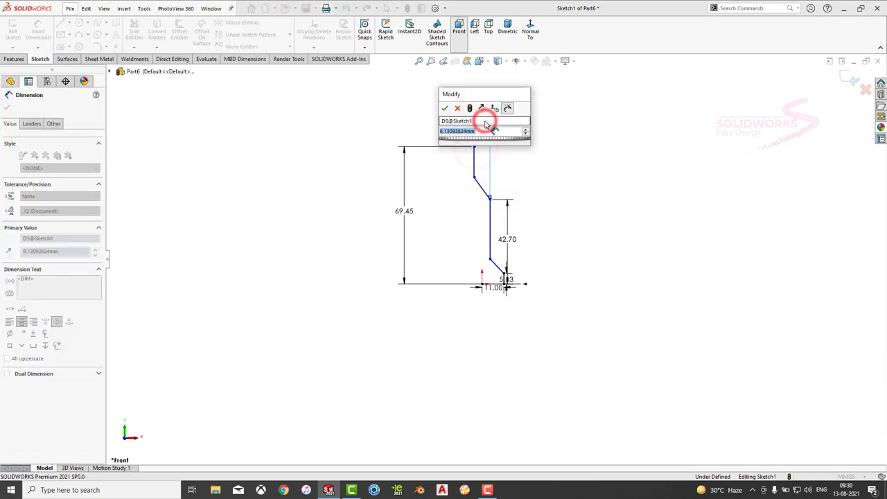
{"action": "type", "text": "8"}
{"action": "key", "text": "Return"}
{"action": "left_click", "coordinate": [547, 175]}
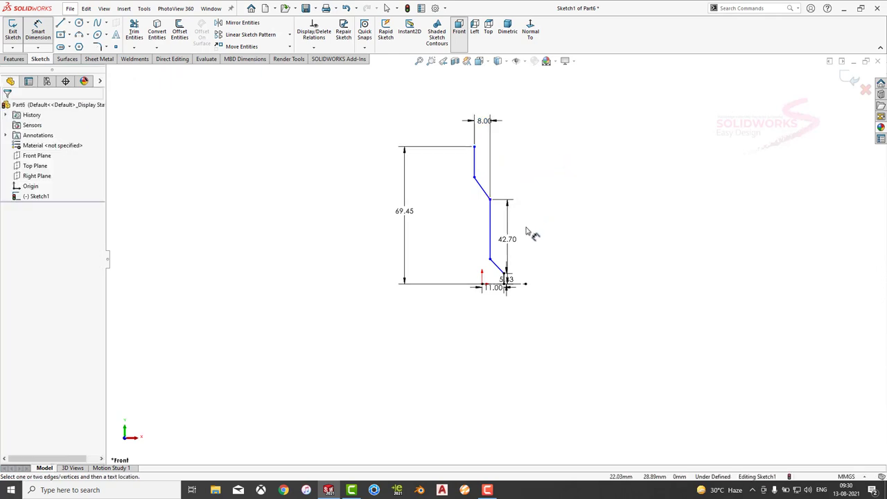
Dimension the lower bend point 15.00 vertically from the origin
{"action": "scroll", "coordinate": [527, 232], "scroll_direction": "down", "scroll_amount": 2}
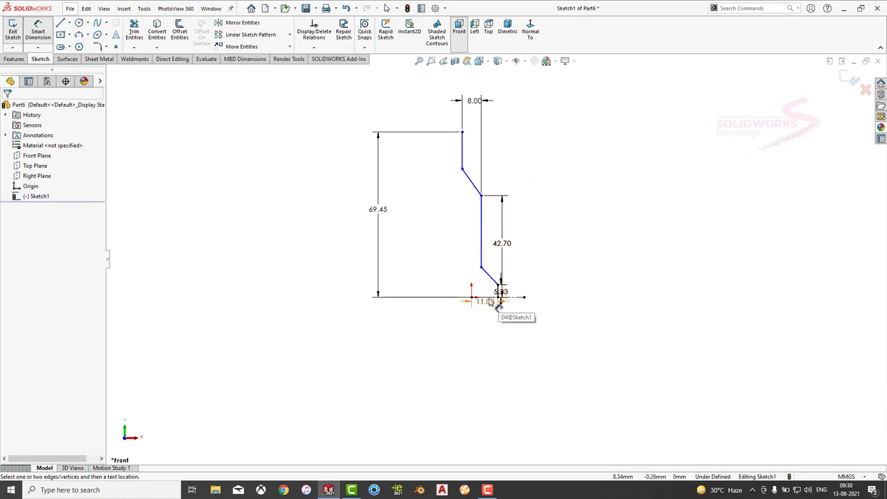
{"action": "left_click", "coordinate": [482, 267]}
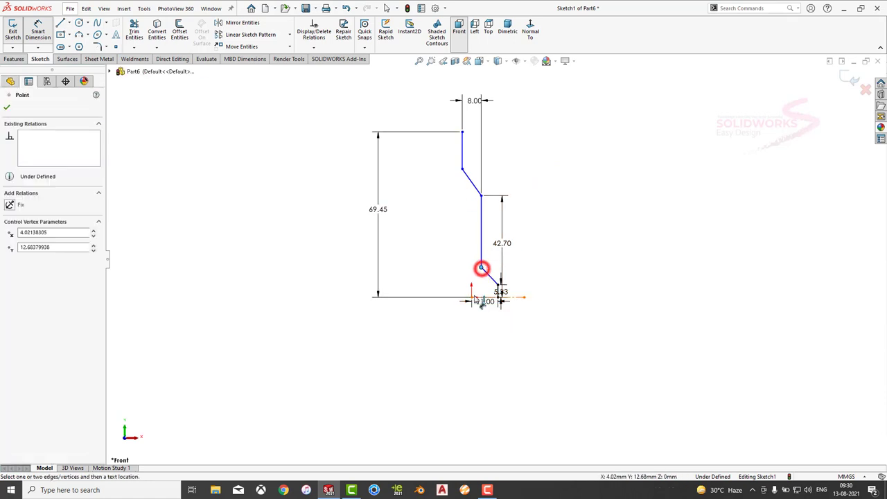
{"action": "left_click", "coordinate": [471, 296]}
{"action": "left_click", "coordinate": [573, 284]}
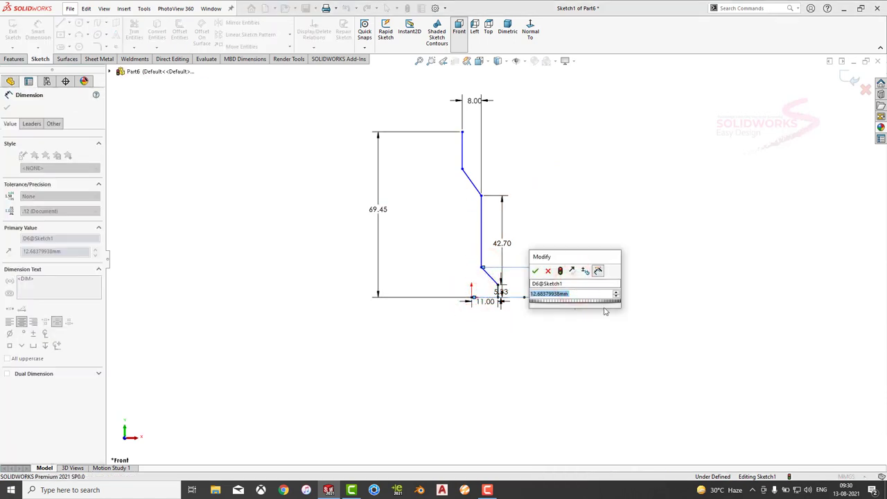
{"action": "type", "text": "15"}
{"action": "key", "text": "Return"}
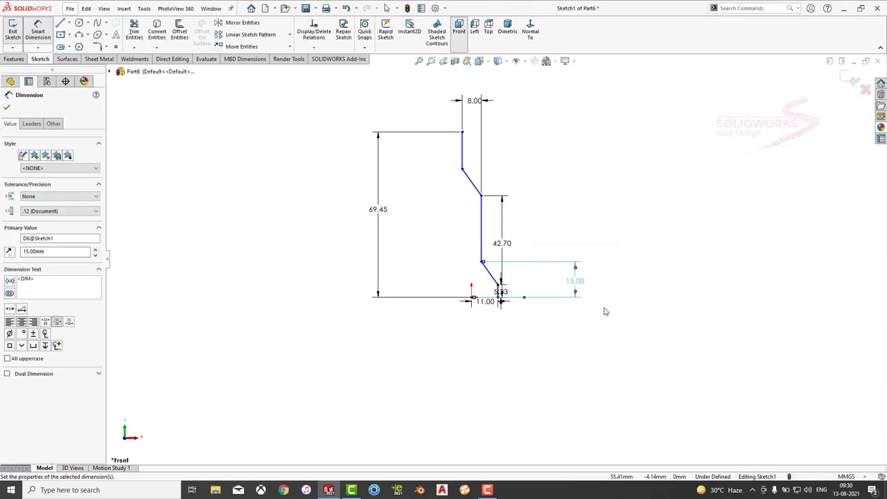
Offset the whole profile chain to one side to give it wall thickness
{"action": "left_click", "coordinate": [179, 33]}
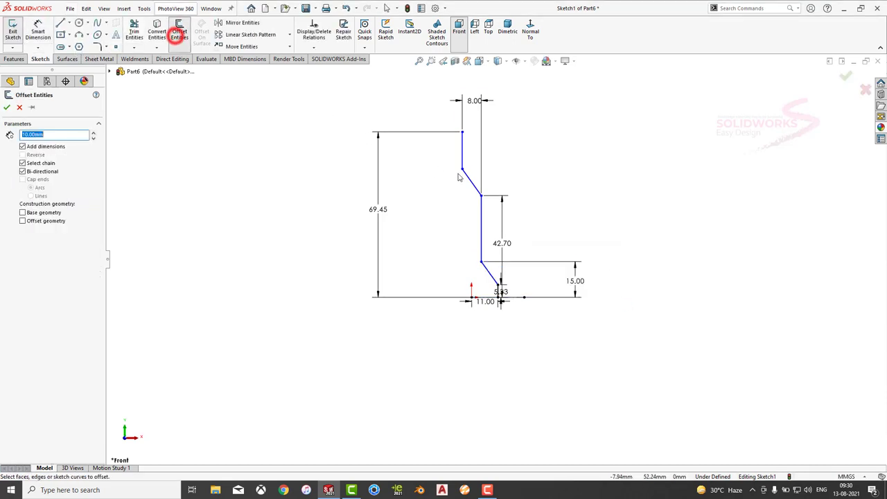
{"action": "left_click", "coordinate": [463, 149]}
{"action": "left_click", "coordinate": [23, 172]}
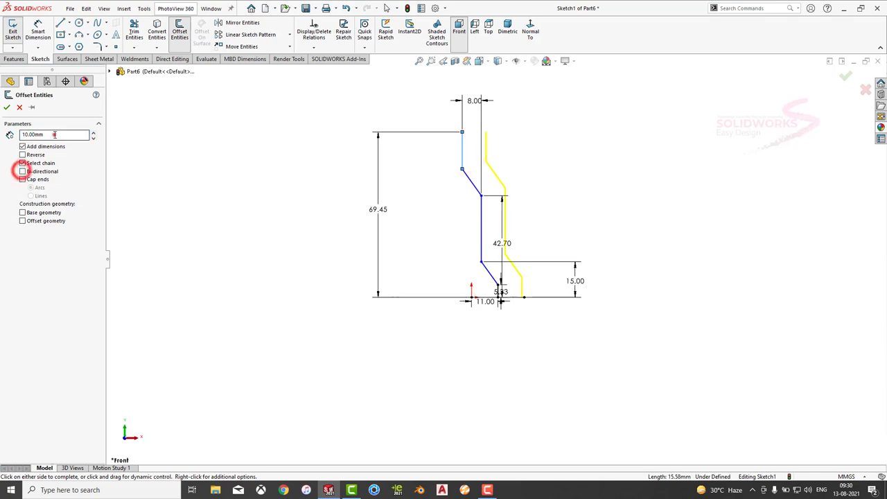
{"action": "left_click", "coordinate": [54, 134]}
{"action": "type", "text": "3"}
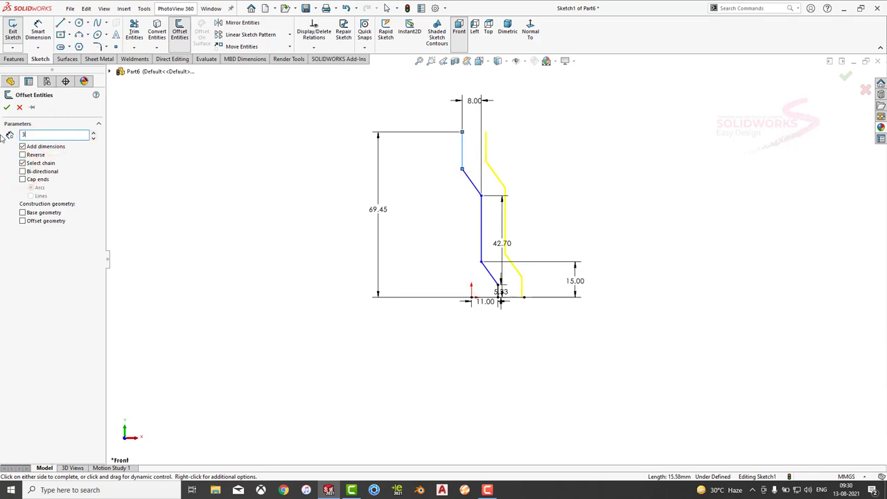
{"action": "left_click", "coordinate": [6, 107]}
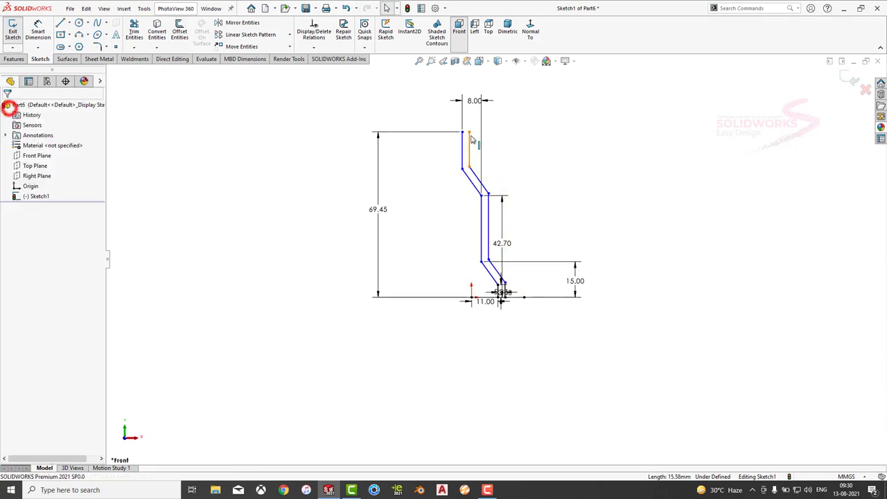
Close the top and bottom ends of the offset outline with short horizontal lines
{"action": "left_click", "coordinate": [60, 23]}
{"action": "scroll", "coordinate": [445, 115], "scroll_direction": "down", "scroll_amount": 3}
{"action": "left_click", "coordinate": [481, 150]}
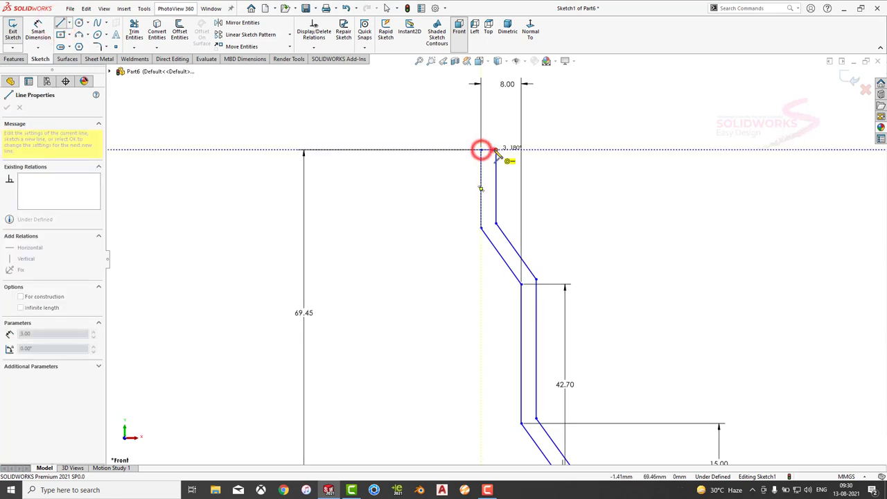
{"action": "left_click", "coordinate": [496, 150]}
{"action": "scroll", "coordinate": [545, 367], "scroll_direction": "up", "scroll_amount": 3}
{"action": "scroll", "coordinate": [545, 367], "scroll_direction": "down", "scroll_amount": 2}
{"action": "left_click", "coordinate": [479, 361]}
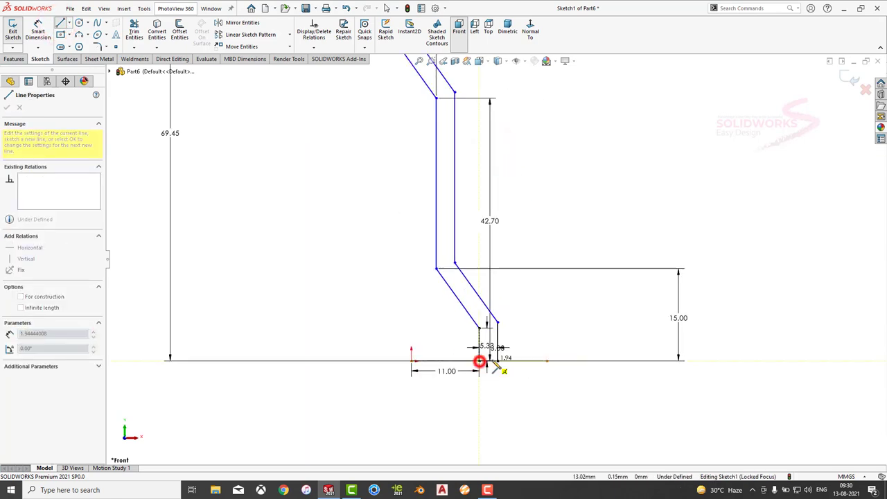
{"action": "left_click", "coordinate": [497, 360]}
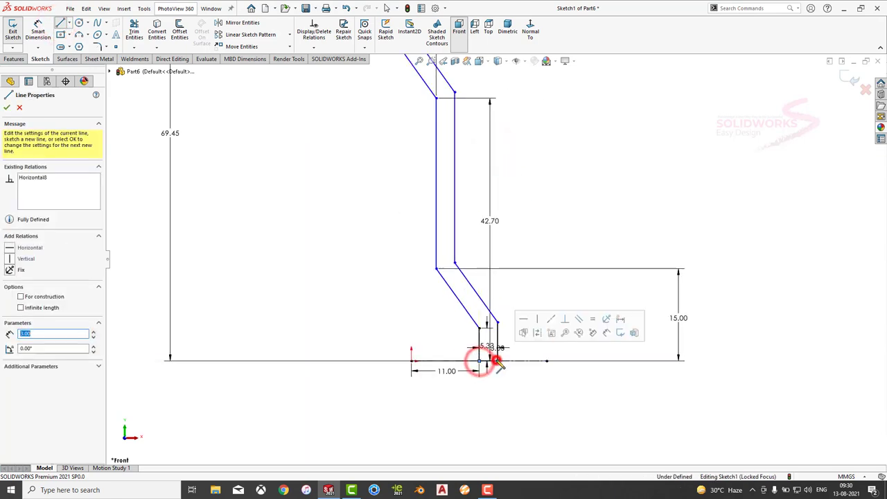
Revolve the closed outline into the solid dished disc, Revolve1
{"action": "left_click", "coordinate": [14, 59]}
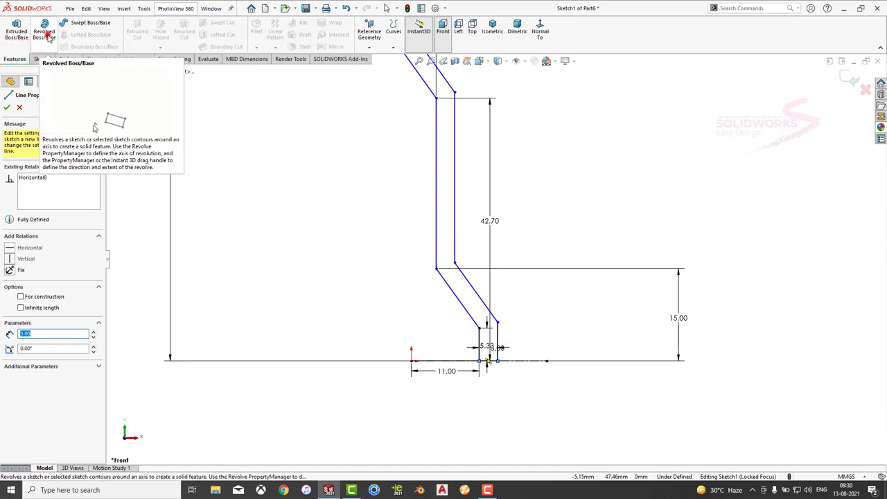
{"action": "left_click", "coordinate": [46, 34]}
{"action": "left_click", "coordinate": [7, 109]}
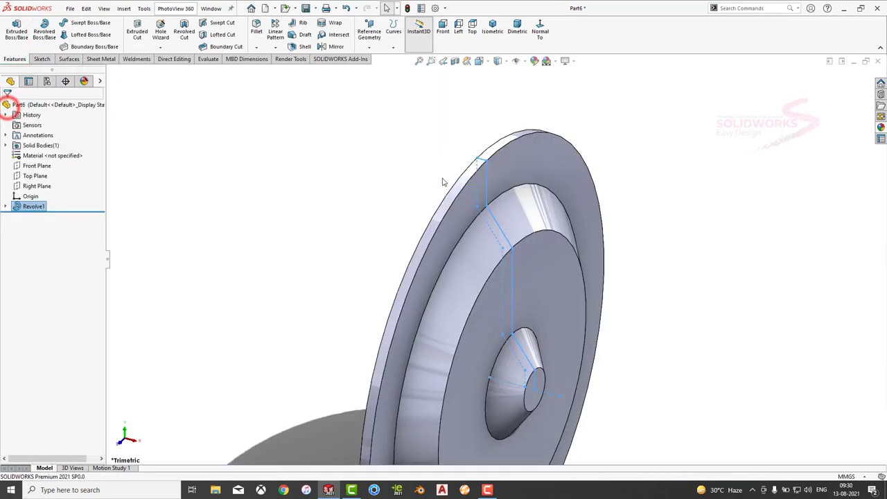
{"action": "middle_click_drag", "start_coordinate": [376, 201], "coordinate": [505, 329]}
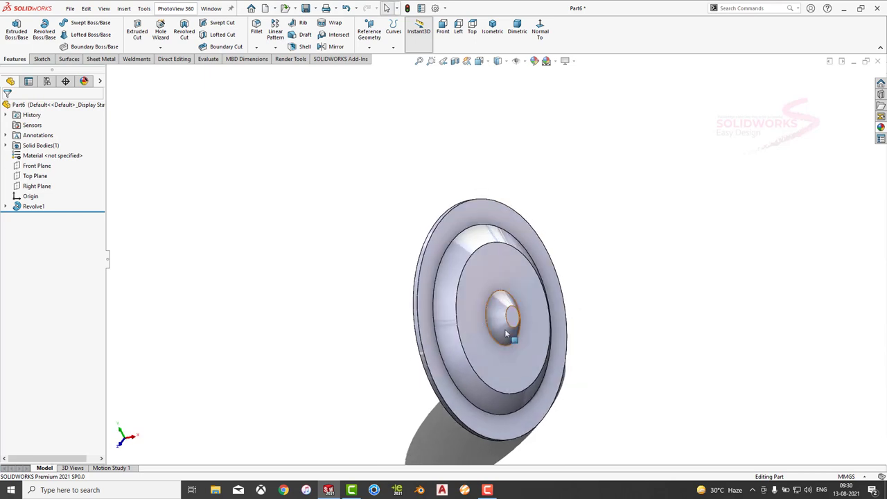
Fillet the outer and inner step edges on the disc's front face at 10 mm
{"action": "left_click", "coordinate": [256, 31]}
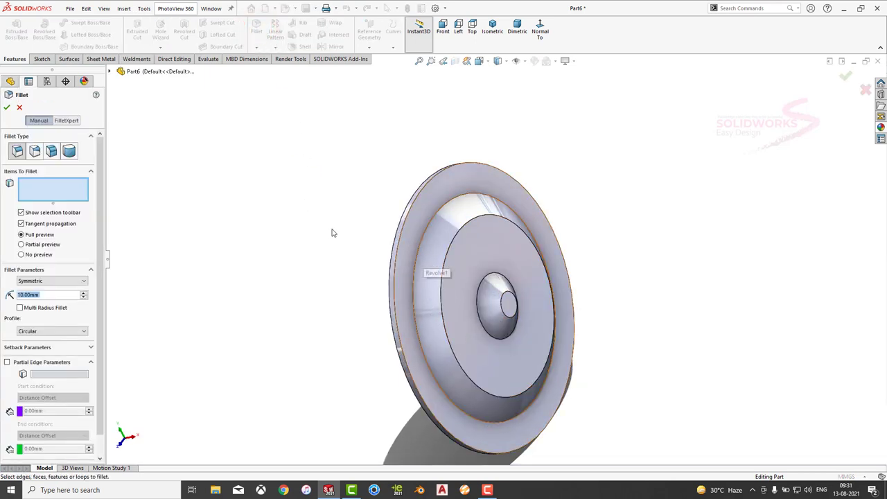
{"action": "left_click", "coordinate": [431, 222]}
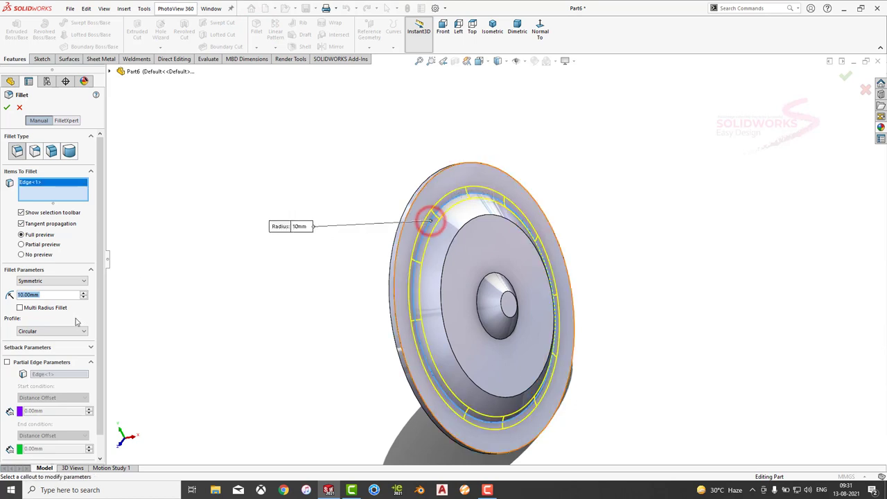
{"action": "left_click", "coordinate": [457, 238]}
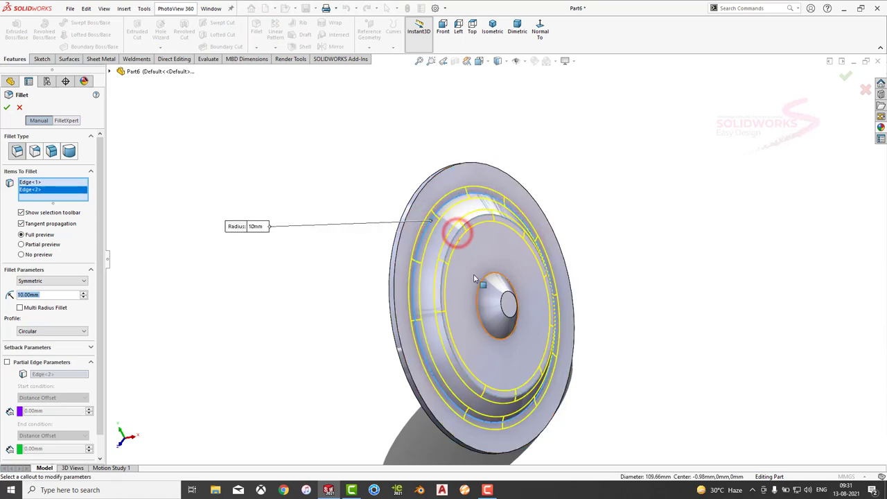
{"action": "left_click", "coordinate": [7, 108]}
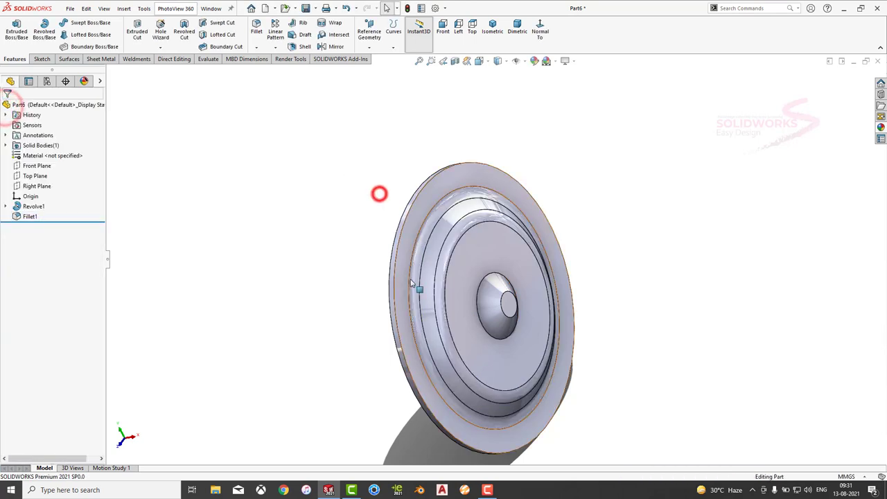
Fillet the step edges on the disc's back face at 10 mm
{"action": "middle_click_drag", "start_coordinate": [376, 192], "coordinate": [493, 251]}
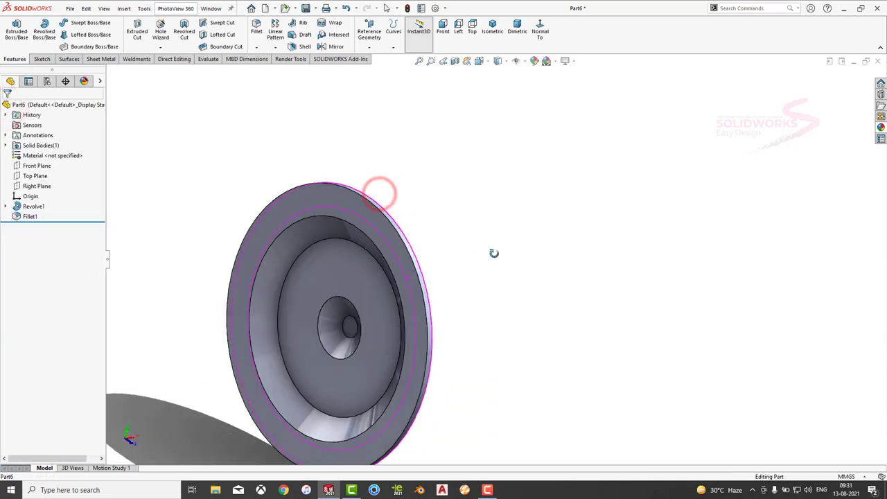
{"action": "left_click", "coordinate": [298, 255]}
{"action": "left_click", "coordinate": [280, 233]}
{"action": "left_click", "coordinate": [7, 107]}
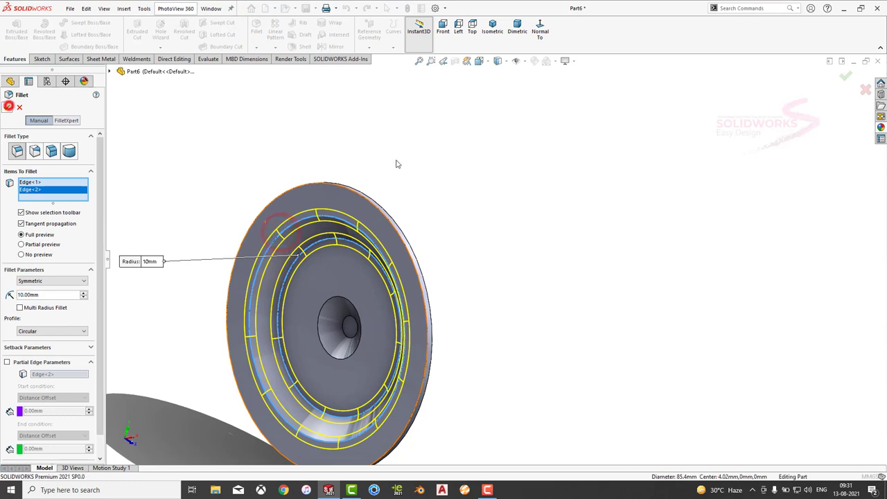
Fillet the central hole edge at 10 mm, then inspect the rounded disc
{"action": "middle_click_drag", "start_coordinate": [538, 168], "coordinate": [466, 319]}
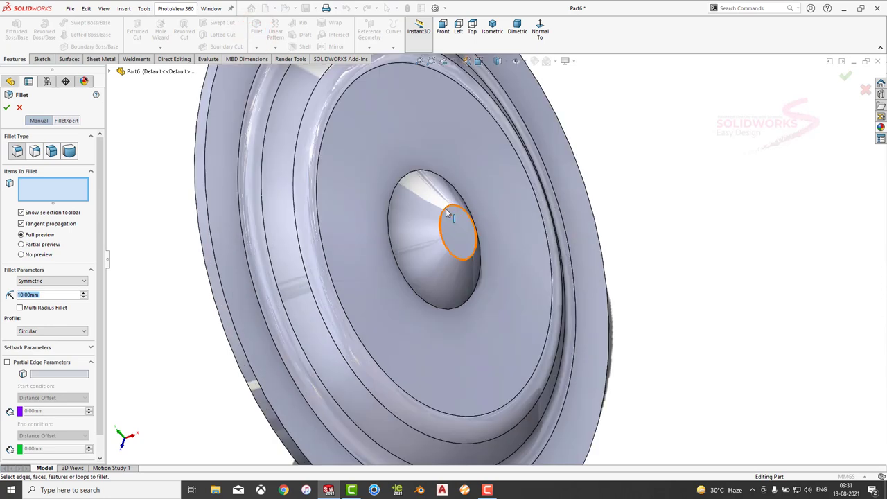
{"action": "left_click", "coordinate": [447, 210]}
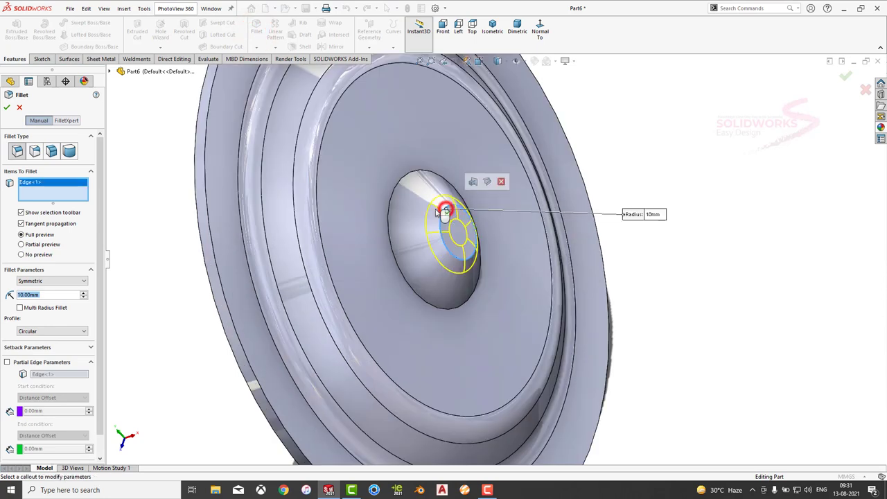
{"action": "left_click", "coordinate": [7, 107]}
{"action": "left_click", "coordinate": [722, 166]}
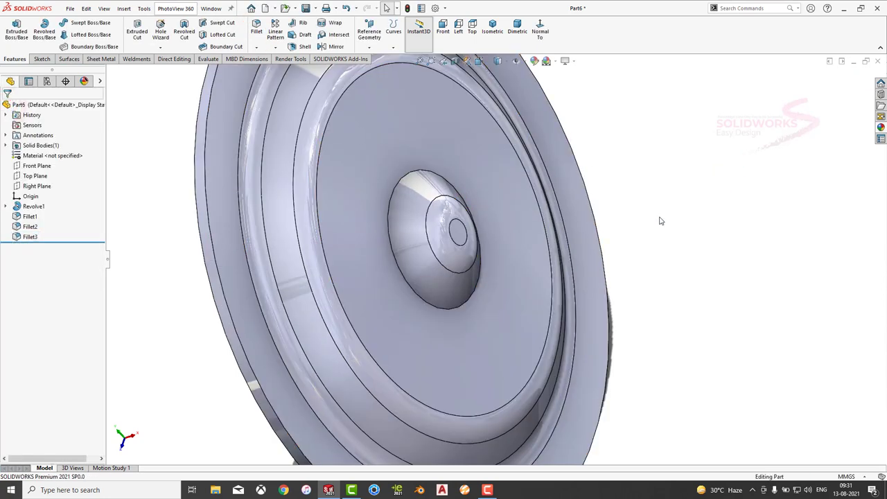
{"action": "middle_click_drag", "start_coordinate": [632, 233], "coordinate": [701, 183]}
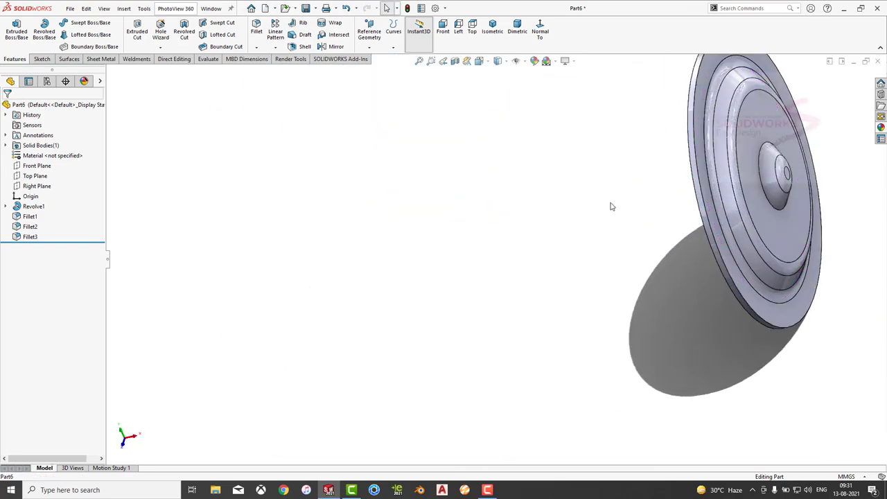
{"action": "mouse_move", "coordinate": [702, 184]}
{"action": "middle_mouse_down"}
{"action": "mouse_move", "coordinate": [610, 204]}
{"action": "mouse_move", "coordinate": [725, 195]}
{"action": "middle_mouse_up"}
Edit the revolve's profile sketch, Sketch1, and view it face-on
{"action": "key", "text": "f"}
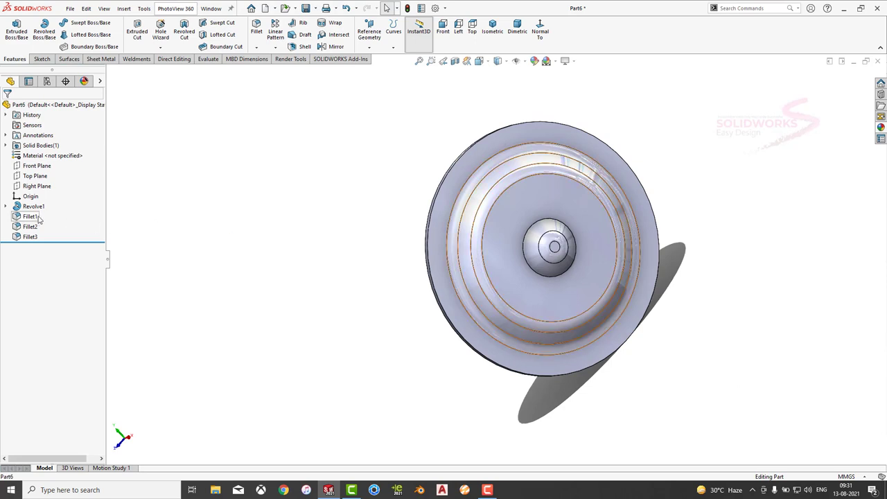
{"action": "left_click", "coordinate": [35, 217]}
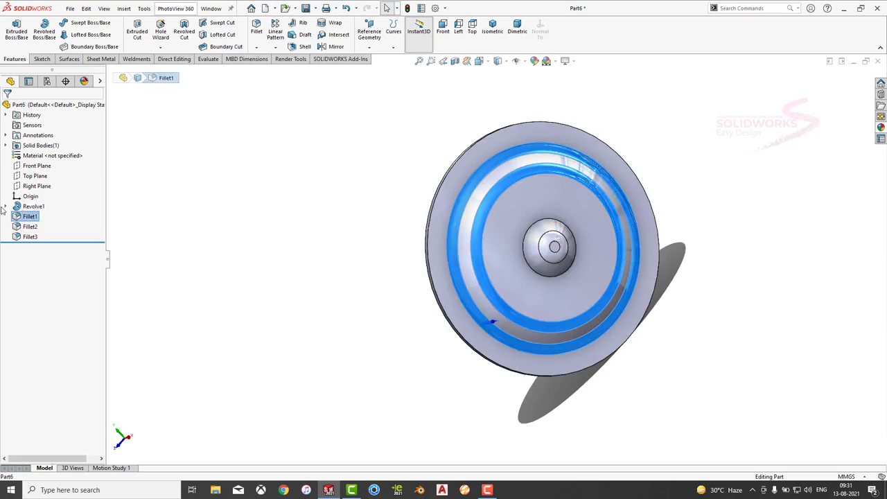
{"action": "left_click", "coordinate": [6, 206]}
{"action": "left_click", "coordinate": [35, 216]}
{"action": "left_click", "coordinate": [58, 189]}
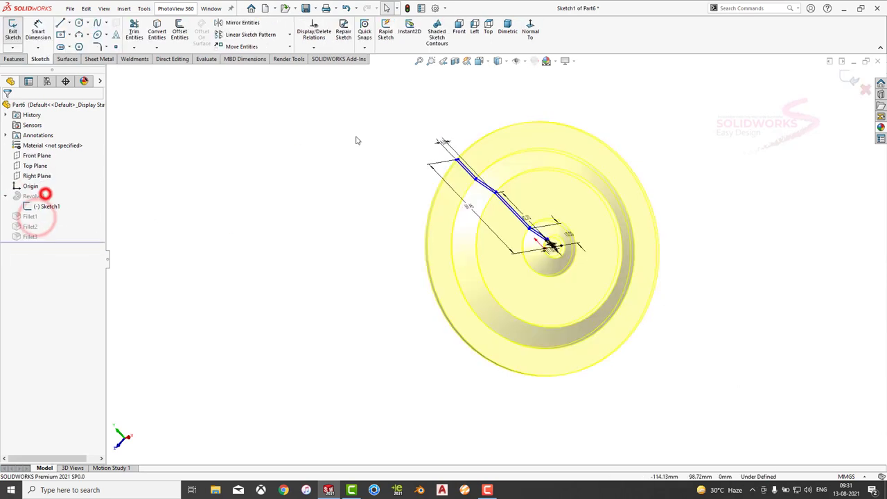
{"action": "left_click", "coordinate": [531, 31]}
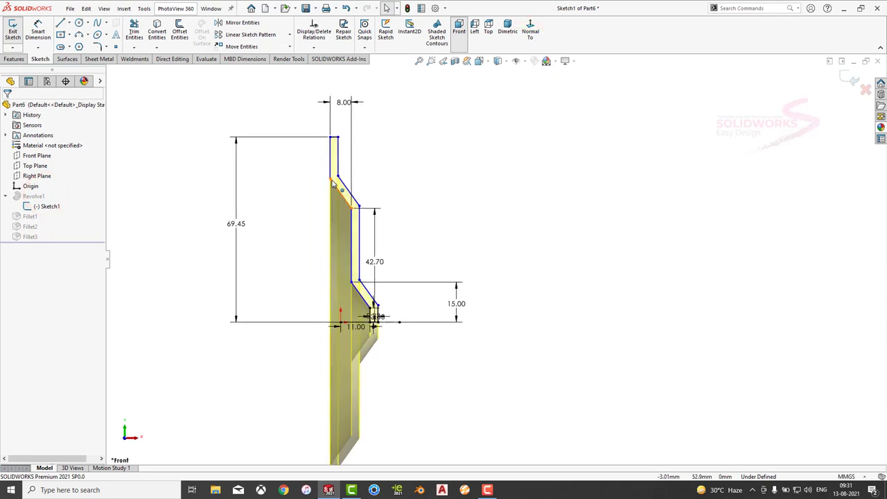
Dimension the profile's top vertical line at 20 mm
{"action": "left_click", "coordinate": [37, 35]}
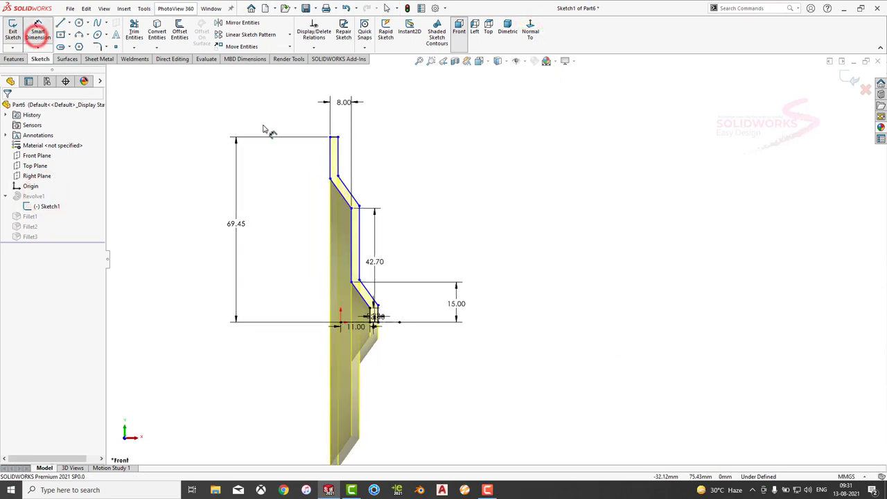
{"action": "left_click", "coordinate": [330, 154]}
{"action": "left_click", "coordinate": [309, 161]}
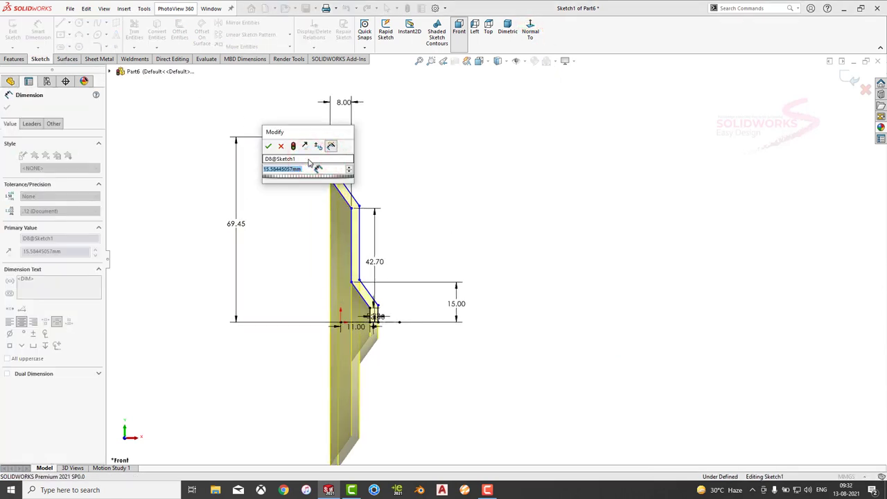
{"action": "type", "text": "20"}
{"action": "key", "text": "Return"}
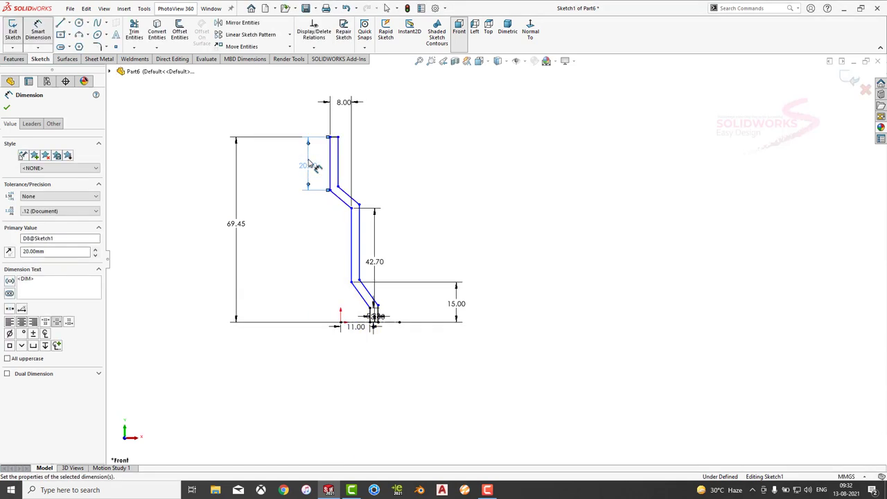
Change that dimension to 30, then 35 mm, and exit the sketch to rebuild the disc
{"action": "middle_click_drag", "start_coordinate": [330, 207], "coordinate": [485, 143], "text": "ctrl"}
{"action": "double_click", "coordinate": [464, 112]}
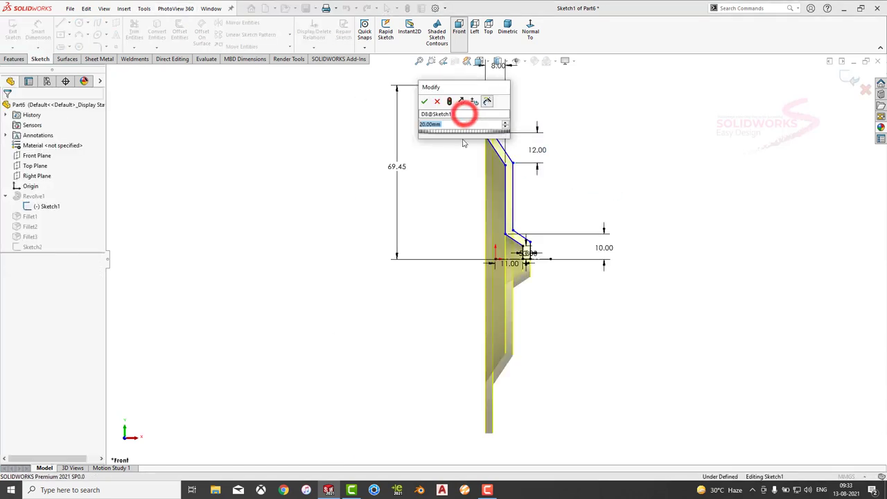
{"action": "type", "text": "30"}
{"action": "key", "text": "Return"}
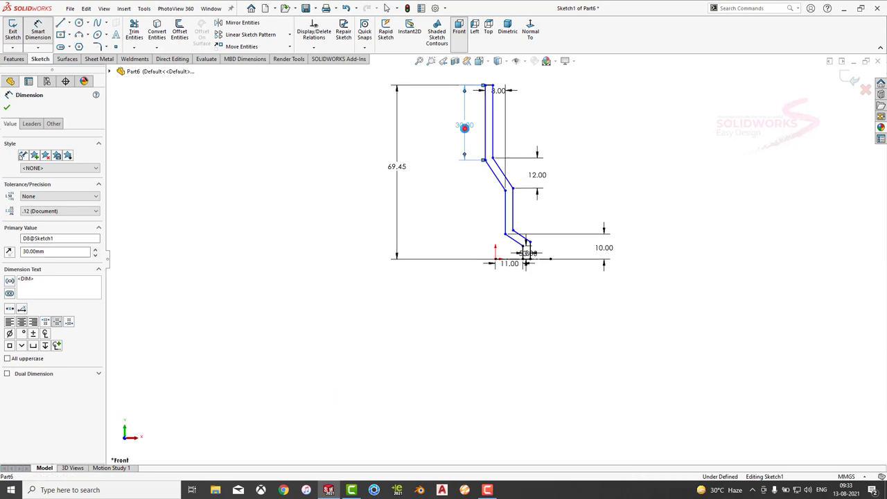
{"action": "double_click", "coordinate": [464, 125]}
{"action": "type", "text": "35"}
{"action": "key", "text": "Return"}
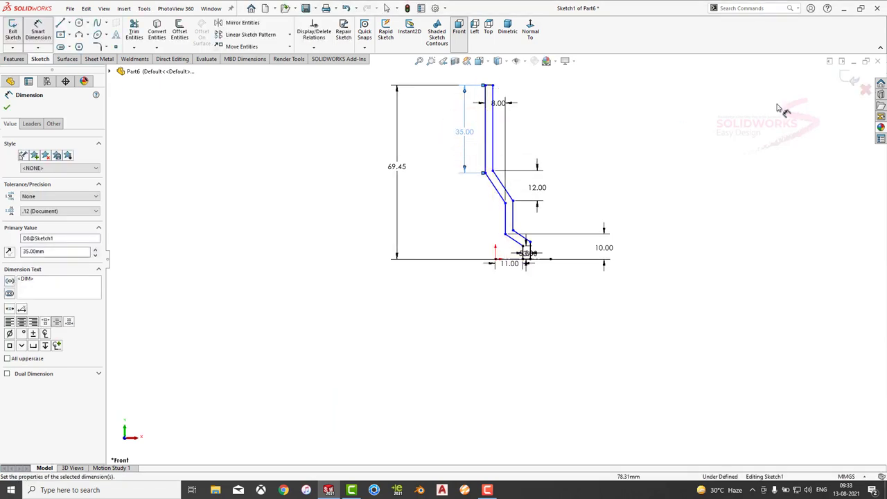
{"action": "left_click", "coordinate": [853, 81]}
{"action": "left_click", "coordinate": [725, 174]}
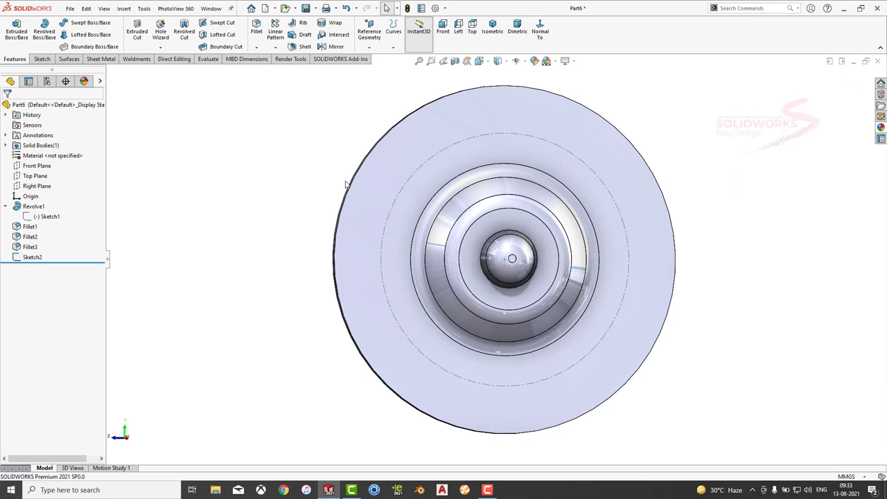
Edit Sketch2 with its Ø101 circle and view it face-on
{"action": "left_click", "coordinate": [35, 257]}
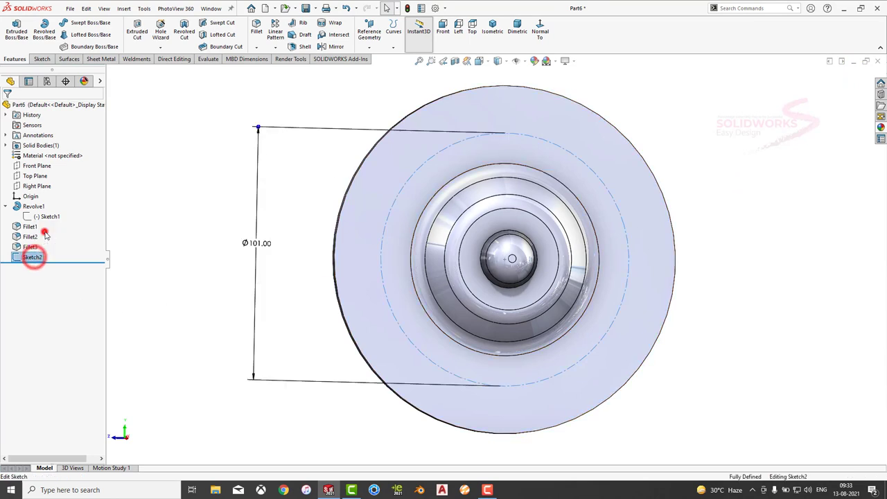
{"action": "left_click", "coordinate": [29, 264]}
{"action": "left_click", "coordinate": [531, 31]}
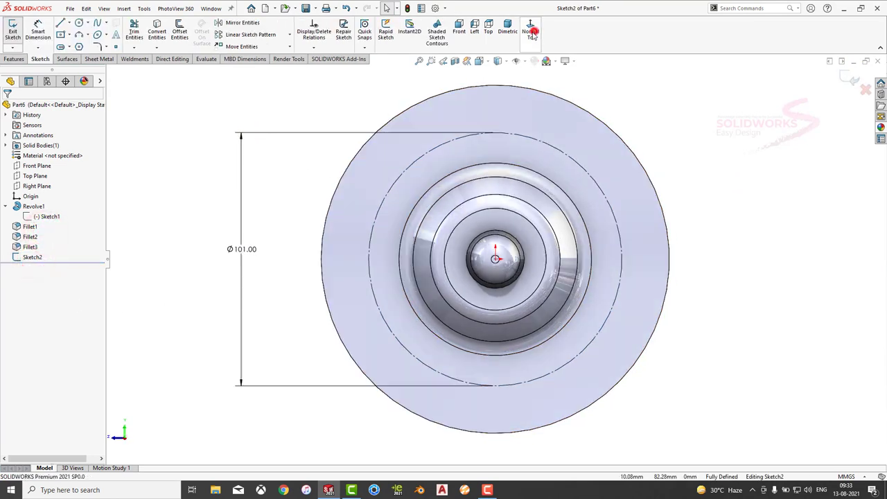
Draw a Ø13 circle centred on the top of the Ø101 circle
{"action": "left_click", "coordinate": [79, 22]}
{"action": "left_click", "coordinate": [495, 133]}
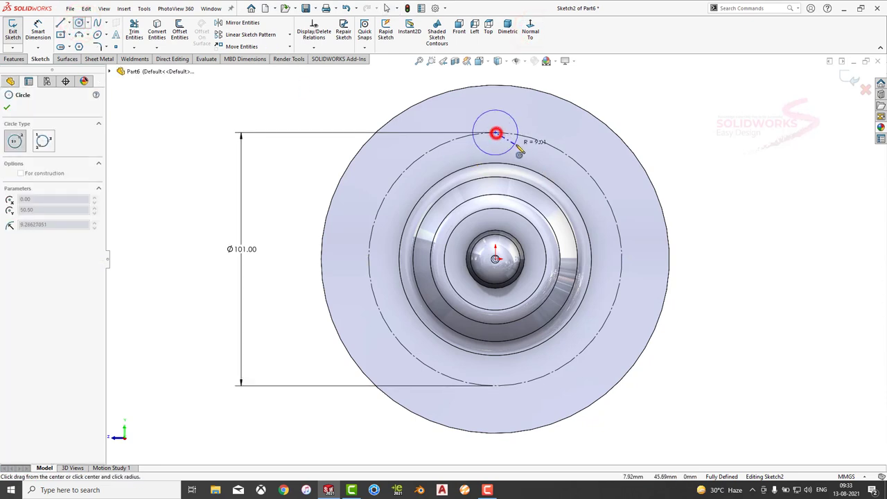
{"action": "left_click", "coordinate": [516, 146]}
{"action": "right_click_drag", "start_coordinate": [518, 143], "coordinate": [519, 125]}
{"action": "left_click", "coordinate": [520, 127]}
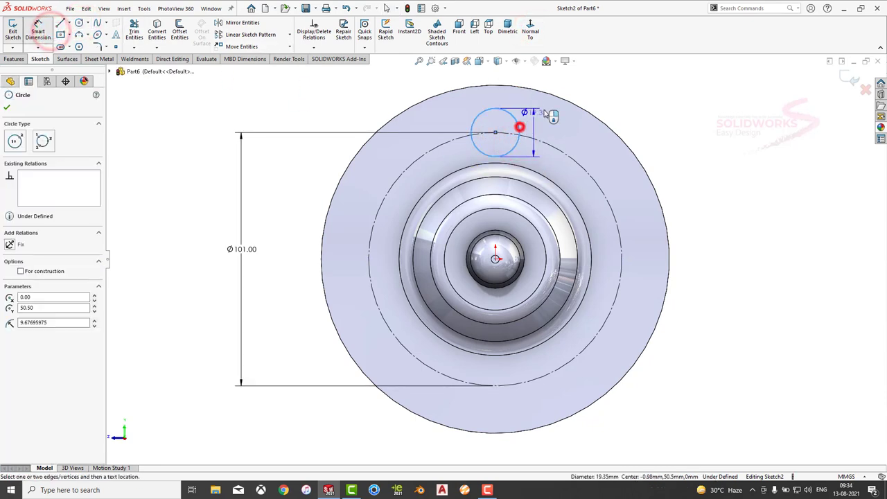
{"action": "left_click", "coordinate": [610, 80]}
{"action": "type", "text": "13"}
{"action": "key", "text": "Return"}
Add a concentric Ø18.5 circle around the Ø13 circle
{"action": "left_click", "coordinate": [80, 23]}
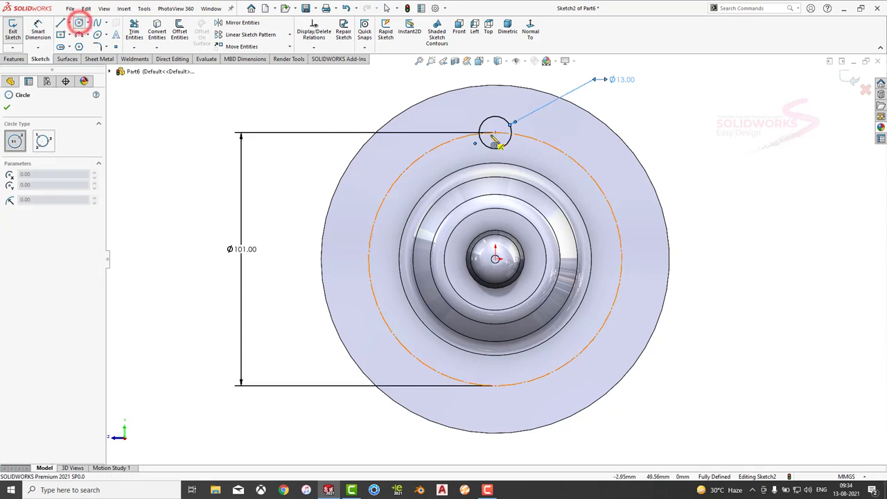
{"action": "left_click_drag", "start_coordinate": [495, 132], "coordinate": [495, 102]}
{"action": "left_click", "coordinate": [38, 31]}
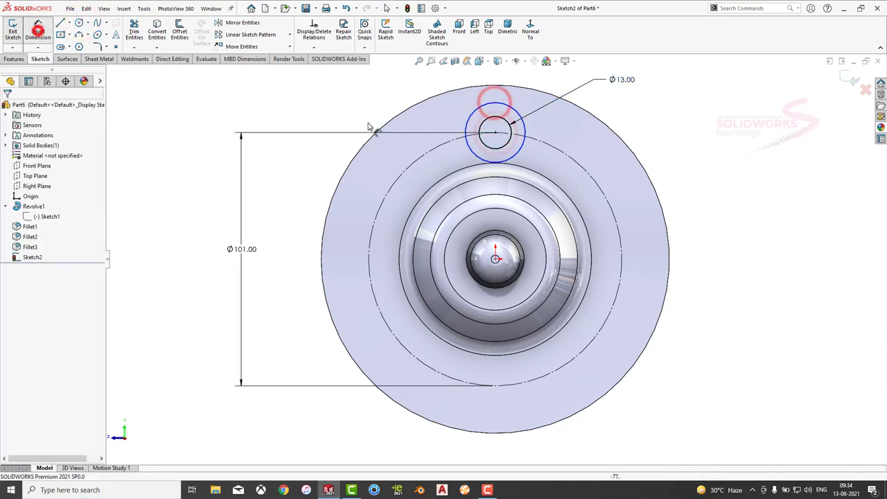
{"action": "left_click", "coordinate": [471, 109]}
{"action": "left_click", "coordinate": [298, 87]}
{"action": "type", "text": "18"}
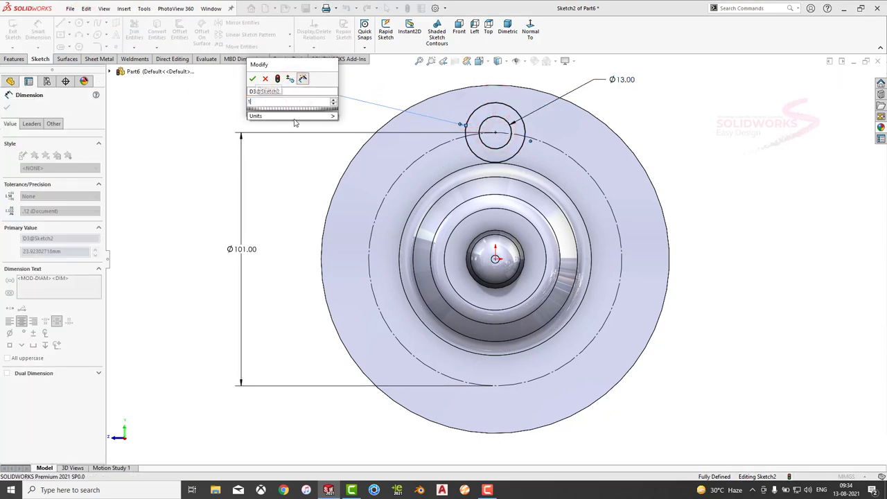
{"action": "type", "text": ".5"}
{"action": "key", "text": "Return"}
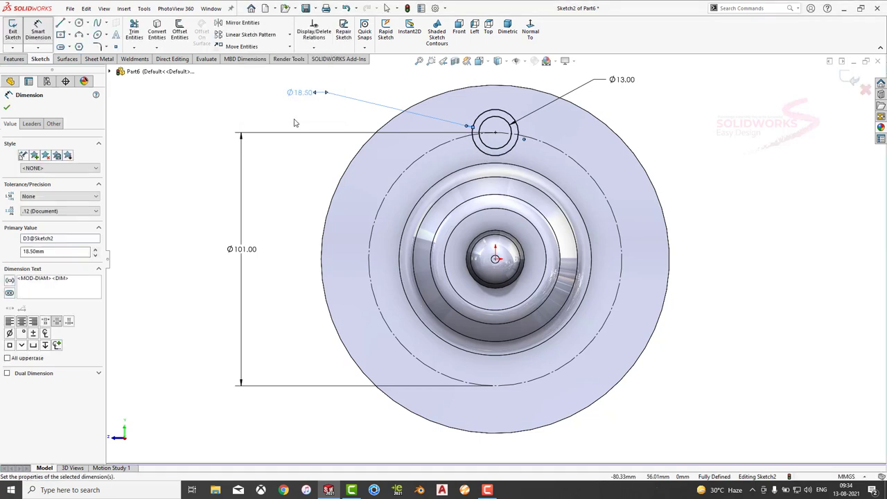
{"action": "left_click", "coordinate": [289, 36]}
Circular-pattern the Ø13 and Ø18.5 circle pair six times around the origin
{"action": "left_click", "coordinate": [284, 56]}
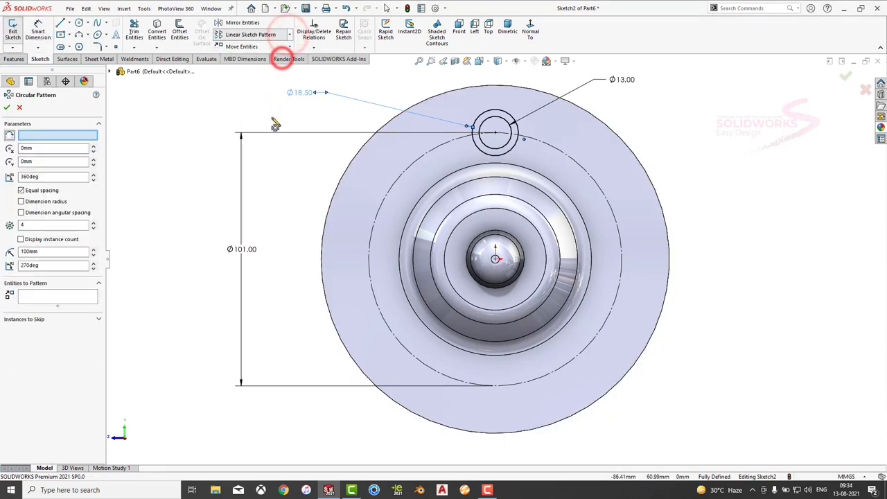
{"action": "left_click", "coordinate": [496, 260]}
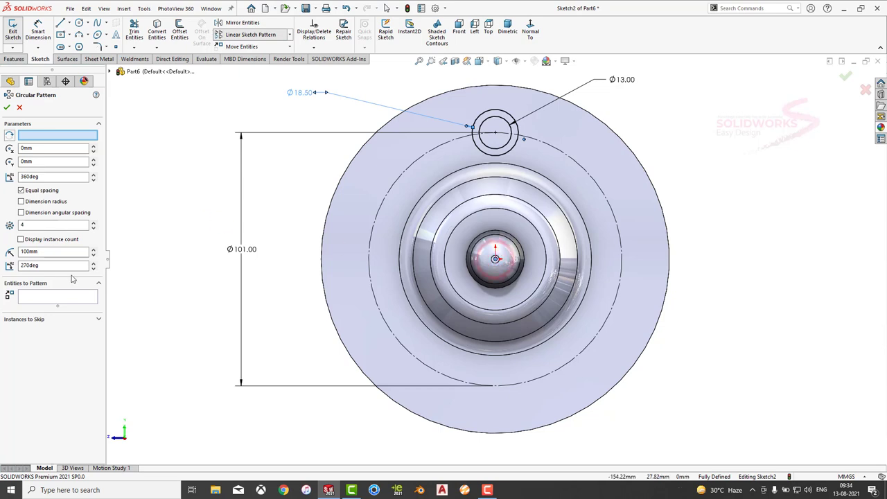
{"action": "left_click", "coordinate": [484, 114]}
{"action": "left_click", "coordinate": [489, 123]}
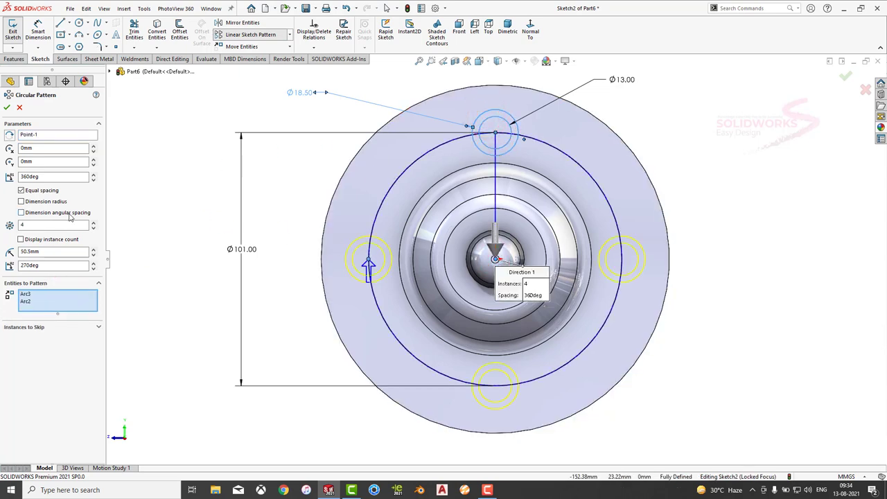
{"action": "type", "text": "6"}
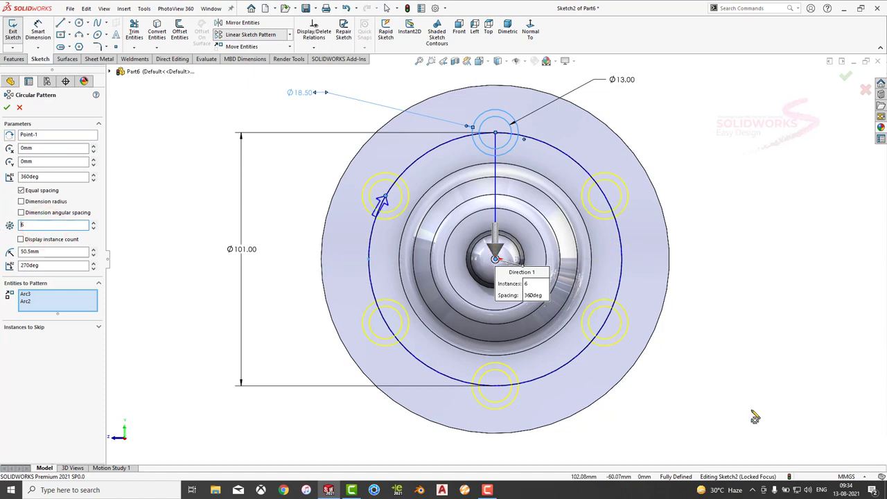
{"action": "left_click", "coordinate": [7, 108]}
{"action": "left_click", "coordinate": [14, 58]}
Extrude-cut the six circle pairs 3 deep into the disc
{"action": "left_click", "coordinate": [137, 33]}
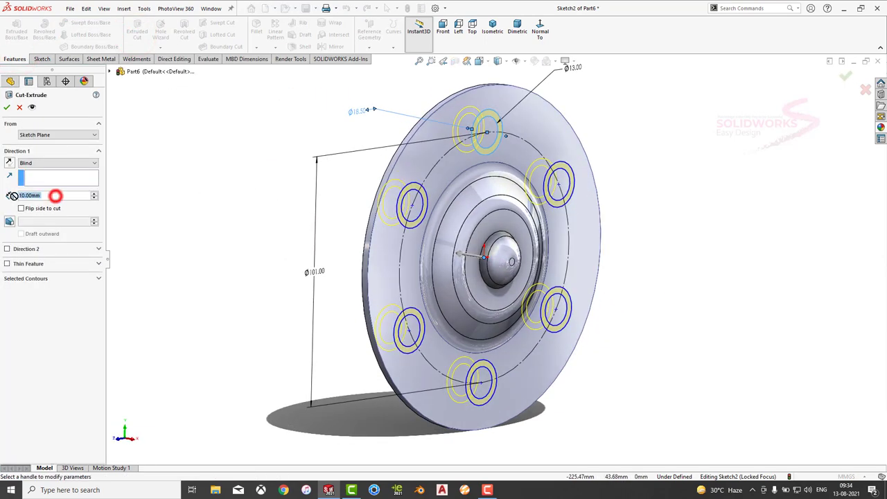
{"action": "type", "text": "3"}
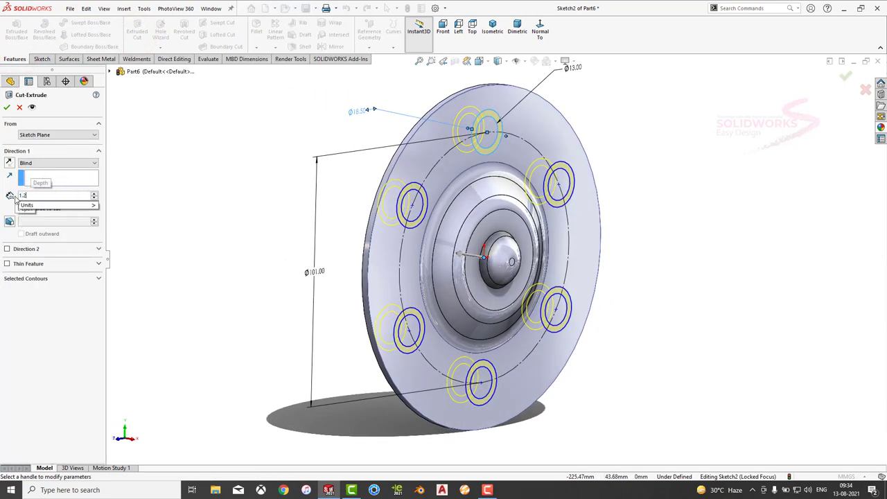
{"action": "key", "text": "Return"}
{"action": "left_click", "coordinate": [204, 202]}
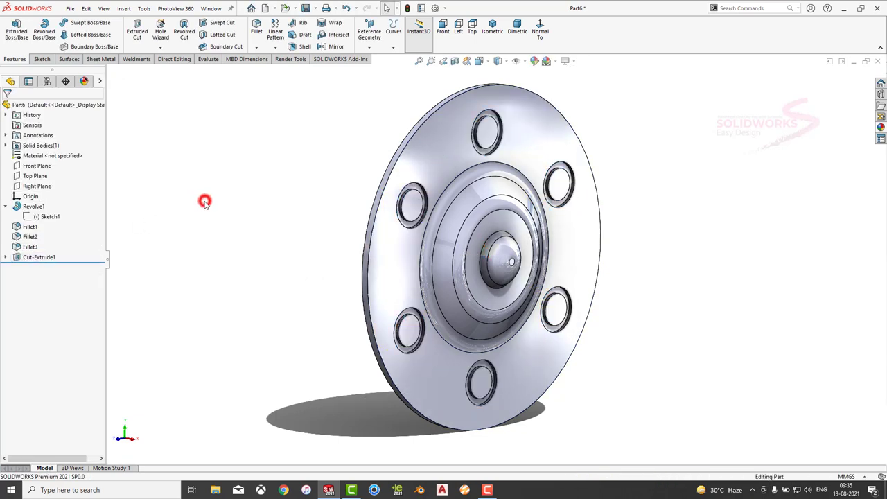
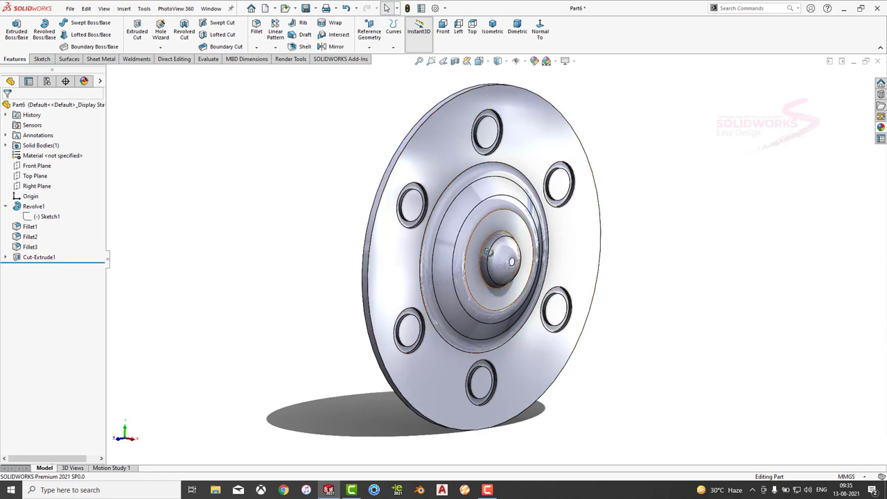
Sketch two concentric circles at the origin on the part's back face, viewed Normal To
{"action": "mouse_move", "coordinate": [488, 252]}
{"action": "middle_mouse_down"}
{"action": "mouse_move", "coordinate": [607, 248]}
{"action": "mouse_move", "coordinate": [585, 260]}
{"action": "mouse_move", "coordinate": [670, 240]}
{"action": "middle_mouse_up"}
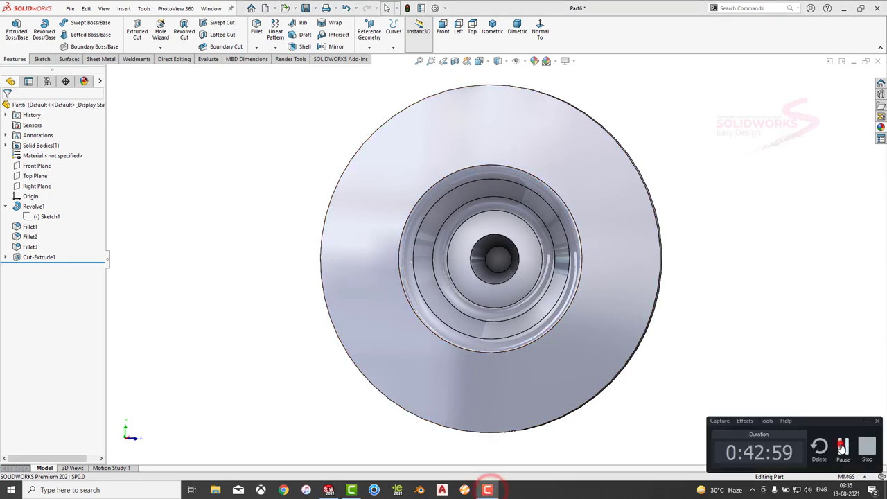
{"action": "left_click", "coordinate": [605, 183]}
{"action": "left_click", "coordinate": [648, 159]}
{"action": "left_click", "coordinate": [530, 32]}
{"action": "left_click", "coordinate": [728, 218]}
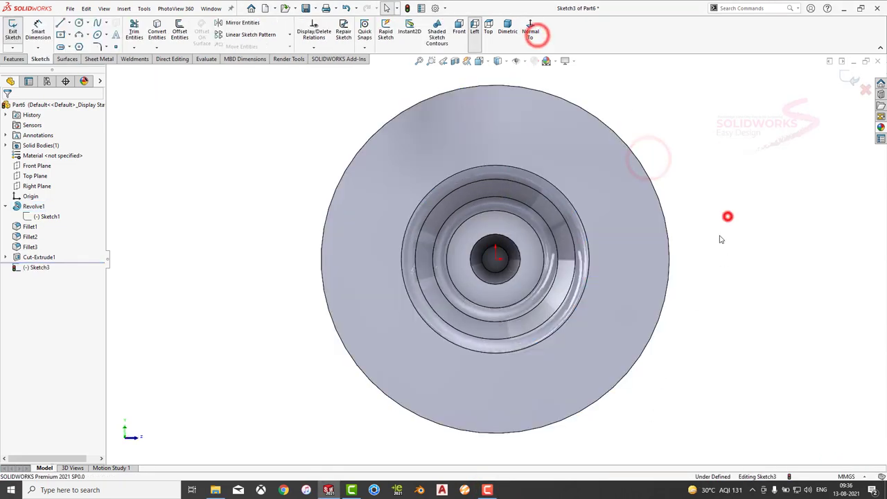
{"action": "left_click", "coordinate": [79, 23]}
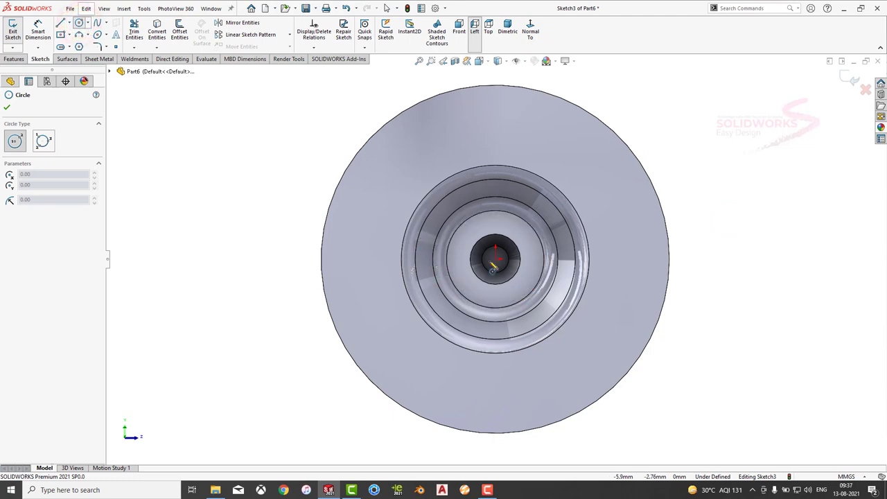
{"action": "left_click", "coordinate": [495, 260]}
{"action": "left_click", "coordinate": [496, 100]}
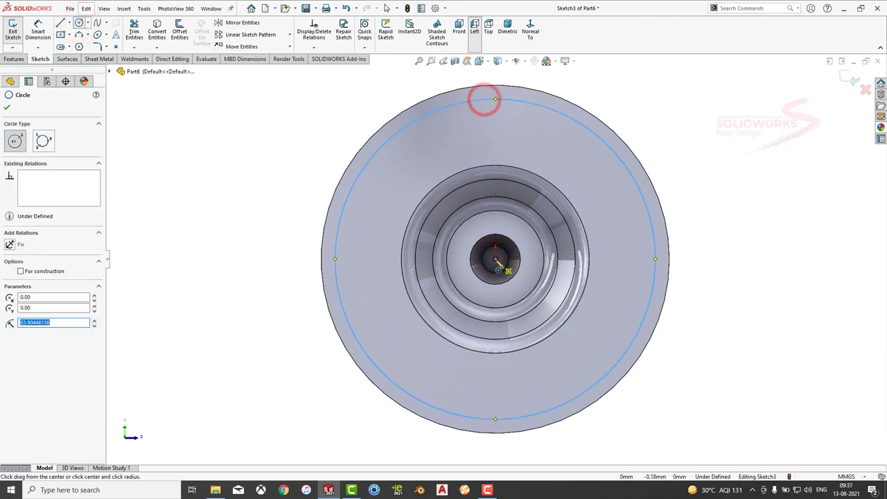
{"action": "left_click", "coordinate": [495, 260]}
{"action": "left_click", "coordinate": [496, 151]}
{"action": "key", "text": "Escape"}
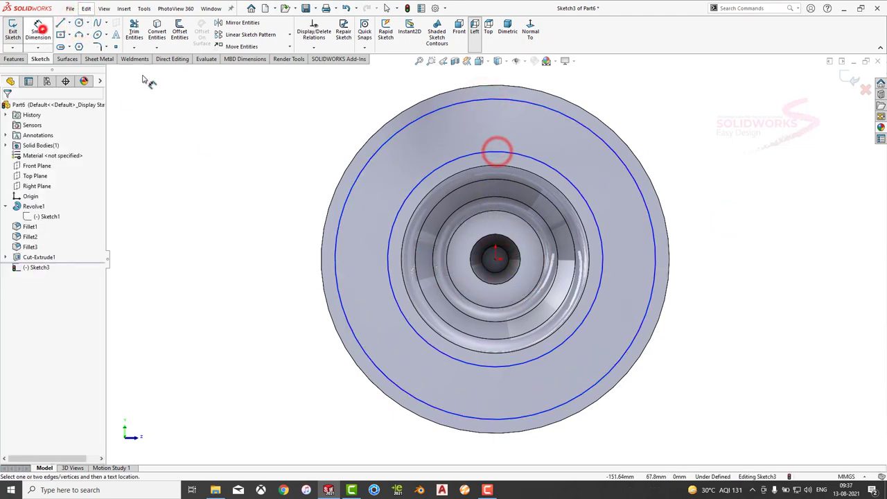
Dimension the outer circle Ø134 and the inner circle Ø92, fully defining the sketch
{"action": "left_click", "coordinate": [38, 31]}
{"action": "left_click", "coordinate": [348, 208]}
{"action": "left_click", "coordinate": [276, 255]}
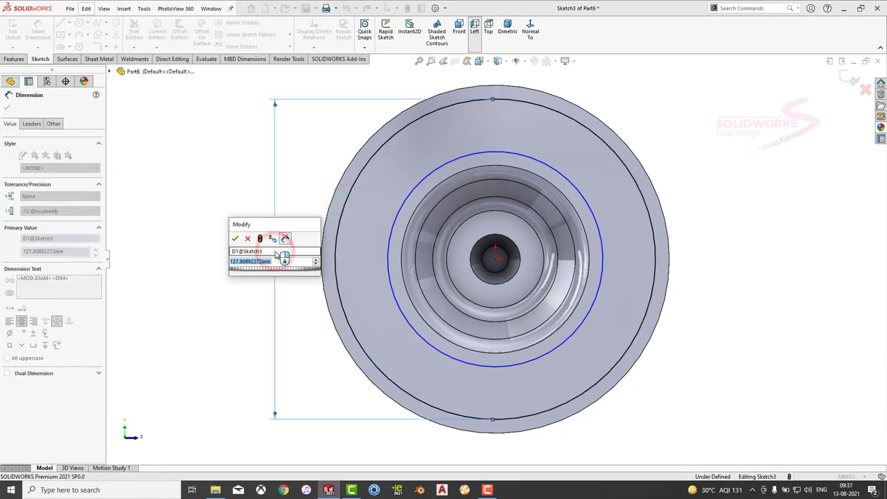
{"action": "type", "text": "134"}
{"action": "key", "text": "Return"}
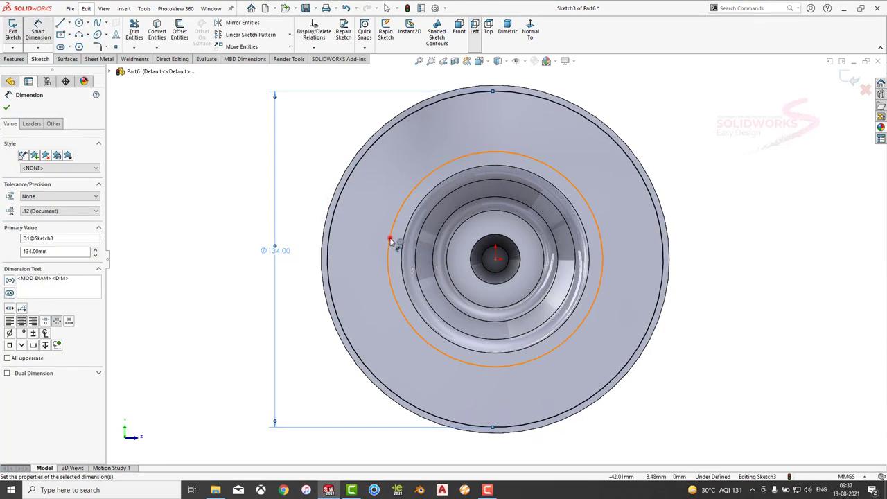
{"action": "left_click", "coordinate": [389, 239]}
{"action": "left_click", "coordinate": [291, 323]}
{"action": "type", "text": "92"}
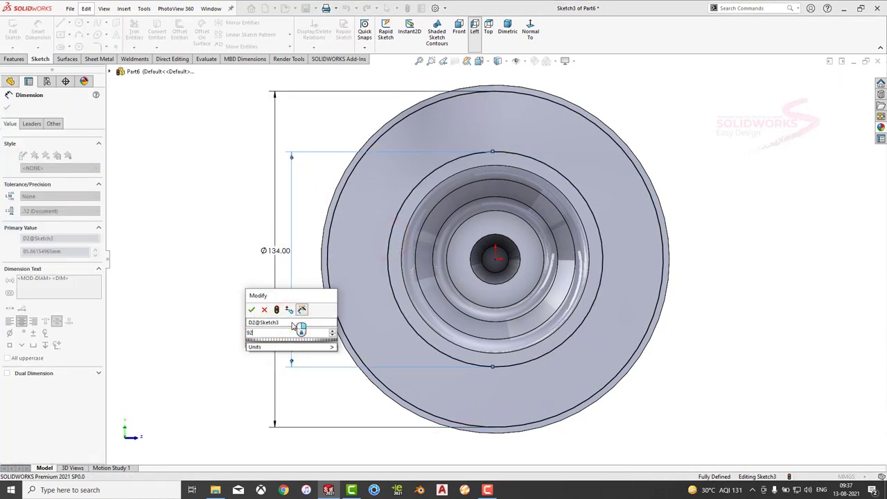
{"action": "key", "text": "Return"}
{"action": "key", "text": "Escape"}
Draw a vertical centerline across the ring, offset it both ways and trim the slot lines
{"action": "left_click", "coordinate": [69, 23]}
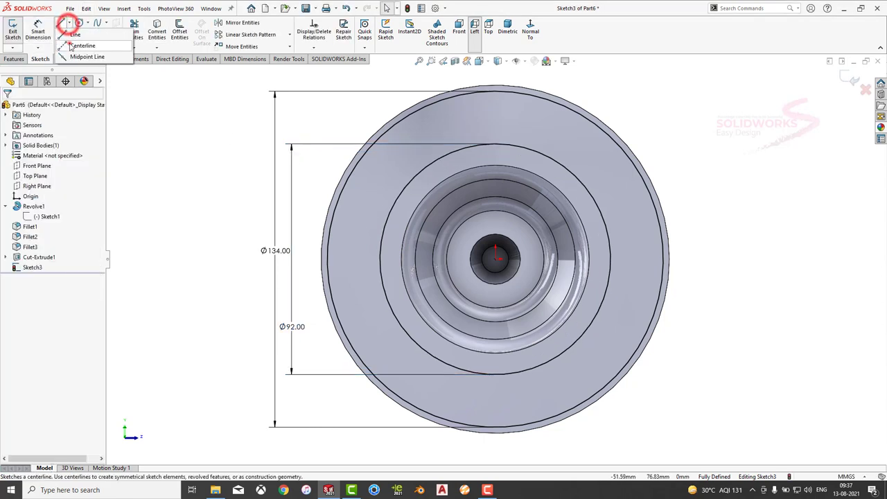
{"action": "left_click", "coordinate": [68, 41]}
{"action": "left_click", "coordinate": [495, 74]}
{"action": "double_click", "coordinate": [495, 163]}
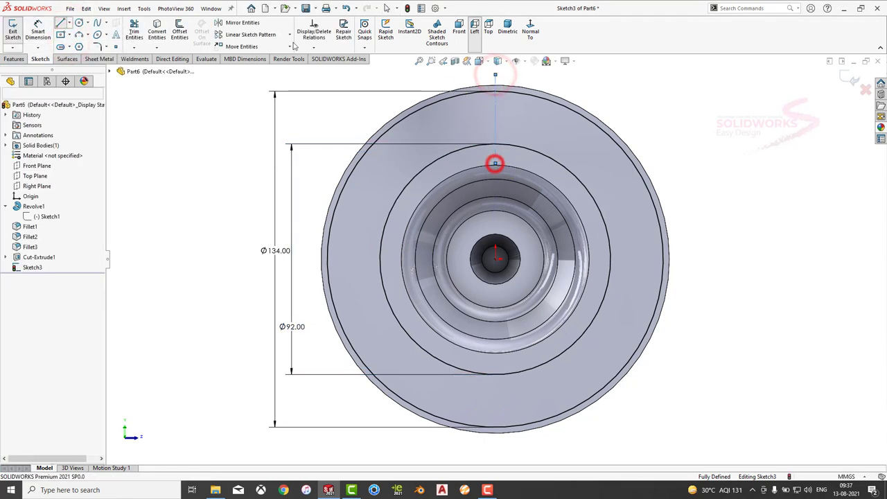
{"action": "left_click", "coordinate": [179, 31]}
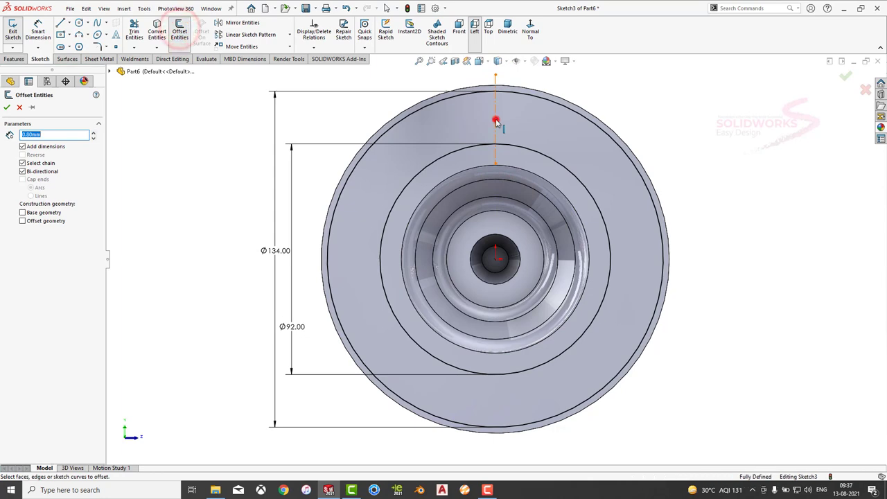
{"action": "left_click", "coordinate": [494, 119]}
{"action": "left_click", "coordinate": [7, 107]}
{"action": "left_click", "coordinate": [134, 31]}
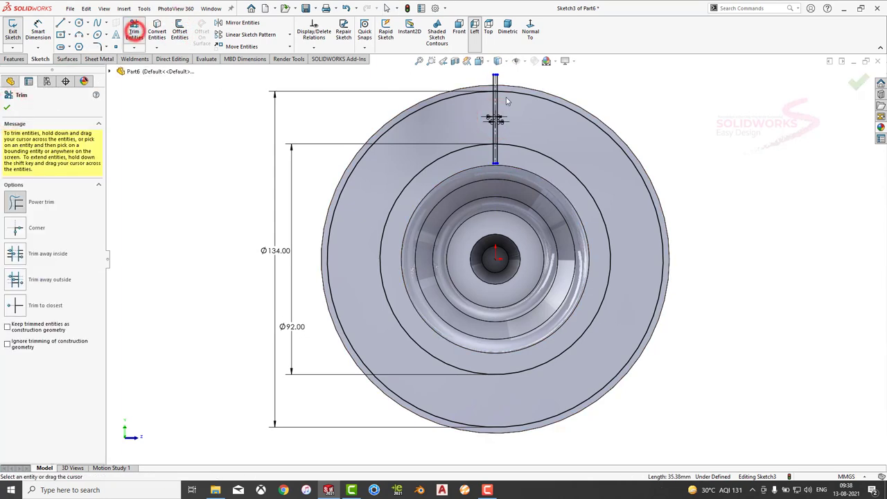
{"action": "scroll", "coordinate": [478, 148], "scroll_direction": "down", "scroll_amount": 8}
{"action": "left_click_drag", "start_coordinate": [478, 148], "coordinate": [441, 164]}
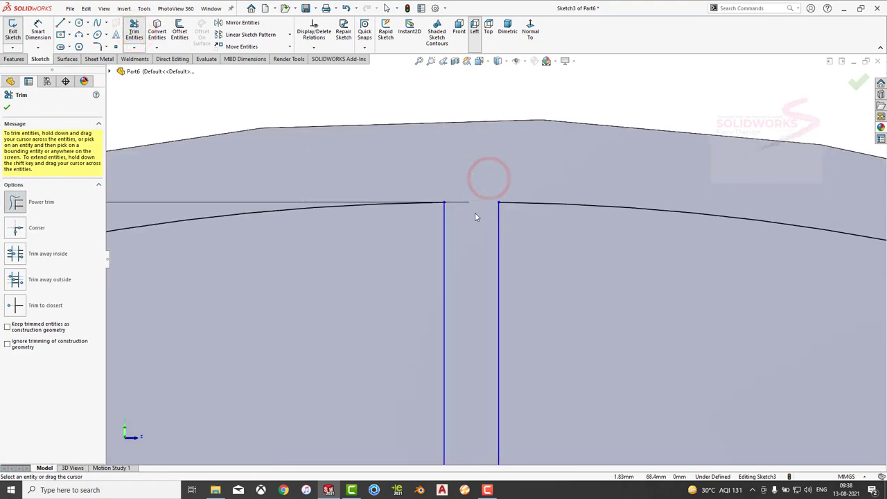
{"action": "scroll", "coordinate": [475, 212], "scroll_direction": "up", "scroll_amount": 3}
{"action": "scroll", "coordinate": [499, 263], "scroll_direction": "down", "scroll_amount": 3}
{"action": "left_click_drag", "start_coordinate": [524, 309], "coordinate": [418, 318]}
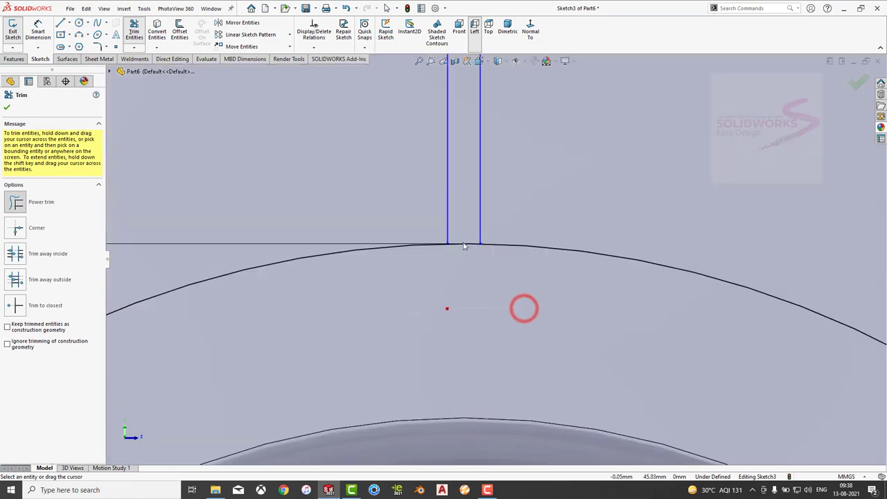
{"action": "scroll", "coordinate": [464, 238], "scroll_direction": "up", "scroll_amount": 5}
{"action": "key", "text": "f"}
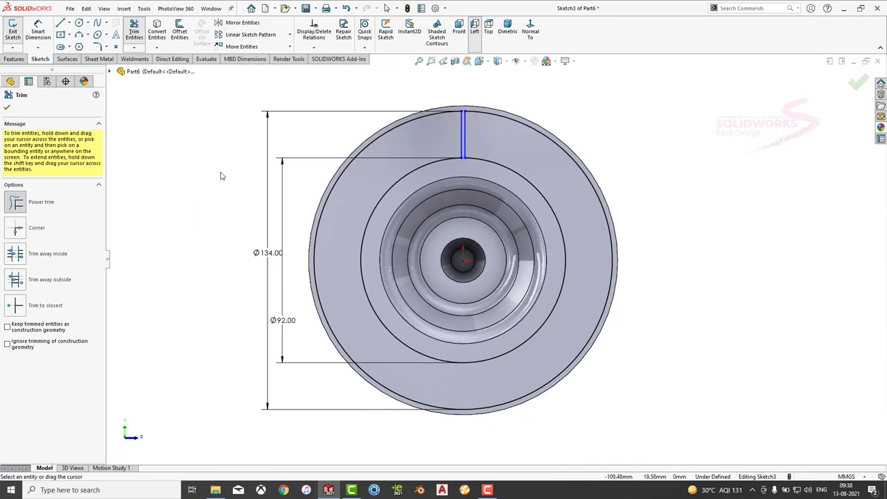
Circular-pattern the slot lines into four evenly spaced copies around the ring
{"action": "left_click", "coordinate": [290, 36]}
{"action": "left_click", "coordinate": [273, 55]}
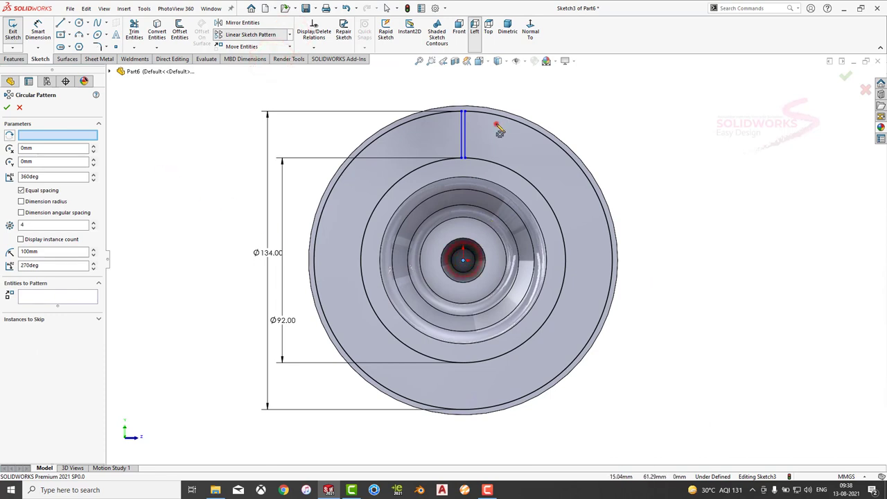
{"action": "left_click", "coordinate": [466, 133]}
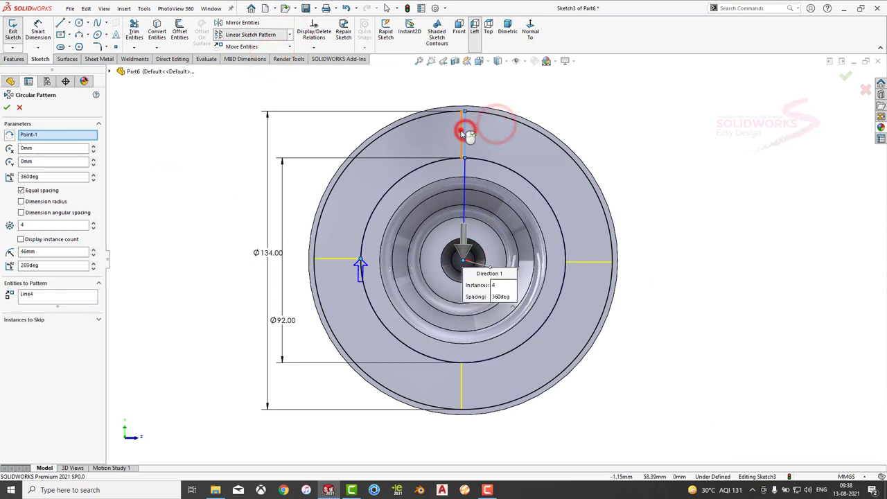
{"action": "left_click", "coordinate": [6, 107]}
Trim away the circle arcs lying inside each of the four slots
{"action": "left_click", "coordinate": [134, 31]}
{"action": "scroll", "coordinate": [373, 241], "scroll_direction": "down", "scroll_amount": 3}
{"action": "scroll", "coordinate": [311, 239], "scroll_direction": "down", "scroll_amount": 3}
{"action": "left_click", "coordinate": [480, 236]}
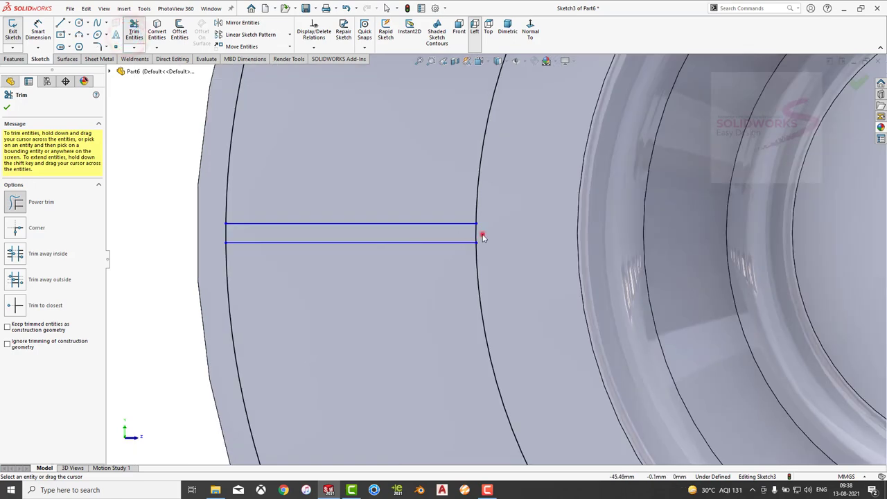
{"action": "left_click", "coordinate": [220, 240]}
{"action": "key", "text": "f"}
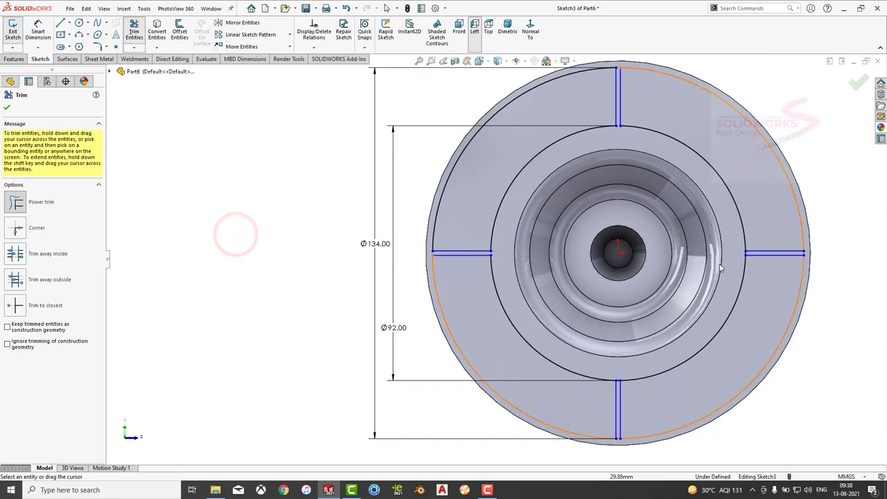
{"action": "scroll", "coordinate": [663, 230], "scroll_direction": "down", "scroll_amount": 5}
{"action": "left_click_drag", "start_coordinate": [605, 254], "coordinate": [262, 265]}
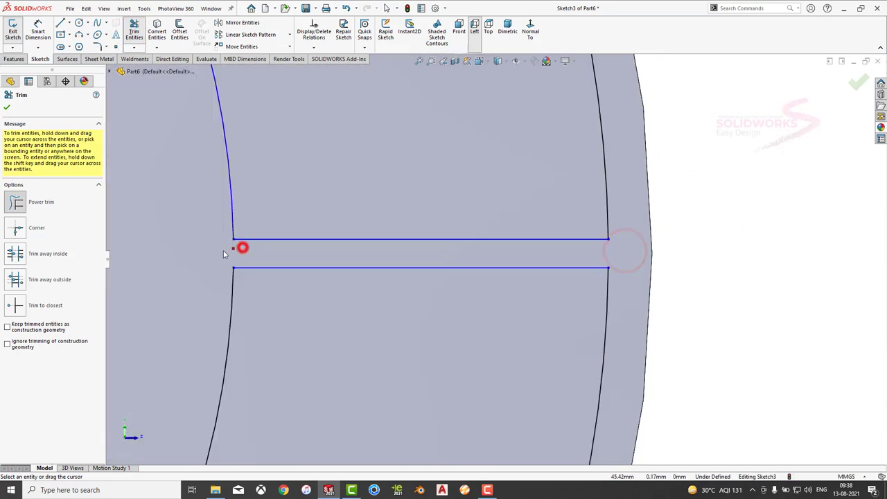
{"action": "scroll", "coordinate": [223, 254], "scroll_direction": "up", "scroll_amount": 5}
{"action": "scroll", "coordinate": [307, 422], "scroll_direction": "down", "scroll_amount": 3}
{"action": "scroll", "coordinate": [494, 227], "scroll_direction": "down", "scroll_amount": 3}
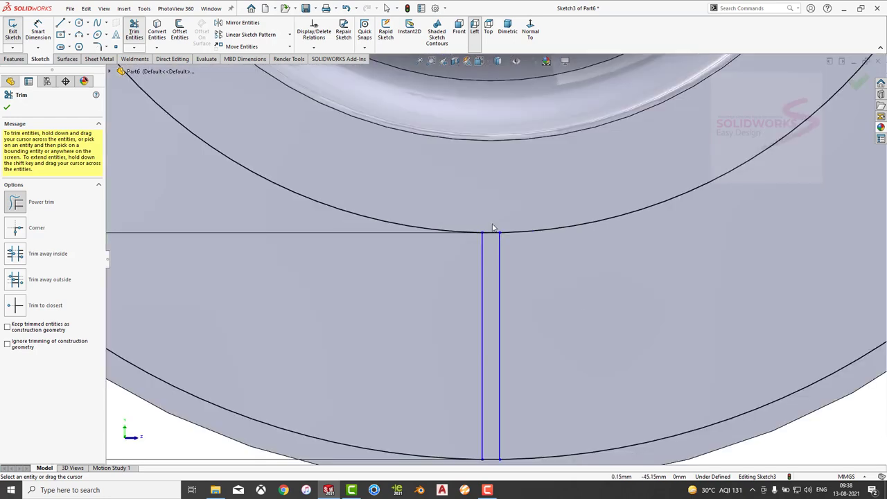
{"action": "left_click", "coordinate": [493, 229]}
{"action": "scroll", "coordinate": [490, 275], "scroll_direction": "down", "scroll_amount": 2}
{"action": "left_click", "coordinate": [484, 249]}
{"action": "scroll", "coordinate": [485, 284], "scroll_direction": "up", "scroll_amount": 2}
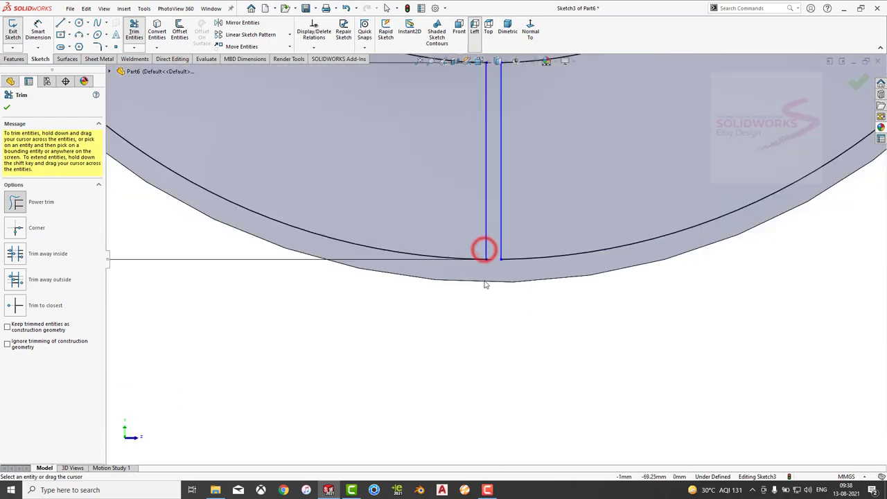
{"action": "scroll", "coordinate": [485, 284], "scroll_direction": "up", "scroll_amount": 5}
{"action": "scroll", "coordinate": [504, 239], "scroll_direction": "down", "scroll_amount": 1}
{"action": "scroll", "coordinate": [504, 239], "scroll_direction": "down", "scroll_amount": 1}
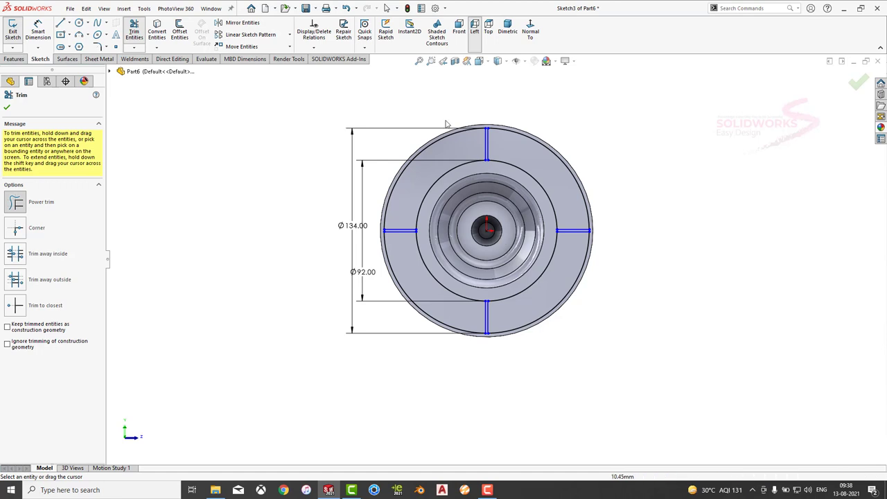
Round all slot corners with 2.50 mm sketch fillets
{"action": "left_click", "coordinate": [97, 47]}
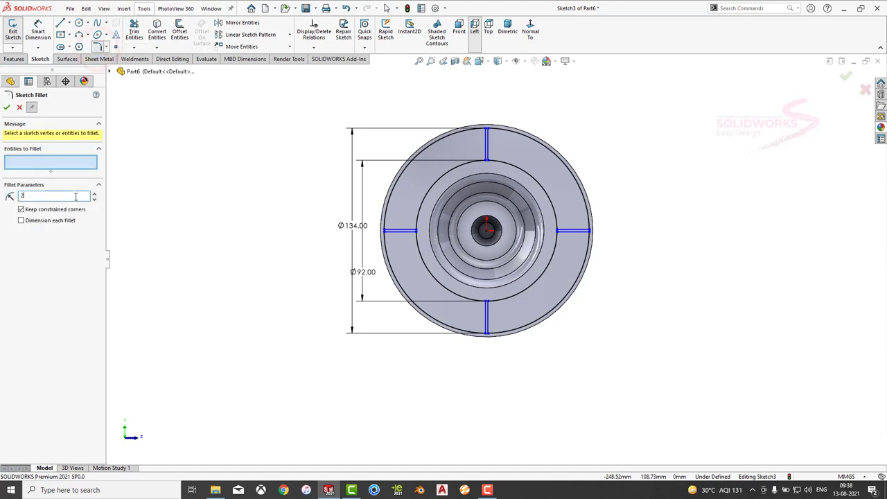
{"action": "left_click_drag", "start_coordinate": [626, 112], "coordinate": [274, 366]}
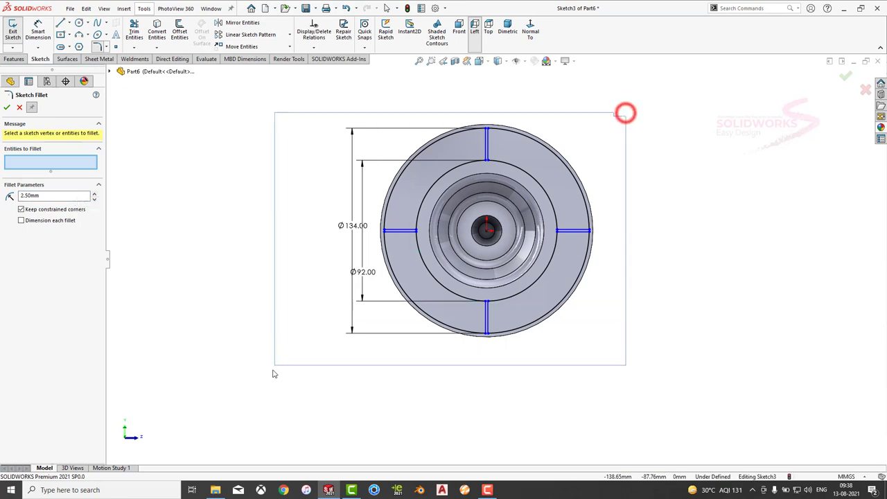
{"action": "left_click", "coordinate": [6, 109]}
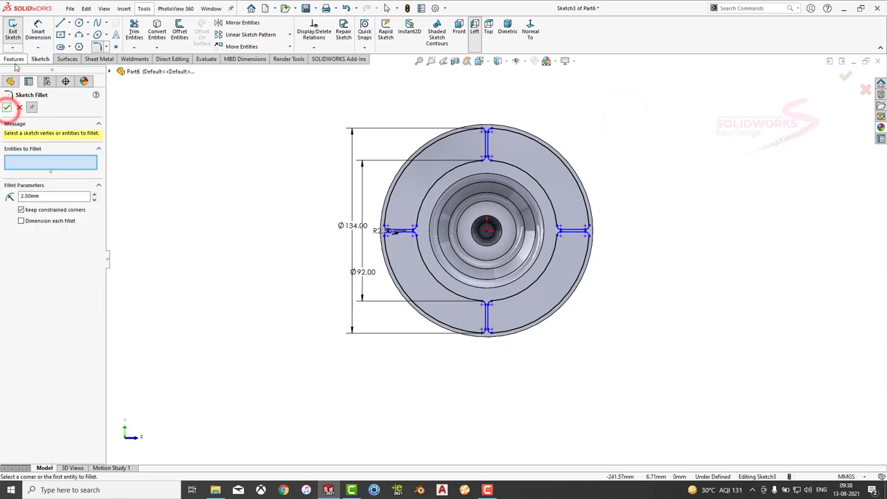
Boss-extrude the four ring segments 1.5 mm deep
{"action": "left_click", "coordinate": [6, 107]}
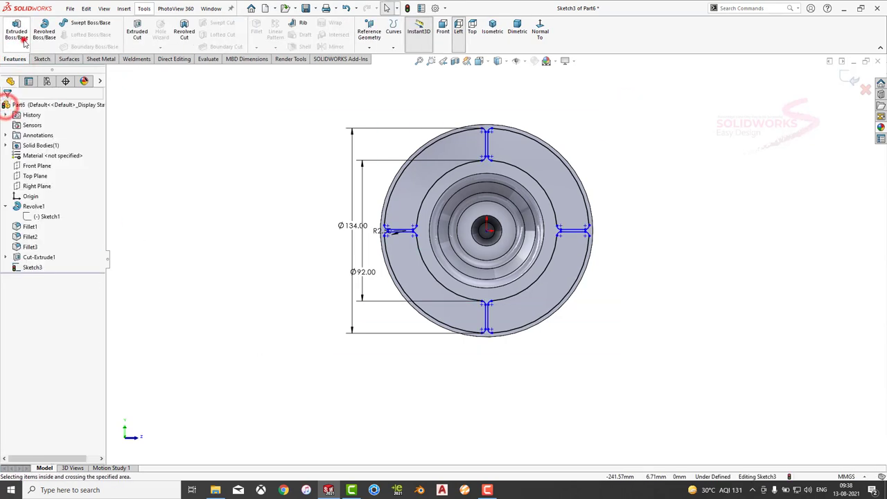
{"action": "left_click", "coordinate": [17, 31]}
{"action": "scroll", "coordinate": [454, 237], "scroll_direction": "down", "scroll_amount": 3}
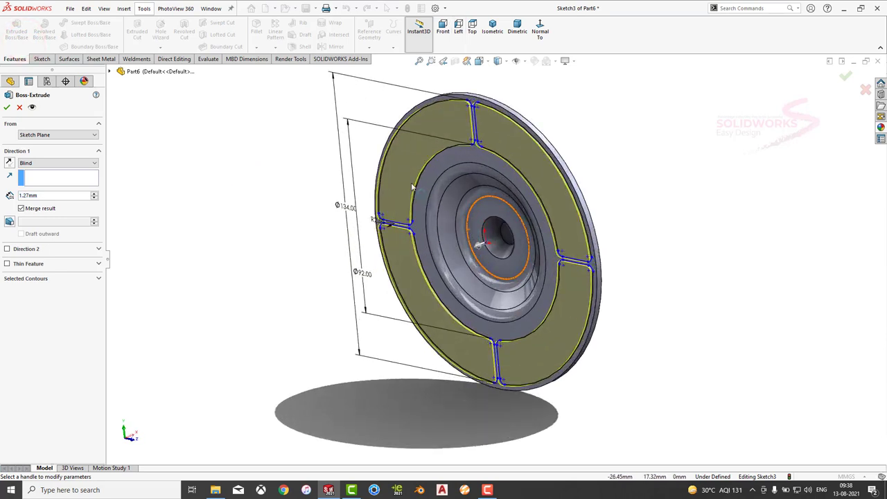
{"action": "scroll", "coordinate": [572, 179], "scroll_direction": "down", "scroll_amount": 2}
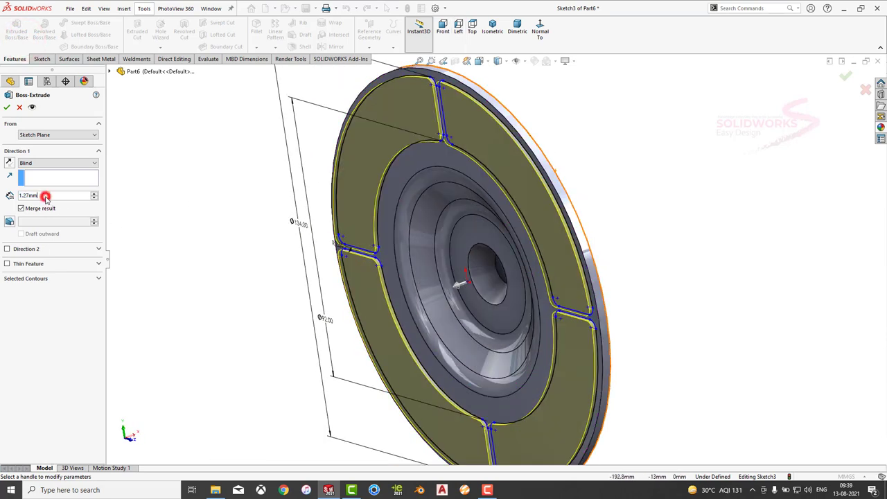
{"action": "type", "text": "1.5"}
{"action": "key", "text": "Return"}
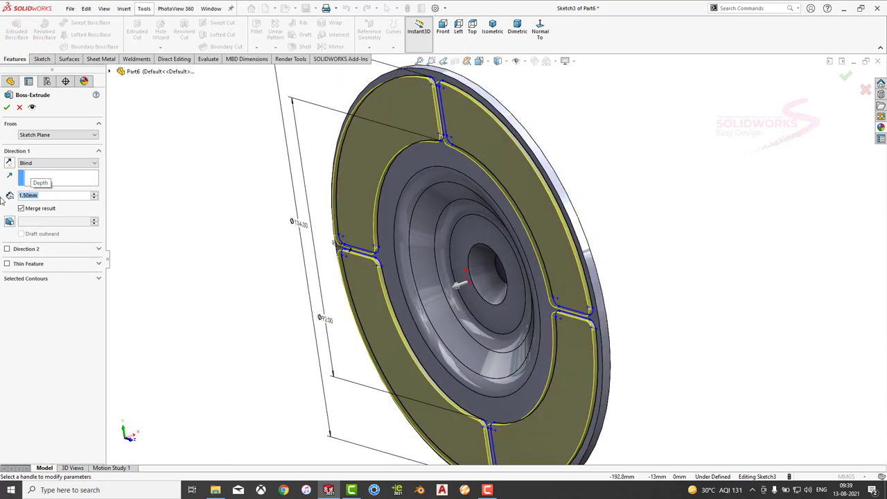
{"action": "left_click", "coordinate": [7, 107]}
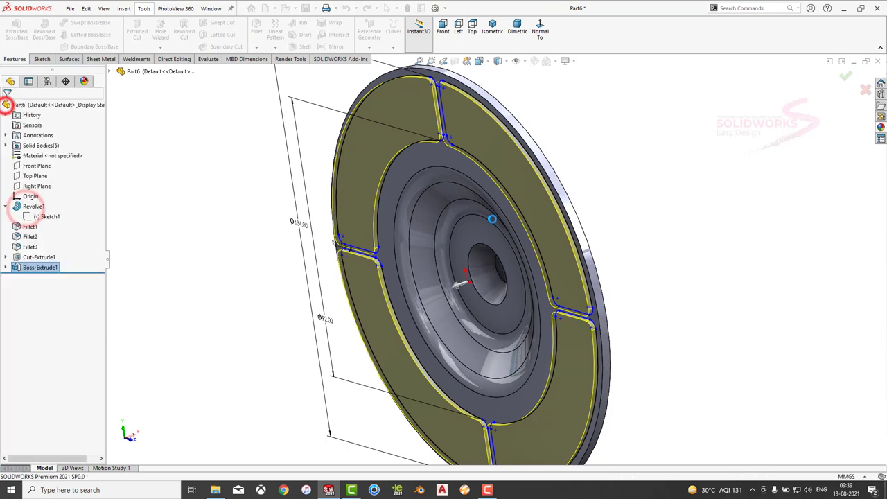
{"action": "scroll", "coordinate": [598, 218], "scroll_direction": "up", "scroll_amount": 5}
Apply the burgundy cotton appearance to the Boss-Extrude1 pads
{"action": "left_click", "coordinate": [596, 215]}
{"action": "left_click", "coordinate": [28, 267]}
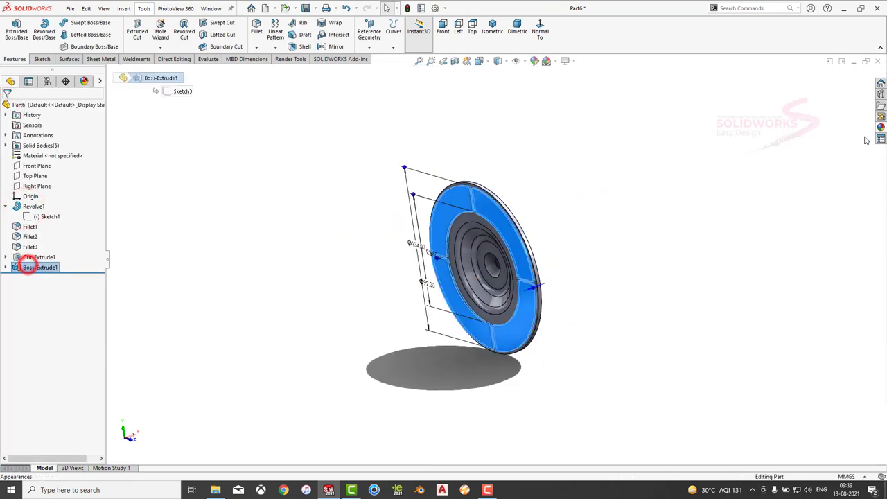
{"action": "left_click", "coordinate": [881, 127]}
{"action": "left_click", "coordinate": [840, 326]}
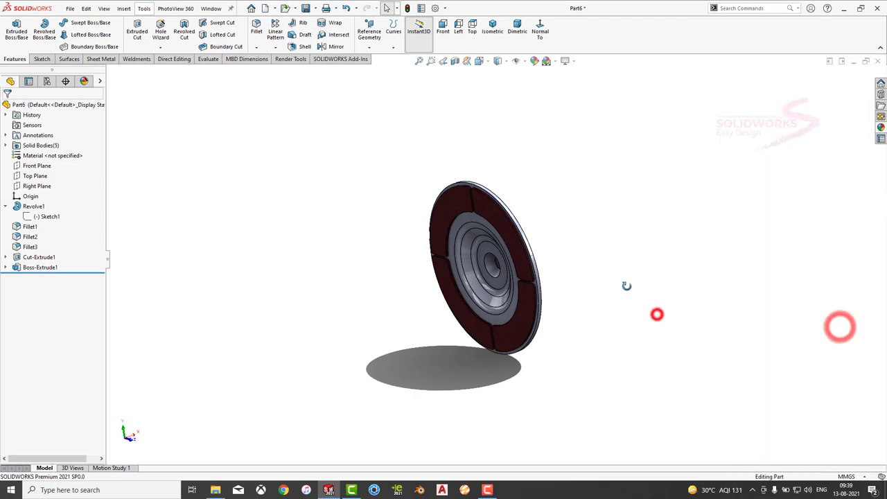
{"action": "middle_click_drag", "start_coordinate": [657, 312], "coordinate": [682, 217]}
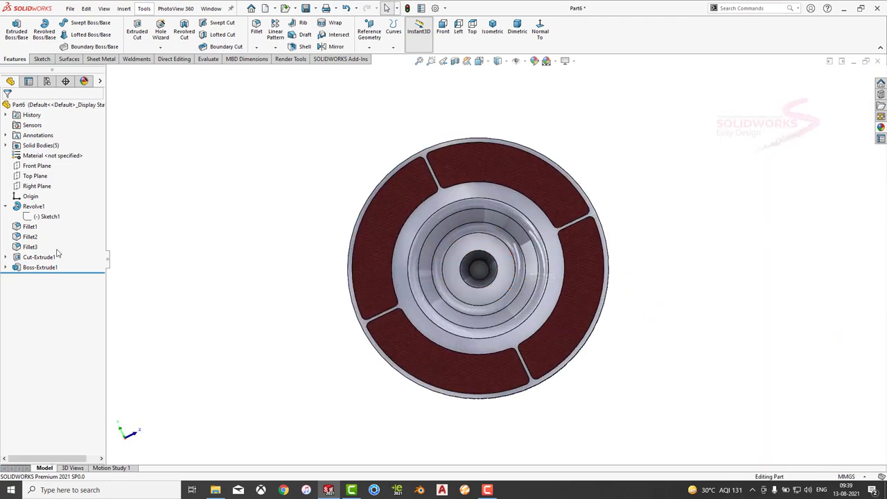
Give the part 5 bolt-hole flange a white cotton finish, then close it
{"action": "mouse_move", "coordinate": [626, 233]}
{"action": "middle_mouse_down"}
{"action": "mouse_move", "coordinate": [671, 267]}
{"action": "mouse_move", "coordinate": [531, 305]}
{"action": "middle_mouse_up"}
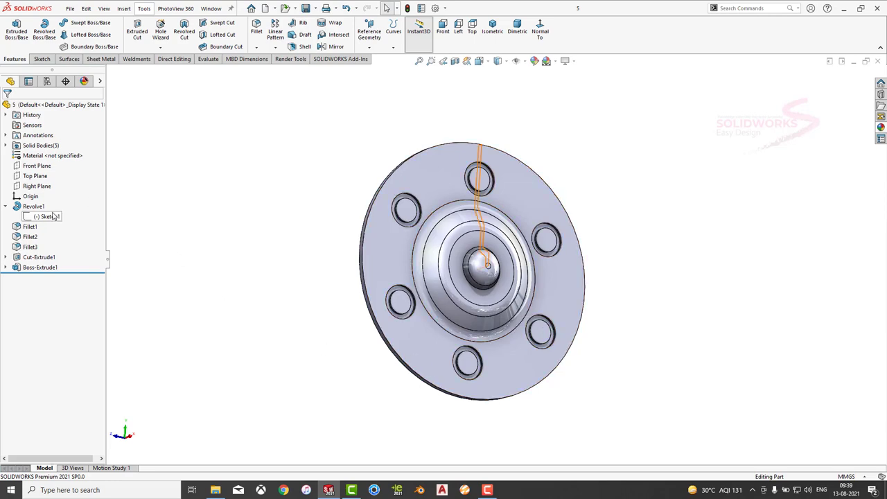
{"action": "mouse_move", "coordinate": [355, 204]}
{"action": "middle_mouse_down"}
{"action": "mouse_move", "coordinate": [620, 188]}
{"action": "mouse_move", "coordinate": [386, 198]}
{"action": "mouse_move", "coordinate": [444, 200]}
{"action": "middle_mouse_up"}
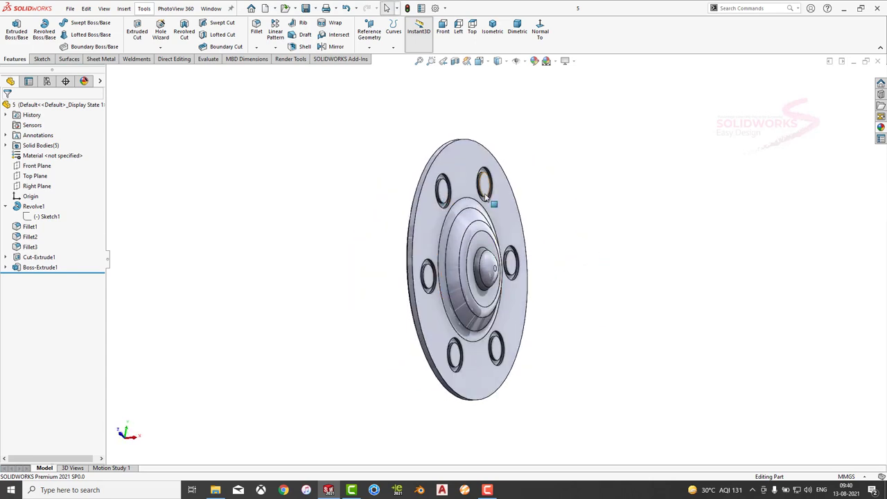
{"action": "left_click", "coordinate": [880, 128]}
{"action": "left_click_drag", "start_coordinate": [774, 255], "coordinate": [630, 254]}
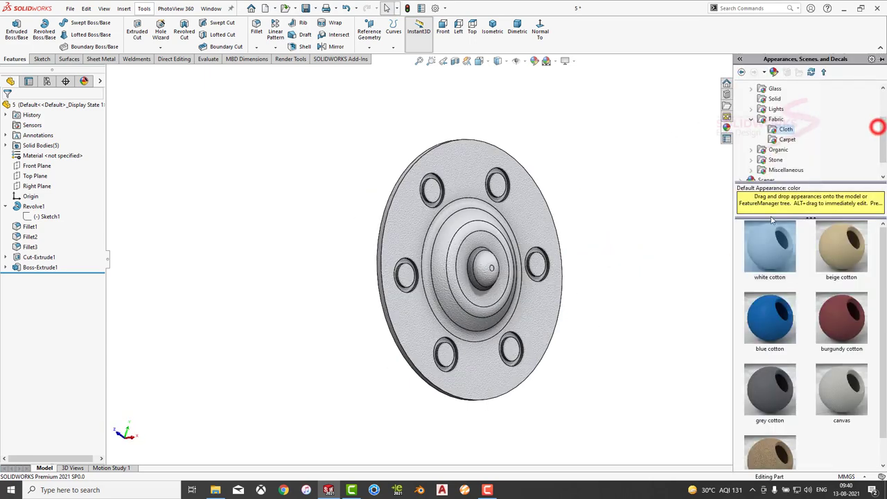
{"action": "scroll", "coordinate": [631, 243], "scroll_direction": "down", "scroll_amount": 5}
{"action": "key", "text": "f"}
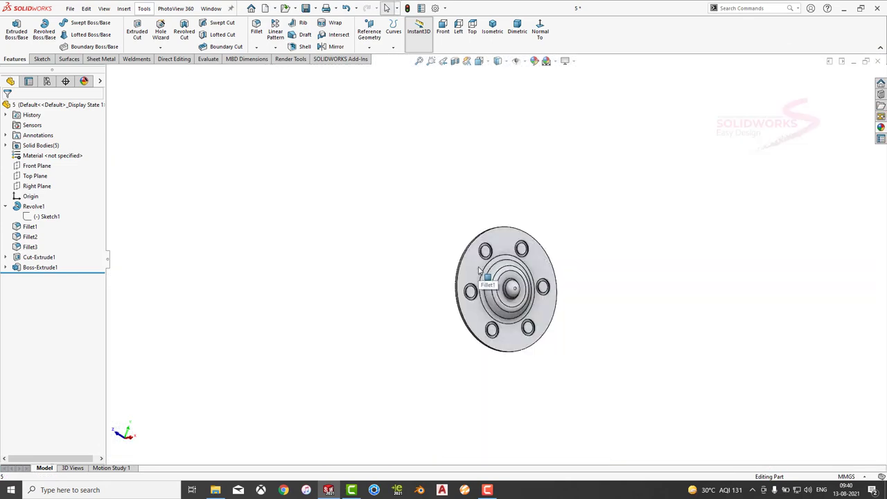
{"action": "middle_click_drag", "start_coordinate": [426, 244], "coordinate": [568, 321]}
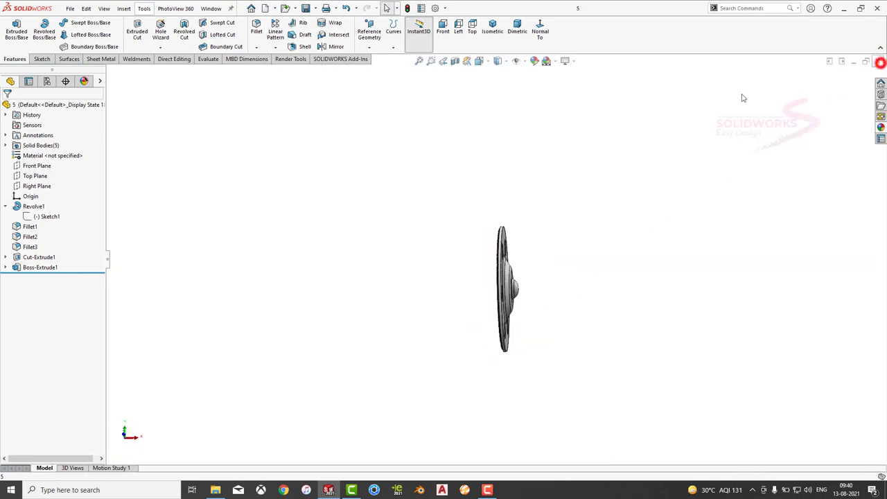
{"action": "key", "text": "ctrl+w"}
Create a new part and sketch a circle centred on the origin on the Front Plane
{"action": "key", "text": "ctrl+n"}
{"action": "left_click", "coordinate": [43, 157]}
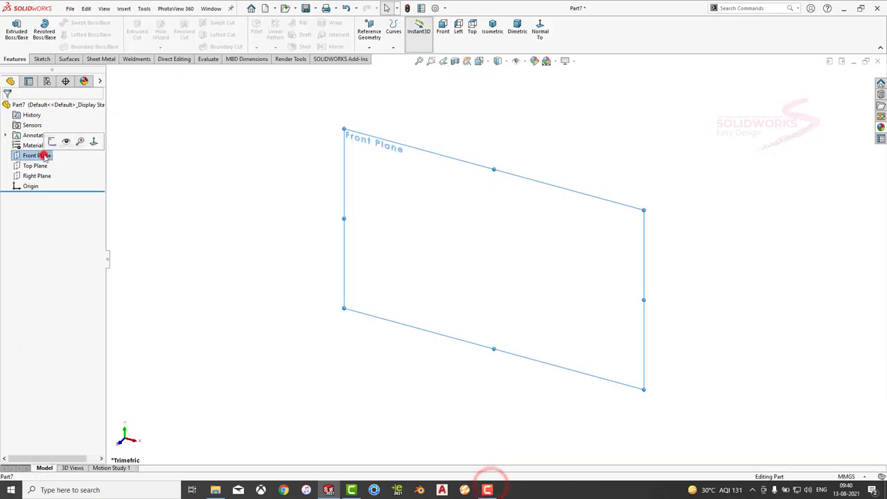
{"action": "left_click", "coordinate": [52, 140]}
{"action": "left_click", "coordinate": [196, 177]}
{"action": "left_click", "coordinate": [78, 23]}
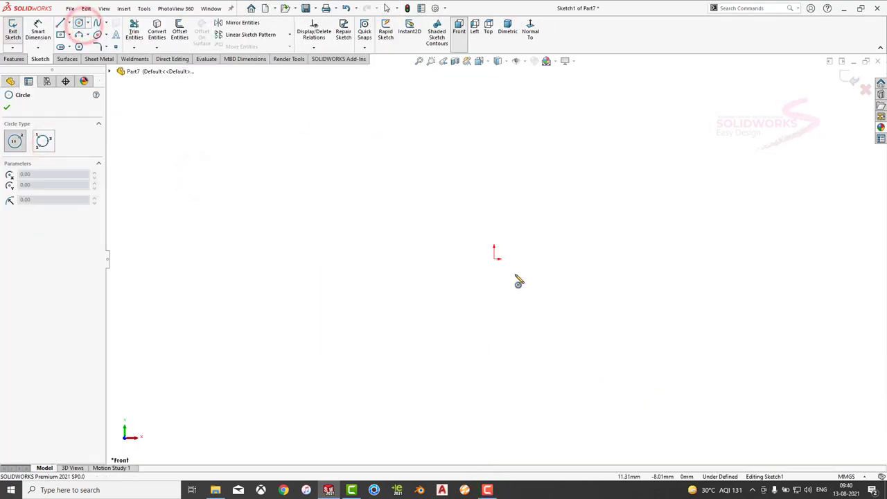
{"action": "left_click", "coordinate": [494, 258]}
{"action": "left_click", "coordinate": [494, 152]}
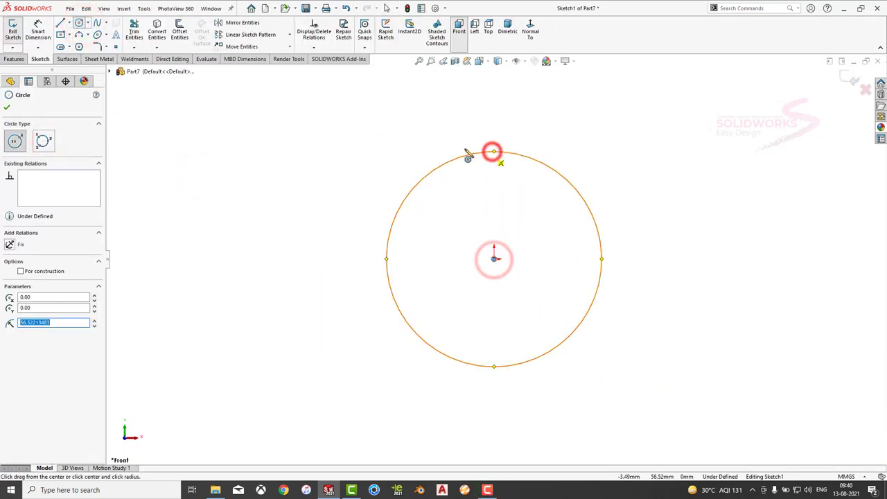
Dimension the circle to a 78.5 mm diameter
{"action": "left_click", "coordinate": [40, 31]}
{"action": "left_click", "coordinate": [419, 183]}
{"action": "left_click", "coordinate": [320, 270]}
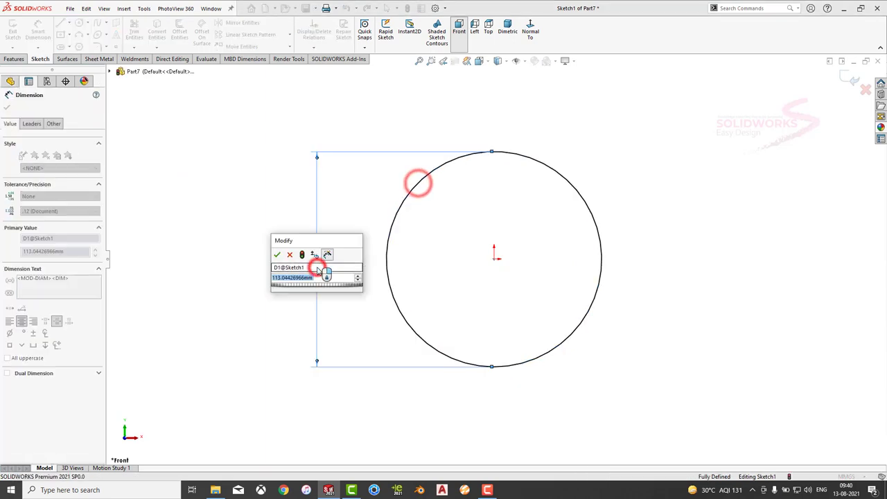
{"action": "type", "text": "78.5"}
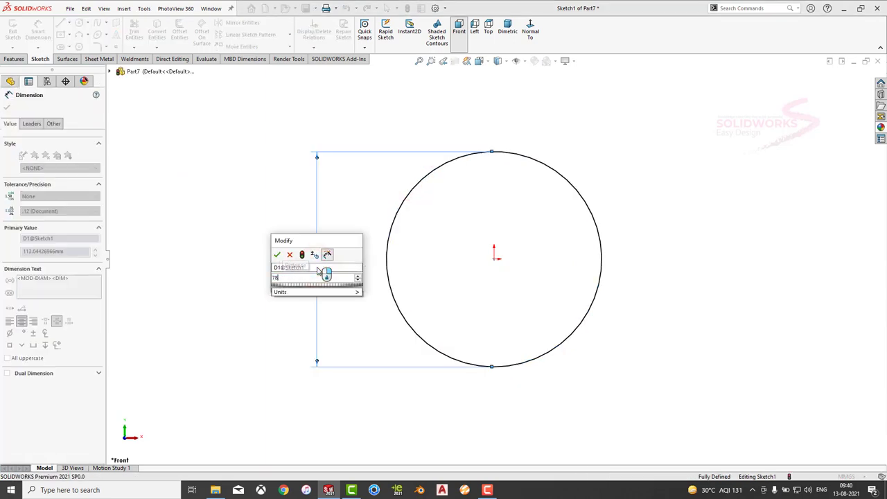
{"action": "key", "text": "Return"}
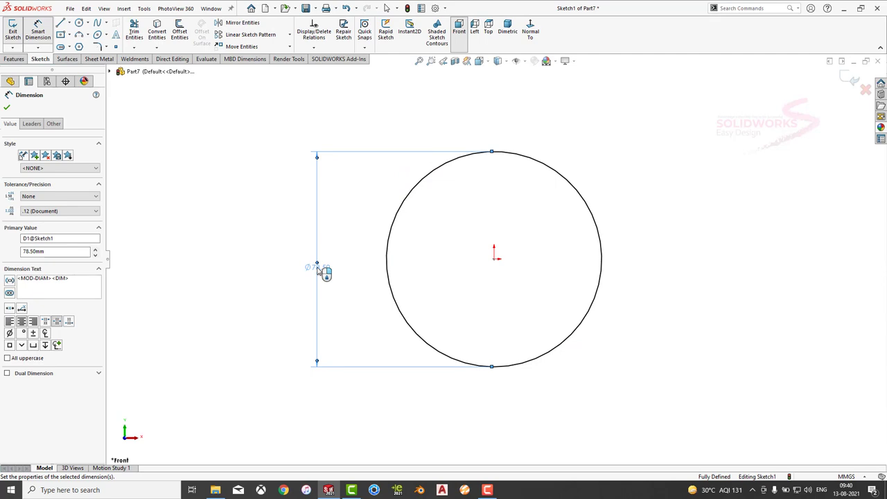
{"action": "left_click", "coordinate": [16, 58]}
{"action": "left_click", "coordinate": [16, 31]}
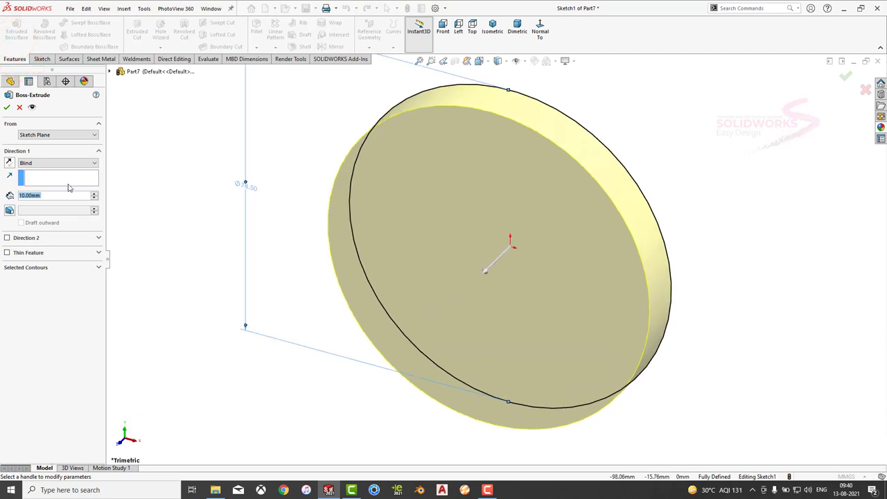
Extrude the Ø78.50 circle 6.652 mm using a Mid Plane end condition
{"action": "type", "text": "6.652"}
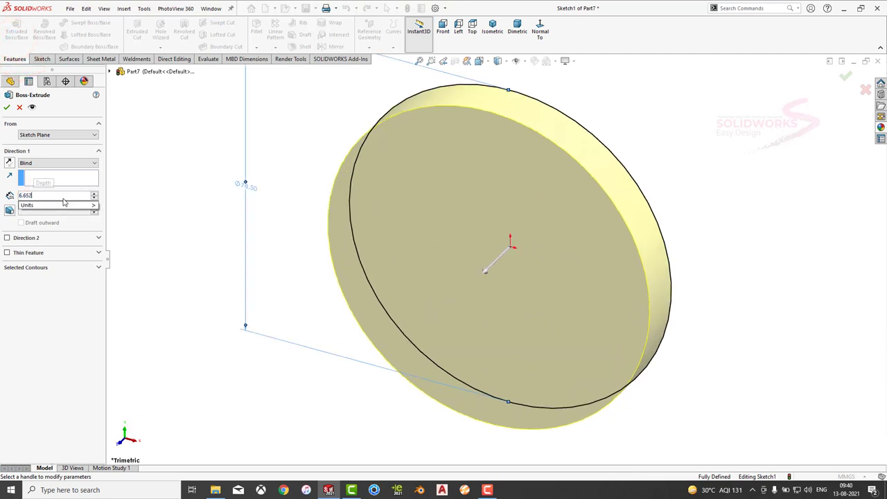
{"action": "key", "text": "Return"}
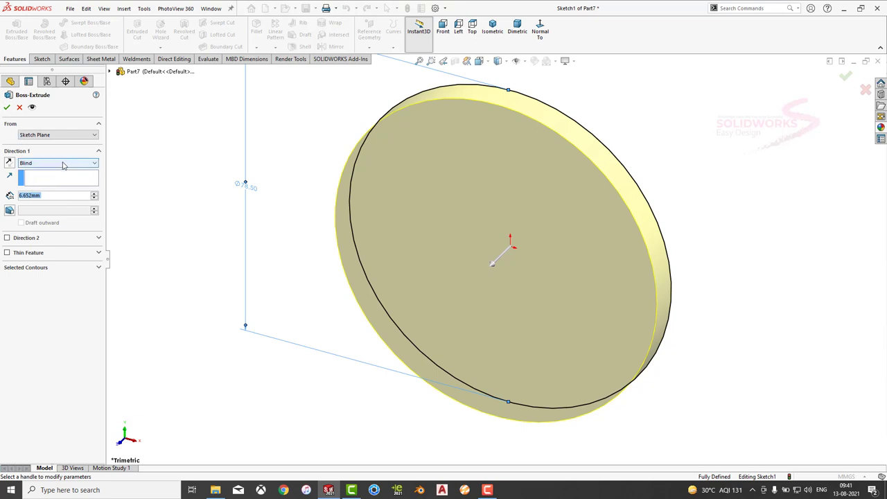
{"action": "left_click", "coordinate": [43, 163]}
{"action": "left_click", "coordinate": [43, 200]}
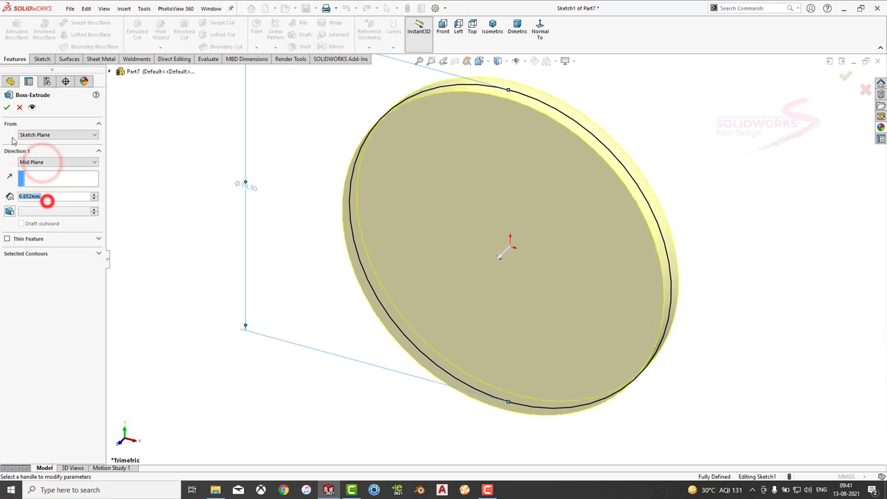
{"action": "left_click", "coordinate": [6, 108]}
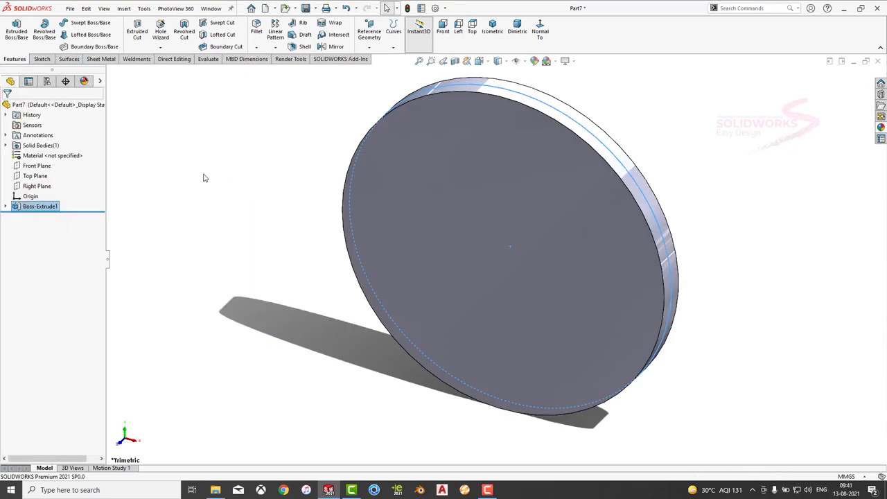
Try the painted aluminum powdercoat appearance on the disc
{"action": "left_click", "coordinate": [203, 175]}
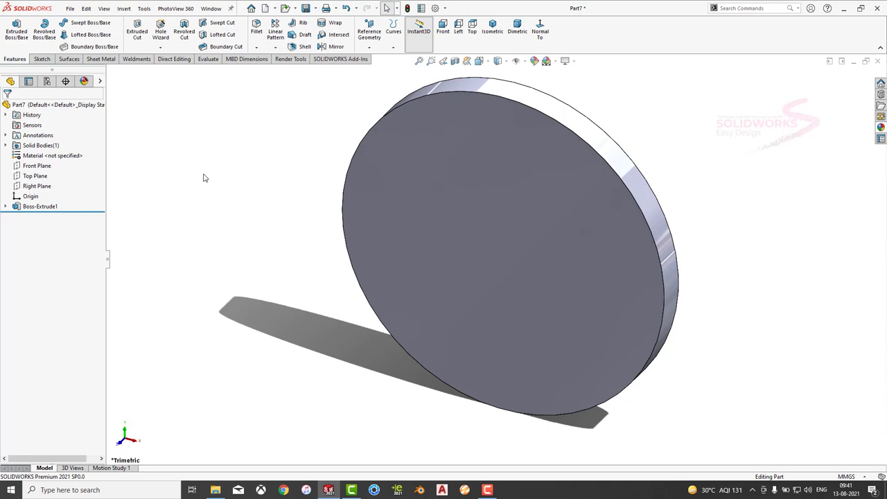
{"action": "left_click", "coordinate": [511, 205]}
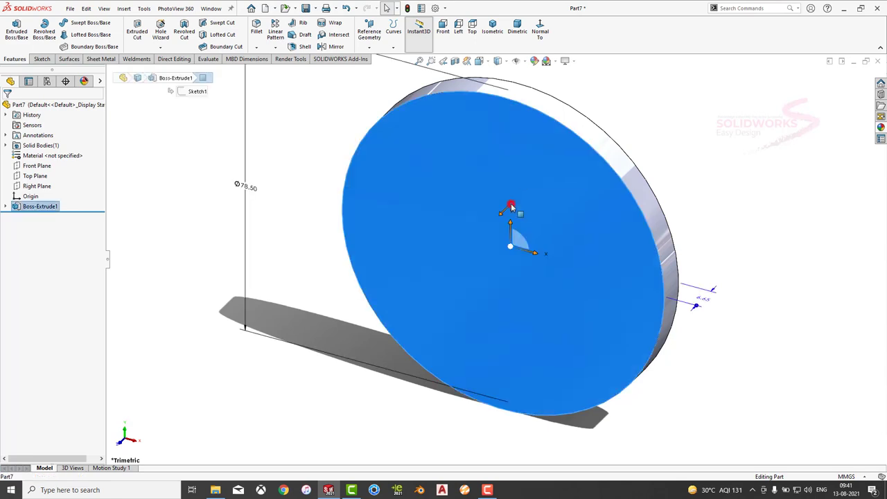
{"action": "left_click", "coordinate": [776, 172]}
{"action": "left_click", "coordinate": [880, 128]}
{"action": "scroll", "coordinate": [777, 131], "scroll_direction": "up", "scroll_amount": 3}
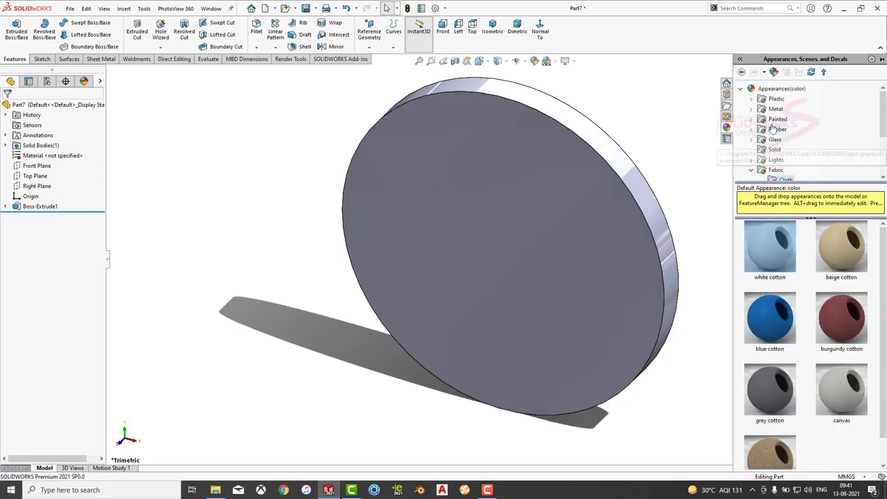
{"action": "left_click", "coordinate": [777, 119]}
{"action": "double_click", "coordinate": [770, 318]}
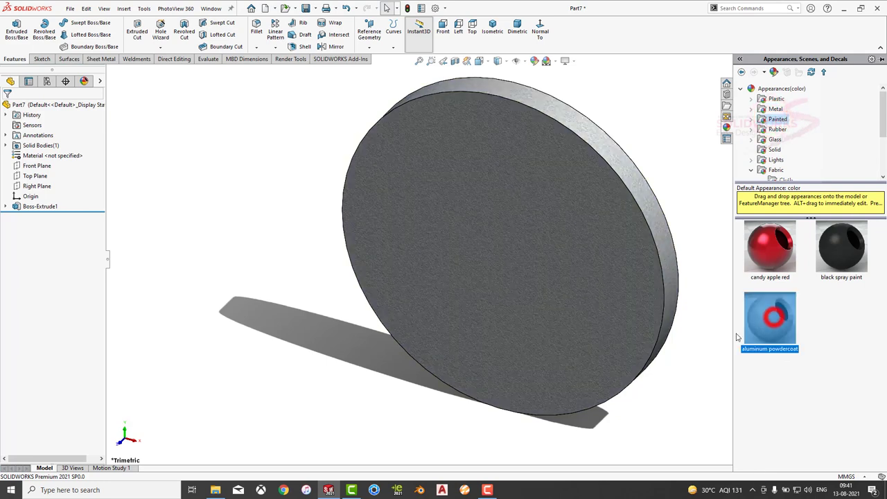
{"action": "left_click", "coordinate": [690, 363]}
Switch the disc to polished steel, then settle on polished aluminum
{"action": "left_click", "coordinate": [881, 127]}
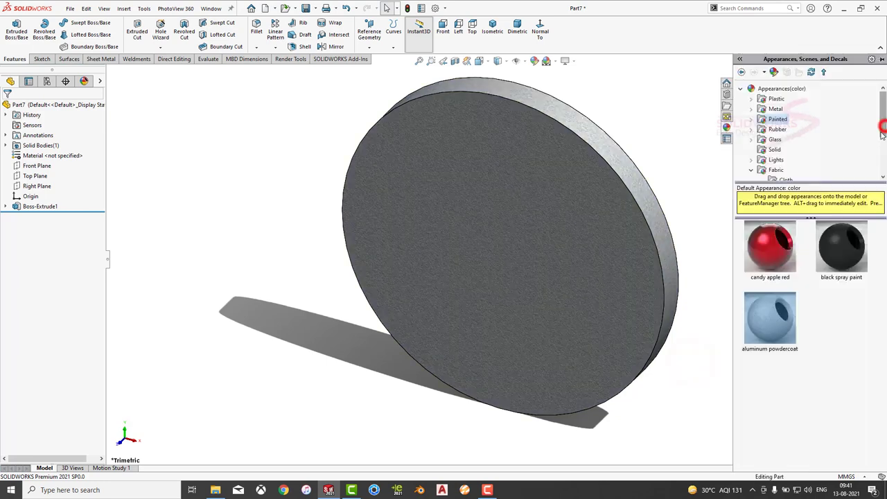
{"action": "left_click", "coordinate": [776, 109]}
{"action": "double_click", "coordinate": [770, 246]}
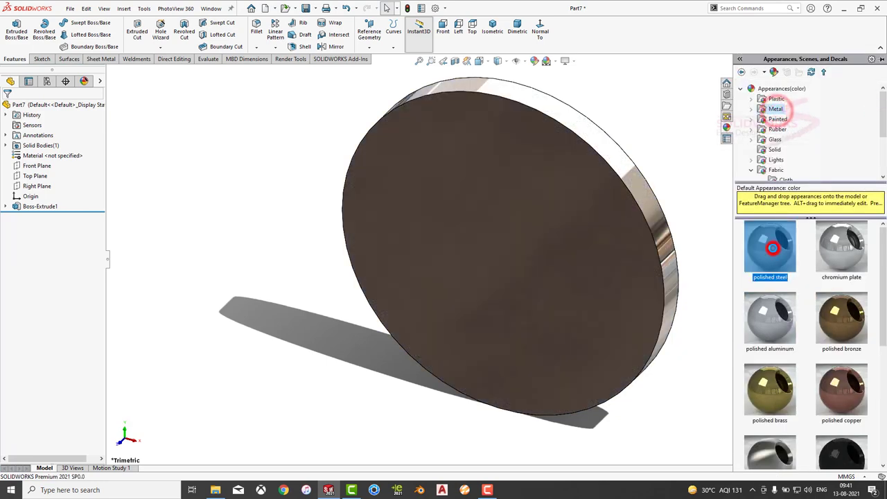
{"action": "double_click", "coordinate": [777, 326]}
{"action": "mouse_move", "coordinate": [666, 326]}
{"action": "middle_mouse_down"}
{"action": "mouse_move", "coordinate": [594, 300]}
{"action": "mouse_move", "coordinate": [654, 352]}
{"action": "middle_mouse_up"}
Start a sketch on the disc's flat face, viewed straight on
{"action": "left_click", "coordinate": [654, 353]}
{"action": "left_click", "coordinate": [686, 187]}
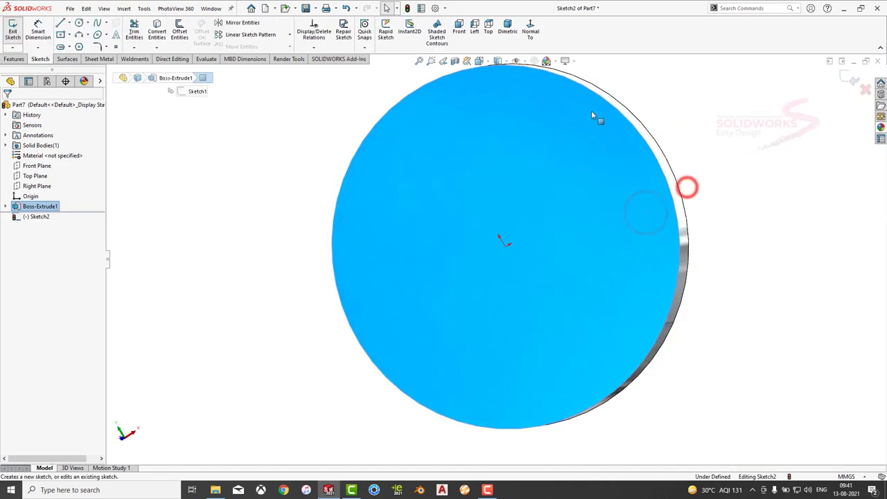
{"action": "left_click", "coordinate": [530, 25]}
{"action": "left_click", "coordinate": [717, 218]}
{"action": "scroll", "coordinate": [714, 270], "scroll_direction": "down", "scroll_amount": 4}
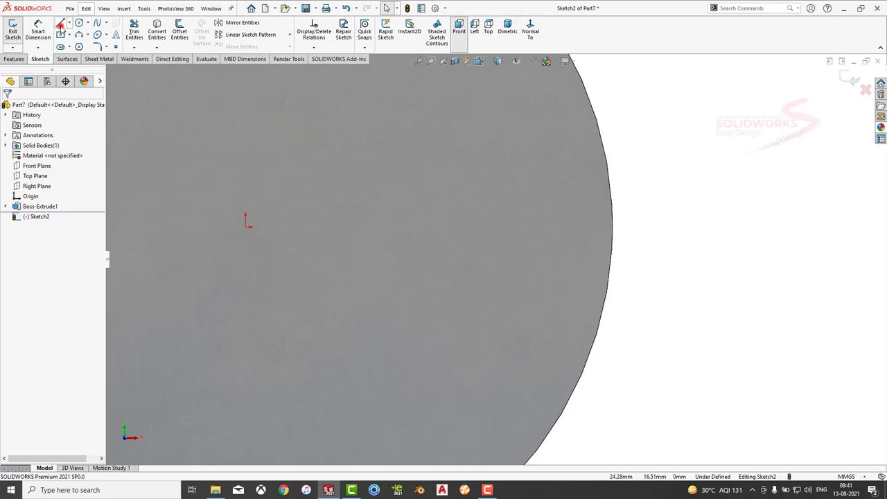
Draw a horizontal line from the gear centre out past the rim
{"action": "left_click", "coordinate": [61, 24]}
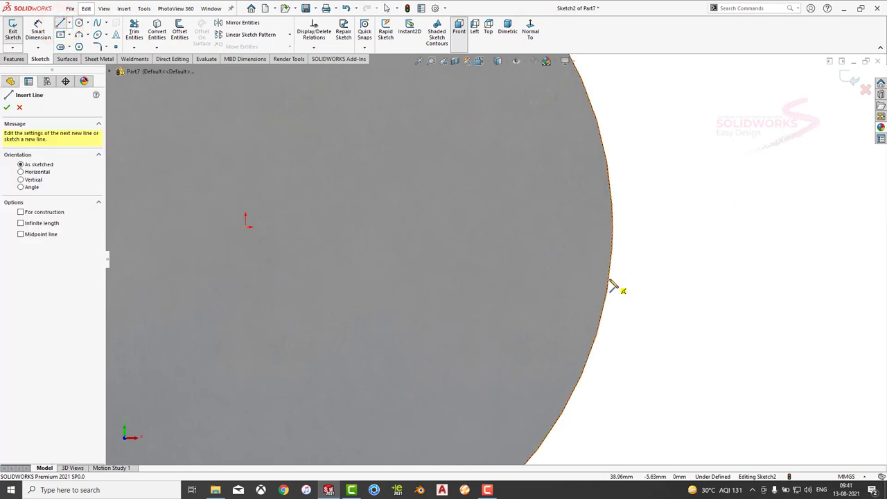
{"action": "left_click", "coordinate": [248, 238]}
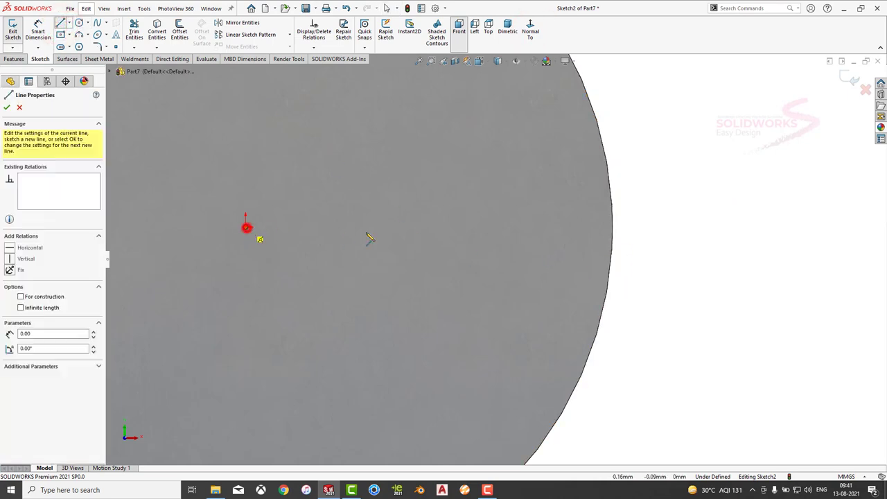
{"action": "left_click", "coordinate": [689, 239]}
{"action": "key", "text": "Escape"}
{"action": "left_click", "coordinate": [689, 239]}
{"action": "scroll", "coordinate": [584, 200], "scroll_direction": "up", "scroll_amount": 1}
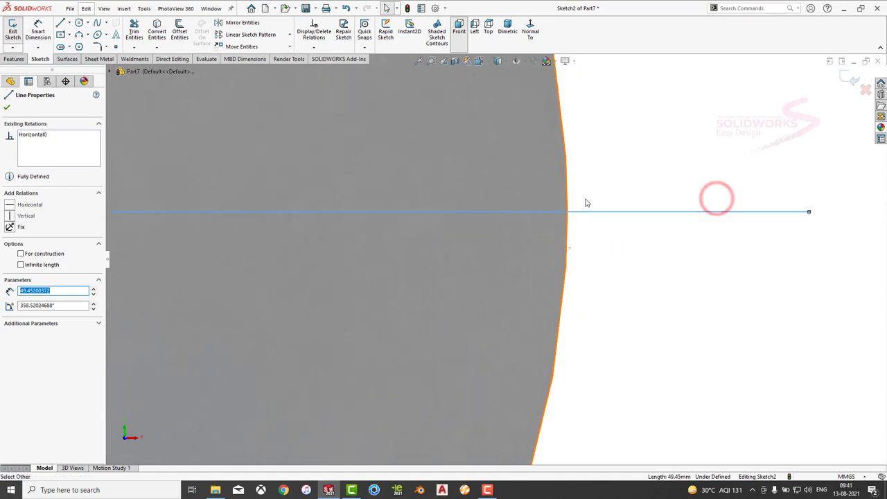
{"action": "scroll", "coordinate": [586, 201], "scroll_direction": "up", "scroll_amount": 1}
{"action": "left_click", "coordinate": [586, 199]}
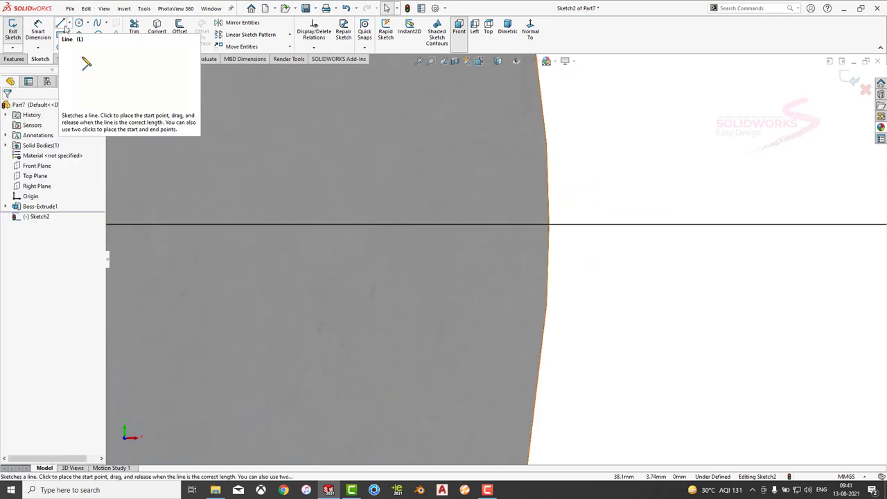
Draw a vertical line at the rim and make the crossing point its midpoint
{"action": "left_click", "coordinate": [65, 28]}
{"action": "left_click", "coordinate": [559, 187]}
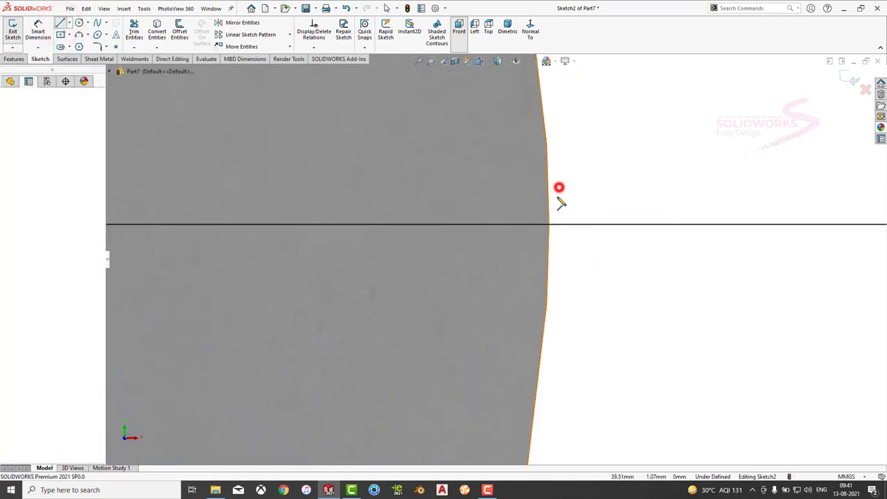
{"action": "double_click", "coordinate": [560, 284]}
{"action": "left_click", "coordinate": [559, 248]}
{"action": "left_click", "coordinate": [565, 224], "text": "ctrl"}
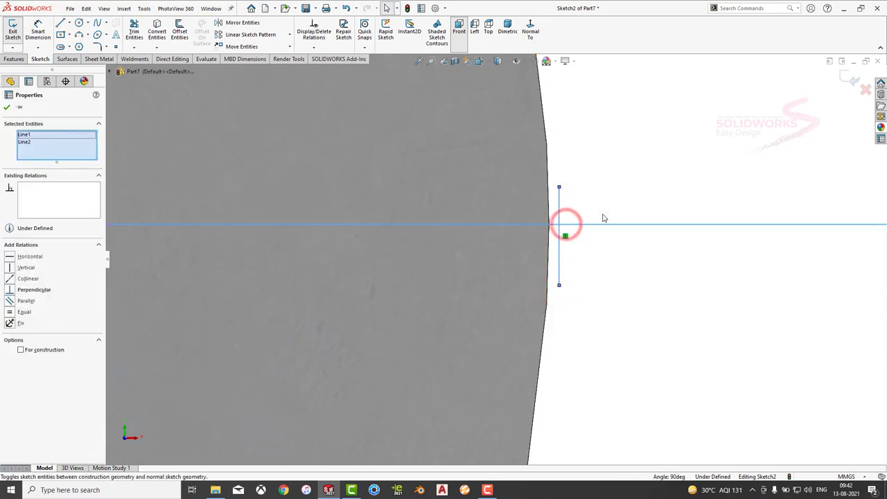
{"action": "key", "text": "Escape"}
{"action": "left_click", "coordinate": [135, 32]}
{"action": "left_click", "coordinate": [713, 194]}
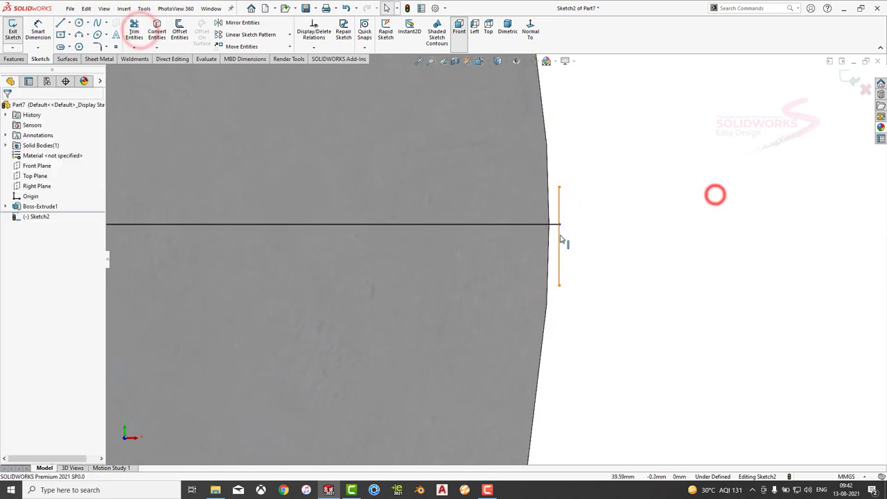
{"action": "left_click", "coordinate": [560, 234]}
{"action": "left_click", "coordinate": [560, 224], "text": "ctrl"}
{"action": "left_click", "coordinate": [588, 184]}
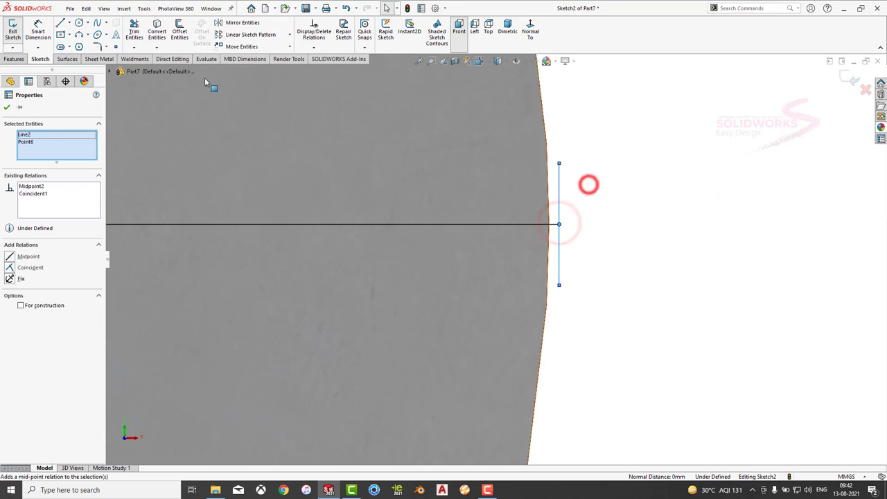
Dimension the vertical rim line to 5.5 mm
{"action": "left_click", "coordinate": [37, 28]}
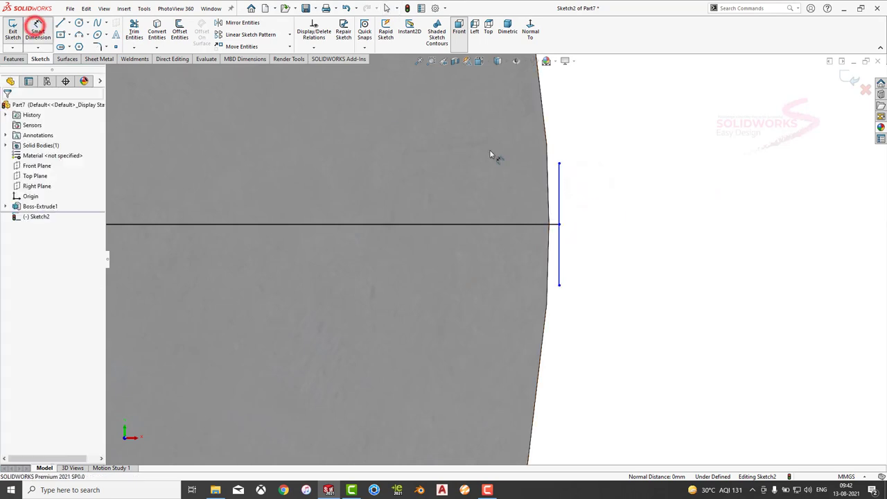
{"action": "left_click", "coordinate": [560, 193]}
{"action": "left_click", "coordinate": [608, 210]}
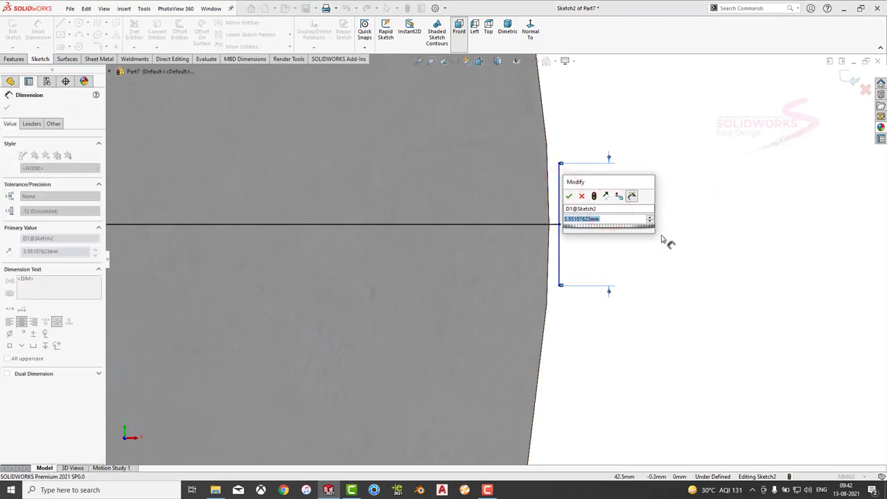
{"action": "type", "text": "5.5"}
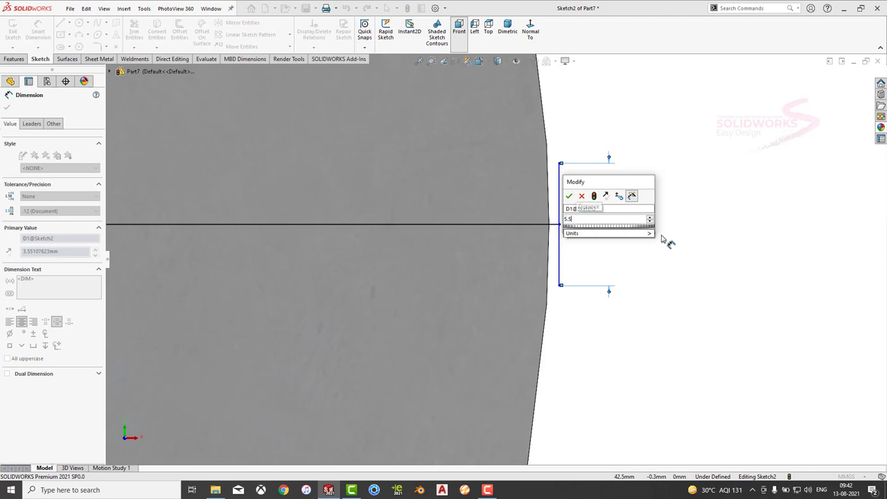
{"action": "key", "text": "Return"}
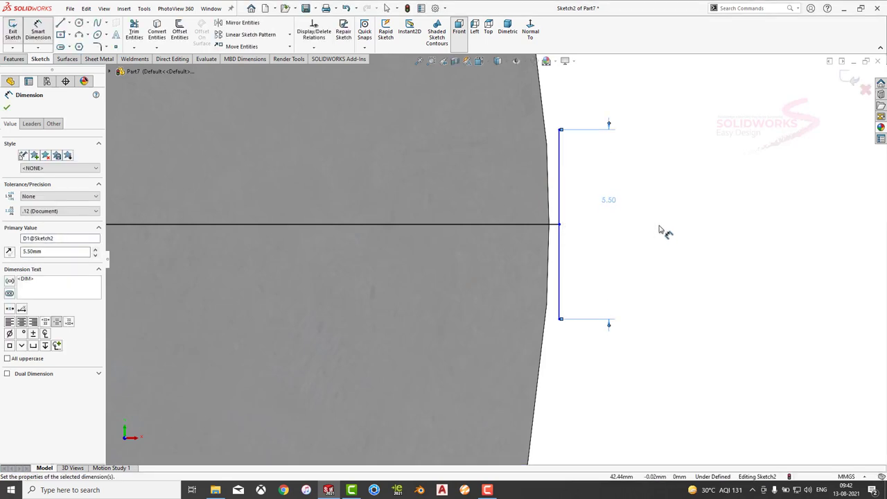
Add an inner vertical line, trim the horizontal line left of it, and centre it
{"action": "left_click", "coordinate": [62, 22]}
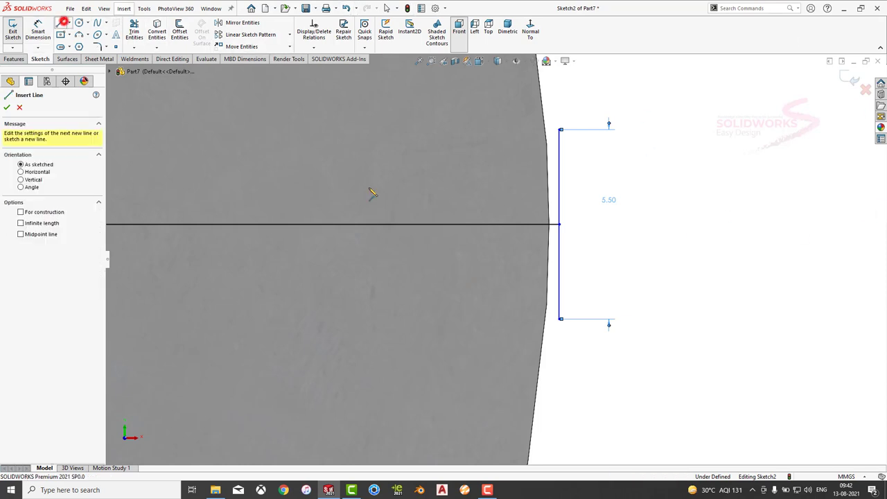
{"action": "left_click", "coordinate": [446, 194]}
{"action": "left_click", "coordinate": [445, 267]}
{"action": "left_click", "coordinate": [133, 35]}
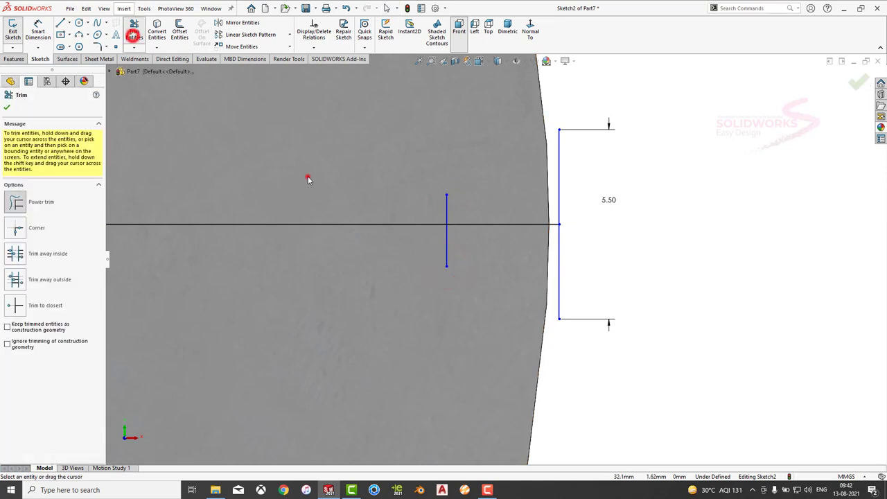
{"action": "left_click_drag", "start_coordinate": [309, 179], "coordinate": [307, 174]}
{"action": "key", "text": "Escape"}
{"action": "left_click", "coordinate": [446, 248]}
{"action": "left_click", "coordinate": [447, 224], "text": "ctrl"}
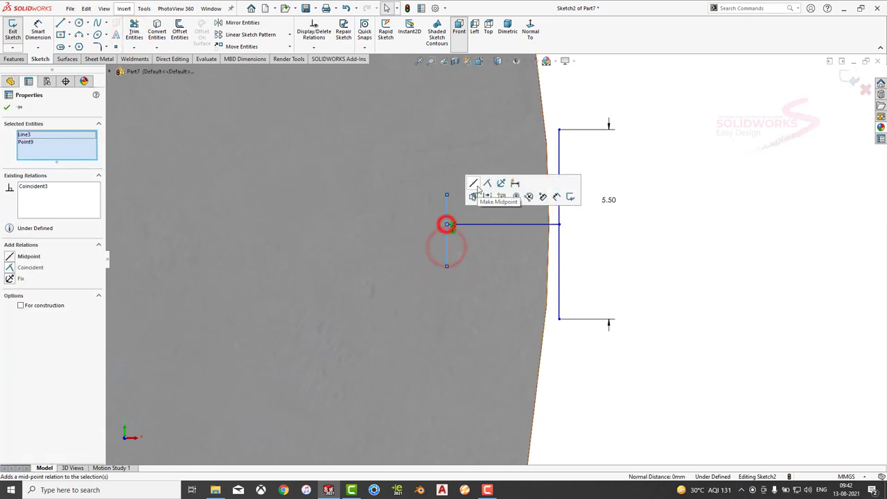
{"action": "left_click", "coordinate": [473, 183]}
Dimension the inner vertical line to 1.98 mm
{"action": "left_click", "coordinate": [38, 32]}
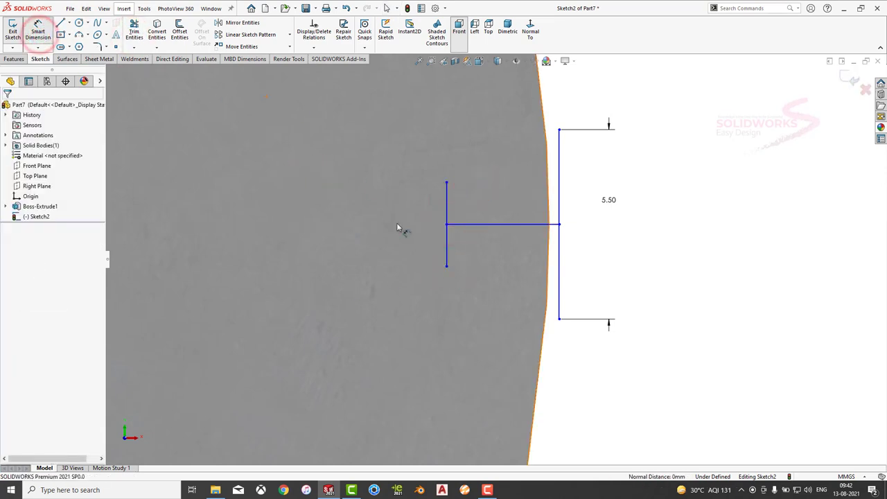
{"action": "left_click", "coordinate": [447, 212]}
{"action": "left_click", "coordinate": [382, 210]}
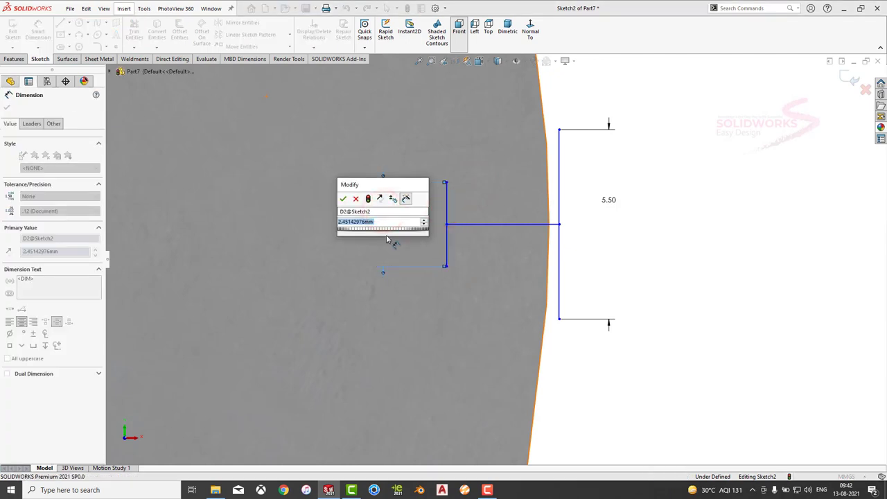
{"action": "type", "text": "1.98"}
{"action": "key", "text": "Return"}
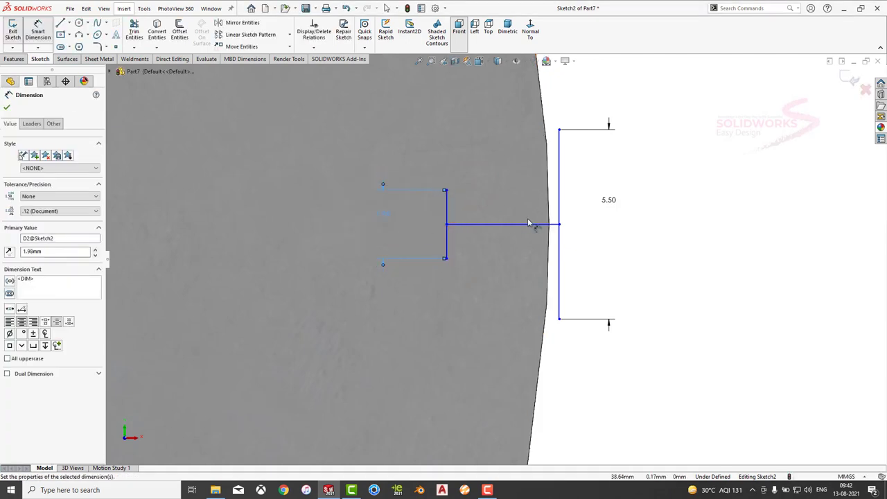
Join the inner and outer line ends with upper and lower slanted lines
{"action": "left_click", "coordinate": [61, 23]}
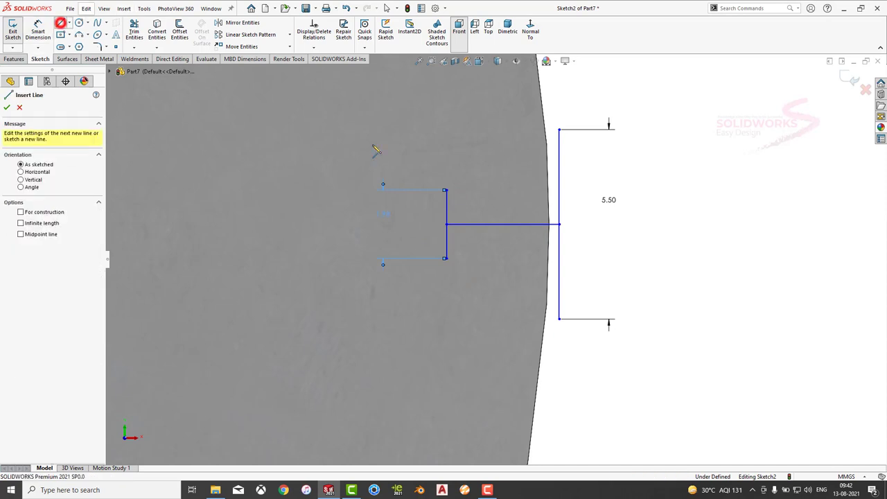
{"action": "left_click", "coordinate": [447, 189]}
{"action": "left_click", "coordinate": [559, 131]}
{"action": "left_click", "coordinate": [61, 23]}
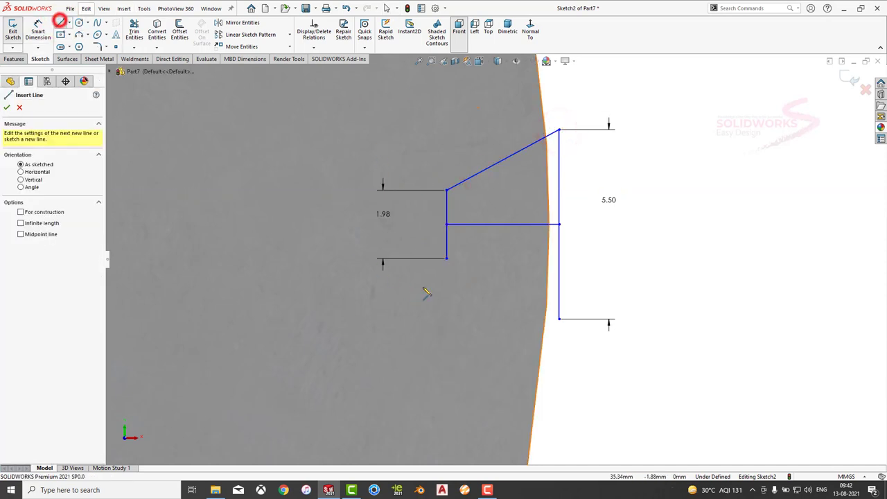
{"action": "left_click", "coordinate": [447, 260]}
{"action": "left_click", "coordinate": [560, 318]}
{"action": "key", "text": "Escape"}
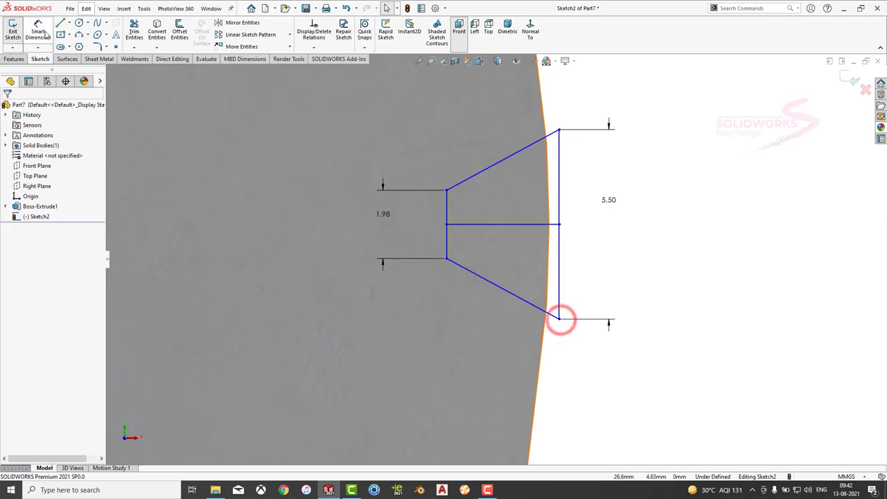
Dimension the notch depth to 3.25 mm
{"action": "left_click", "coordinate": [38, 31]}
{"action": "left_click", "coordinate": [500, 223]}
{"action": "left_click", "coordinate": [475, 341]}
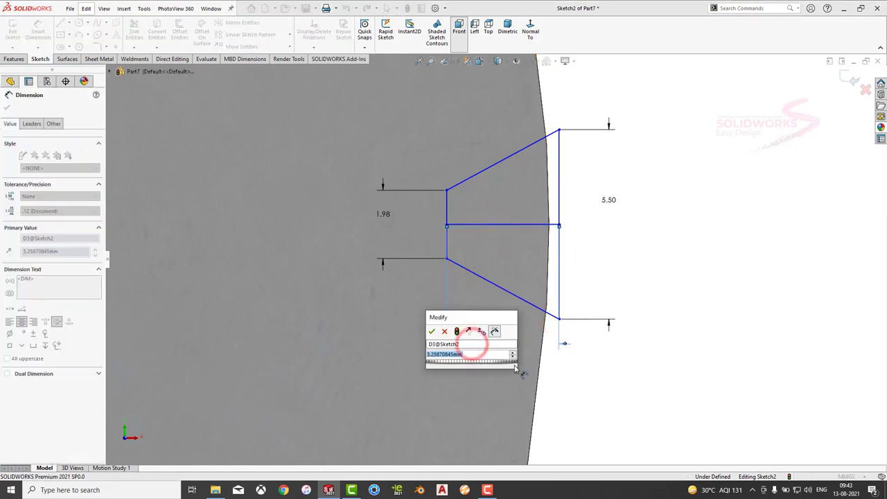
{"action": "type", "text": "3.25"}
{"action": "key", "text": "Return"}
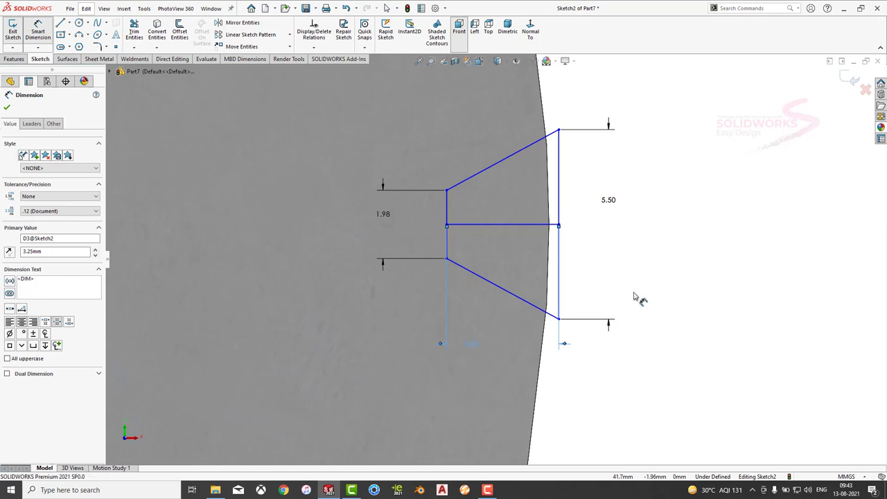
{"action": "key", "text": "Escape"}
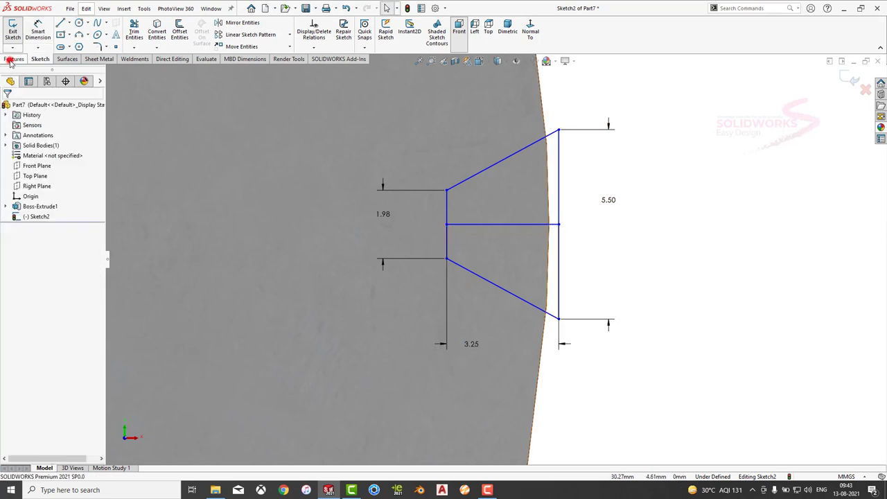
Extruded-cut the four notch regions from the disc rim as Cut-Extrude1
{"action": "left_click", "coordinate": [13, 60]}
{"action": "left_click", "coordinate": [136, 32]}
{"action": "left_click", "coordinate": [498, 187]}
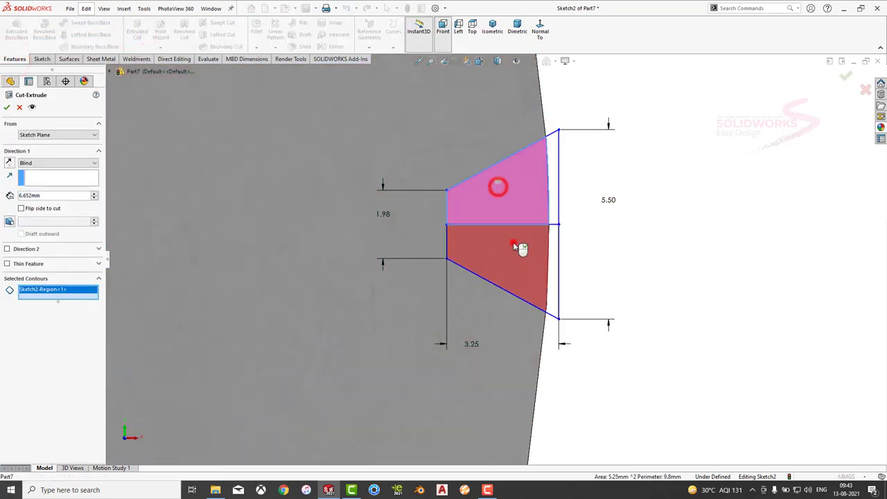
{"action": "left_click", "coordinate": [514, 244]}
{"action": "left_click", "coordinate": [554, 148]}
{"action": "left_click", "coordinate": [555, 259]}
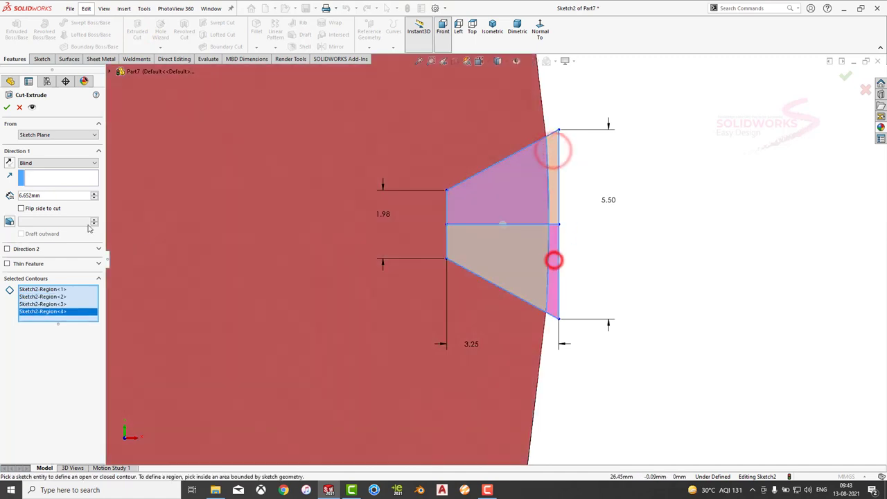
{"action": "left_click", "coordinate": [29, 162]}
{"action": "left_click", "coordinate": [38, 184]}
{"action": "left_click", "coordinate": [7, 107]}
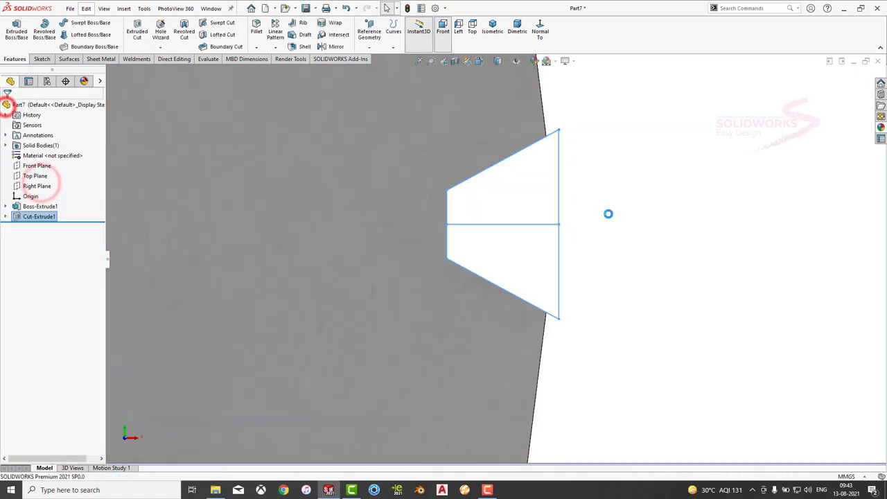
{"action": "middle_click_drag", "start_coordinate": [608, 214], "coordinate": [550, 201]}
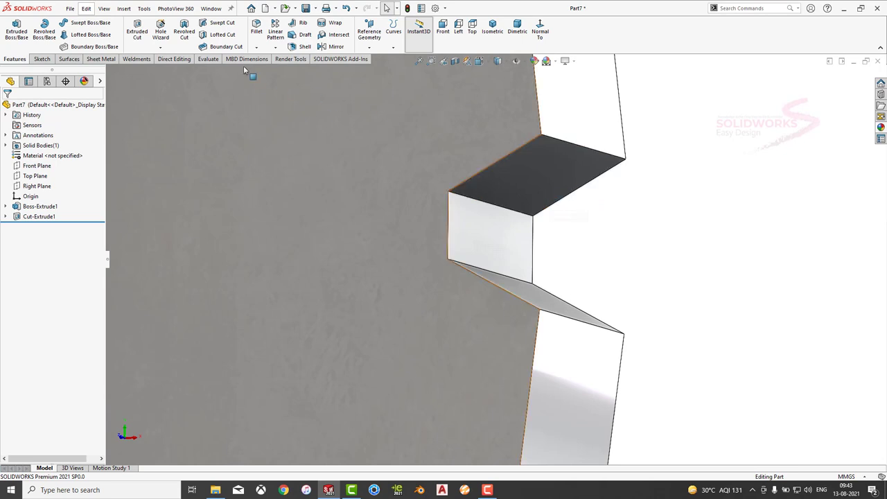
Round the notch's bottom edges with a 1 mm fillet
{"action": "left_click", "coordinate": [256, 31]}
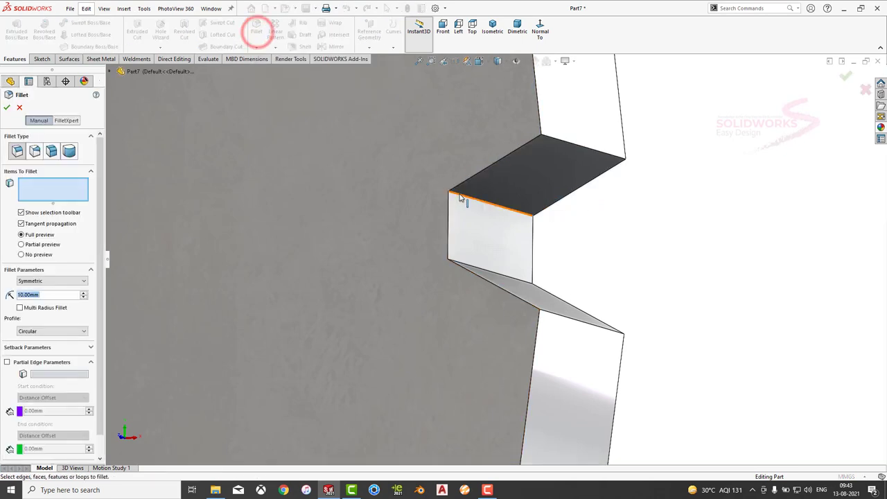
{"action": "left_click", "coordinate": [458, 194]}
{"action": "type", "text": "2"}
{"action": "key", "text": "Return"}
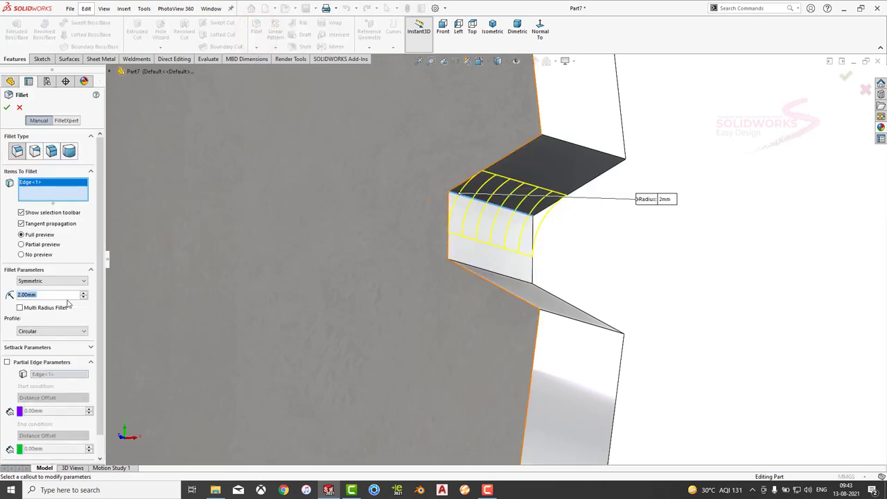
{"action": "type", "text": "0.5"}
{"action": "key", "text": "Return"}
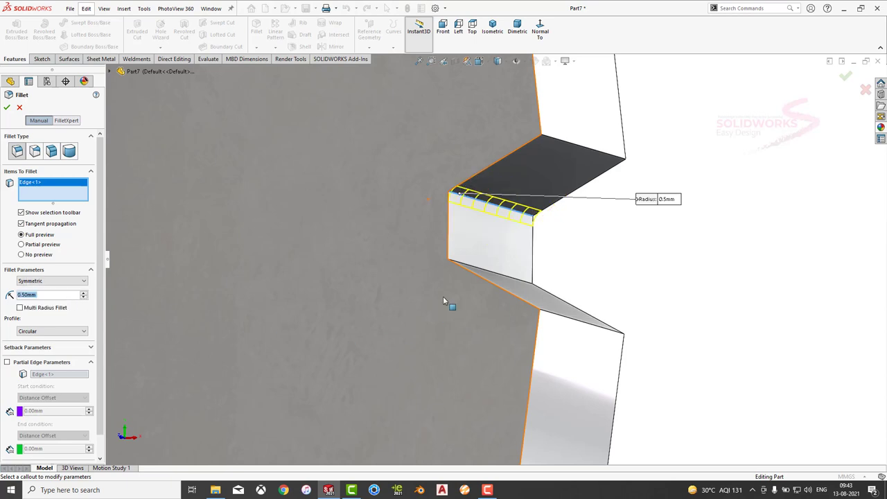
{"action": "left_click", "coordinate": [461, 263]}
{"action": "type", "text": "1"}
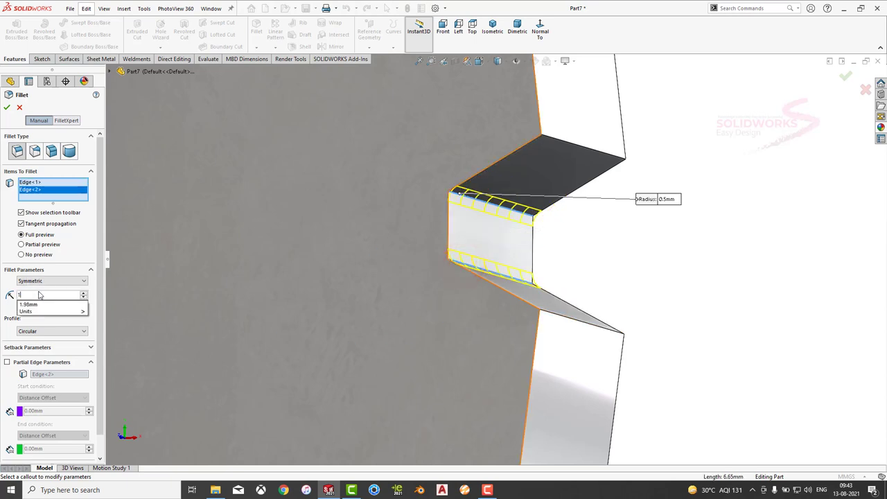
{"action": "key", "text": "Return"}
{"action": "key", "text": "Return"}
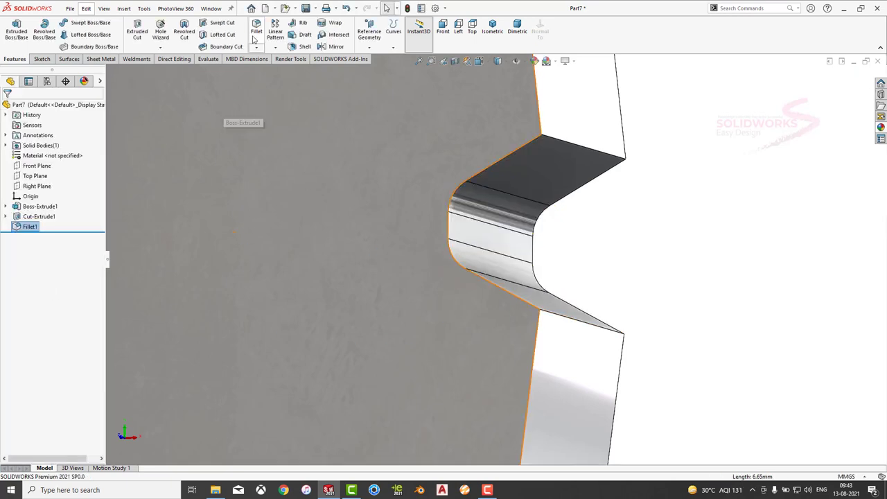
Fillet the notch's top and opposite rim-side edges at 0.5 mm
{"action": "left_click", "coordinate": [255, 35]}
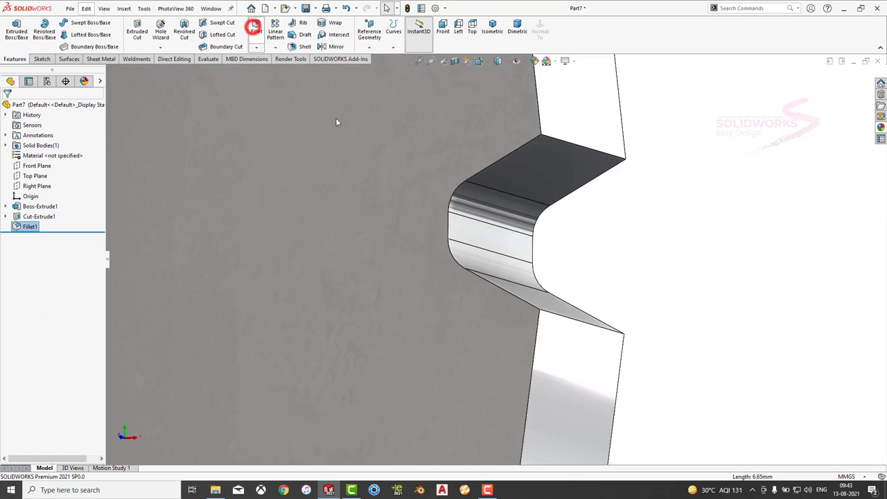
{"action": "left_click", "coordinate": [555, 143]}
{"action": "left_click", "coordinate": [557, 317]}
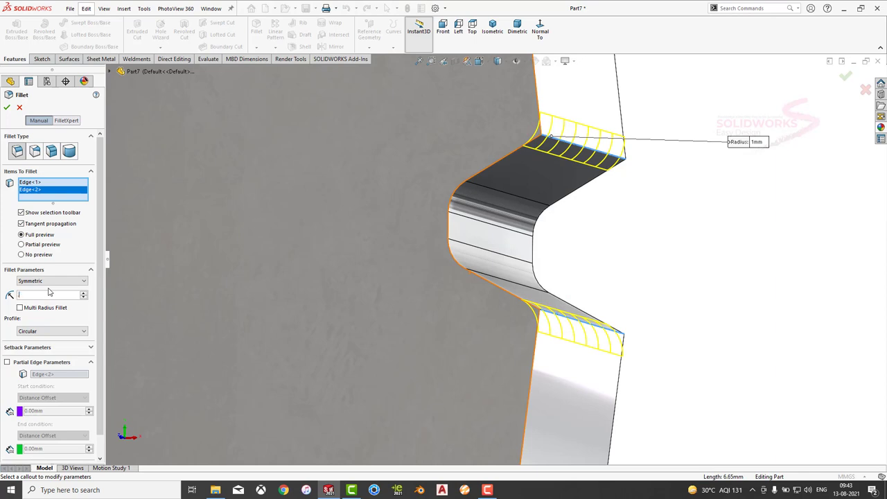
{"action": "type", "text": "0.5"}
{"action": "key", "text": "Return"}
{"action": "scroll", "coordinate": [499, 257], "scroll_direction": "up", "scroll_amount": 5}
{"action": "middle_click_drag", "start_coordinate": [495, 254], "coordinate": [429, 308]}
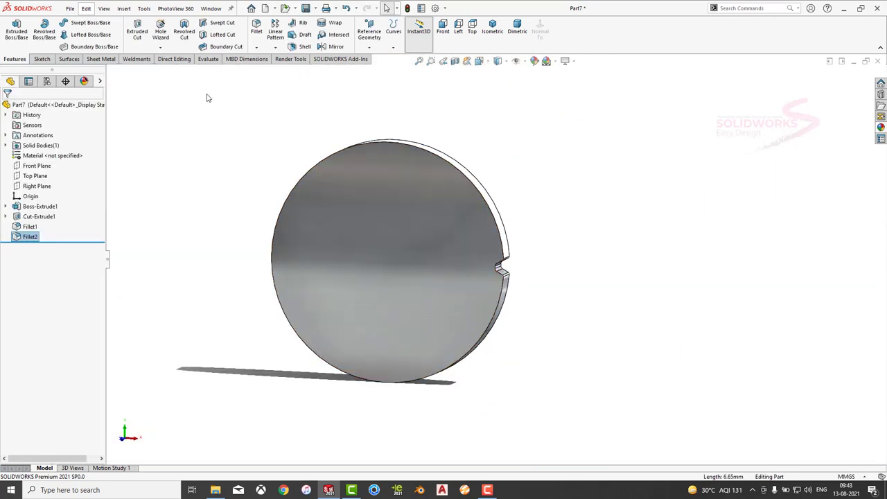
Circular-pattern the notch cut and its fillets 30 times around the disc's circular edge
{"action": "left_click", "coordinate": [276, 47]}
{"action": "left_click", "coordinate": [281, 71]}
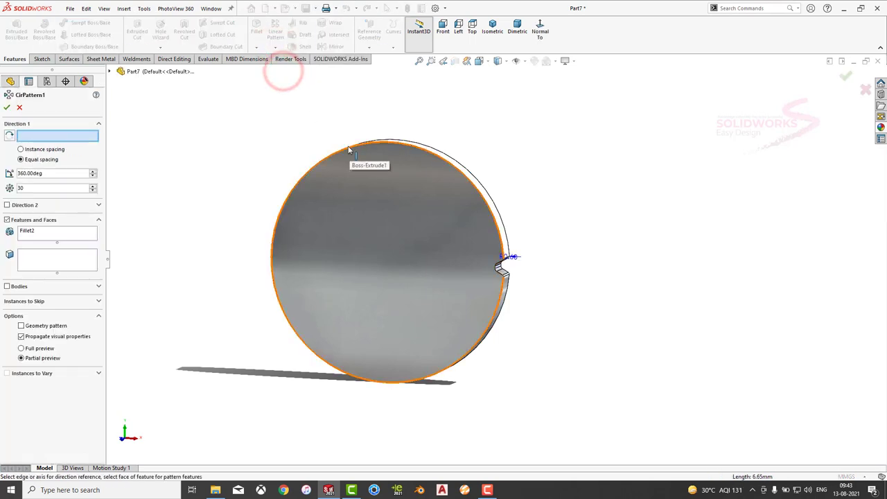
{"action": "left_click", "coordinate": [350, 146]}
{"action": "left_click", "coordinate": [109, 67]}
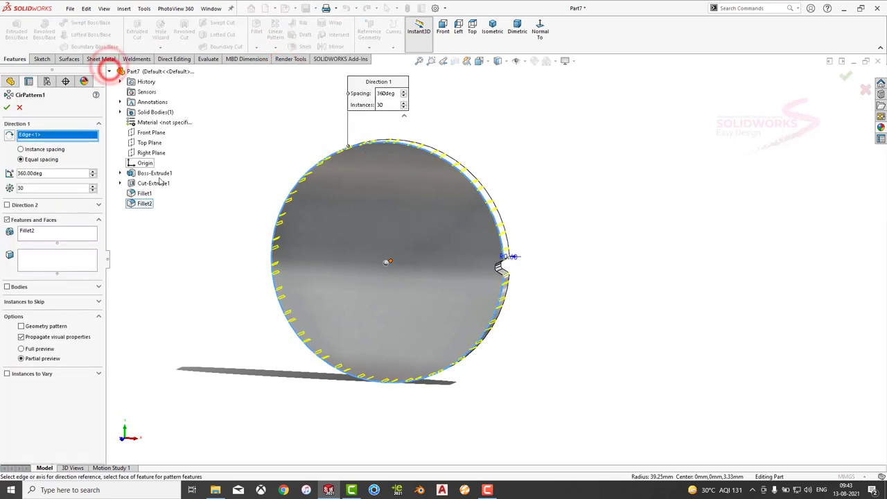
{"action": "left_click", "coordinate": [143, 193]}
{"action": "left_click", "coordinate": [149, 183]}
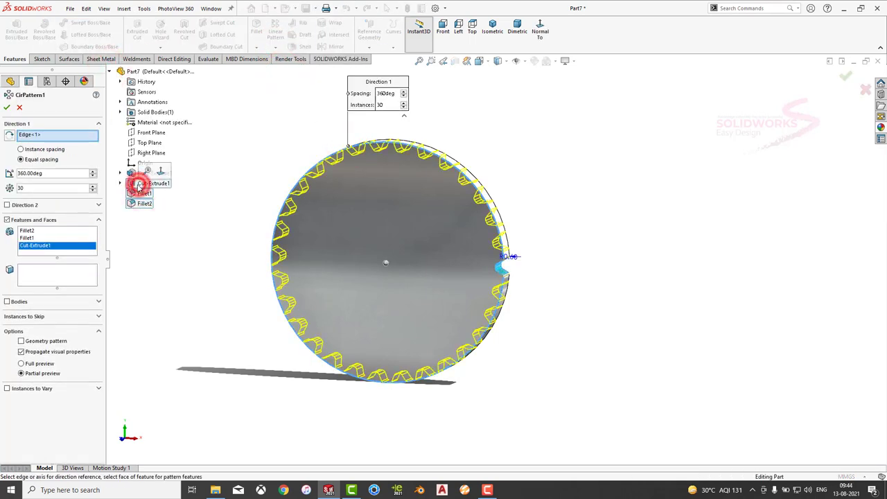
{"action": "left_click", "coordinate": [7, 107]}
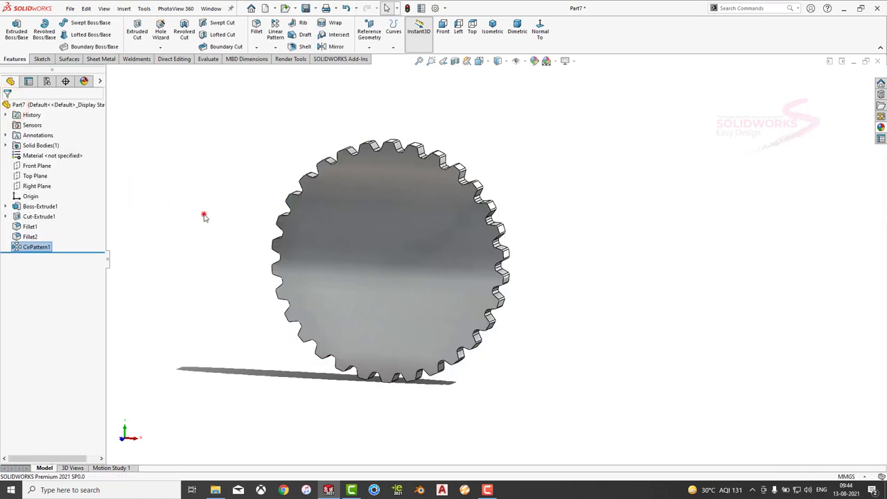
{"action": "scroll", "coordinate": [388, 170], "scroll_direction": "down", "scroll_amount": 2}
{"action": "scroll", "coordinate": [407, 165], "scroll_direction": "down", "scroll_amount": 3}
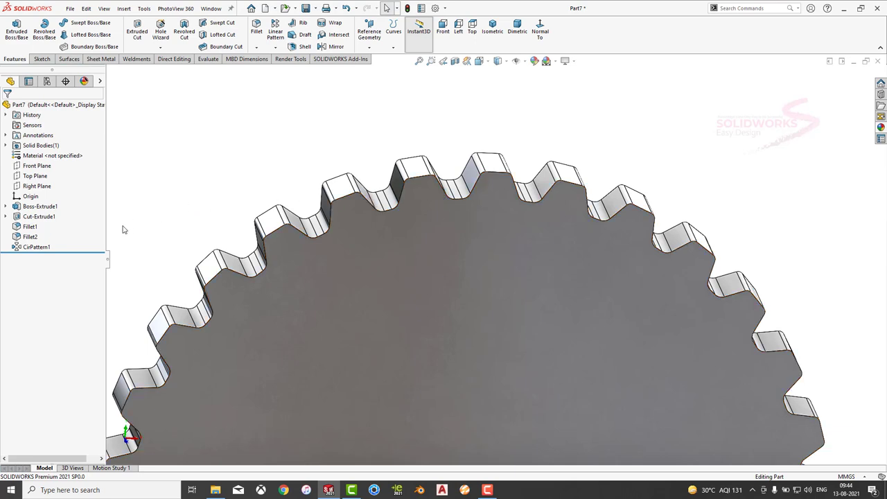
Edit CirPattern1 to raise its instance count to 36
{"action": "left_click", "coordinate": [43, 248]}
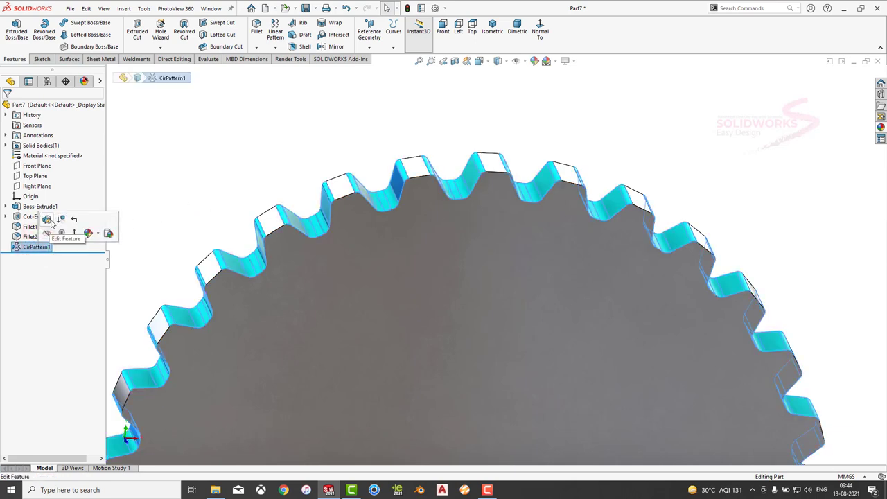
{"action": "left_click", "coordinate": [48, 220]}
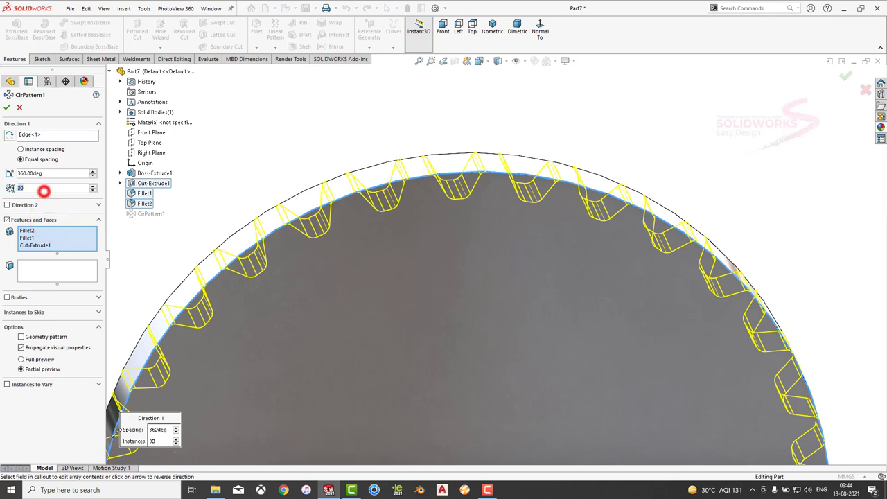
{"action": "key", "text": "Up"}
{"action": "key", "text": "Up"}
{"action": "key", "text": "Up"}
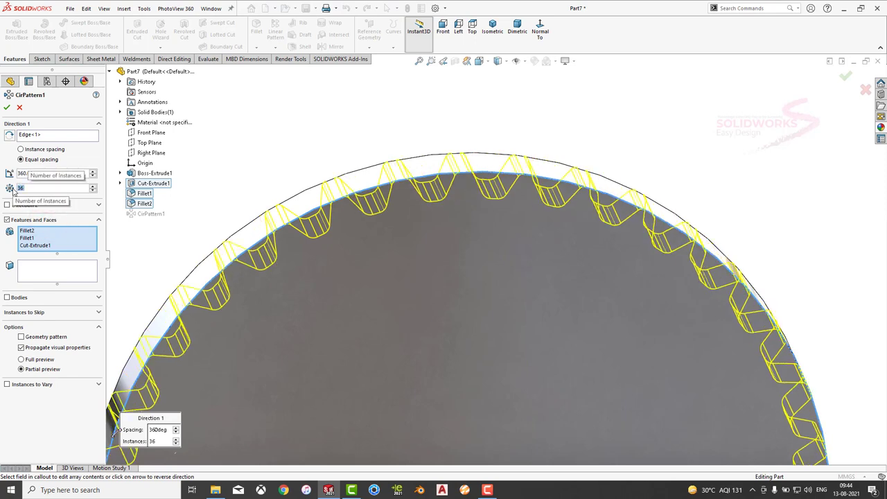
{"action": "key", "text": "Return"}
{"action": "scroll", "coordinate": [459, 304], "scroll_direction": "up", "scroll_amount": 3}
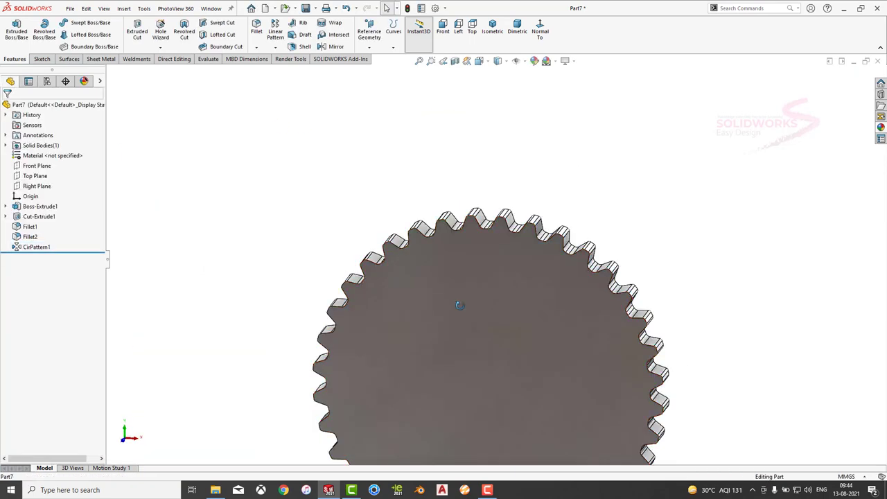
{"action": "middle_click_drag", "start_coordinate": [526, 314], "coordinate": [475, 291]}
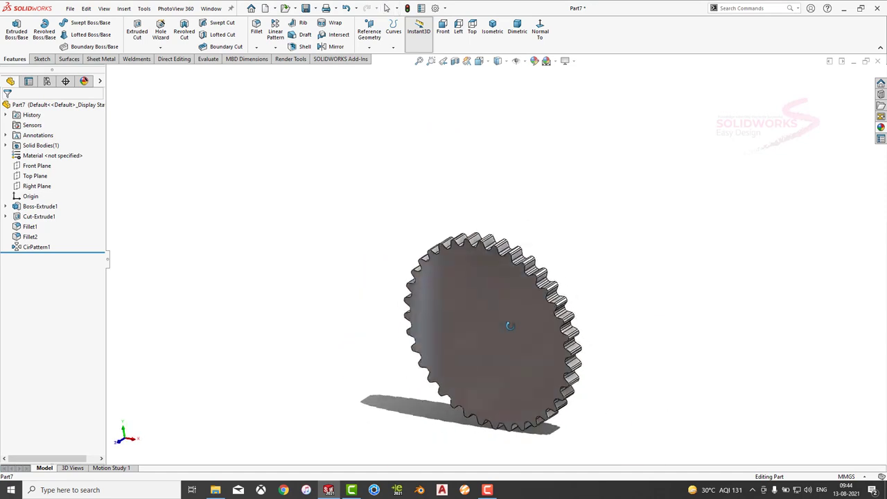
Apply the polished gold metal appearance to CirPattern1
{"action": "left_click", "coordinate": [43, 247]}
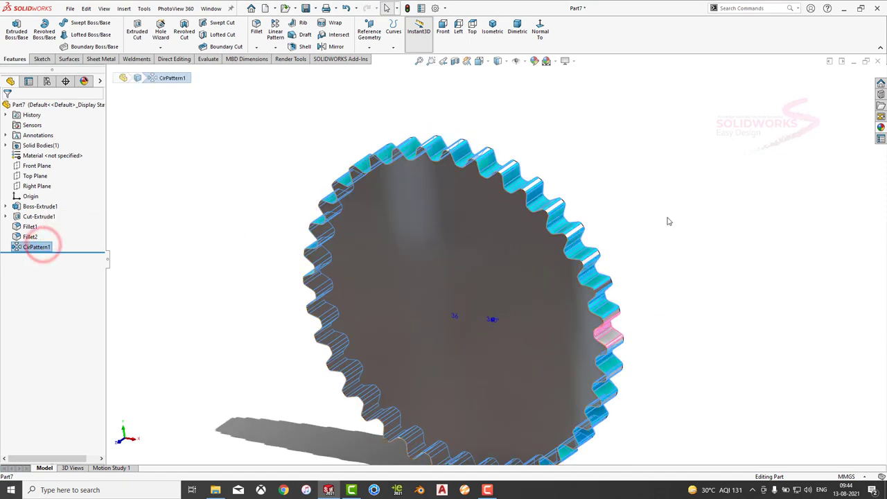
{"action": "left_click", "coordinate": [881, 128]}
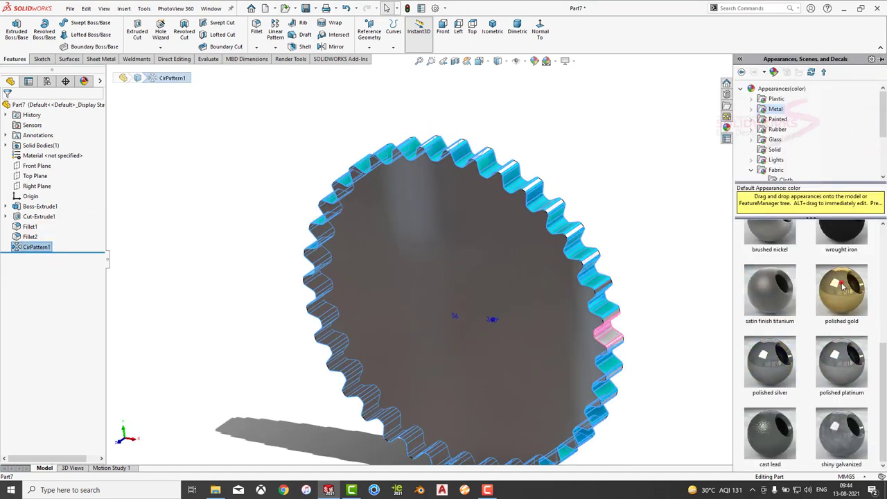
{"action": "left_click", "coordinate": [842, 287]}
{"action": "middle_click_drag", "start_coordinate": [647, 235], "coordinate": [506, 274]}
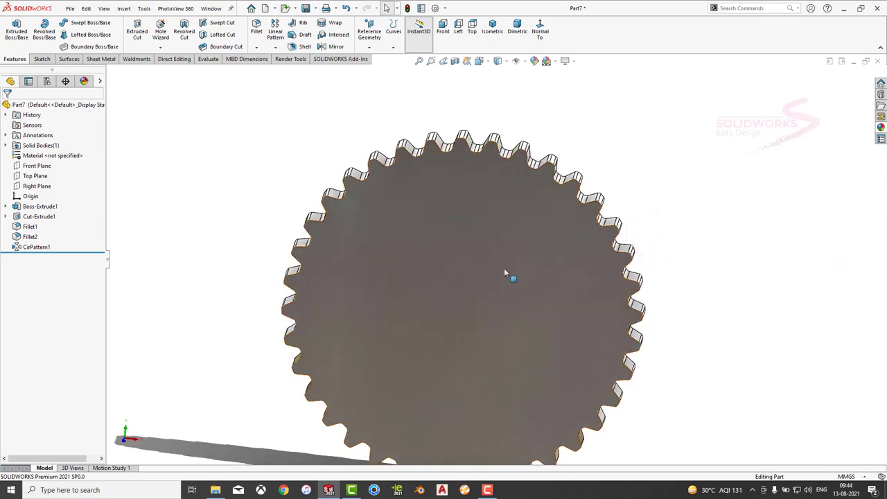
Sketch a circle centred on the origin on the gear's front face
{"action": "left_click", "coordinate": [560, 265]}
{"action": "left_click", "coordinate": [547, 242]}
{"action": "left_click", "coordinate": [532, 32]}
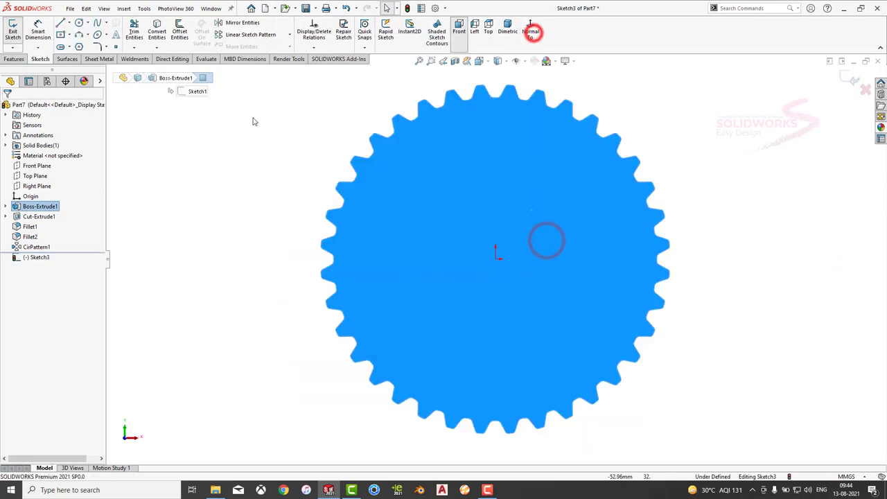
{"action": "left_click", "coordinate": [254, 115]}
{"action": "left_click", "coordinate": [79, 24]}
{"action": "left_click", "coordinate": [497, 256]}
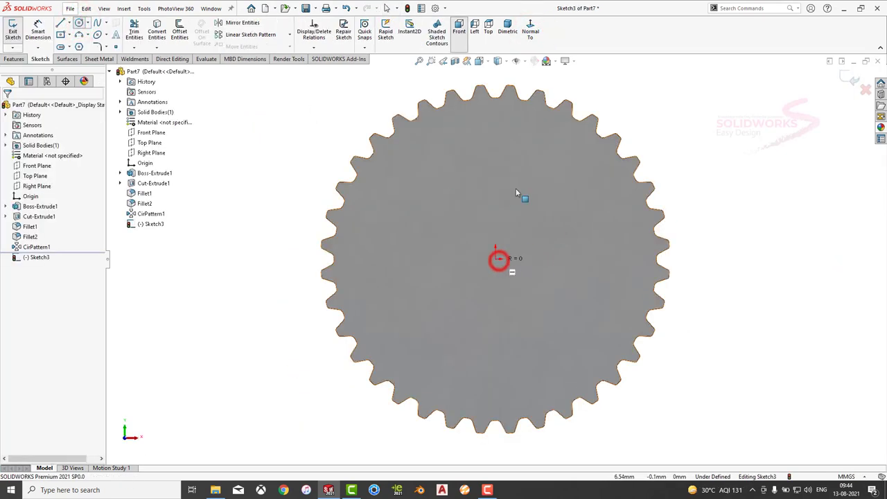
{"action": "left_click", "coordinate": [79, 23]}
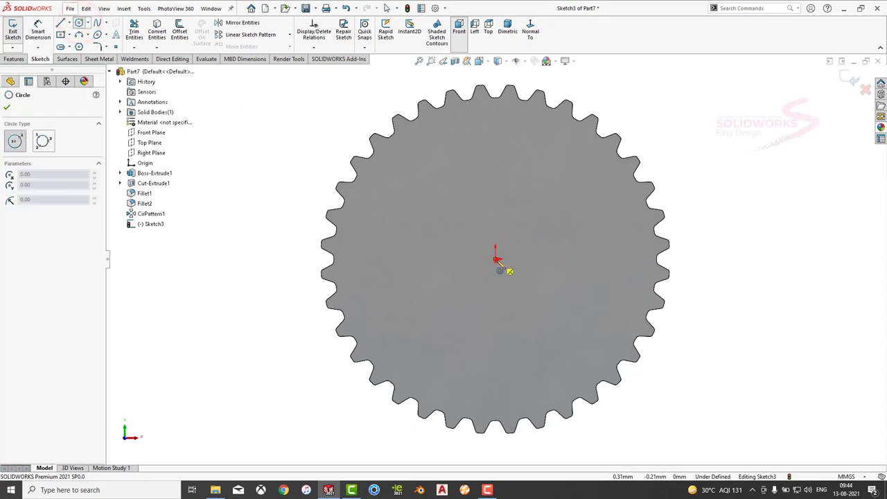
{"action": "left_click", "coordinate": [494, 259]}
{"action": "left_click", "coordinate": [495, 142]}
{"action": "key", "text": "Escape"}
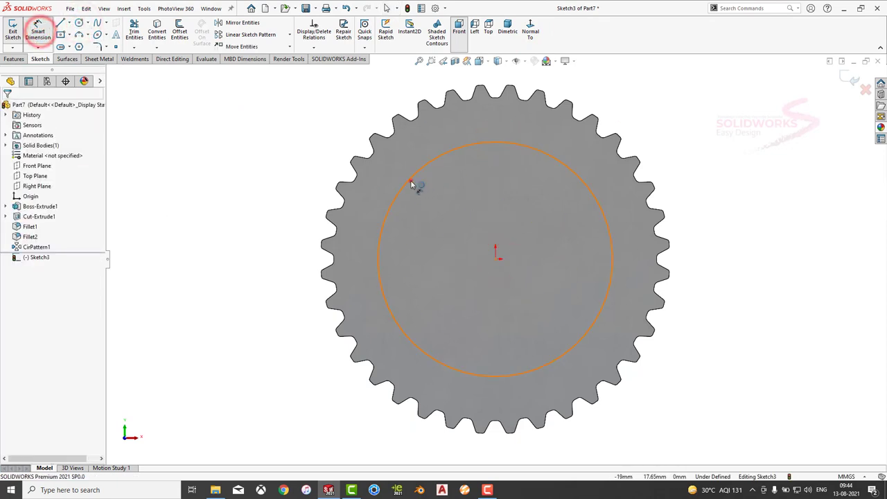
Dimension the circle's diameter to 66.5 mm
{"action": "left_click", "coordinate": [411, 182]}
{"action": "left_click", "coordinate": [262, 253]}
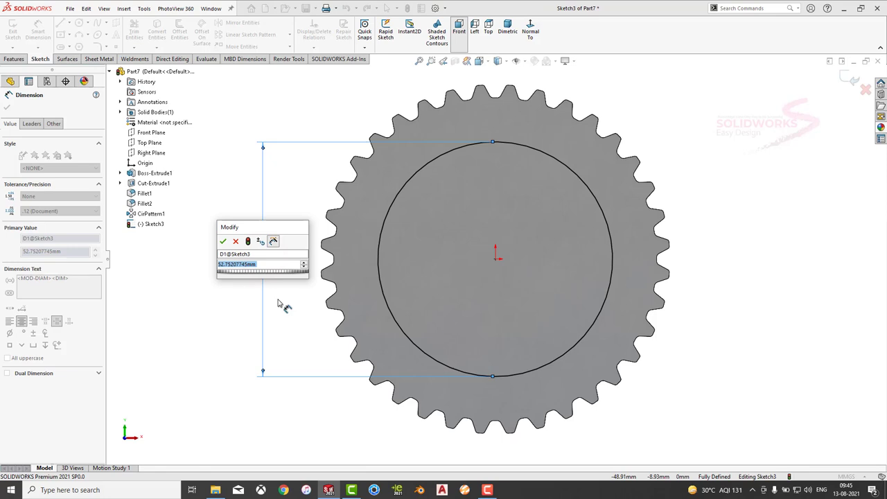
{"action": "type", "text": "66.5"}
{"action": "key", "text": "Return"}
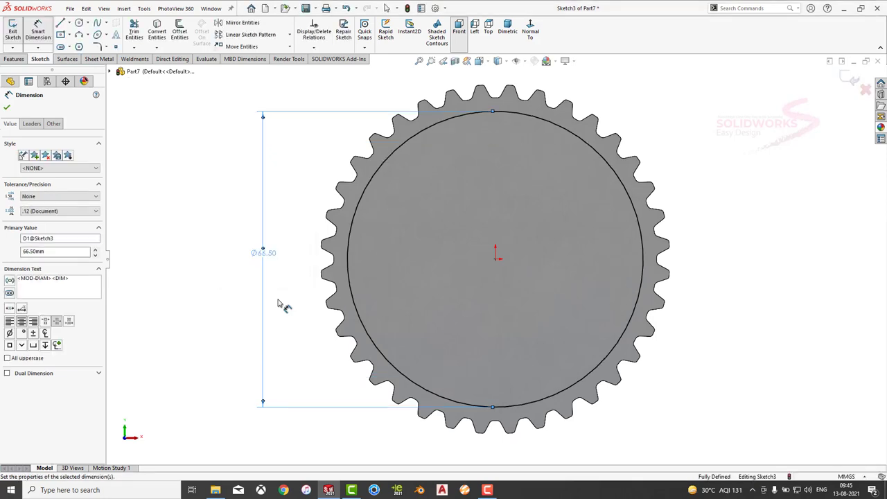
Extrude the circle 9.5 mm as Boss-Extrude2
{"action": "left_click", "coordinate": [15, 58]}
{"action": "left_click", "coordinate": [17, 33]}
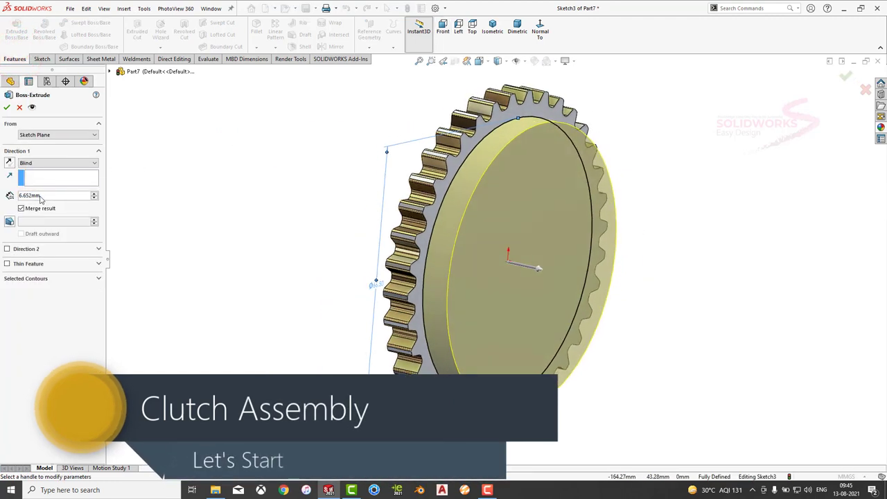
{"action": "type", "text": "9.5"}
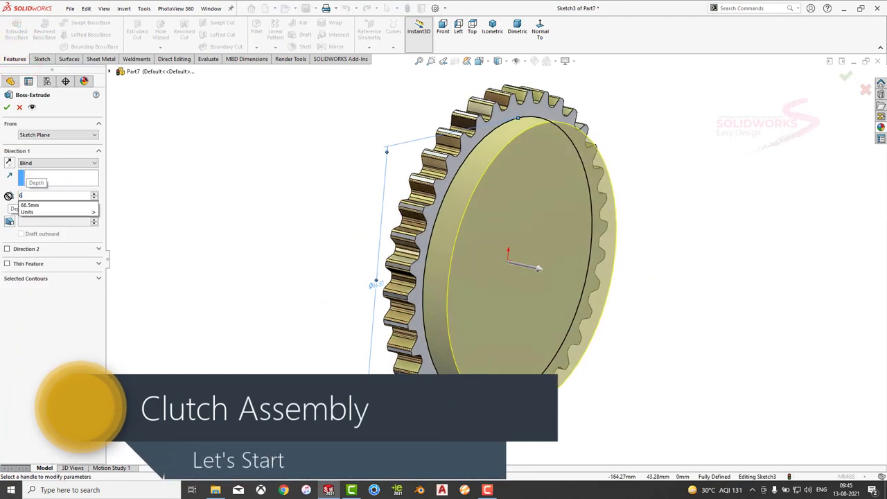
{"action": "key", "text": "Return"}
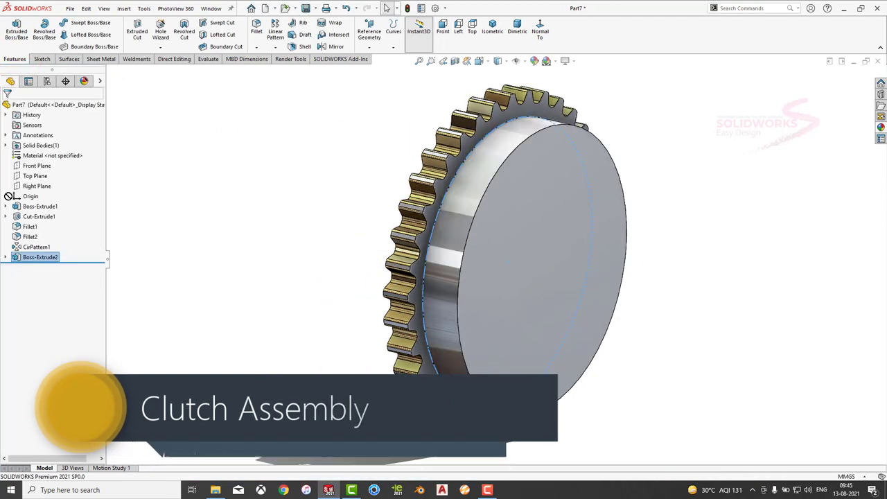
{"action": "left_click", "coordinate": [710, 219]}
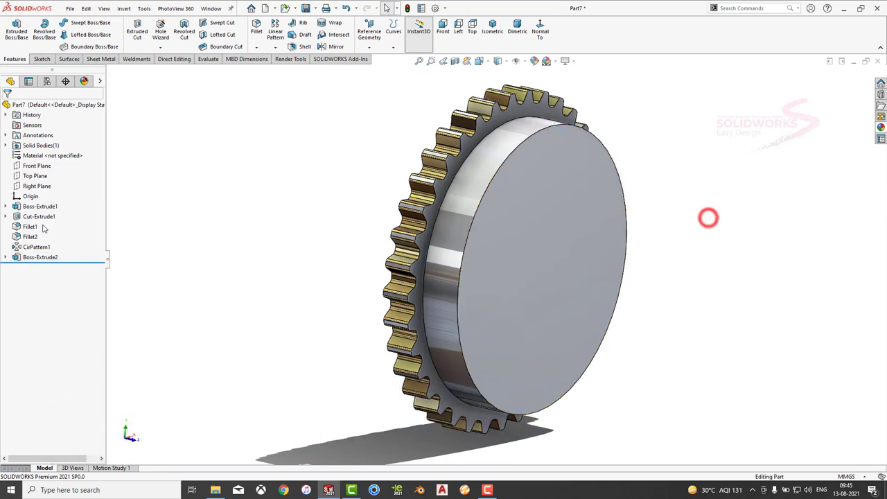
Start an empty sketch on the Right Plane, then exit it
{"action": "left_click", "coordinate": [44, 186]}
{"action": "left_click", "coordinate": [62, 168]}
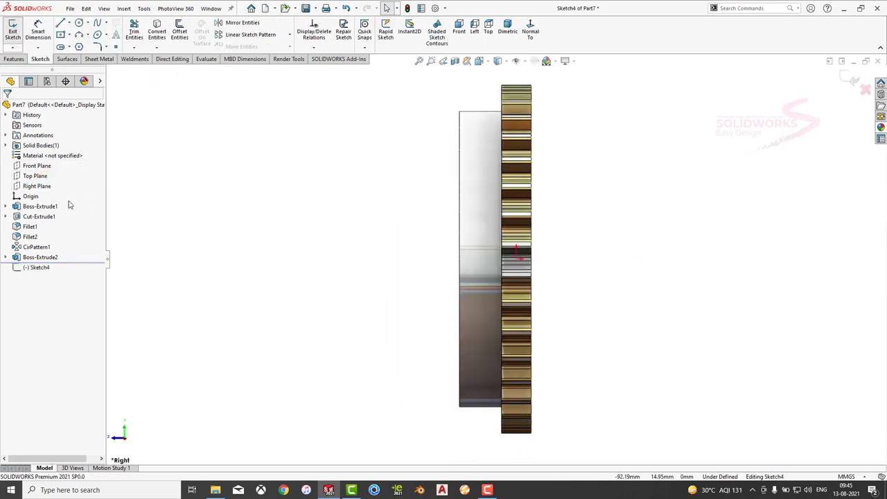
{"action": "left_click", "coordinate": [846, 80]}
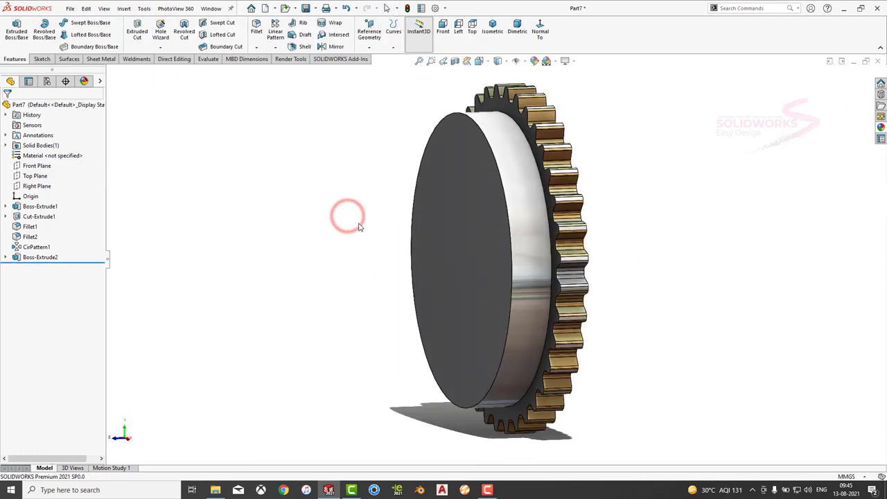
Change Boss-Extrude1's mid-plane depth to 19.304 mm
{"action": "left_click", "coordinate": [44, 206]}
{"action": "left_click", "coordinate": [55, 178]}
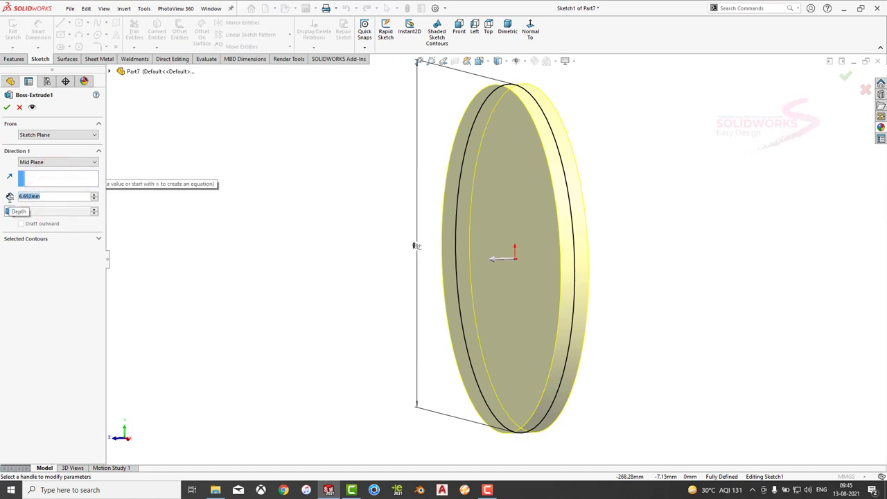
{"action": "type", "text": "9"}
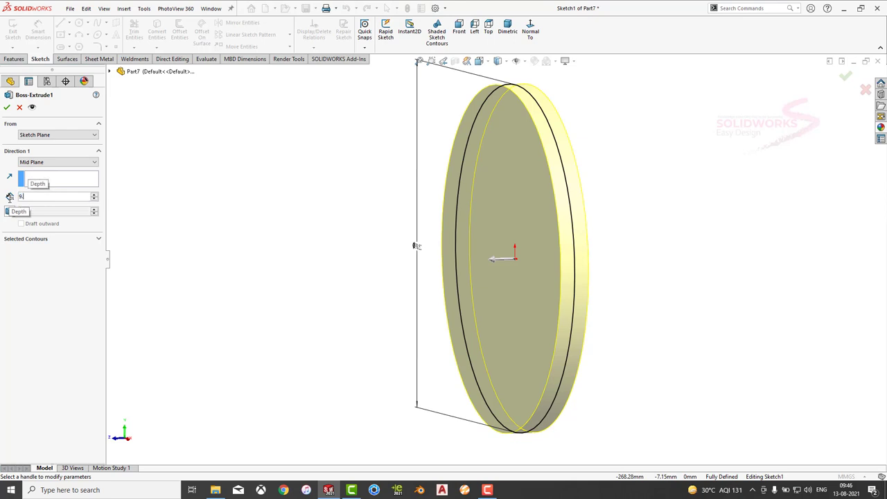
{"action": "key", "text": "Return"}
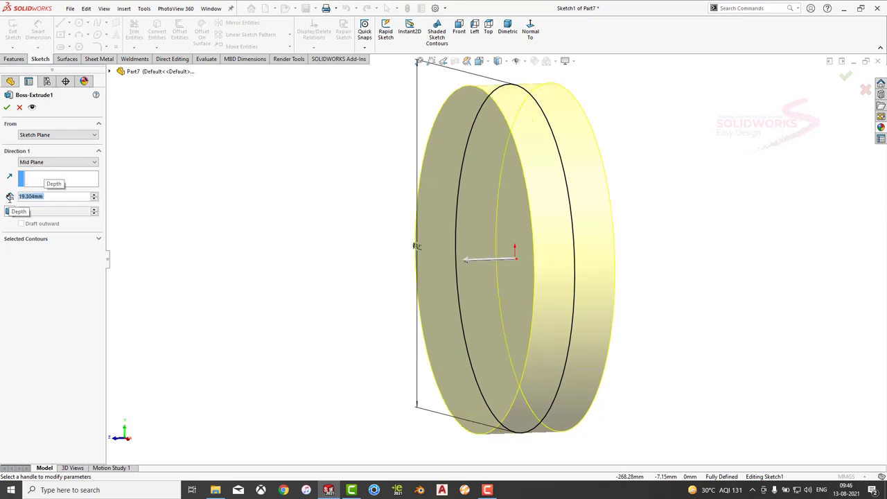
{"action": "key", "text": "Return"}
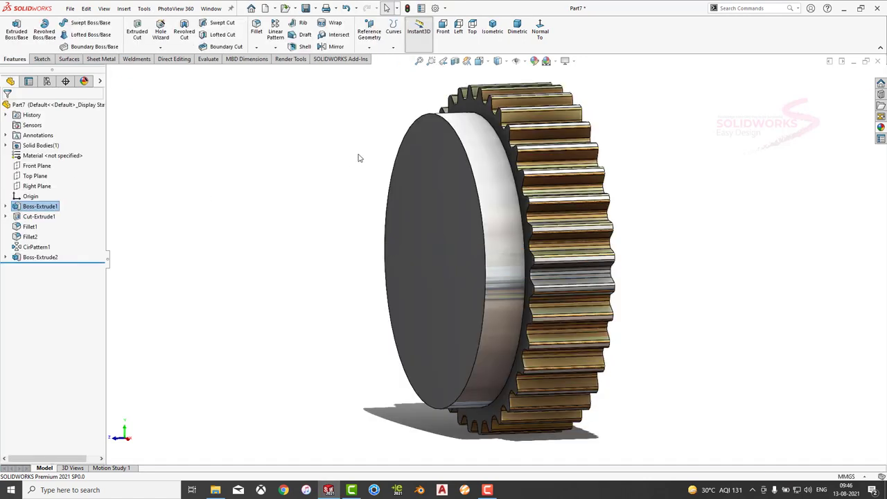
Start a new sketch on the Right Plane and view it from the left
{"action": "left_click", "coordinate": [37, 186]}
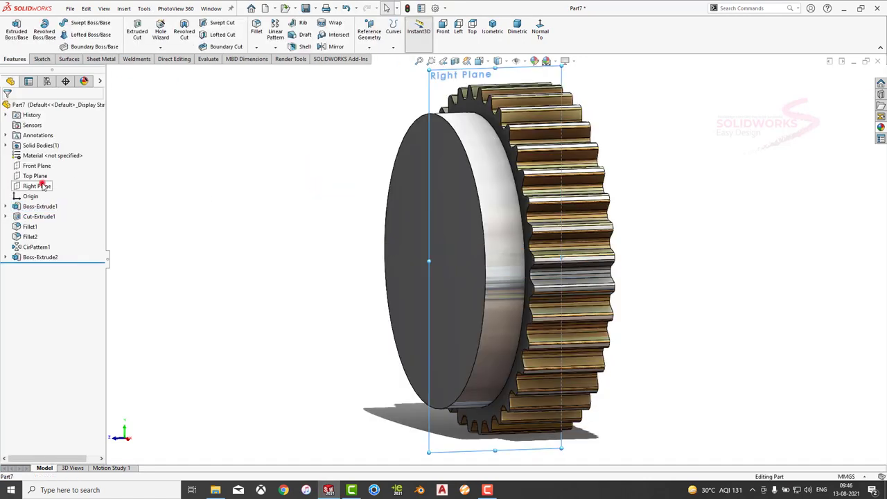
{"action": "left_click", "coordinate": [48, 168]}
{"action": "left_click", "coordinate": [531, 33]}
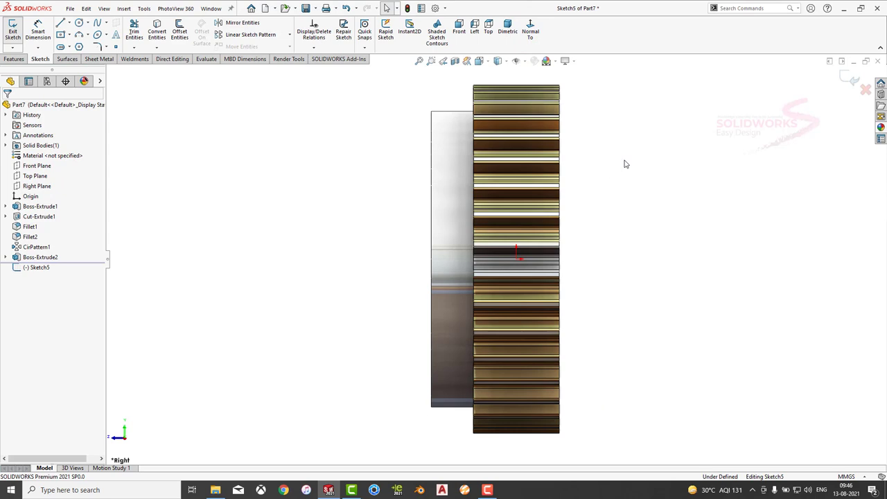
{"action": "left_click", "coordinate": [12, 31]}
{"action": "left_click", "coordinate": [38, 186]}
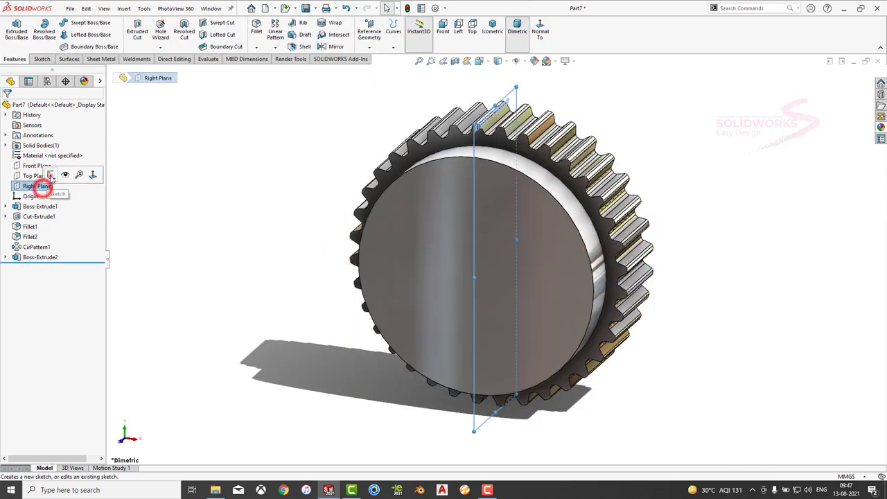
{"action": "left_click", "coordinate": [51, 174]}
{"action": "left_click", "coordinate": [530, 33]}
{"action": "left_click", "coordinate": [530, 33]}
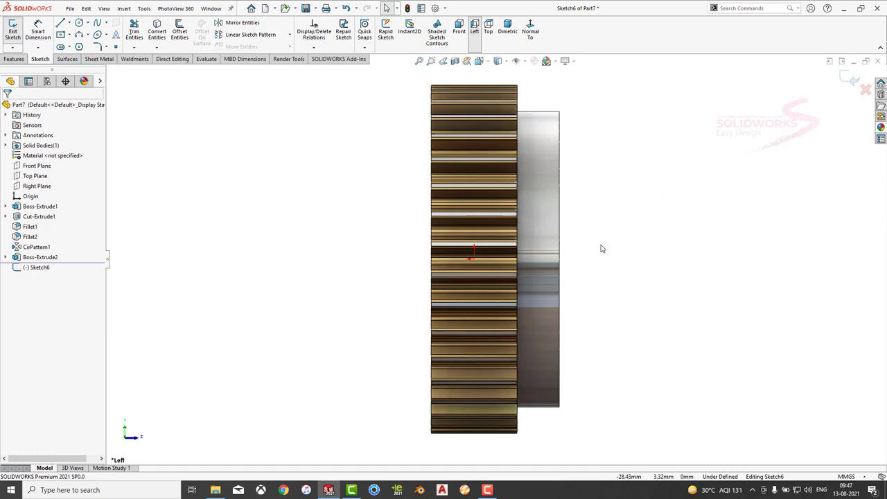
Draw a circle centred near the gear's edge, overlapping the rim
{"action": "left_click", "coordinate": [79, 24]}
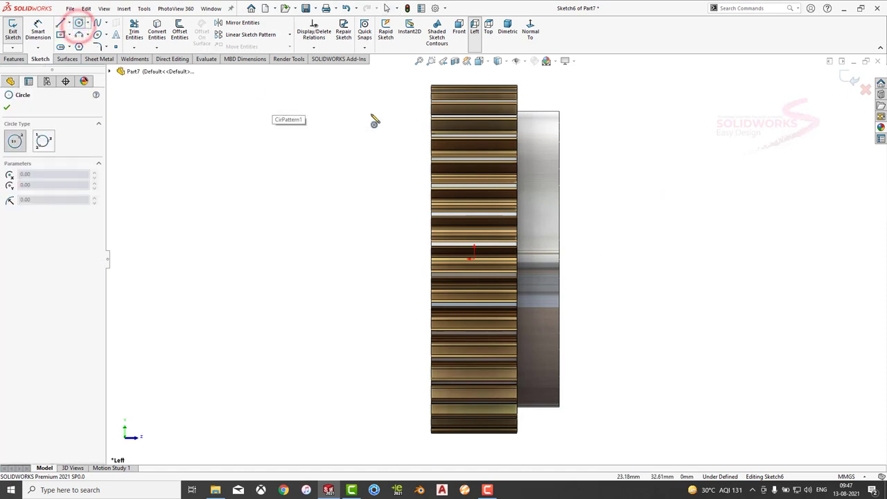
{"action": "scroll", "coordinate": [455, 167], "scroll_direction": "down", "scroll_amount": 3}
{"action": "scroll", "coordinate": [492, 174], "scroll_direction": "down", "scroll_amount": 3}
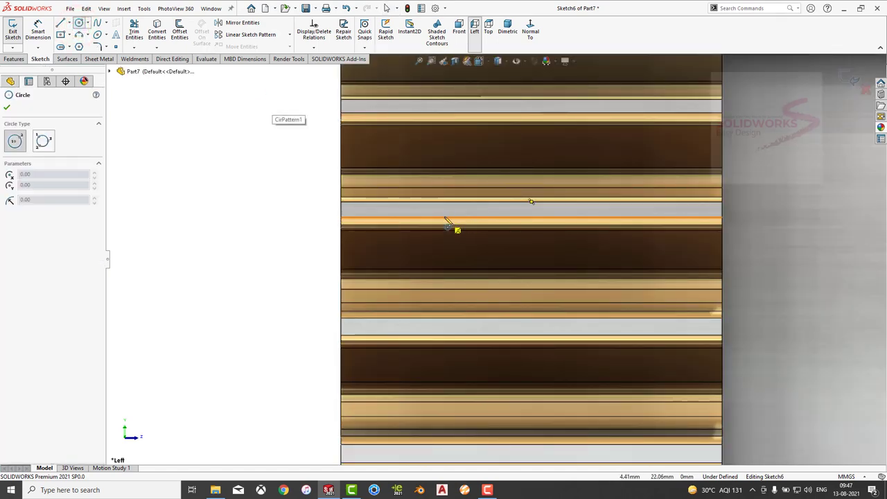
{"action": "scroll", "coordinate": [451, 210], "scroll_direction": "up", "scroll_amount": 3}
{"action": "left_click", "coordinate": [594, 201]}
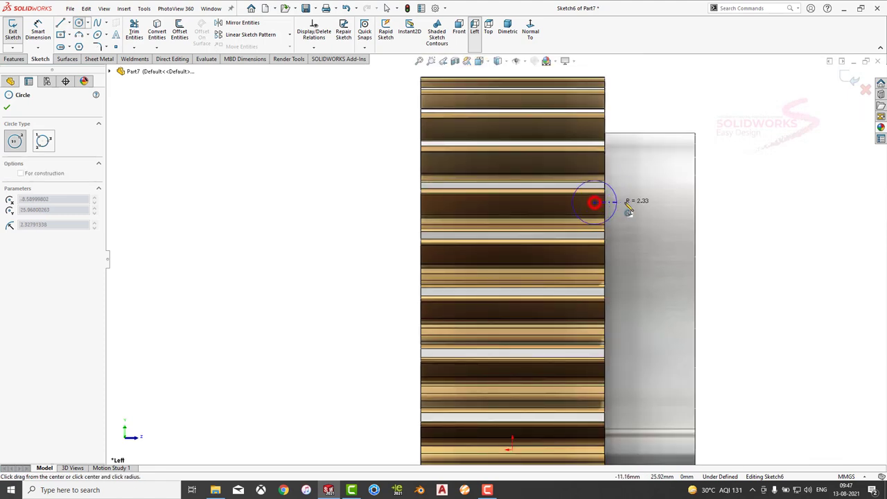
{"action": "left_click", "coordinate": [660, 202]}
{"action": "left_click", "coordinate": [60, 23]}
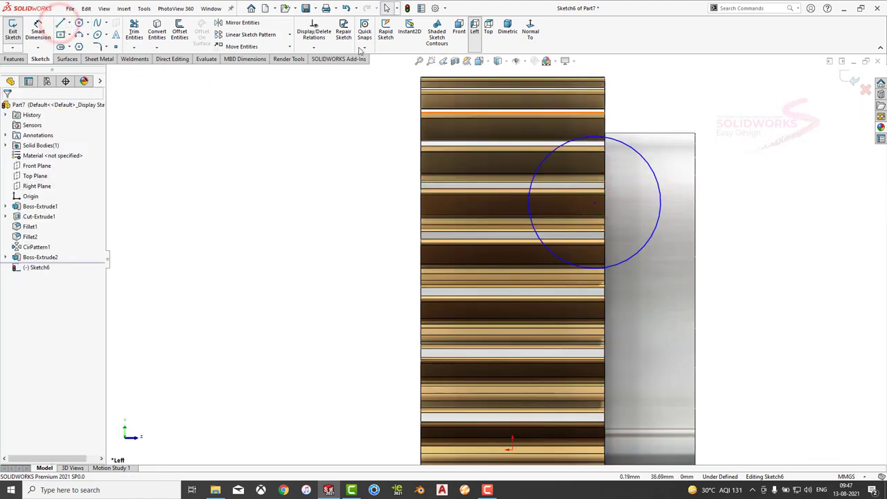
Dimension the circle's diameter, adjusting it from 7.5 to 15 and finally 14 mm
{"action": "left_click", "coordinate": [39, 31]}
{"action": "left_click", "coordinate": [648, 170]}
{"action": "left_click", "coordinate": [698, 100]}
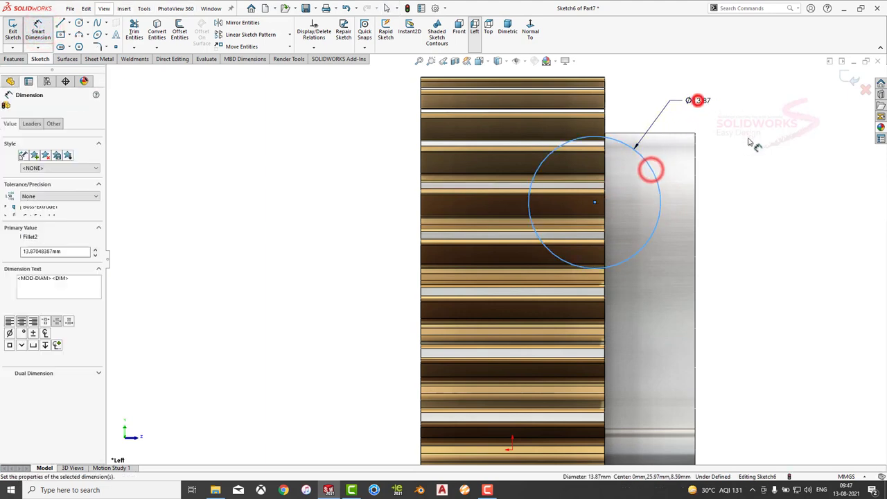
{"action": "type", "text": "7.5"}
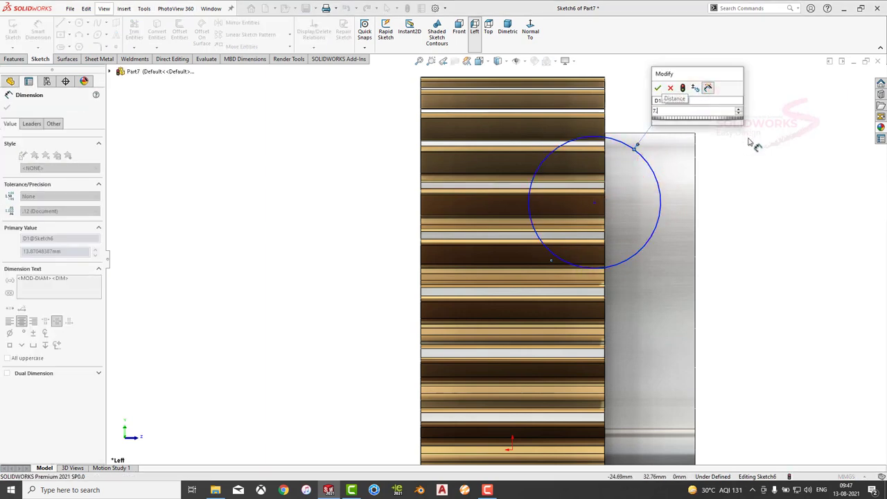
{"action": "key", "text": "Return"}
{"action": "scroll", "coordinate": [622, 214], "scroll_direction": "up", "scroll_amount": 3}
{"action": "scroll", "coordinate": [550, 302], "scroll_direction": "down", "scroll_amount": 2}
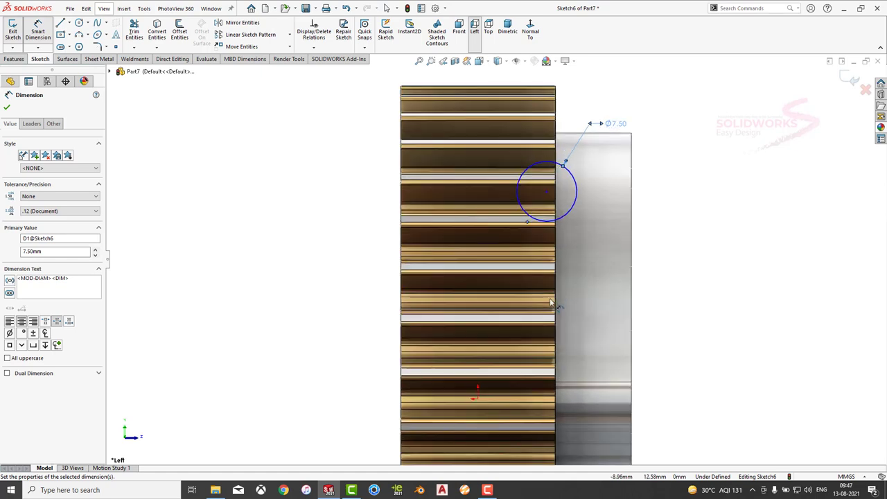
{"action": "double_click", "coordinate": [612, 124]}
{"action": "type", "text": "15"}
{"action": "key", "text": "Return"}
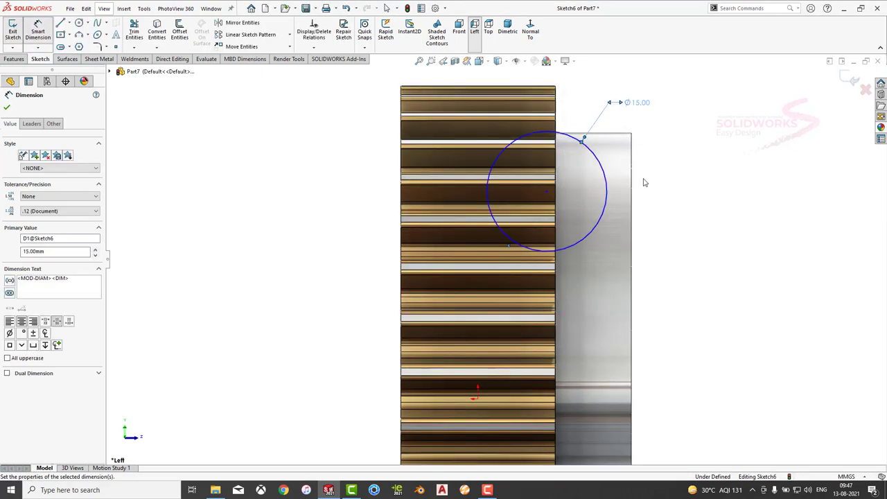
{"action": "double_click", "coordinate": [634, 101]}
{"action": "type", "text": "14"}
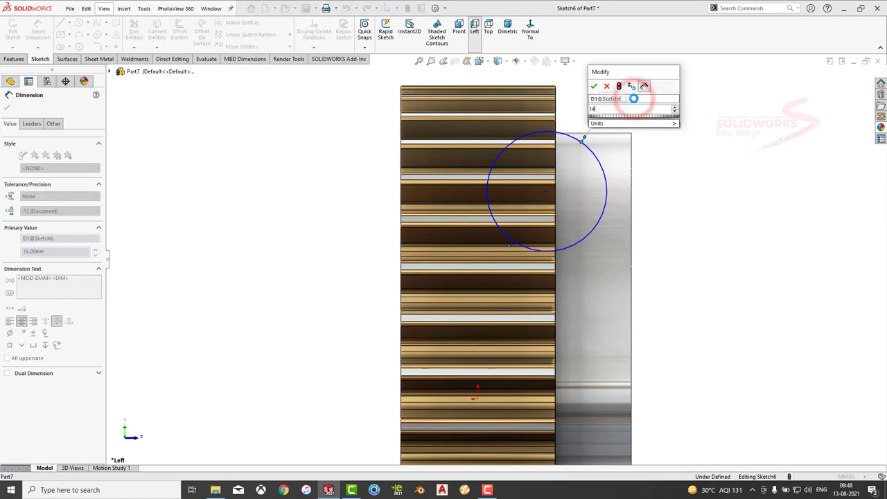
{"action": "key", "text": "Return"}
Draw a line from the circle's top edge to the gear's left edge
{"action": "left_click", "coordinate": [60, 23]}
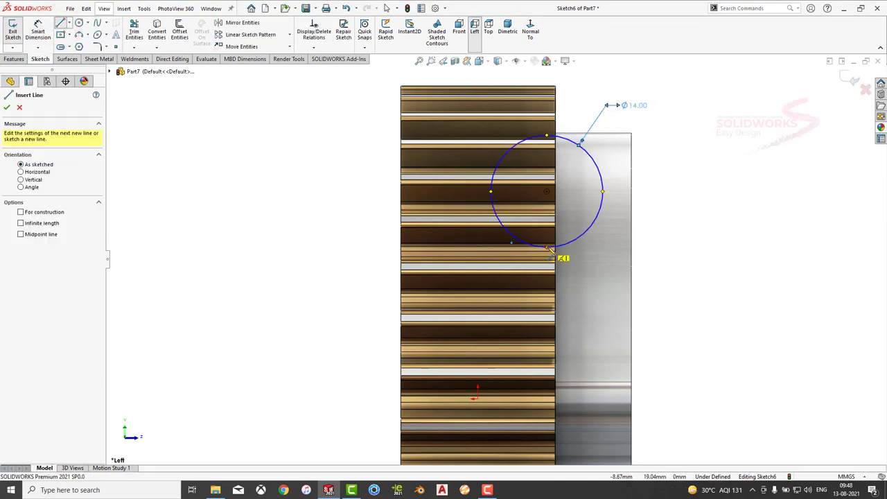
{"action": "key", "text": "Escape"}
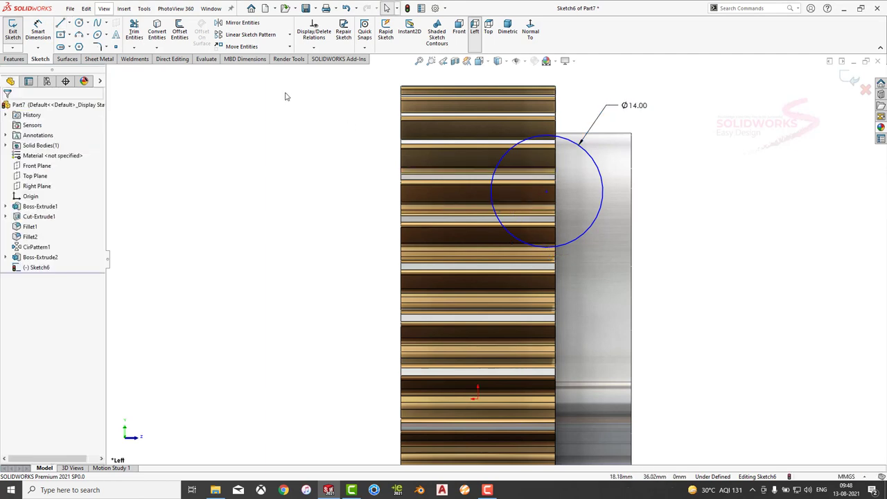
{"action": "left_click", "coordinate": [61, 23]}
{"action": "left_click", "coordinate": [545, 132]}
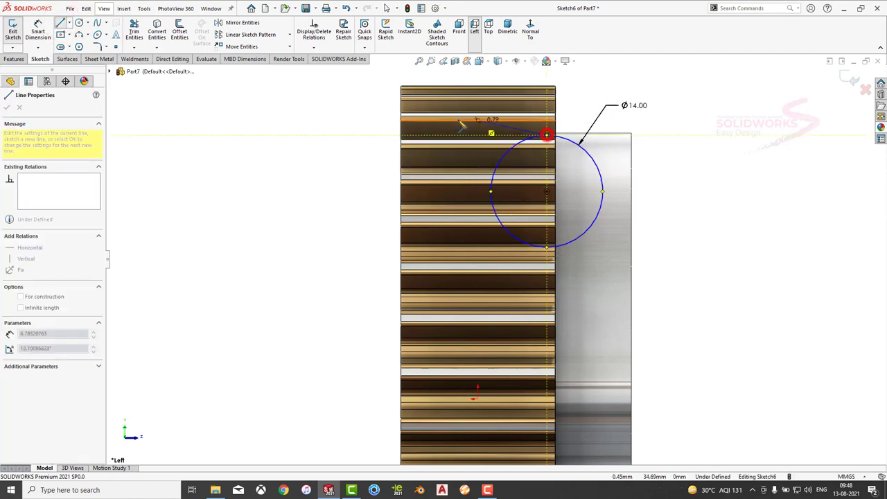
{"action": "key", "text": "Escape"}
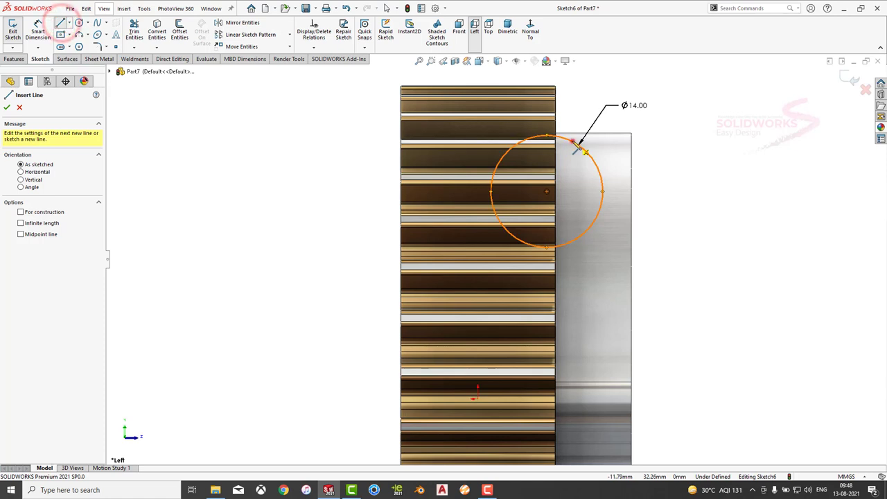
{"action": "left_click", "coordinate": [569, 142]}
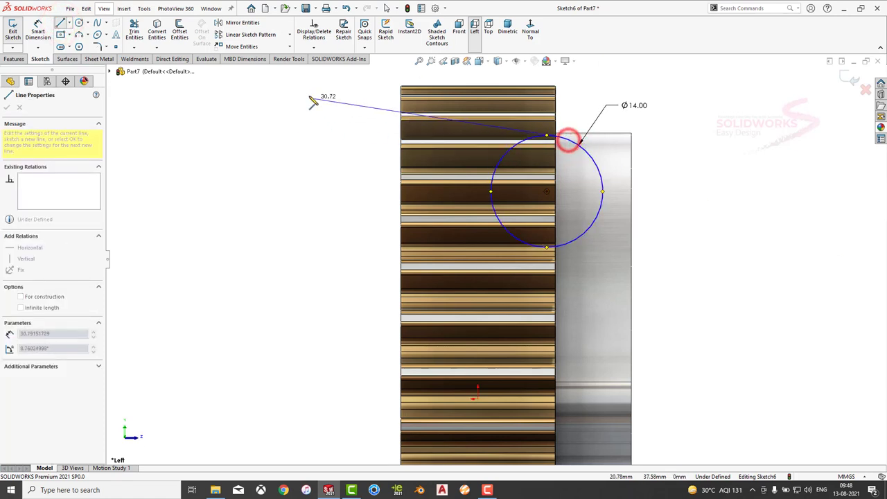
{"action": "left_click", "coordinate": [401, 124]}
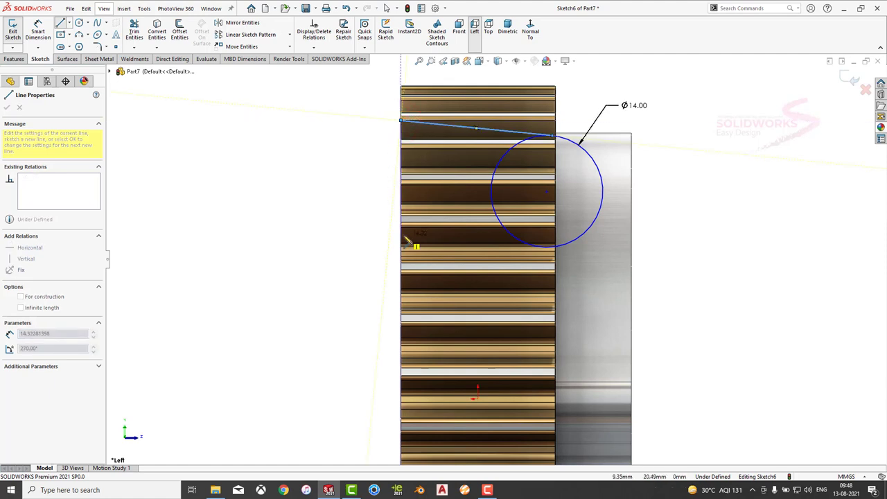
Continue the lines down the gear's left edge, across past the origin, and up above the gear
{"action": "left_click", "coordinate": [400, 399]}
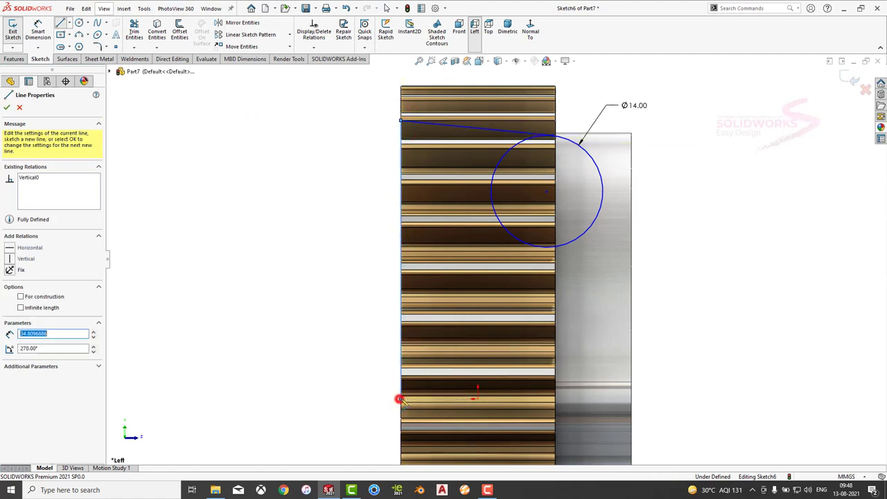
{"action": "left_click", "coordinate": [478, 400]}
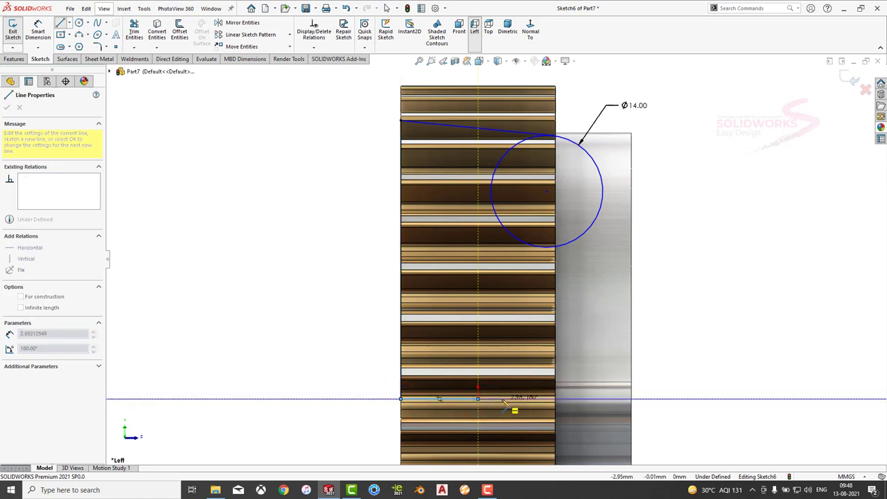
{"action": "left_click", "coordinate": [502, 399]}
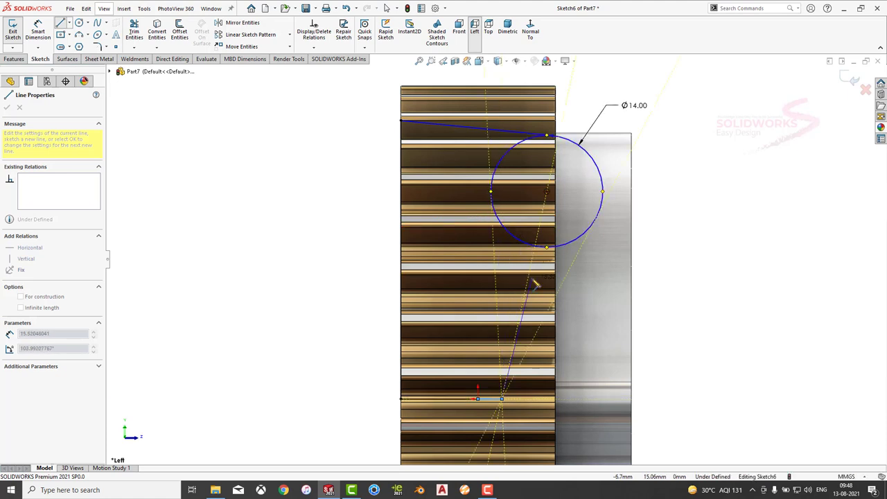
{"action": "scroll", "coordinate": [510, 237], "scroll_direction": "down", "scroll_amount": 2}
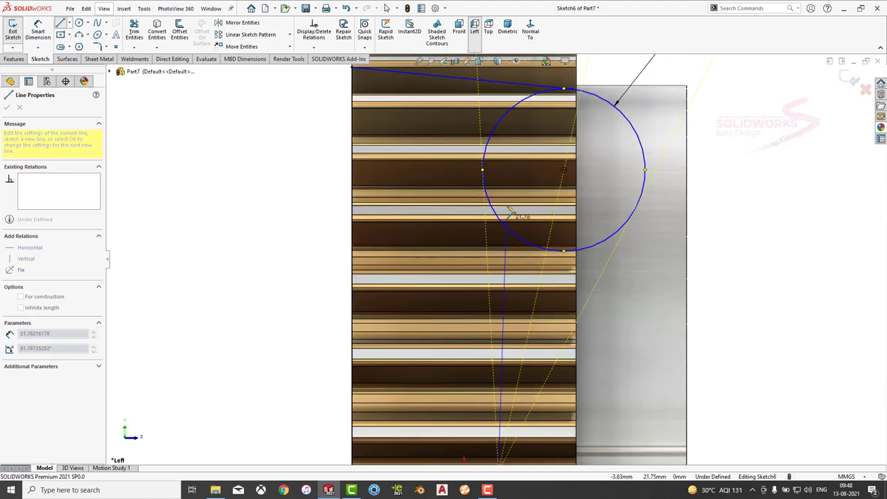
{"action": "scroll", "coordinate": [510, 212], "scroll_direction": "up", "scroll_amount": 1}
{"action": "scroll", "coordinate": [512, 201], "scroll_direction": "up", "scroll_amount": 2}
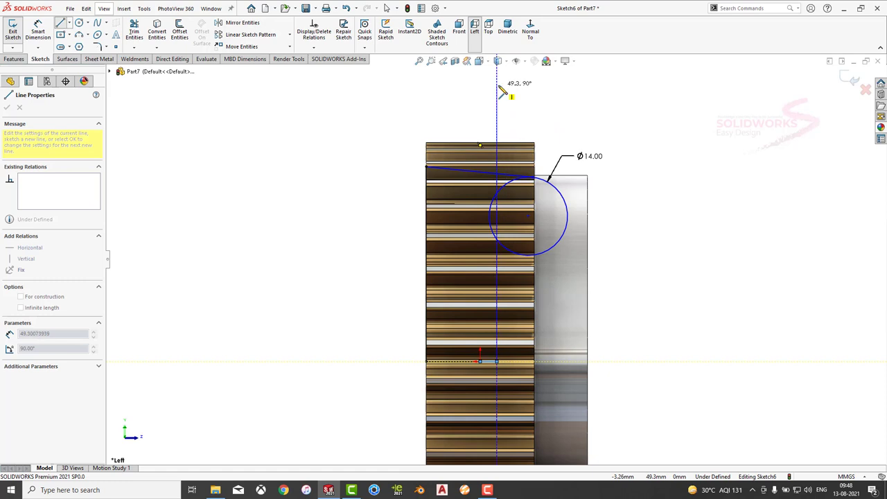
{"action": "left_click", "coordinate": [499, 82]}
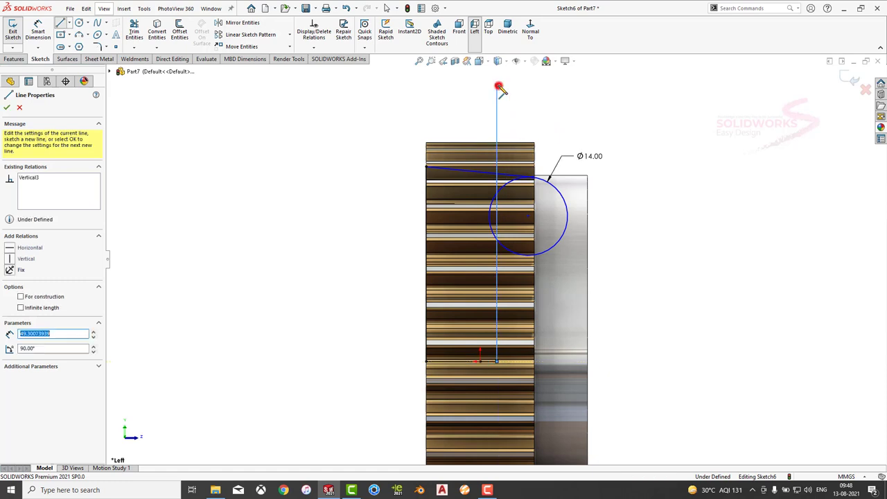
{"action": "key", "text": "Escape"}
Draw a horizontal line from the circle's bottom to the vertical line
{"action": "left_click", "coordinate": [60, 22]}
{"action": "scroll", "coordinate": [541, 268], "scroll_direction": "down", "scroll_amount": 3}
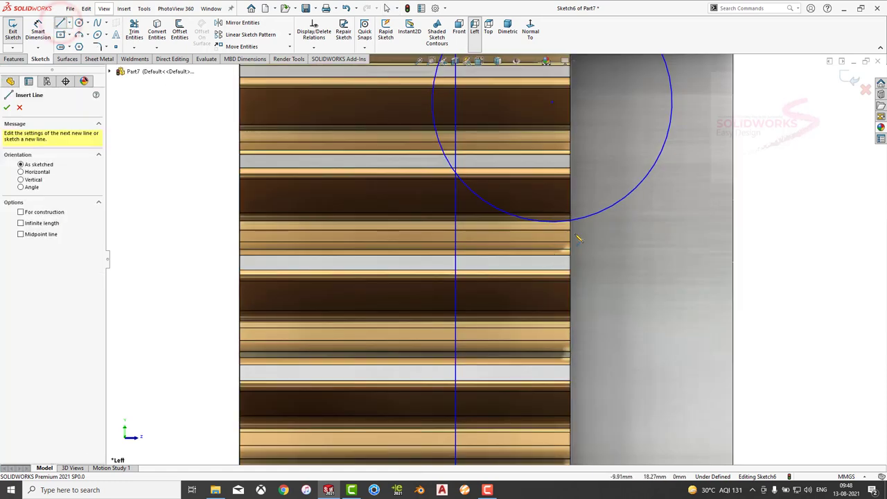
{"action": "left_click", "coordinate": [552, 222]}
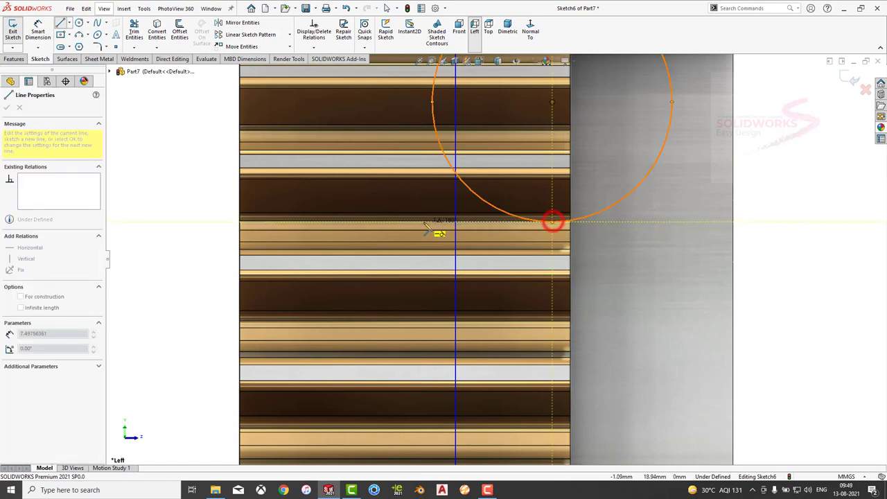
{"action": "left_click", "coordinate": [455, 222]}
{"action": "key", "text": "Escape"}
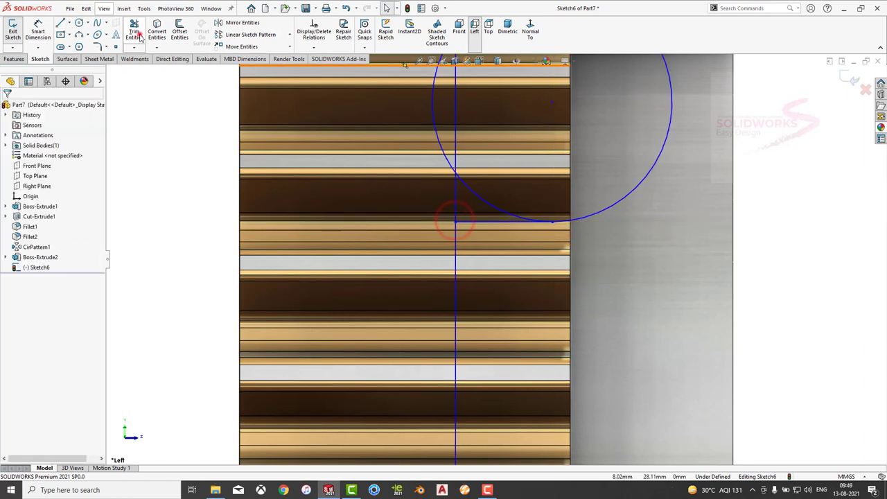
Trim away the vertical line above the circle and the arc portion inside the part
{"action": "left_click", "coordinate": [135, 31]}
{"action": "left_click_drag", "start_coordinate": [476, 109], "coordinate": [450, 135]}
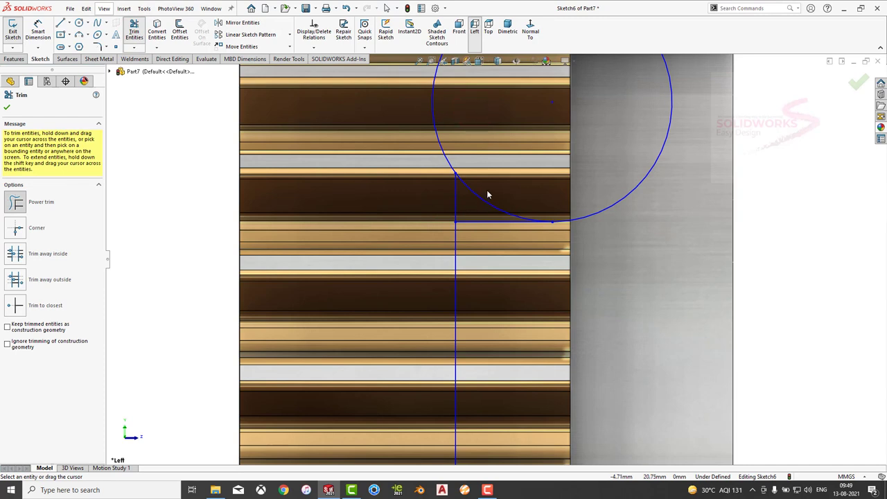
{"action": "scroll", "coordinate": [464, 165], "scroll_direction": "up", "scroll_amount": 3}
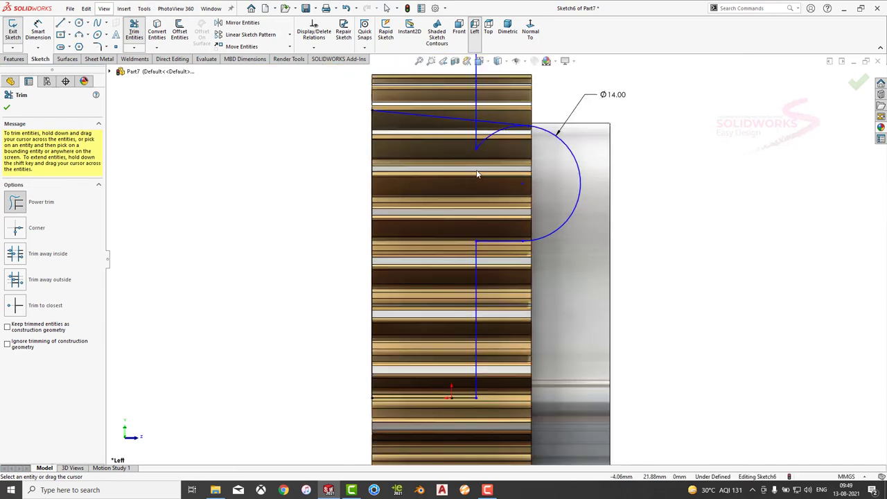
{"action": "scroll", "coordinate": [497, 147], "scroll_direction": "down", "scroll_amount": 1}
{"action": "left_click_drag", "start_coordinate": [507, 149], "coordinate": [475, 144]}
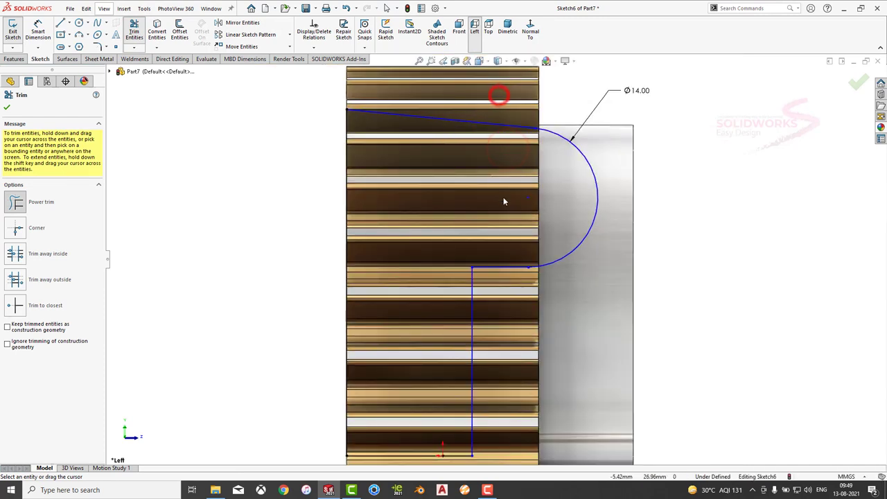
{"action": "key", "text": "Escape"}
{"action": "left_click", "coordinate": [38, 32]}
Add a driven 90° angle between the horizontal and vertical lines
{"action": "scroll", "coordinate": [478, 256], "scroll_direction": "up", "scroll_amount": 3}
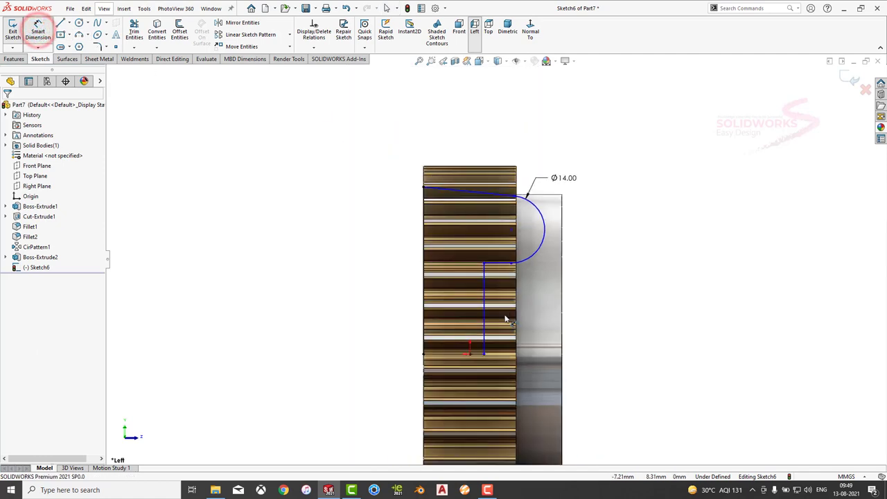
{"action": "scroll", "coordinate": [505, 321], "scroll_direction": "down", "scroll_amount": 1}
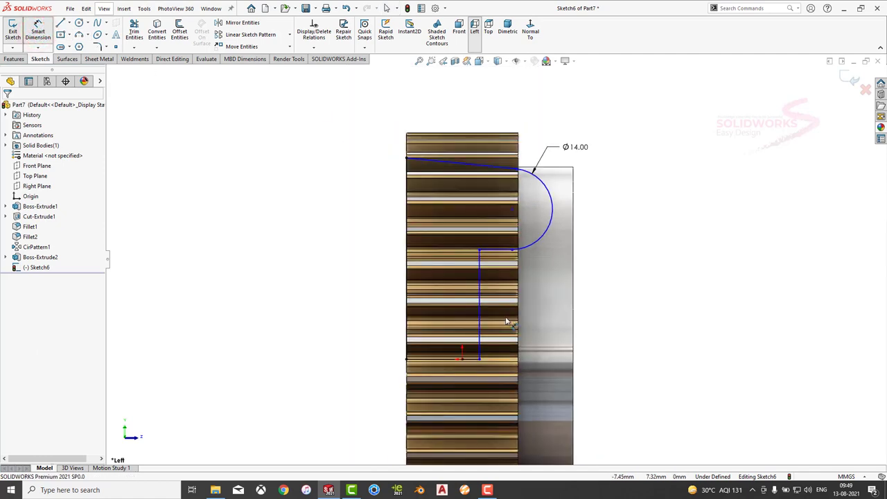
{"action": "left_click", "coordinate": [506, 259]}
{"action": "left_click", "coordinate": [479, 276]}
{"action": "left_click", "coordinate": [628, 344]}
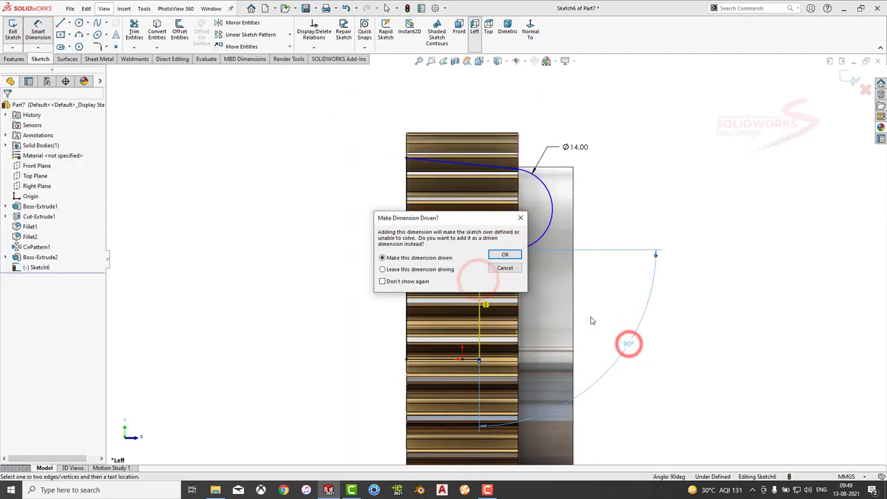
{"action": "left_click", "coordinate": [508, 255]}
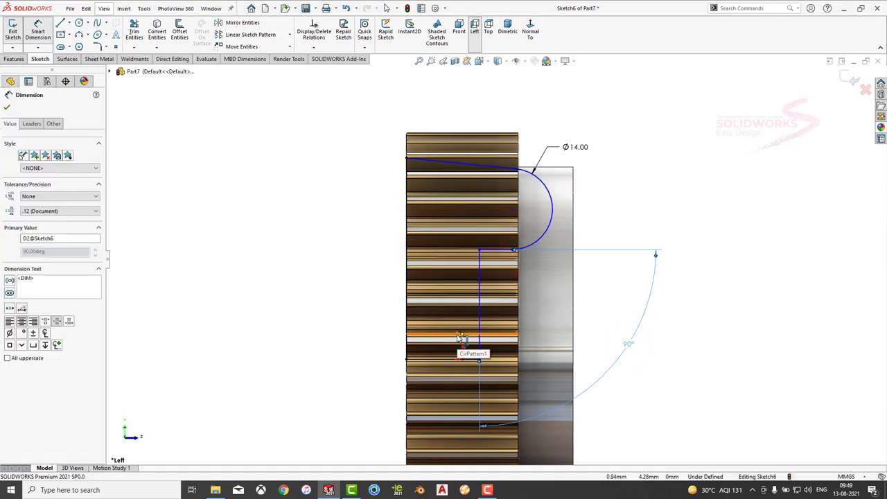
Dimension the vertical line's length at 15 mm
{"action": "left_click", "coordinate": [479, 326]}
{"action": "left_click", "coordinate": [619, 298]}
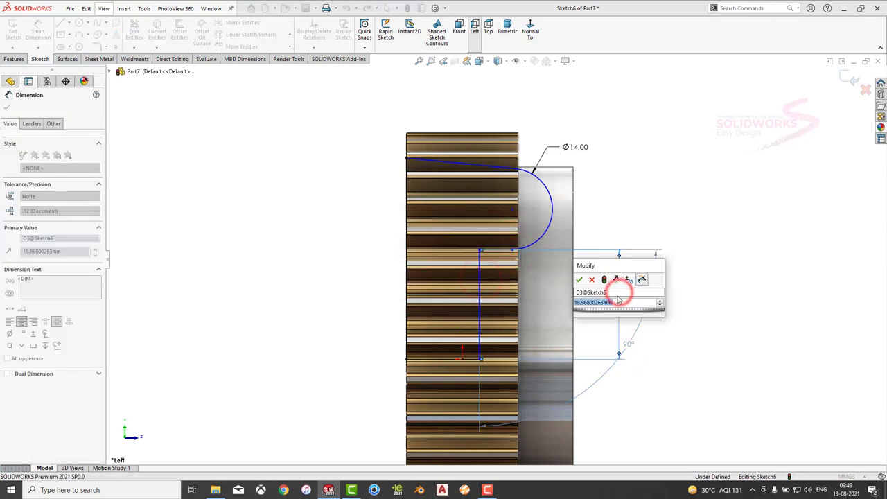
{"action": "type", "text": "15"}
{"action": "key", "text": "Return"}
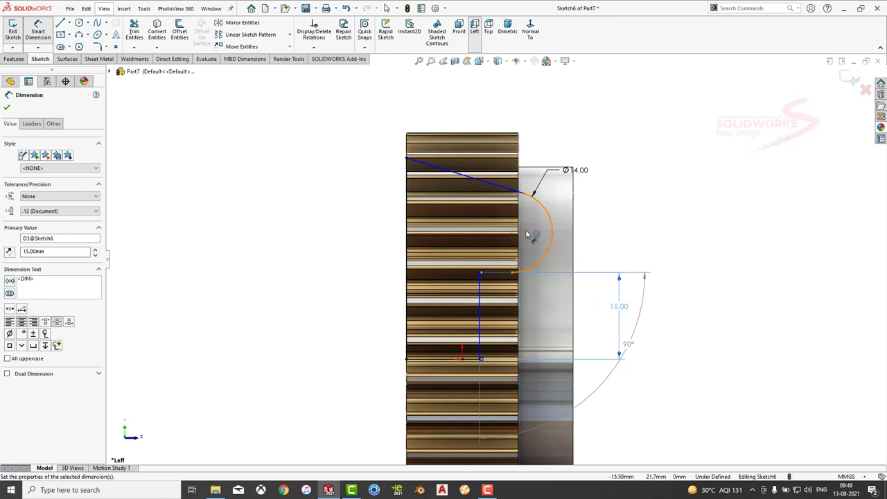
{"action": "key", "text": "Escape"}
Add a 24 mm width dimension from the curve to its top endpoint
{"action": "left_click", "coordinate": [115, 46]}
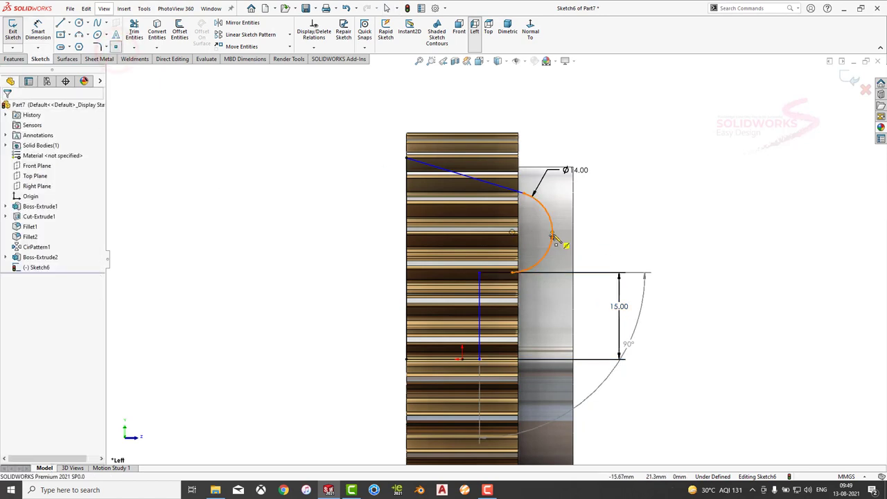
{"action": "left_click", "coordinate": [554, 237]}
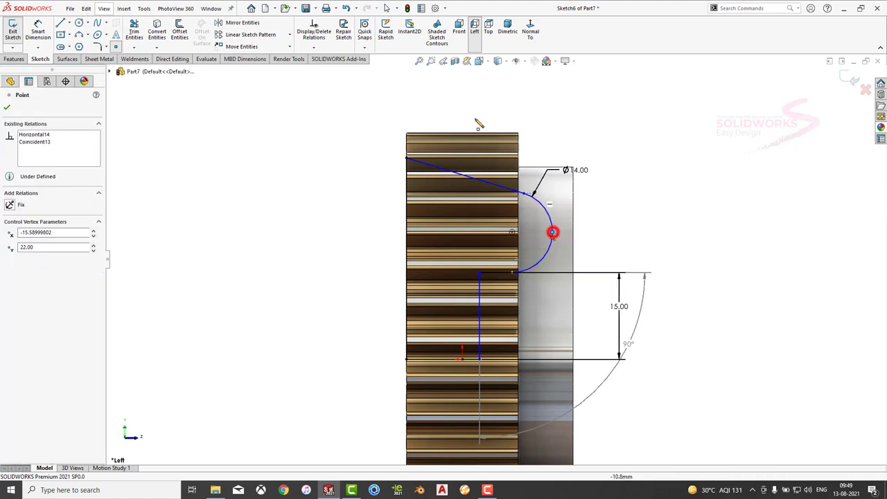
{"action": "right_click_drag", "start_coordinate": [555, 237], "coordinate": [554, 234]}
{"action": "left_click", "coordinate": [553, 233]}
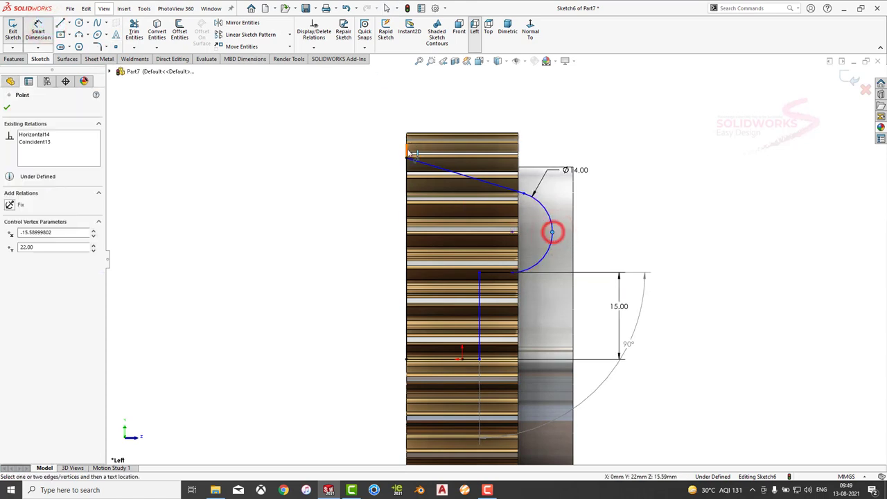
{"action": "left_click", "coordinate": [407, 159]}
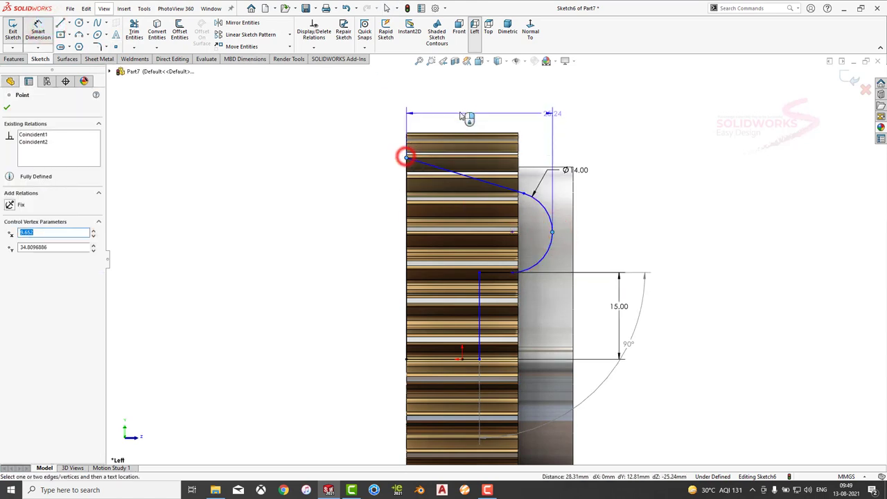
{"action": "left_click", "coordinate": [460, 113]}
{"action": "type", "text": "24"}
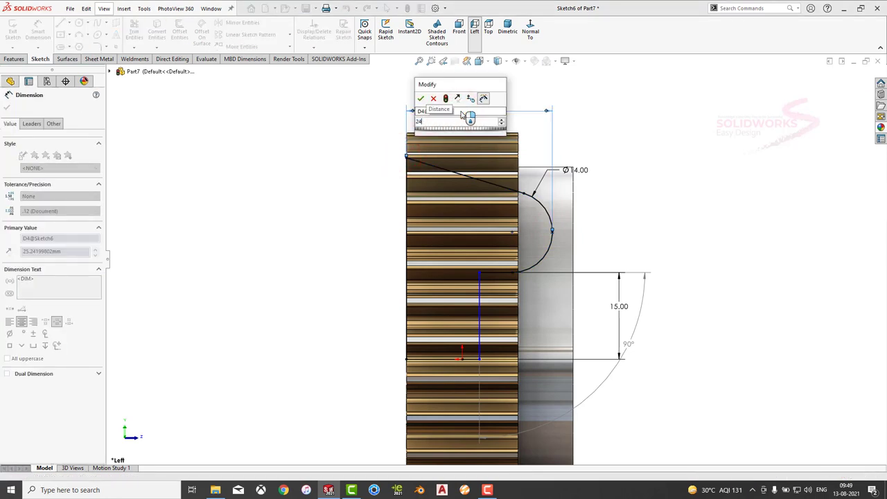
{"action": "key", "text": "Return"}
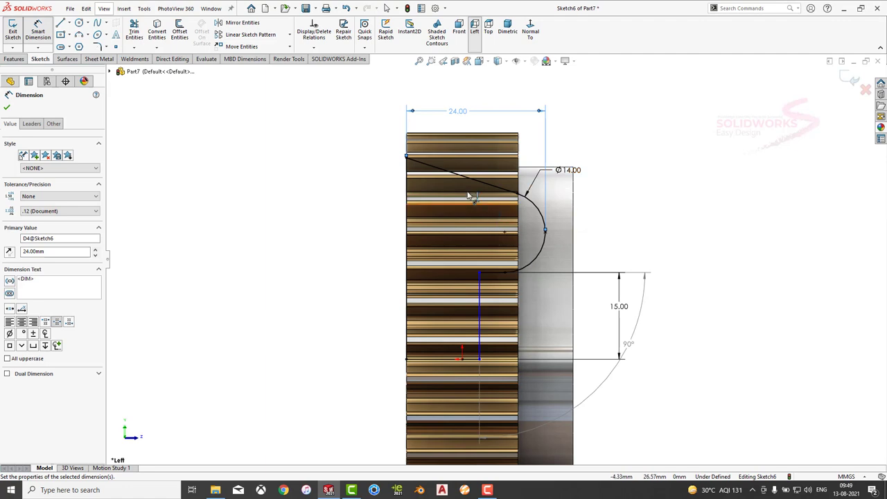
Add a driven 34.81 height, then change the vertical step from 15 to 17 mm
{"action": "left_click", "coordinate": [407, 158]}
{"action": "left_click", "coordinate": [405, 357]}
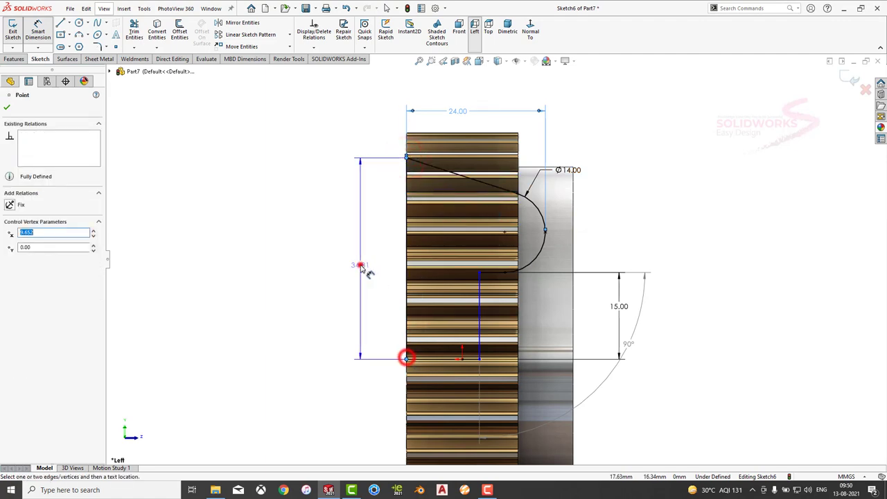
{"action": "left_click", "coordinate": [359, 265]}
{"action": "left_click", "coordinate": [505, 254]}
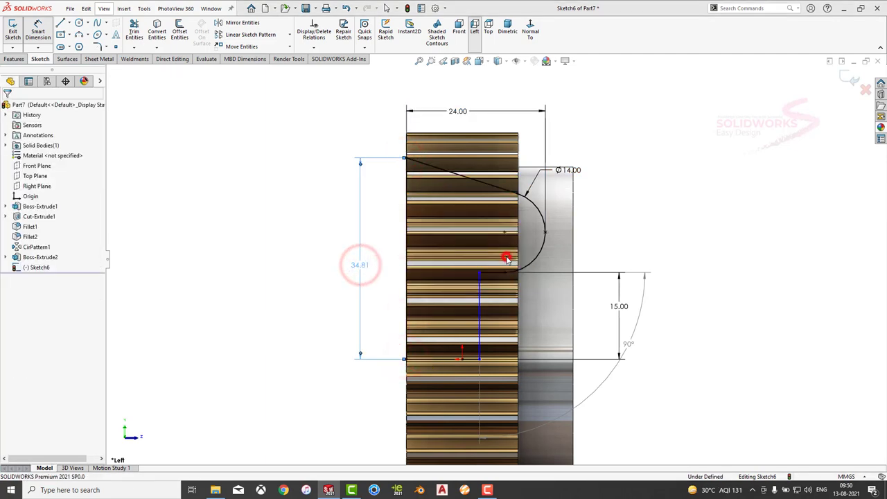
{"action": "double_click", "coordinate": [618, 305]}
{"action": "type", "text": "22"}
{"action": "key", "text": "Return"}
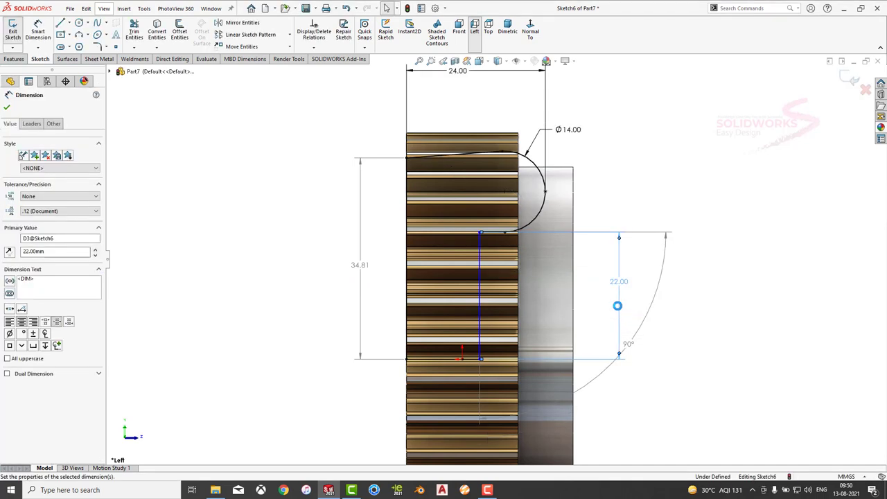
{"action": "double_click", "coordinate": [618, 283]}
{"action": "type", "text": "17"}
{"action": "key", "text": "Return"}
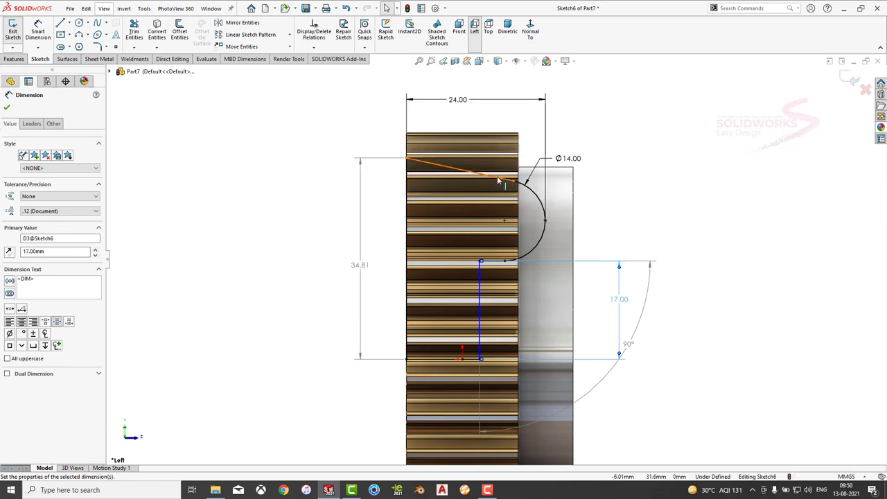
{"action": "key", "text": "Escape"}
Delete the top endpoint's relations and drag it lower on the part edge
{"action": "left_click", "coordinate": [407, 159]}
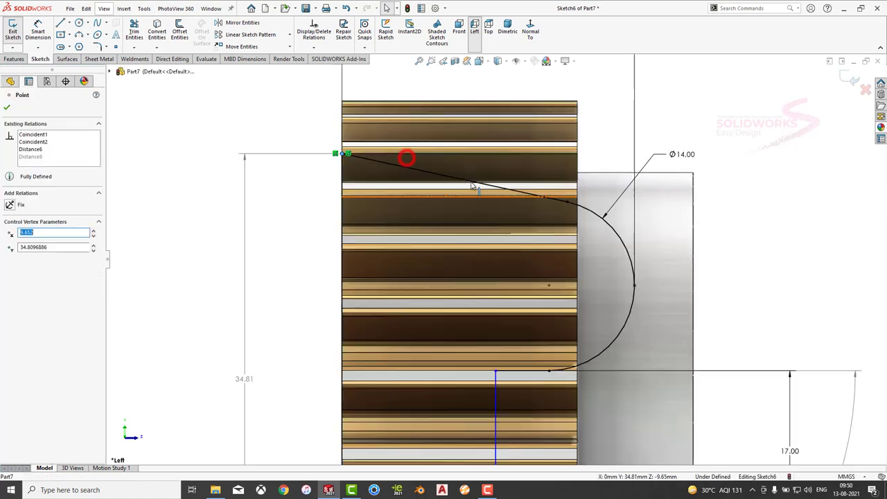
{"action": "scroll", "coordinate": [407, 158], "scroll_direction": "down", "scroll_amount": 3}
{"action": "left_click", "coordinate": [312, 47]}
{"action": "left_click", "coordinate": [333, 58]}
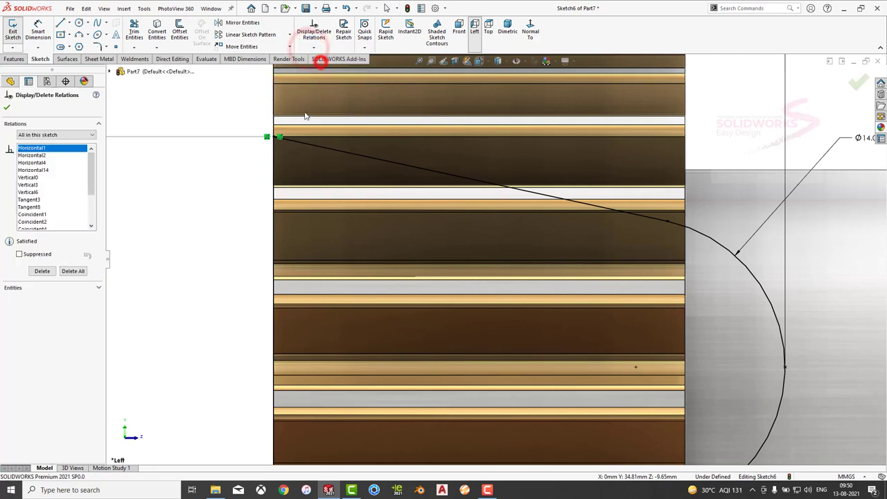
{"action": "left_click", "coordinate": [297, 114]}
{"action": "left_click", "coordinate": [75, 270]}
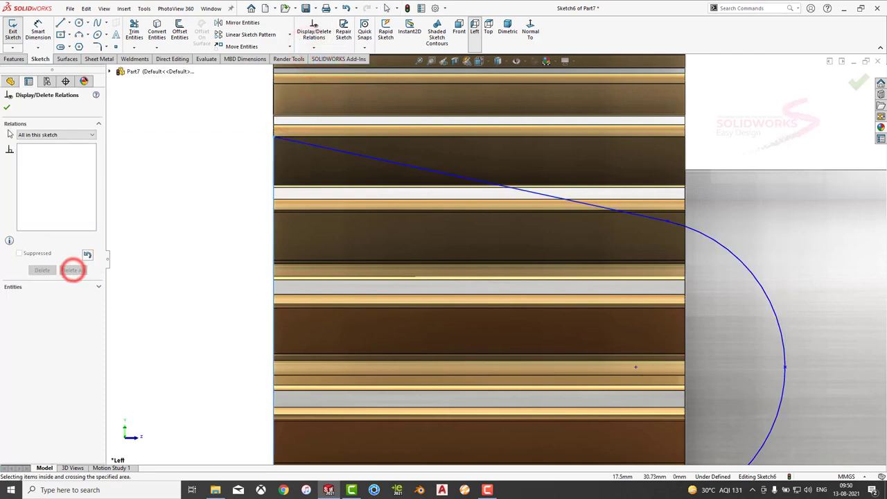
{"action": "mouse_move", "coordinate": [275, 139]}
{"action": "left_mouse_down"}
{"action": "mouse_move", "coordinate": [275, 201]}
{"action": "mouse_move", "coordinate": [276, 161]}
{"action": "left_mouse_up"}
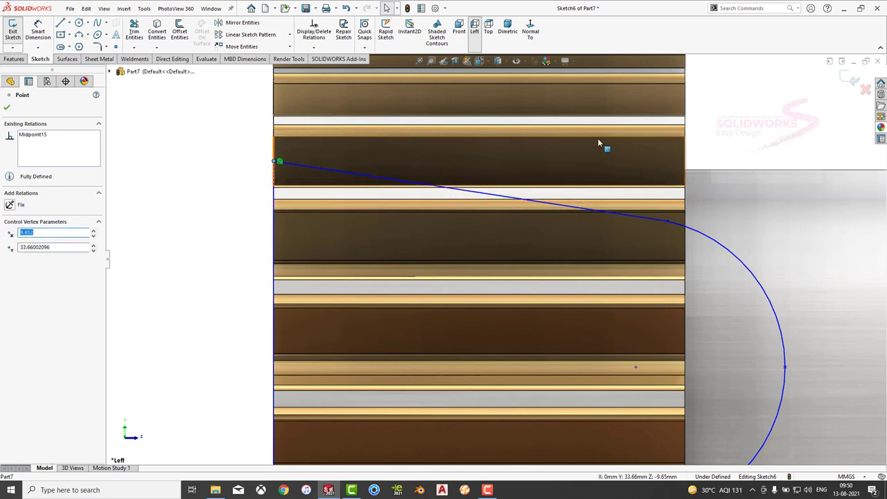
{"action": "left_click", "coordinate": [597, 138]}
Revolve-cut the sketch around the bottom line to create Cut-Revolve1
{"action": "key", "text": "f"}
{"action": "key", "text": "z"}
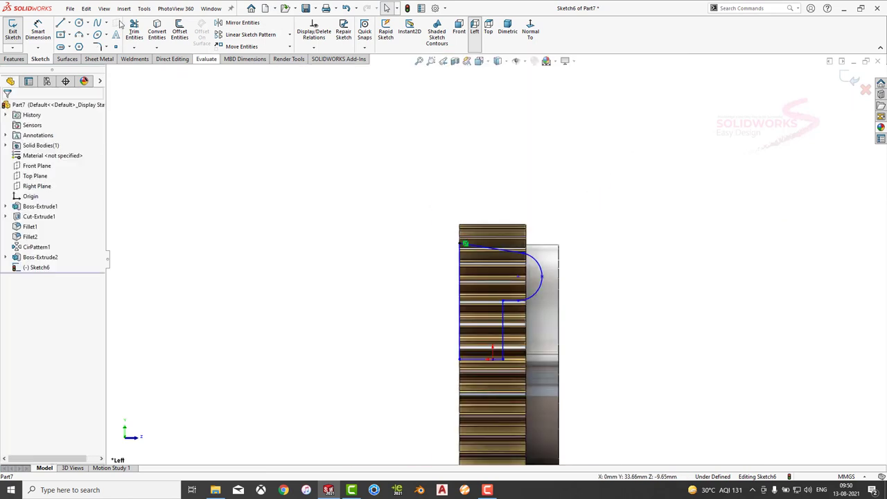
{"action": "left_click", "coordinate": [22, 60]}
{"action": "left_click", "coordinate": [183, 34]}
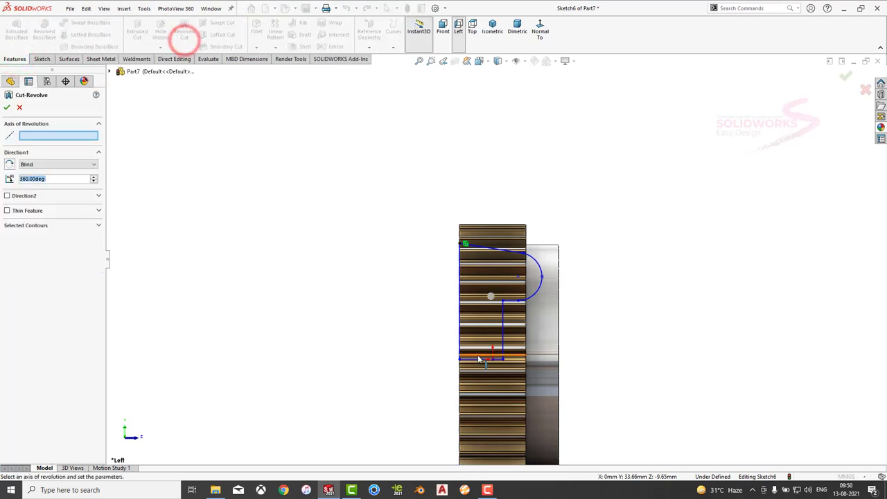
{"action": "left_click", "coordinate": [477, 362]}
{"action": "left_click", "coordinate": [7, 108]}
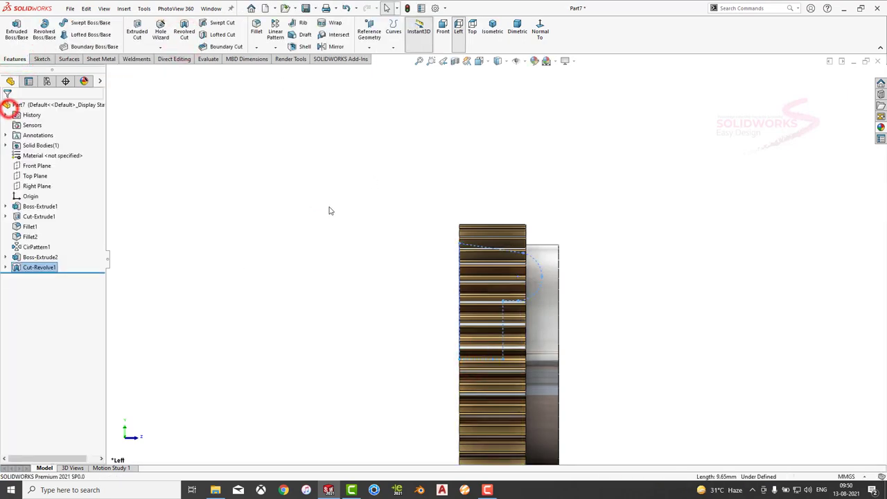
Orbit the gear and start a new sketch on its toothed face
{"action": "middle_click_drag", "start_coordinate": [329, 206], "coordinate": [516, 309]}
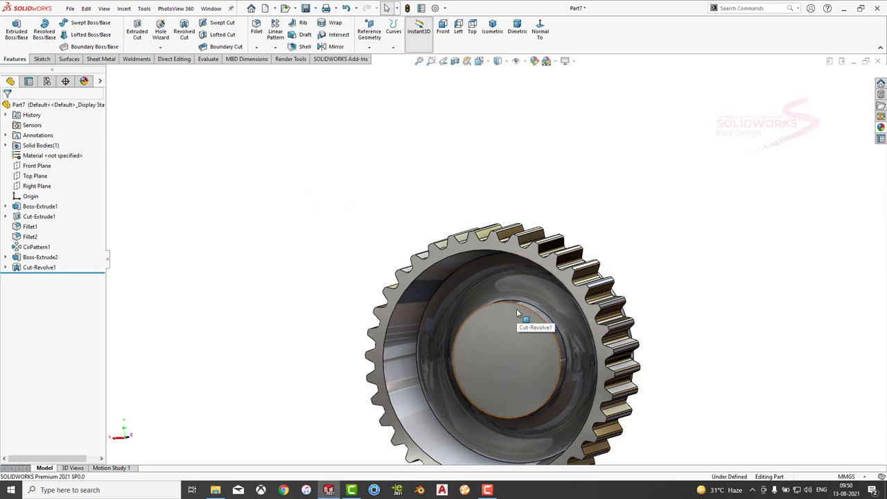
{"action": "middle_click_drag", "start_coordinate": [517, 313], "coordinate": [506, 293]}
{"action": "left_click", "coordinate": [505, 293]}
{"action": "left_click", "coordinate": [659, 351]}
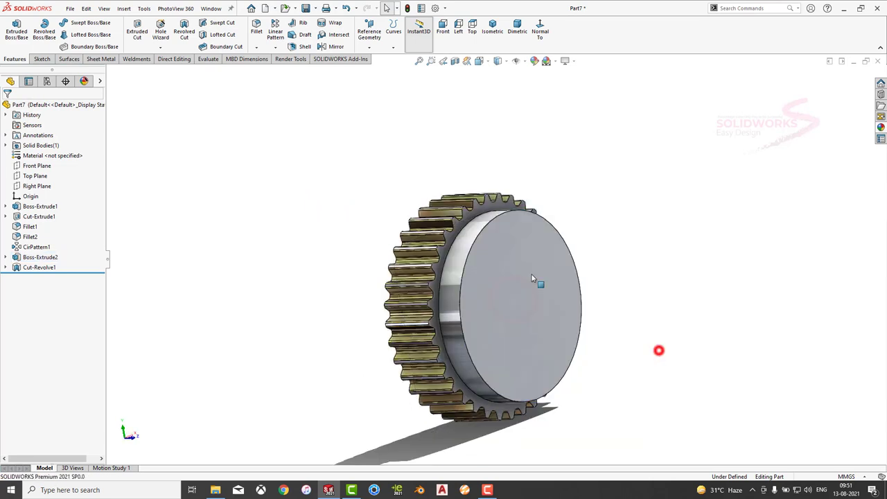
{"action": "left_click", "coordinate": [477, 212]}
{"action": "left_click", "coordinate": [518, 184]}
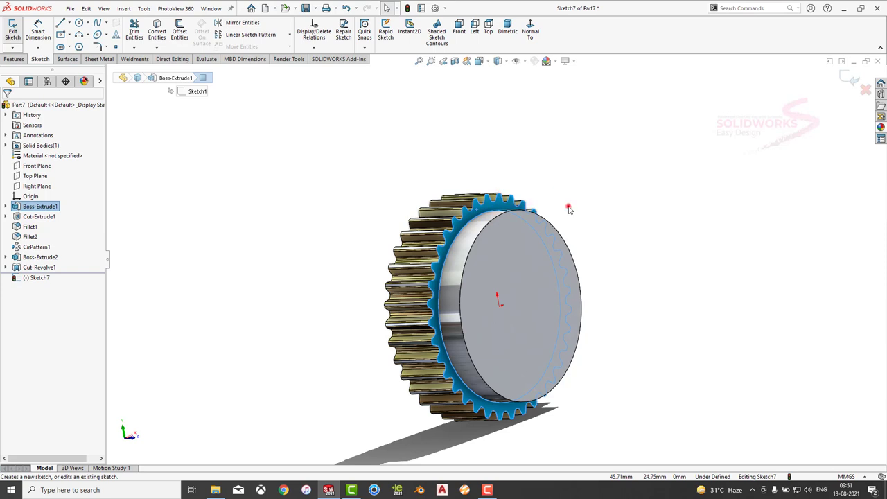
Draw a Ø78.50 circle centred on the origin, reaching out to the teeth
{"action": "left_click", "coordinate": [568, 209]}
{"action": "left_click", "coordinate": [79, 23]}
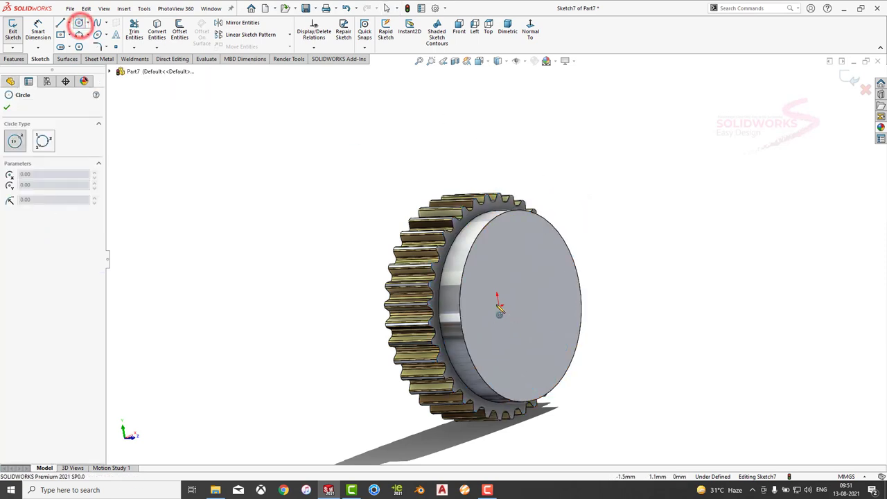
{"action": "key", "text": "ctrl+8"}
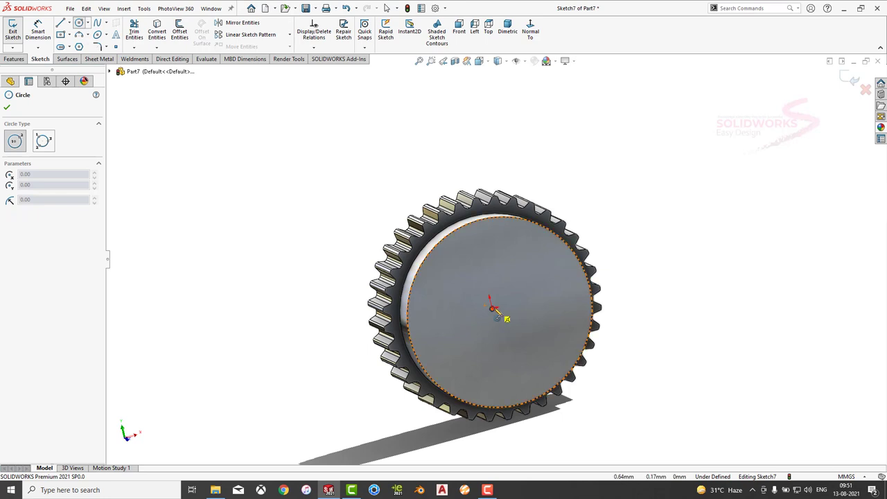
{"action": "left_click", "coordinate": [494, 310]}
{"action": "scroll", "coordinate": [479, 206], "scroll_direction": "down", "scroll_amount": 5}
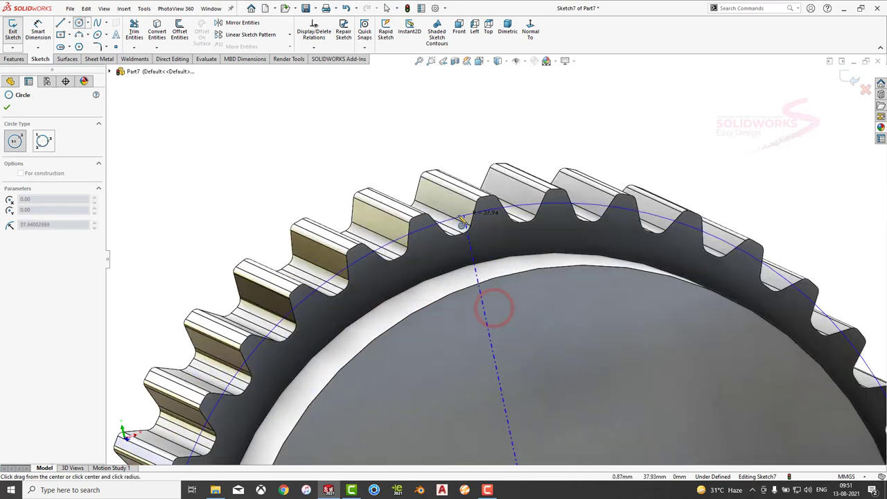
{"action": "left_click", "coordinate": [424, 219]}
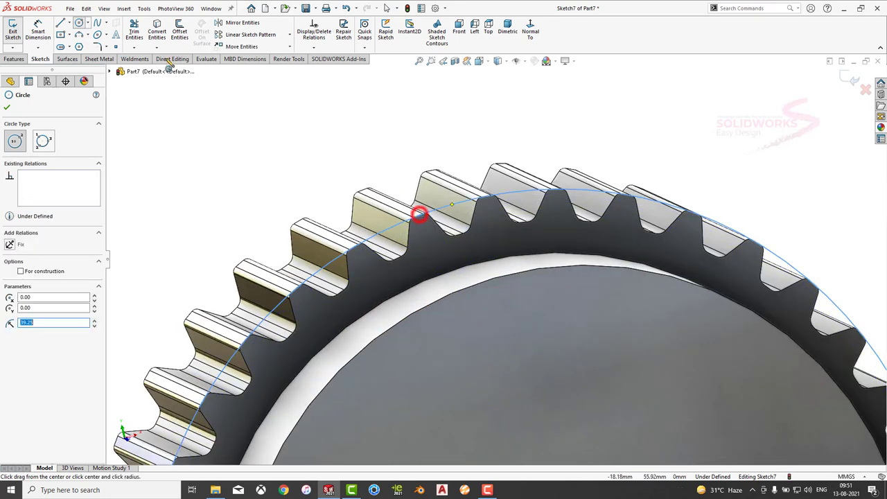
Extrude the circle into Boss-Extrude3 and select the gear's front face
{"action": "left_click", "coordinate": [13, 59]}
{"action": "left_click", "coordinate": [16, 32]}
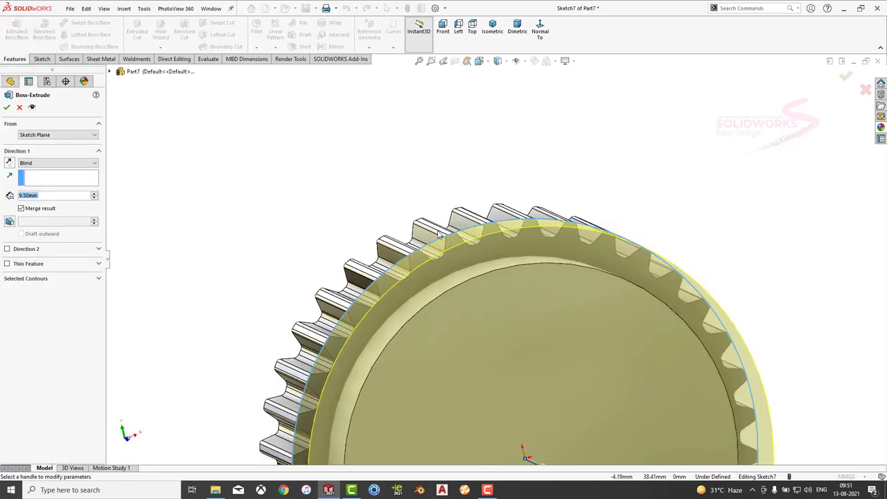
{"action": "left_click", "coordinate": [6, 108]}
{"action": "middle_click_drag", "start_coordinate": [368, 145], "coordinate": [526, 321]}
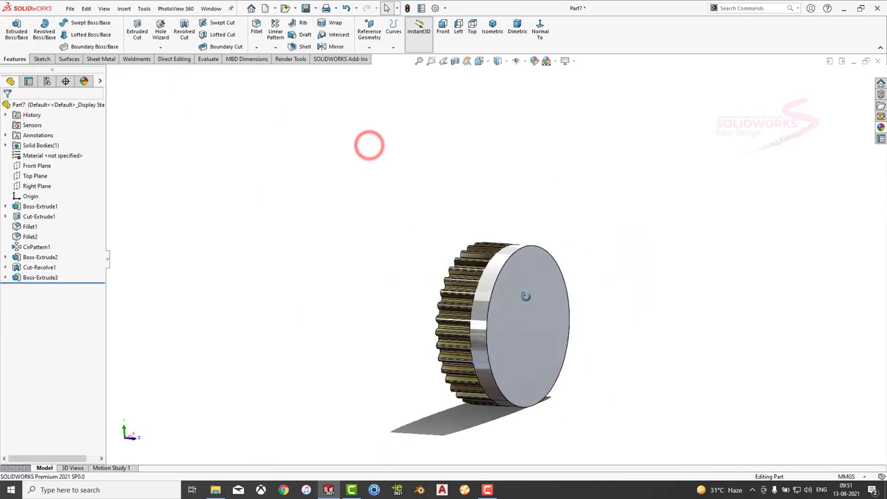
{"action": "scroll", "coordinate": [527, 320], "scroll_direction": "down", "scroll_amount": 2}
{"action": "left_click", "coordinate": [511, 289]}
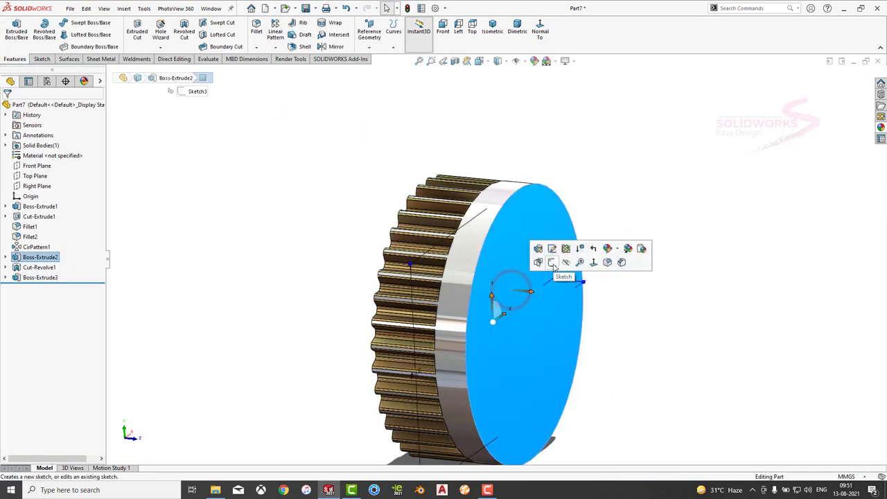
Sketch a small circle centred at the origin on the front face
{"action": "left_click", "coordinate": [552, 263]}
{"action": "left_click", "coordinate": [79, 23]}
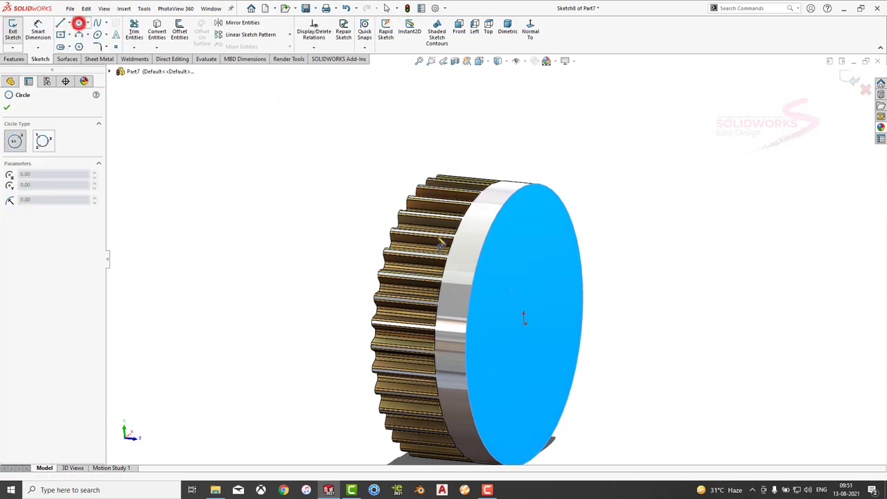
{"action": "left_click", "coordinate": [524, 323]}
{"action": "left_click", "coordinate": [525, 291]}
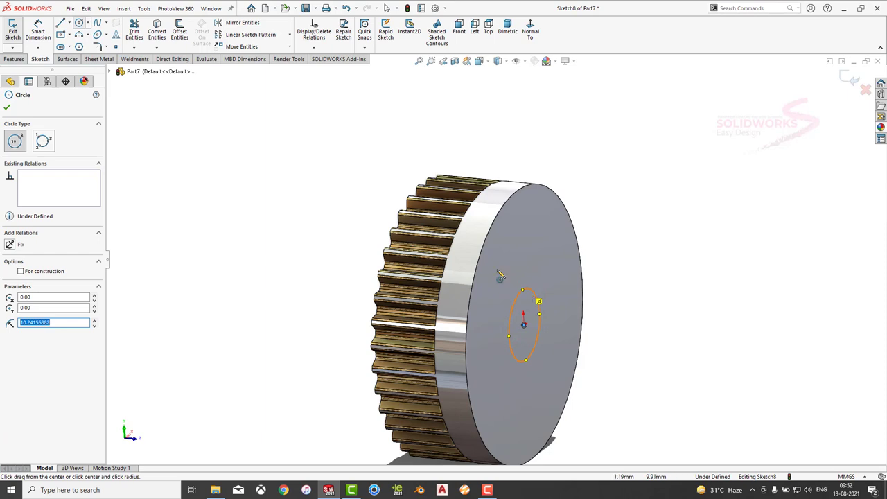
Cut the circle Through All as Cut-Extrude2, then expand it to show its sketch
{"action": "left_click", "coordinate": [14, 58]}
{"action": "left_click", "coordinate": [16, 31]}
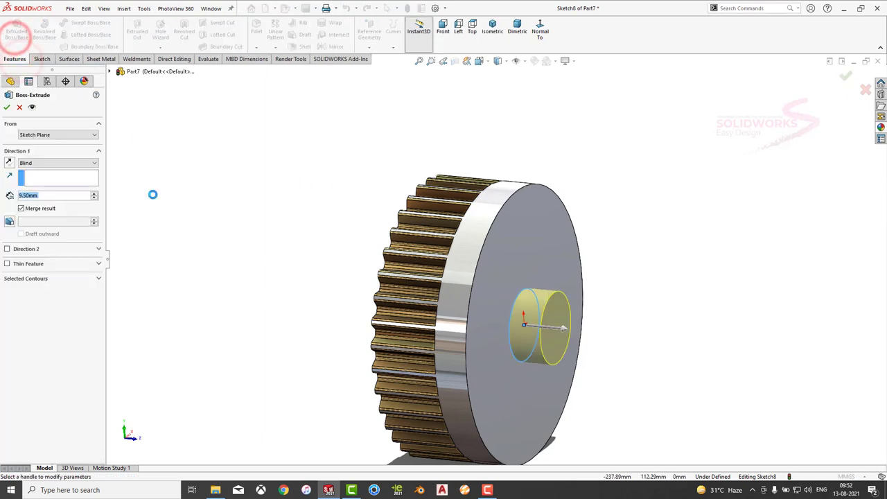
{"action": "type", "text": "12"}
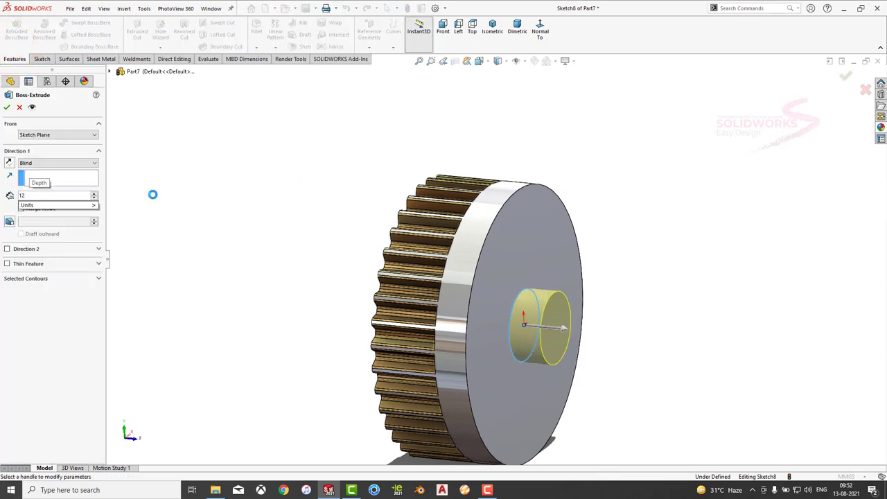
{"action": "key", "text": "Return"}
{"action": "left_click", "coordinate": [19, 107]}
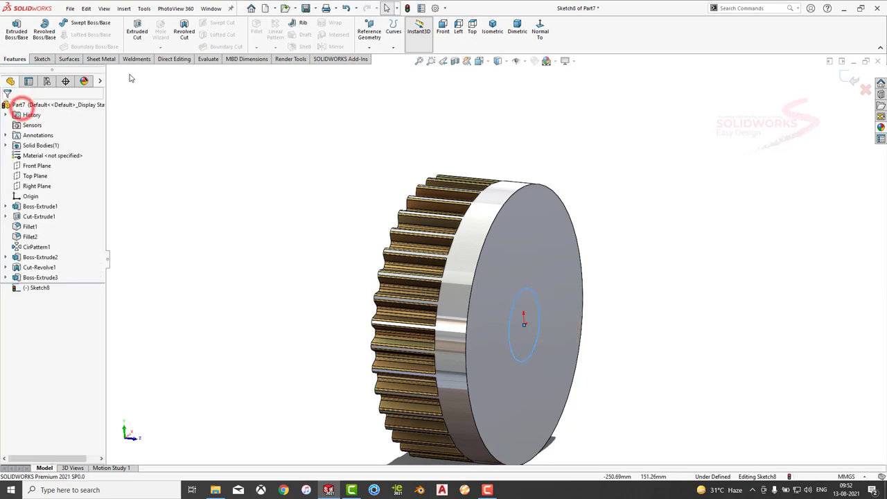
{"action": "left_click", "coordinate": [138, 33]}
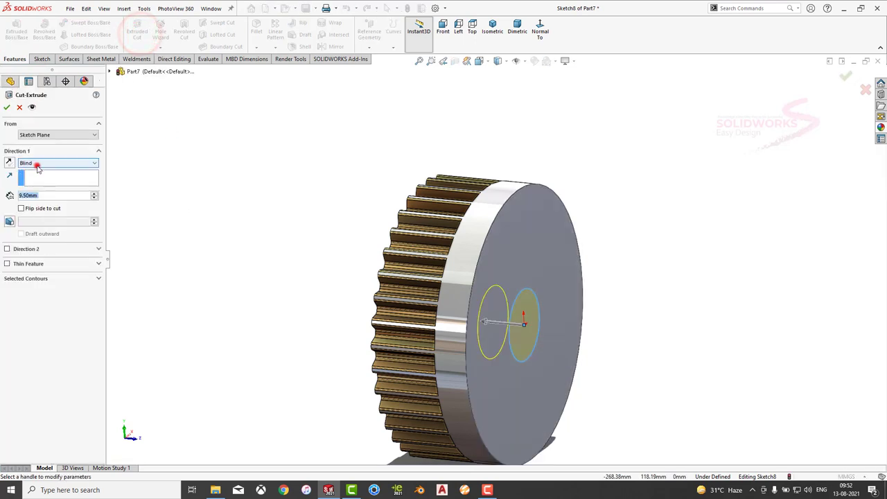
{"action": "left_click", "coordinate": [35, 162]}
{"action": "left_click", "coordinate": [40, 177]}
{"action": "left_click", "coordinate": [8, 106]}
{"action": "middle_click_drag", "start_coordinate": [178, 169], "coordinate": [16, 292]}
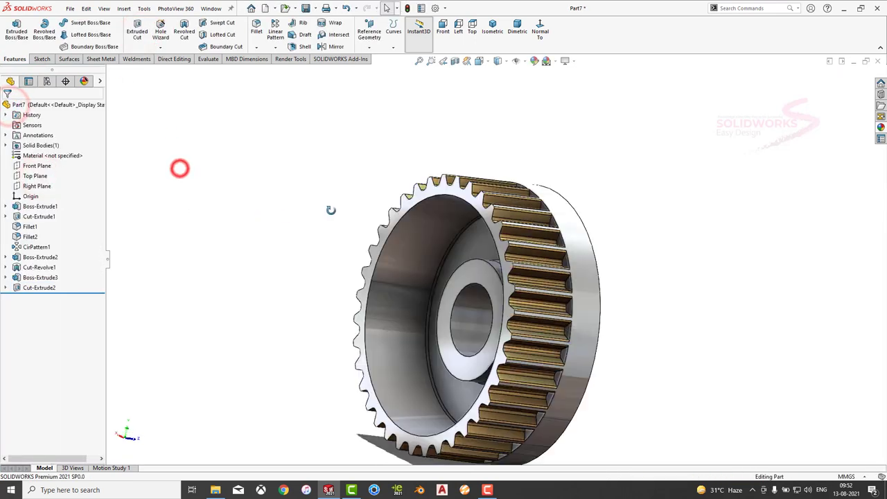
{"action": "left_click", "coordinate": [6, 288]}
Reopen Sketch8 and dimension the central hole circle to Ø12.7 mm
{"action": "left_click", "coordinate": [43, 298]}
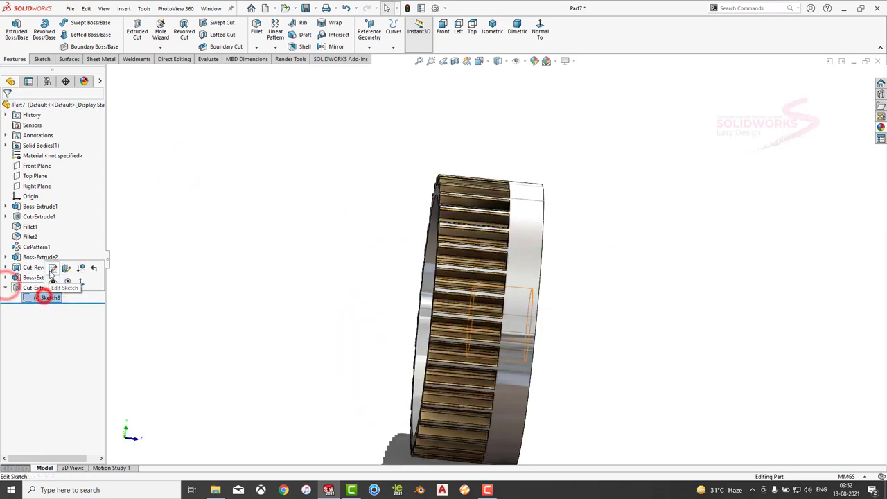
{"action": "left_click", "coordinate": [50, 268]}
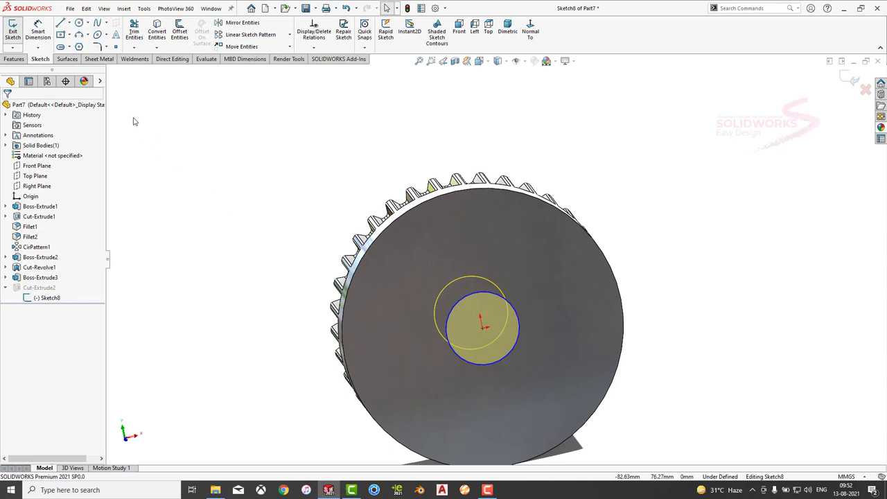
{"action": "left_click", "coordinate": [38, 31]}
{"action": "left_click", "coordinate": [472, 296]}
{"action": "left_click", "coordinate": [259, 321]}
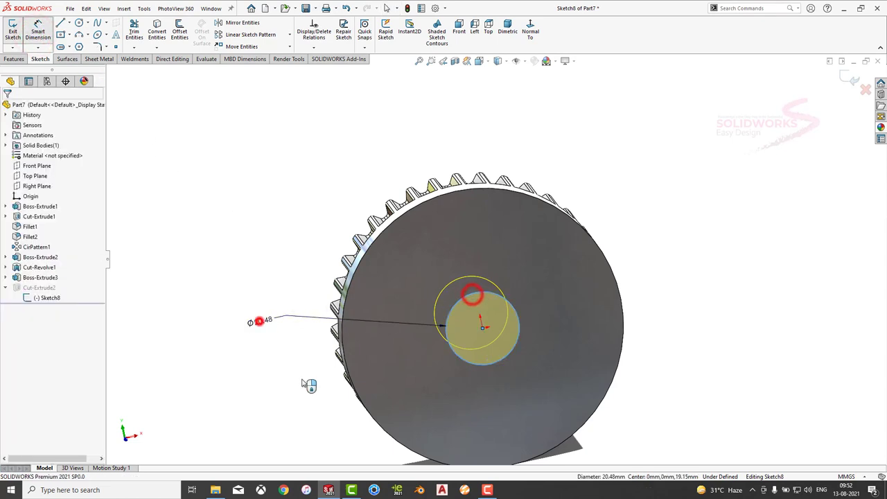
{"action": "type", "text": "12."}
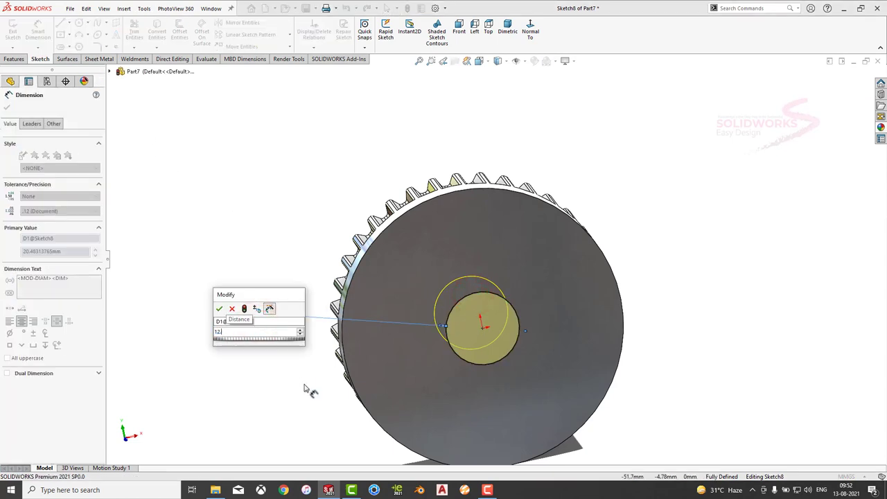
{"action": "type", "text": "7"}
{"action": "key", "text": "Return"}
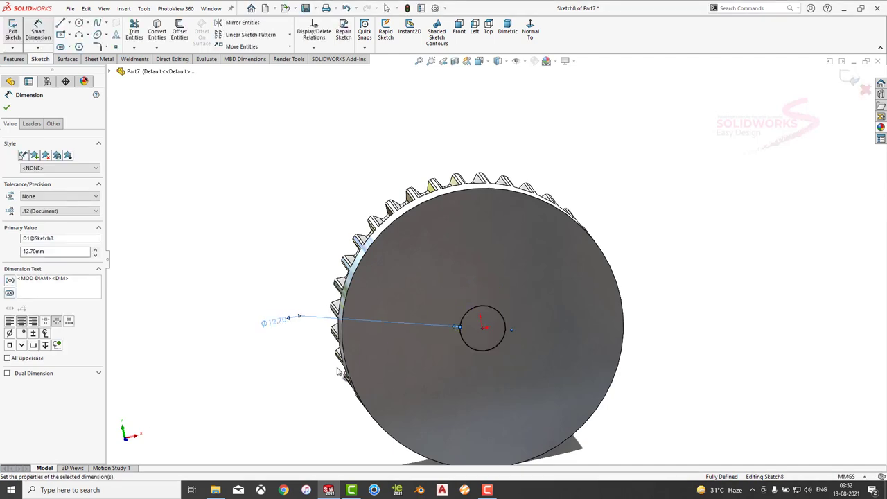
Exit the sketch and orbit the gear to inspect the smaller bore
{"action": "left_click", "coordinate": [853, 80]}
{"action": "middle_click_drag", "start_coordinate": [658, 233], "coordinate": [711, 203]}
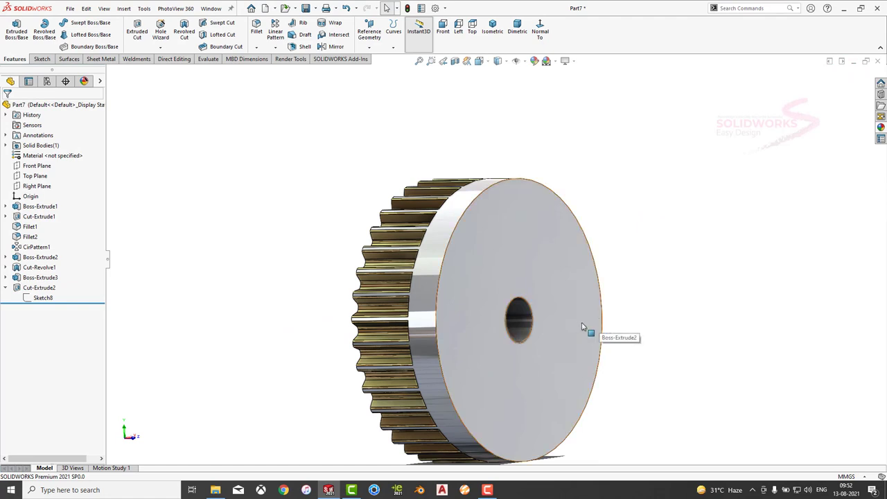
{"action": "middle_click_drag", "start_coordinate": [582, 327], "coordinate": [556, 321]}
On the front face, sketch an origin-centred circle and dimension it to 47 mm diameter
{"action": "left_click", "coordinate": [547, 264]}
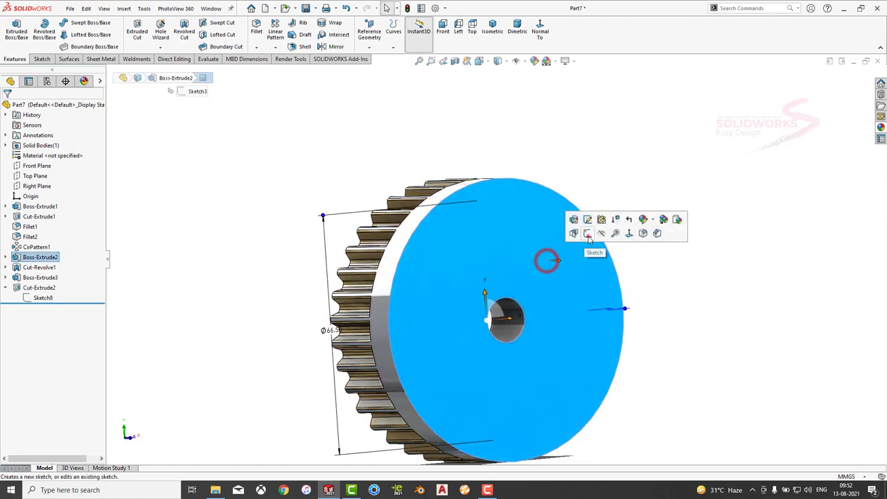
{"action": "left_click", "coordinate": [587, 234]}
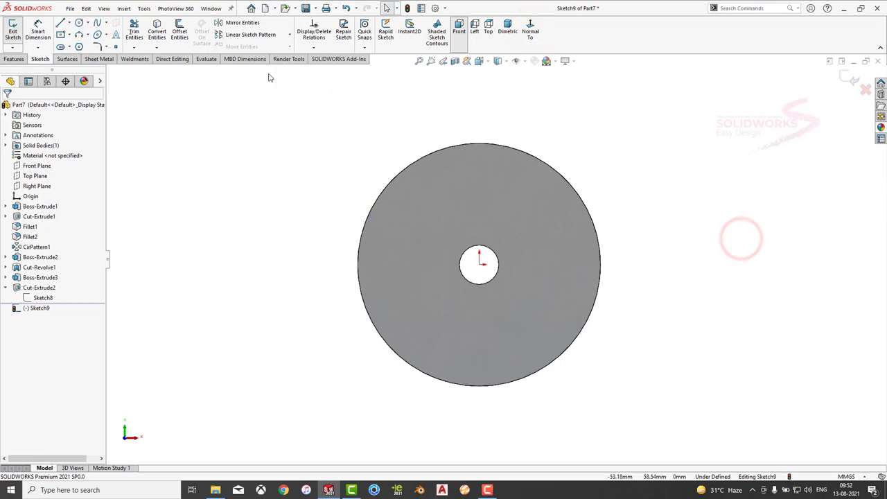
{"action": "left_click", "coordinate": [79, 23]}
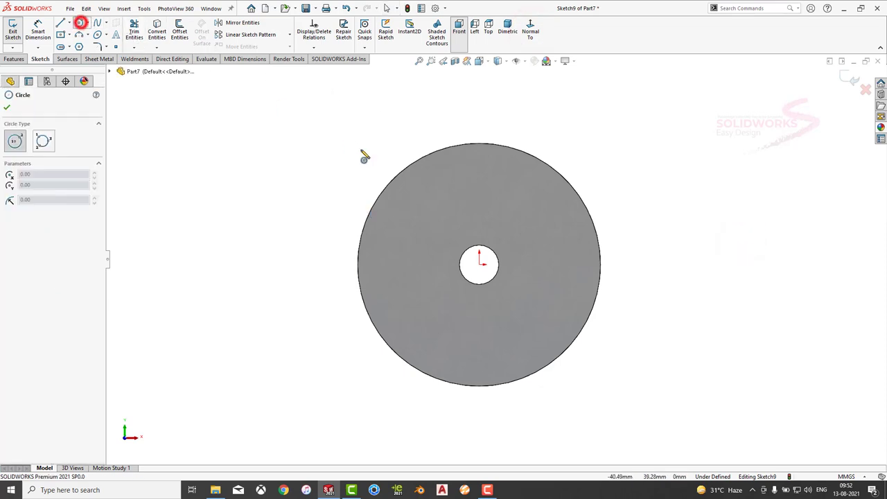
{"action": "left_click", "coordinate": [479, 264]}
{"action": "left_click", "coordinate": [481, 162]}
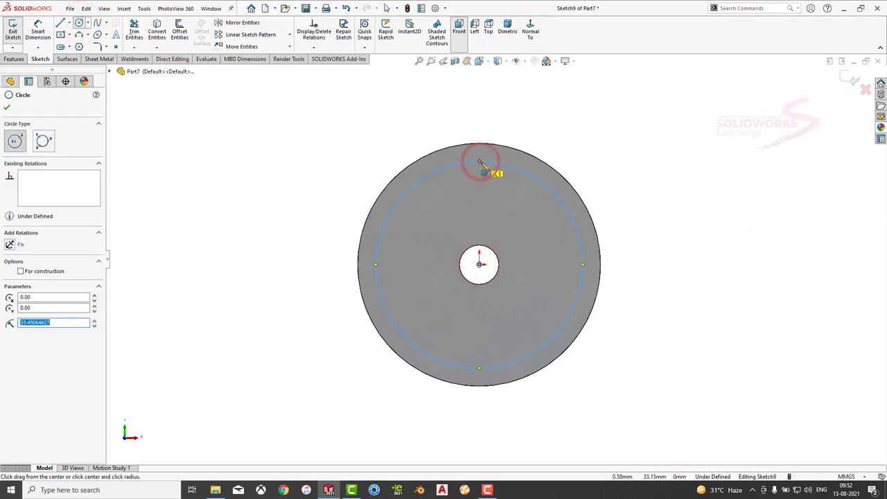
{"action": "left_click", "coordinate": [38, 32]}
{"action": "left_click", "coordinate": [408, 192]}
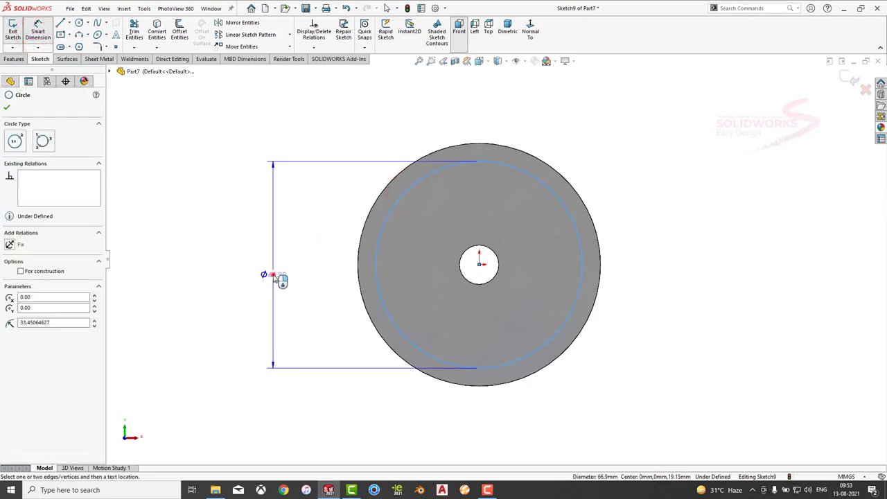
{"action": "left_click", "coordinate": [274, 277]}
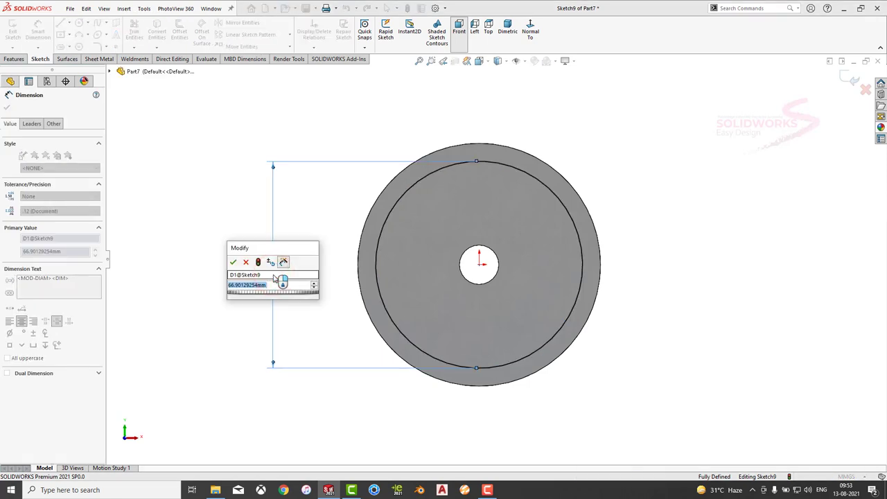
{"action": "type", "text": "47.5"}
{"action": "key", "text": "Return"}
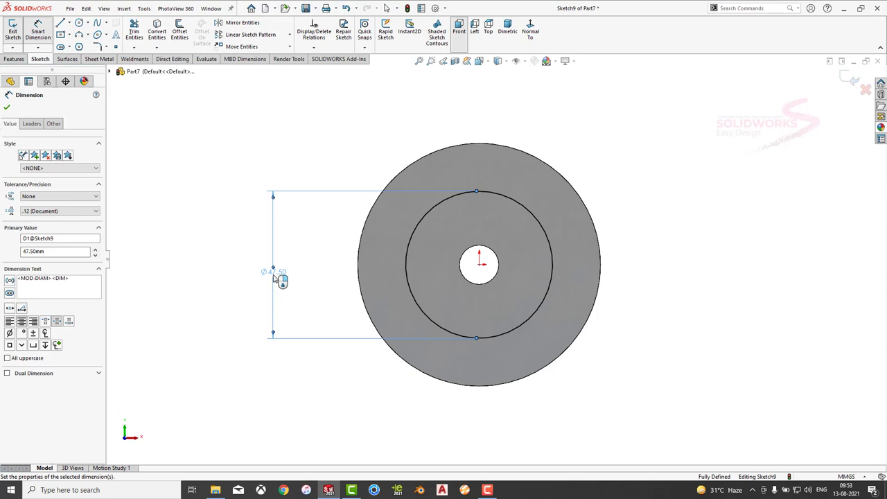
Add a Ø13.5 mm circle on top of the large circle and exit the sketch
{"action": "left_click", "coordinate": [478, 191]}
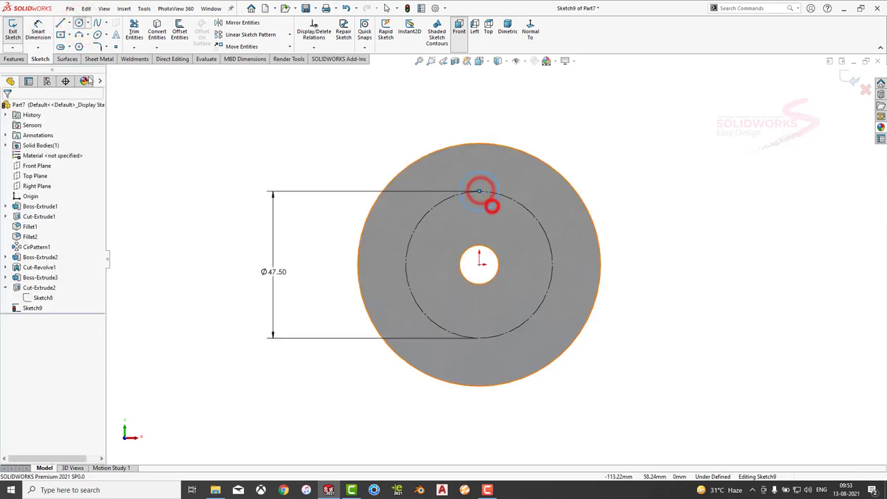
{"action": "left_click", "coordinate": [496, 185]}
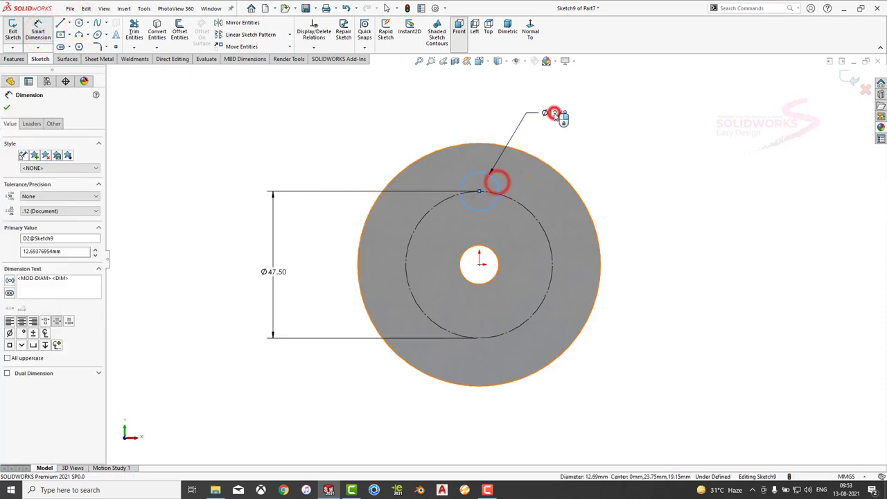
{"action": "left_click", "coordinate": [559, 114]}
{"action": "type", "text": "13.5"}
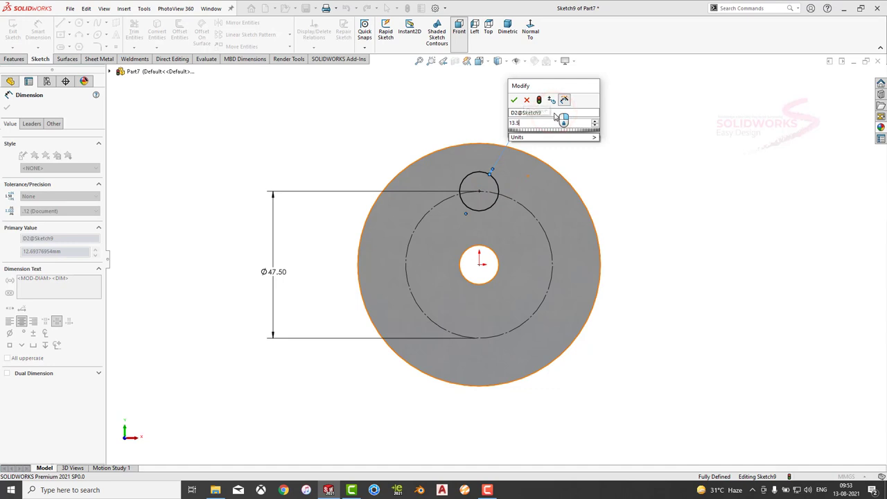
{"action": "key", "text": "Return"}
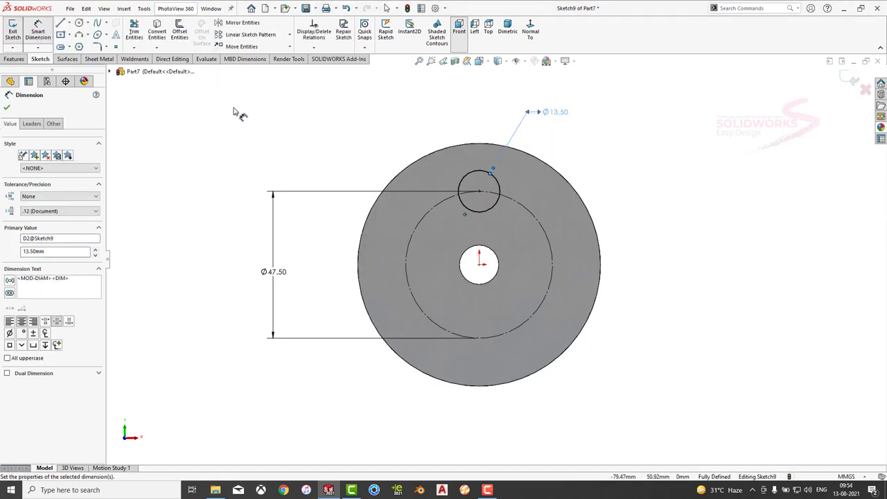
{"action": "left_click", "coordinate": [236, 113]}
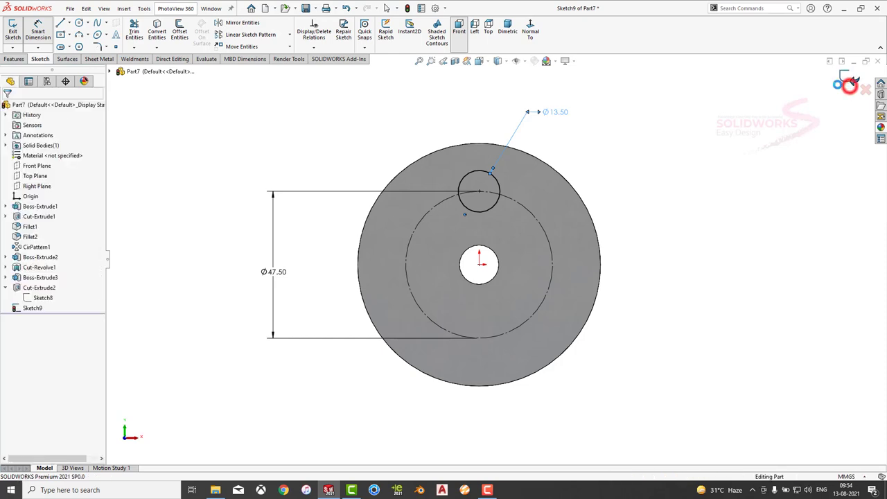
{"action": "left_click", "coordinate": [847, 80]}
Start a sketch on the flat face, convert the inner edge, and draw a small circle on it
{"action": "left_click", "coordinate": [416, 228]}
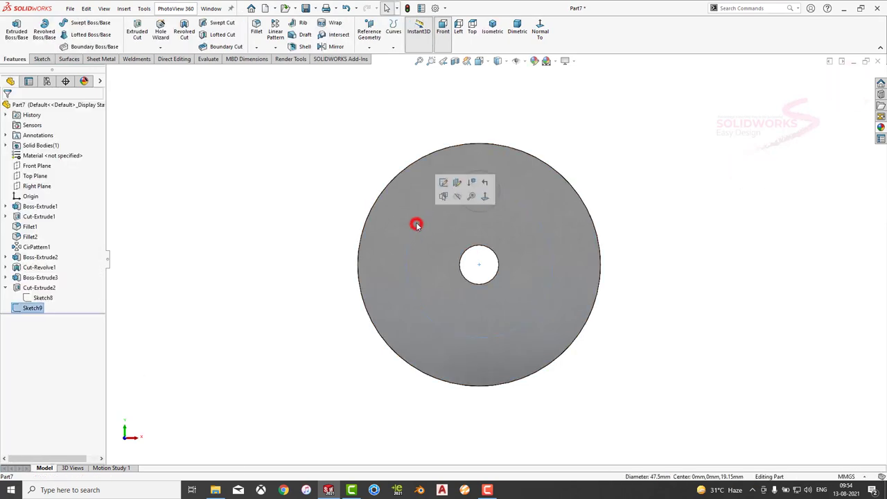
{"action": "left_click", "coordinate": [451, 168]}
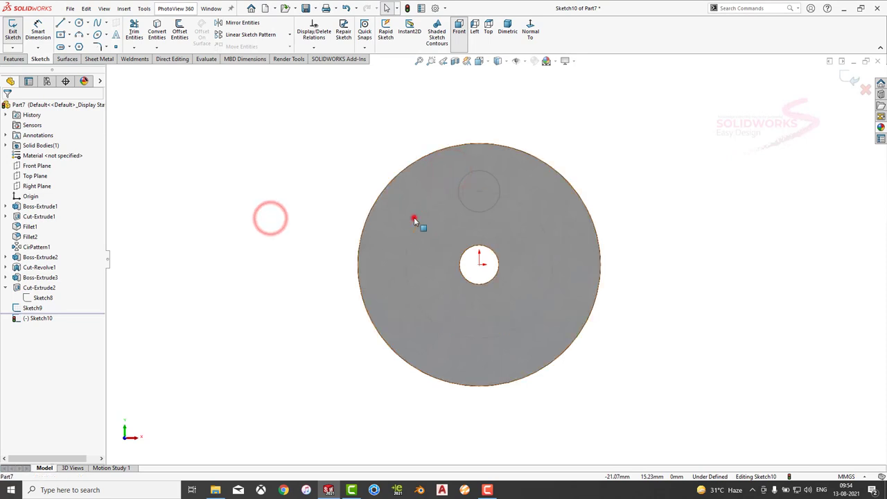
{"action": "left_click", "coordinate": [414, 222]}
{"action": "left_click", "coordinate": [158, 32]}
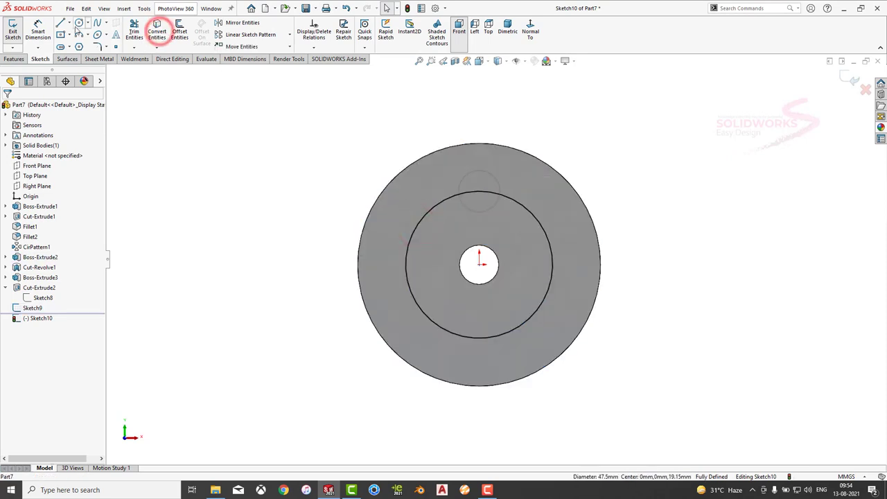
{"action": "left_click", "coordinate": [79, 23]}
{"action": "left_click", "coordinate": [479, 191]}
{"action": "left_click", "coordinate": [490, 188]}
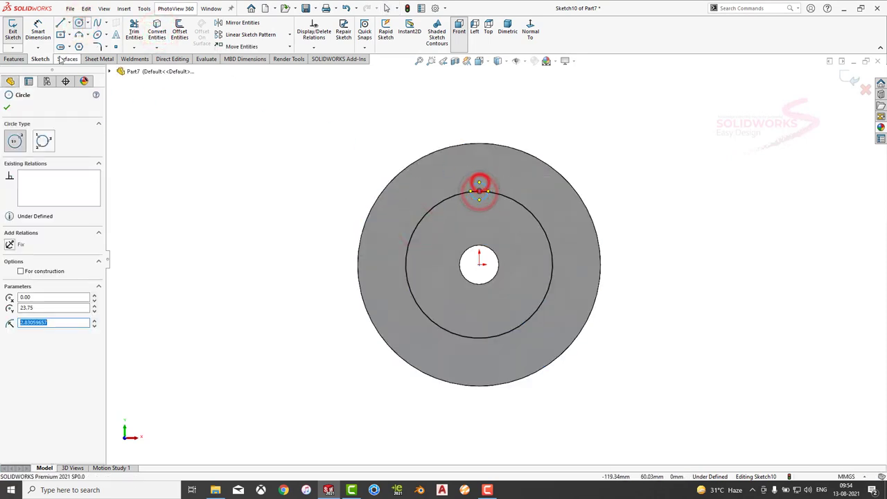
{"action": "key", "text": "Escape"}
Dimension the small circle to Ø9.53 mm
{"action": "left_click", "coordinate": [37, 31]}
{"action": "left_click", "coordinate": [485, 184]}
{"action": "left_click", "coordinate": [589, 133]}
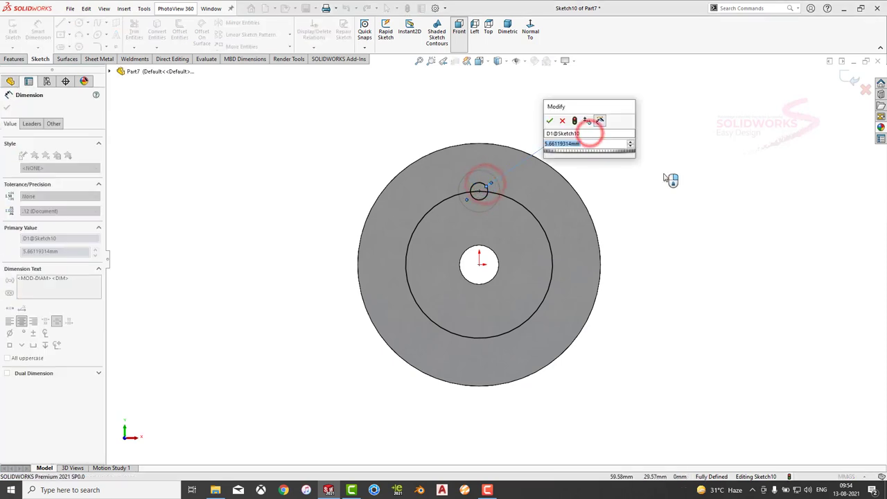
{"action": "type", "text": "9."}
{"action": "type", "text": "525"}
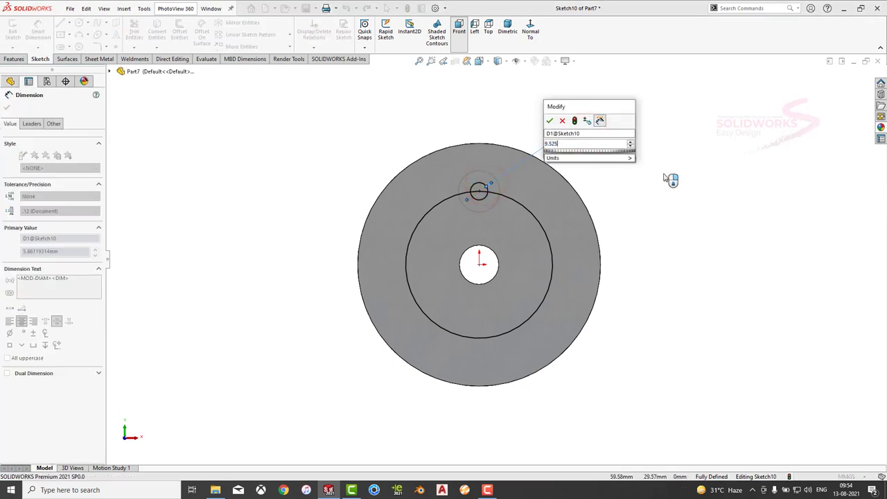
{"action": "key", "text": "Return"}
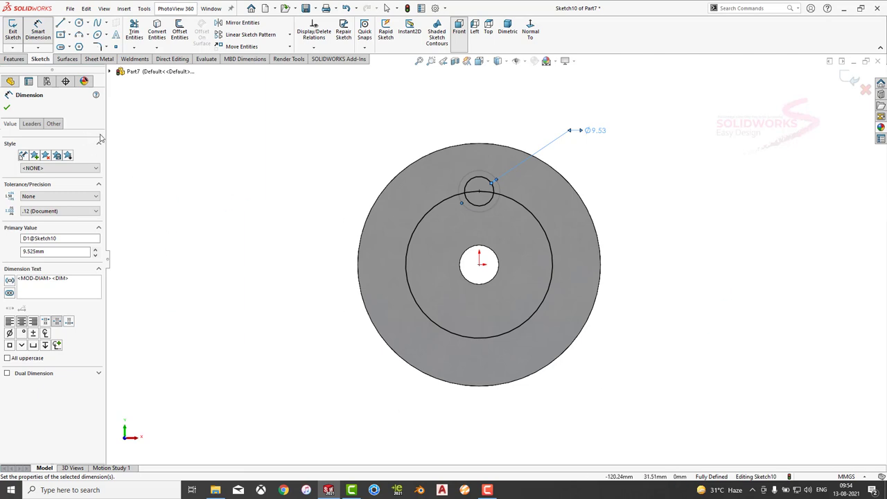
Circularly pattern the small circle into 3 evenly spaced instances
{"action": "left_click", "coordinate": [290, 35]}
{"action": "left_click", "coordinate": [277, 55]}
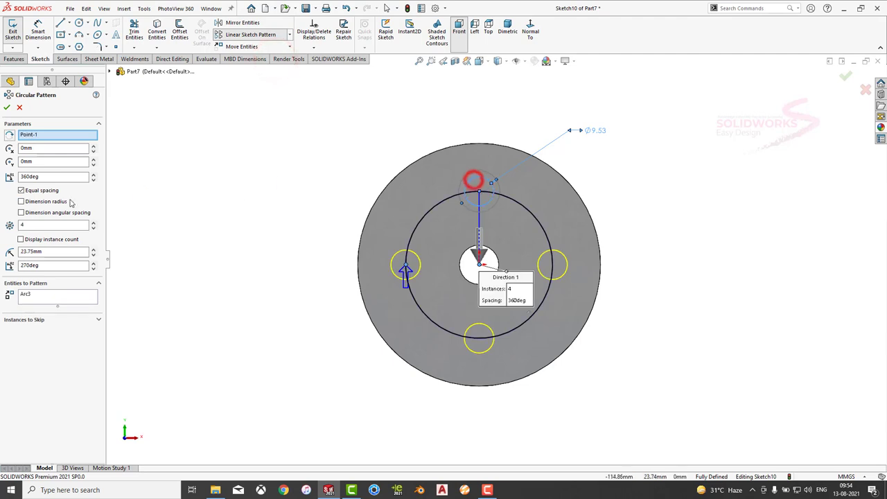
{"action": "double_click", "coordinate": [21, 225]}
{"action": "type", "text": "3"}
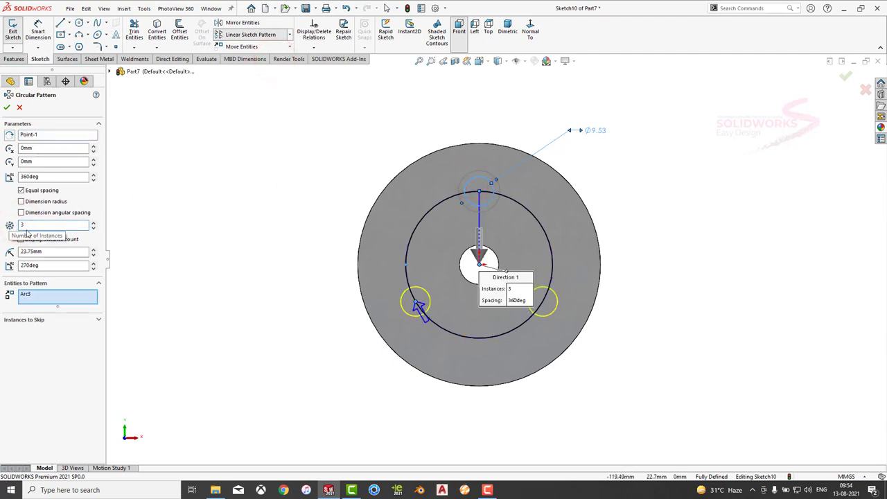
{"action": "left_click", "coordinate": [7, 108]}
Try a Through All - Both extruded cut, which fails on intersecting contours, and cancel it
{"action": "left_click", "coordinate": [14, 59]}
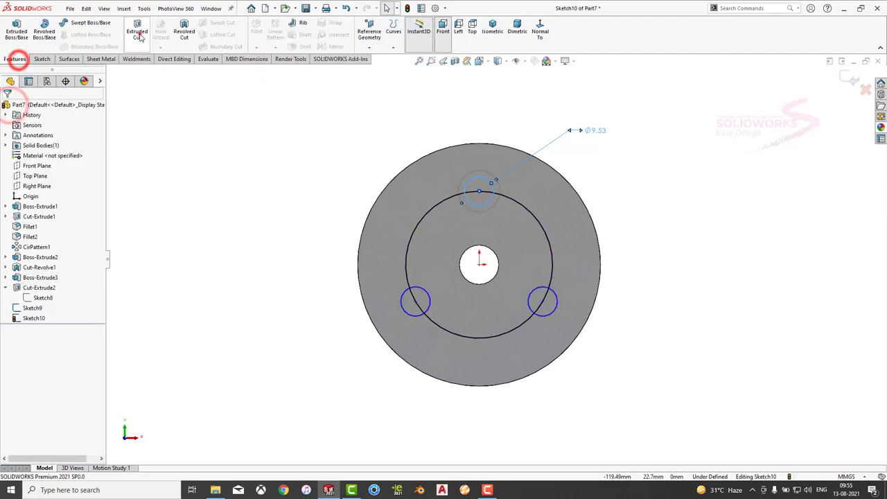
{"action": "left_click", "coordinate": [138, 31]}
{"action": "left_click", "coordinate": [37, 163]}
{"action": "left_click", "coordinate": [38, 183]}
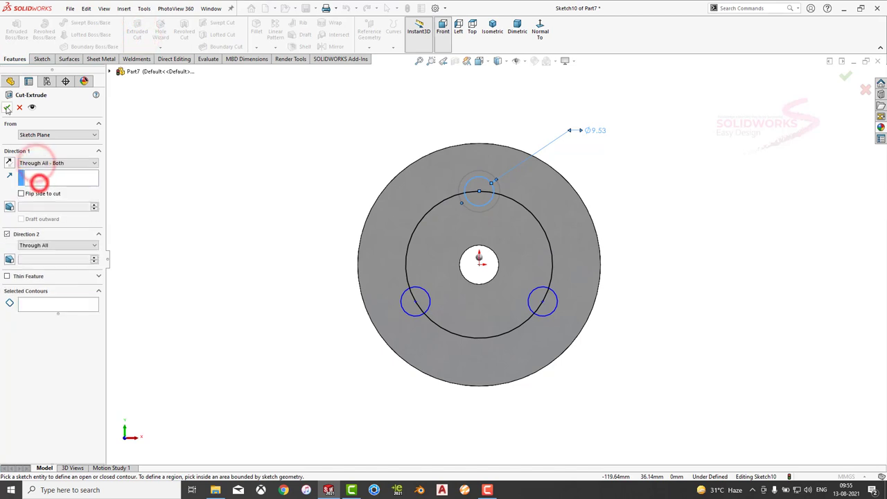
{"action": "left_click", "coordinate": [7, 108]}
{"action": "left_click", "coordinate": [500, 253]}
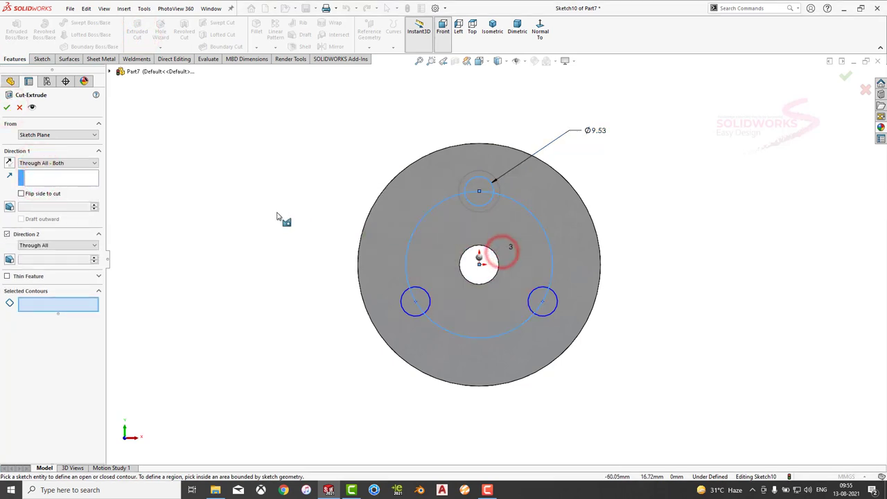
{"action": "key", "text": "Escape"}
Make the large circle construction geometry and cut the three holes Through All - Both
{"action": "left_click", "coordinate": [419, 222]}
{"action": "left_click", "coordinate": [460, 192]}
{"action": "left_click", "coordinate": [267, 194]}
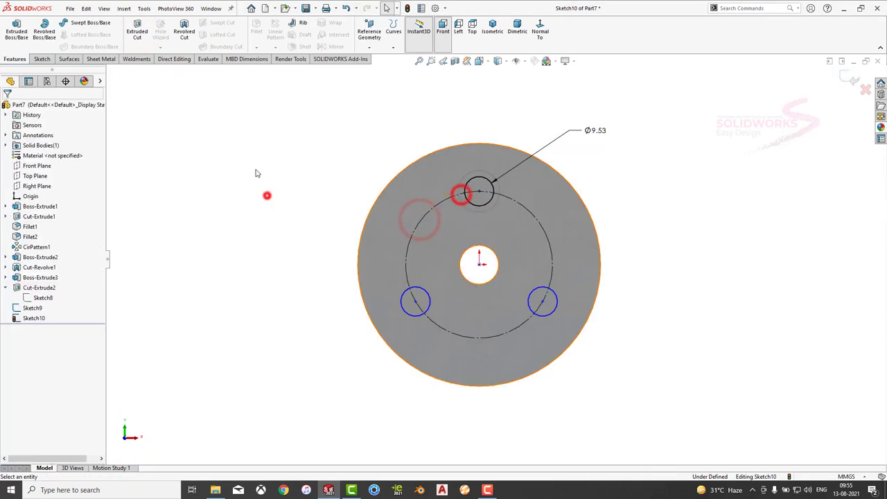
{"action": "left_click", "coordinate": [138, 27]}
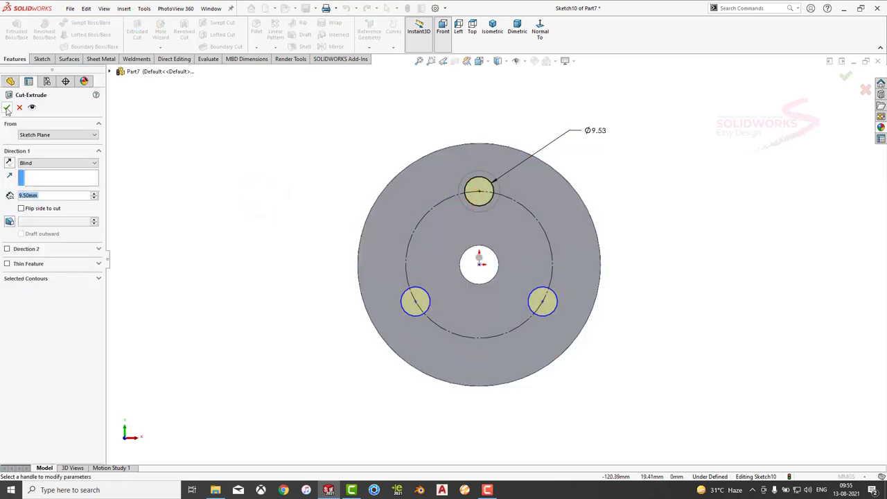
{"action": "left_click", "coordinate": [56, 163]}
{"action": "left_click", "coordinate": [35, 182]}
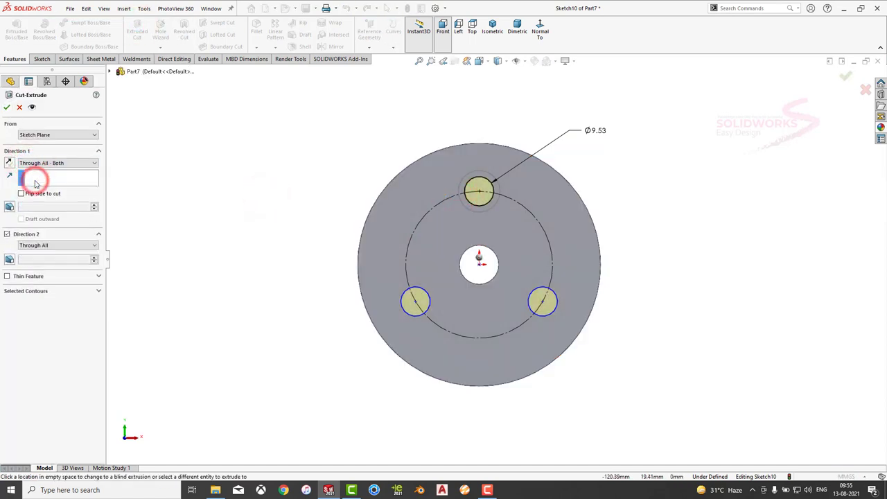
{"action": "left_click", "coordinate": [7, 107]}
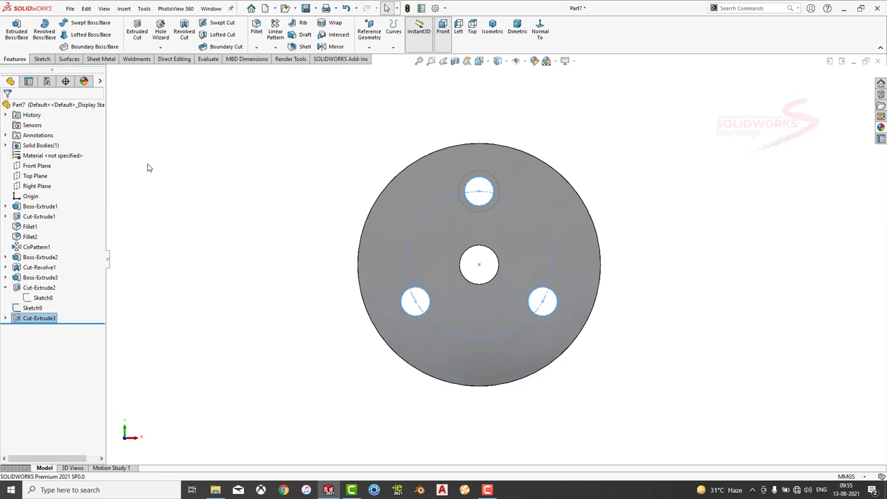
{"action": "left_click", "coordinate": [248, 205]}
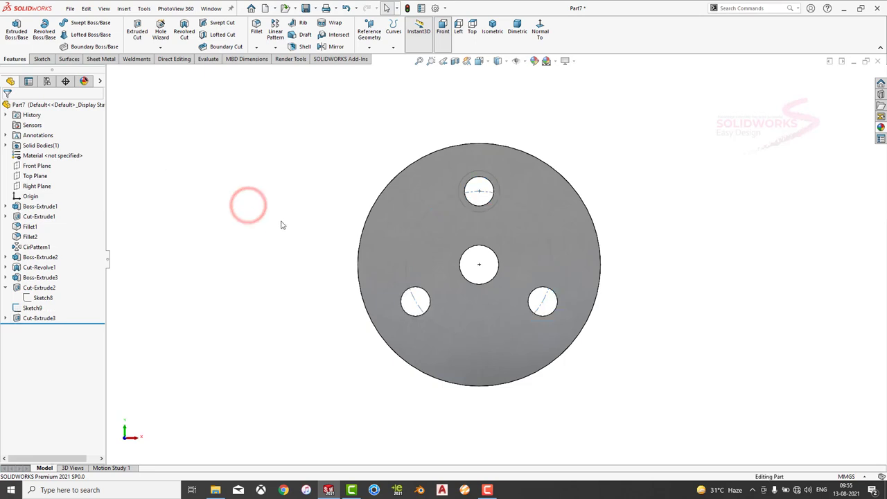
Reopen Sketch9 and circularly pattern its Ø13.50 circle into 3 equally spaced instances
{"action": "left_click", "coordinate": [462, 190]}
{"action": "left_click", "coordinate": [489, 142]}
{"action": "left_click", "coordinate": [623, 138]}
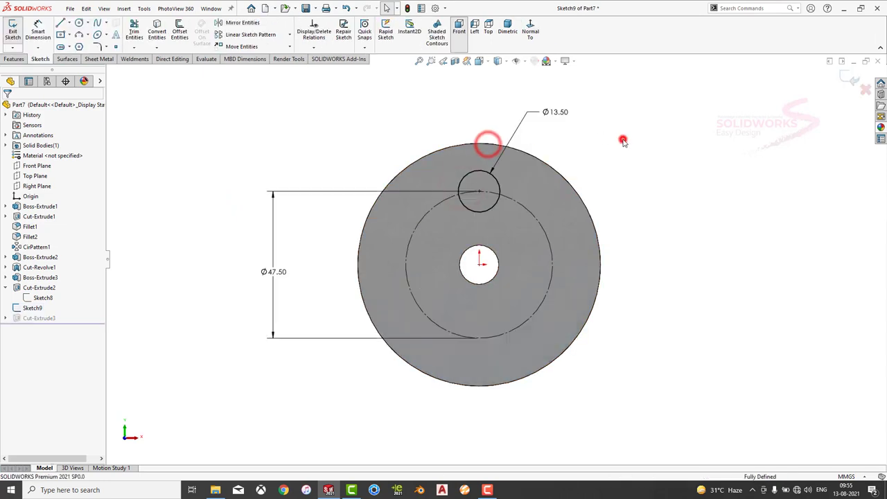
{"action": "left_click", "coordinate": [289, 34]}
{"action": "left_click", "coordinate": [272, 56]}
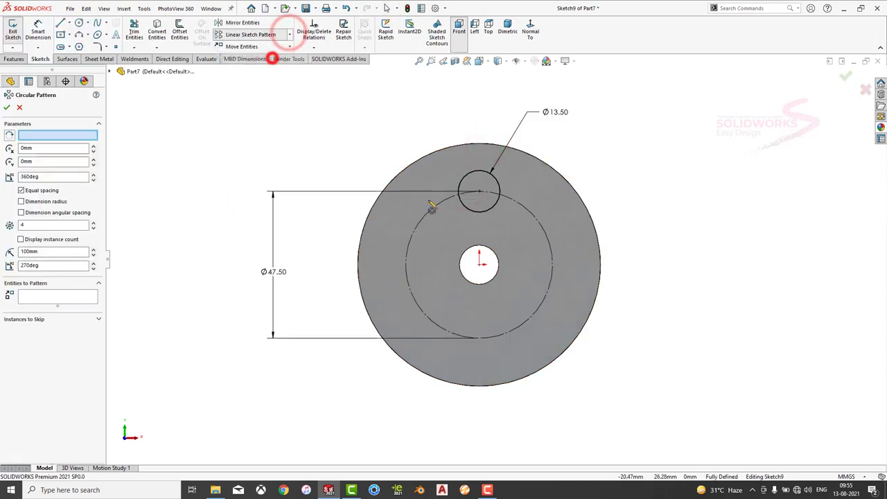
{"action": "left_click", "coordinate": [466, 175]}
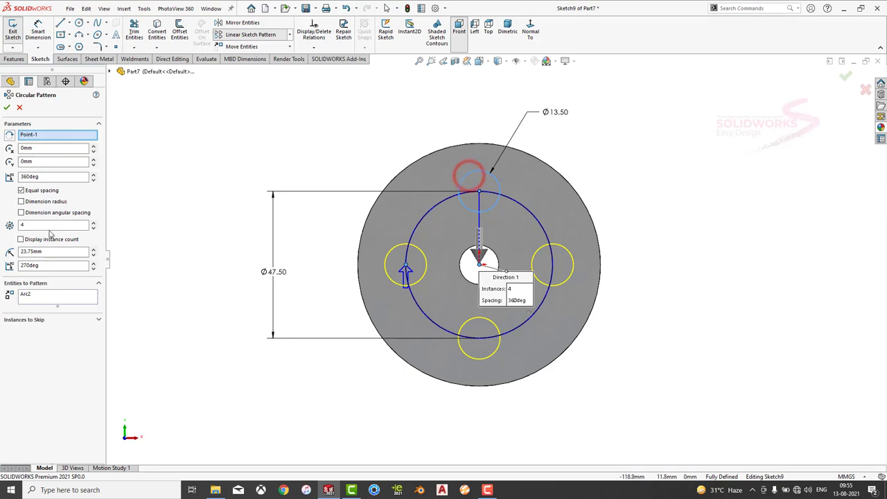
{"action": "left_click", "coordinate": [37, 225]}
{"action": "type", "text": "3"}
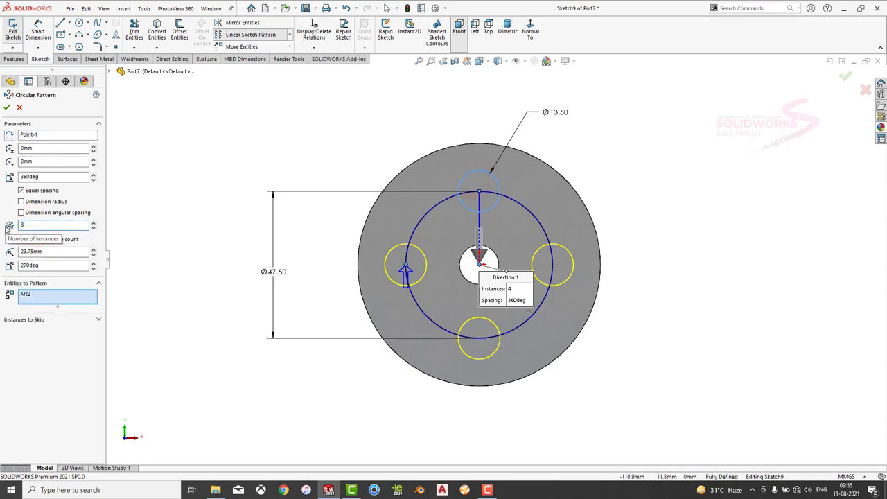
{"action": "left_click", "coordinate": [7, 107]}
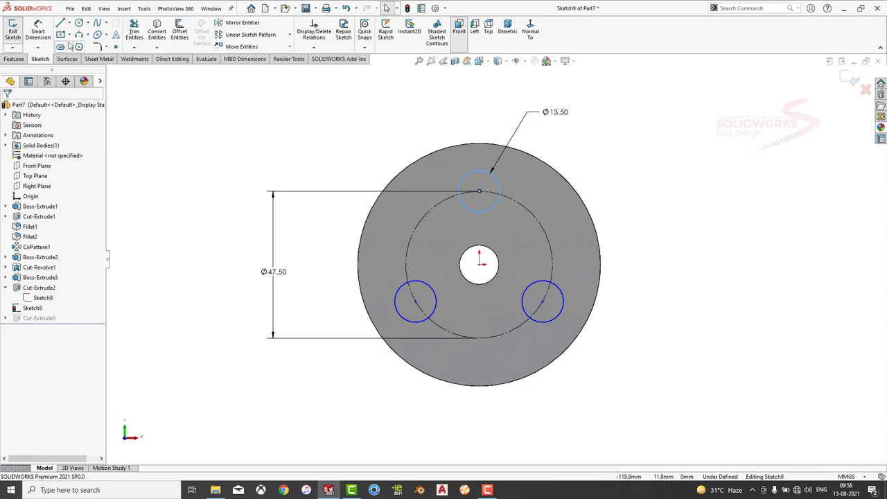
Cut Sketch9's three Ø13.50 circles 9.50 mm deep and orbit to view the back face
{"action": "left_click", "coordinate": [21, 59]}
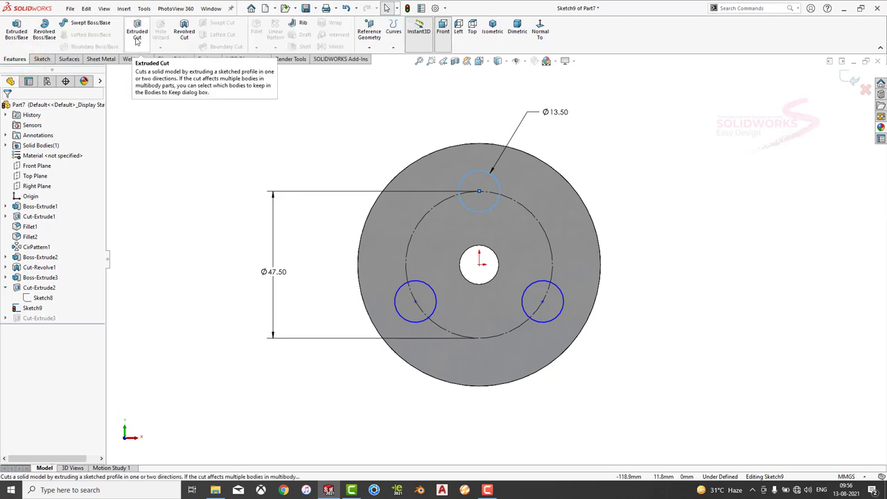
{"action": "left_click", "coordinate": [136, 40]}
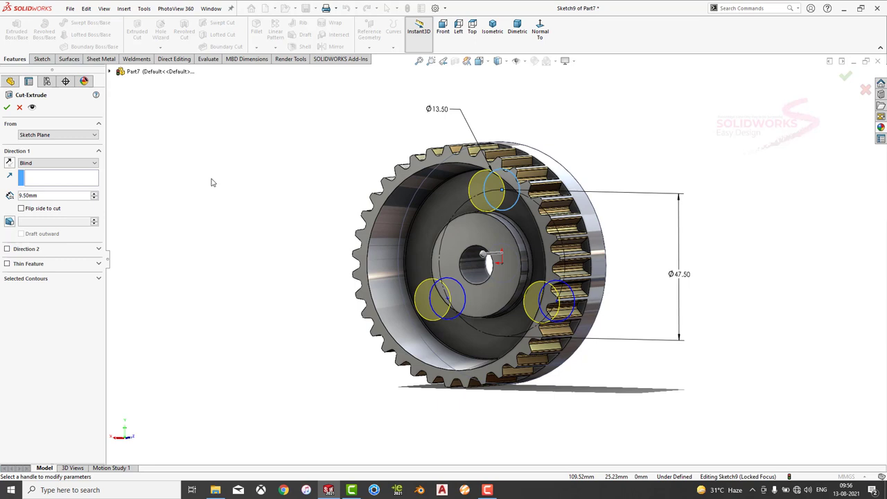
{"action": "left_click", "coordinate": [7, 106]}
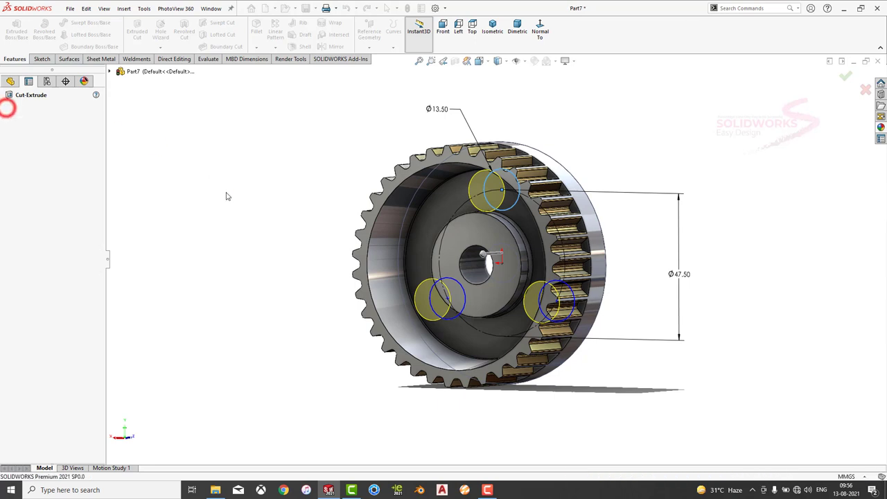
{"action": "middle_click_drag", "start_coordinate": [226, 192], "coordinate": [237, 312]}
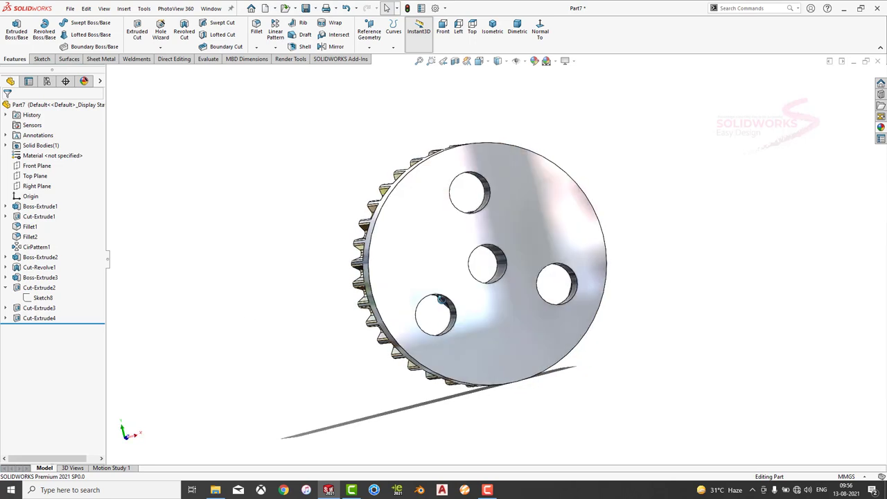
{"action": "middle_click_drag", "start_coordinate": [499, 340], "coordinate": [479, 313]}
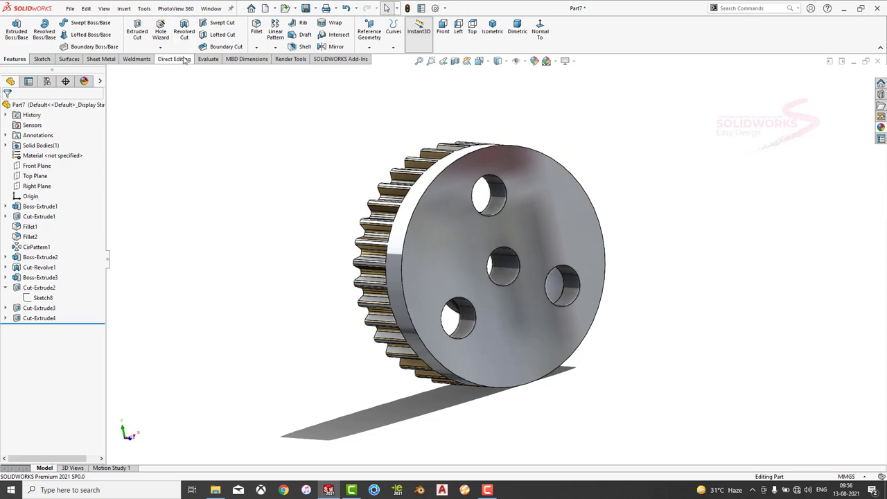
Measure the diameter of the top hole
{"action": "left_click", "coordinate": [208, 59]}
{"action": "left_click", "coordinate": [70, 31]}
{"action": "scroll", "coordinate": [464, 226], "scroll_direction": "down", "scroll_amount": 5}
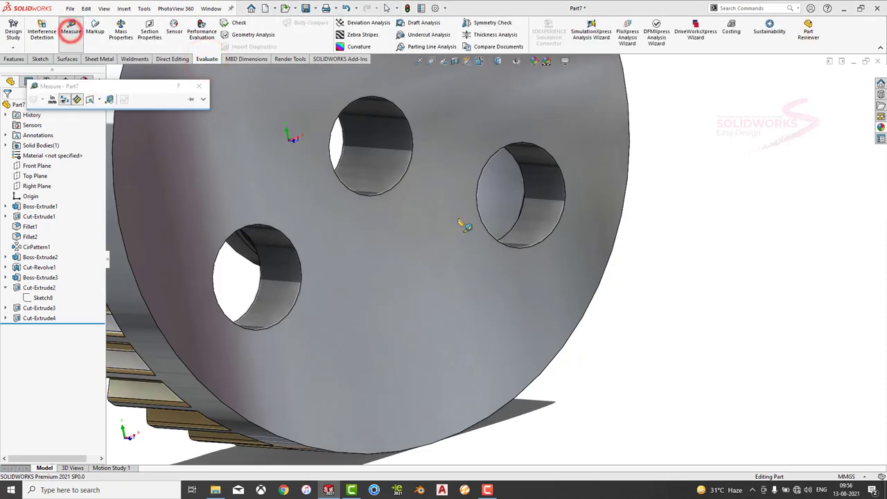
{"action": "left_click", "coordinate": [413, 152]}
{"action": "key", "text": "Escape"}
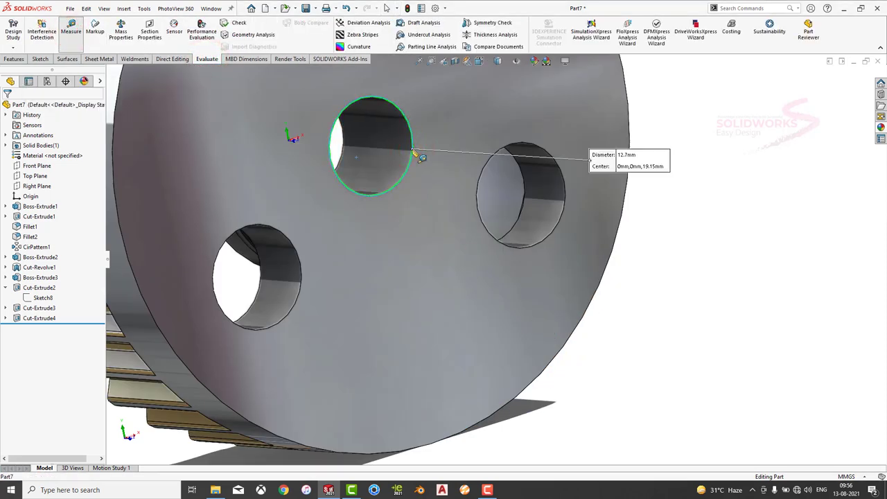
Sketch a circle on the front face centred on the hole and dimension it to Ø16.6 mm
{"action": "left_click", "coordinate": [413, 192]}
{"action": "left_click", "coordinate": [458, 166]}
{"action": "left_click", "coordinate": [673, 137]}
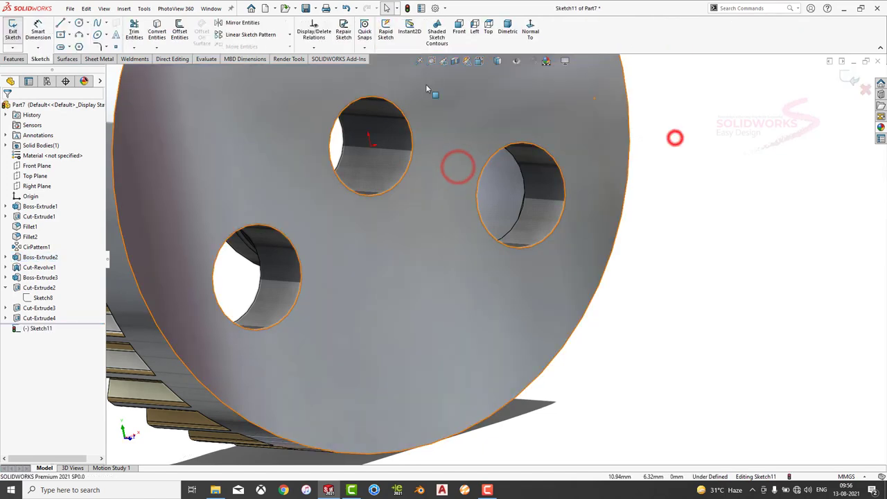
{"action": "left_click", "coordinate": [80, 23]}
{"action": "left_click", "coordinate": [367, 144]}
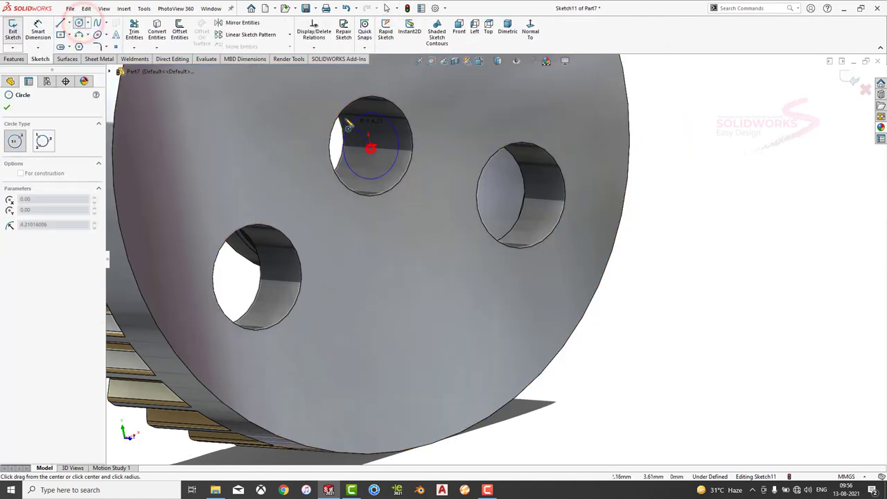
{"action": "left_click", "coordinate": [307, 104]}
{"action": "left_click", "coordinate": [299, 139]}
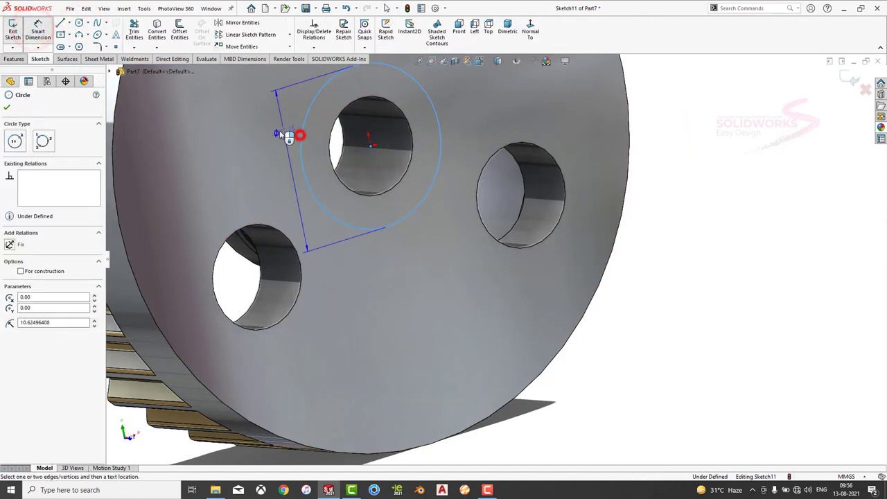
{"action": "left_click", "coordinate": [288, 134]}
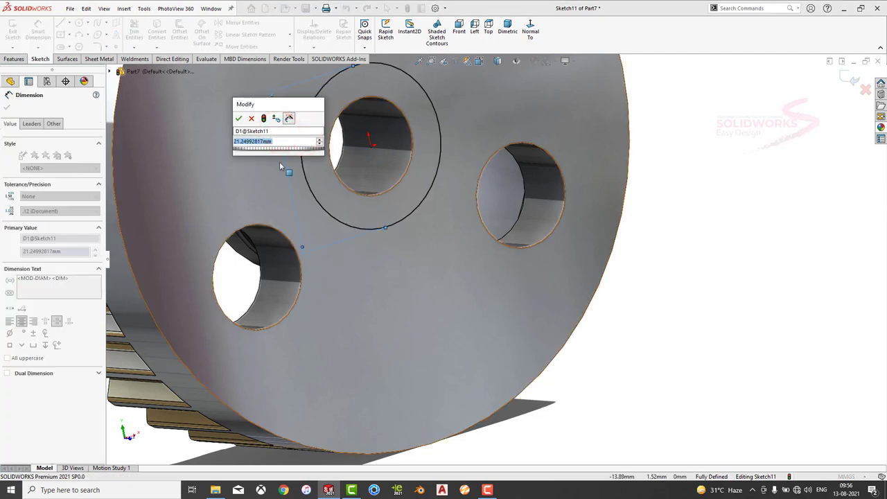
{"action": "type", "text": "16.6"}
{"action": "key", "text": "Return"}
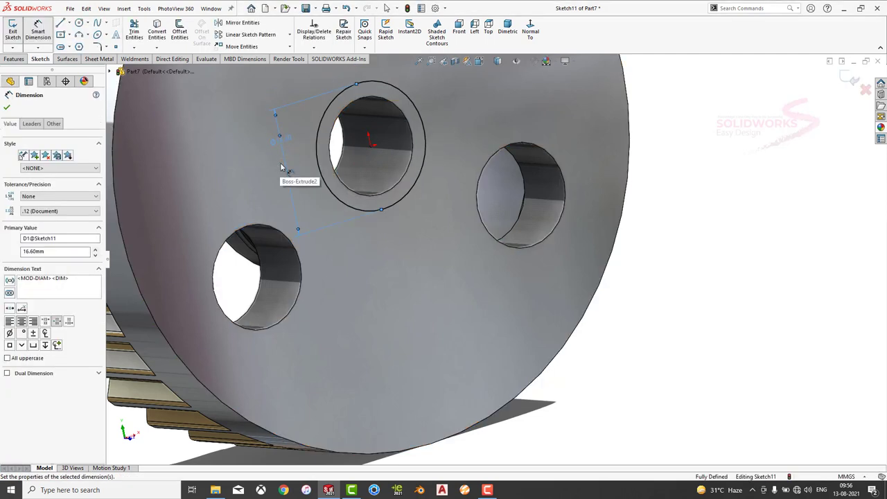
Cut the Ø16.6 circle Through All - Both as Cut-Extrude5
{"action": "left_click", "coordinate": [14, 61]}
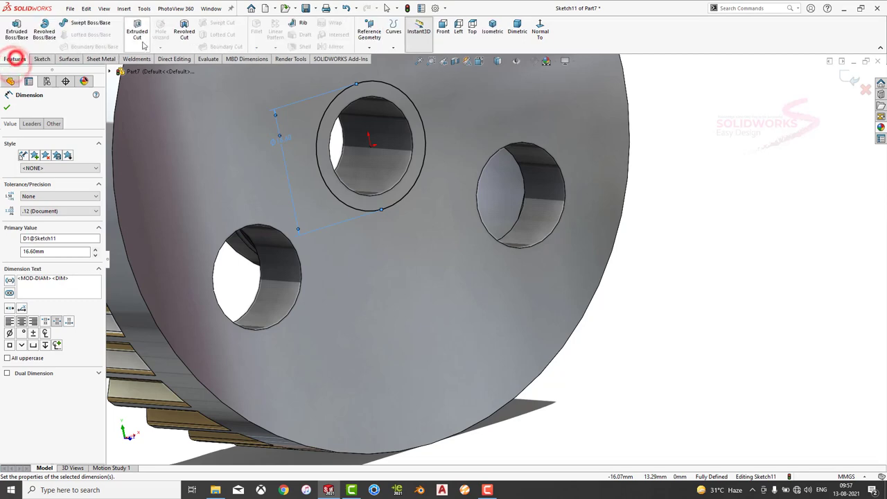
{"action": "left_click", "coordinate": [138, 34]}
{"action": "left_click", "coordinate": [51, 162]}
{"action": "left_click", "coordinate": [54, 183]}
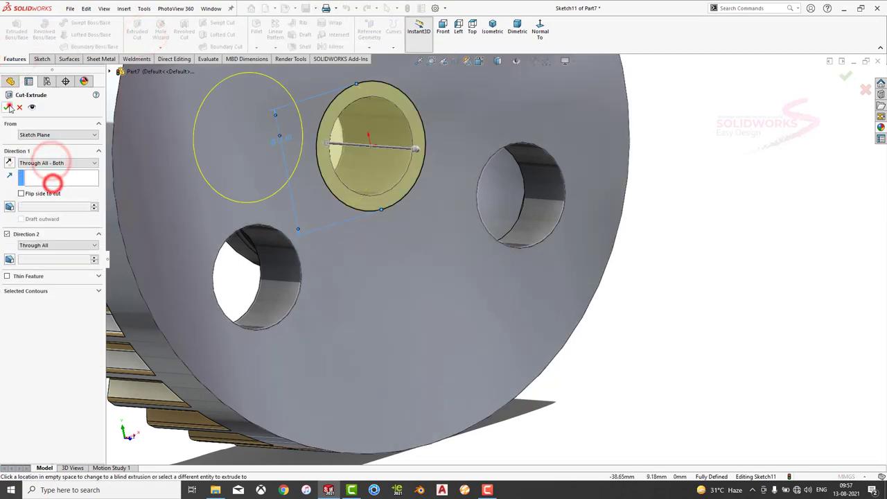
{"action": "left_click", "coordinate": [7, 106]}
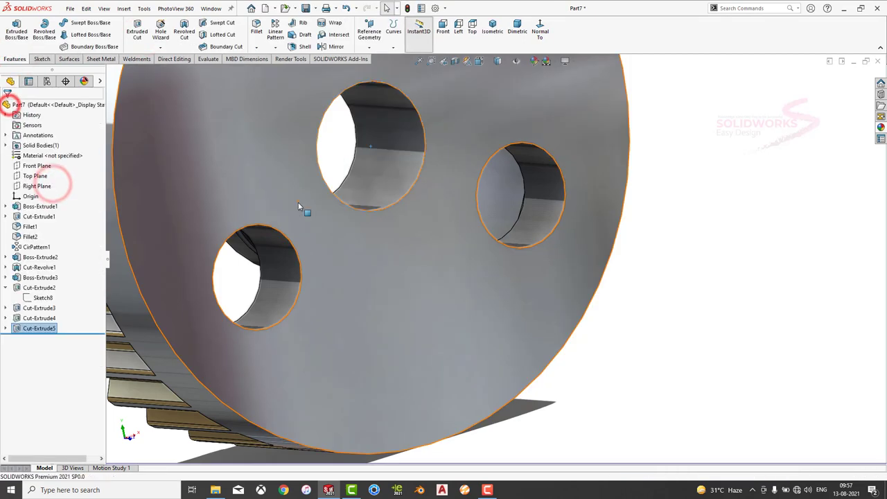
{"action": "left_click", "coordinate": [419, 192]}
On the gear face, viewed normal, draw a bore-centred circle dimensioned to Ø20.6 mm
{"action": "left_click", "coordinate": [466, 167]}
{"action": "left_click", "coordinate": [530, 35]}
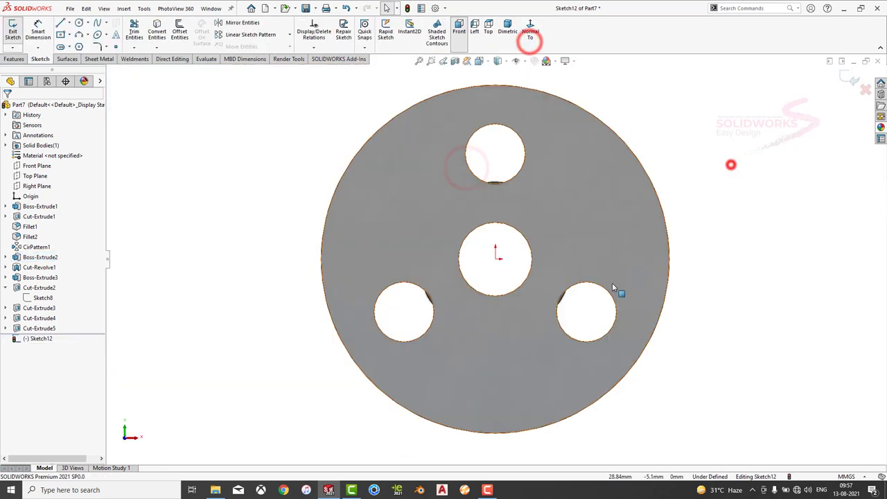
{"action": "scroll", "coordinate": [554, 271], "scroll_direction": "up", "scroll_amount": 3}
{"action": "scroll", "coordinate": [531, 238], "scroll_direction": "up", "scroll_amount": 2}
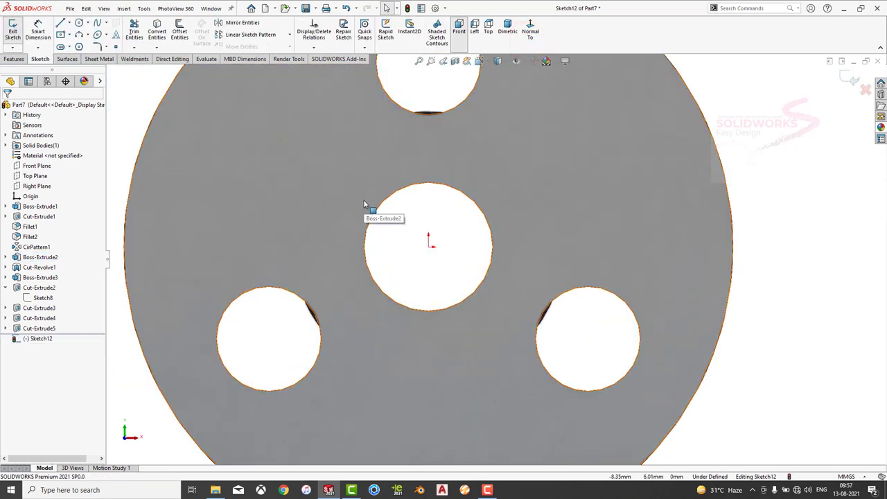
{"action": "left_click", "coordinate": [79, 23]}
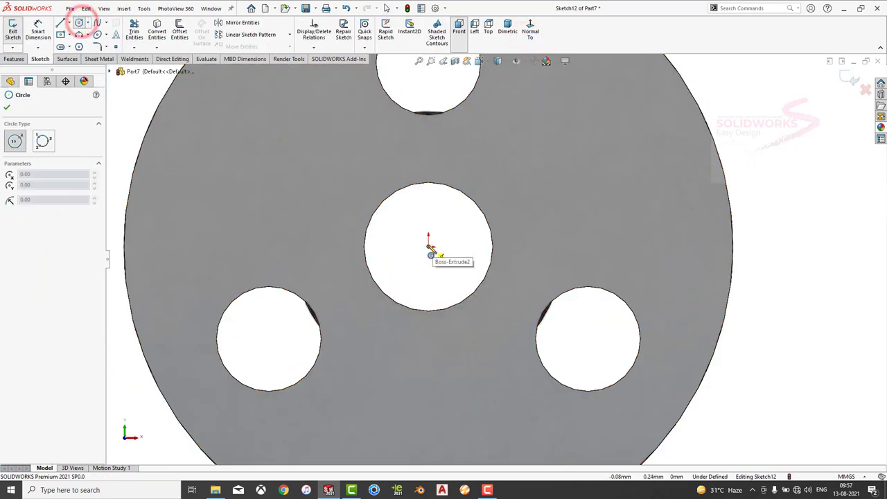
{"action": "left_click", "coordinate": [429, 249]}
{"action": "left_click", "coordinate": [427, 156]}
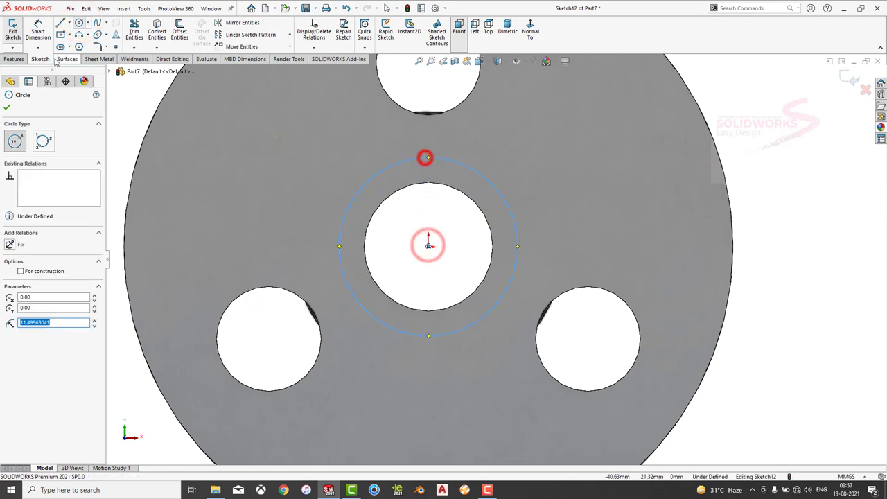
{"action": "left_click", "coordinate": [341, 215]}
{"action": "left_click", "coordinate": [273, 205]}
{"action": "type", "text": "20.6"}
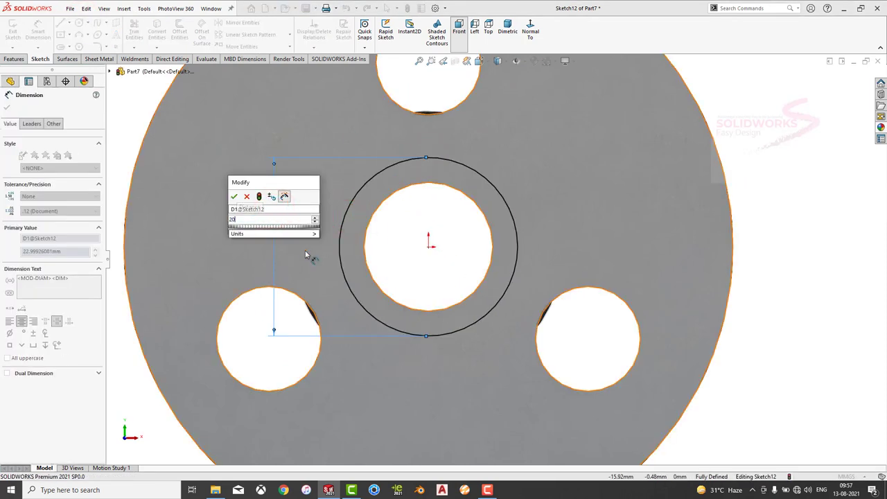
{"action": "key", "text": "Return"}
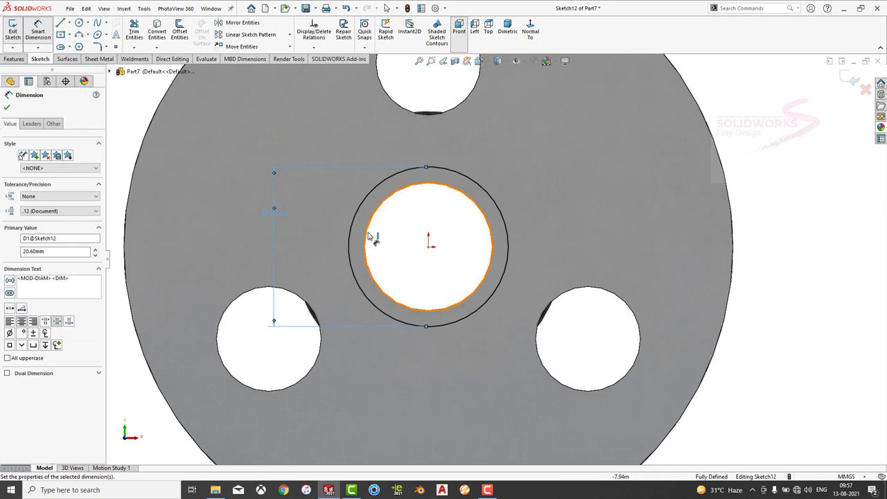
Draw a vertical line rising from the bore centre
{"action": "key", "text": "Escape"}
{"action": "left_click", "coordinate": [386, 199]}
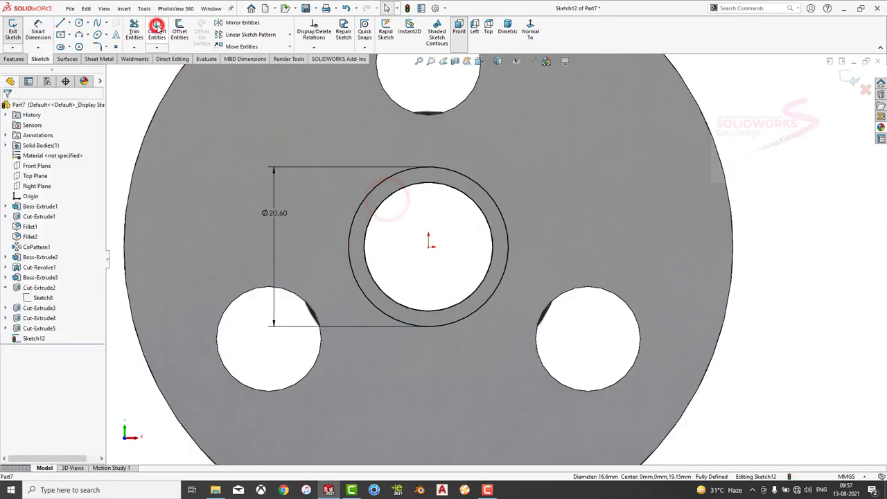
{"action": "left_click", "coordinate": [61, 23]}
{"action": "left_click_drag", "start_coordinate": [428, 246], "coordinate": [427, 196]}
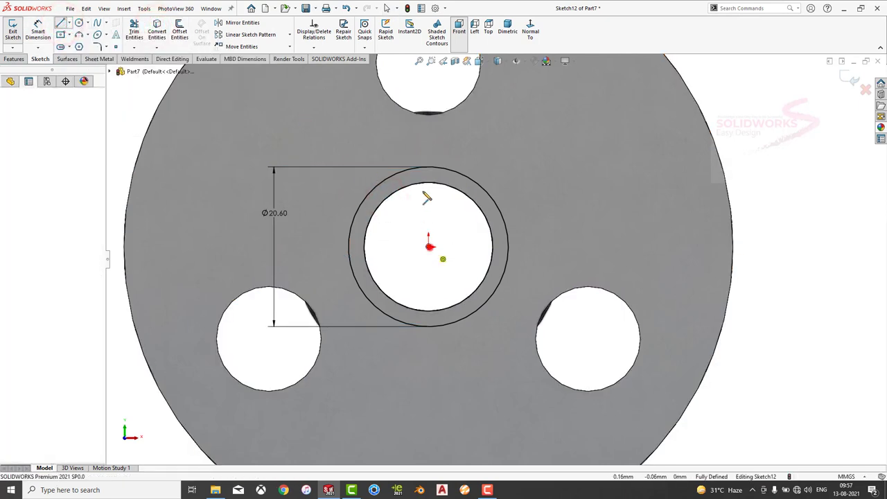
End the vertical line just above the circle, then try offsetting it several times, cancelling each attempt
{"action": "left_click", "coordinate": [427, 143]}
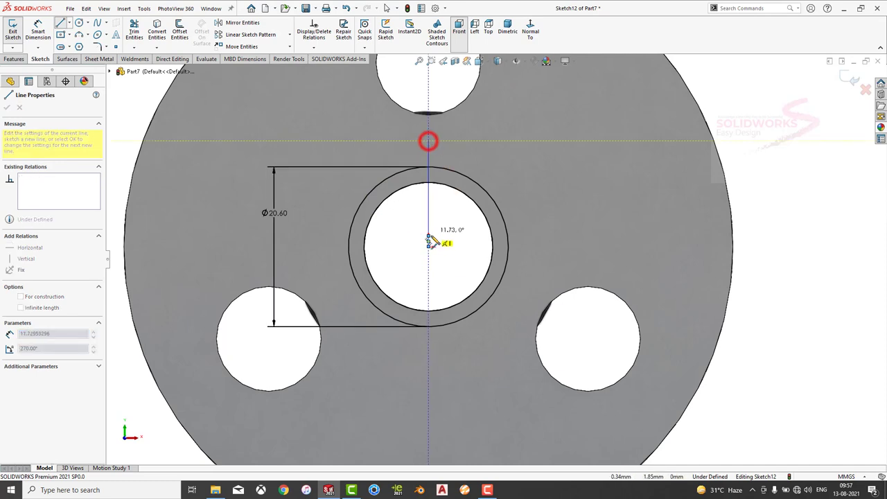
{"action": "double_click", "coordinate": [428, 242]}
{"action": "left_click", "coordinate": [179, 32]}
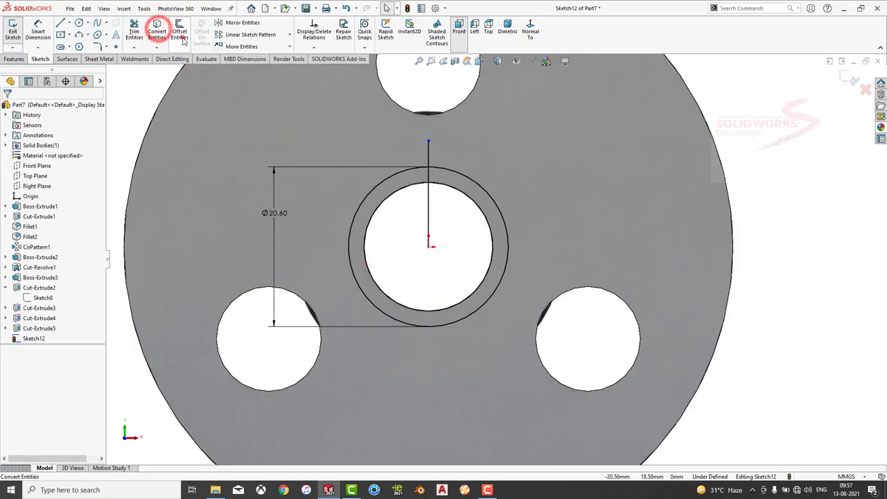
{"action": "left_click", "coordinate": [429, 153]}
{"action": "type", "text": "1.95"}
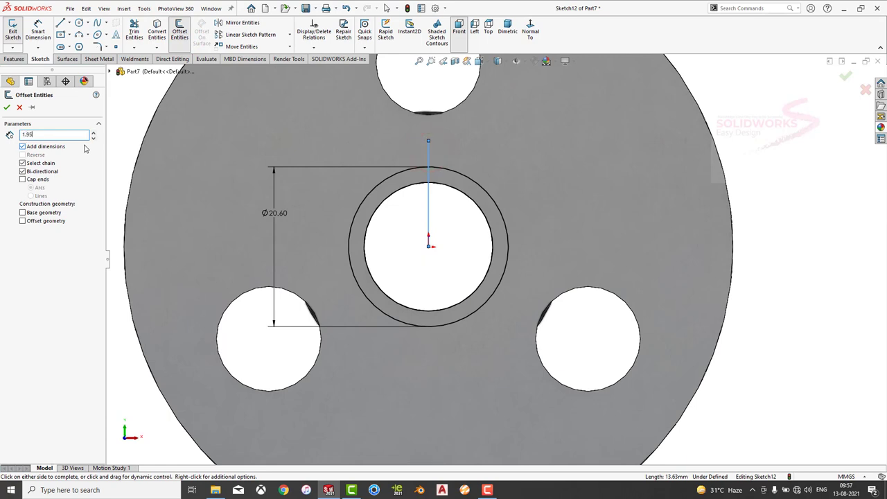
{"action": "left_click", "coordinate": [429, 150]}
{"action": "key", "text": "Escape"}
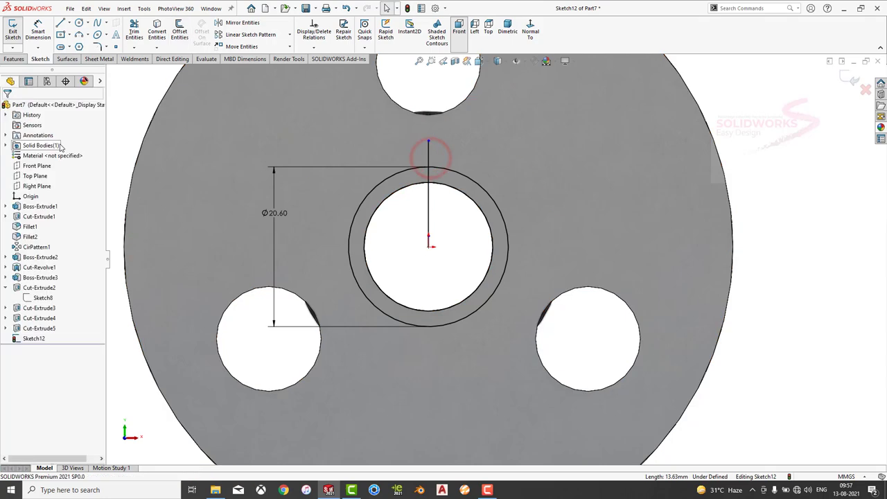
{"action": "left_click", "coordinate": [174, 34]}
{"action": "left_click", "coordinate": [428, 152]}
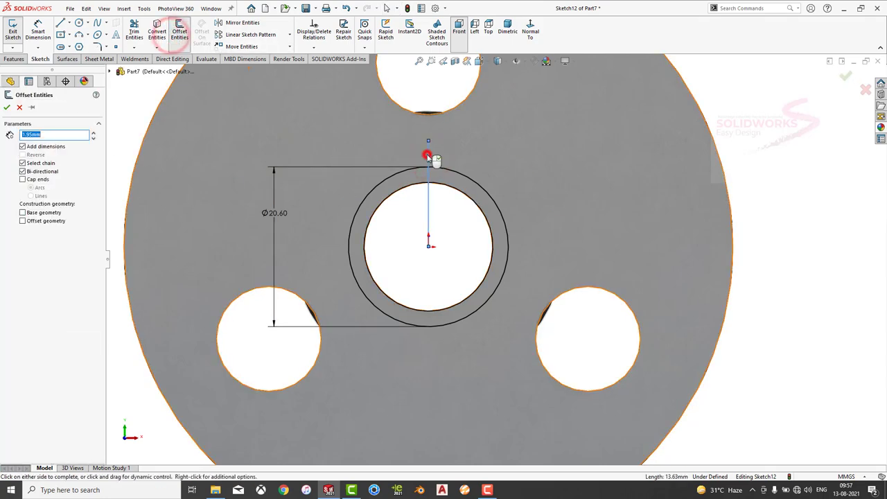
{"action": "key", "text": "Escape"}
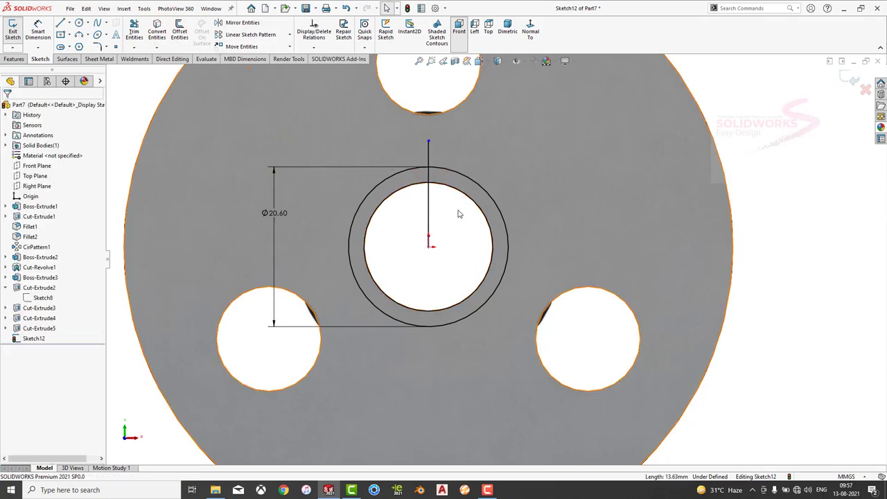
{"action": "scroll", "coordinate": [452, 176], "scroll_direction": "down", "scroll_amount": 5}
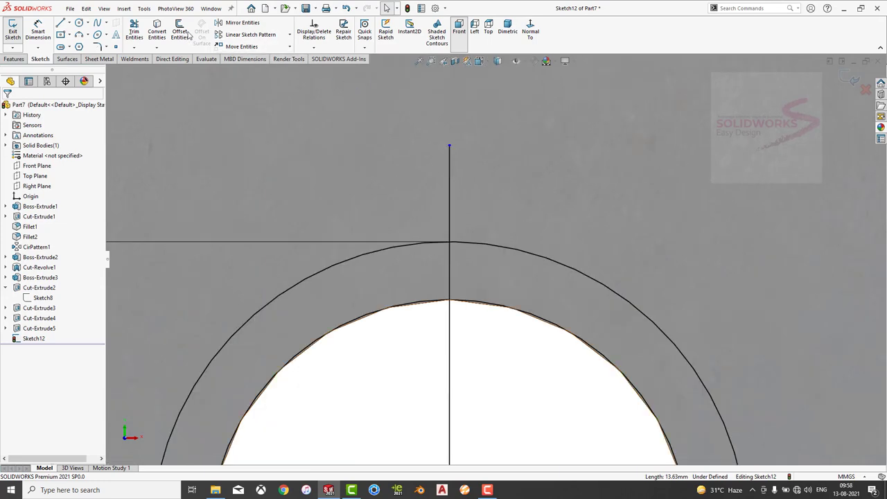
{"action": "left_click", "coordinate": [181, 33]}
{"action": "left_click", "coordinate": [449, 186]}
{"action": "key", "text": "Escape"}
Delete the vertical line, leaving only the Ø20.60 circle in Sketch12
{"action": "scroll", "coordinate": [495, 261], "scroll_direction": "up", "scroll_amount": 3}
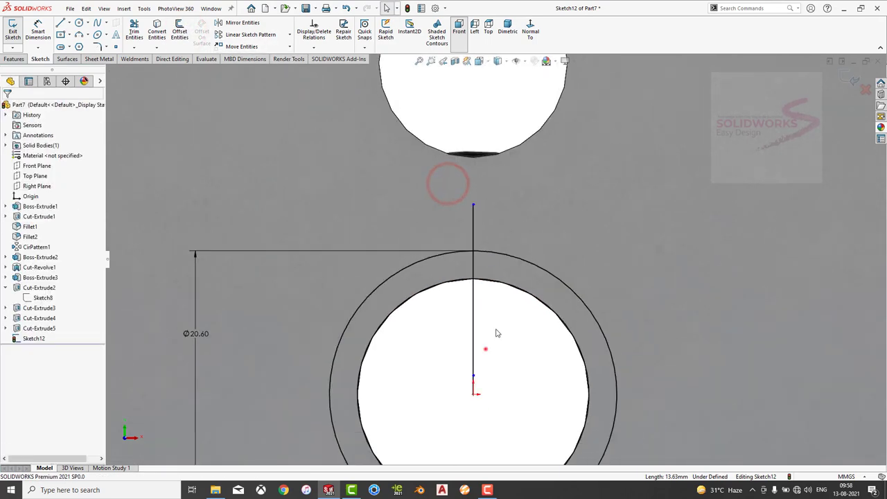
{"action": "left_click", "coordinate": [479, 350]}
{"action": "key", "text": "Delete"}
{"action": "scroll", "coordinate": [485, 360], "scroll_direction": "up", "scroll_amount": 2}
{"action": "scroll", "coordinate": [528, 344], "scroll_direction": "up", "scroll_amount": 3}
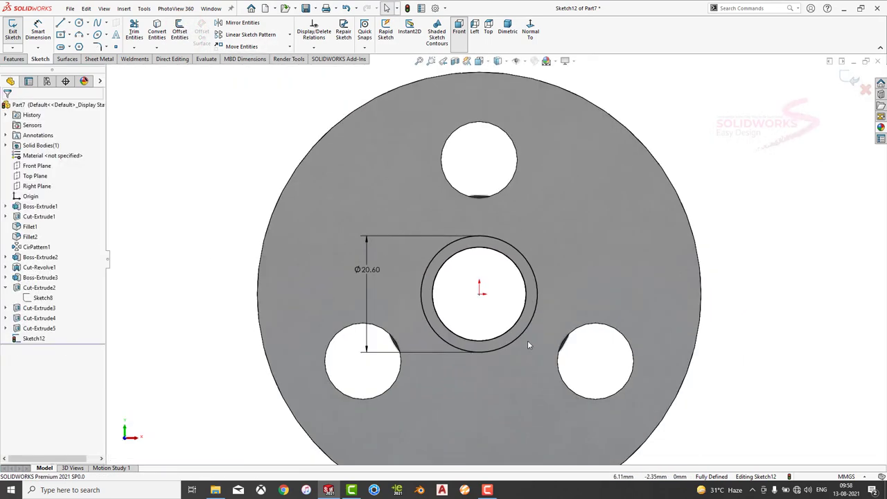
{"action": "scroll", "coordinate": [527, 344], "scroll_direction": "down", "scroll_amount": 3}
{"action": "left_click", "coordinate": [61, 22]}
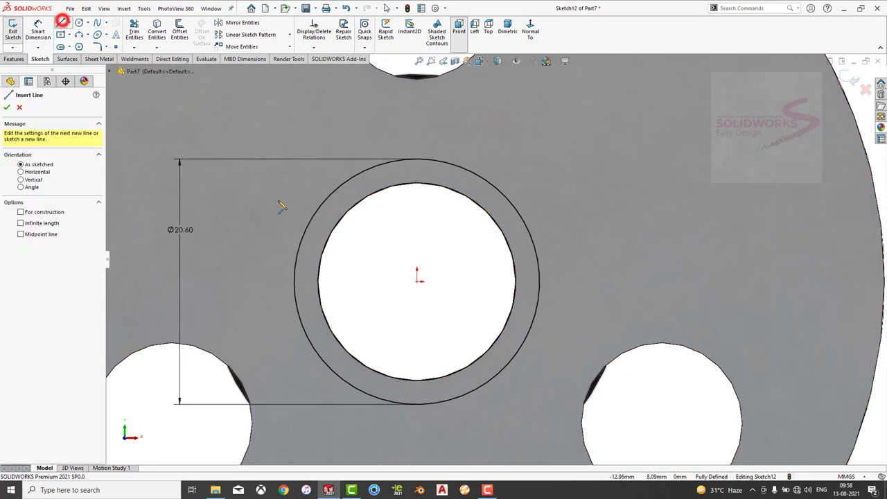
Draw a vertical line up from the bore centre and offset it 1.95 mm to both sides
{"action": "left_click", "coordinate": [417, 280]}
{"action": "left_click", "coordinate": [417, 118]}
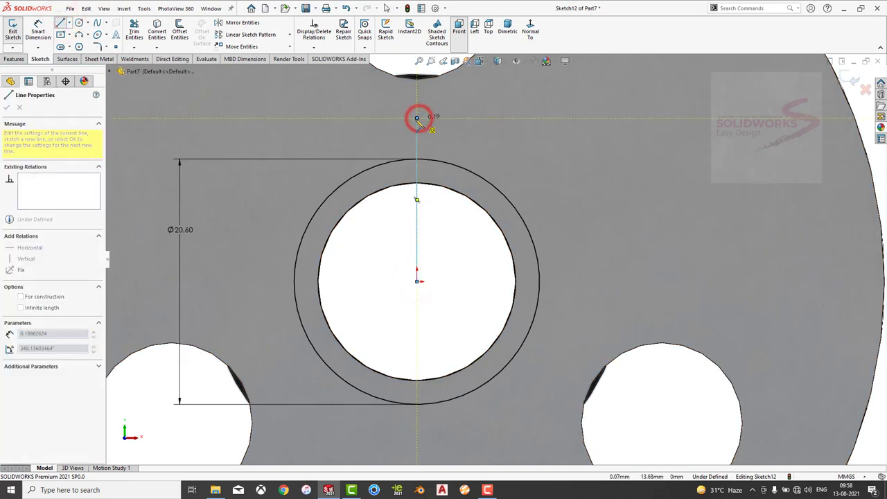
{"action": "key", "text": "Escape"}
{"action": "left_click", "coordinate": [179, 32]}
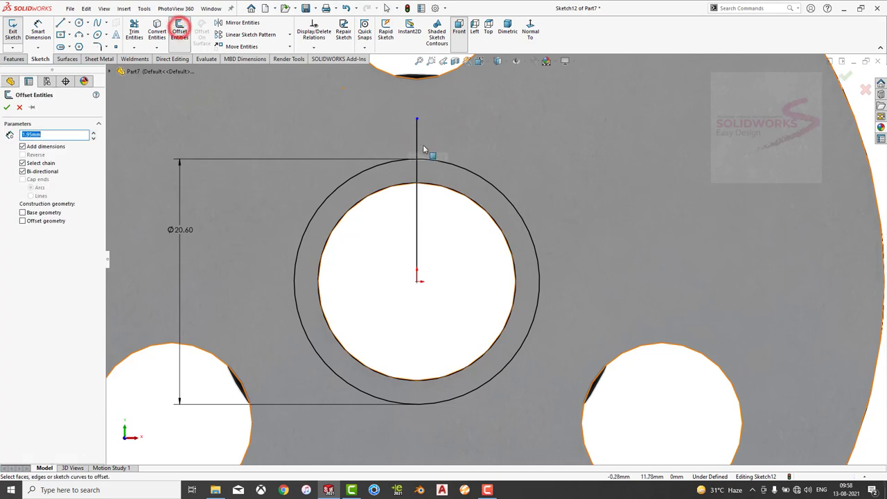
{"action": "left_click", "coordinate": [417, 143]}
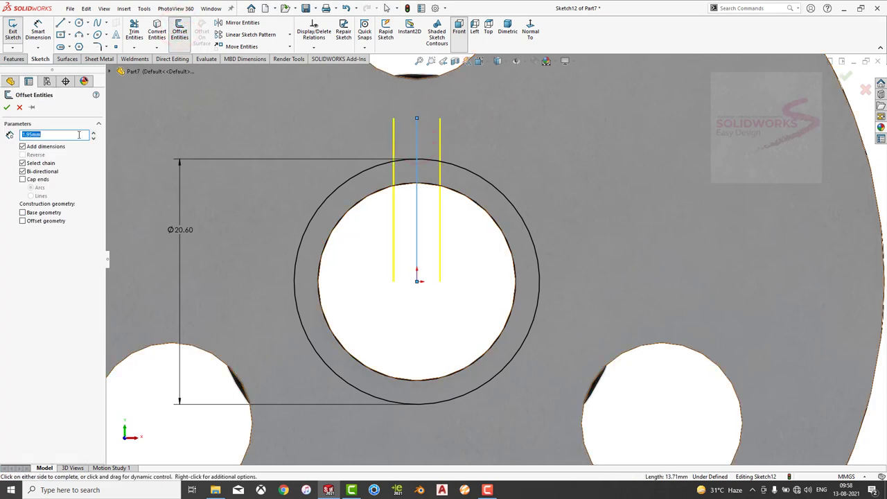
{"action": "left_click", "coordinate": [6, 106]}
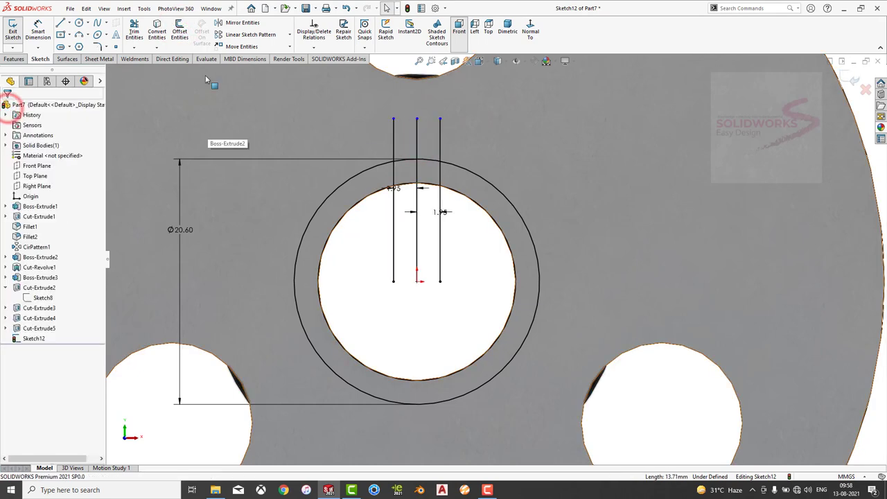
Power-trim the extra line segments, leaving a closed keyway rectangle on top of the bore
{"action": "left_click", "coordinate": [134, 33]}
{"action": "left_click_drag", "start_coordinate": [463, 139], "coordinate": [338, 126]}
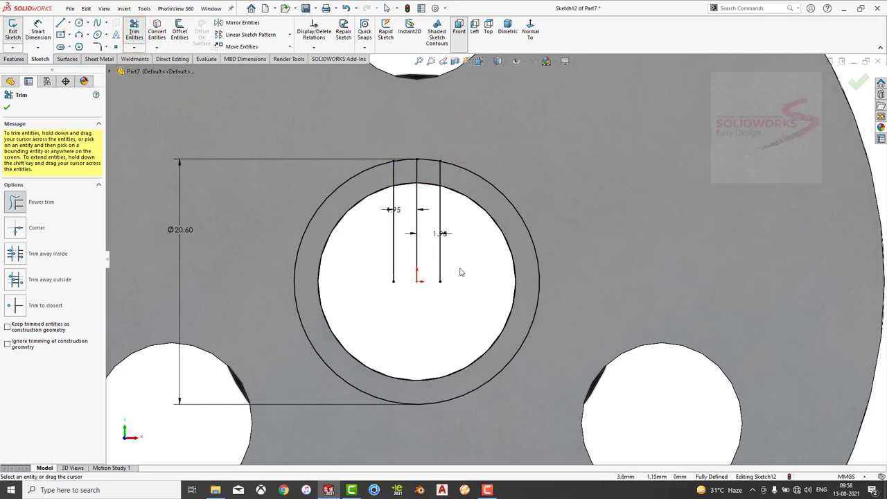
{"action": "mouse_move", "coordinate": [460, 270]}
{"action": "left_mouse_down"}
{"action": "mouse_move", "coordinate": [379, 247]}
{"action": "mouse_move", "coordinate": [317, 134]}
{"action": "left_mouse_up"}
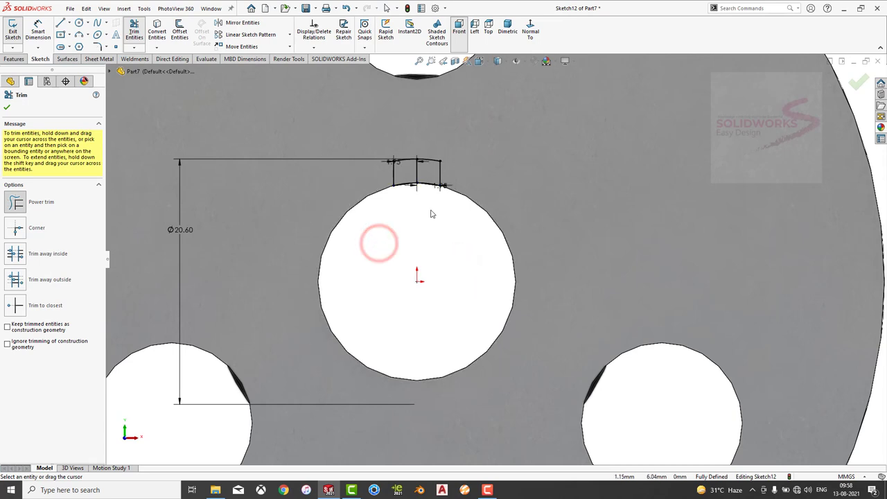
{"action": "left_click_drag", "start_coordinate": [428, 203], "coordinate": [421, 171]}
{"action": "key", "text": "Escape"}
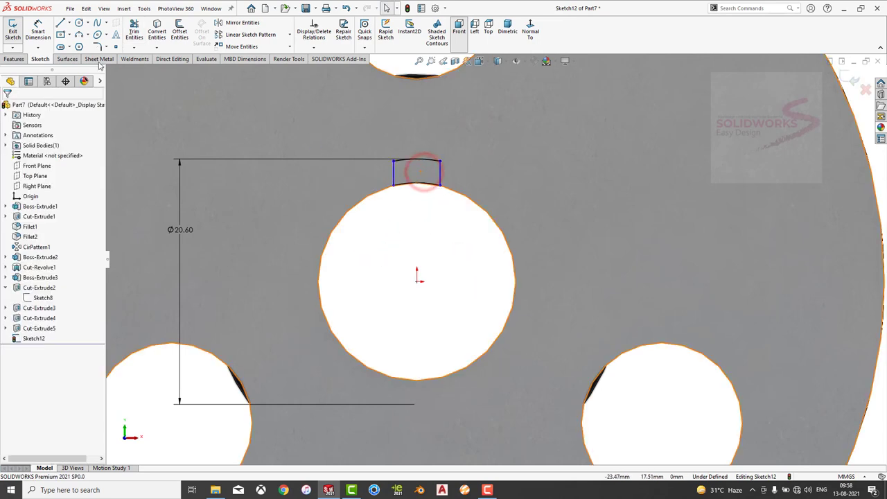
Extrude-cut the keyway profile Through All - Both directions
{"action": "left_click", "coordinate": [17, 59]}
{"action": "left_click", "coordinate": [139, 35]}
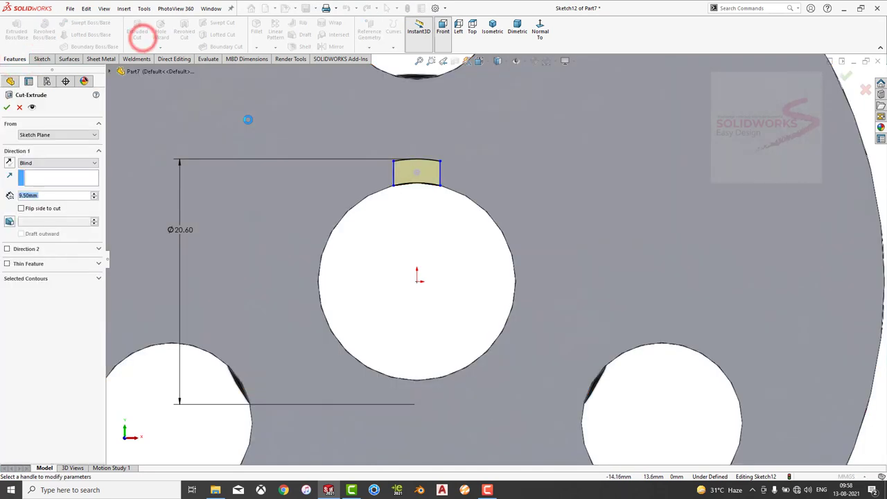
{"action": "left_click", "coordinate": [48, 163]}
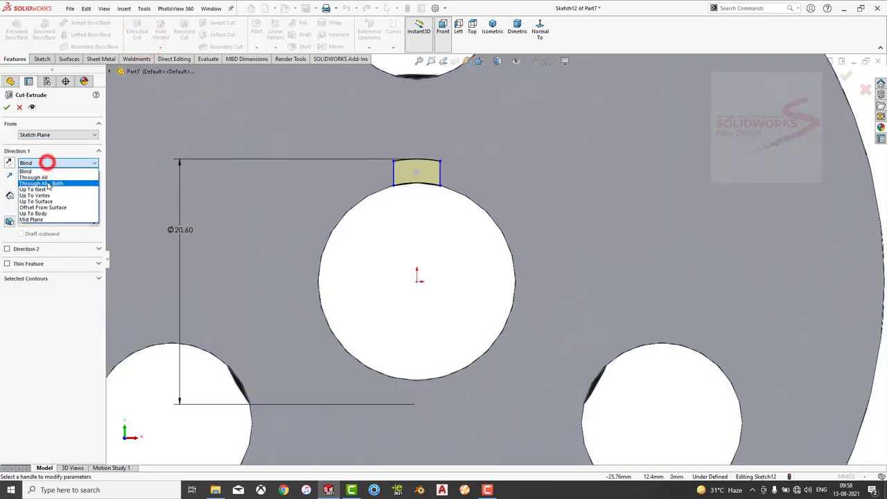
{"action": "left_click", "coordinate": [43, 180]}
{"action": "left_click", "coordinate": [7, 107]}
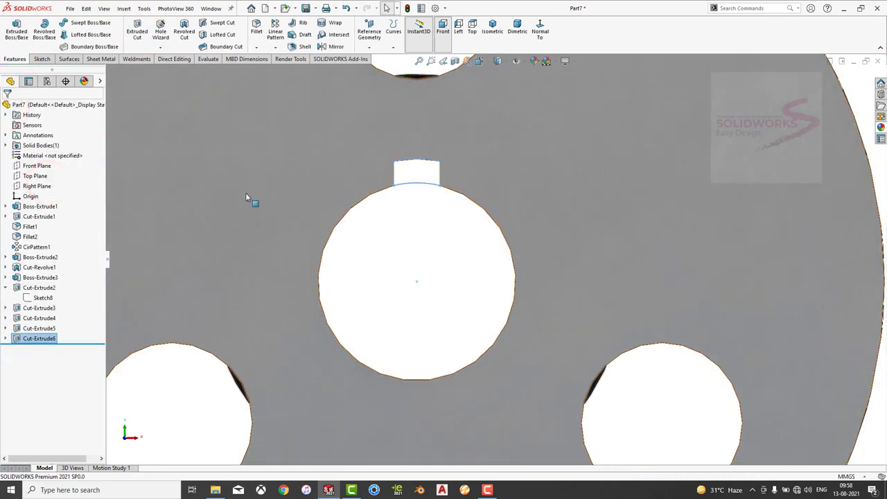
Circular-pattern the keyway cut around the bore edge with 3 instances
{"action": "left_click", "coordinate": [276, 47]}
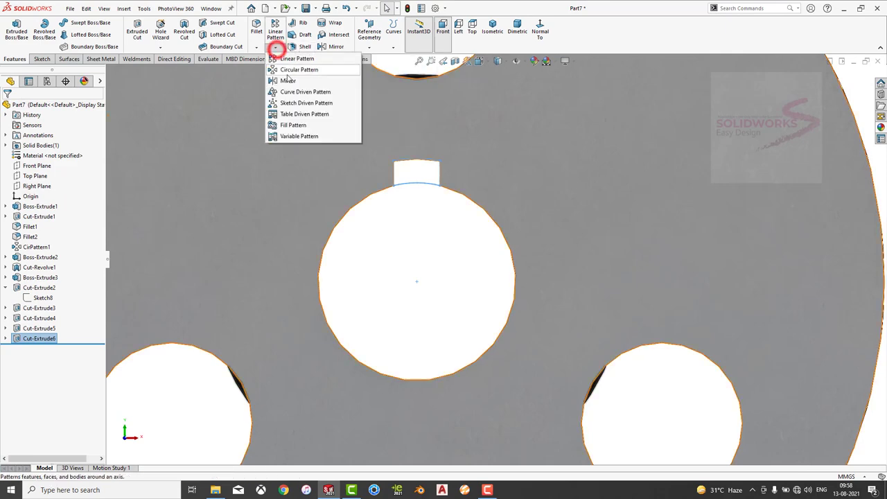
{"action": "left_click", "coordinate": [286, 71]}
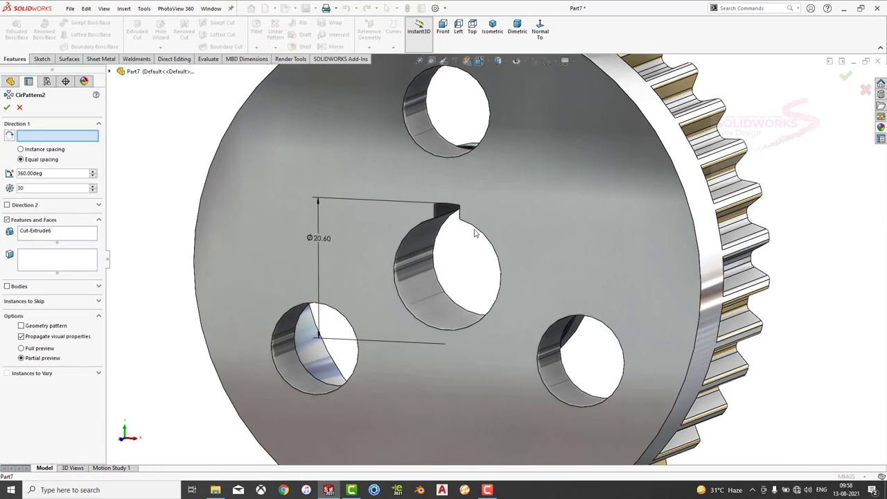
{"action": "left_click", "coordinate": [478, 231]}
{"action": "left_click", "coordinate": [41, 188]}
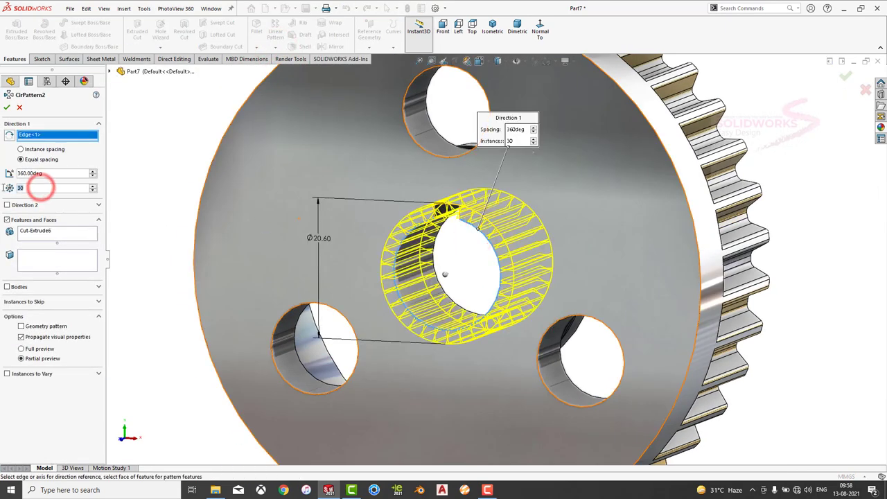
{"action": "type", "text": "3"}
{"action": "key", "text": "Return"}
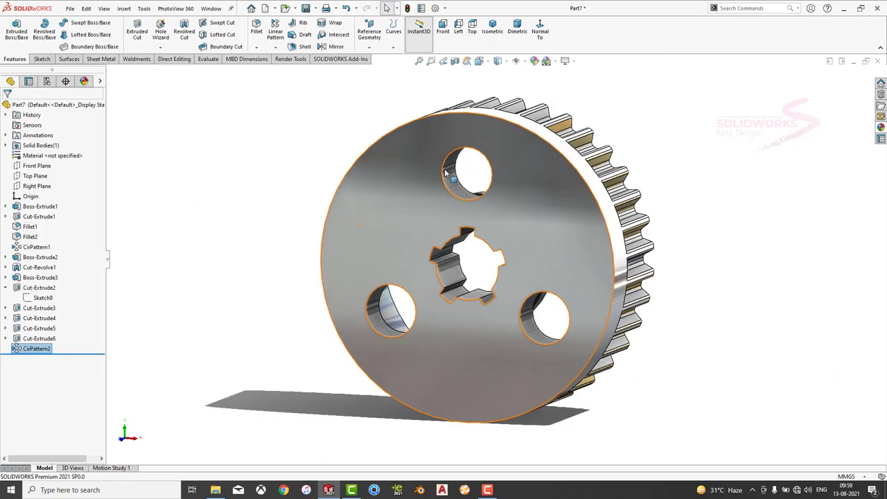
{"action": "left_click", "coordinate": [492, 30]}
{"action": "left_click", "coordinate": [682, 241]}
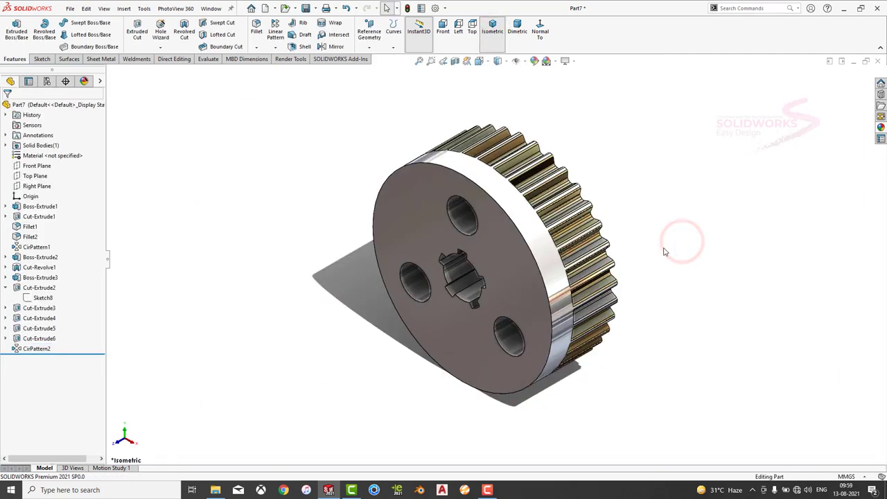
Save the gear as part file '6'
{"action": "key", "text": "ctrl+s"}
{"action": "type", "text": "6"}
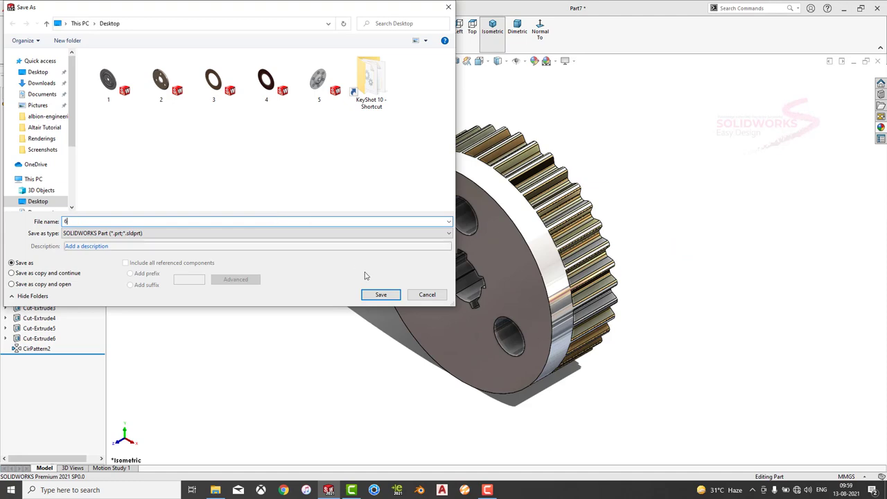
{"action": "left_click", "coordinate": [380, 294]}
{"action": "mouse_move", "coordinate": [377, 297]}
{"action": "middle_mouse_down"}
{"action": "mouse_move", "coordinate": [356, 371]}
{"action": "mouse_move", "coordinate": [454, 316]}
{"action": "middle_mouse_up"}
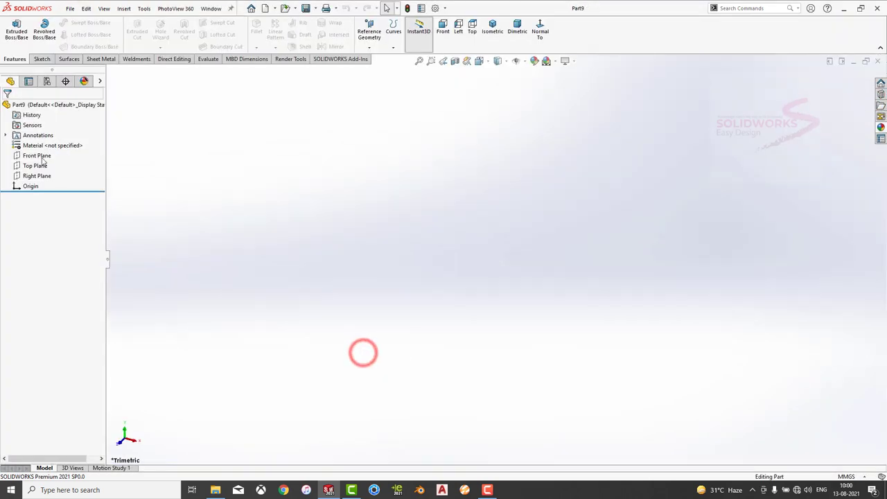
Start a sketch on the Top Plane and draw a circle centred on the origin
{"action": "left_click", "coordinate": [40, 168]}
{"action": "left_click", "coordinate": [40, 158]}
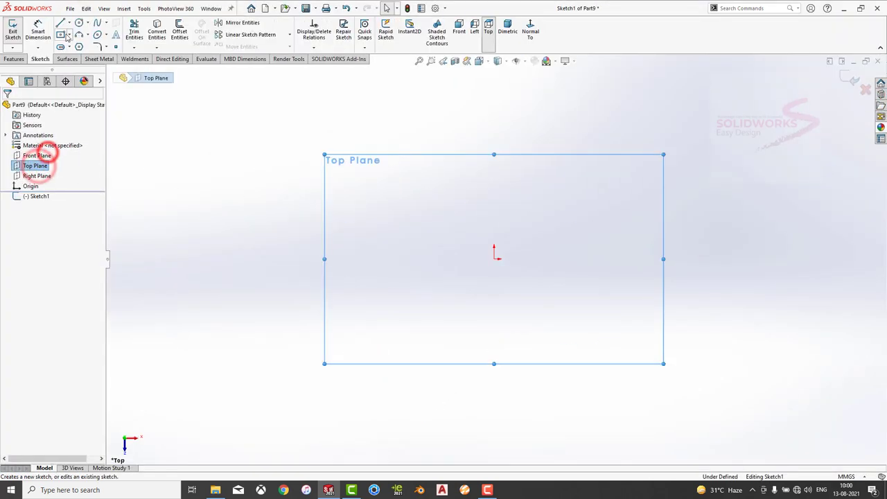
{"action": "left_click", "coordinate": [79, 23]}
{"action": "left_click", "coordinate": [495, 258]}
{"action": "left_click", "coordinate": [494, 200]}
{"action": "key", "text": "Escape"}
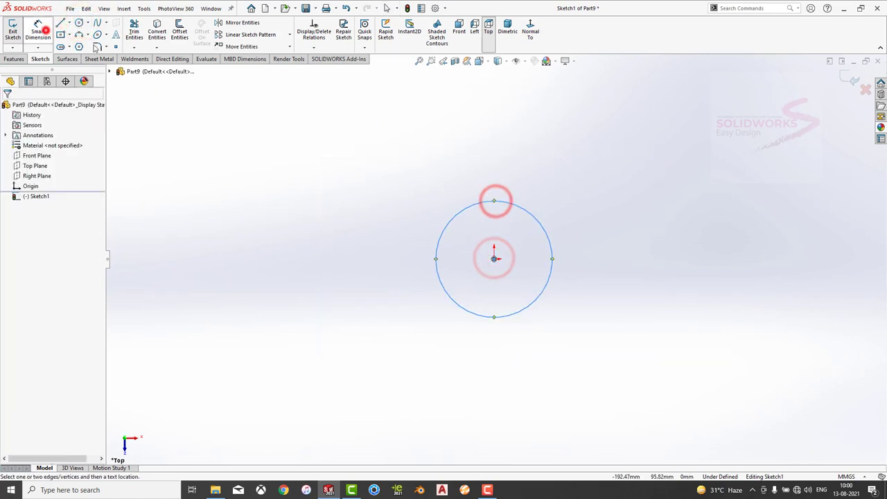
Dimension the circle to a 15.7 mm diameter and exit the sketch
{"action": "left_click", "coordinate": [38, 31]}
{"action": "left_click", "coordinate": [461, 209]}
{"action": "left_click", "coordinate": [360, 285]}
{"action": "type", "text": "1"}
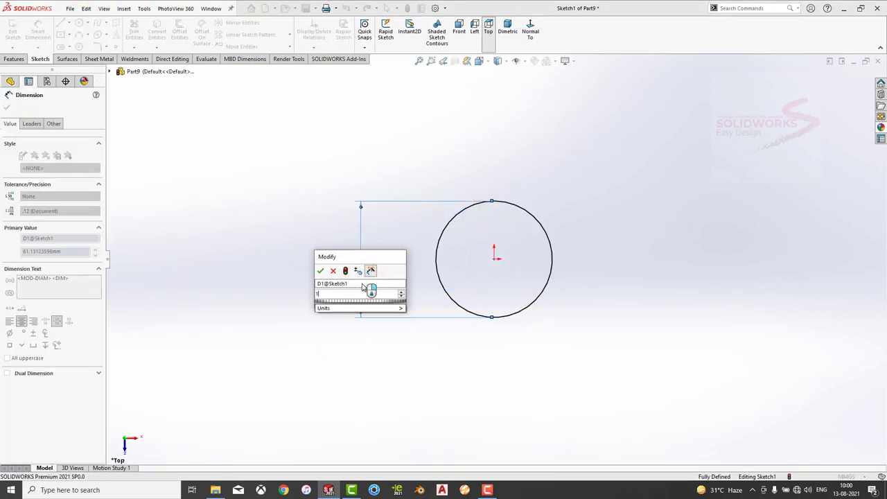
{"action": "type", "text": "5.7"}
{"action": "key", "text": "Return"}
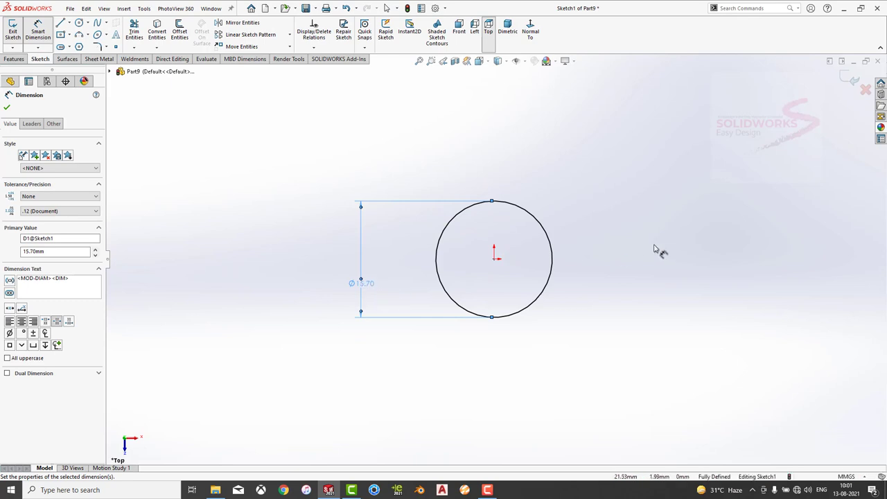
{"action": "left_click", "coordinate": [653, 250]}
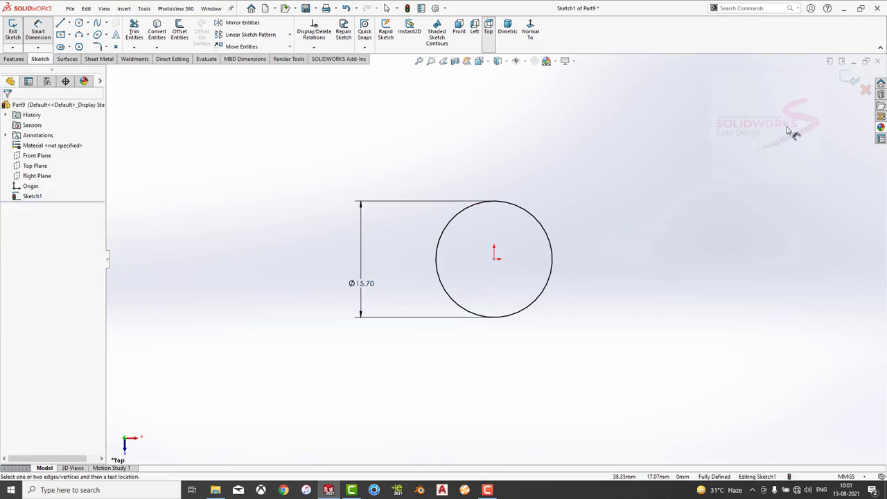
{"action": "left_click", "coordinate": [849, 80]}
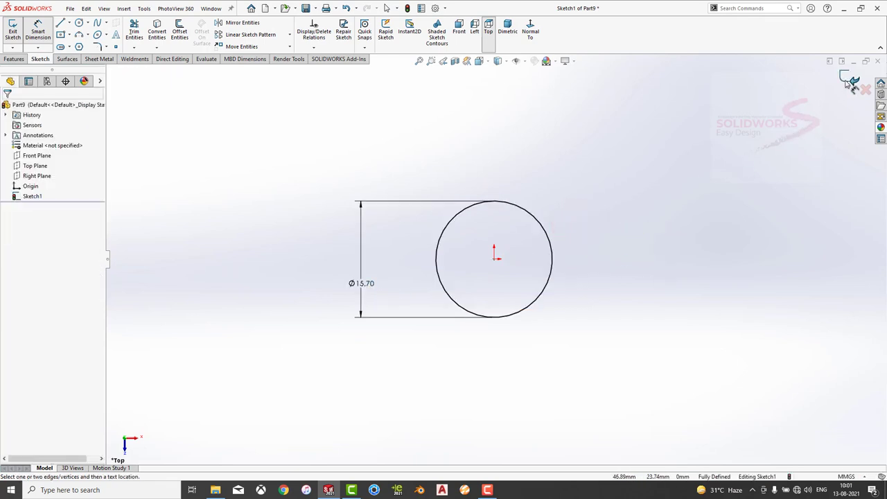
{"action": "left_click", "coordinate": [520, 30]}
Preview a helix on the Ø15.7 mm circle with 15 mm pitch and 1 revolution
{"action": "left_click", "coordinate": [568, 150]}
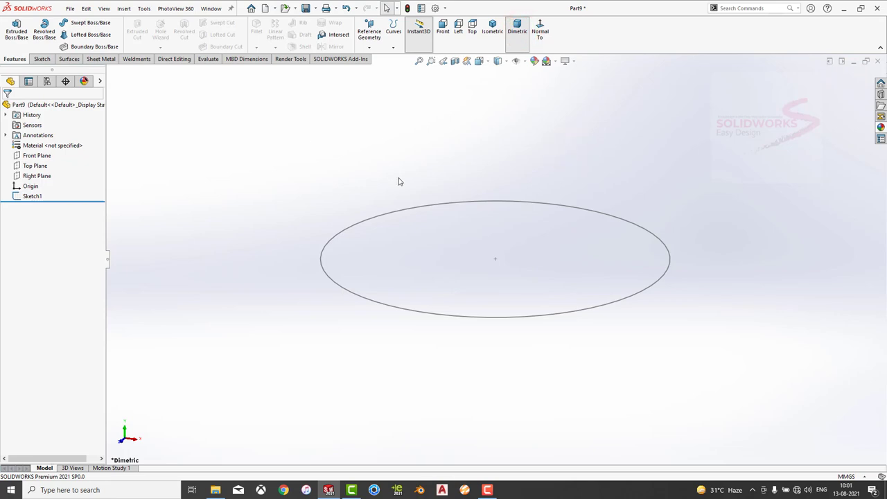
{"action": "left_click", "coordinate": [370, 47]}
{"action": "left_click", "coordinate": [392, 34]}
{"action": "left_click", "coordinate": [393, 38]}
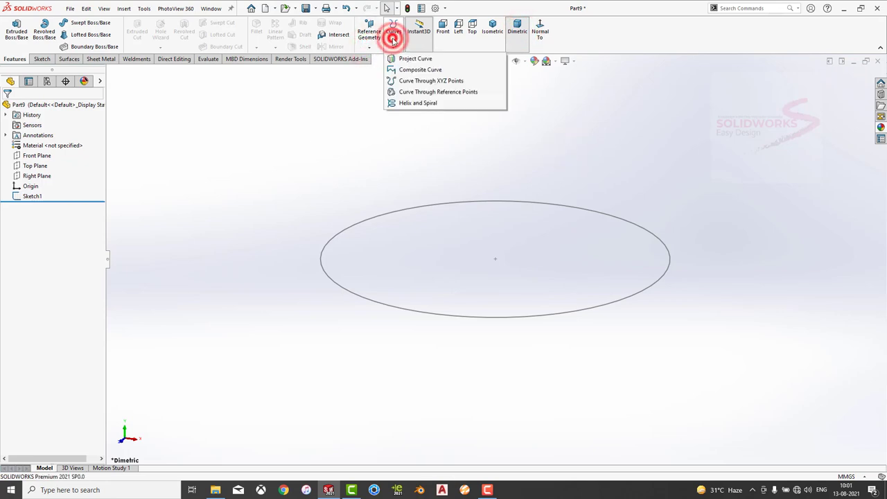
{"action": "left_click", "coordinate": [418, 102]}
{"action": "left_click", "coordinate": [402, 212]}
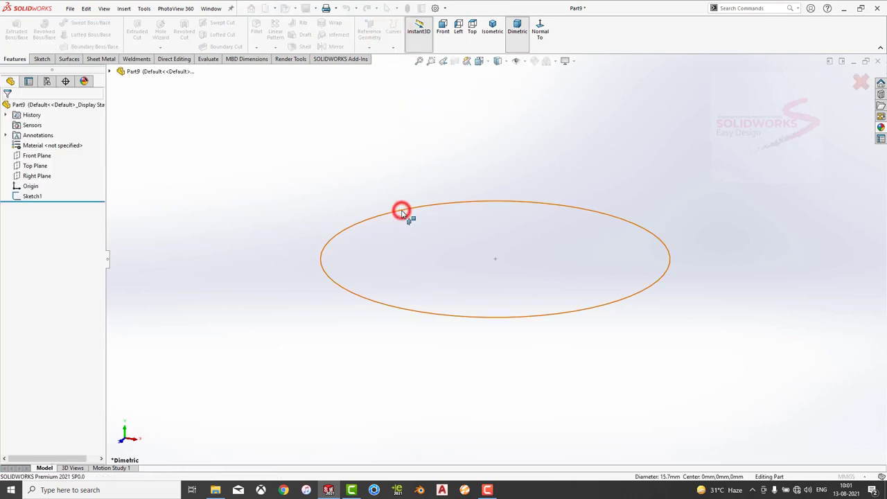
{"action": "scroll", "coordinate": [528, 194], "scroll_direction": "up", "scroll_amount": 1}
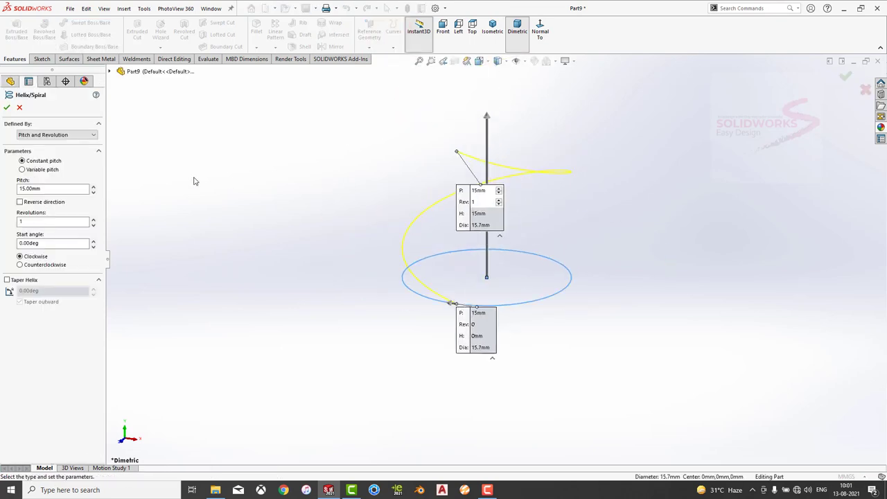
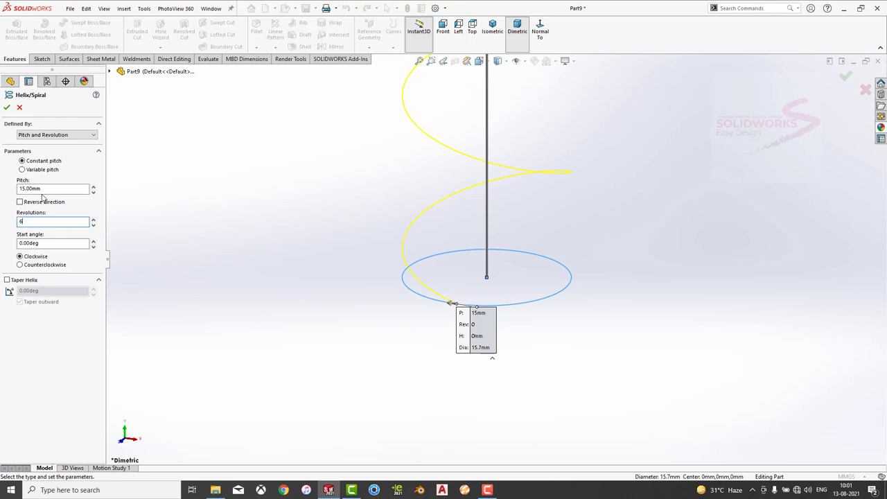
Define the helix by height and revolution: 22 mm tall with 6 revolutions, and accept it
{"action": "left_click", "coordinate": [50, 139]}
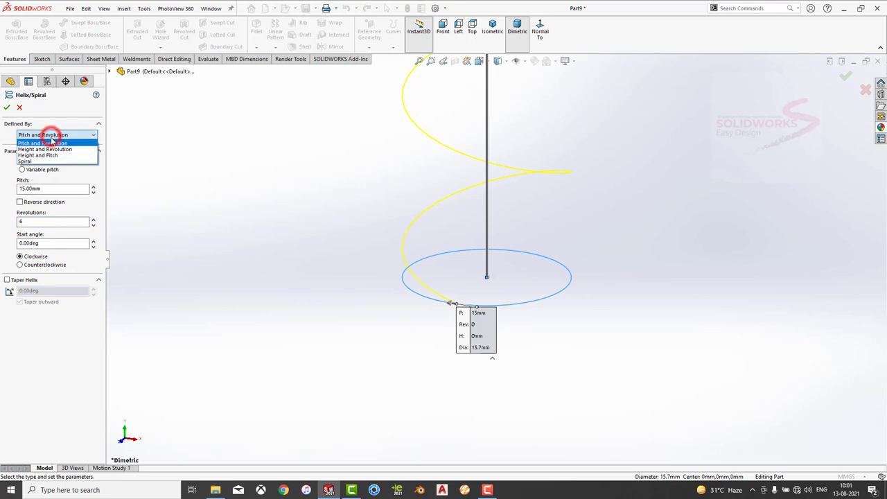
{"action": "left_click", "coordinate": [68, 148]}
{"action": "left_click_drag", "start_coordinate": [46, 189], "coordinate": [1, 189]}
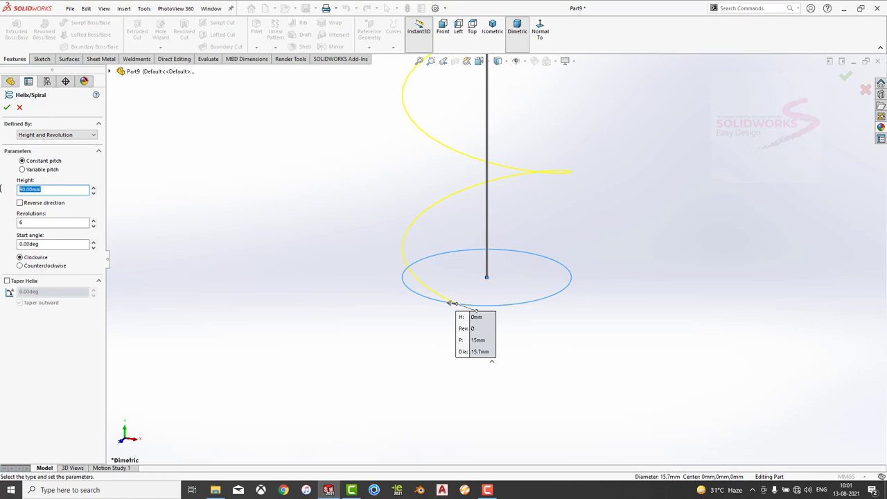
{"action": "type", "text": "22"}
{"action": "key", "text": "Return"}
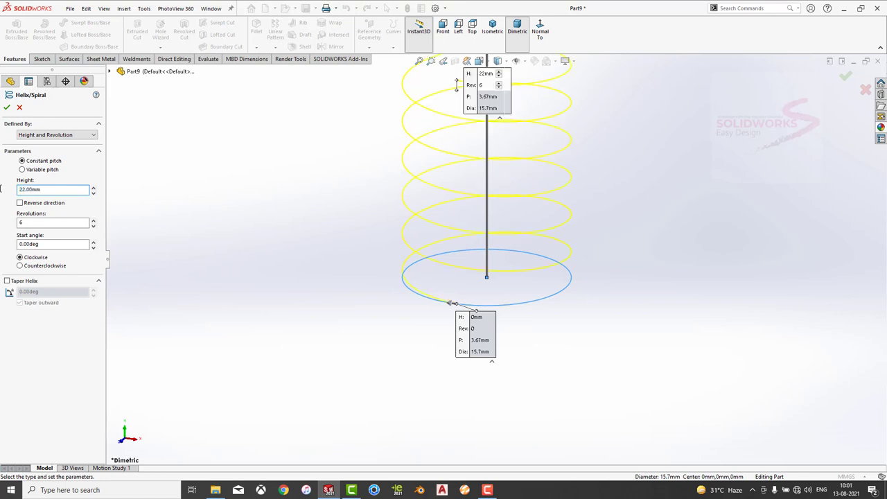
{"action": "scroll", "coordinate": [358, 259], "scroll_direction": "up", "scroll_amount": 2}
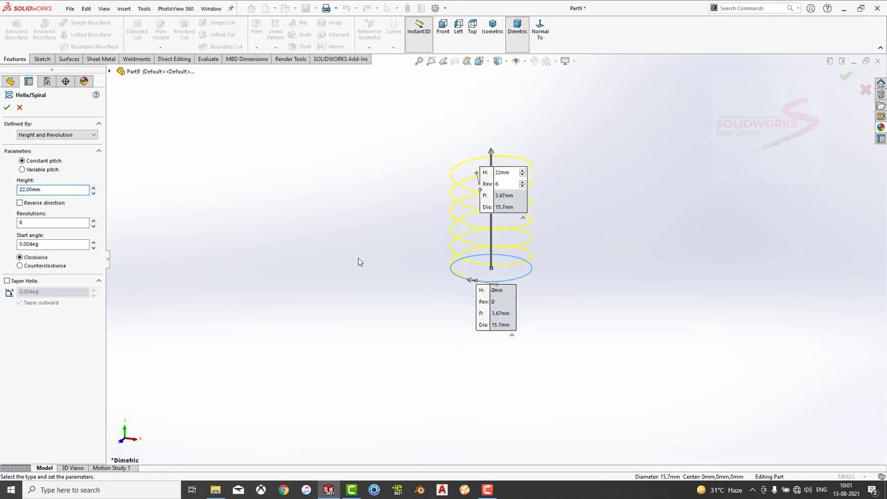
{"action": "left_click", "coordinate": [7, 108]}
Sweep a 3 mm circular profile along Helix/Spiral1 to form the solid spring
{"action": "left_click", "coordinate": [297, 218]}
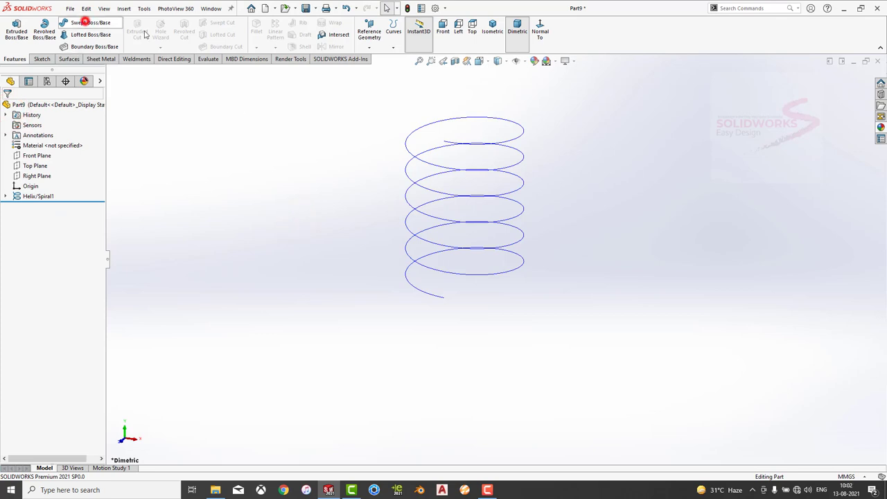
{"action": "type", "text": "2"}
{"action": "key", "text": "Return"}
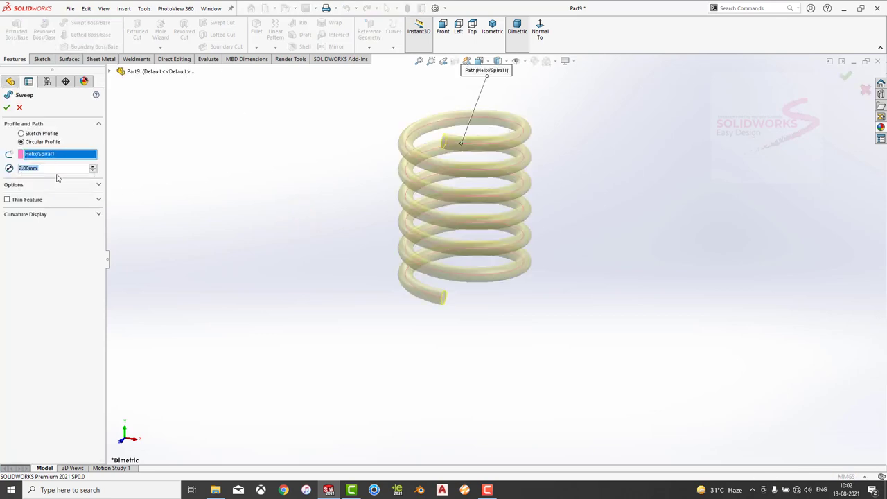
{"action": "type", "text": "3"}
{"action": "key", "text": "Return"}
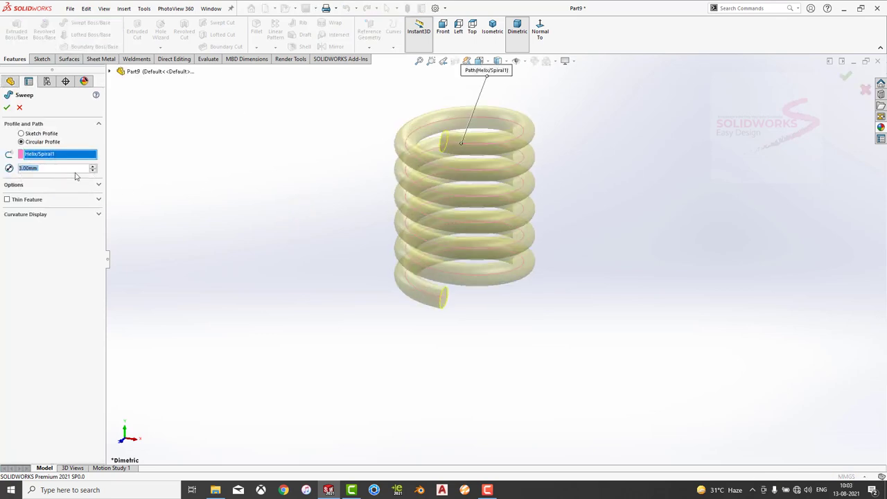
{"action": "left_click", "coordinate": [7, 108]}
{"action": "left_click", "coordinate": [209, 165]}
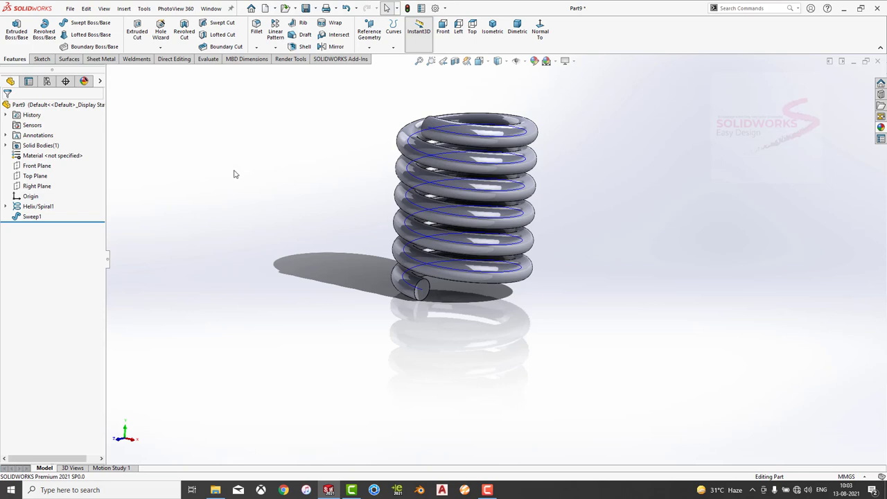
Sketch a corner rectangle on the Front Plane over the spring's bottom end
{"action": "left_click", "coordinate": [37, 166]}
{"action": "left_click", "coordinate": [54, 147]}
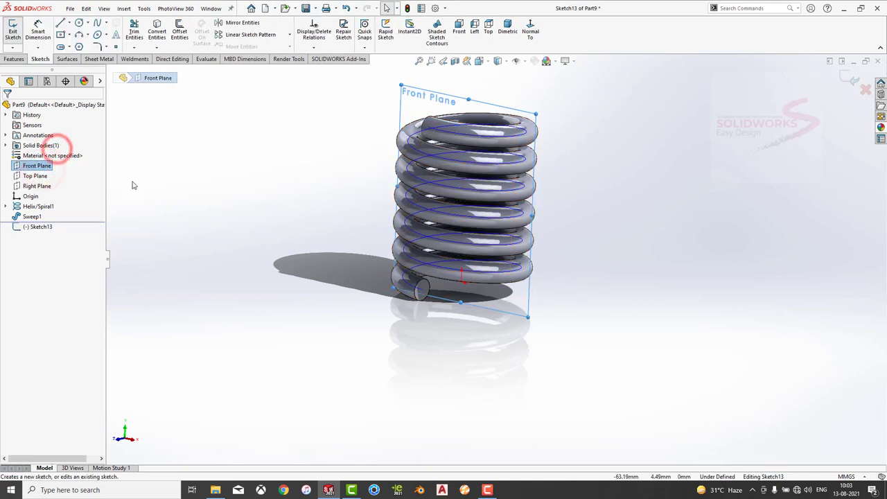
{"action": "left_click", "coordinate": [161, 182]}
{"action": "left_click", "coordinate": [530, 31]}
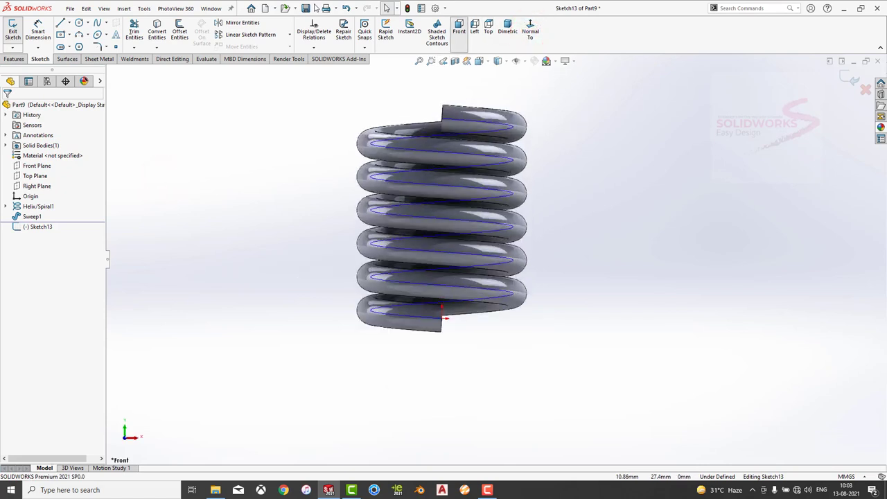
{"action": "left_click", "coordinate": [70, 23]}
{"action": "left_click", "coordinate": [61, 23]}
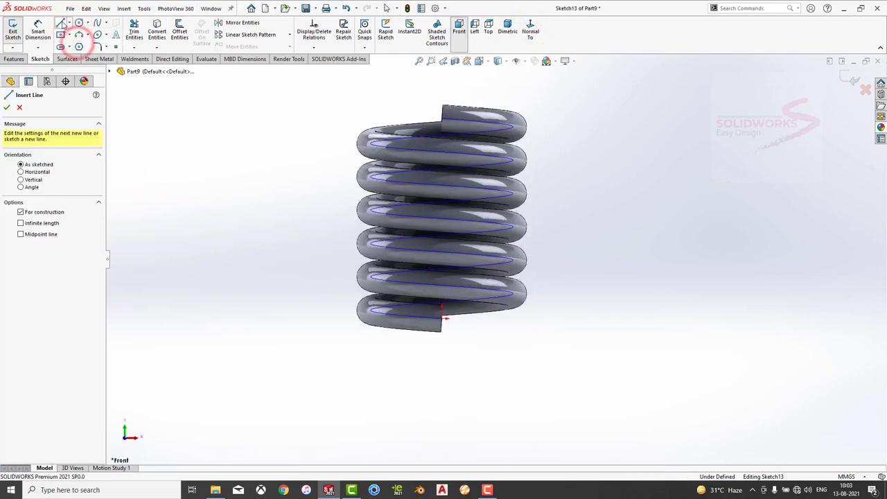
{"action": "left_click", "coordinate": [68, 34]}
{"action": "left_click", "coordinate": [77, 44]}
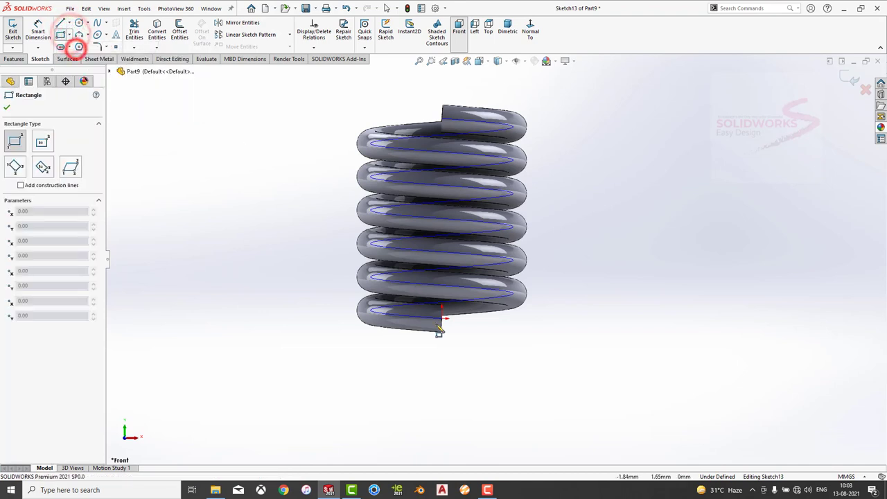
{"action": "left_click", "coordinate": [295, 372]}
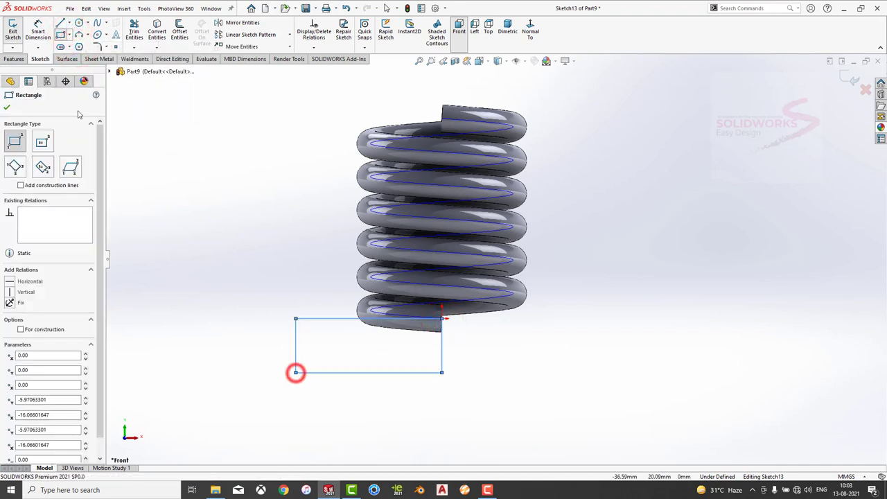
Cut the bottom rectangle Through All in both directions to flatten the bottom end
{"action": "left_click", "coordinate": [14, 59]}
{"action": "left_click", "coordinate": [17, 33]}
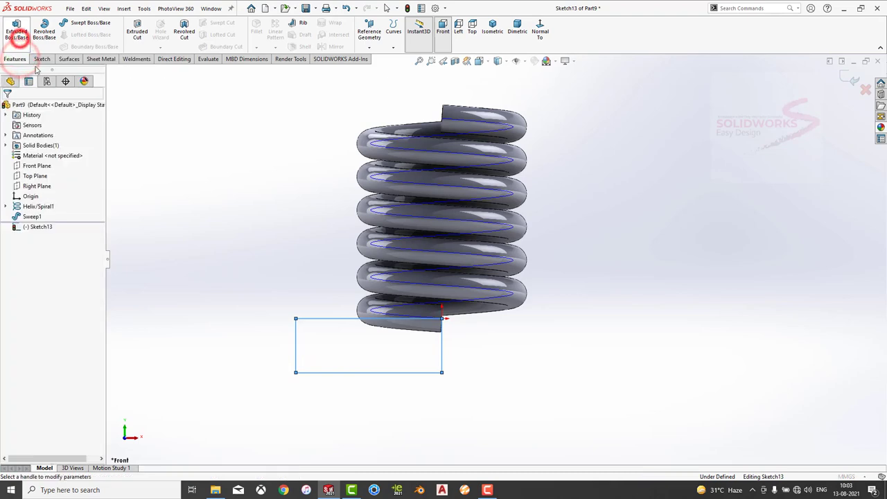
{"action": "left_click", "coordinate": [140, 41]}
{"action": "left_click", "coordinate": [28, 161]}
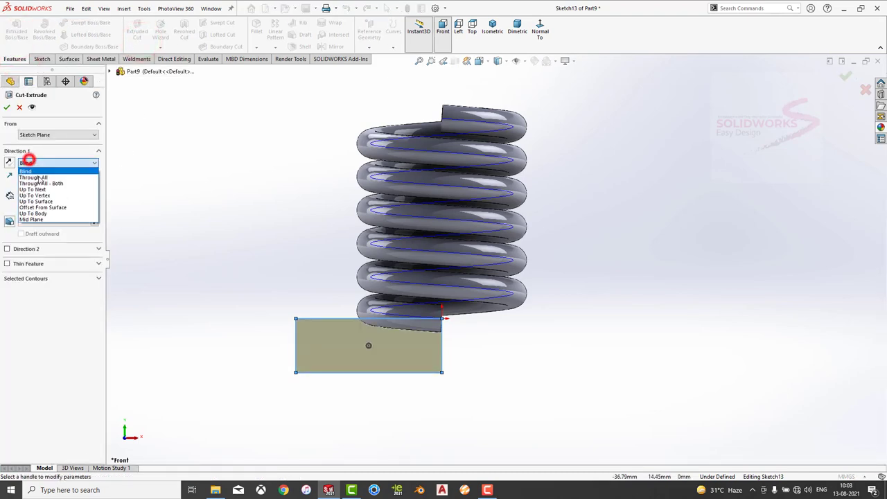
{"action": "left_click", "coordinate": [39, 181]}
{"action": "left_click", "coordinate": [5, 107]}
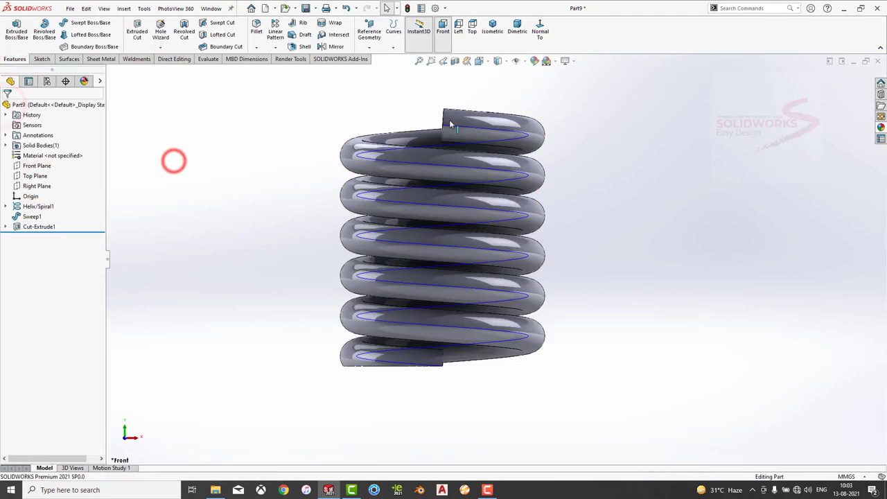
{"action": "scroll", "coordinate": [174, 160], "scroll_direction": "down", "scroll_amount": 3}
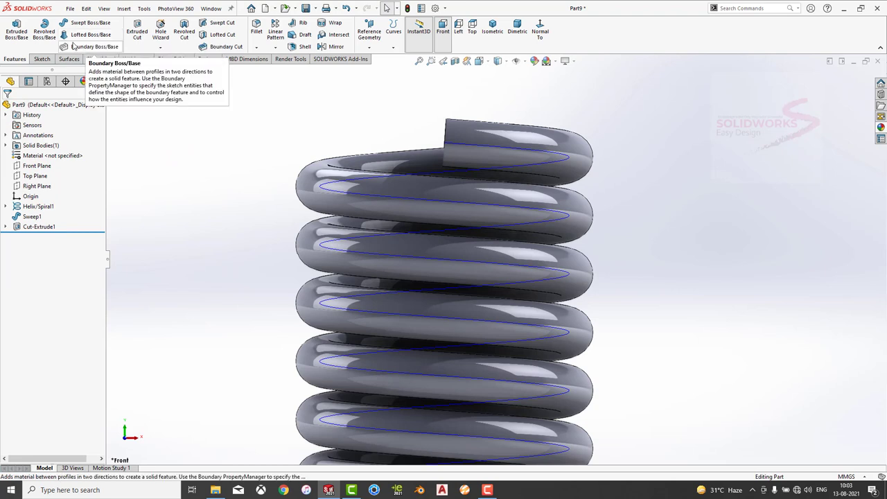
Sketch another rectangle on the Front Plane over the spring's top coil end
{"action": "left_click", "coordinate": [39, 167]}
{"action": "left_click", "coordinate": [39, 158]}
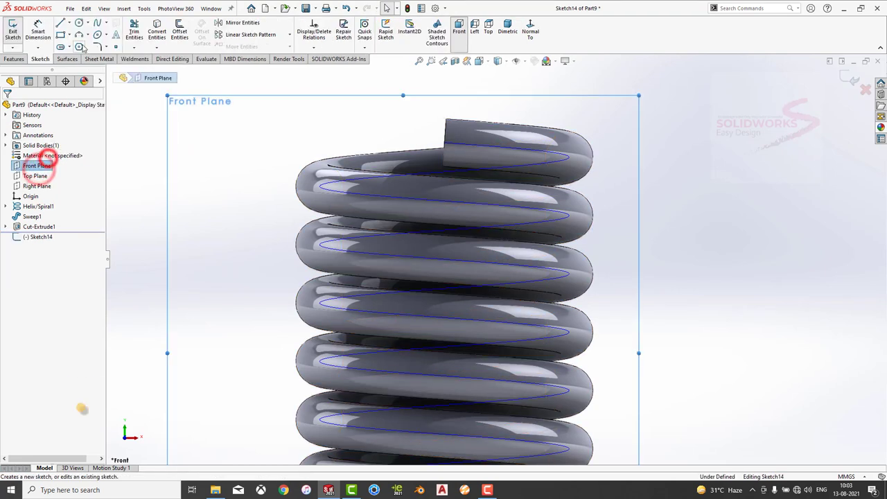
{"action": "left_click", "coordinate": [61, 35]}
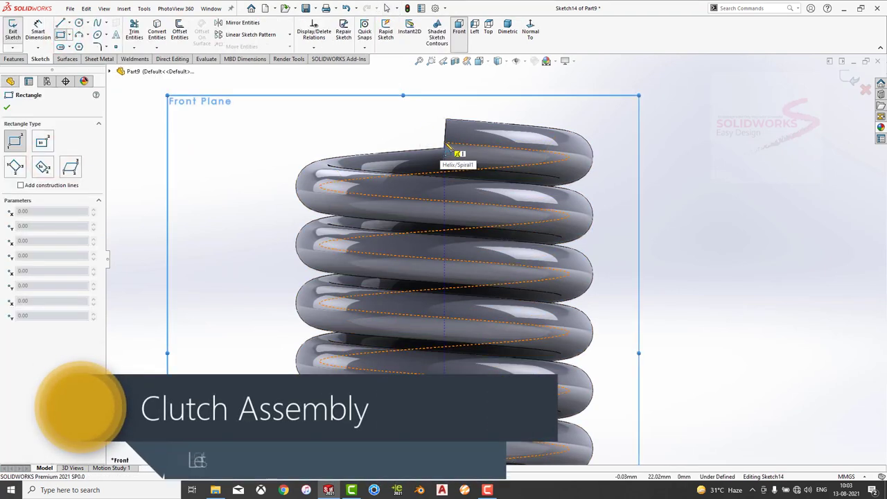
{"action": "left_click", "coordinate": [444, 142]}
{"action": "left_click", "coordinate": [711, 98]}
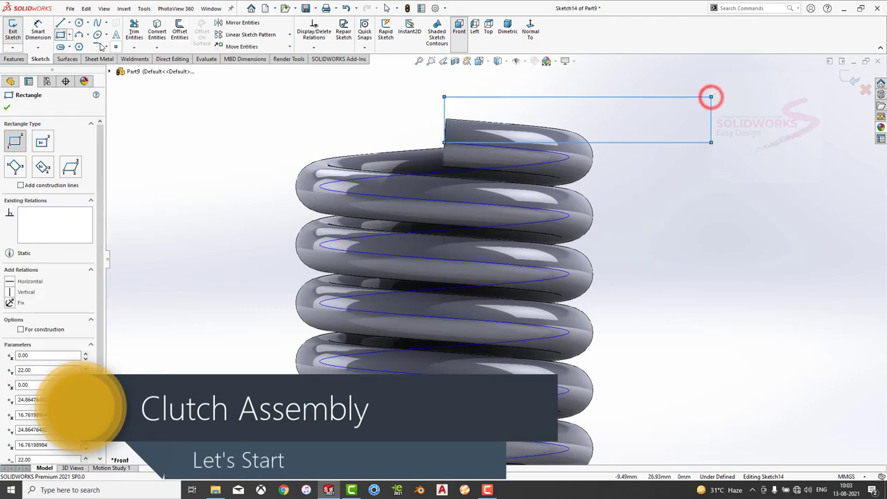
Cut the top rectangle Through All in both directions to flatten the top end
{"action": "left_click", "coordinate": [15, 59]}
{"action": "left_click", "coordinate": [137, 40]}
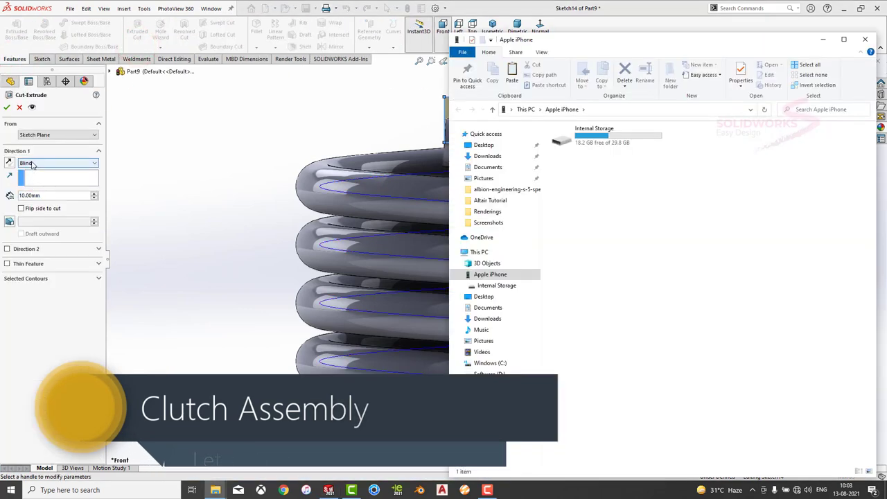
{"action": "left_click", "coordinate": [34, 162]}
{"action": "left_click", "coordinate": [40, 182]}
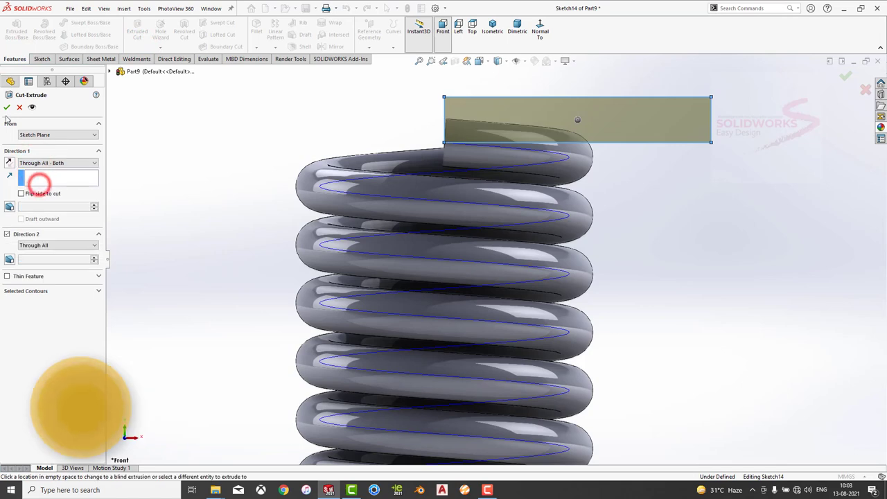
{"action": "right_click", "coordinate": [187, 131]}
Apply a shiny metal appearance to the spring from the appearance library
{"action": "mouse_move", "coordinate": [430, 221]}
{"action": "middle_mouse_down"}
{"action": "mouse_move", "coordinate": [315, 336]}
{"action": "mouse_move", "coordinate": [262, 311]}
{"action": "mouse_move", "coordinate": [714, 127]}
{"action": "middle_mouse_up"}
{"action": "left_click", "coordinate": [881, 127]}
{"action": "double_click", "coordinate": [781, 258]}
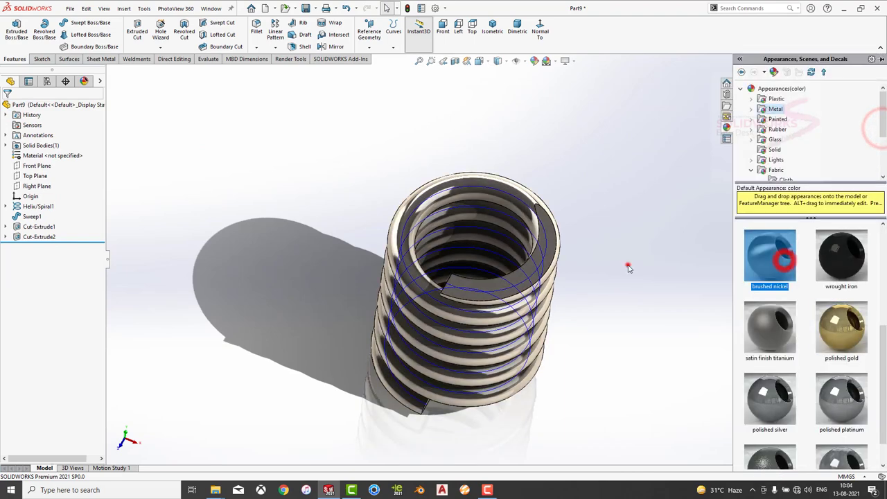
{"action": "mouse_move", "coordinate": [628, 266]}
{"action": "middle_mouse_down"}
{"action": "mouse_move", "coordinate": [409, 165]}
{"action": "mouse_move", "coordinate": [492, 113]}
{"action": "middle_mouse_up"}
Switch the scene to Plain White and orbit the spring to a side view
{"action": "left_click", "coordinate": [546, 61]}
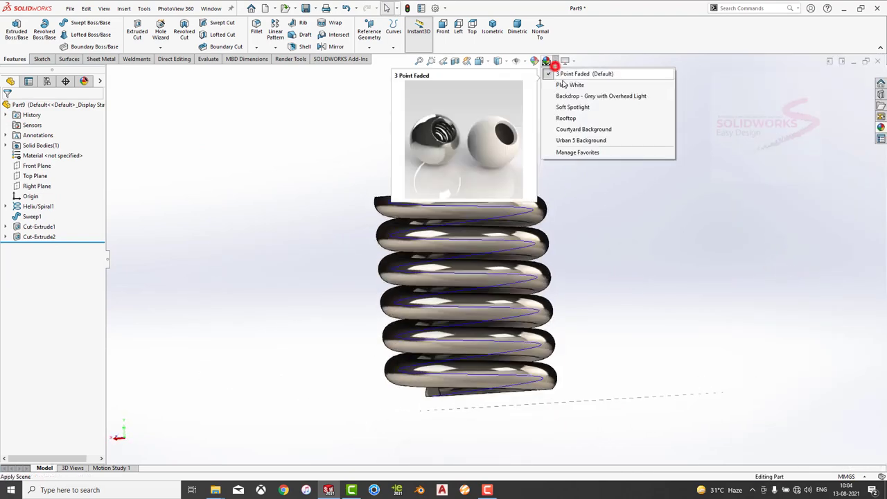
{"action": "left_click", "coordinate": [564, 83]}
{"action": "mouse_move", "coordinate": [582, 208]}
{"action": "middle_mouse_down"}
{"action": "mouse_move", "coordinate": [465, 302]}
{"action": "mouse_move", "coordinate": [459, 246]}
{"action": "middle_mouse_up"}
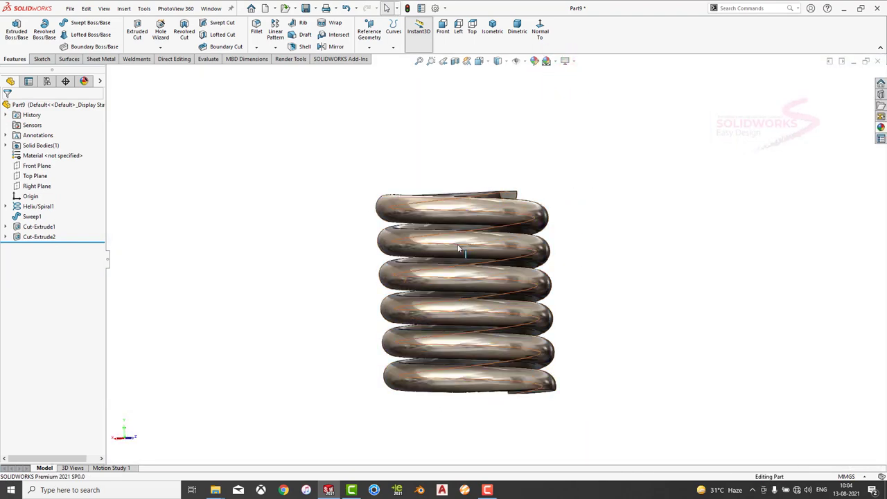
{"action": "left_click", "coordinate": [459, 243]}
{"action": "middle_click_drag", "start_coordinate": [537, 225], "coordinate": [519, 283]}
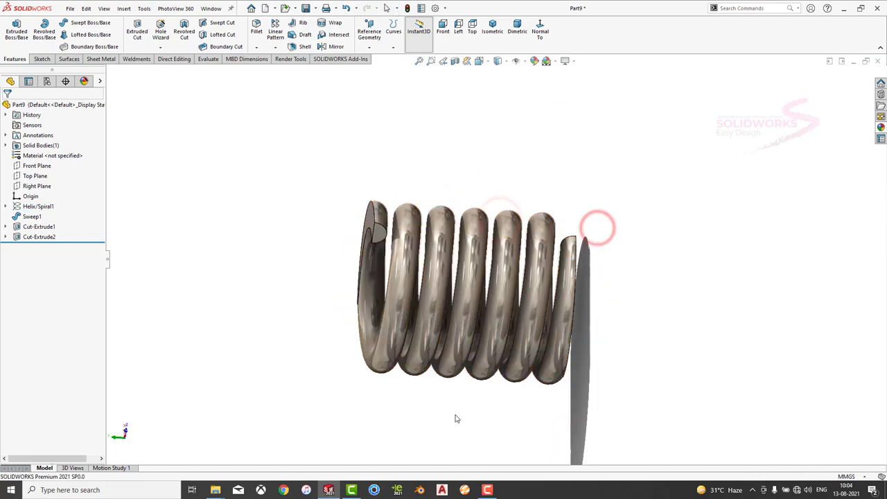
Save the spring part to the Desktop under the name '8'
{"action": "key", "text": "ctrl+s"}
{"action": "scroll", "coordinate": [40, 82], "scroll_direction": "up", "scroll_amount": 3}
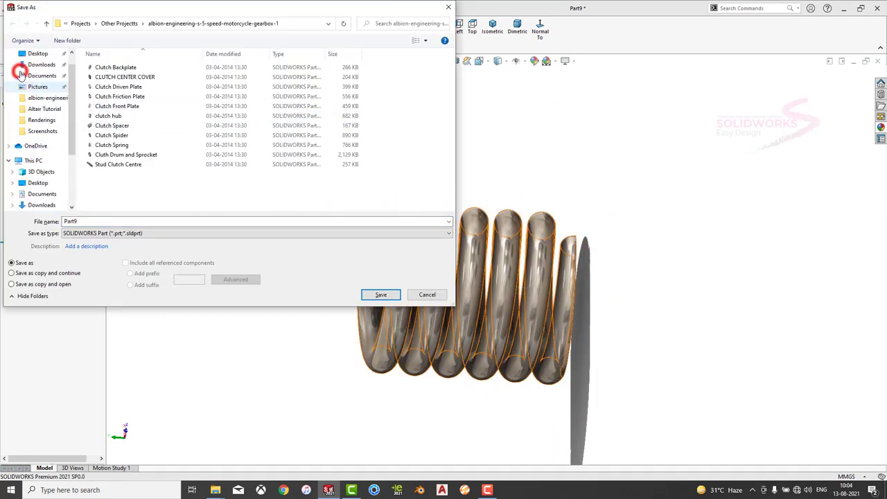
{"action": "left_click", "coordinate": [38, 72]}
{"action": "left_click", "coordinate": [186, 221]}
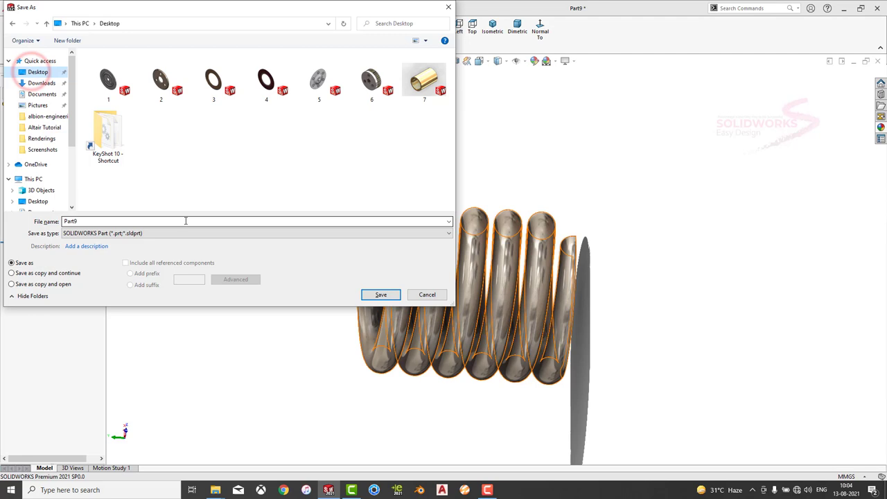
{"action": "double_click", "coordinate": [150, 220]}
{"action": "left_click", "coordinate": [379, 297]}
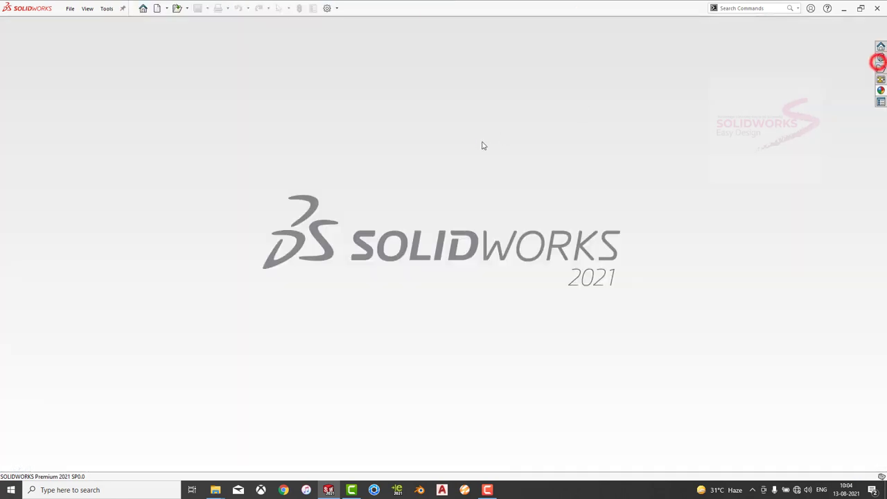
Create a new part and set its scene to Plain White
{"action": "left_click", "coordinate": [366, 357]}
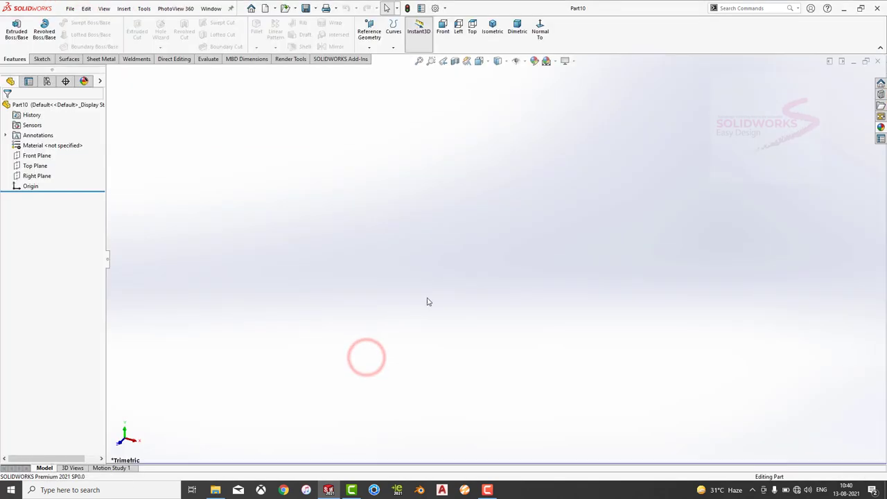
{"action": "left_click", "coordinate": [556, 61]}
{"action": "left_click", "coordinate": [572, 107]}
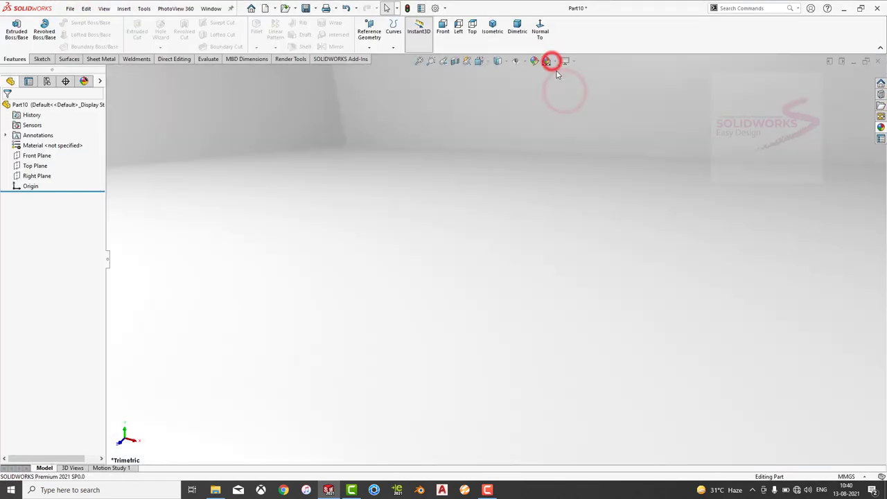
{"action": "left_click", "coordinate": [556, 61]}
{"action": "left_click", "coordinate": [561, 84]}
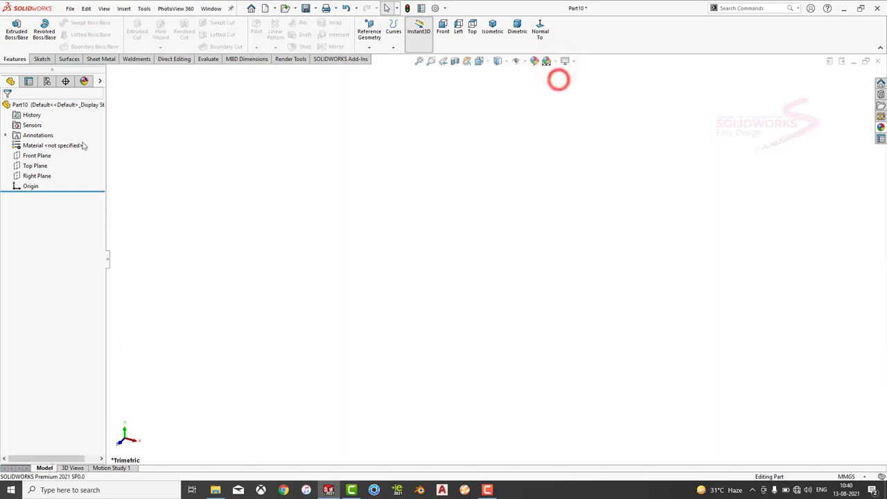
Sketch a circle centred at the origin on the Front Plane
{"action": "left_click", "coordinate": [42, 155]}
{"action": "left_click", "coordinate": [54, 146]}
{"action": "left_click", "coordinate": [196, 151]}
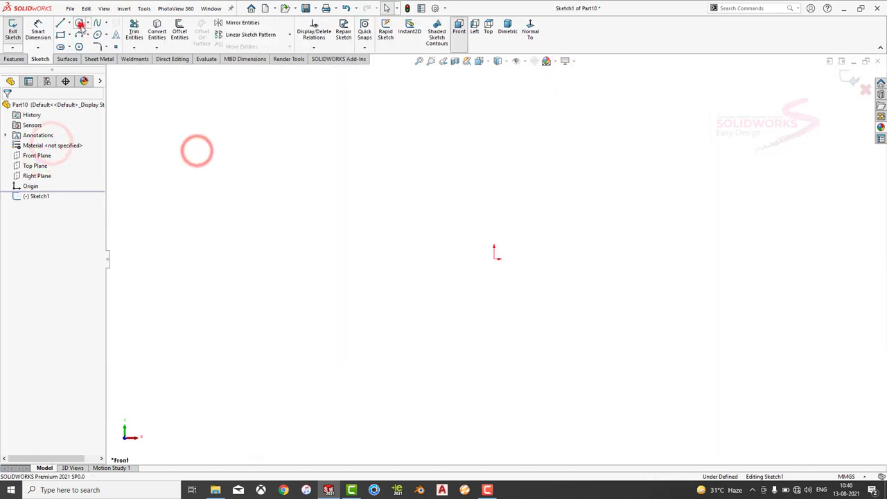
{"action": "left_click", "coordinate": [78, 23]}
{"action": "left_click", "coordinate": [494, 258]}
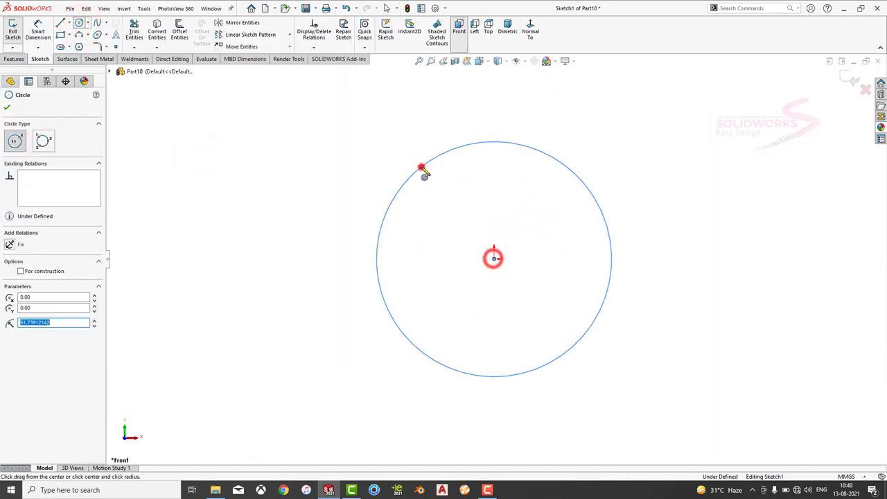
{"action": "left_click", "coordinate": [420, 166]}
{"action": "key", "text": "Escape"}
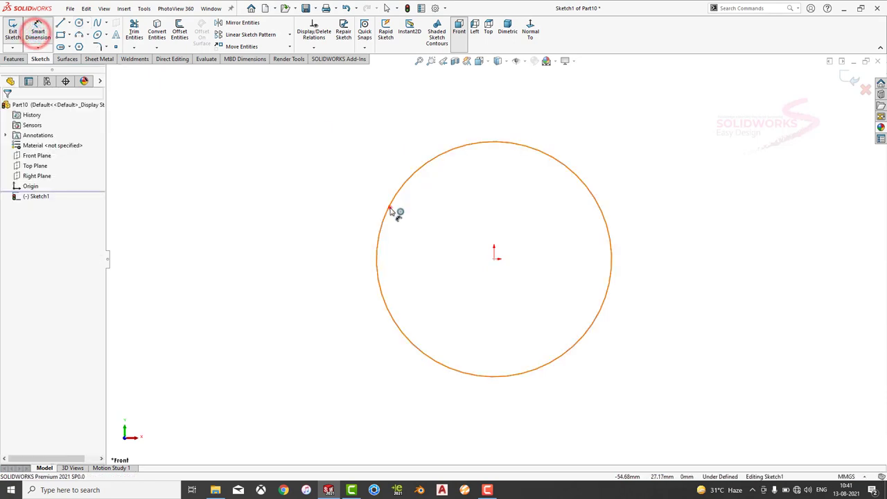
Dimension the circle's diameter to 169.5 mm
{"action": "left_click", "coordinate": [390, 206]}
{"action": "left_click", "coordinate": [356, 236]}
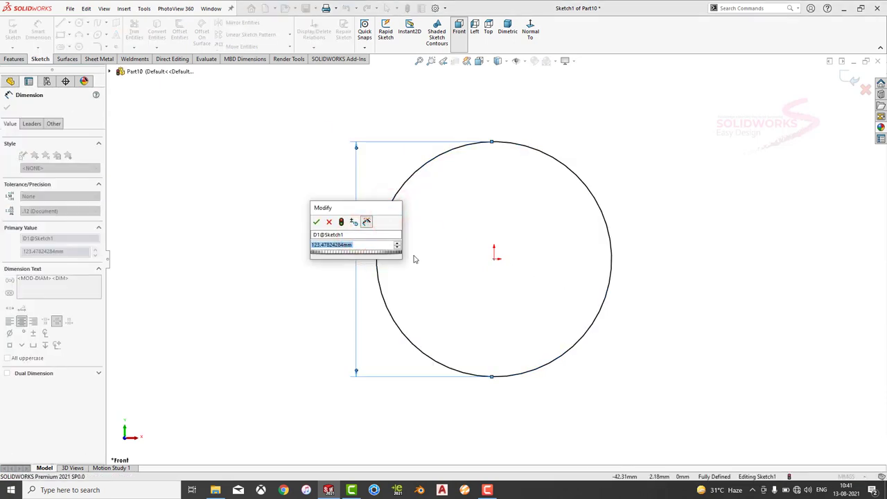
{"action": "type", "text": "169"}
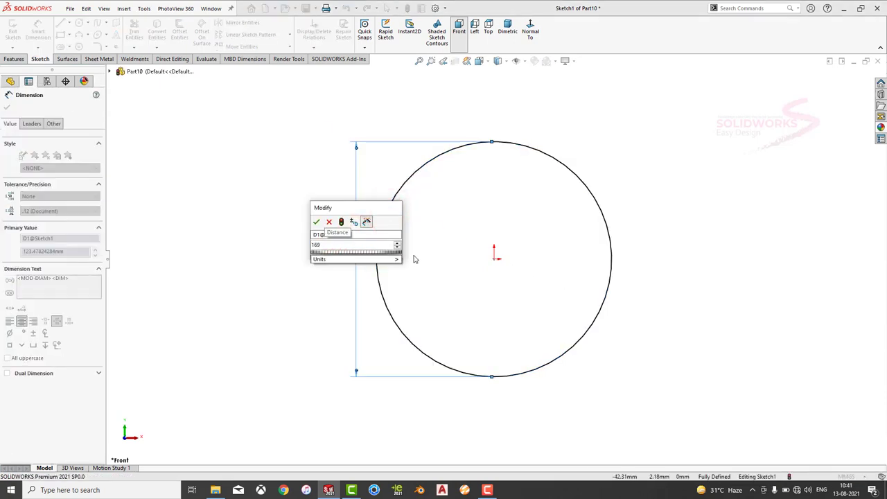
{"action": "type", "text": ".529"}
{"action": "key", "text": "Return"}
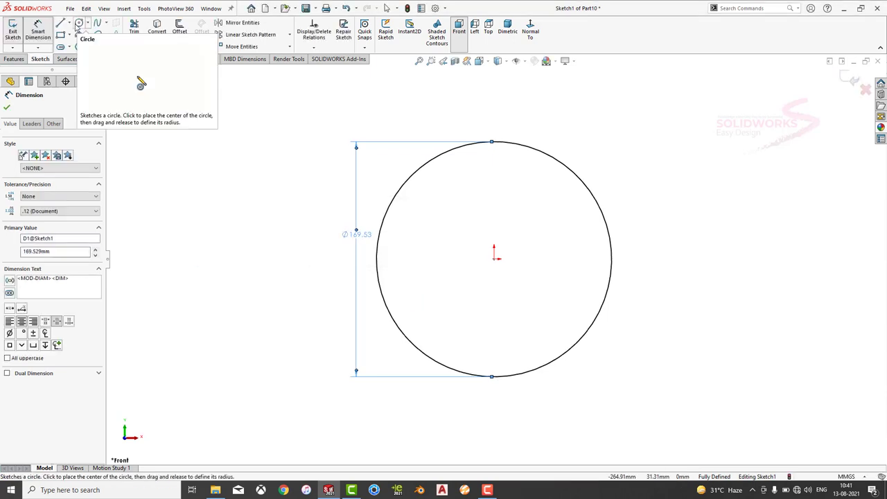
Extrude the circle into a disc as Boss-Extrude1
{"action": "left_click", "coordinate": [15, 59]}
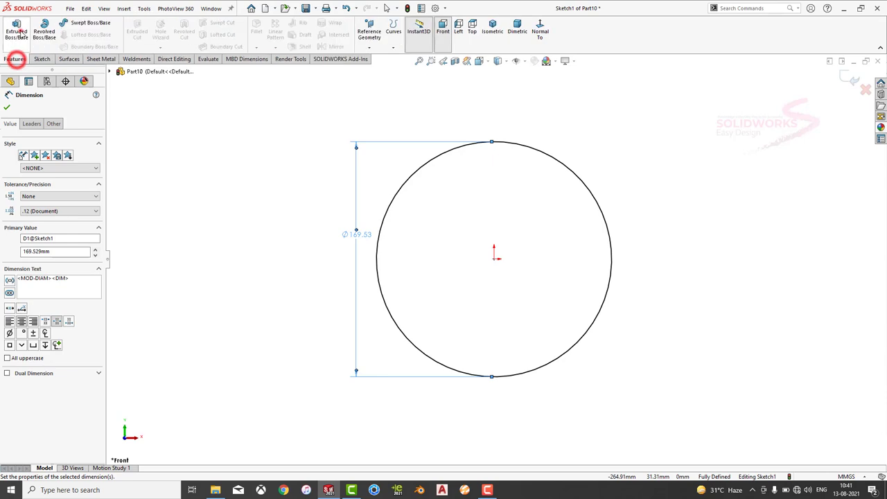
{"action": "left_click", "coordinate": [16, 31]}
{"action": "middle_click_drag", "start_coordinate": [371, 220], "coordinate": [367, 217]}
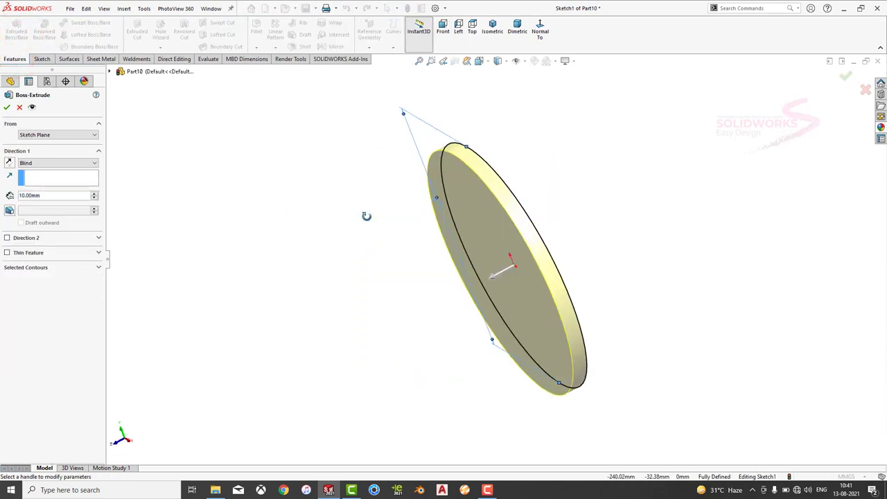
{"action": "key", "text": "Return"}
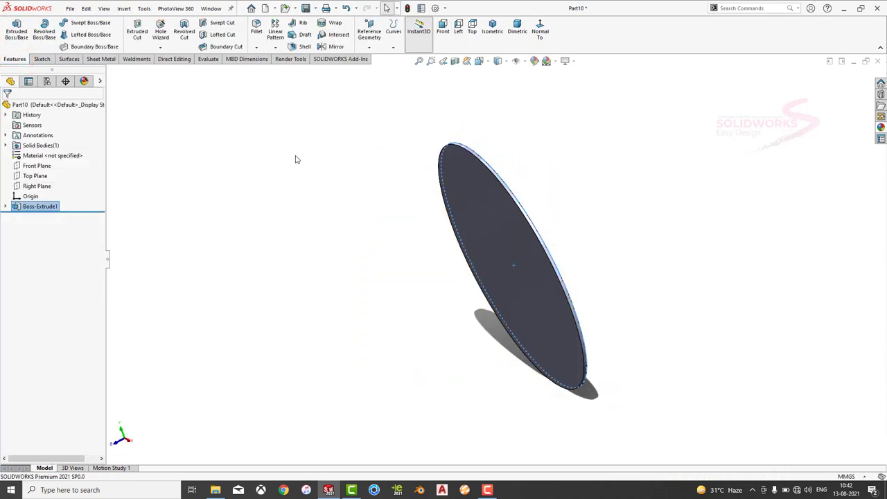
{"action": "left_click", "coordinate": [602, 198]}
Give the disc a metal finish, replacing brushed nickel with shiny galvanized
{"action": "left_click", "coordinate": [881, 127]}
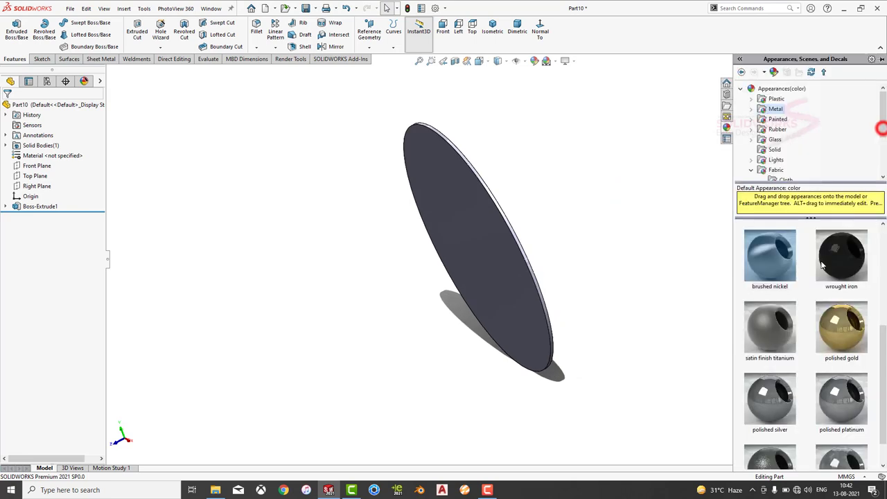
{"action": "double_click", "coordinate": [767, 246]}
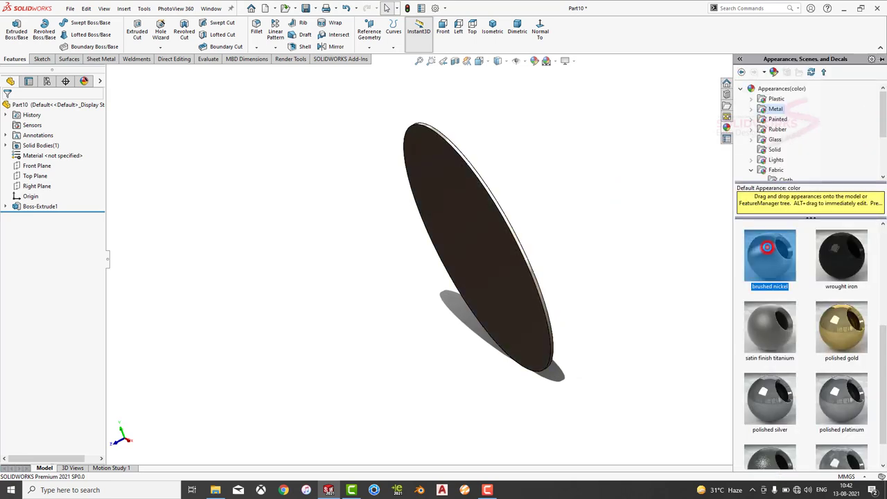
{"action": "left_click", "coordinate": [632, 240]}
{"action": "scroll", "coordinate": [832, 347], "scroll_direction": "down", "scroll_amount": 1}
{"action": "left_click", "coordinate": [827, 418]}
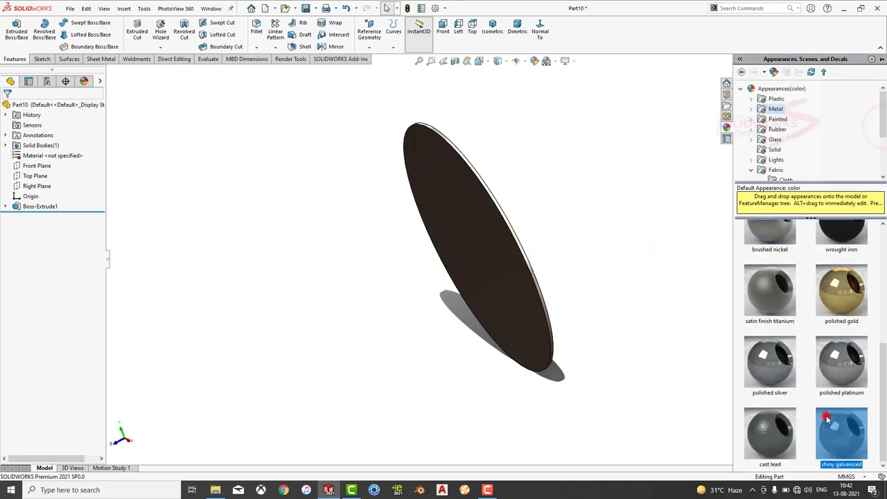
{"action": "left_click", "coordinate": [649, 301]}
{"action": "mouse_move", "coordinate": [556, 271]}
{"action": "middle_mouse_down"}
{"action": "mouse_move", "coordinate": [600, 188]}
{"action": "mouse_move", "coordinate": [483, 203]}
{"action": "mouse_move", "coordinate": [529, 226]}
{"action": "mouse_move", "coordinate": [235, 207]}
{"action": "middle_mouse_up"}
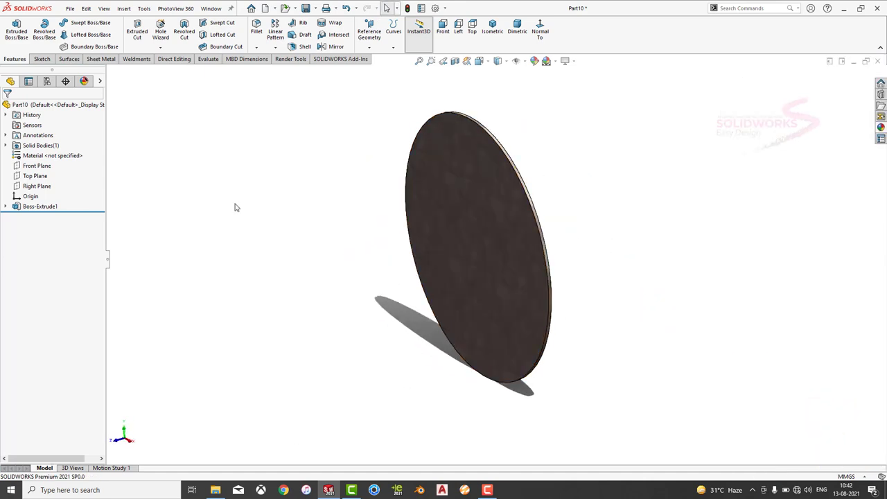
Change Boss-Extrude1's depth to 3.6 mm
{"action": "left_click", "coordinate": [34, 207]}
{"action": "left_click", "coordinate": [46, 177]}
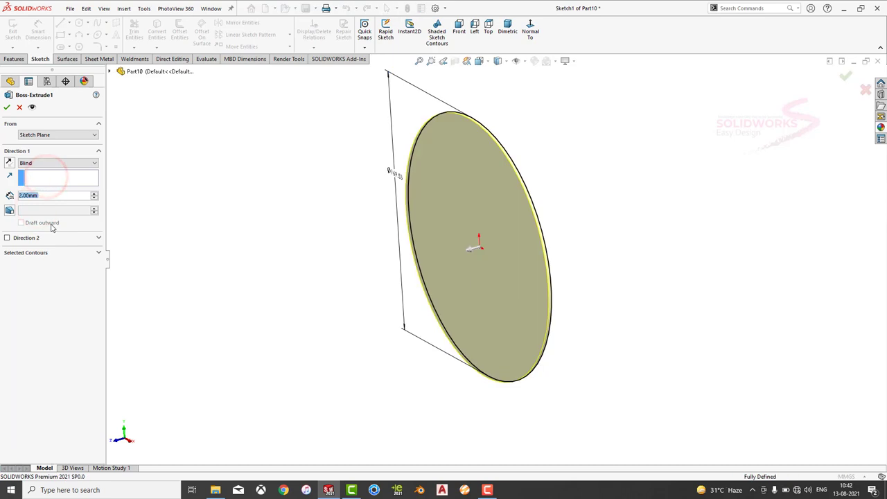
{"action": "type", "text": "3.6"}
{"action": "key", "text": "Return"}
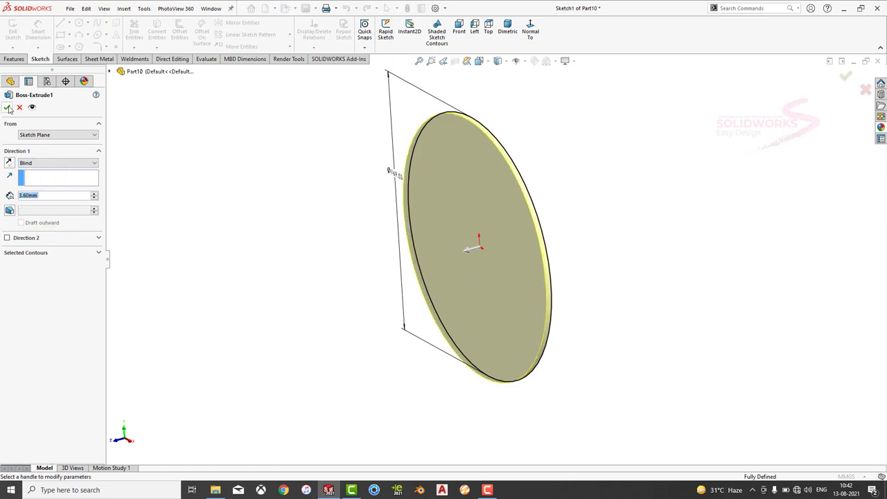
{"action": "left_click", "coordinate": [6, 108]}
{"action": "middle_click_drag", "start_coordinate": [283, 194], "coordinate": [390, 196]}
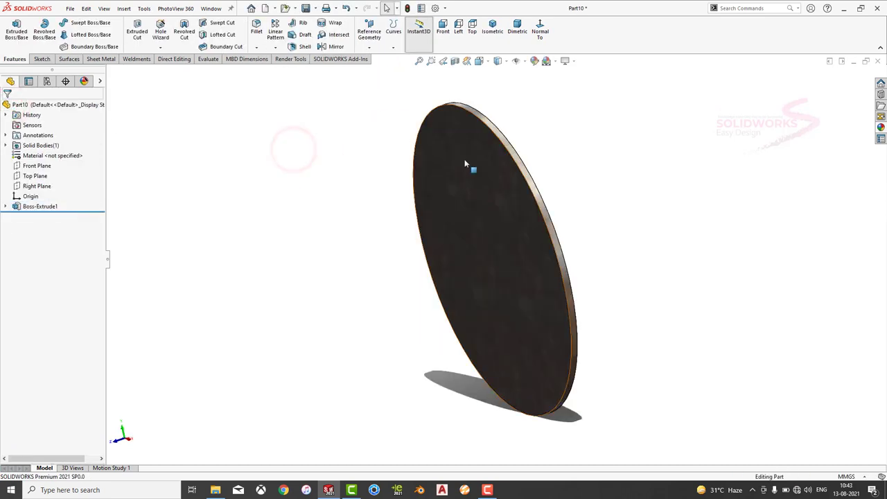
On the Right Plane, sketch a closed four-line slanted profile at the disc's top edge
{"action": "left_click", "coordinate": [36, 186]}
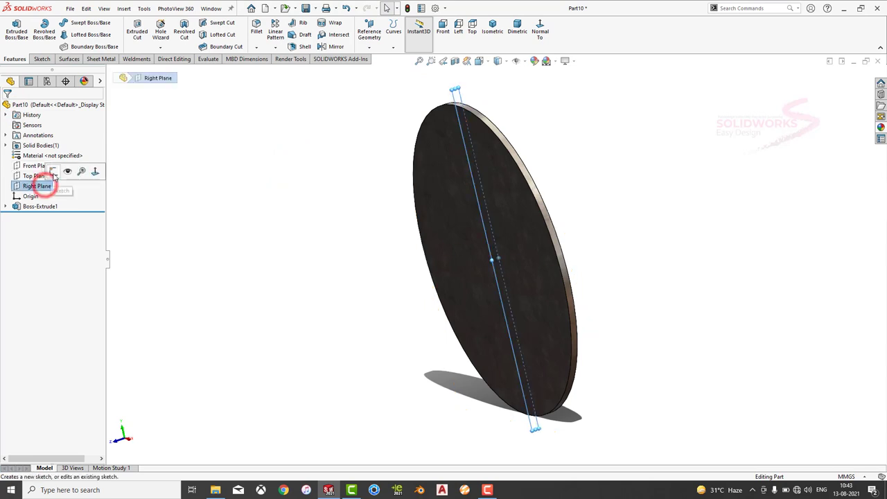
{"action": "left_click", "coordinate": [52, 171]}
{"action": "left_click", "coordinate": [530, 31]}
{"action": "left_click", "coordinate": [595, 149]}
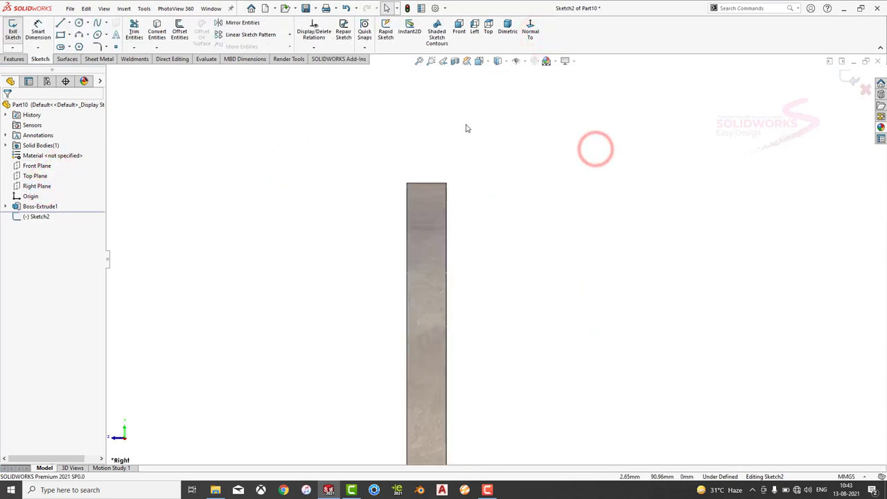
{"action": "left_click", "coordinate": [61, 23]}
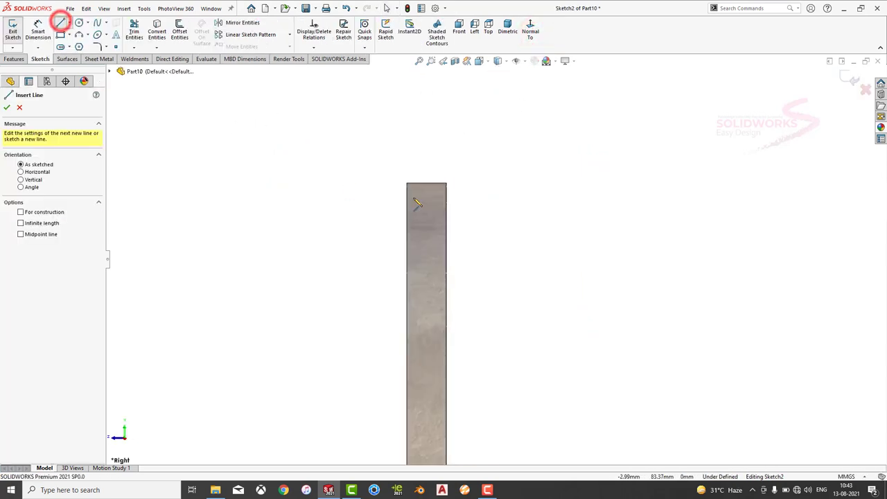
{"action": "left_click", "coordinate": [417, 184]}
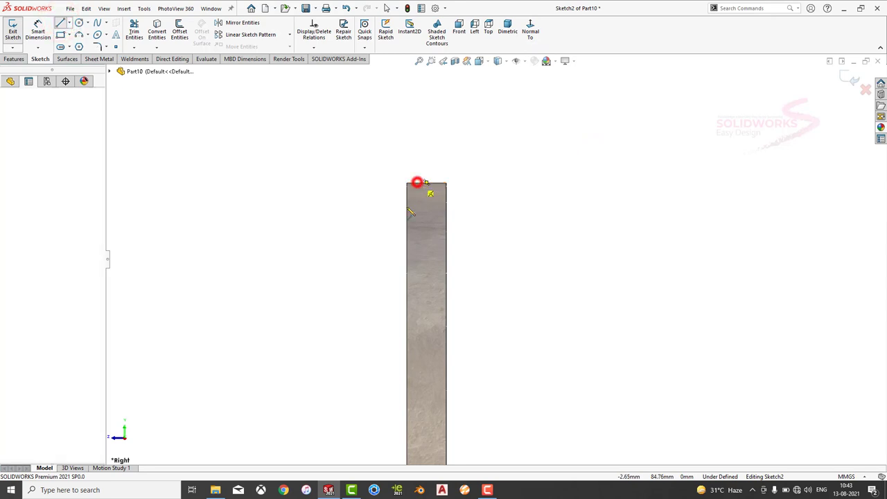
{"action": "left_click", "coordinate": [388, 272]}
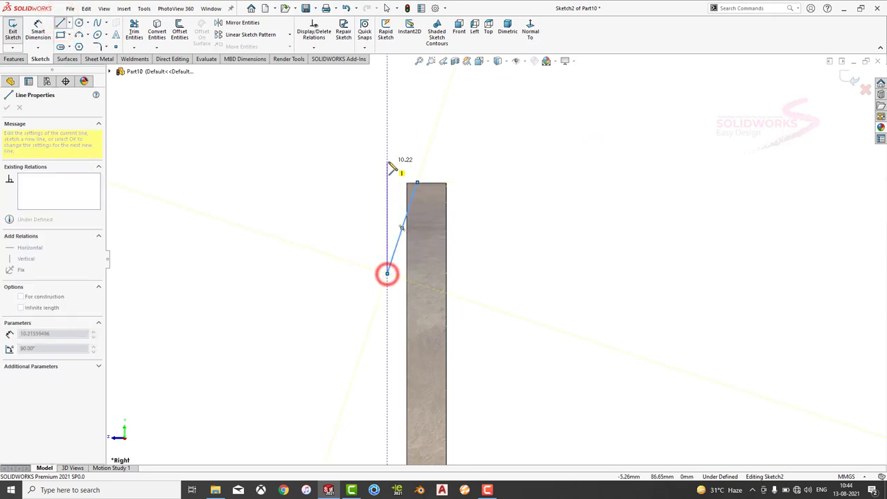
{"action": "left_click", "coordinate": [387, 161]}
{"action": "left_click", "coordinate": [417, 162]}
{"action": "left_click", "coordinate": [416, 184]}
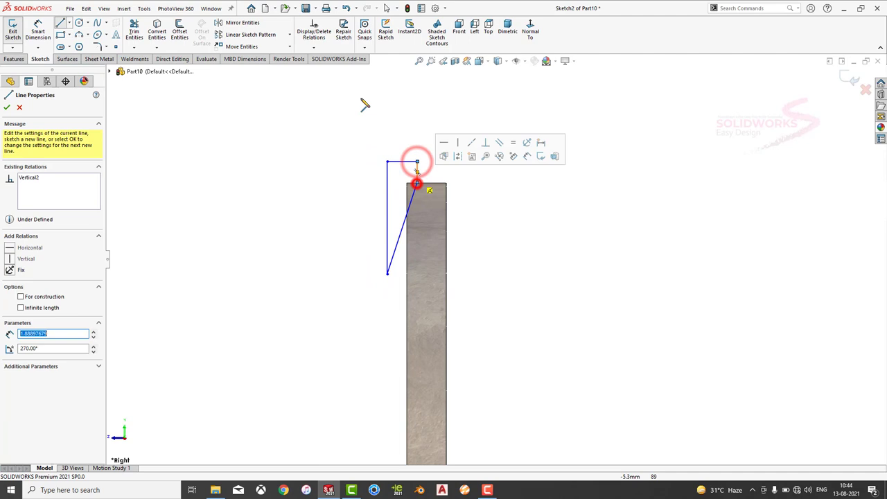
Add a vertical centerline beside the profile
{"action": "left_click", "coordinate": [70, 23]}
{"action": "left_click", "coordinate": [79, 46]}
{"action": "left_click", "coordinate": [425, 182]}
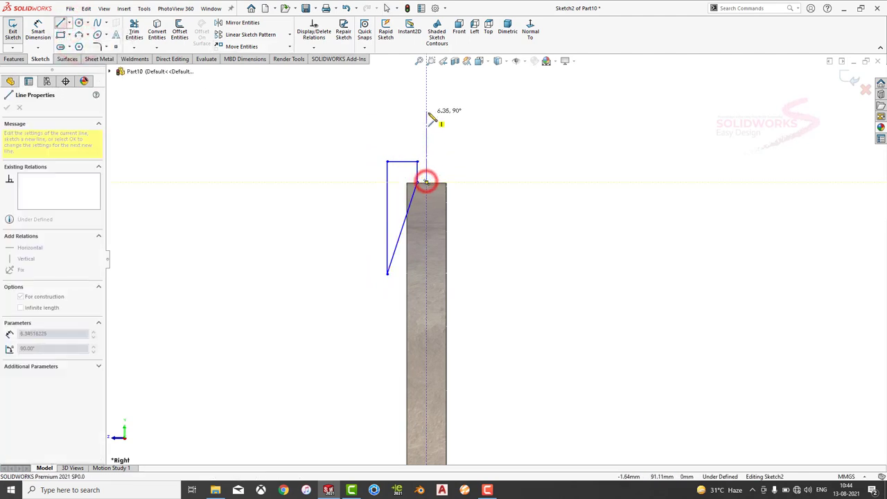
{"action": "left_click", "coordinate": [426, 113]}
{"action": "key", "text": "Escape"}
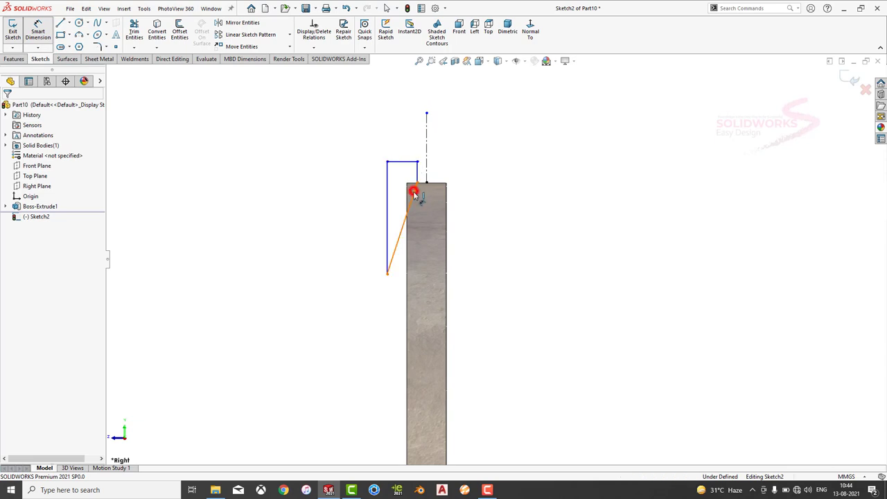
{"action": "key", "text": "Escape"}
{"action": "scroll", "coordinate": [412, 190], "scroll_direction": "down", "scroll_amount": 1}
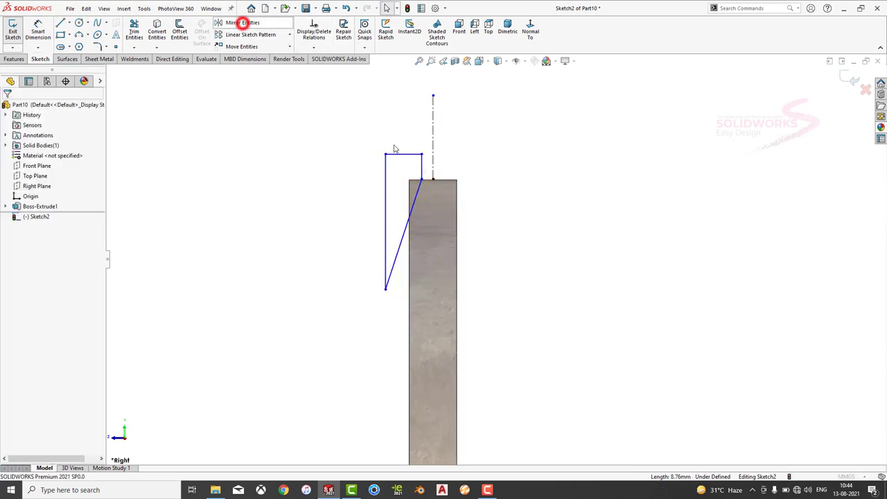
Mirror the four profile lines across the vertical centerline
{"action": "left_click", "coordinate": [243, 22]}
{"action": "left_click_drag", "start_coordinate": [378, 298], "coordinate": [425, 143]}
{"action": "left_click", "coordinate": [31, 243]}
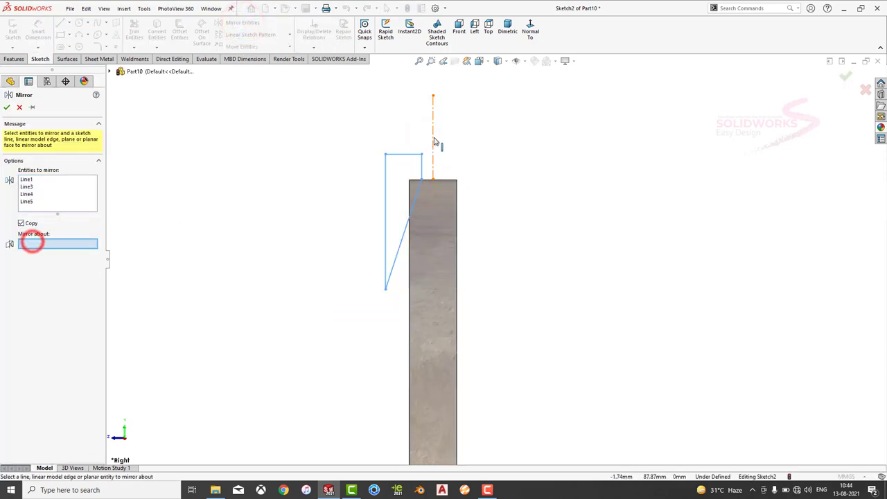
{"action": "left_click", "coordinate": [433, 136]}
{"action": "left_click", "coordinate": [7, 107]}
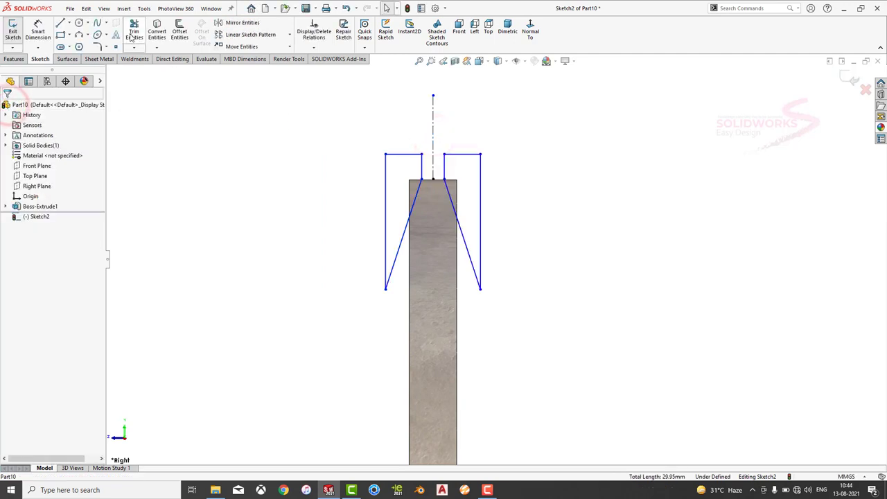
Dimension the gap between the mirrored profiles' inner endpoints to 1.8 mm
{"action": "left_click", "coordinate": [39, 33]}
{"action": "left_click", "coordinate": [421, 155]}
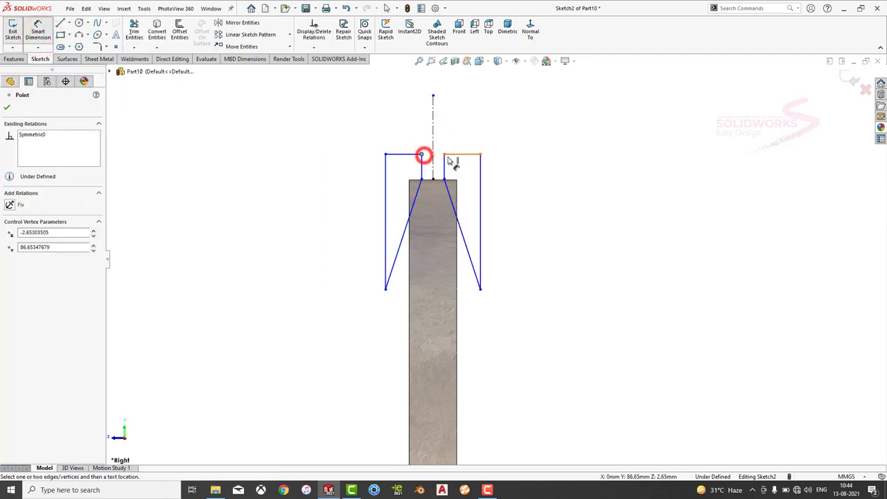
{"action": "left_click", "coordinate": [443, 154]}
{"action": "left_click", "coordinate": [480, 127]}
{"action": "type", "text": "1.8"}
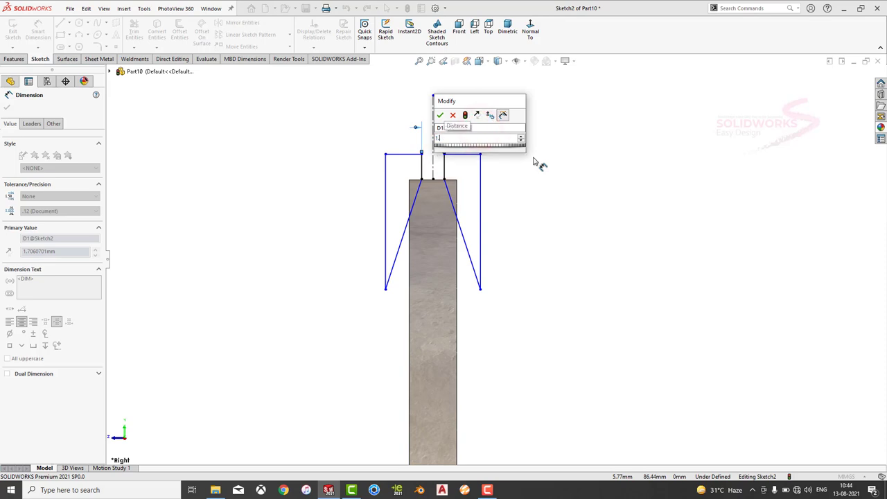
{"action": "key", "text": "Return"}
Abandon a first revolved cut and draw a horizontal centerline below the profile
{"action": "left_click", "coordinate": [14, 59]}
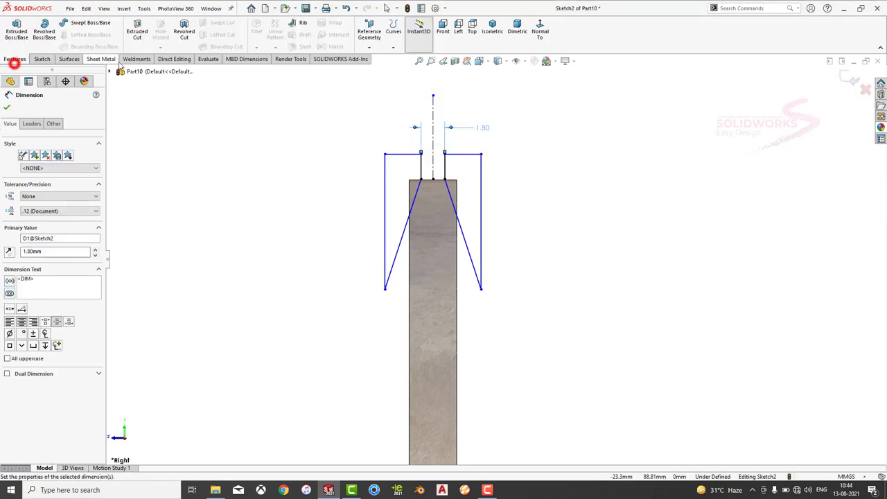
{"action": "left_click", "coordinate": [184, 31]}
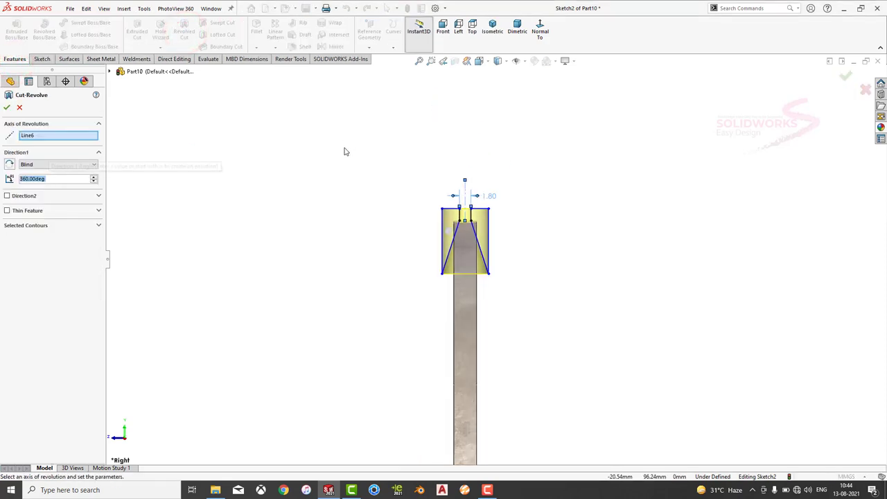
{"action": "left_click", "coordinate": [19, 107]}
{"action": "left_click", "coordinate": [41, 60]}
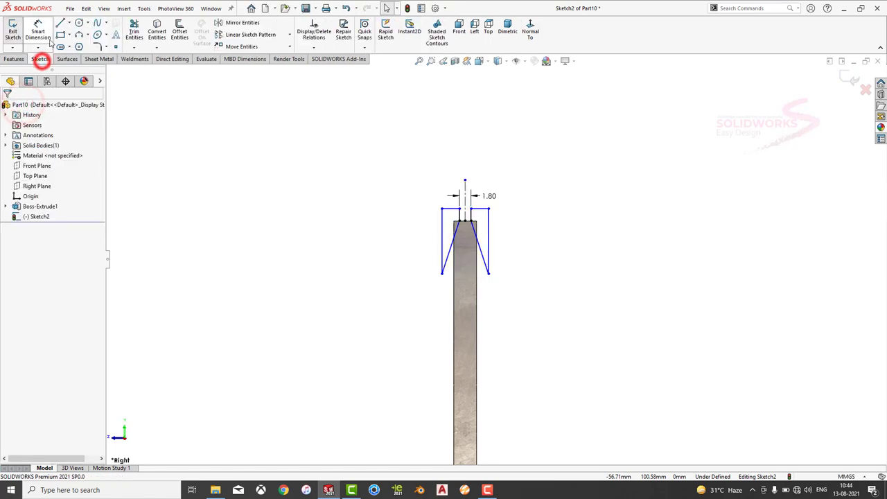
{"action": "left_click", "coordinate": [68, 22]}
{"action": "left_click", "coordinate": [83, 55]}
{"action": "scroll", "coordinate": [459, 198], "scroll_direction": "up", "scroll_amount": 3}
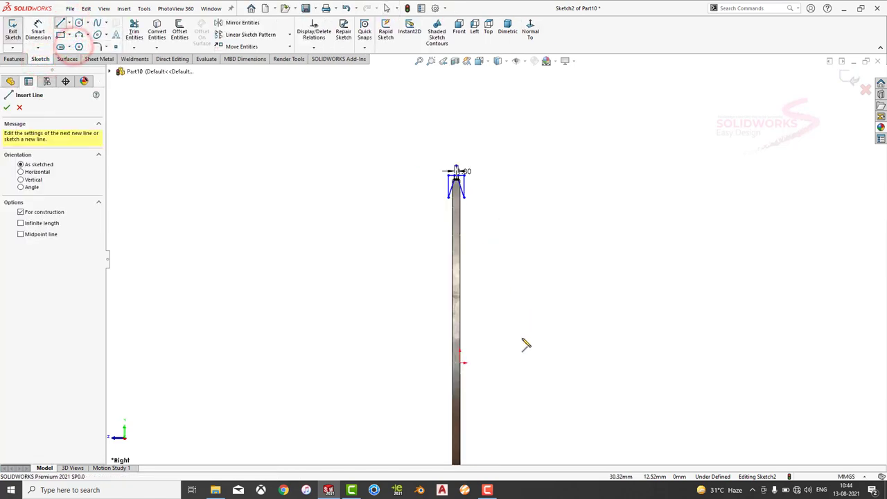
{"action": "left_click", "coordinate": [460, 362]}
{"action": "double_click", "coordinate": [561, 362]}
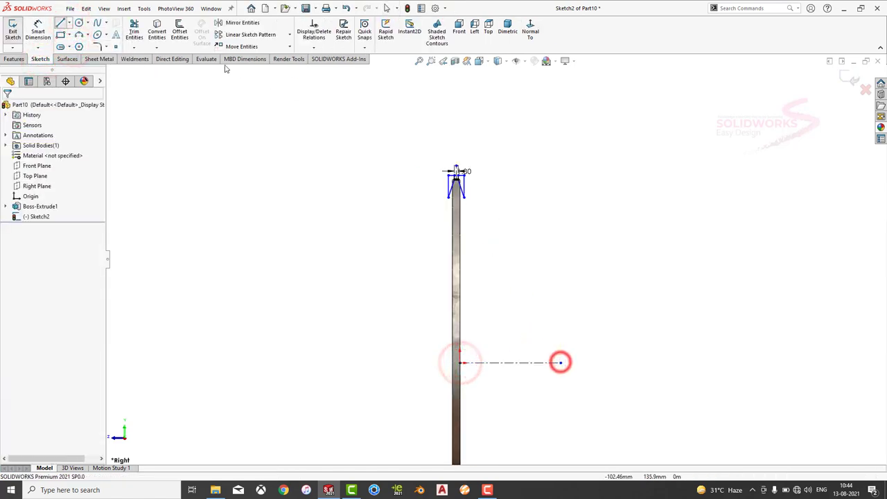
Revolve-cut the sketch about the horizontal centerline to bevel the disc's rim
{"action": "left_click", "coordinate": [19, 59]}
{"action": "left_click", "coordinate": [184, 31]}
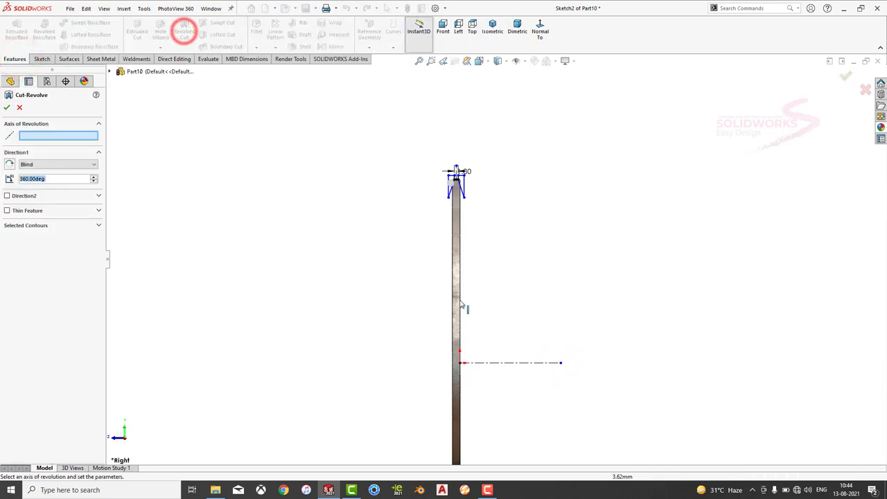
{"action": "left_click", "coordinate": [504, 364]}
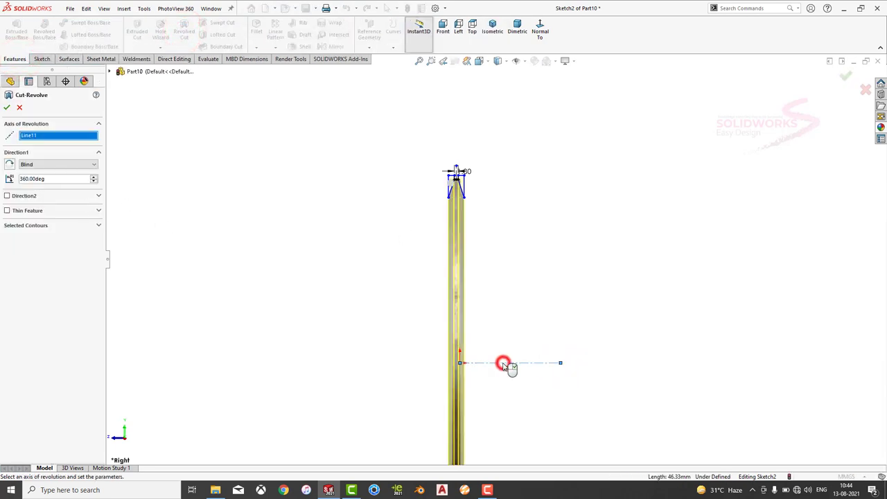
{"action": "left_click", "coordinate": [6, 107]}
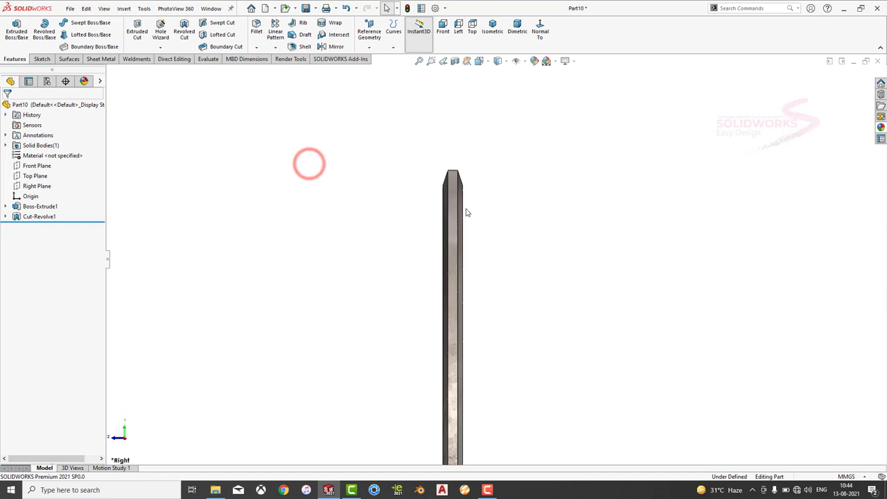
{"action": "middle_click_drag", "start_coordinate": [492, 189], "coordinate": [491, 229]}
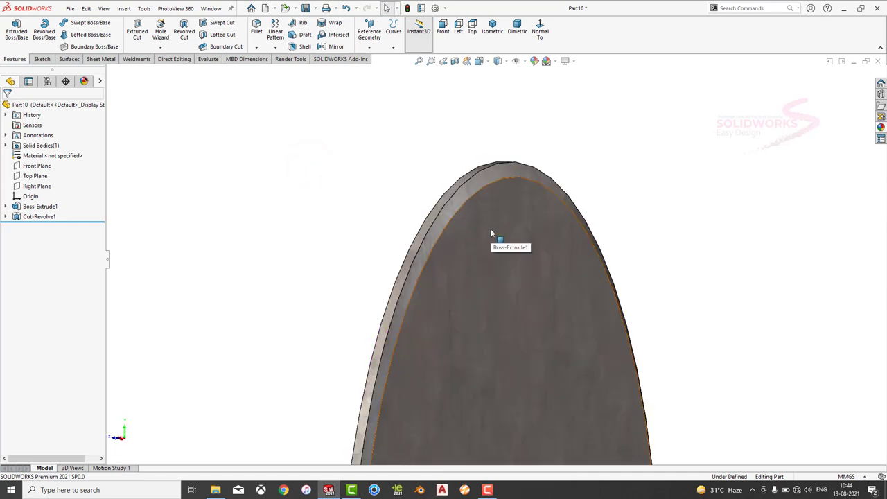
Sketch a circle at the origin on the disc face and dimension it to 145 mm diameter
{"action": "left_click", "coordinate": [490, 229]}
{"action": "left_click", "coordinate": [529, 202]}
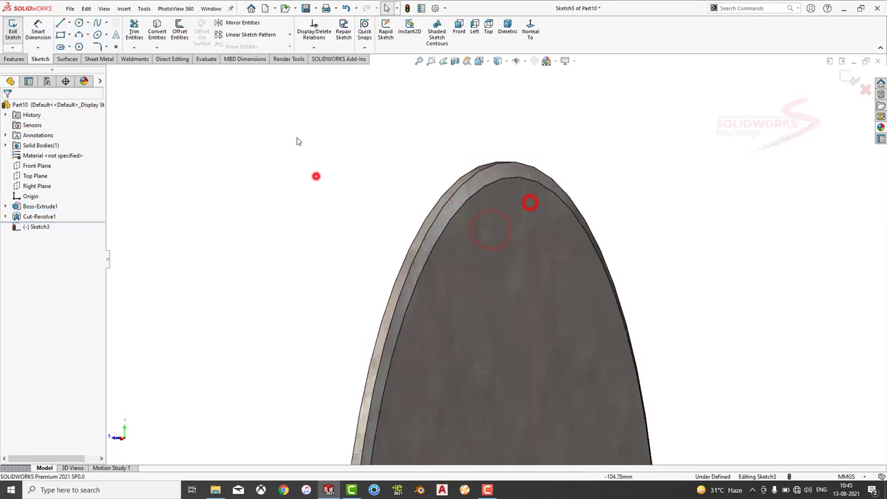
{"action": "left_click", "coordinate": [79, 24]}
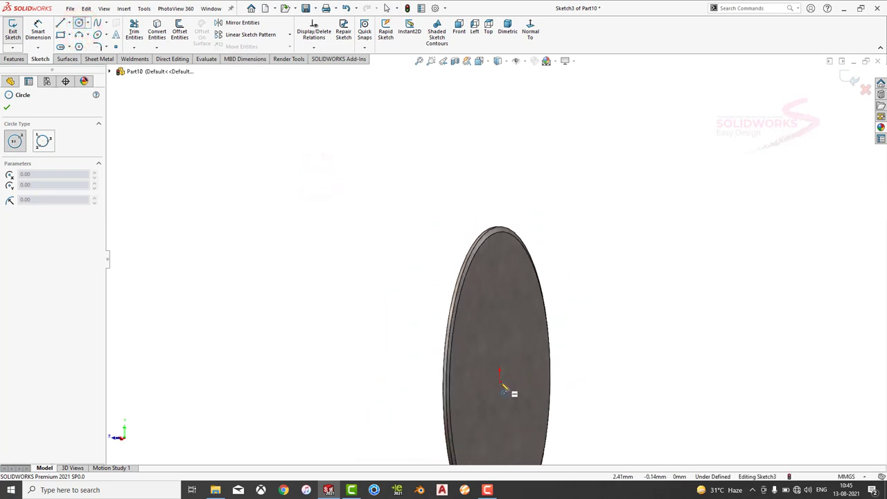
{"action": "left_click", "coordinate": [499, 382]}
{"action": "left_click", "coordinate": [509, 243]}
{"action": "left_click", "coordinate": [531, 31]}
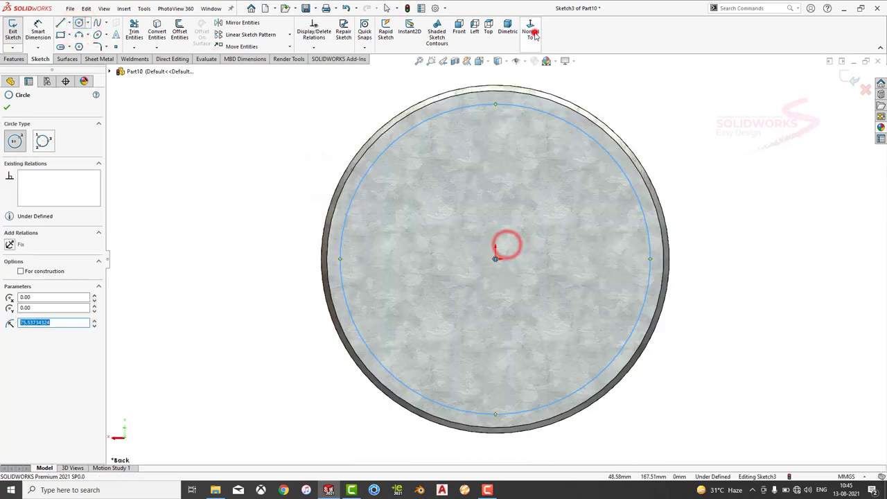
{"action": "left_click", "coordinate": [38, 31]}
{"action": "left_click", "coordinate": [375, 168]}
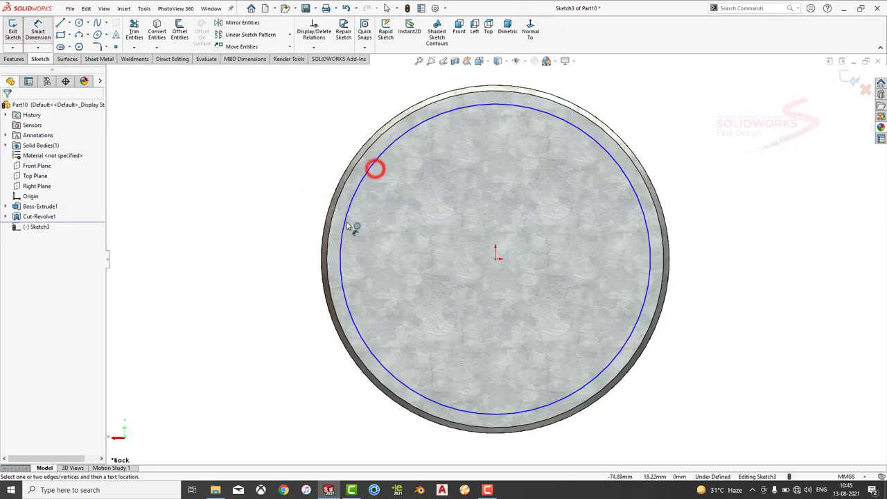
{"action": "left_click", "coordinate": [252, 284]}
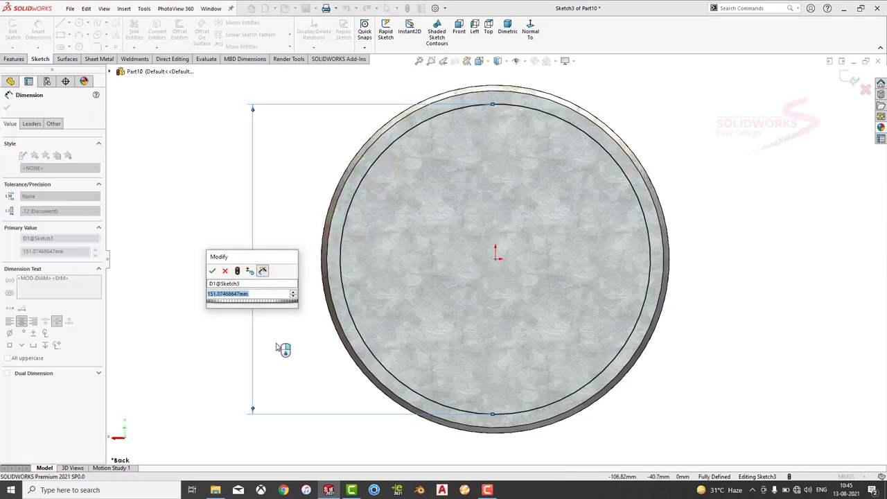
{"action": "type", "text": "145"}
{"action": "key", "text": "Return"}
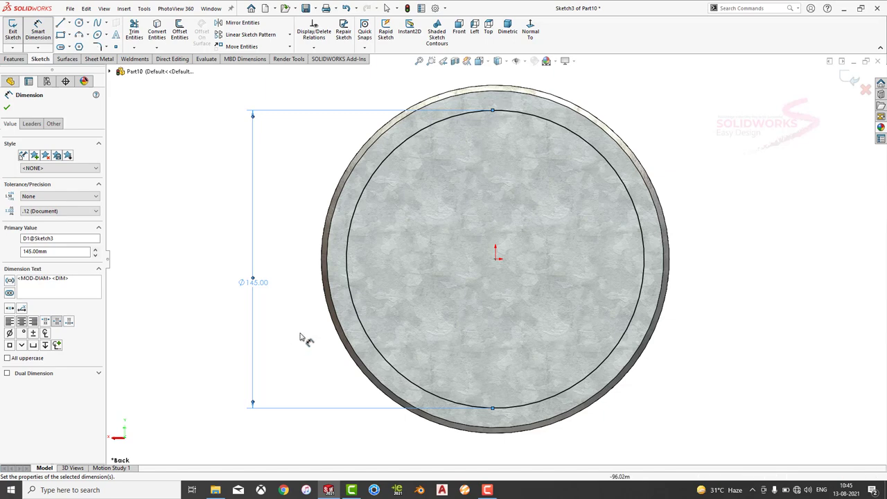
Extrude the circle into a 2 mm boss, Boss-Extrude2
{"action": "left_click", "coordinate": [14, 59]}
{"action": "left_click", "coordinate": [16, 29]}
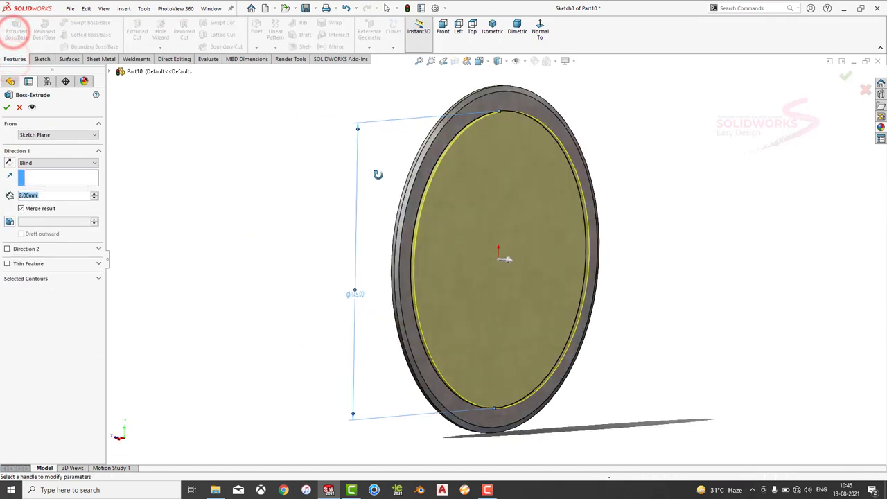
{"action": "key", "text": "Return"}
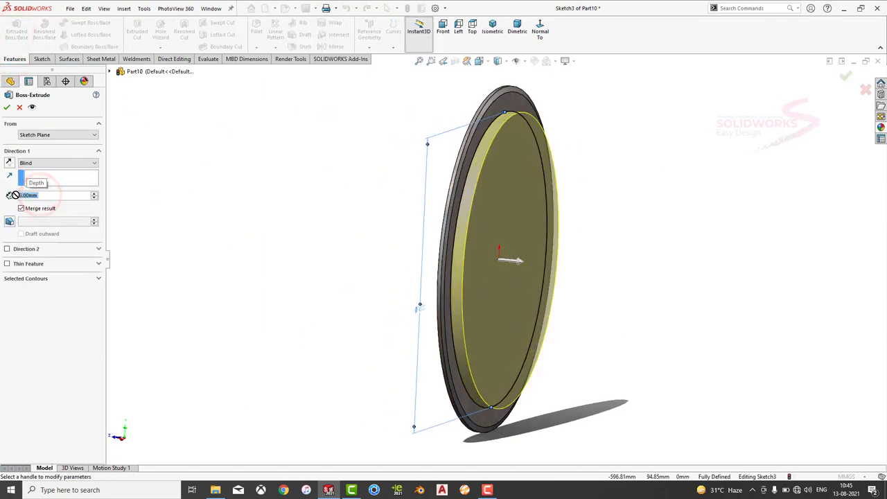
{"action": "left_click", "coordinate": [293, 225]}
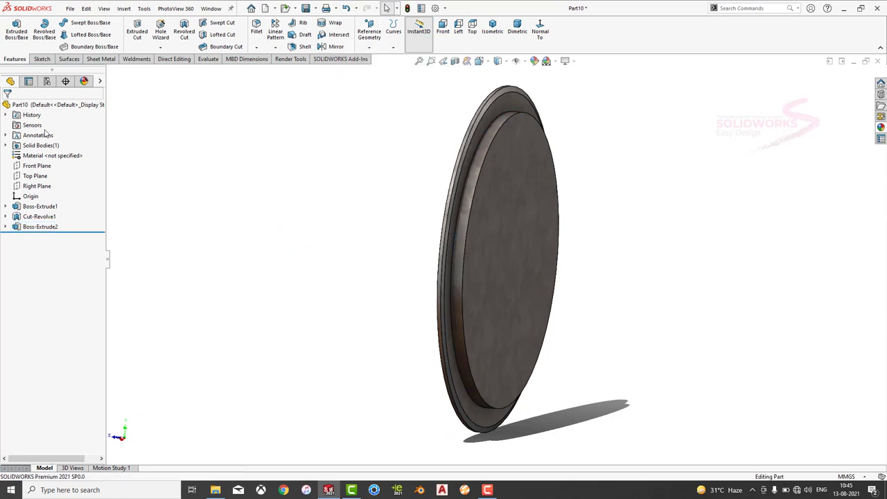
Create Plane1 as a reference plane offset 3 mm from the raised disc face
{"action": "left_click", "coordinate": [37, 166]}
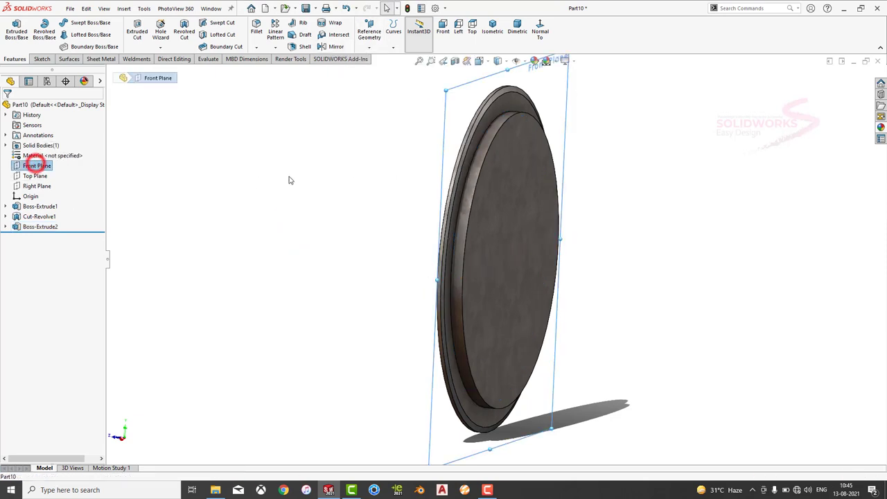
{"action": "key", "text": "ctrl+8"}
{"action": "middle_click_drag", "start_coordinate": [291, 169], "coordinate": [137, 184]}
{"action": "scroll", "coordinate": [486, 111], "scroll_direction": "down", "scroll_amount": 5}
{"action": "left_click", "coordinate": [369, 31]}
{"action": "left_click", "coordinate": [376, 55]}
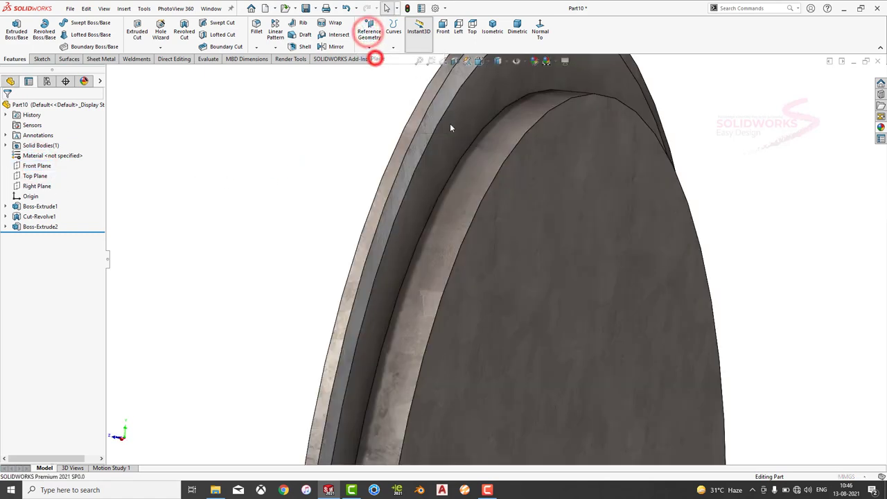
{"action": "left_click", "coordinate": [451, 129]}
{"action": "key", "text": "Return"}
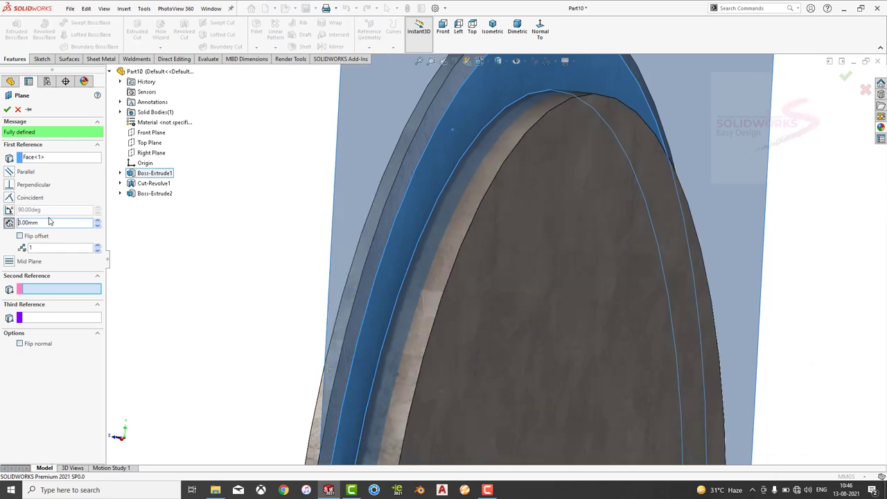
{"action": "key", "text": "ctrl+4"}
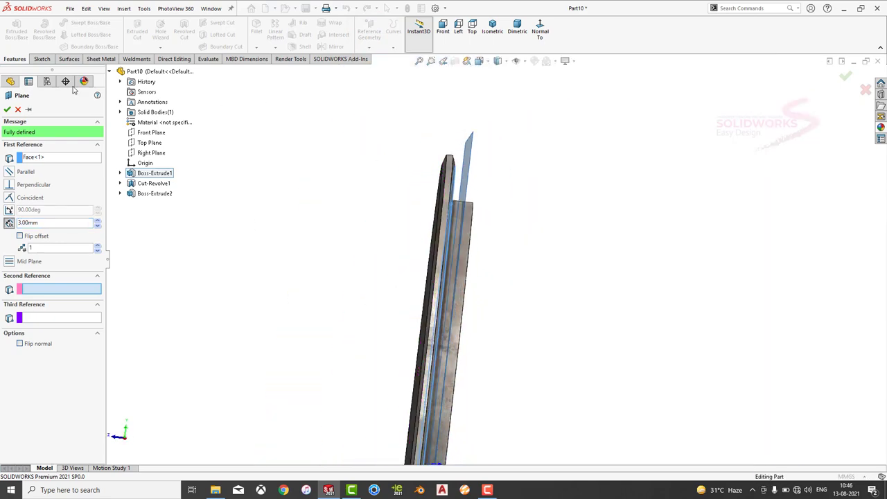
{"action": "left_click", "coordinate": [7, 109]}
{"action": "middle_click_drag", "start_coordinate": [332, 145], "coordinate": [332, 200]}
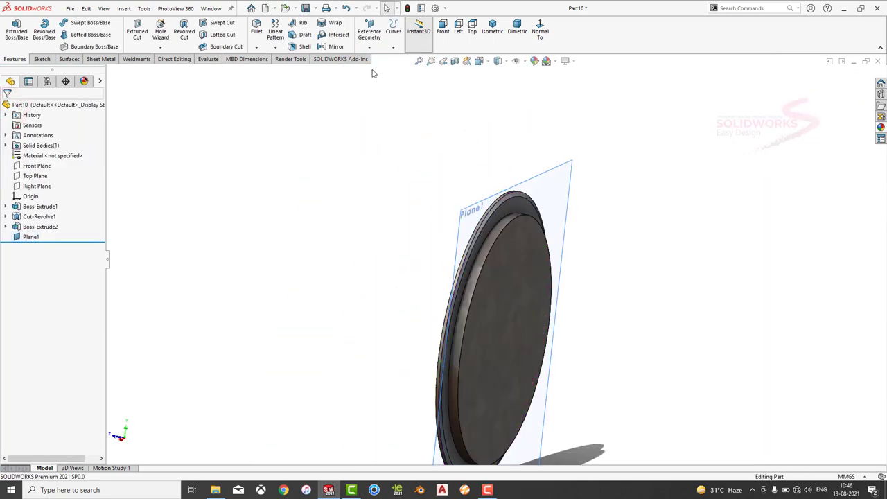
Mirror Boss-Extrude1 and Cut-Revolve1 across Plane1, then hide Plane1
{"action": "left_click", "coordinate": [323, 48]}
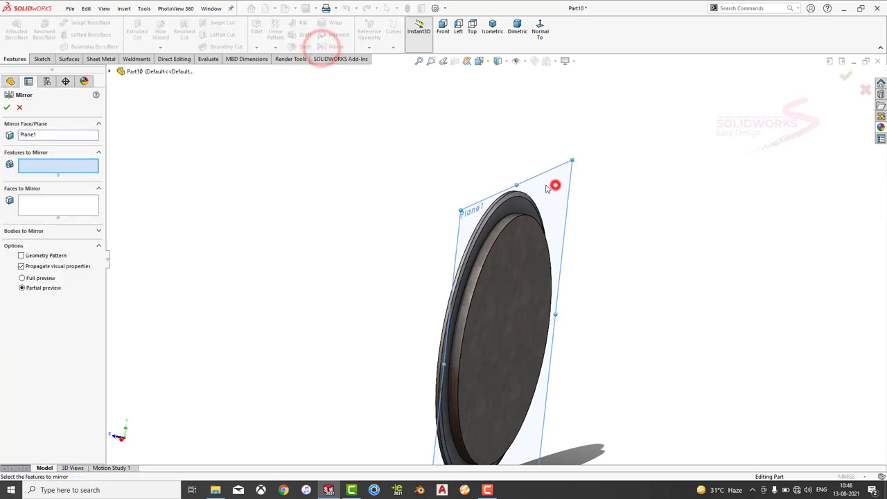
{"action": "left_click", "coordinate": [110, 71]}
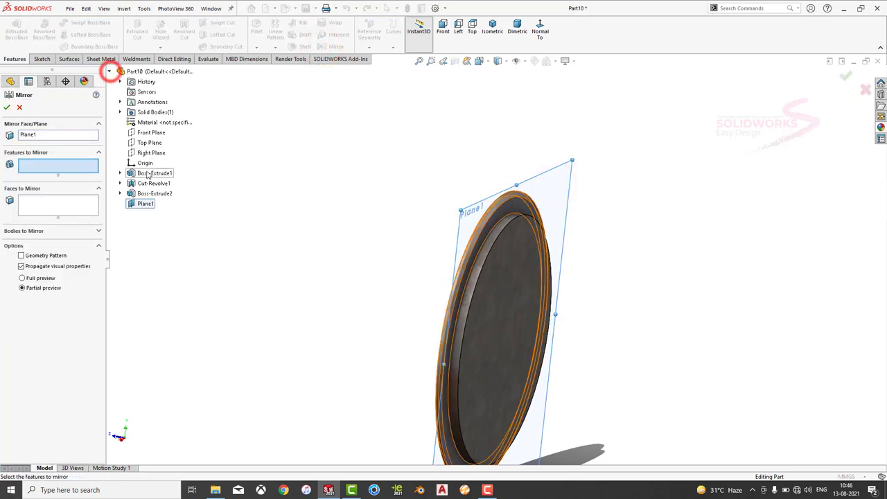
{"action": "left_click", "coordinate": [149, 173]}
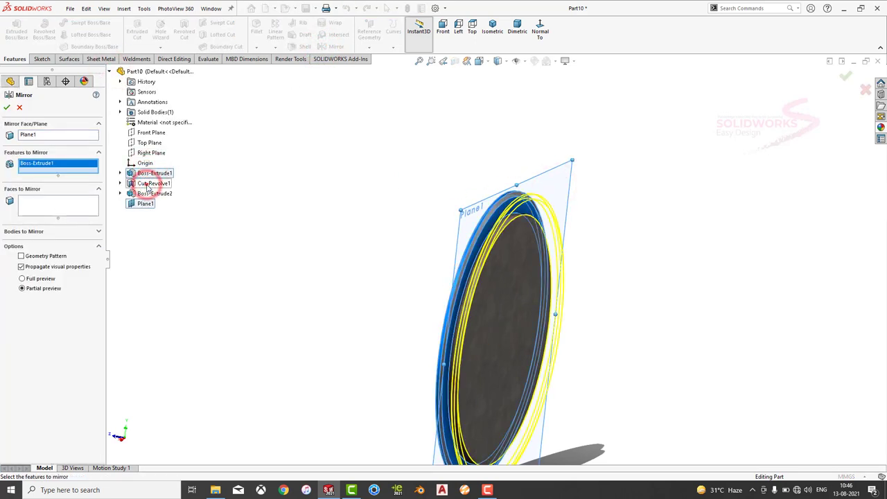
{"action": "left_click", "coordinate": [149, 184]}
{"action": "key", "text": "Return"}
{"action": "left_click", "coordinate": [291, 159]}
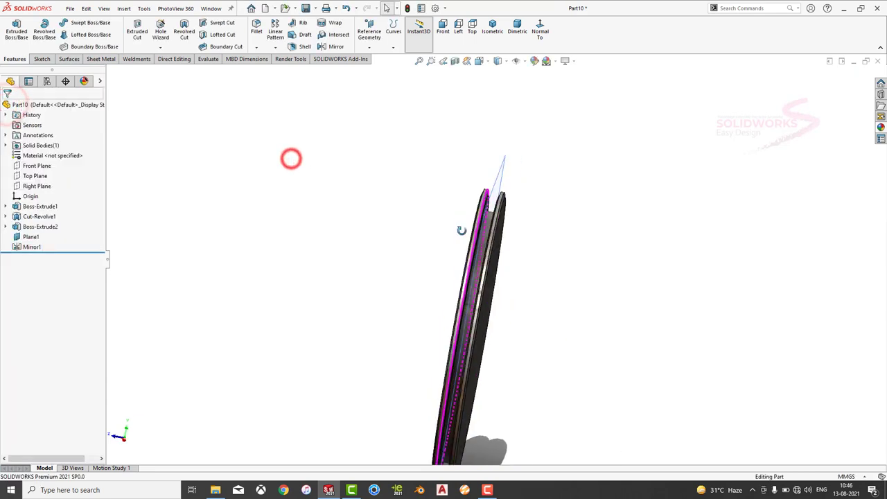
{"action": "left_click", "coordinate": [491, 170]}
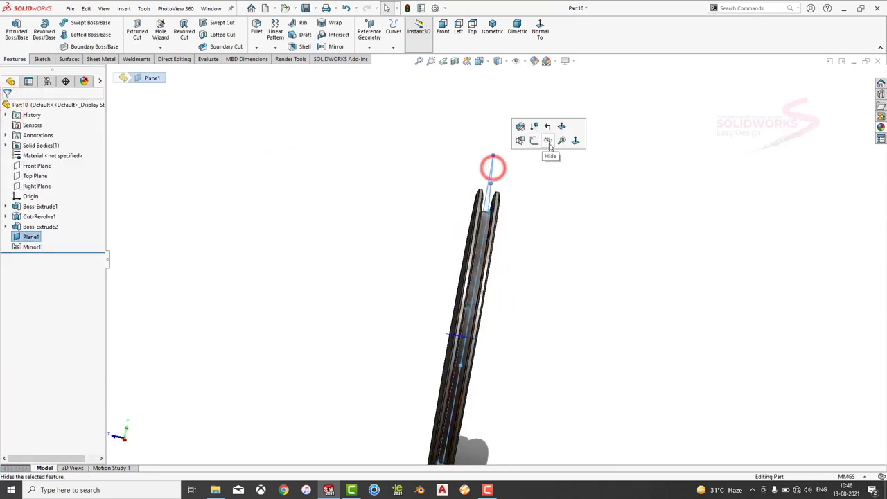
{"action": "left_click", "coordinate": [548, 145]}
Start a sketch on the disk face and draw a horizontal line from the origin past the disk edge
{"action": "middle_click_drag", "start_coordinate": [548, 168], "coordinate": [543, 230]}
{"action": "left_click", "coordinate": [543, 230]}
{"action": "left_click", "coordinate": [568, 210]}
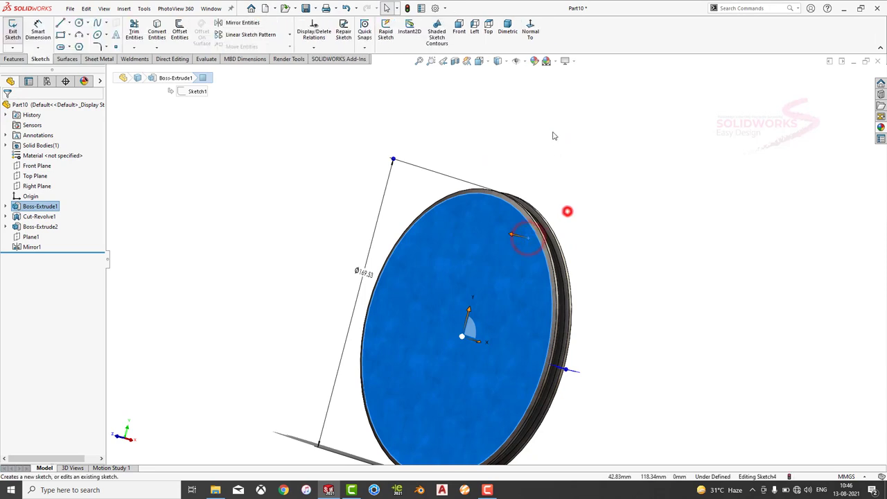
{"action": "left_click", "coordinate": [530, 31]}
{"action": "left_click", "coordinate": [706, 278]}
{"action": "scroll", "coordinate": [705, 278], "scroll_direction": "down", "scroll_amount": 3}
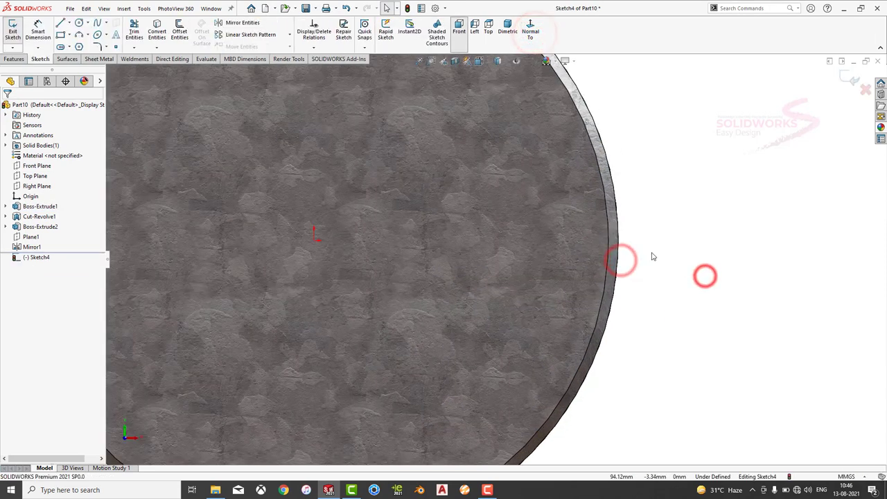
{"action": "left_click", "coordinate": [70, 34]}
{"action": "left_click", "coordinate": [69, 23]}
{"action": "left_click", "coordinate": [79, 52]}
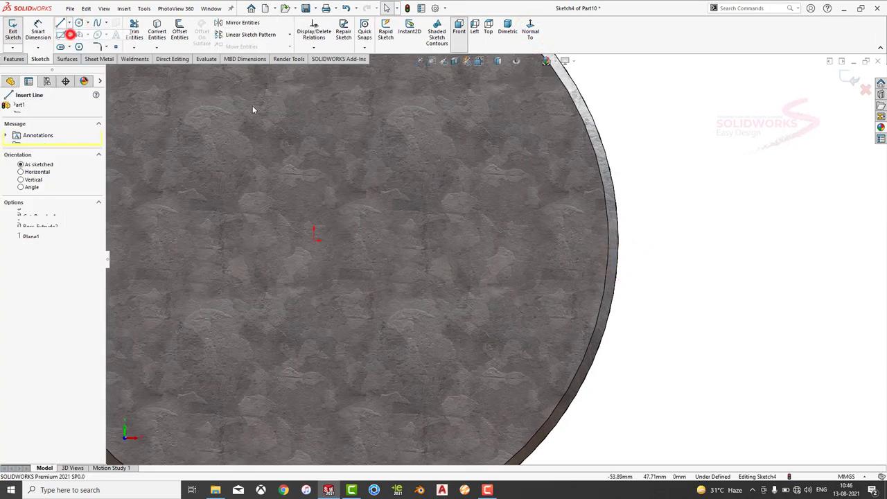
{"action": "left_click", "coordinate": [314, 240]}
{"action": "scroll", "coordinate": [485, 236], "scroll_direction": "up", "scroll_amount": 3}
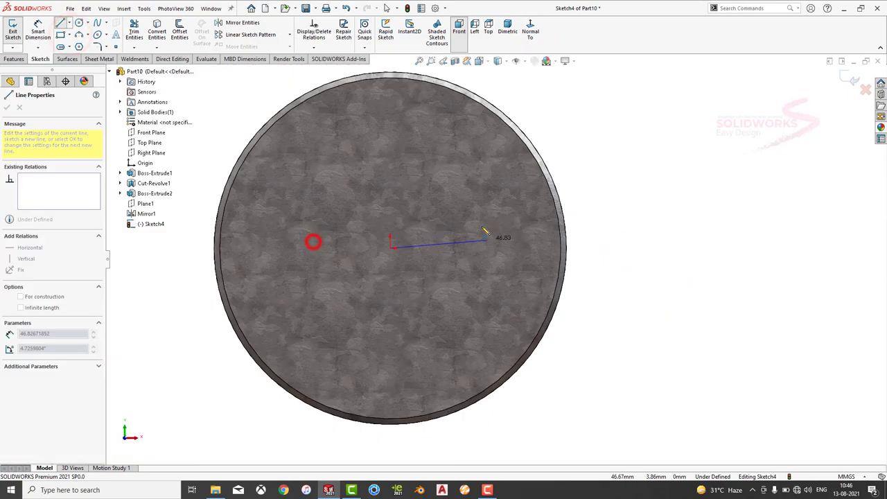
{"action": "double_click", "coordinate": [620, 247]}
{"action": "scroll", "coordinate": [561, 257], "scroll_direction": "down", "scroll_amount": 5}
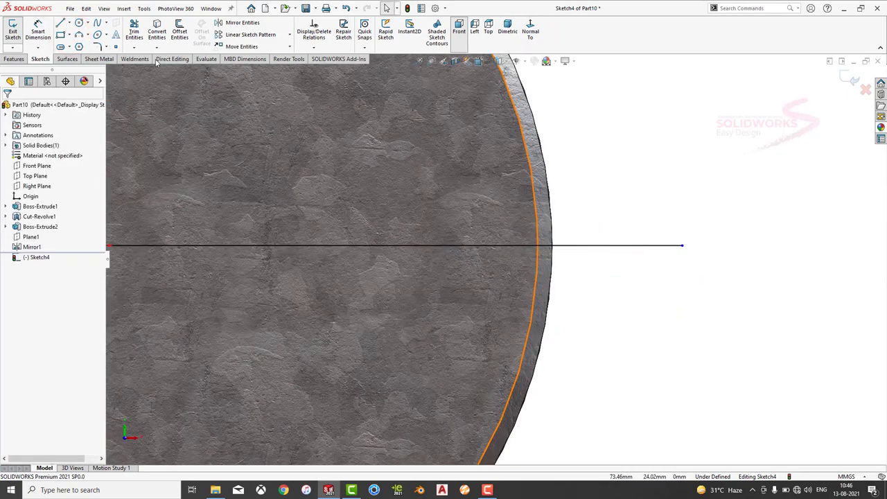
Draw a circle centred at the origin and give it an 85 diameter
{"action": "left_click", "coordinate": [80, 25]}
{"action": "key", "text": "f"}
{"action": "left_click", "coordinate": [338, 254]}
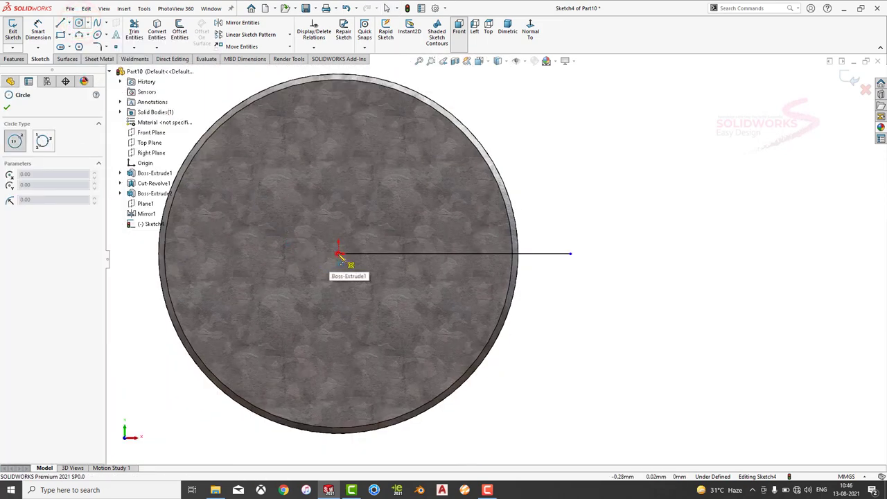
{"action": "left_click", "coordinate": [532, 275]}
{"action": "key", "text": "Escape"}
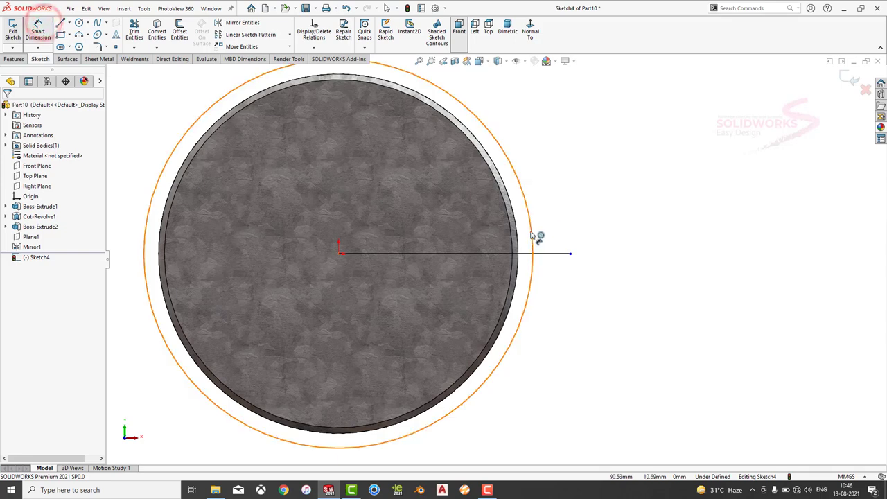
{"action": "left_click", "coordinate": [532, 236]}
{"action": "left_click", "coordinate": [565, 221]}
{"action": "type", "text": "85"}
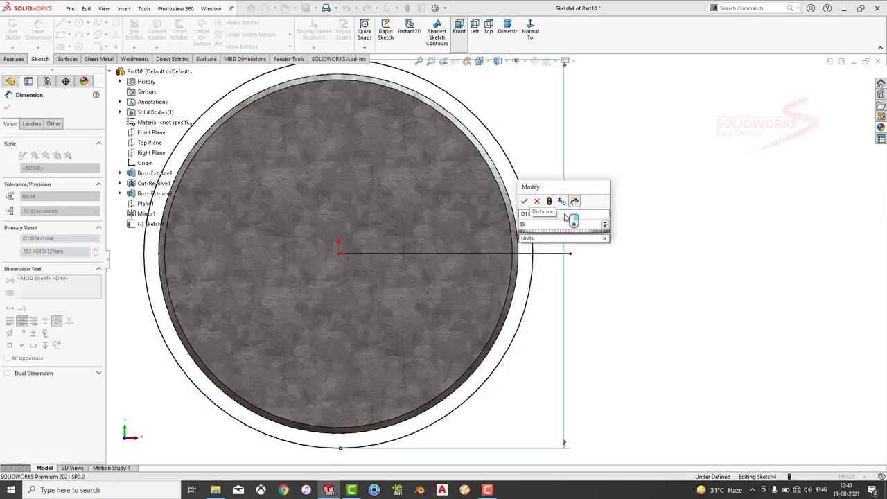
{"action": "key", "text": "Return"}
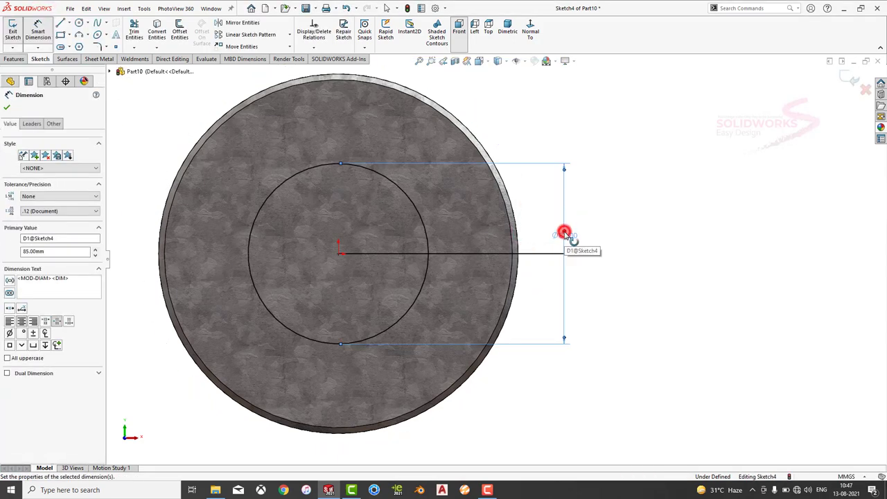
Change the circle's diameter to 170 and locate the small circle 81 mm from the centre
{"action": "double_click", "coordinate": [564, 234]}
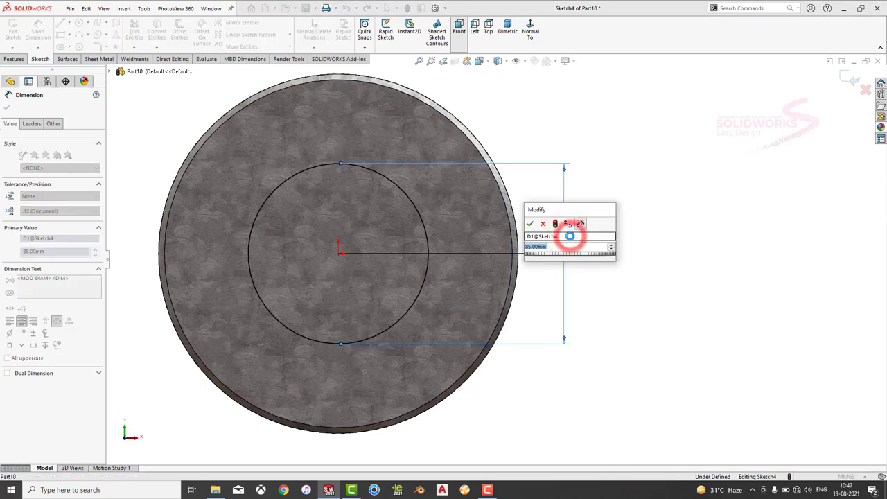
{"action": "type", "text": "170"}
{"action": "key", "text": "Return"}
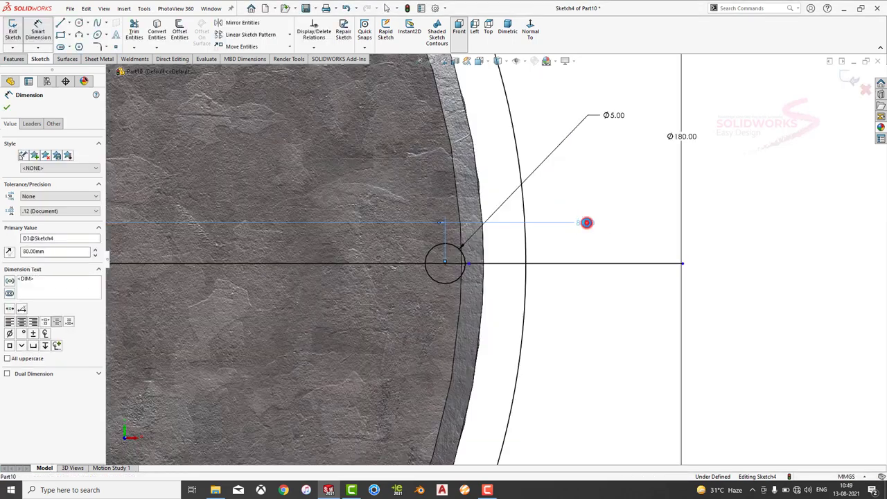
{"action": "left_click", "coordinate": [584, 224]}
{"action": "type", "text": "81"}
{"action": "key", "text": "Return"}
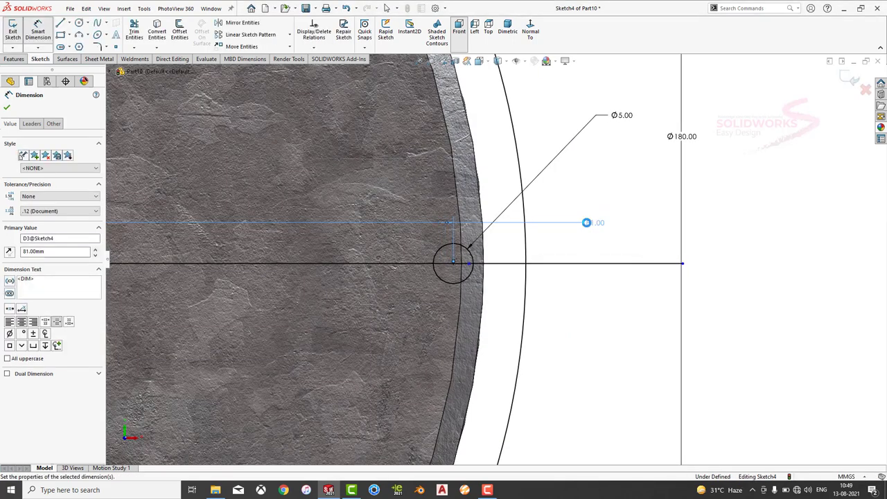
{"action": "scroll", "coordinate": [509, 250], "scroll_direction": "down", "scroll_amount": 3}
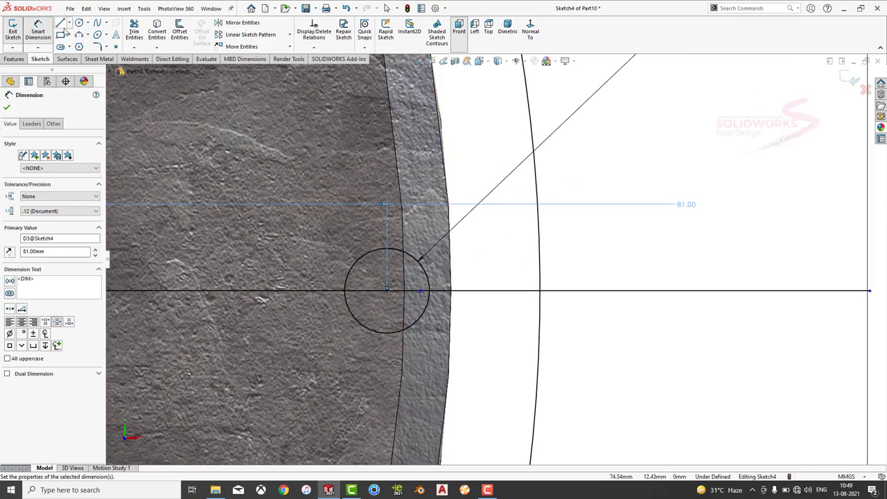
Draw a slanted line from the small circle past the outer circle and mirror it about the horizontal line
{"action": "left_click", "coordinate": [61, 24]}
{"action": "left_click", "coordinate": [371, 250]}
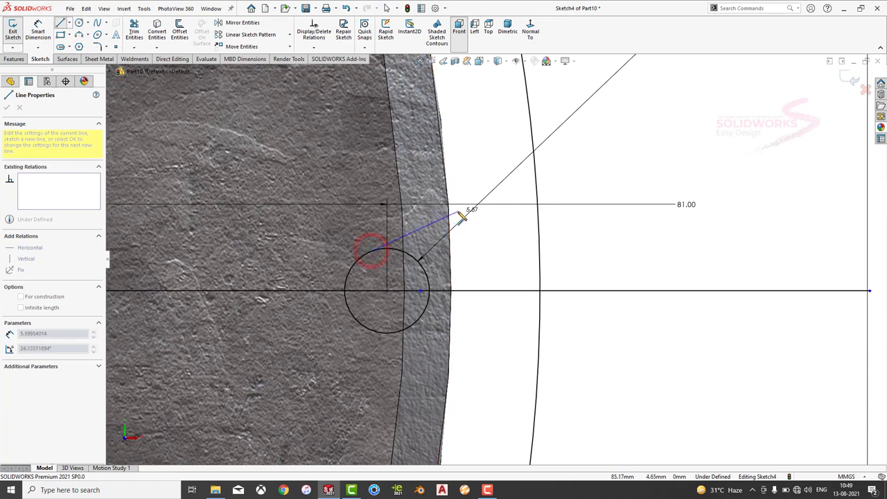
{"action": "left_click", "coordinate": [552, 147]}
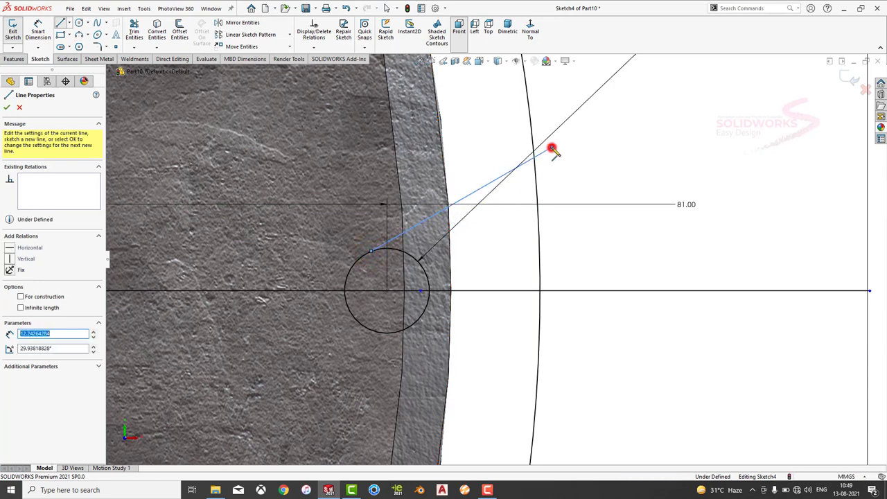
{"action": "key", "text": "Escape"}
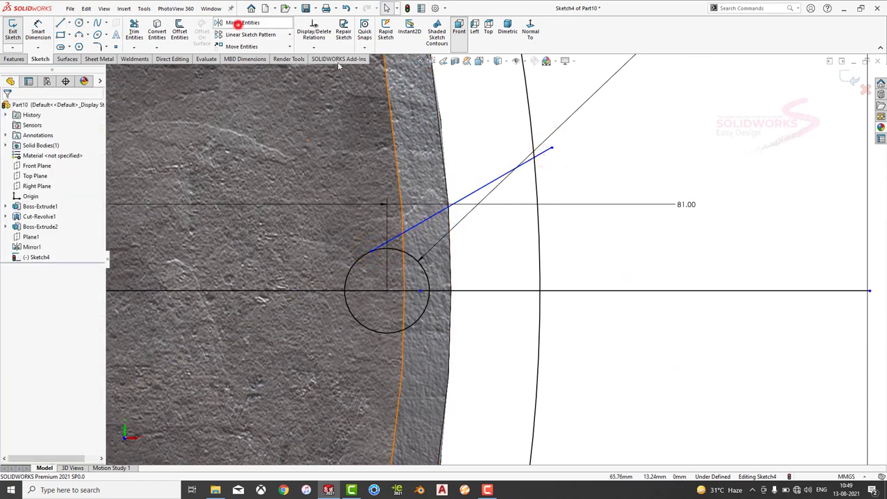
{"action": "left_click", "coordinate": [238, 23]}
{"action": "left_click", "coordinate": [464, 196]}
{"action": "left_click", "coordinate": [38, 222]}
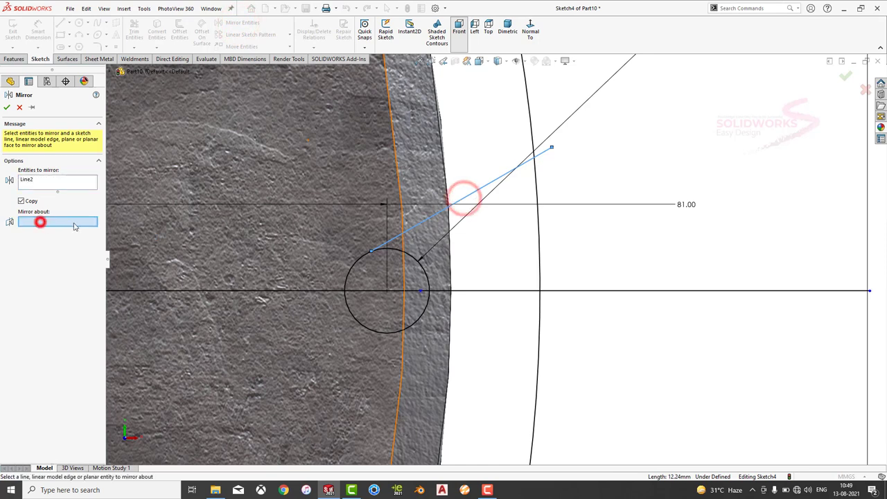
{"action": "left_click", "coordinate": [576, 292]}
{"action": "left_click", "coordinate": [6, 107]}
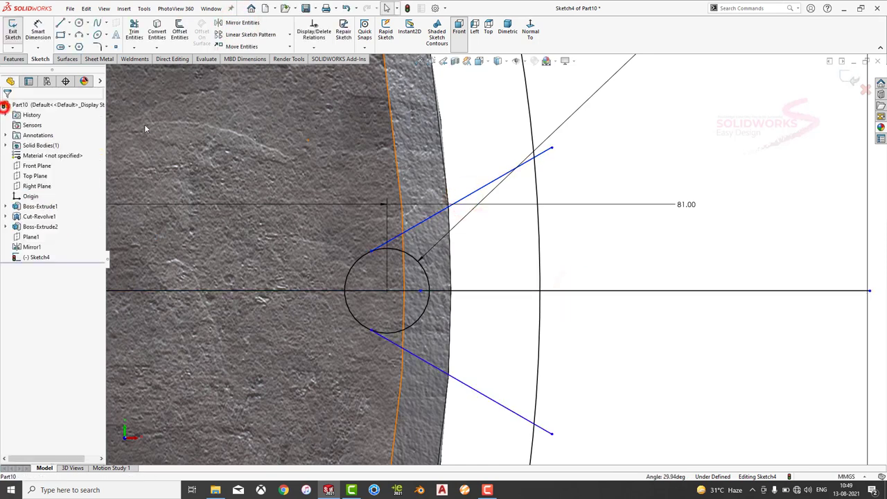
Trim the circles and make the slanted lines tangent to the tip arc, closing the notch profile
{"action": "left_click", "coordinate": [134, 36]}
{"action": "left_click_drag", "start_coordinate": [460, 270], "coordinate": [404, 305]}
{"action": "key", "text": "Escape"}
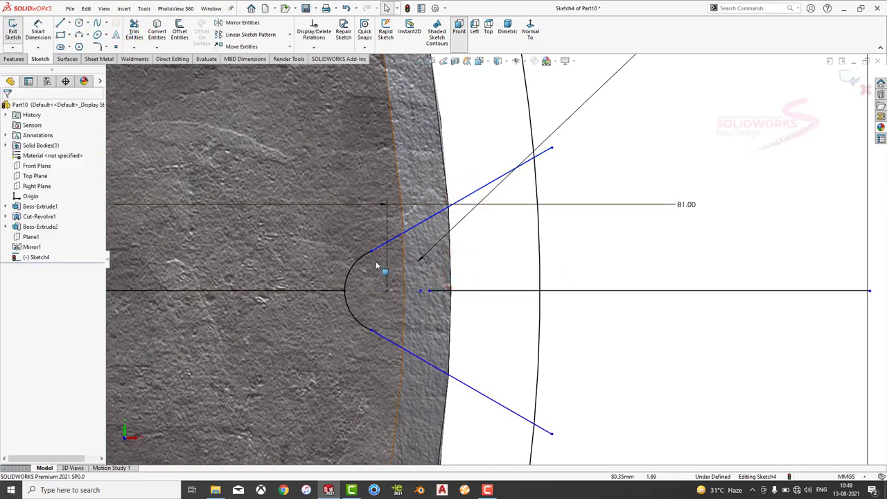
{"action": "left_click", "coordinate": [367, 257]}
{"action": "left_click", "coordinate": [350, 274], "text": "ctrl"}
{"action": "left_click", "coordinate": [378, 196]}
{"action": "left_click", "coordinate": [620, 357]}
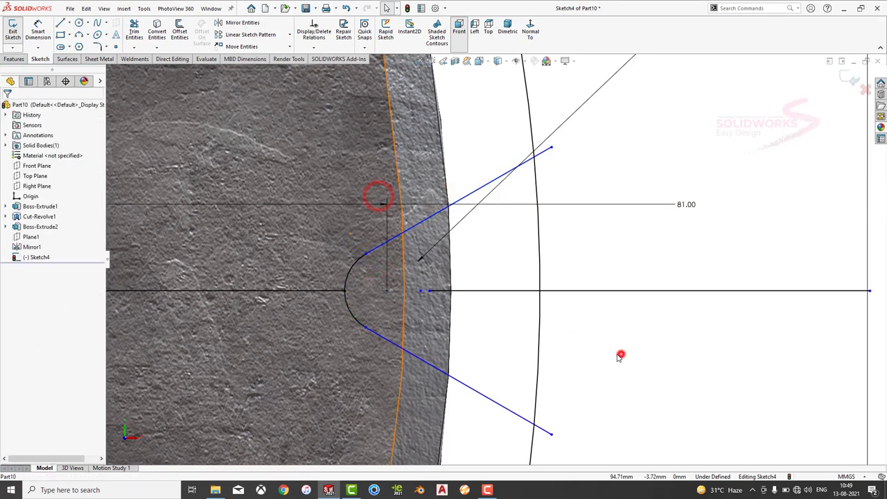
{"action": "left_click", "coordinate": [39, 29]}
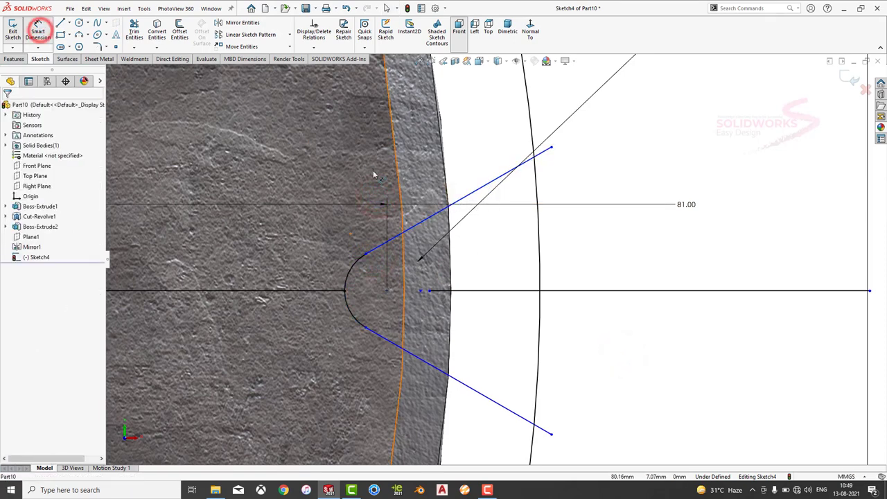
{"action": "left_click", "coordinate": [134, 32]}
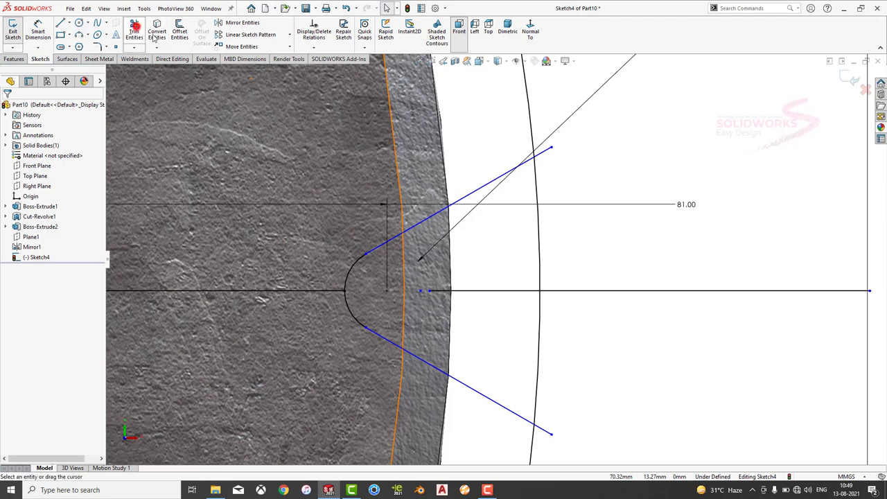
{"action": "left_click_drag", "start_coordinate": [465, 108], "coordinate": [555, 378]}
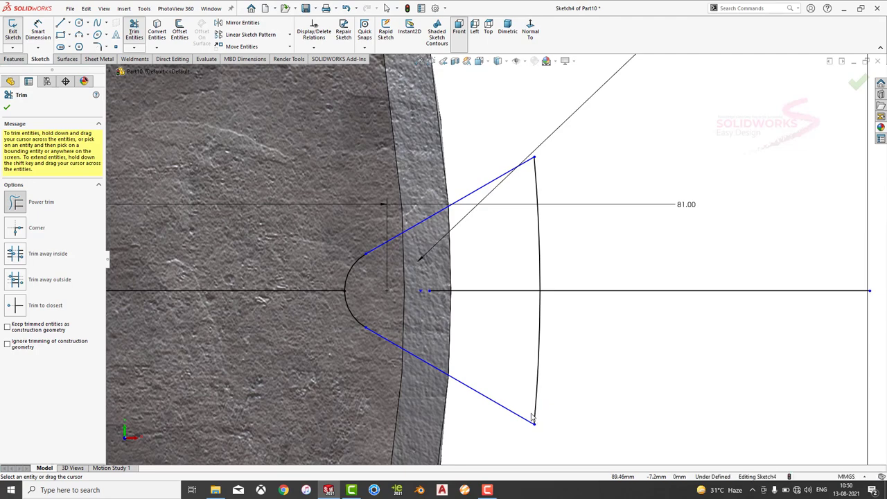
{"action": "key", "text": "Escape"}
Cut-extrude the notch Through All in one direction using the triangle and half-circle regions
{"action": "left_click", "coordinate": [16, 59]}
{"action": "left_click", "coordinate": [138, 31]}
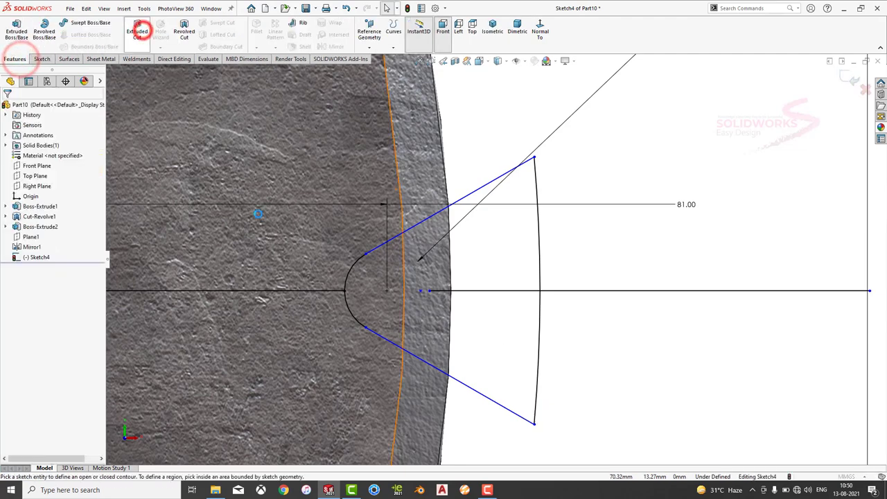
{"action": "left_click", "coordinate": [56, 163]}
{"action": "left_click", "coordinate": [50, 184]}
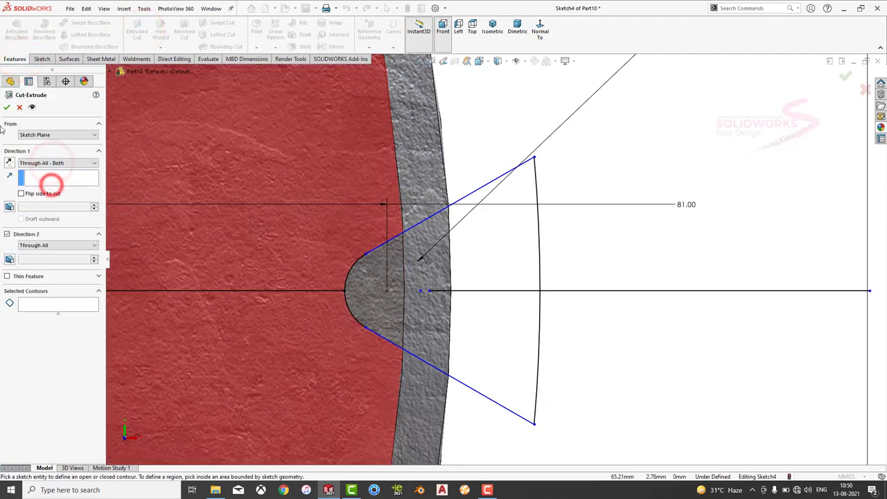
{"action": "left_click", "coordinate": [7, 106]}
{"action": "left_click", "coordinate": [461, 266]}
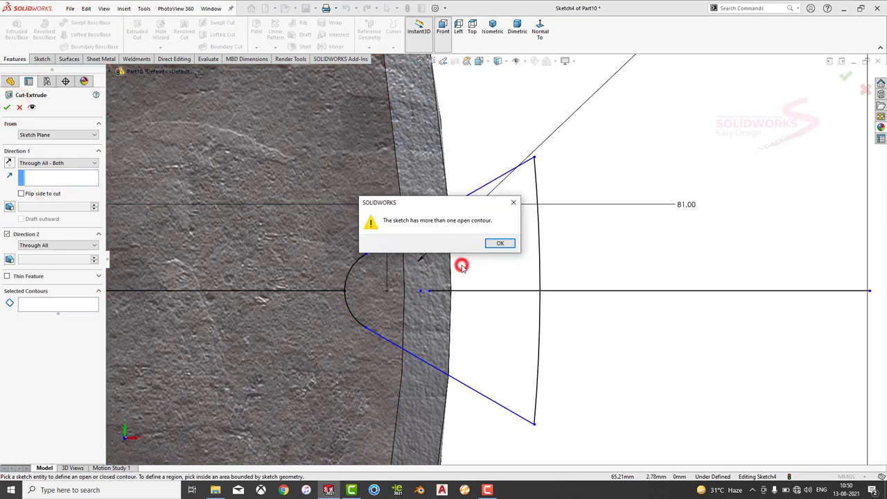
{"action": "left_click", "coordinate": [500, 244]}
{"action": "left_click", "coordinate": [487, 248]}
{"action": "left_click", "coordinate": [381, 274]}
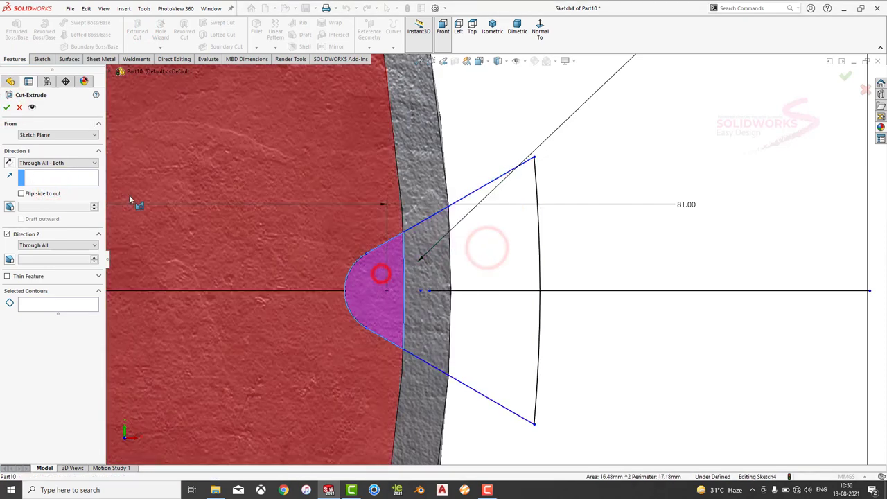
{"action": "left_click", "coordinate": [7, 234]}
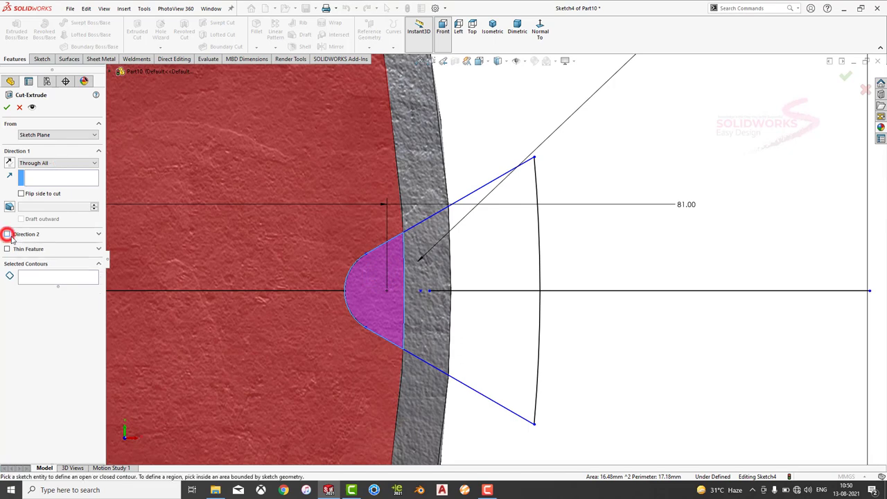
{"action": "left_click", "coordinate": [376, 281]}
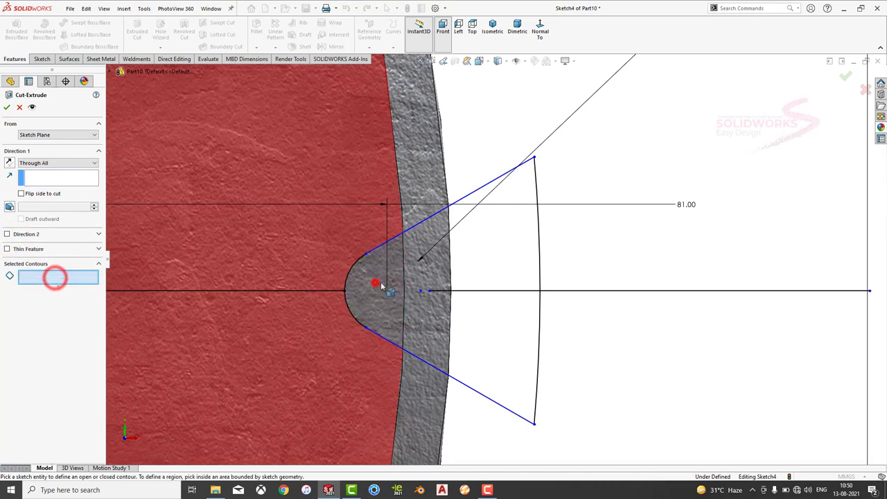
{"action": "left_click", "coordinate": [485, 261]}
{"action": "mouse_move", "coordinate": [485, 260]}
{"action": "middle_mouse_down"}
{"action": "mouse_move", "coordinate": [383, 290]}
{"action": "mouse_move", "coordinate": [407, 374]}
{"action": "middle_mouse_up"}
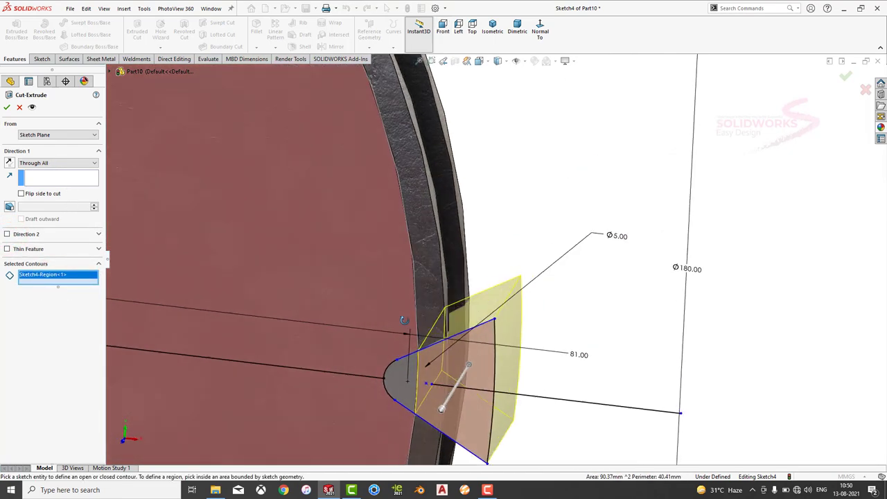
{"action": "left_click", "coordinate": [407, 373]}
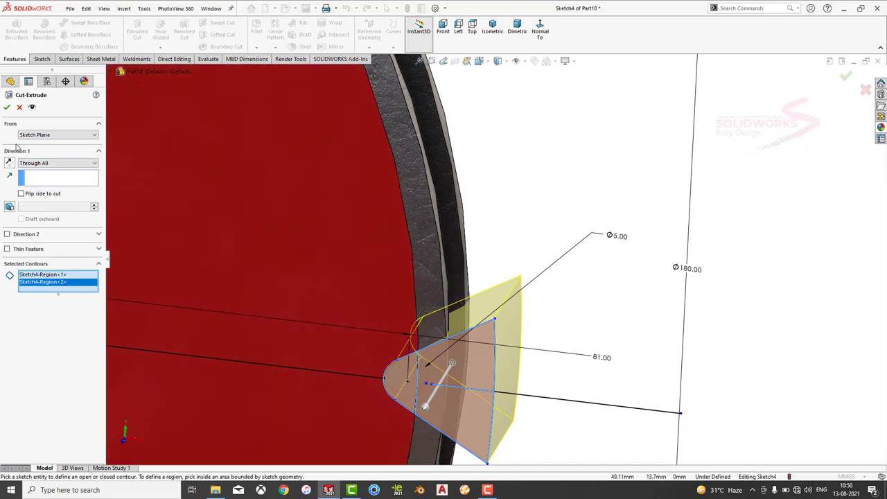
{"action": "left_click", "coordinate": [6, 107]}
Round the four edges of the rim notch with 2 mm fillets
{"action": "left_click", "coordinate": [527, 116]}
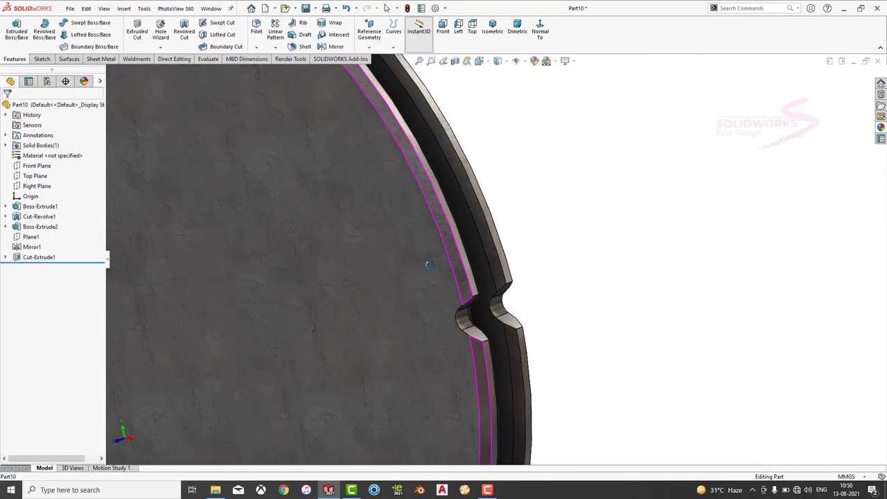
{"action": "middle_click_drag", "start_coordinate": [414, 243], "coordinate": [465, 317]}
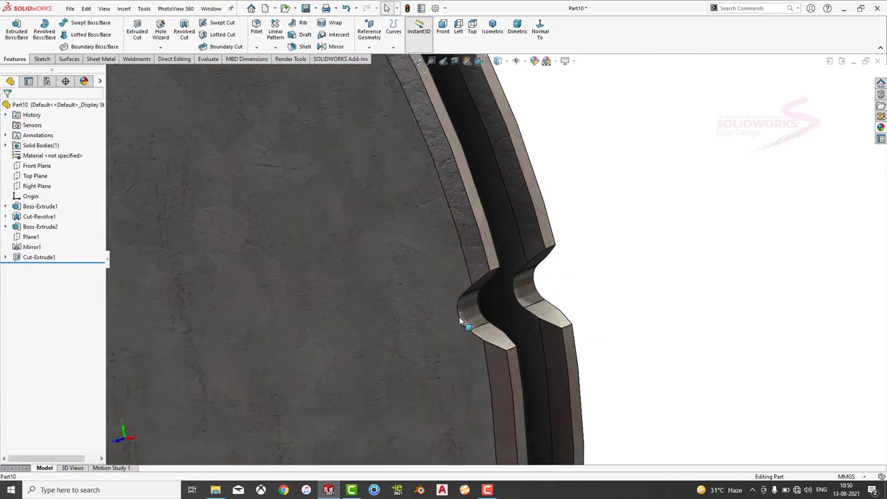
{"action": "left_click", "coordinate": [256, 27]}
{"action": "scroll", "coordinate": [494, 226], "scroll_direction": "down", "scroll_amount": 2}
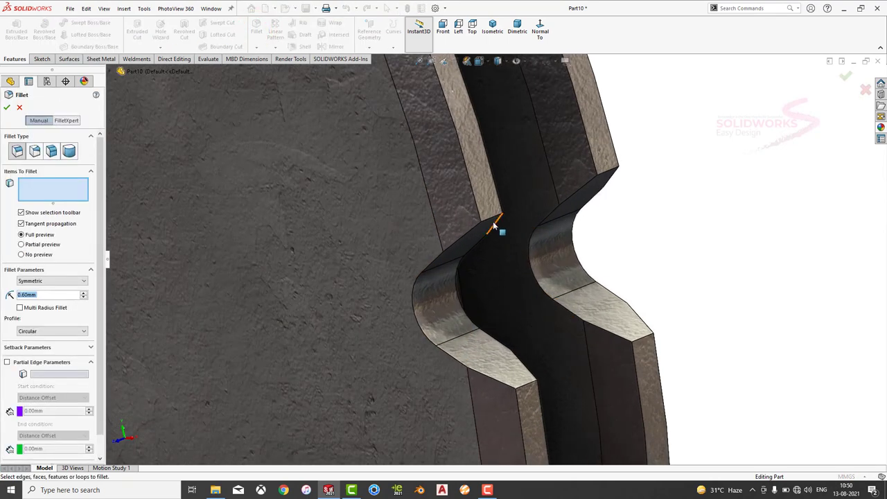
{"action": "left_click", "coordinate": [489, 220]}
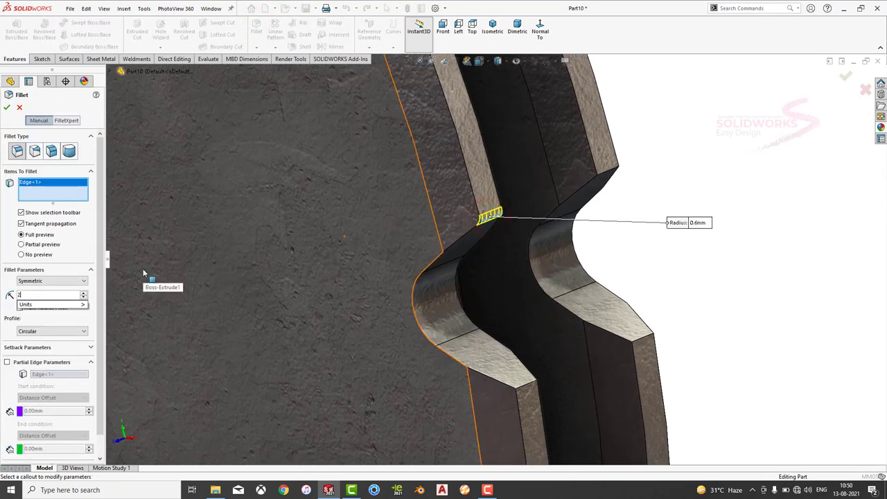
{"action": "left_click", "coordinate": [523, 392]}
{"action": "left_click", "coordinate": [606, 175]}
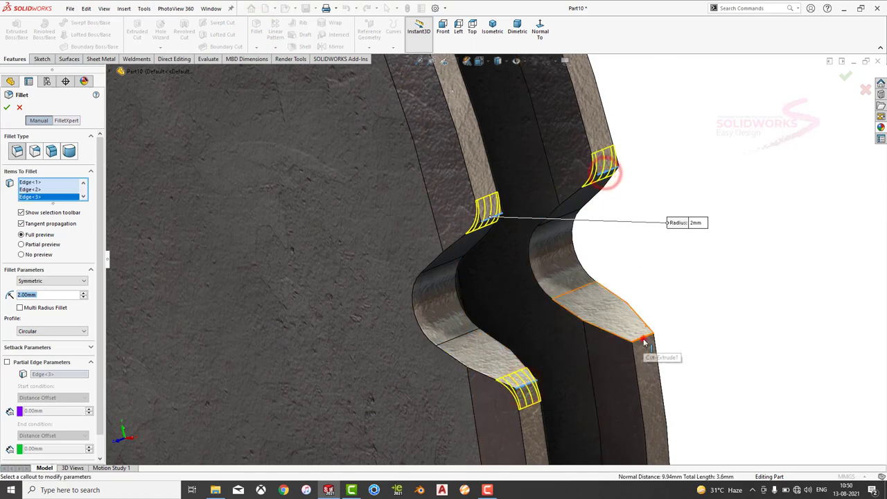
{"action": "left_click", "coordinate": [644, 342]}
{"action": "left_click", "coordinate": [6, 109]}
{"action": "scroll", "coordinate": [461, 283], "scroll_direction": "up", "scroll_amount": 4}
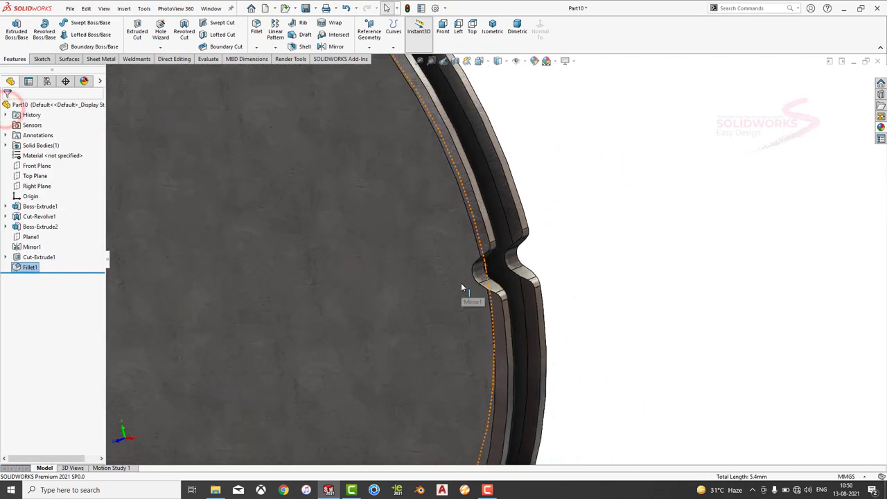
{"action": "scroll", "coordinate": [461, 283], "scroll_direction": "up", "scroll_amount": 4}
{"action": "scroll", "coordinate": [389, 304], "scroll_direction": "up", "scroll_amount": 2}
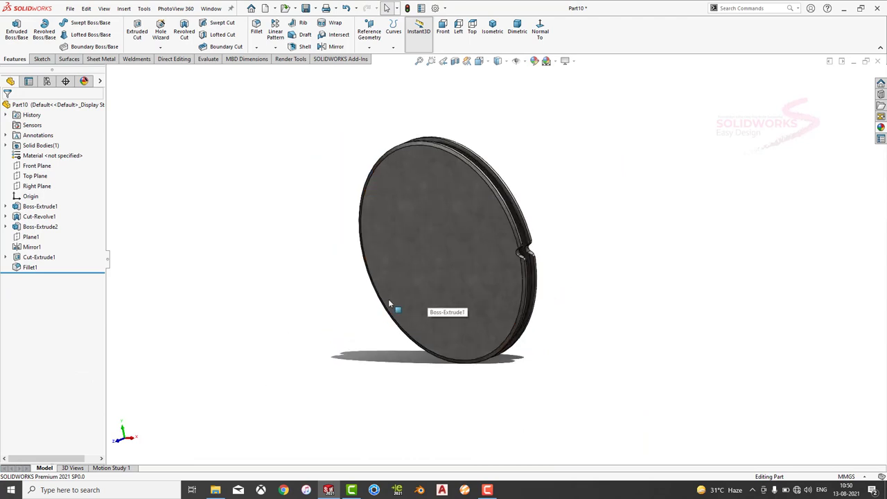
Circular-pattern Fillet1 and Cut-Extrude1 54 times around the disc's round edge
{"action": "left_click", "coordinate": [278, 49]}
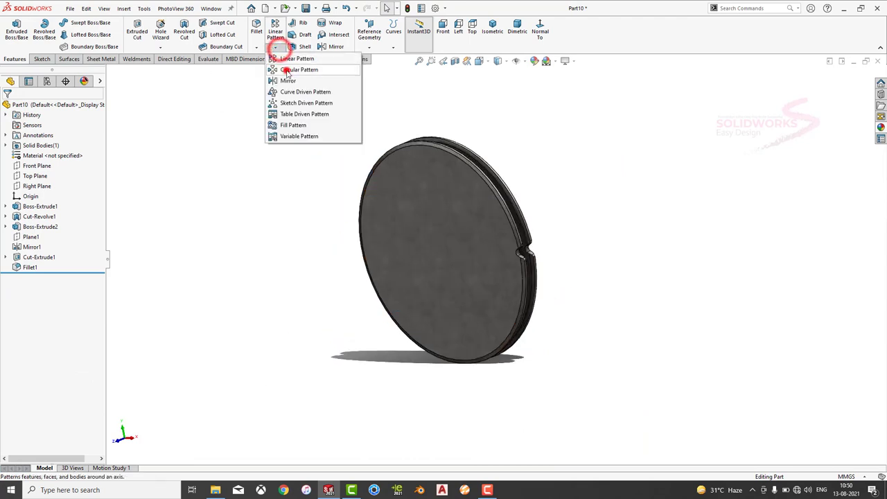
{"action": "left_click", "coordinate": [285, 71]}
{"action": "left_click", "coordinate": [443, 151]}
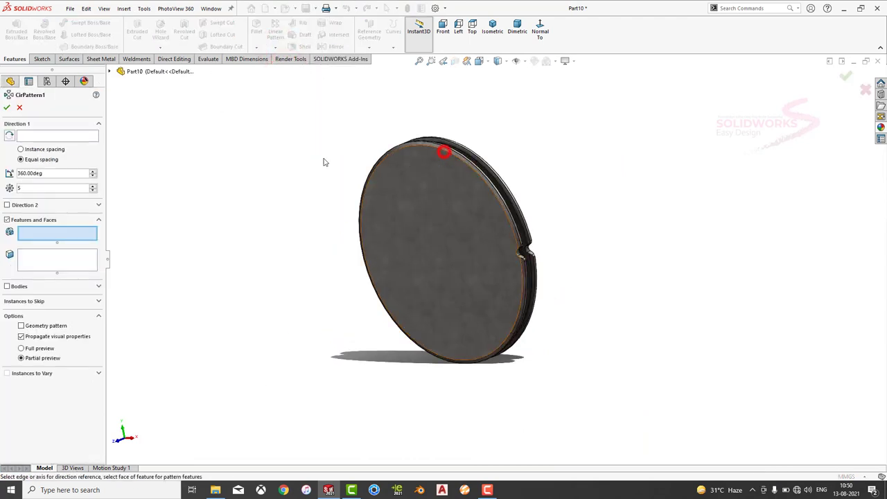
{"action": "left_click", "coordinate": [56, 135]}
{"action": "left_click", "coordinate": [429, 142]}
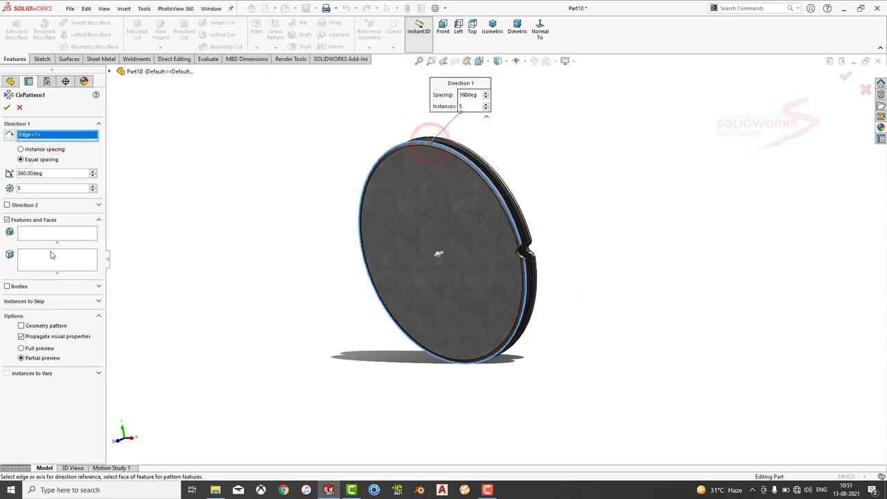
{"action": "left_click", "coordinate": [49, 233]}
{"action": "left_click", "coordinate": [109, 71]}
{"action": "left_click", "coordinate": [144, 234]}
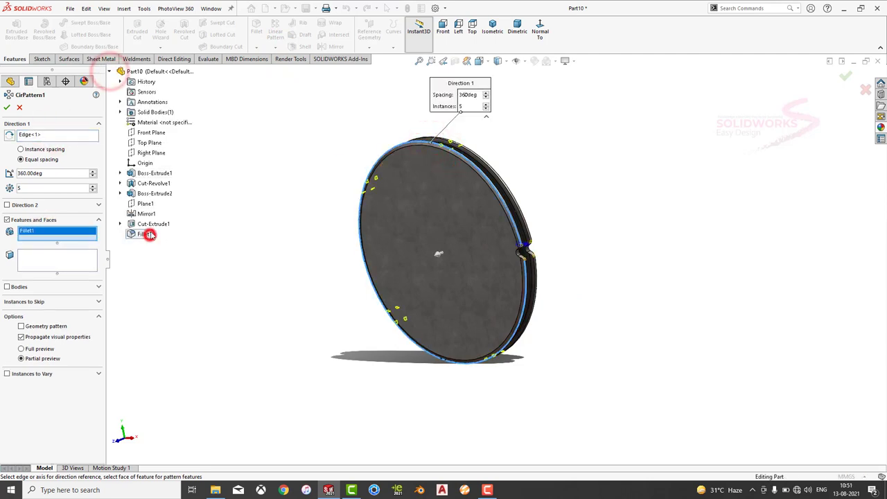
{"action": "left_click", "coordinate": [154, 223]}
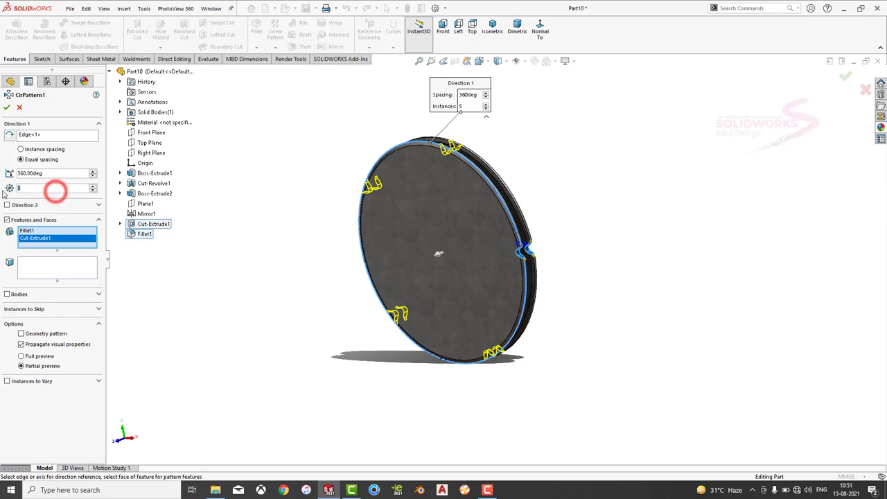
{"action": "type", "text": "4"}
{"action": "left_click", "coordinate": [249, 219]}
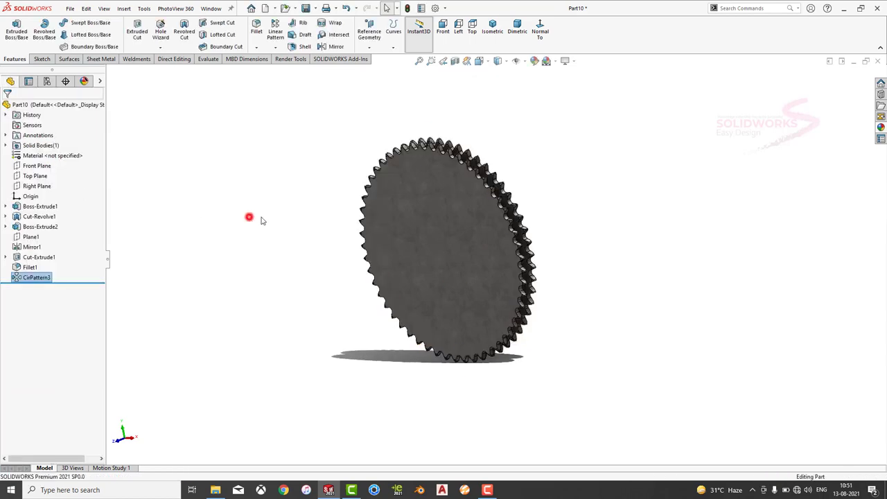
{"action": "scroll", "coordinate": [485, 124], "scroll_direction": "down", "scroll_amount": 5}
{"action": "scroll", "coordinate": [460, 174], "scroll_direction": "up", "scroll_amount": 3}
{"action": "scroll", "coordinate": [481, 181], "scroll_direction": "up", "scroll_amount": 3}
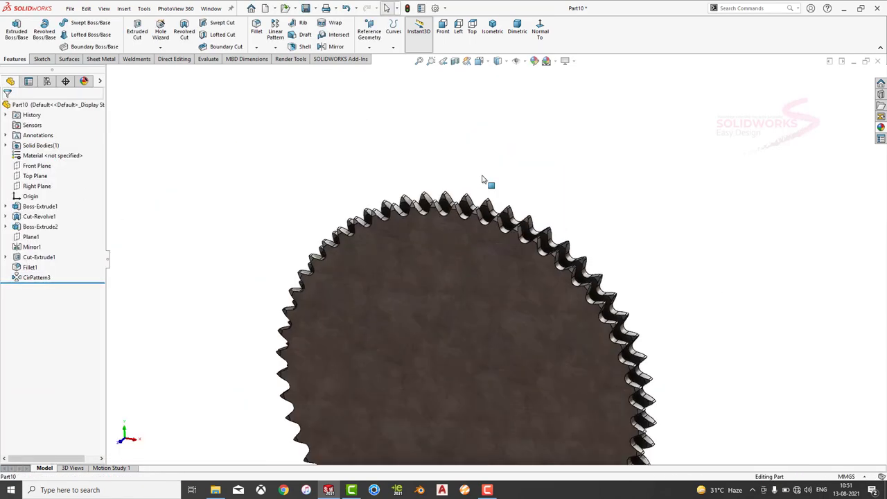
{"action": "scroll", "coordinate": [478, 236], "scroll_direction": "up", "scroll_amount": 3}
Start a sketch on the gear's front face, view it face-on, and draw an origin-centred circle near the teeth
{"action": "left_click", "coordinate": [475, 242]}
{"action": "left_click", "coordinate": [523, 284]}
{"action": "left_click", "coordinate": [531, 35]}
{"action": "left_click", "coordinate": [257, 199]}
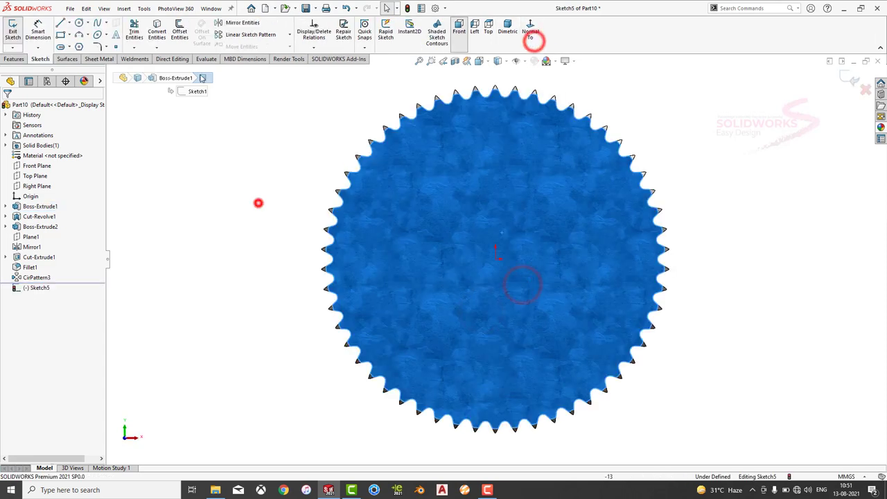
{"action": "left_click", "coordinate": [70, 35]}
{"action": "left_click", "coordinate": [61, 33]}
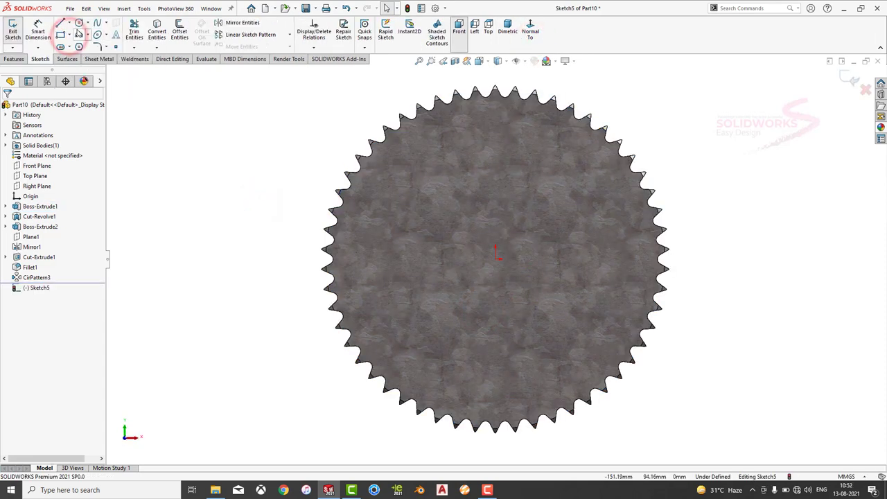
{"action": "left_click", "coordinate": [78, 23]}
{"action": "left_click", "coordinate": [496, 259]}
{"action": "left_click", "coordinate": [485, 136]}
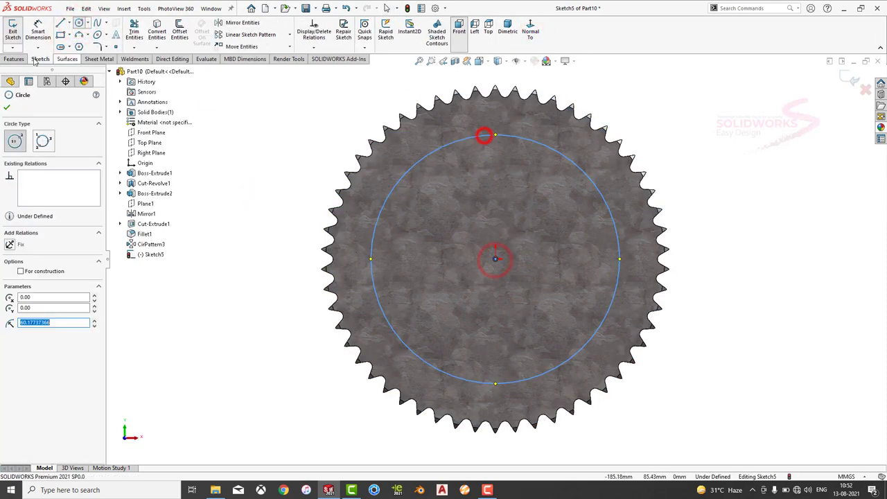
{"action": "key", "text": "Escape"}
Dimension the circle's diameter to 145 mm, fully defining Sketch5
{"action": "left_click", "coordinate": [390, 193]}
{"action": "left_click", "coordinate": [257, 231]}
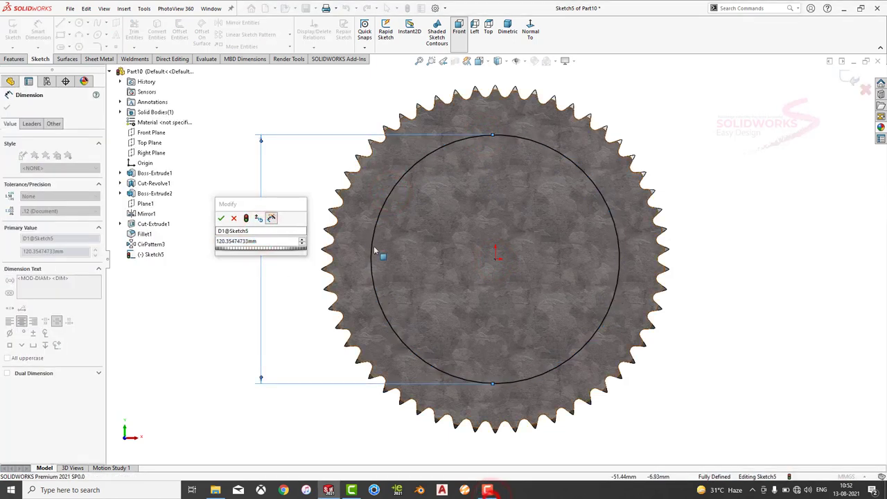
{"action": "left_click", "coordinate": [269, 248]}
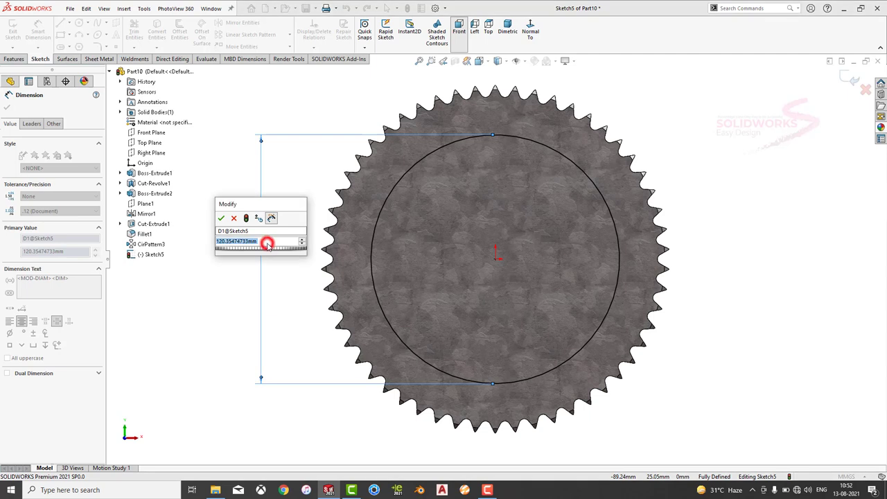
{"action": "type", "text": "14"}
{"action": "type", "text": "145"}
{"action": "key", "text": "Return"}
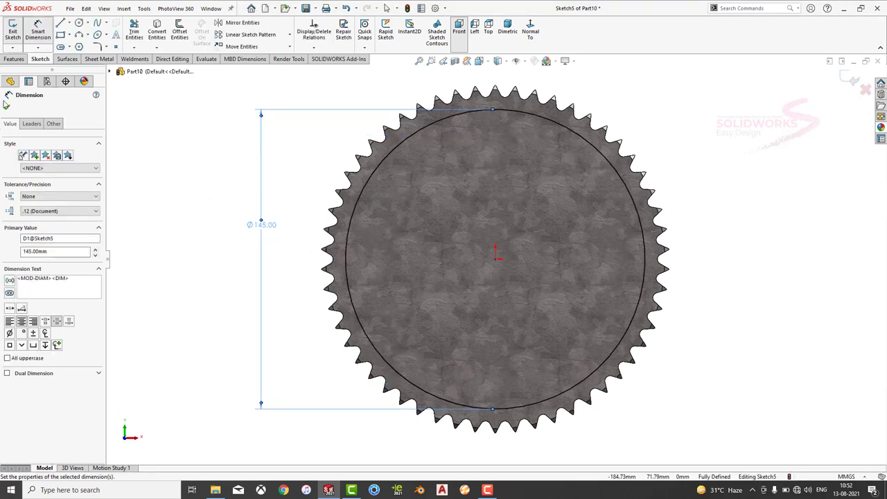
{"action": "left_click", "coordinate": [18, 60]}
{"action": "left_click", "coordinate": [16, 32]}
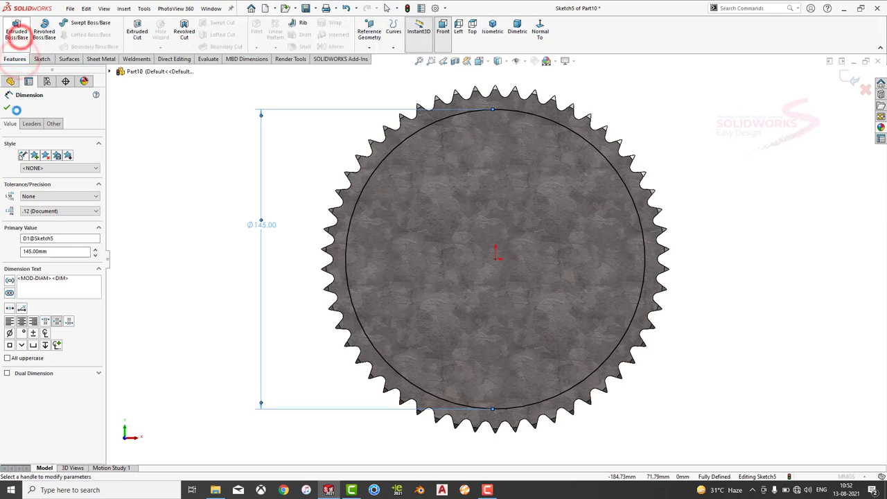
Cut the 145 mm circle Through All in both directions, hollowing the gear into a toothed ring
{"action": "left_click", "coordinate": [18, 107]}
{"action": "left_click", "coordinate": [136, 31]}
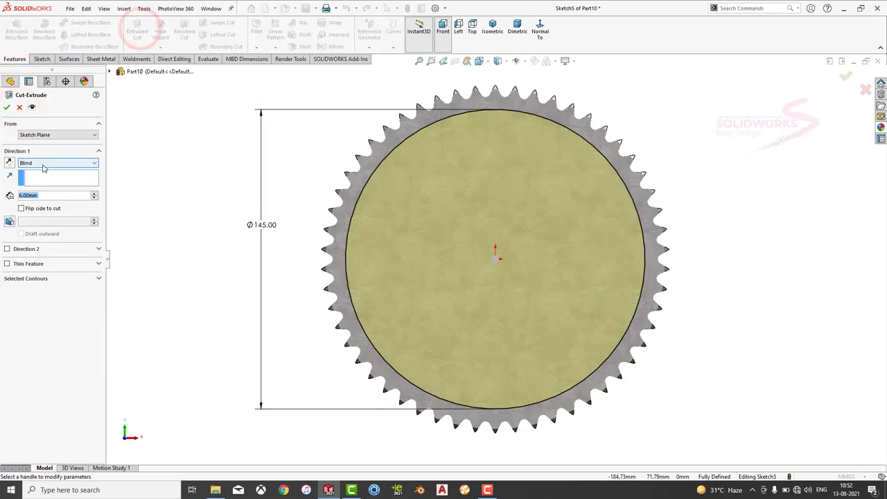
{"action": "left_click", "coordinate": [43, 163]}
{"action": "left_click", "coordinate": [47, 184]}
{"action": "left_click", "coordinate": [7, 107]}
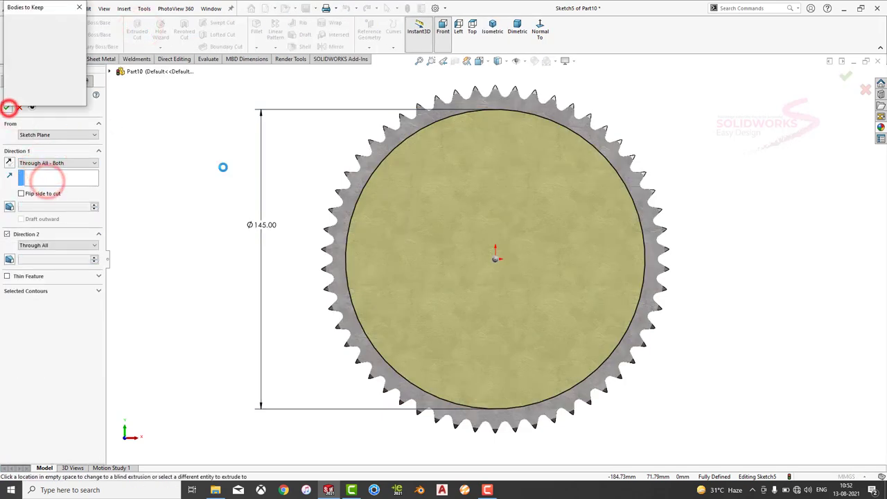
{"action": "left_click", "coordinate": [16, 21]}
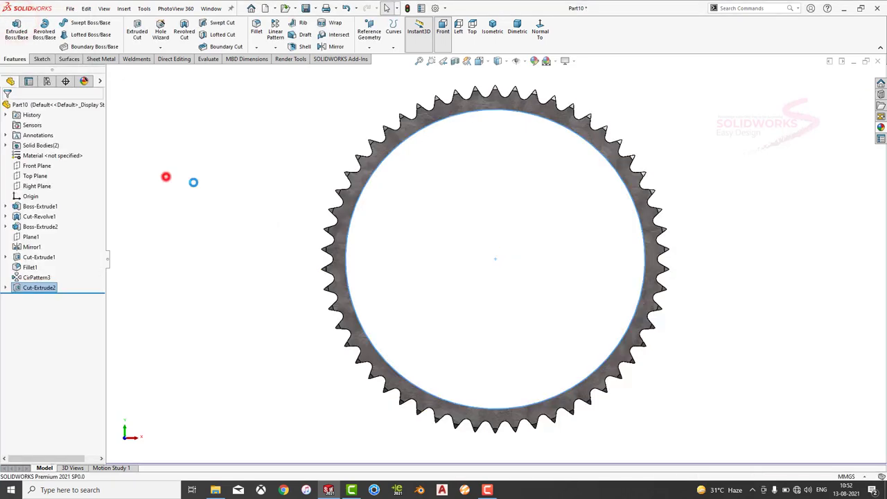
{"action": "middle_click_drag", "start_coordinate": [166, 176], "coordinate": [348, 291]}
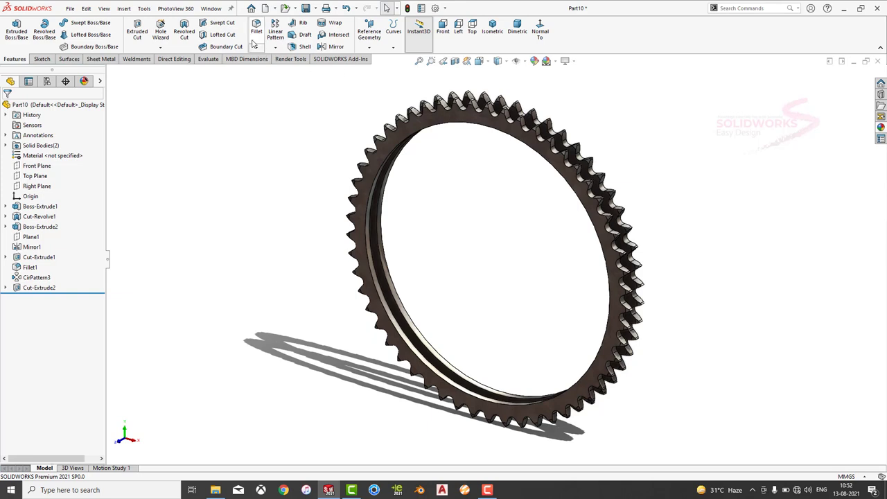
Create Plane2 offset from the gear face and open a new sketch on it
{"action": "left_click", "coordinate": [369, 36]}
{"action": "left_click", "coordinate": [381, 54]}
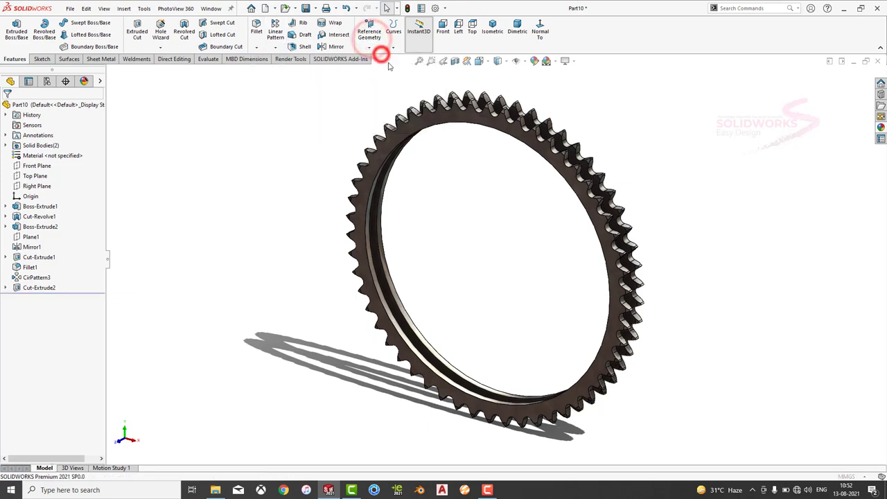
{"action": "left_click", "coordinate": [473, 118]}
{"action": "type", "text": "21"}
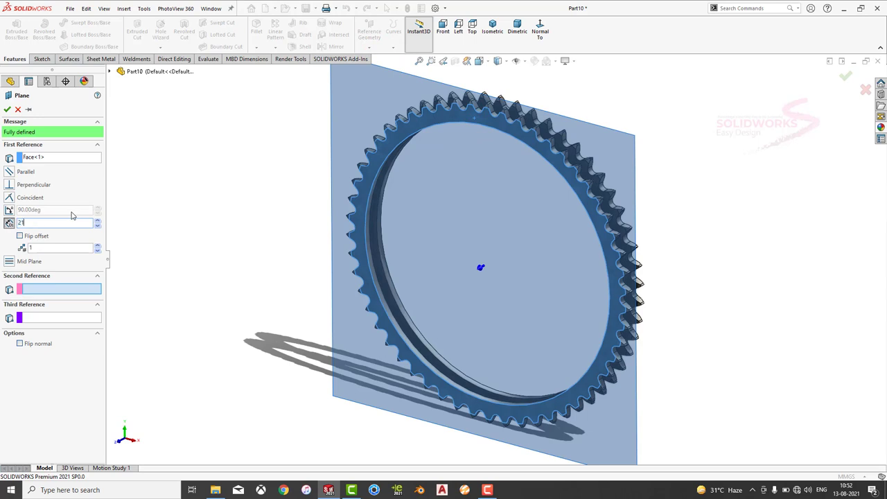
{"action": "key", "text": "Return"}
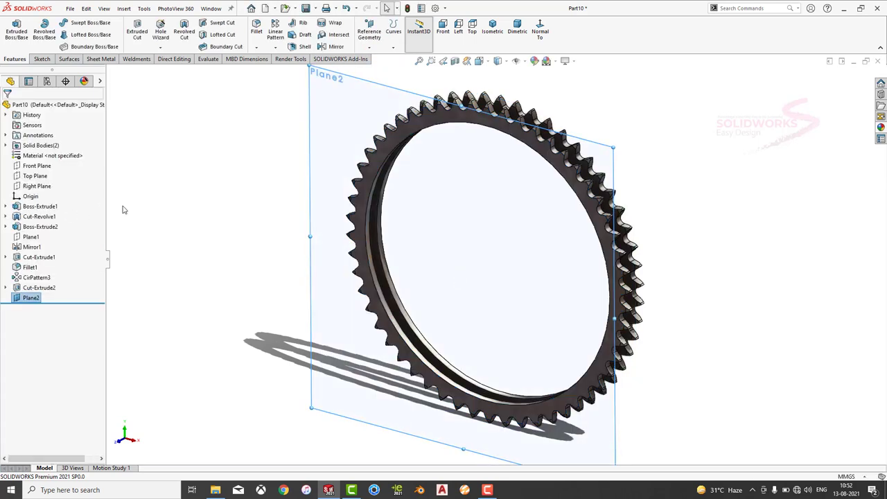
{"action": "left_click", "coordinate": [341, 135]}
{"action": "left_click", "coordinate": [382, 108]}
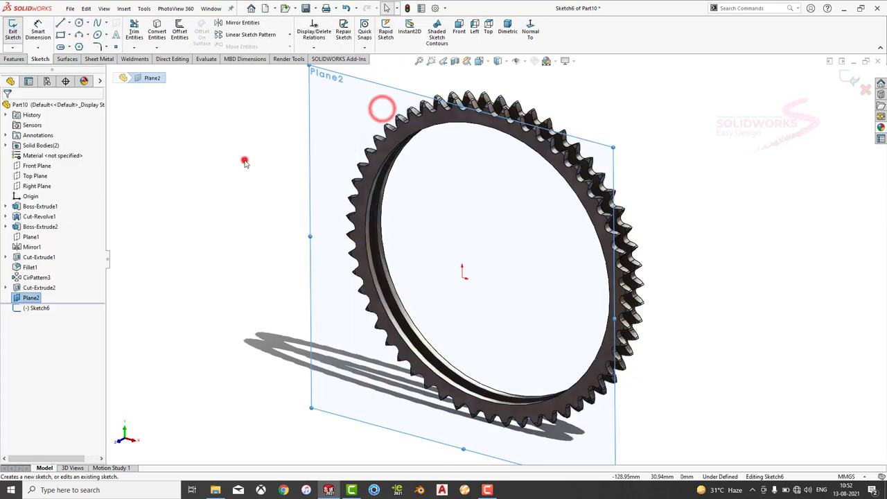
Draw an origin-centred circle on the gear's inner edge, viewed face-on to Plane2
{"action": "left_click", "coordinate": [244, 162]}
{"action": "left_click", "coordinate": [78, 22]}
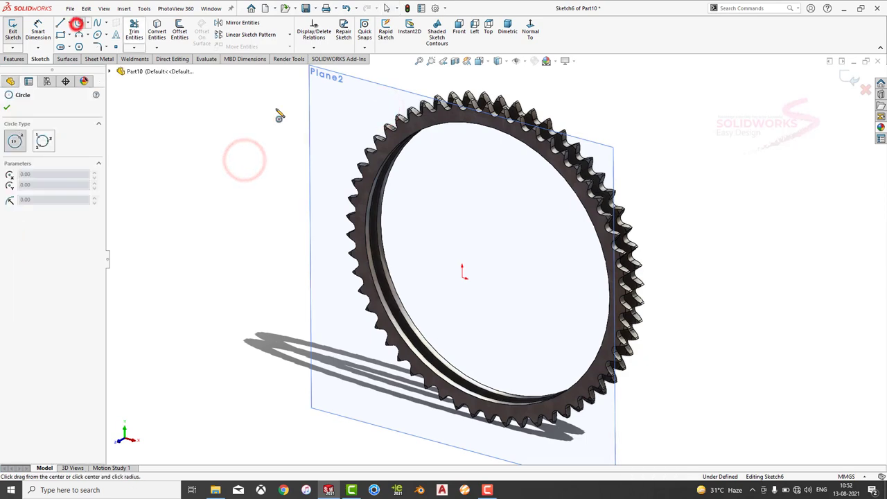
{"action": "left_click", "coordinate": [463, 278]}
{"action": "left_click", "coordinate": [529, 26]}
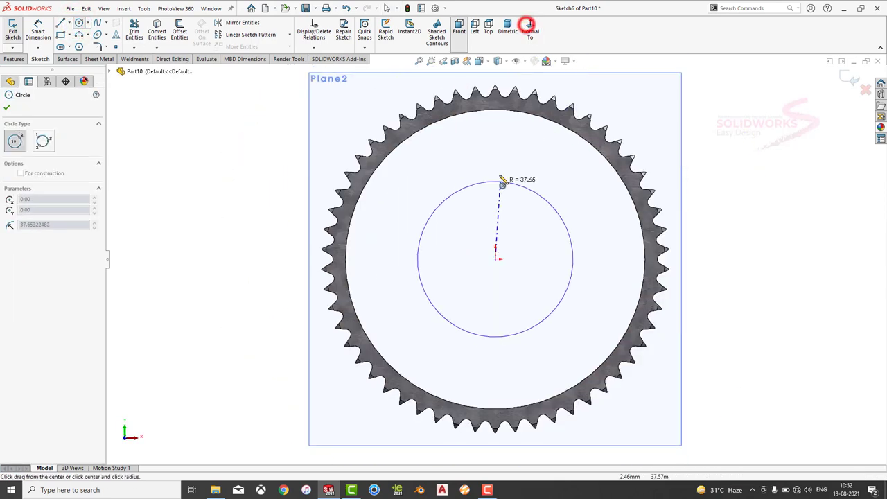
{"action": "left_click", "coordinate": [484, 115]}
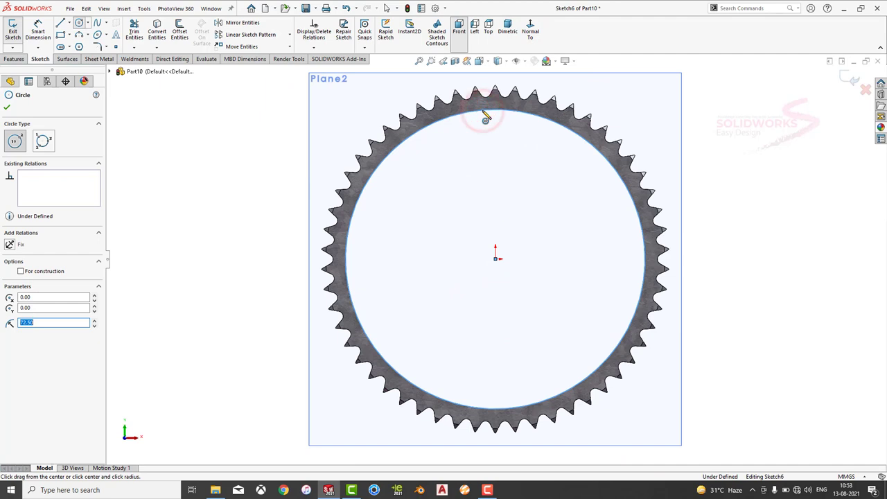
{"action": "key", "text": "Escape"}
Add a second concentric circle at the origin and dimension its diameter to 139 mm
{"action": "left_click", "coordinate": [34, 31]}
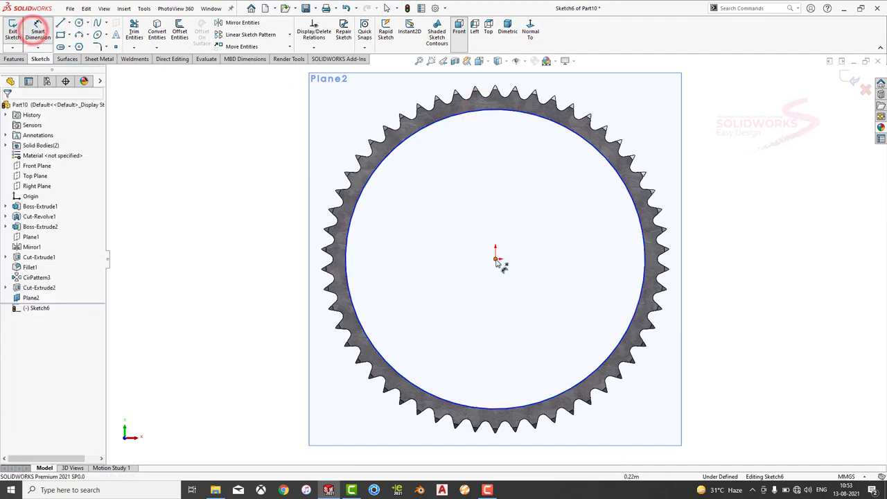
{"action": "left_click", "coordinate": [79, 22]}
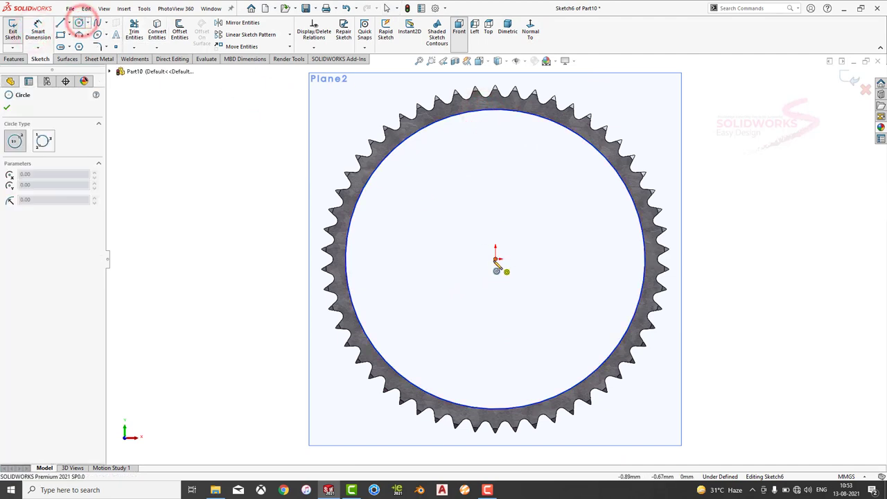
{"action": "left_click_drag", "start_coordinate": [495, 259], "coordinate": [499, 162]}
{"action": "left_click", "coordinate": [38, 32]}
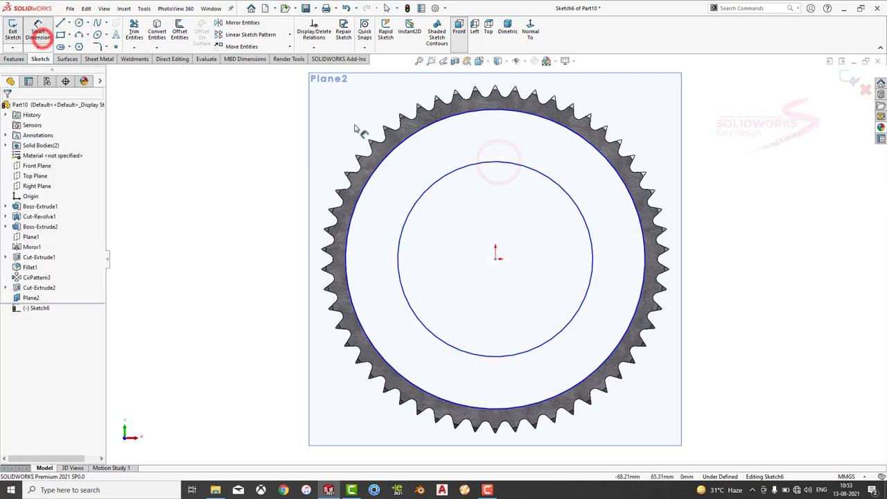
{"action": "left_click", "coordinate": [436, 182]}
{"action": "left_click", "coordinate": [238, 251]}
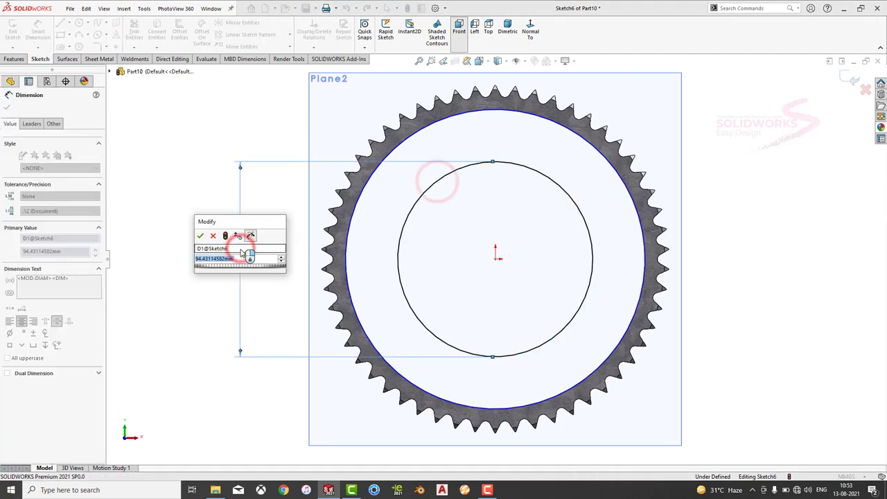
{"action": "type", "text": "48"}
{"action": "key", "text": "Return"}
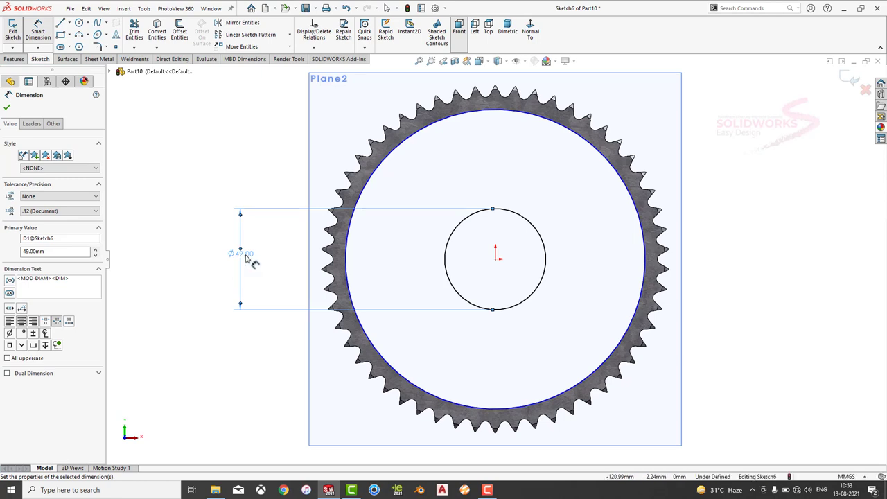
{"action": "double_click", "coordinate": [246, 256]}
{"action": "type", "text": "139"}
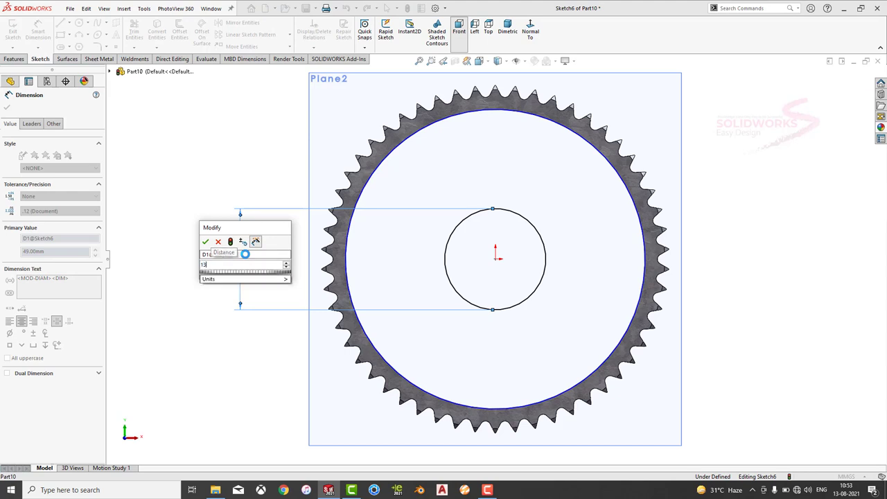
{"action": "key", "text": "Return"}
{"action": "left_click", "coordinate": [14, 59]}
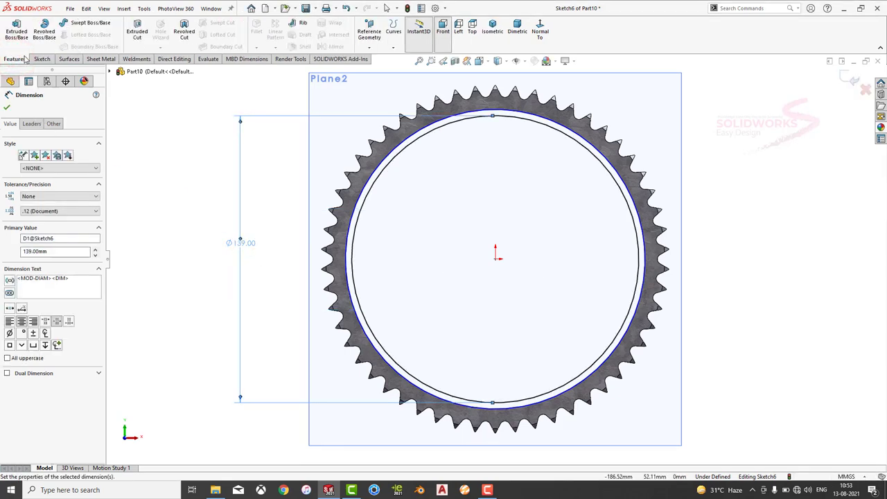
Extrude Sketch6's ring Up To Surface, stopping at the gear face, as Boss-Extrude3
{"action": "left_click", "coordinate": [17, 31]}
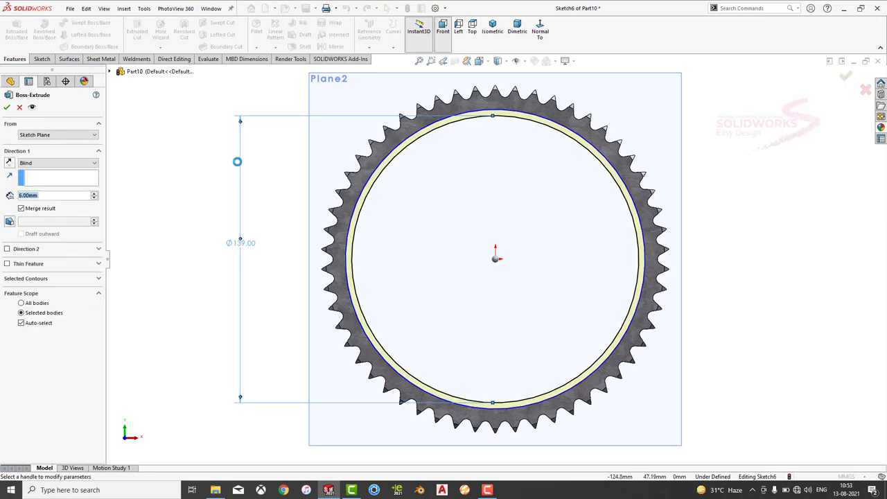
{"action": "mouse_move", "coordinate": [224, 173]}
{"action": "middle_mouse_down"}
{"action": "mouse_move", "coordinate": [182, 182]}
{"action": "mouse_move", "coordinate": [173, 215]}
{"action": "middle_mouse_up"}
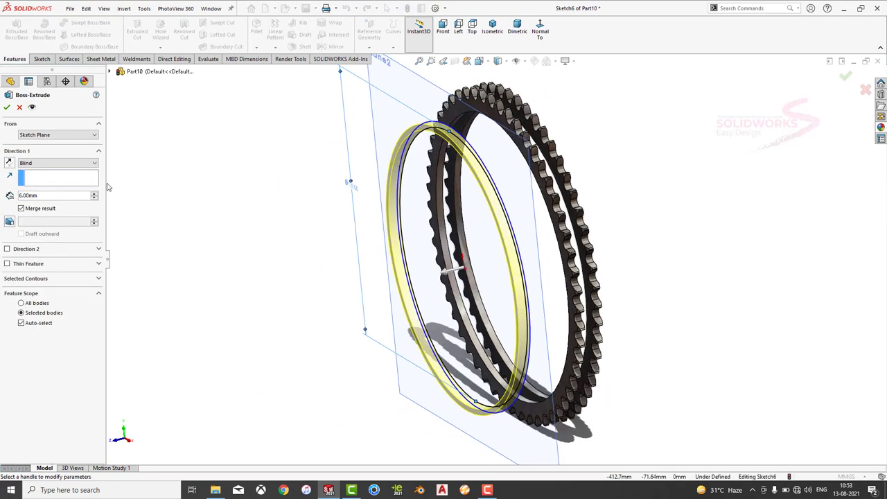
{"action": "left_click", "coordinate": [53, 164]}
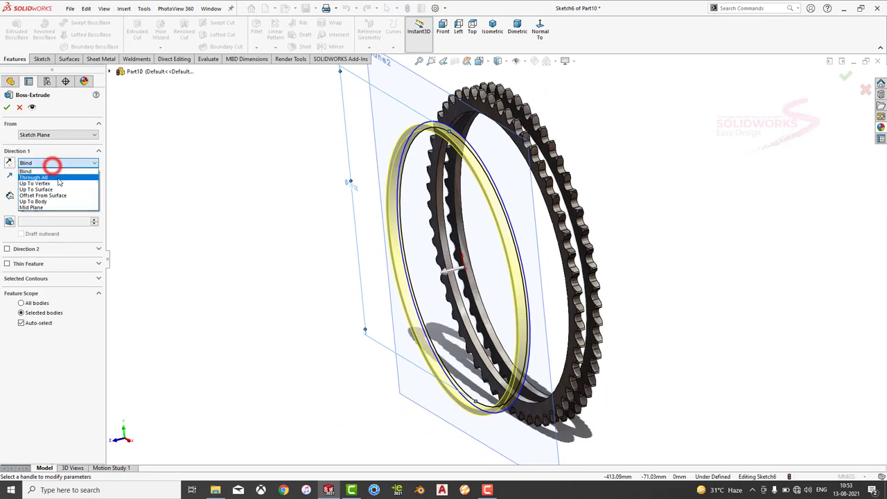
{"action": "left_click", "coordinate": [56, 187]}
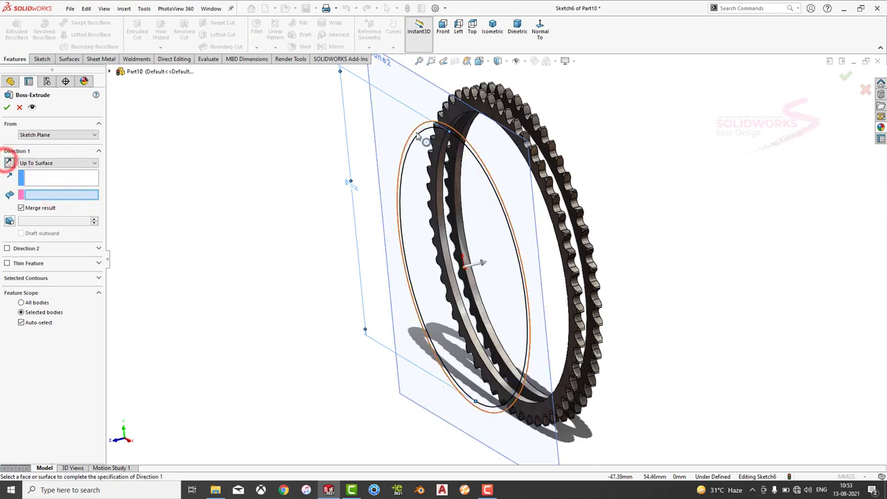
{"action": "left_click", "coordinate": [446, 111]}
{"action": "left_click", "coordinate": [8, 108]}
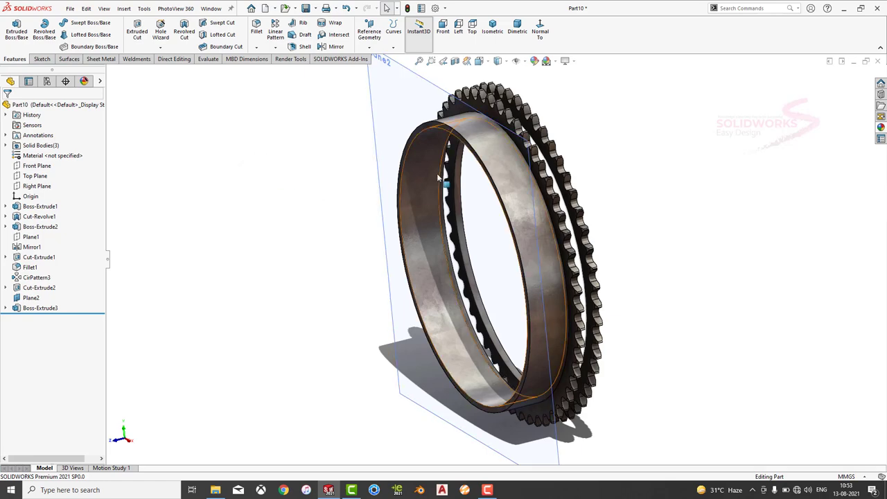
{"action": "mouse_move", "coordinate": [471, 174]}
{"action": "middle_mouse_down"}
{"action": "mouse_move", "coordinate": [374, 171]}
{"action": "mouse_move", "coordinate": [561, 363]}
{"action": "middle_mouse_up"}
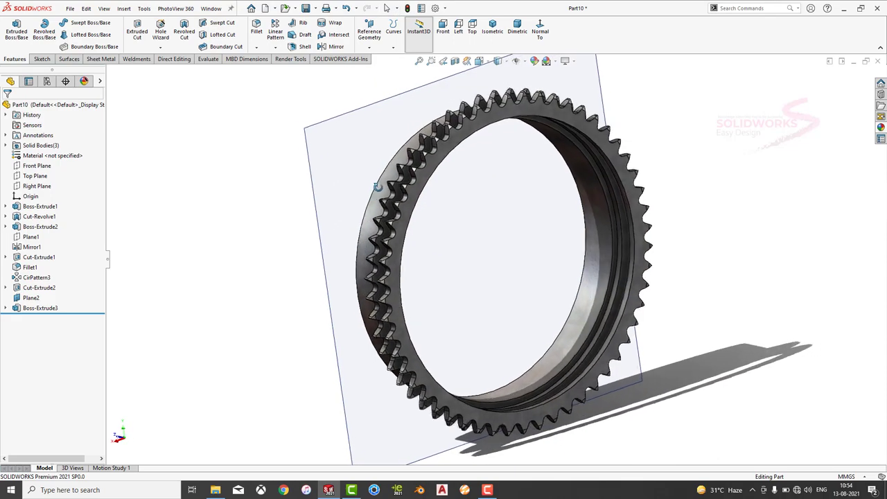
{"action": "scroll", "coordinate": [589, 320], "scroll_direction": "down", "scroll_amount": 5}
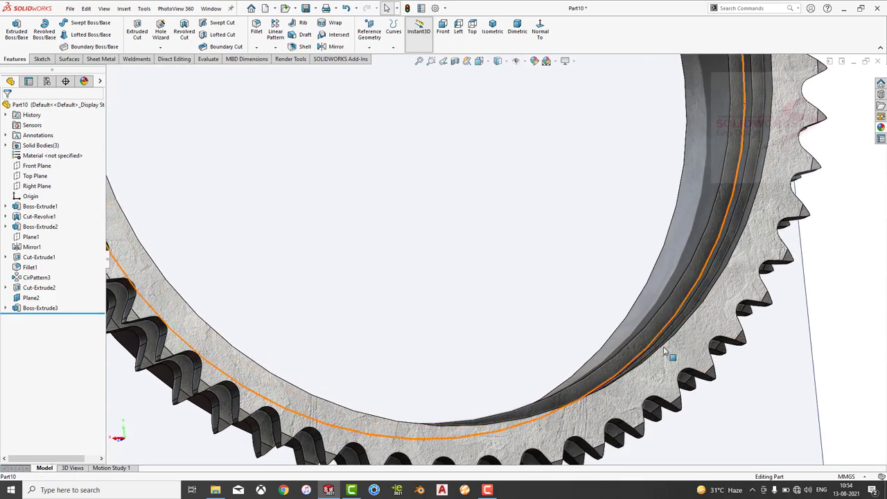
{"action": "mouse_move", "coordinate": [588, 320]}
{"action": "middle_mouse_down"}
{"action": "mouse_move", "coordinate": [720, 329]}
{"action": "mouse_move", "coordinate": [662, 309]}
{"action": "middle_mouse_up"}
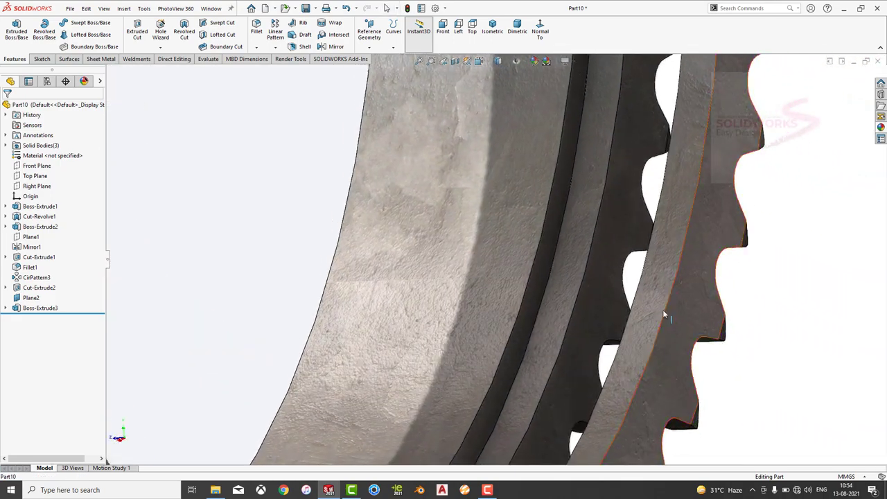
{"action": "scroll", "coordinate": [624, 309], "scroll_direction": "up", "scroll_amount": 3}
{"action": "scroll", "coordinate": [621, 308], "scroll_direction": "up", "scroll_amount": 3}
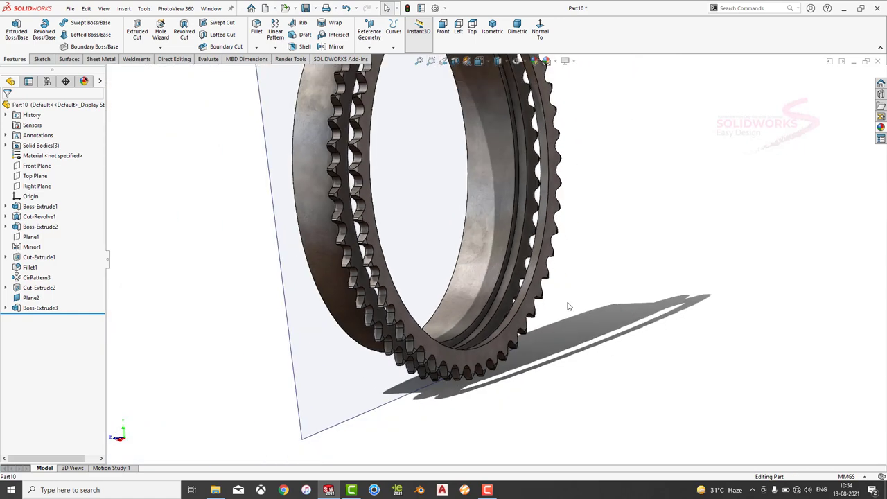
{"action": "middle_click_drag", "start_coordinate": [528, 280], "coordinate": [649, 264]}
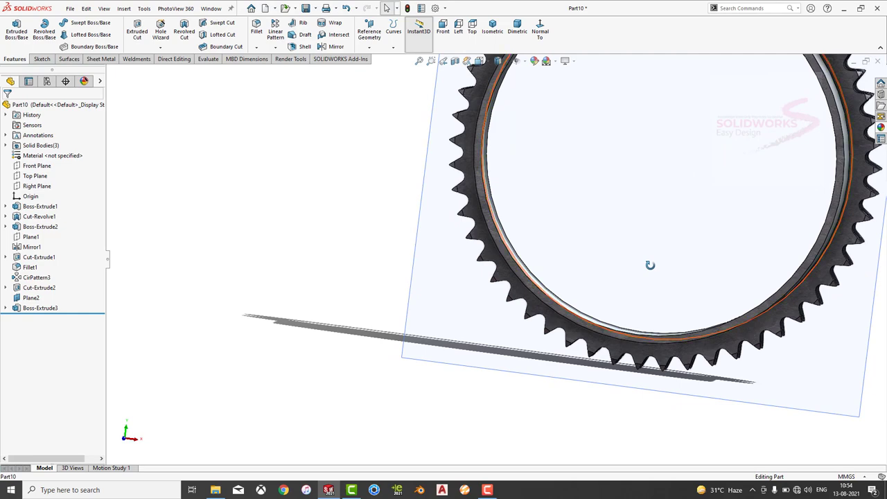
{"action": "middle_click_drag", "start_coordinate": [649, 265], "coordinate": [677, 204]}
{"action": "scroll", "coordinate": [608, 168], "scroll_direction": "down", "scroll_amount": 5}
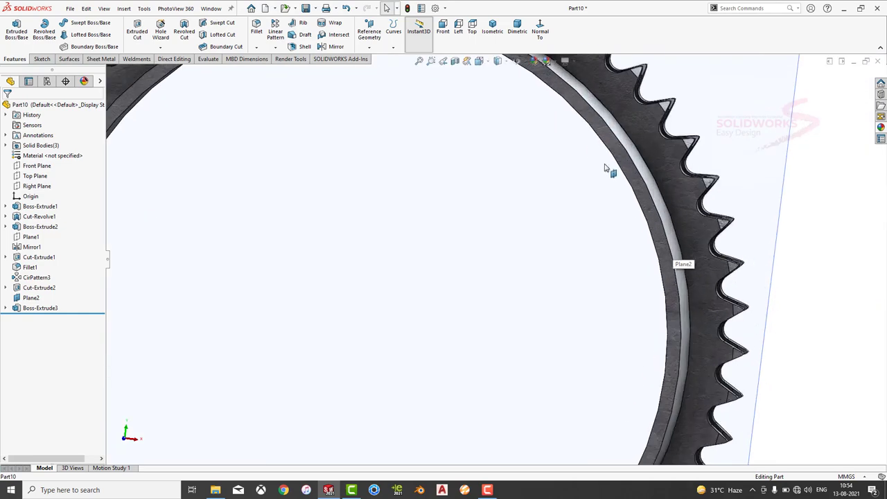
Start Sketch7 on the ring face and draw a centerline from the origin to the inner edge
{"action": "left_click", "coordinate": [646, 205]}
{"action": "left_click", "coordinate": [687, 175]}
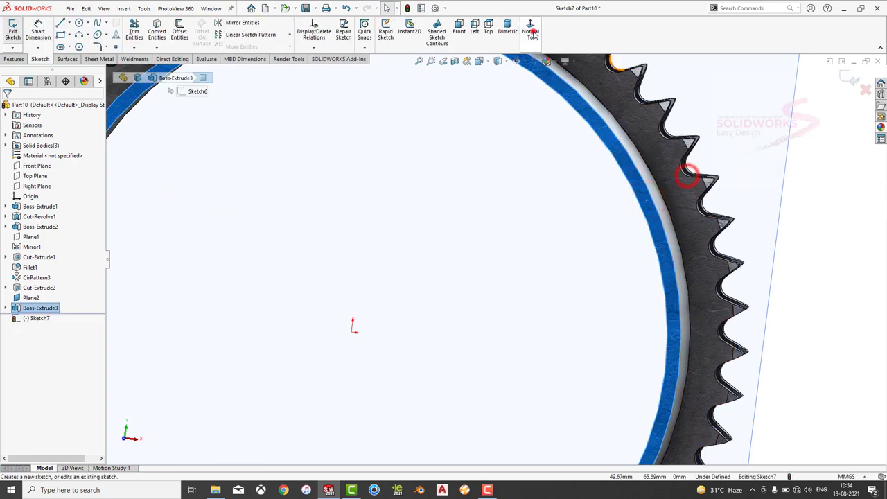
{"action": "scroll", "coordinate": [678, 293], "scroll_direction": "down", "scroll_amount": 2}
{"action": "scroll", "coordinate": [665, 280], "scroll_direction": "down", "scroll_amount": 2}
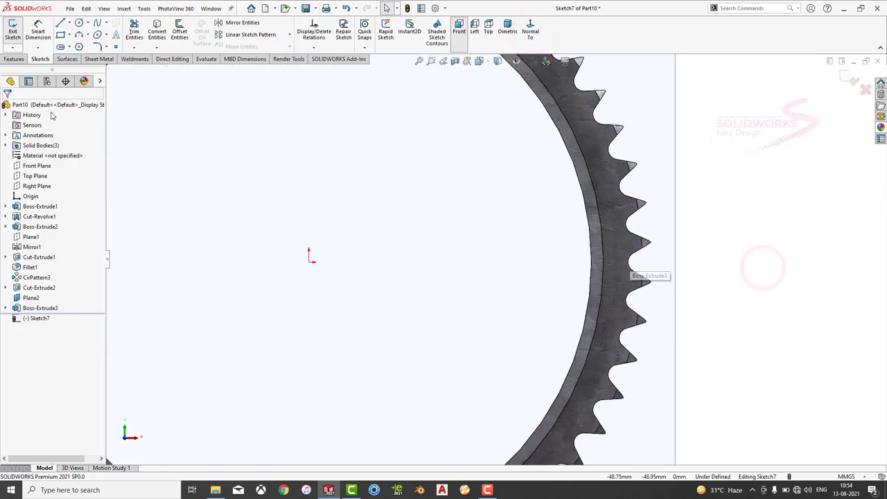
{"action": "left_click", "coordinate": [69, 23]}
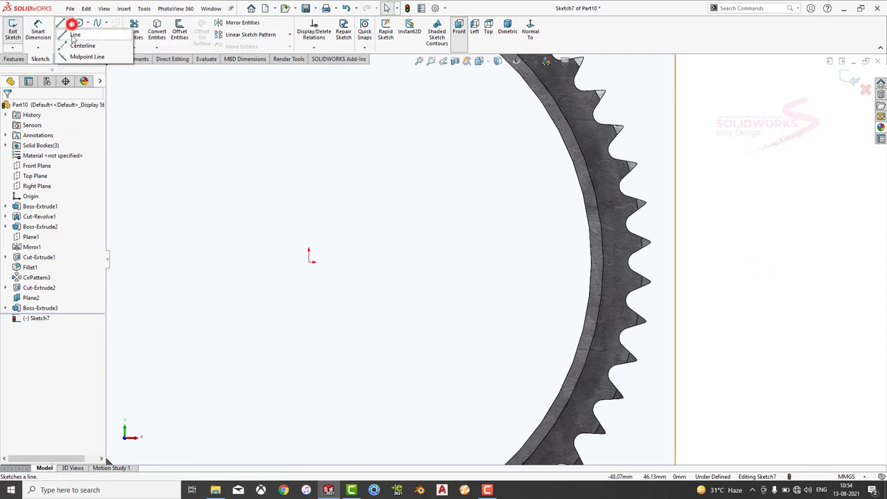
{"action": "left_click", "coordinate": [82, 46]}
{"action": "left_click", "coordinate": [309, 261]}
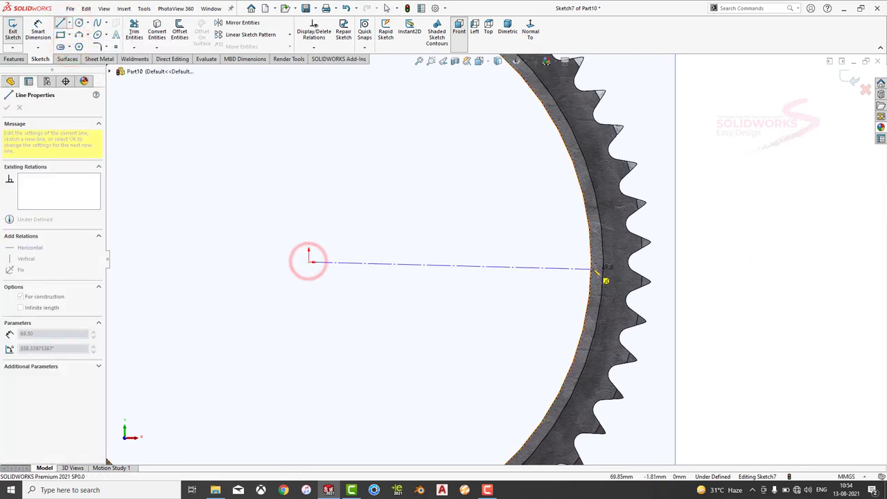
{"action": "left_click", "coordinate": [593, 263]}
{"action": "key", "text": "Escape"}
Draw a short horizontal line at the centerline's end and dimension it 1.80
{"action": "scroll", "coordinate": [567, 255], "scroll_direction": "down", "scroll_amount": 4}
{"action": "scroll", "coordinate": [535, 281], "scroll_direction": "down", "scroll_amount": 3}
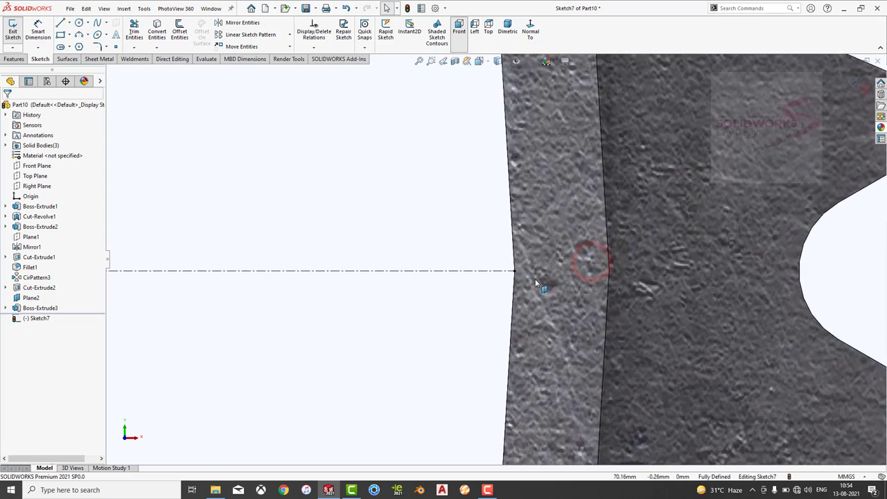
{"action": "left_click", "coordinate": [60, 23]}
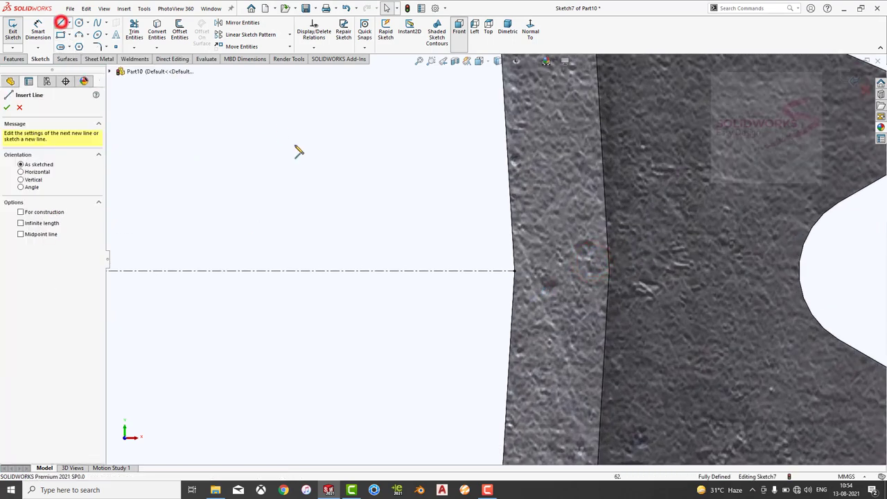
{"action": "left_click", "coordinate": [513, 270]}
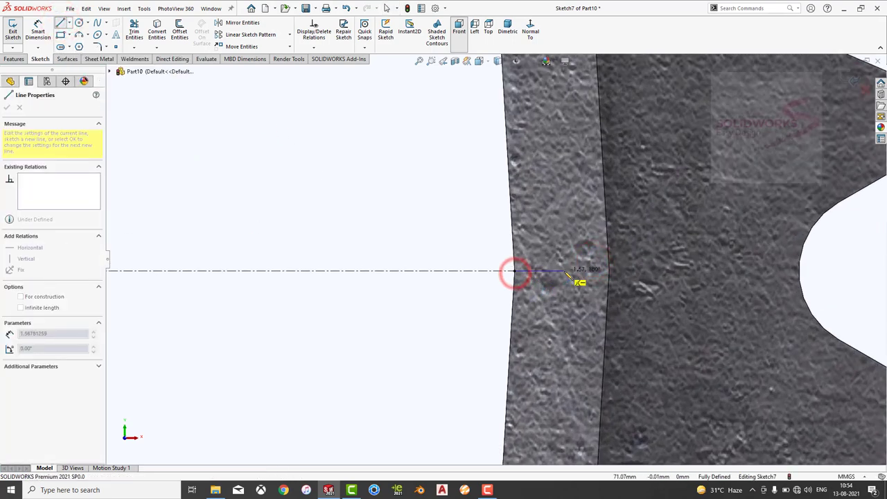
{"action": "double_click", "coordinate": [564, 271]}
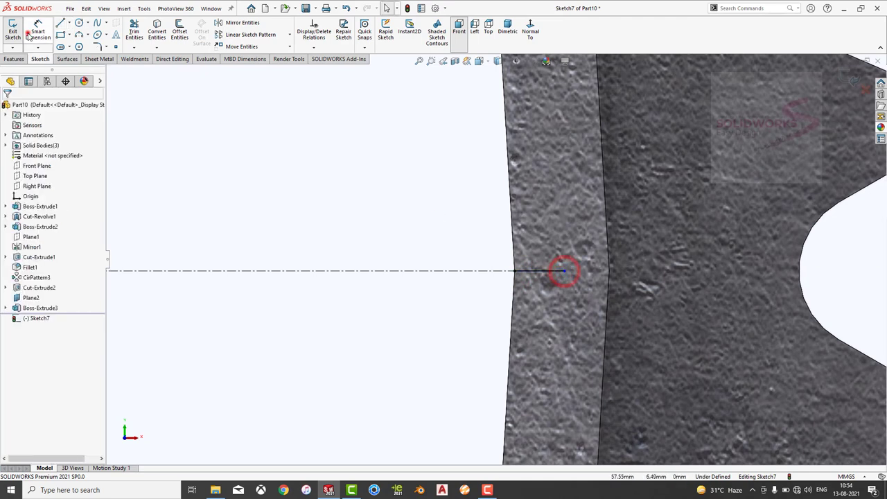
{"action": "left_click", "coordinate": [542, 272]}
{"action": "left_click", "coordinate": [477, 230]}
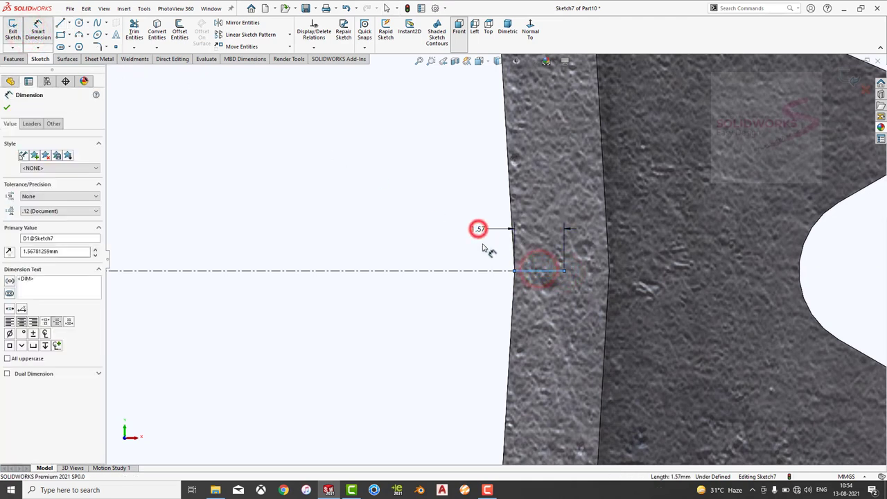
{"action": "left_click", "coordinate": [489, 249]}
{"action": "type", "text": "1.8"}
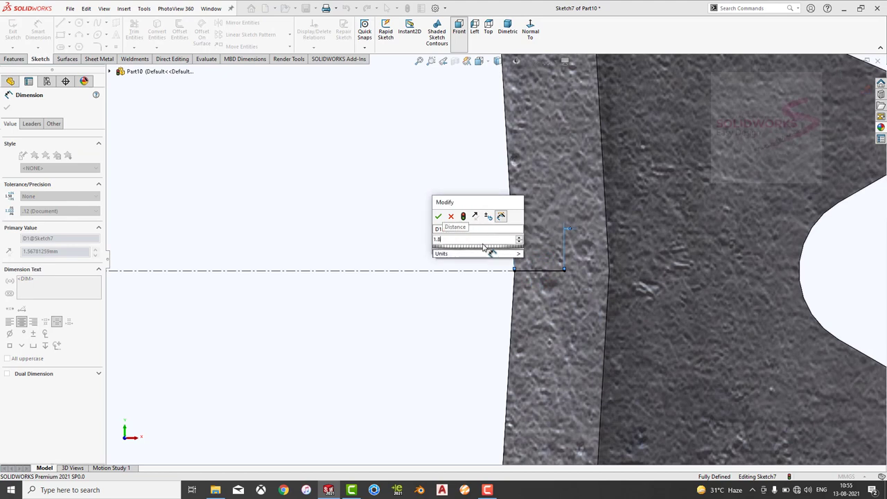
{"action": "key", "text": "Return"}
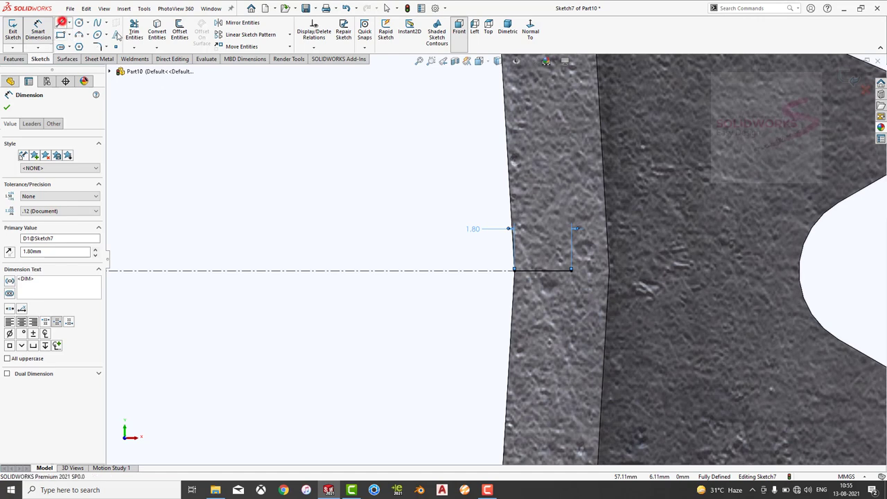
Add a vertical line centred on the centerline end, dimensioned 5.00
{"action": "left_click", "coordinate": [60, 21]}
{"action": "left_click", "coordinate": [497, 240]}
{"action": "left_click", "coordinate": [496, 325]}
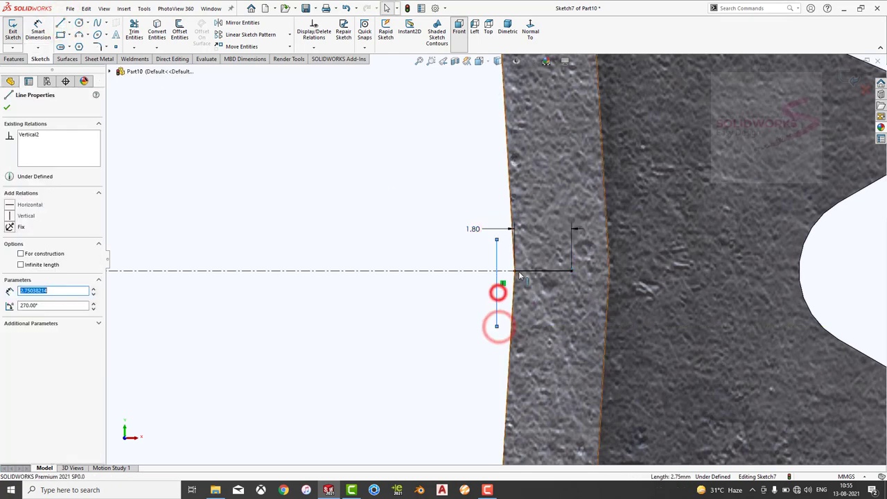
{"action": "left_click", "coordinate": [515, 271], "text": "ctrl"}
{"action": "left_click", "coordinate": [542, 232]}
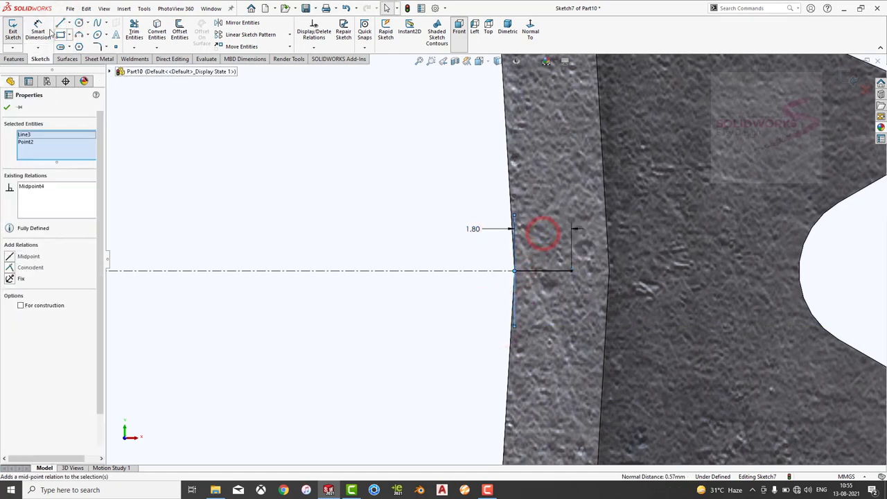
{"action": "left_click", "coordinate": [42, 32]}
{"action": "left_click", "coordinate": [514, 237]}
{"action": "left_click", "coordinate": [448, 265]}
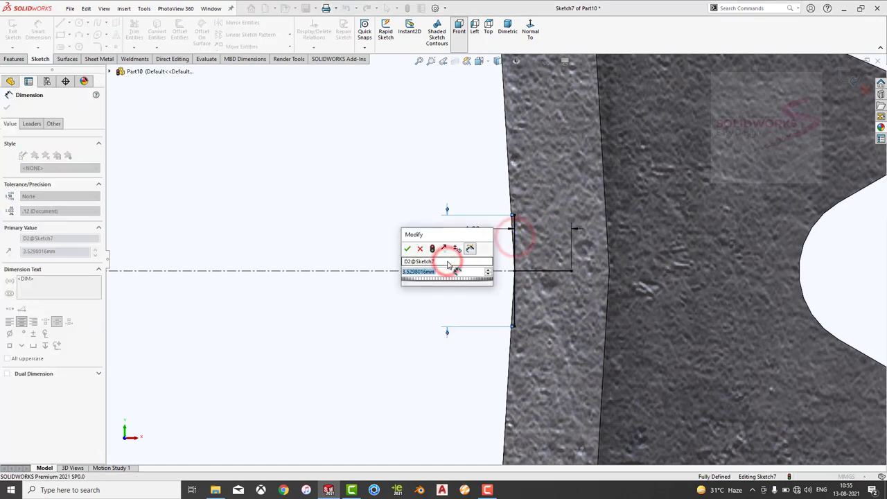
{"action": "type", "text": "5"}
{"action": "key", "text": "Return"}
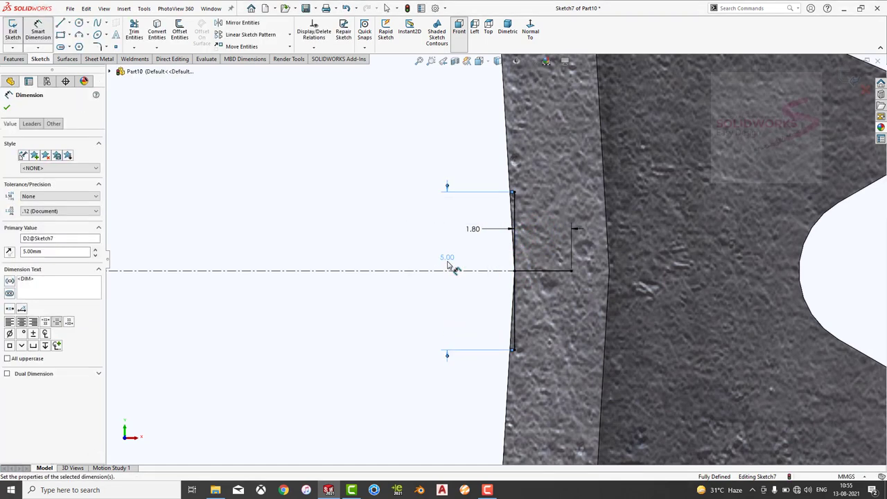
Draw the slanted side line and dimension the short vertical edge to 0.95
{"action": "left_click", "coordinate": [60, 22]}
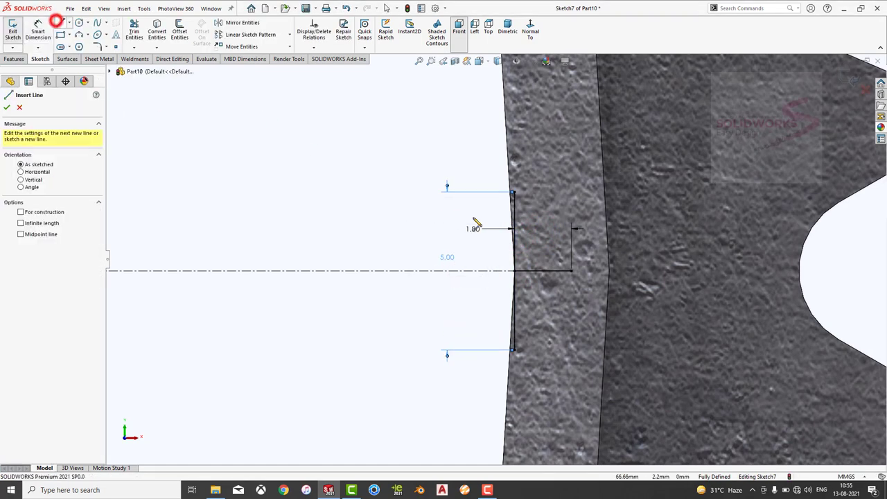
{"action": "left_click", "coordinate": [515, 193]}
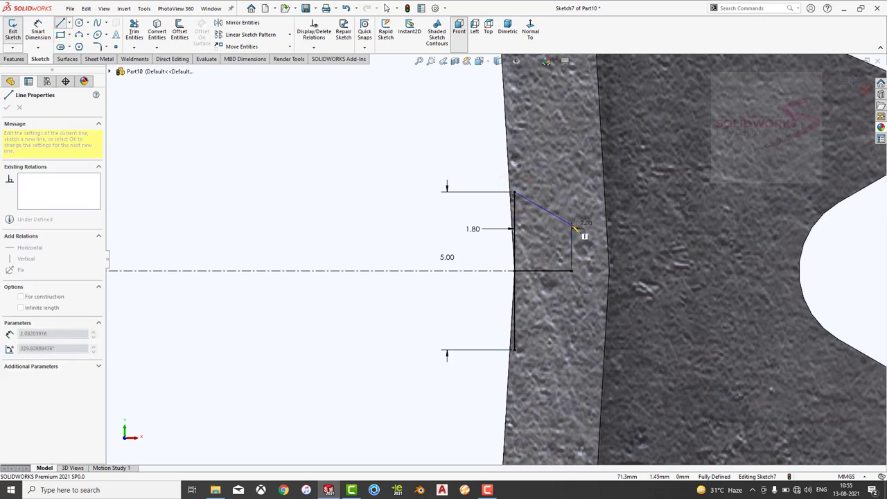
{"action": "left_click", "coordinate": [572, 226]}
{"action": "double_click", "coordinate": [572, 270]}
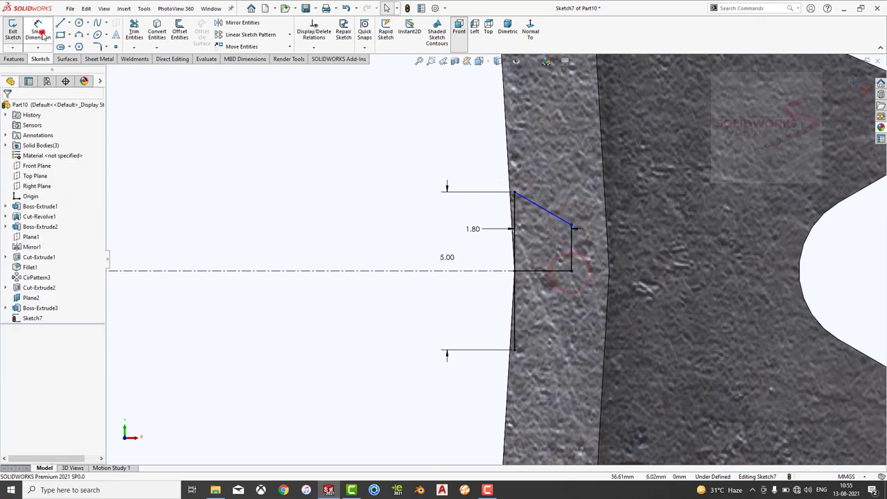
{"action": "left_click", "coordinate": [40, 33]}
{"action": "left_click", "coordinate": [573, 244]}
{"action": "left_click", "coordinate": [337, 248]}
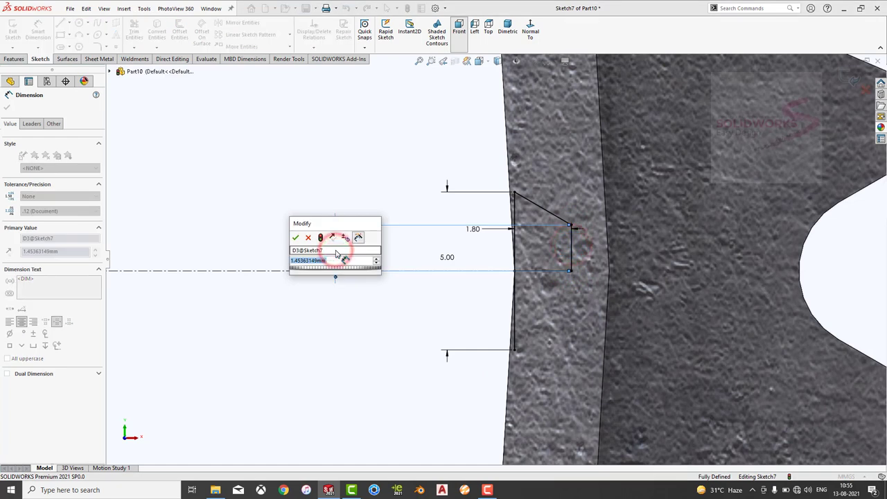
{"action": "type", "text": "0.95"}
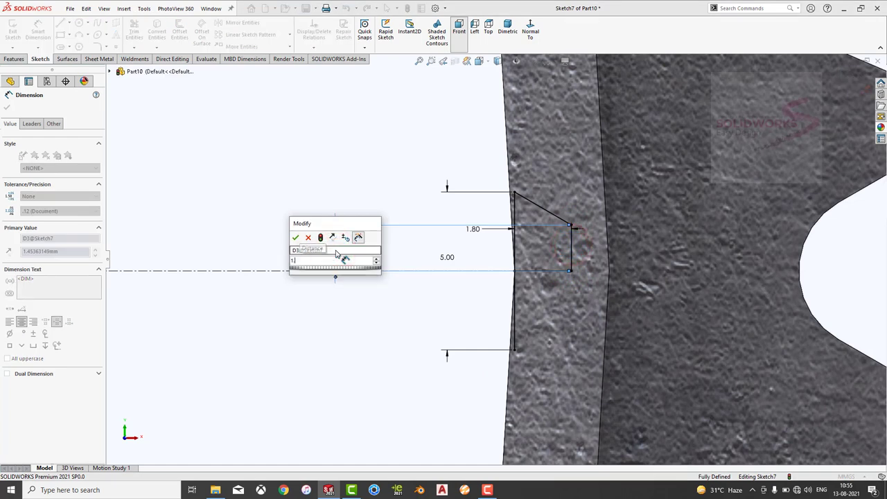
{"action": "key", "text": "Return"}
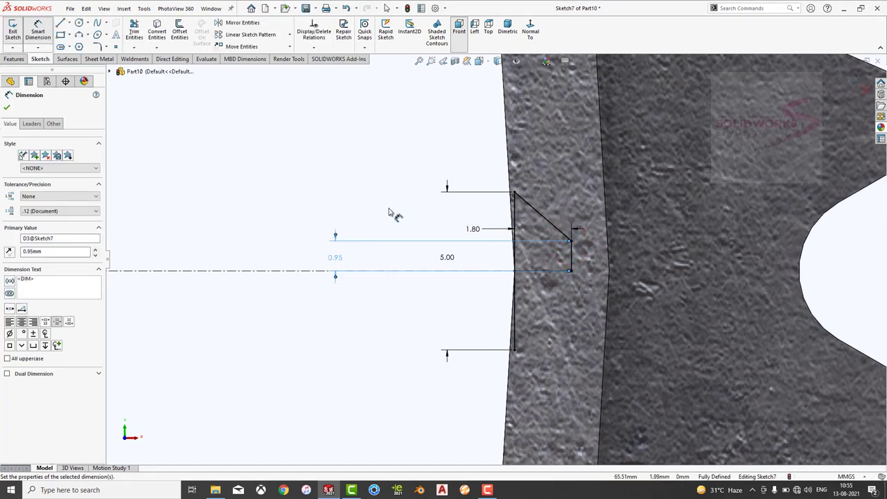
Mirror the slanted and short vertical lines about the centerline
{"action": "left_click", "coordinate": [390, 213]}
{"action": "left_click", "coordinate": [239, 22]}
{"action": "left_click_drag", "start_coordinate": [539, 181], "coordinate": [483, 208]}
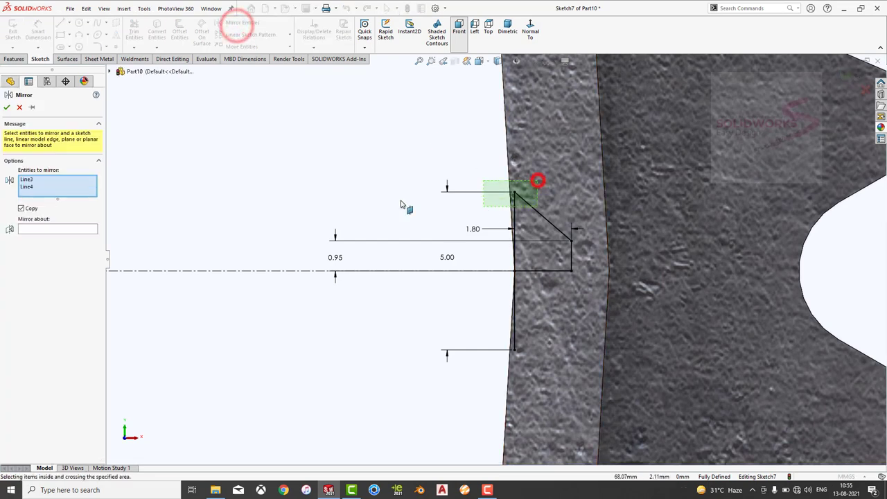
{"action": "left_click", "coordinate": [77, 232]}
{"action": "left_click", "coordinate": [439, 269]}
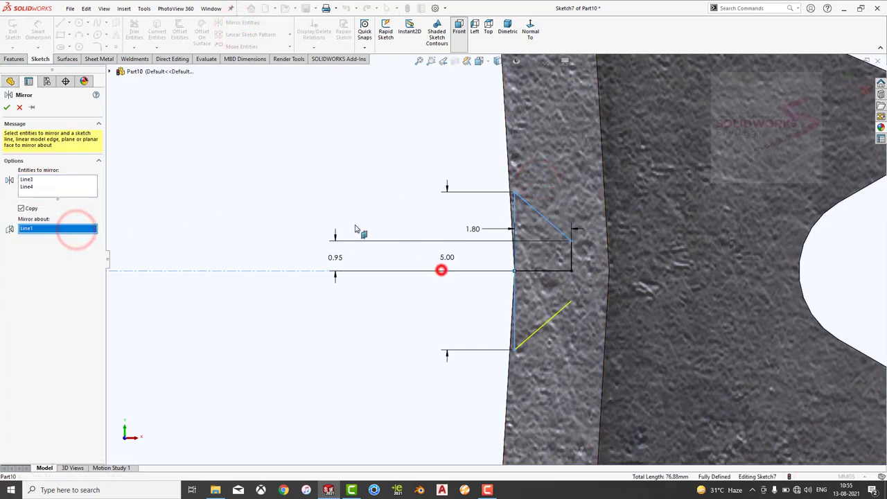
{"action": "left_click", "coordinate": [50, 191]}
{"action": "left_click", "coordinate": [573, 257]}
{"action": "left_click", "coordinate": [7, 107]}
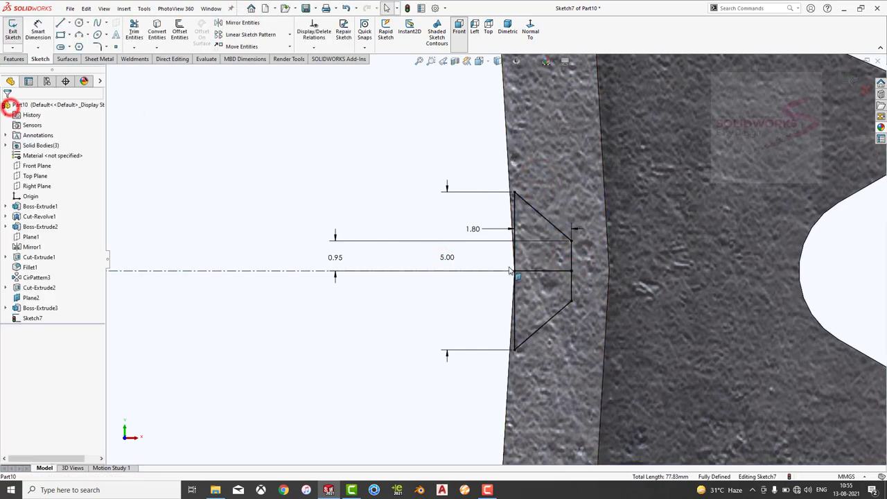
Convert a selected sketch edge into Sketch7 entities
{"action": "left_click", "coordinate": [531, 269]}
{"action": "left_click", "coordinate": [575, 240]}
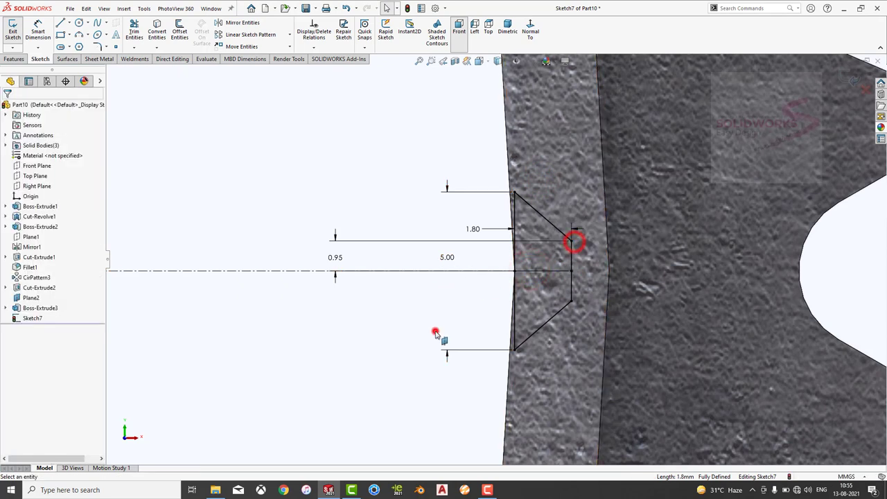
{"action": "left_click", "coordinate": [435, 334]}
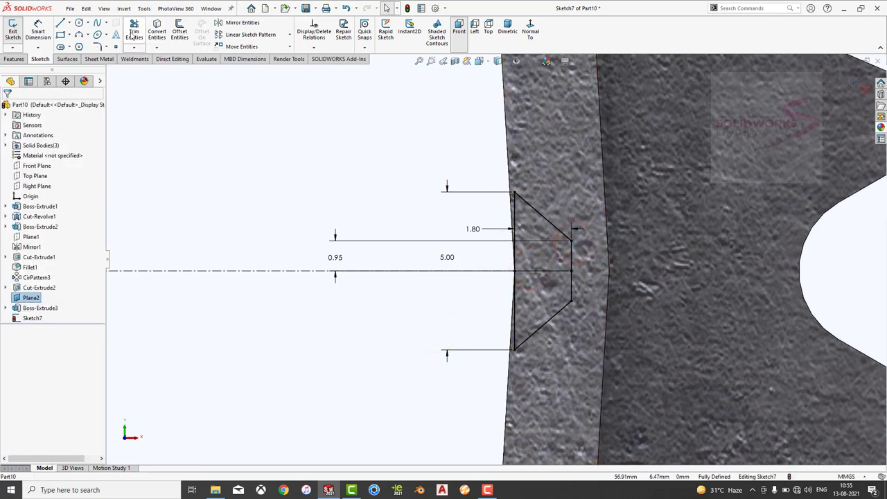
{"action": "left_click", "coordinate": [157, 31]}
{"action": "left_click", "coordinate": [514, 216]}
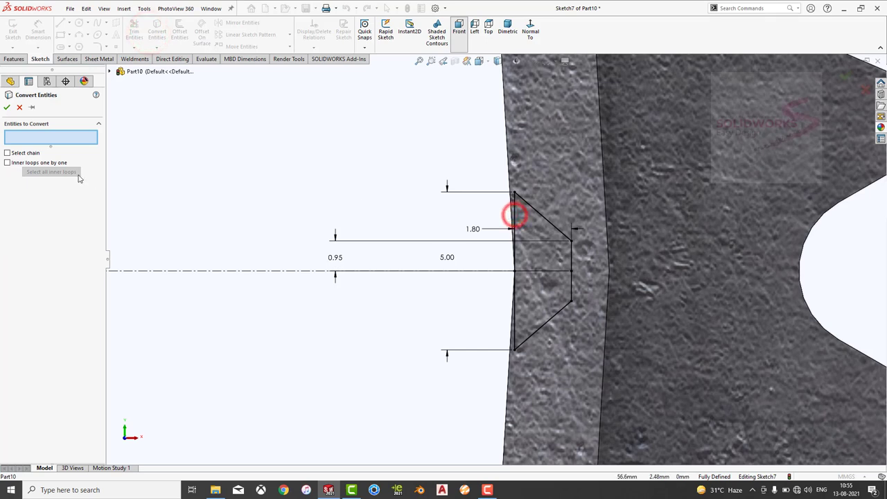
Offset the long vertical line 1.00 mm to one side and clean up the extra line
{"action": "key", "text": "Escape"}
{"action": "left_click", "coordinate": [179, 31]}
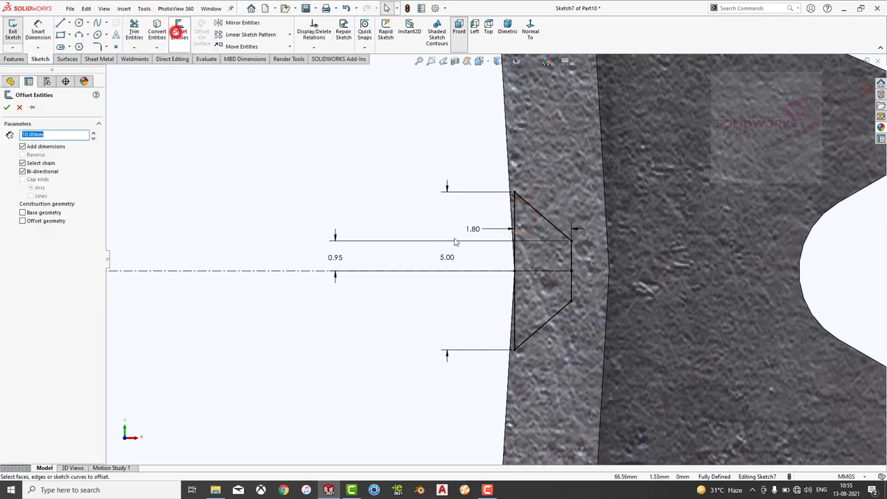
{"action": "left_click", "coordinate": [516, 208]}
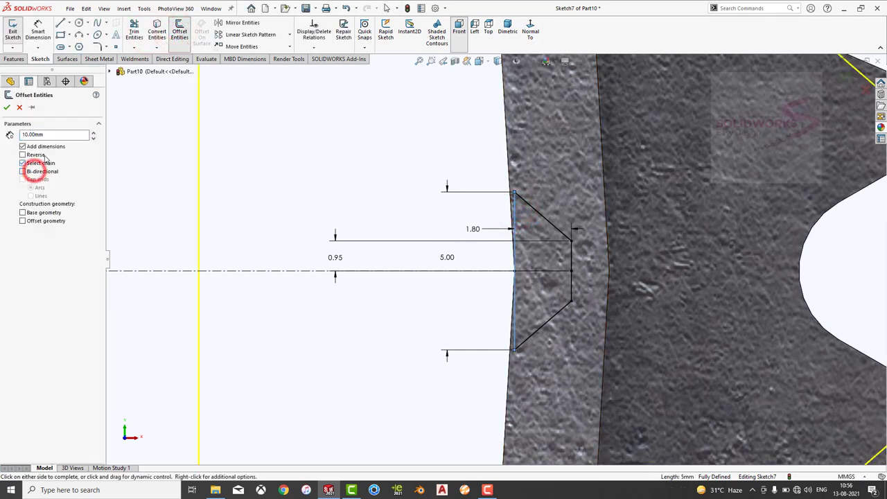
{"action": "left_click", "coordinate": [52, 134]}
{"action": "type", "text": "1"}
{"action": "key", "text": "Return"}
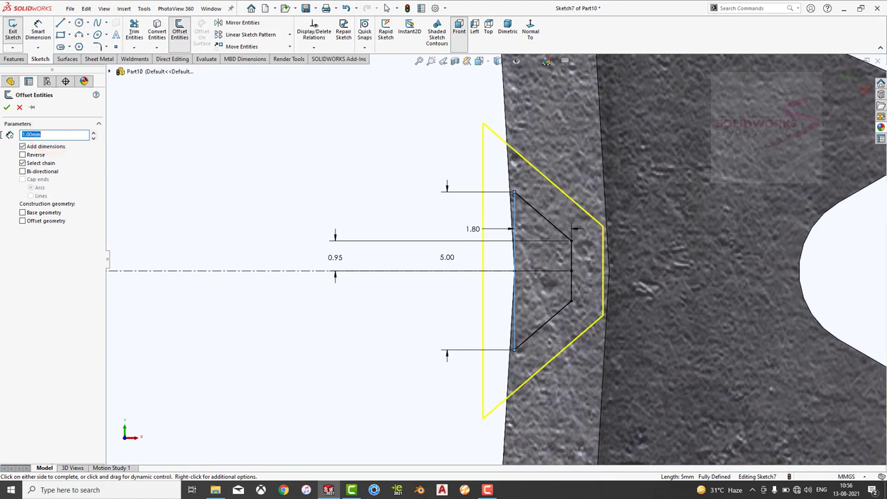
{"action": "left_click", "coordinate": [23, 163]}
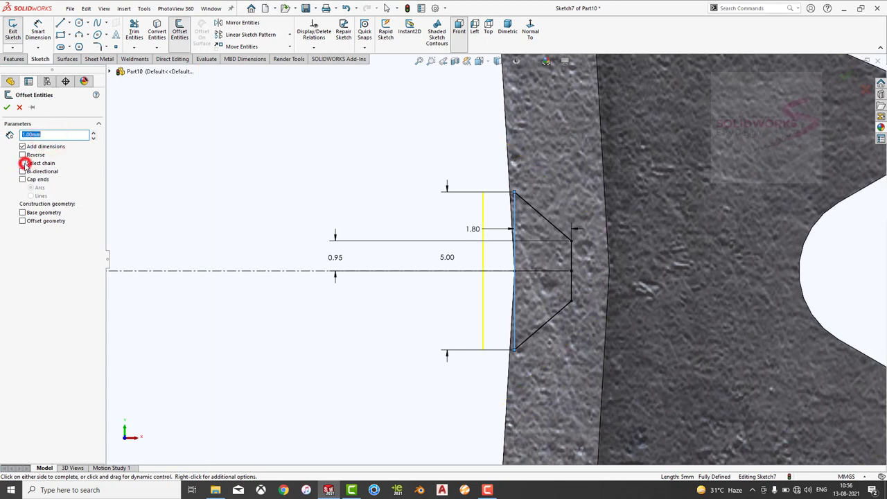
{"action": "left_click", "coordinate": [7, 107]}
{"action": "left_click", "coordinate": [516, 218]}
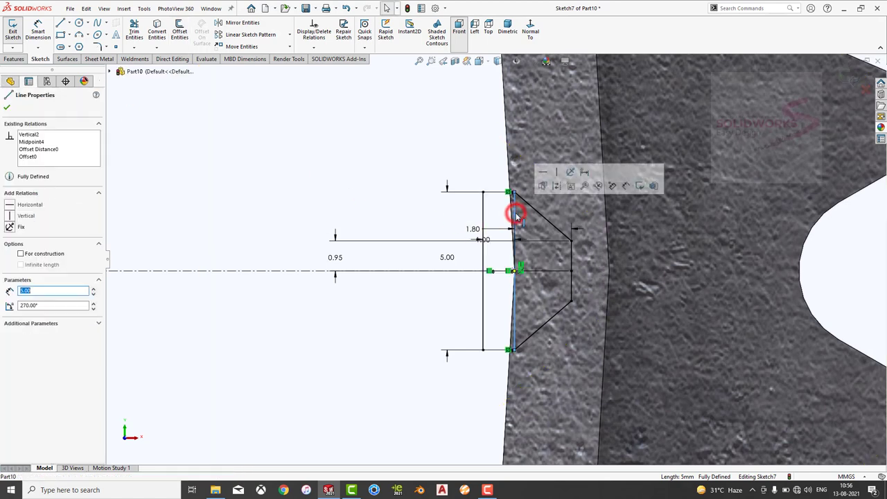
{"action": "key", "text": "Delete"}
Draw short top and bottom horizontal lines joining the vertical edge to the angled sides
{"action": "left_click", "coordinate": [61, 23]}
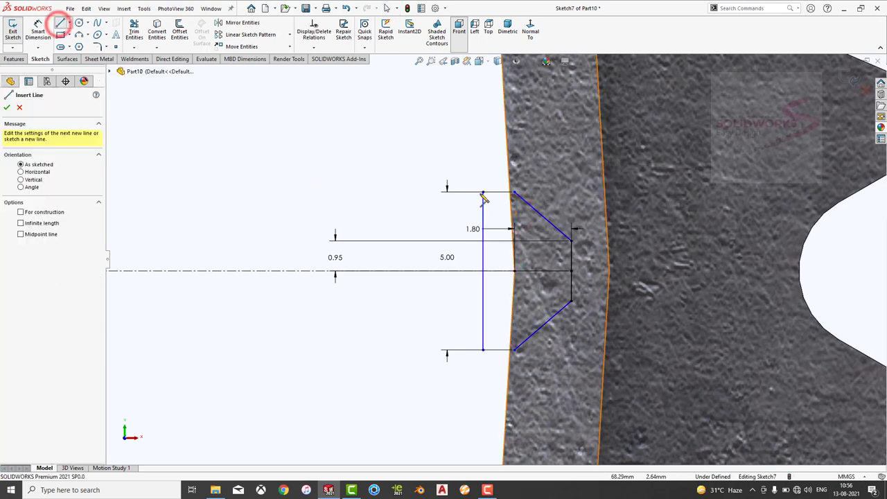
{"action": "left_click", "coordinate": [483, 192]}
{"action": "left_click", "coordinate": [515, 192]}
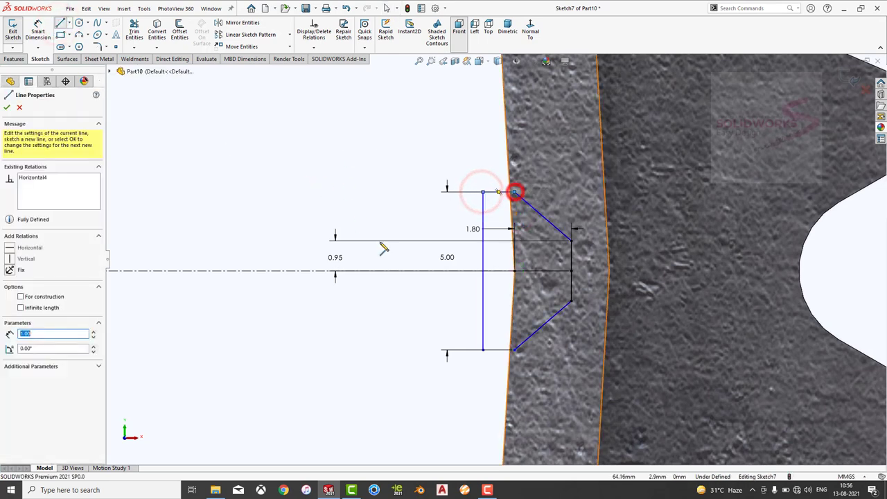
{"action": "left_click", "coordinate": [483, 350]}
{"action": "left_click", "coordinate": [514, 350]}
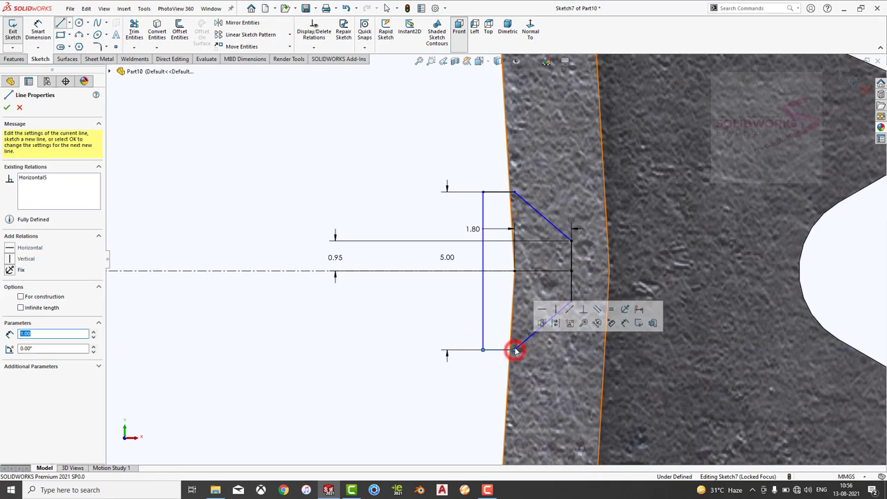
{"action": "key", "text": "Escape"}
{"action": "left_click", "coordinate": [534, 258]}
{"action": "key", "text": "Delete"}
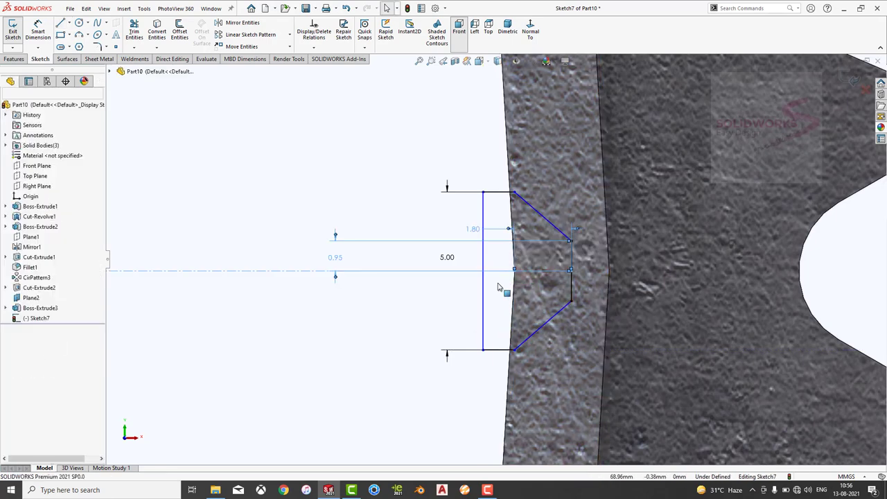
{"action": "left_click", "coordinate": [15, 59]}
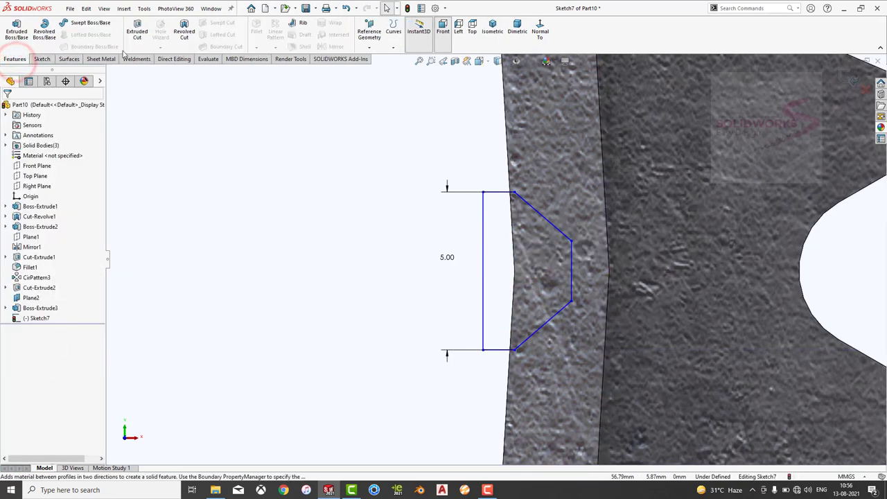
Cut the closed Sketch7 notch Through All into the sleeve, then orbit to inspect it
{"action": "left_click", "coordinate": [138, 31]}
{"action": "left_click", "coordinate": [40, 162]}
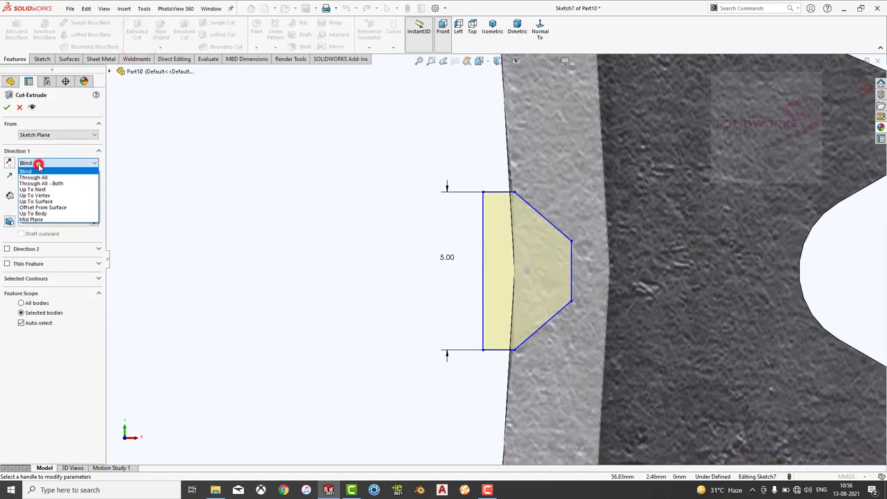
{"action": "left_click", "coordinate": [34, 178]}
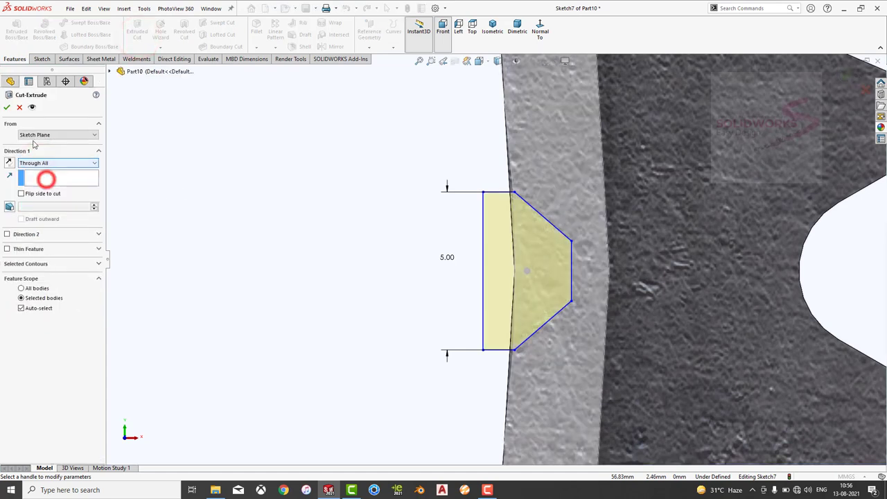
{"action": "left_click", "coordinate": [6, 106]}
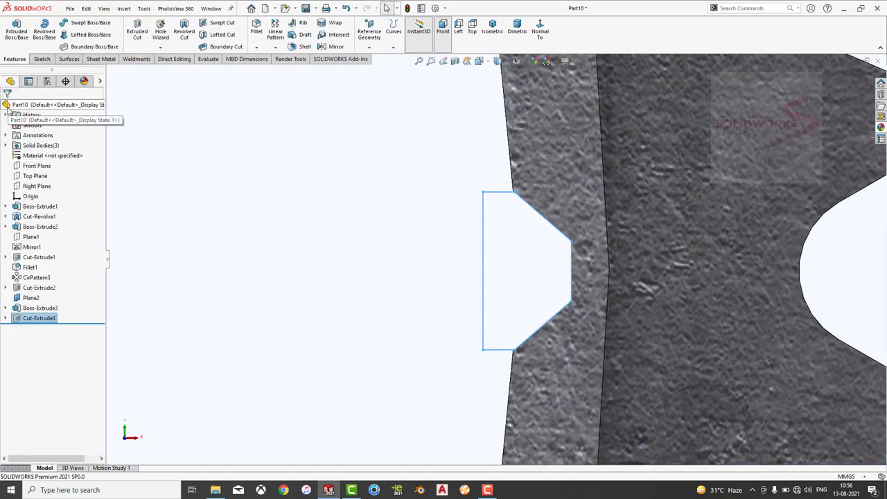
{"action": "mouse_move", "coordinate": [346, 253]}
{"action": "middle_mouse_down"}
{"action": "mouse_move", "coordinate": [317, 276]}
{"action": "mouse_move", "coordinate": [437, 285]}
{"action": "middle_mouse_up"}
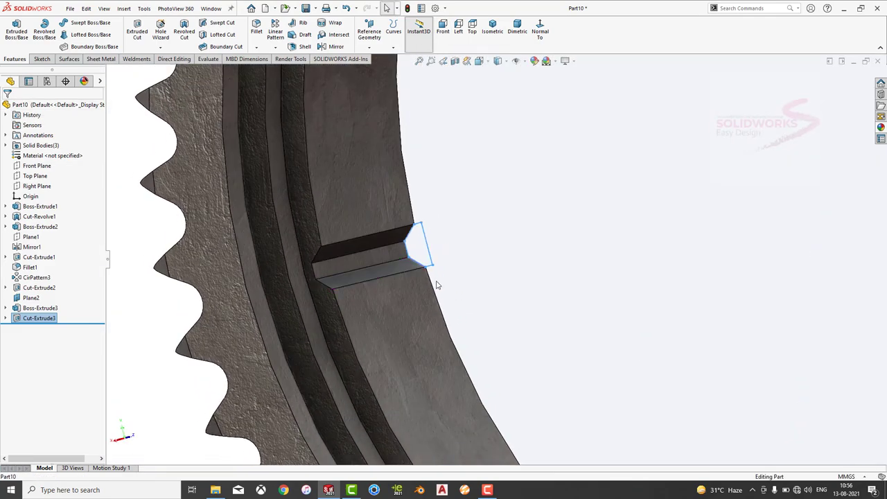
{"action": "key", "text": "ctrl+8"}
{"action": "left_click", "coordinate": [742, 326]}
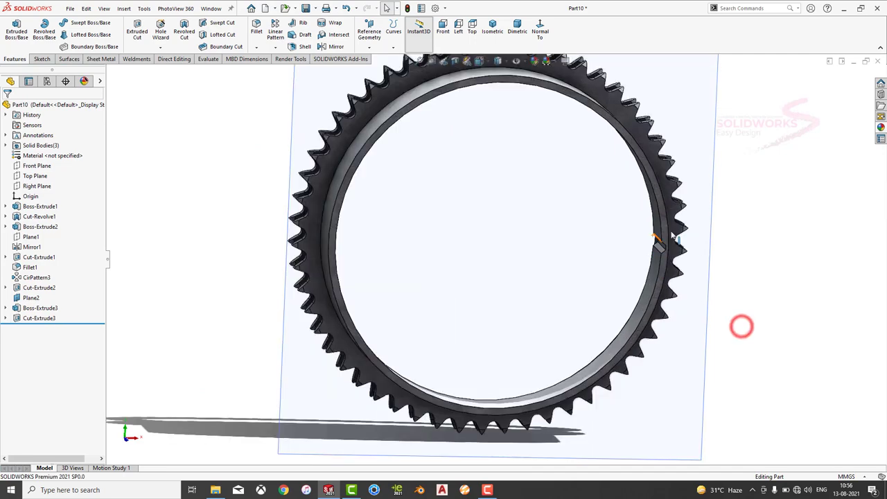
{"action": "mouse_move", "coordinate": [511, 224]}
{"action": "middle_mouse_down"}
{"action": "mouse_move", "coordinate": [498, 196]}
{"action": "mouse_move", "coordinate": [467, 178]}
{"action": "middle_mouse_up"}
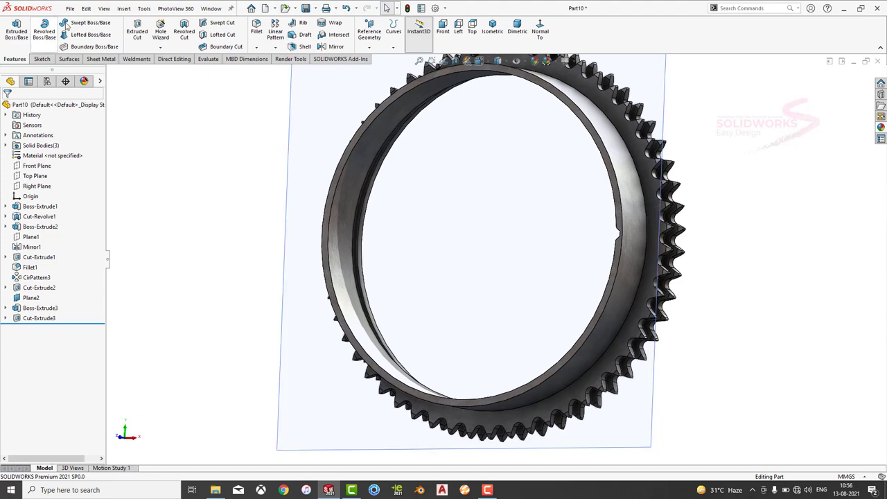
Circular-pattern Cut-Extrude3 around the ring's circular edge, 54 instances over 360°
{"action": "left_click", "coordinate": [275, 47]}
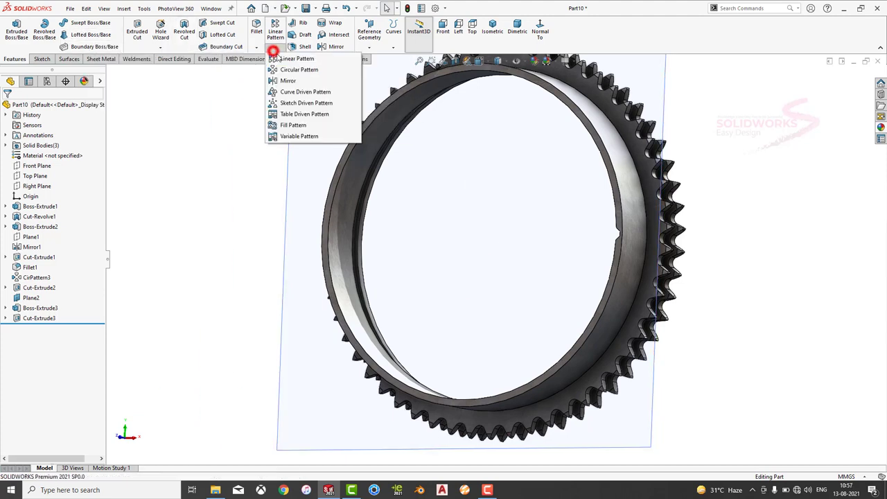
{"action": "left_click", "coordinate": [287, 70]}
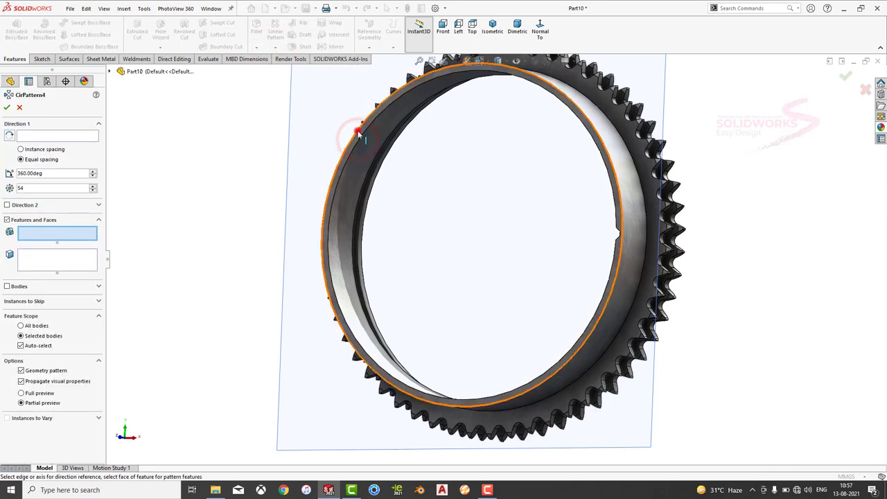
{"action": "middle_click_drag", "start_coordinate": [359, 133], "coordinate": [476, 119]}
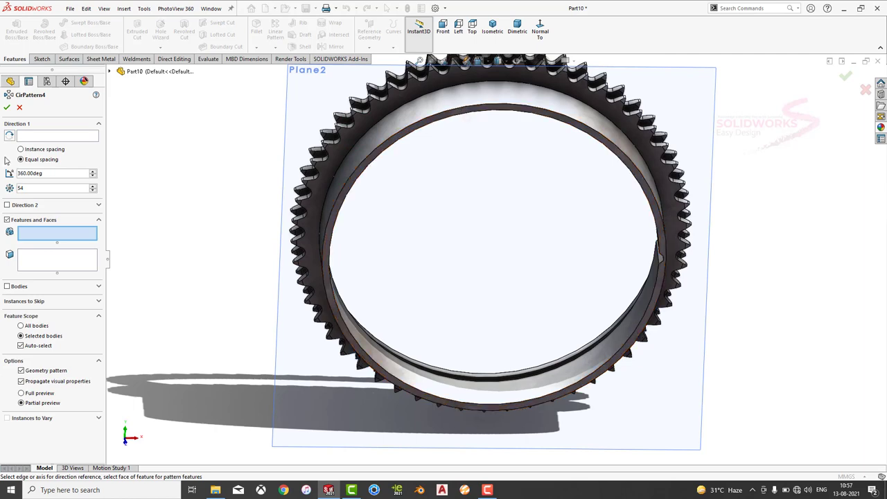
{"action": "left_click", "coordinate": [111, 72]}
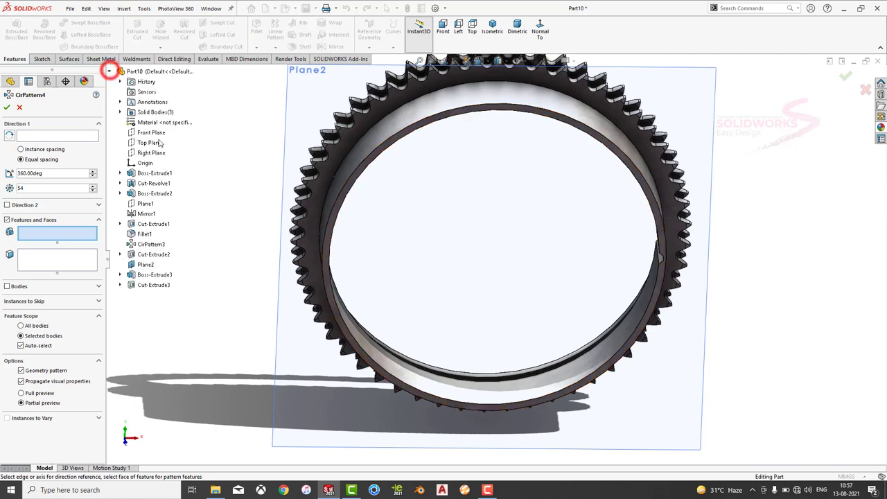
{"action": "left_click", "coordinate": [154, 285]}
{"action": "left_click", "coordinate": [81, 133]}
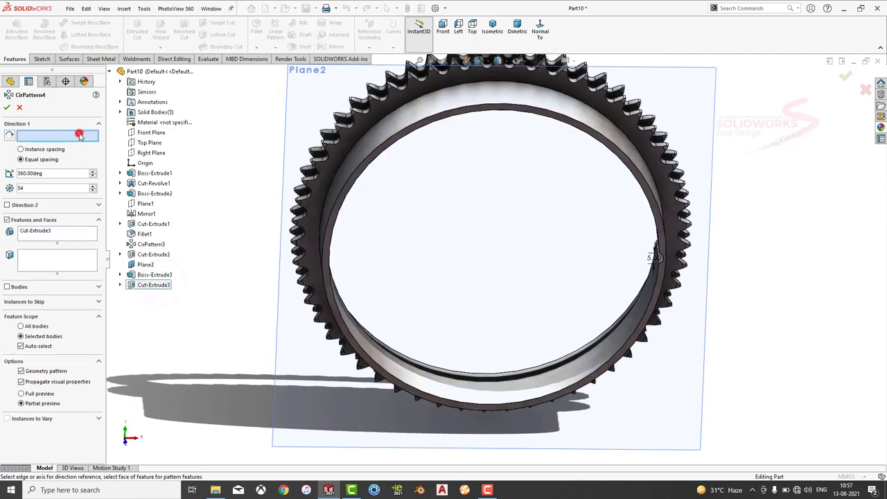
{"action": "left_click", "coordinate": [395, 135]}
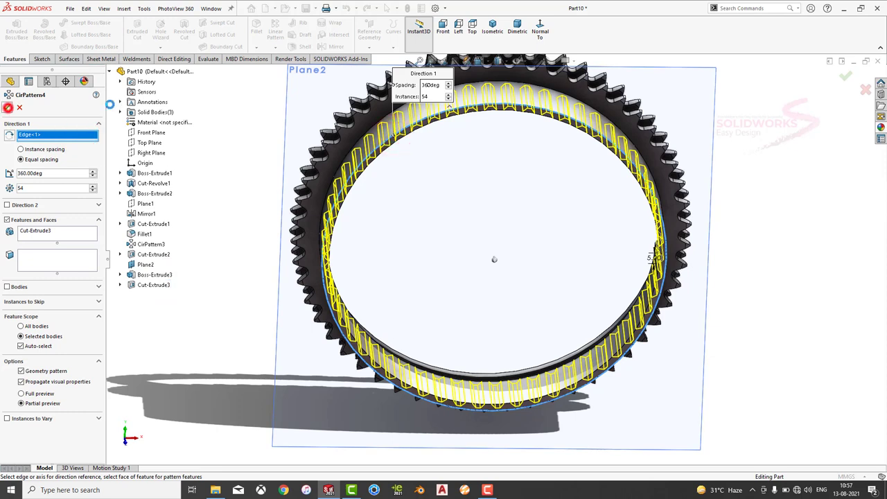
{"action": "middle_click_drag", "start_coordinate": [225, 169], "coordinate": [300, 170]}
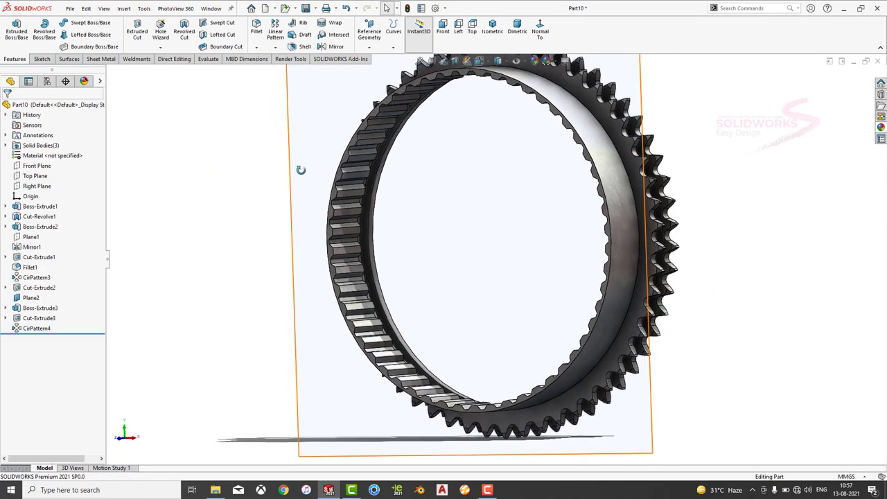
{"action": "mouse_move", "coordinate": [300, 170]}
{"action": "middle_mouse_down"}
{"action": "mouse_move", "coordinate": [211, 189]}
{"action": "mouse_move", "coordinate": [416, 249]}
{"action": "mouse_move", "coordinate": [347, 264]}
{"action": "middle_mouse_up"}
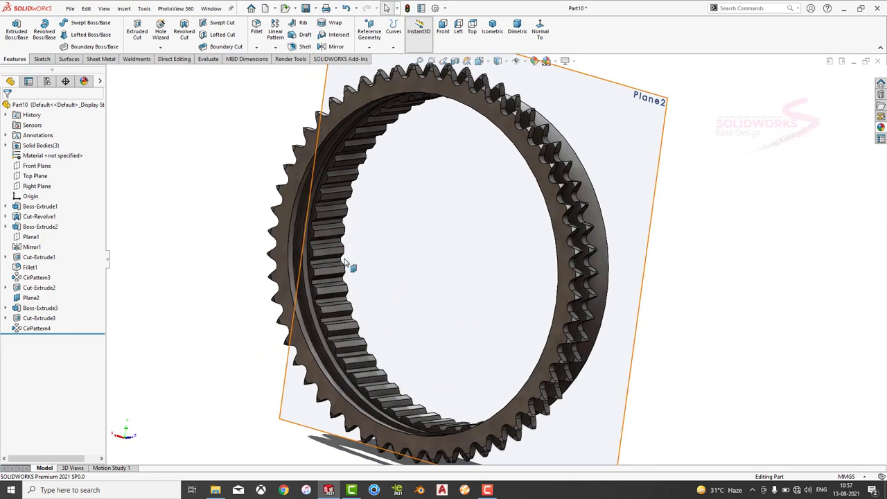
{"action": "scroll", "coordinate": [351, 216], "scroll_direction": "down", "scroll_amount": 5}
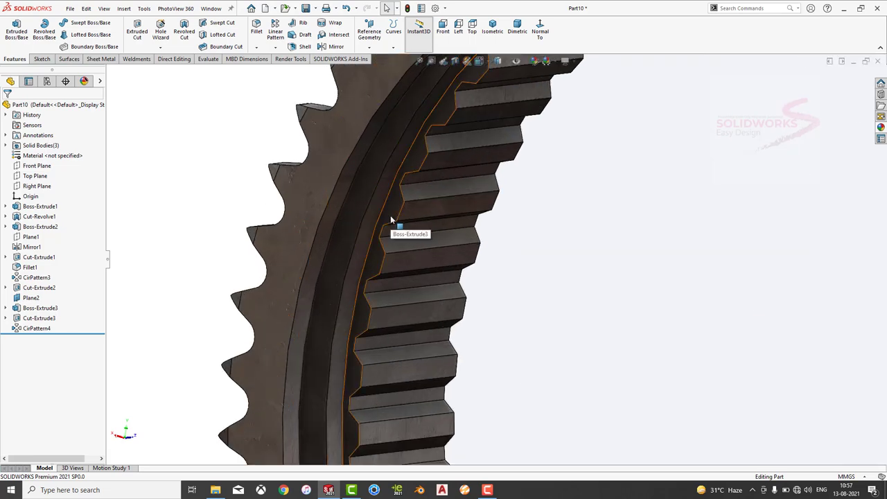
Start a new sketch on the sleeve face and draw a circle centred on the origin
{"action": "left_click", "coordinate": [416, 165]}
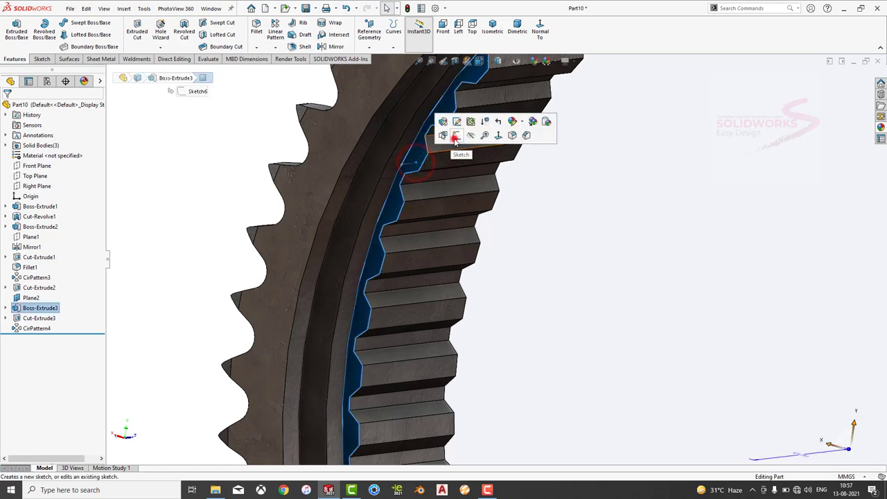
{"action": "left_click", "coordinate": [453, 137]}
{"action": "left_click", "coordinate": [79, 23]}
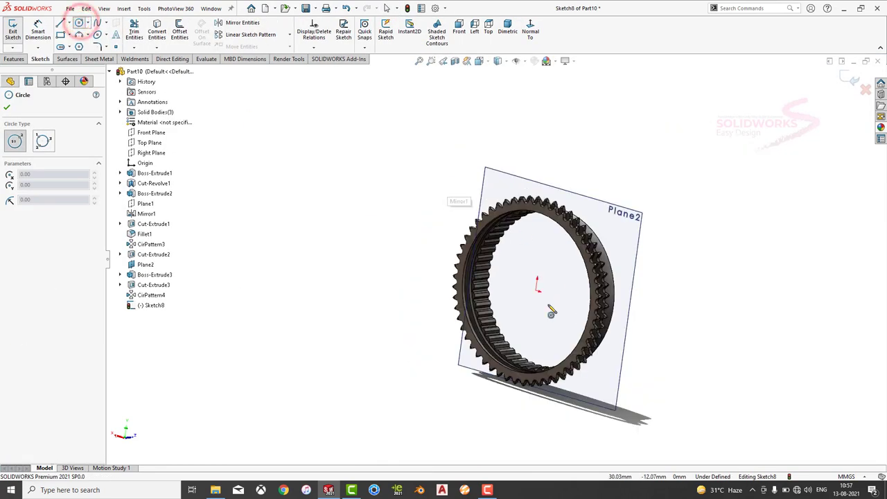
{"action": "left_click", "coordinate": [537, 290]}
{"action": "left_click", "coordinate": [538, 237]}
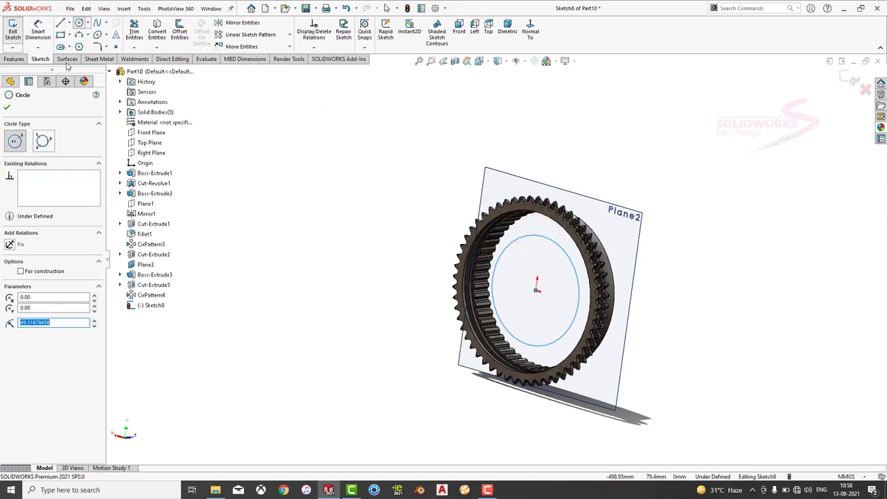
Dimension the circle's diameter to 146 mm, fully defining the sketch
{"action": "left_click", "coordinate": [39, 31]}
{"action": "left_click", "coordinate": [517, 240]}
{"action": "left_click", "coordinate": [350, 262]}
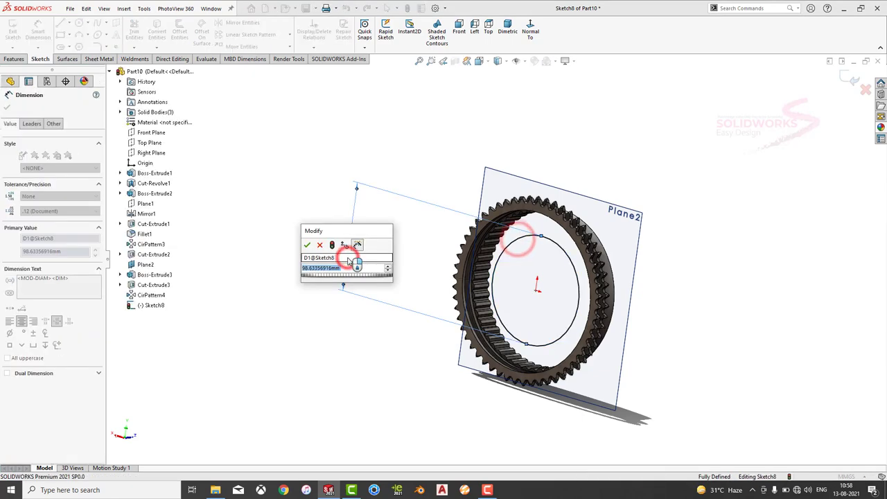
{"action": "type", "text": "146"}
{"action": "key", "text": "Return"}
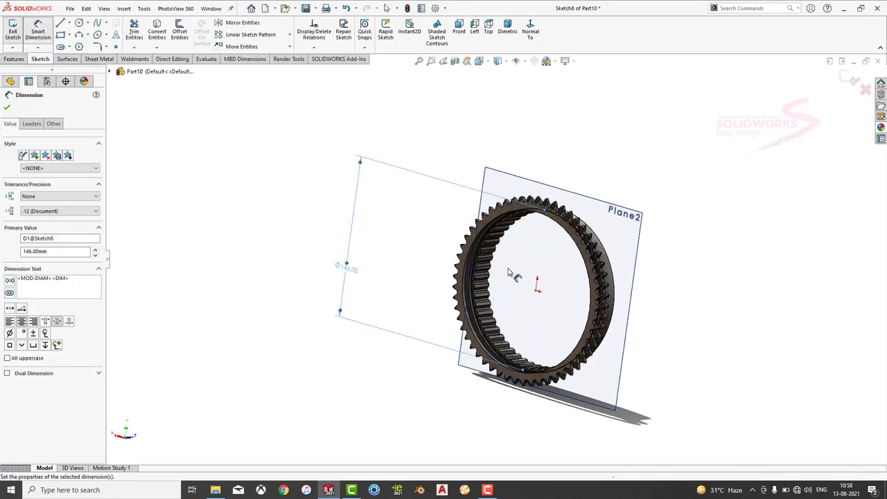
{"action": "middle_click_drag", "start_coordinate": [509, 272], "coordinate": [553, 265]}
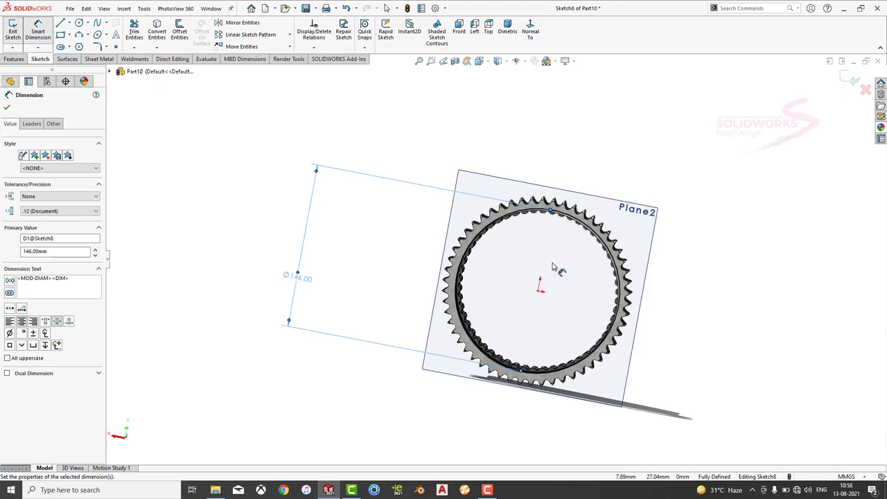
Draw a circle centred on the origin and dimension it to 84 mm diameter
{"action": "left_click", "coordinate": [80, 23]}
{"action": "left_click", "coordinate": [539, 290]}
{"action": "left_click", "coordinate": [541, 258]}
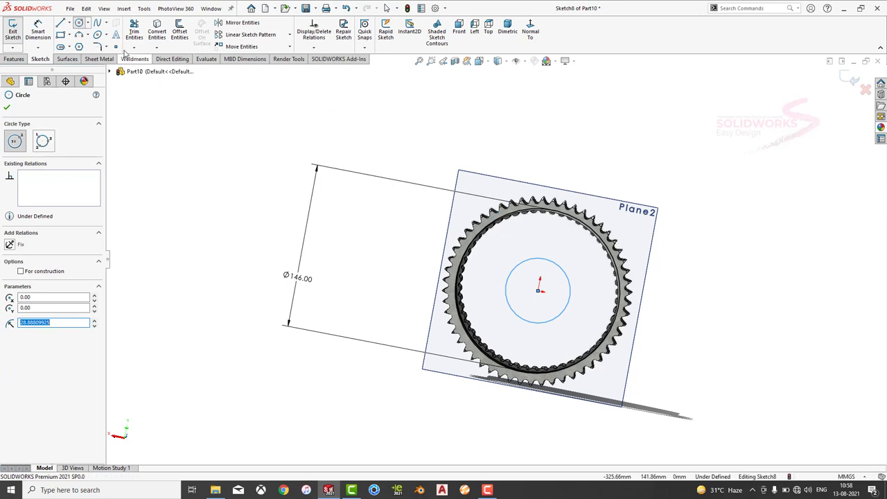
{"action": "left_click", "coordinate": [44, 31]}
{"action": "left_click", "coordinate": [517, 264]}
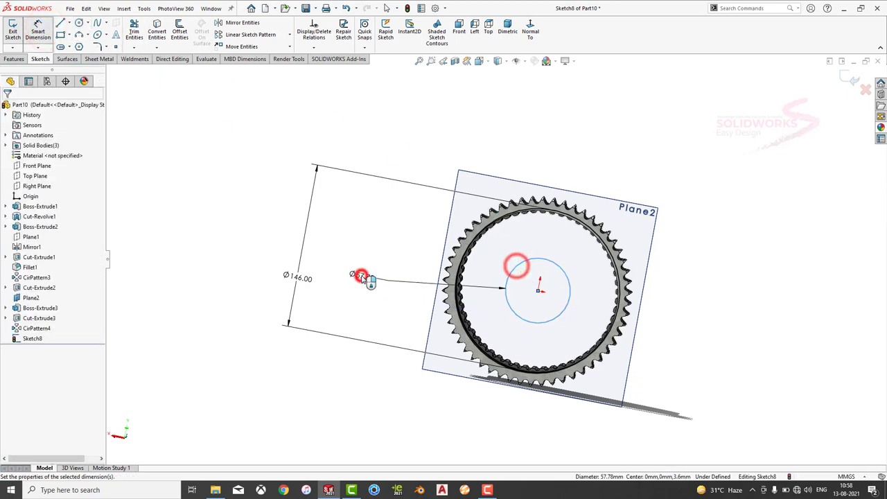
{"action": "left_click", "coordinate": [362, 279]}
{"action": "type", "text": "4"}
{"action": "key", "text": "Return"}
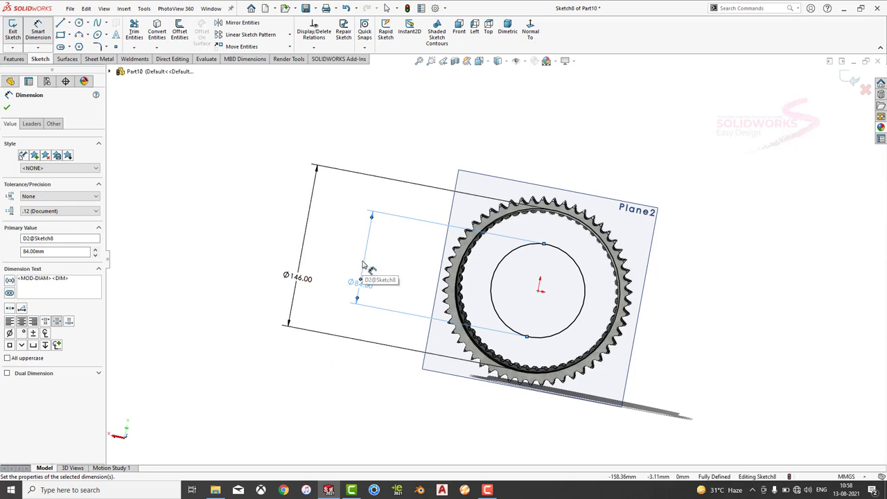
Extrude the ring between the 146 mm and 84 mm circles 6 mm as Boss-Extrude4
{"action": "left_click", "coordinate": [12, 60]}
{"action": "left_click", "coordinate": [15, 31]}
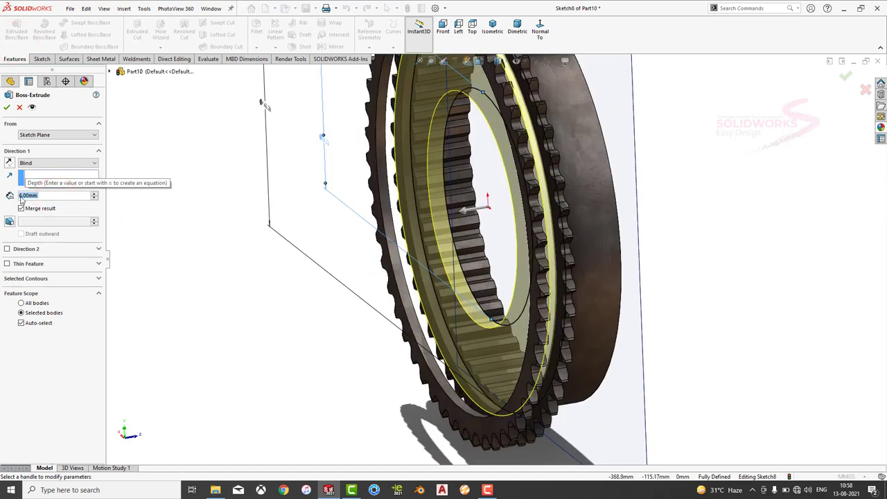
{"action": "type", "text": "3"}
{"action": "key", "text": "Return"}
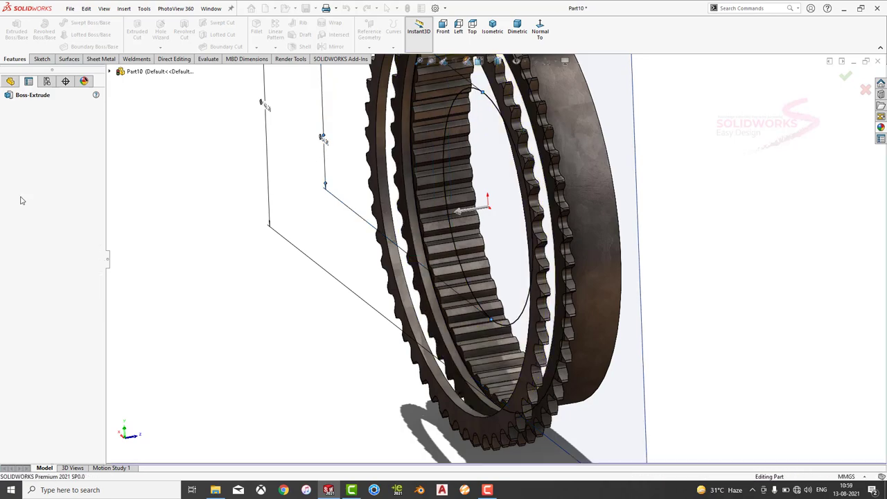
{"action": "left_click", "coordinate": [152, 251]}
{"action": "mouse_move", "coordinate": [322, 218]}
{"action": "middle_mouse_down"}
{"action": "mouse_move", "coordinate": [519, 224]}
{"action": "mouse_move", "coordinate": [656, 166]}
{"action": "mouse_move", "coordinate": [627, 165]}
{"action": "mouse_move", "coordinate": [629, 208]}
{"action": "mouse_move", "coordinate": [545, 203]}
{"action": "mouse_move", "coordinate": [418, 250]}
{"action": "mouse_move", "coordinate": [646, 190]}
{"action": "middle_mouse_up"}
{"action": "scroll", "coordinate": [646, 191], "scroll_direction": "down", "scroll_amount": 3}
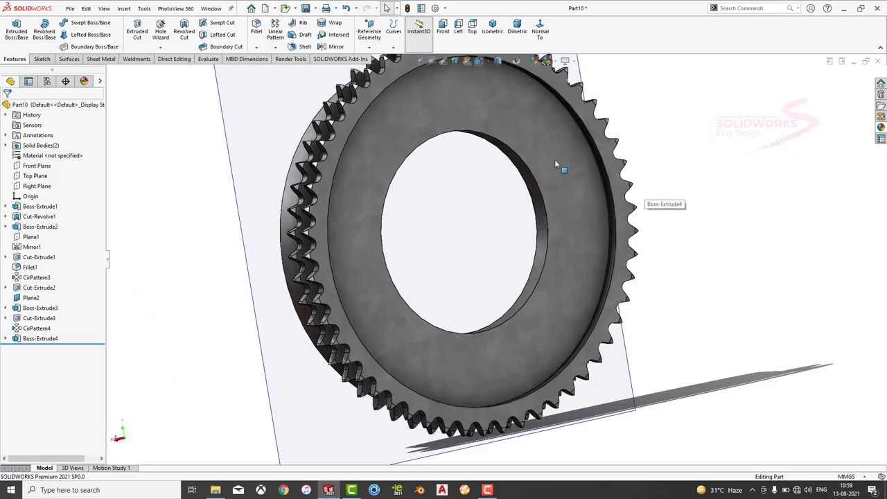
Edit Boss-Extrude4's Sketch8, change the Ø84 diameter to 78 mm, and exit the sketch
{"action": "left_click", "coordinate": [6, 338]}
{"action": "left_click", "coordinate": [39, 349]}
{"action": "left_click", "coordinate": [49, 322]}
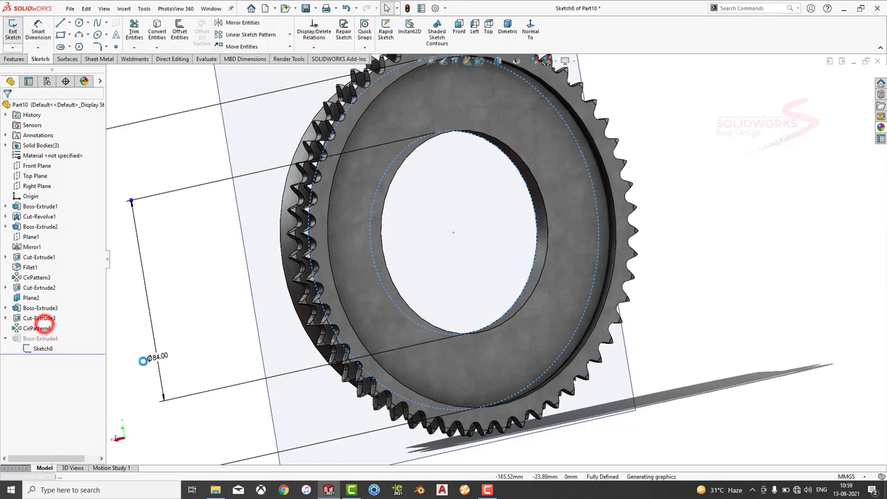
{"action": "double_click", "coordinate": [158, 359]}
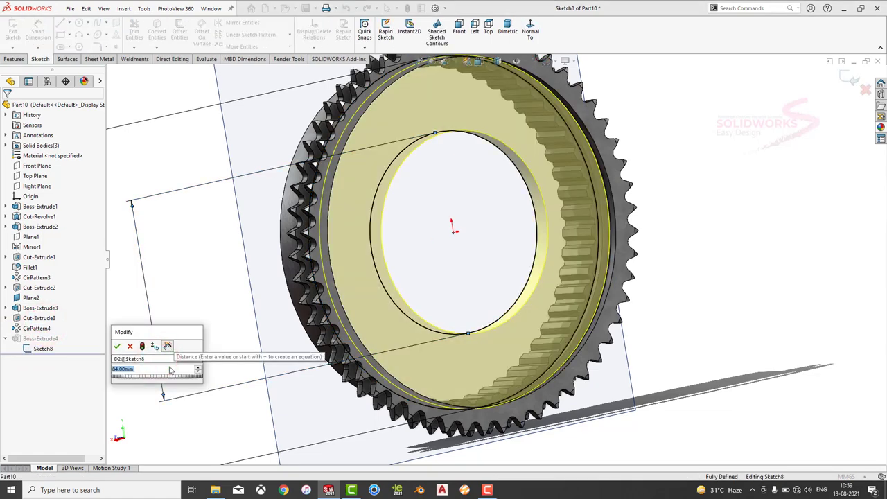
{"action": "type", "text": "78"}
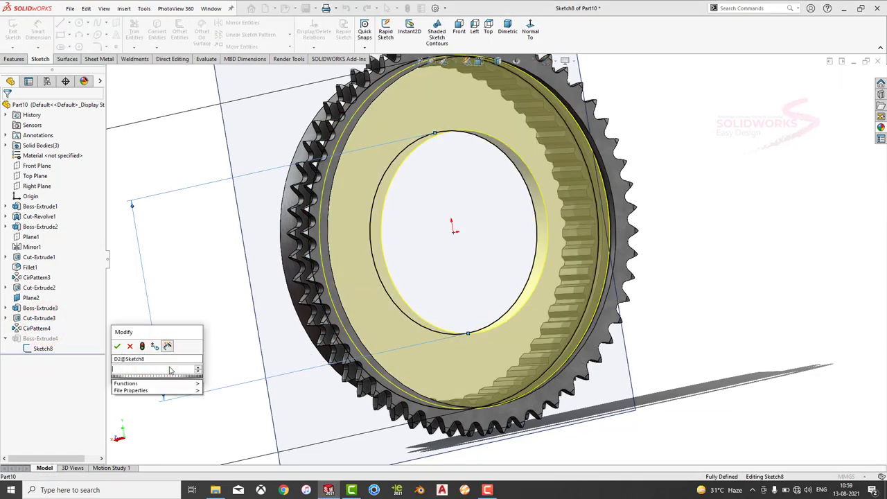
{"action": "key", "text": "Return"}
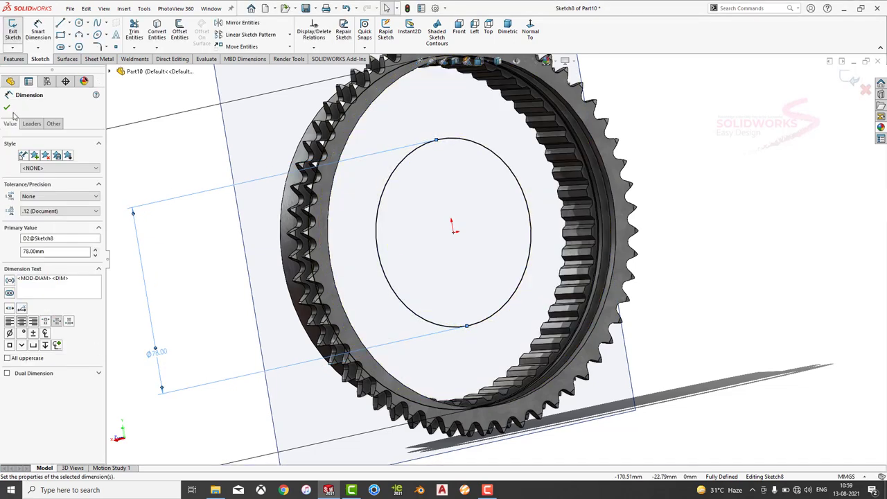
{"action": "left_click", "coordinate": [7, 107]}
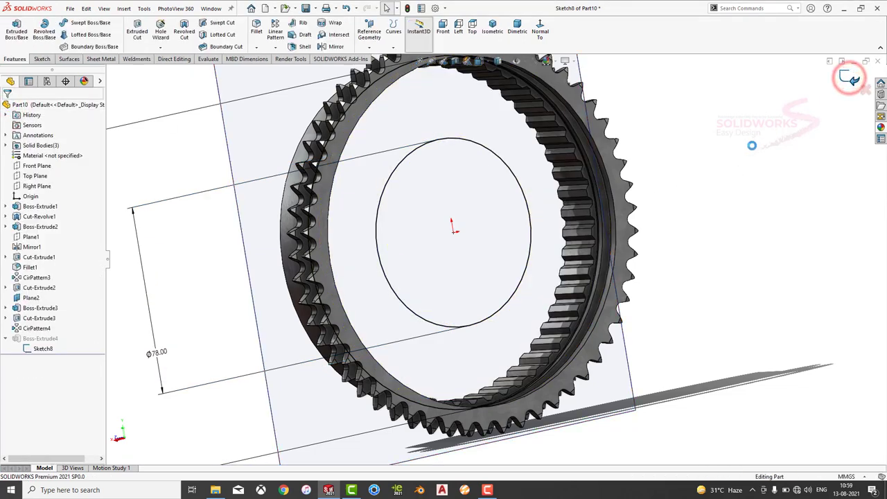
{"action": "left_click", "coordinate": [562, 170]}
Start a sketch on the gear's front face, viewed normal, with an origin circle at the tooth root
{"action": "left_click", "coordinate": [603, 144]}
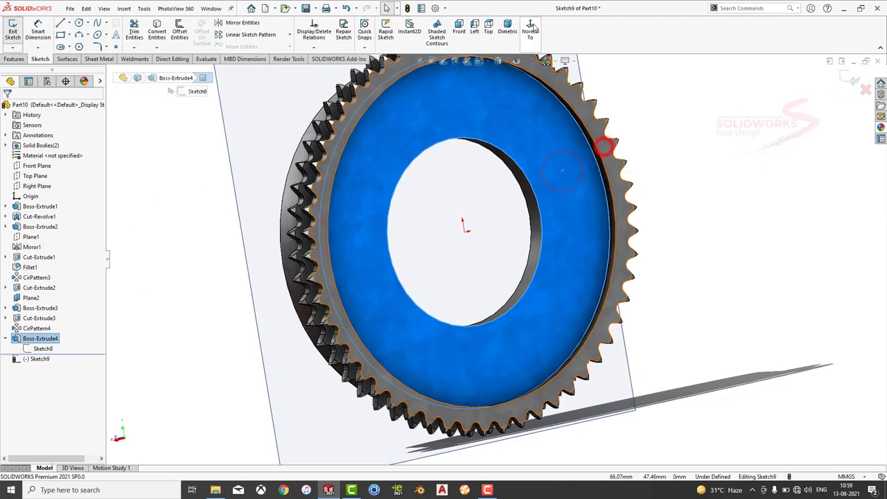
{"action": "left_click", "coordinate": [530, 28]}
{"action": "left_click", "coordinate": [767, 219]}
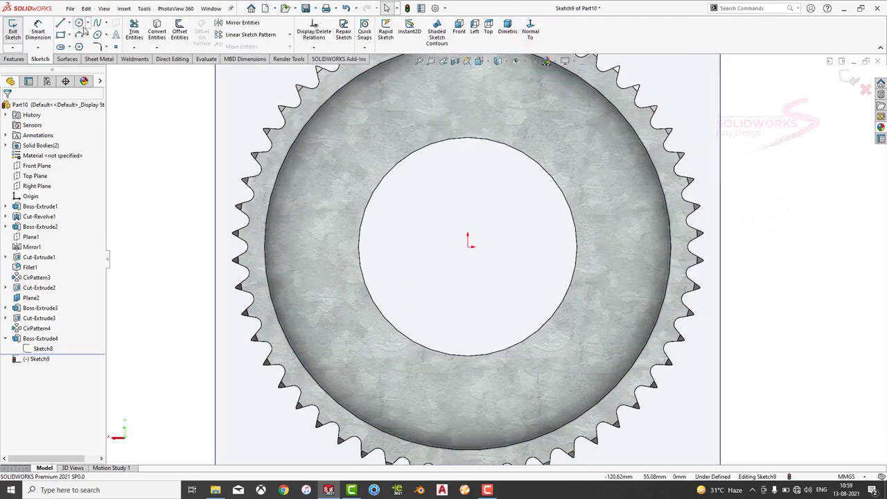
{"action": "left_click", "coordinate": [79, 24]}
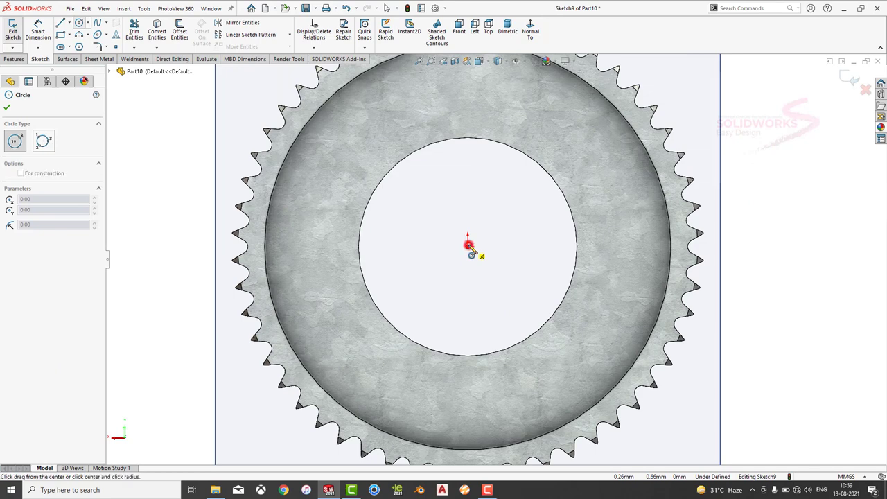
{"action": "left_click", "coordinate": [470, 246]}
{"action": "left_click", "coordinate": [284, 157]}
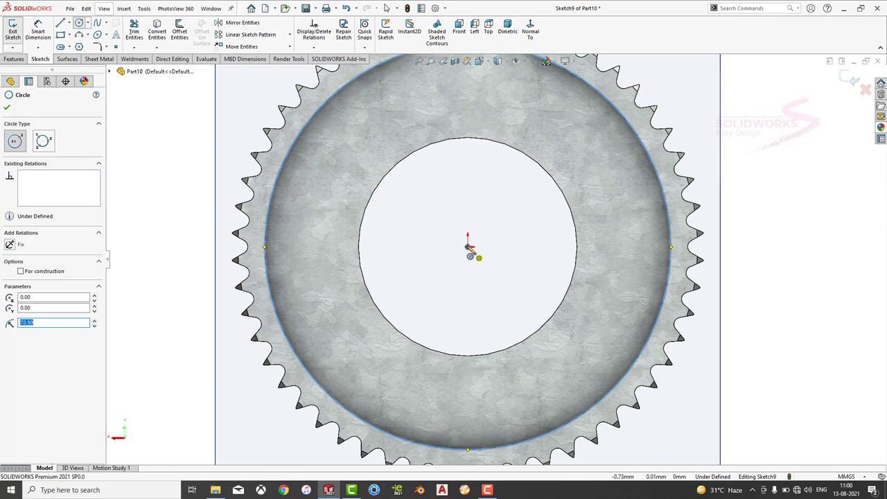
Add a second concentric circle at the origin dimensioned to 100 mm diameter
{"action": "left_click", "coordinate": [469, 246]}
{"action": "left_click", "coordinate": [457, 120]}
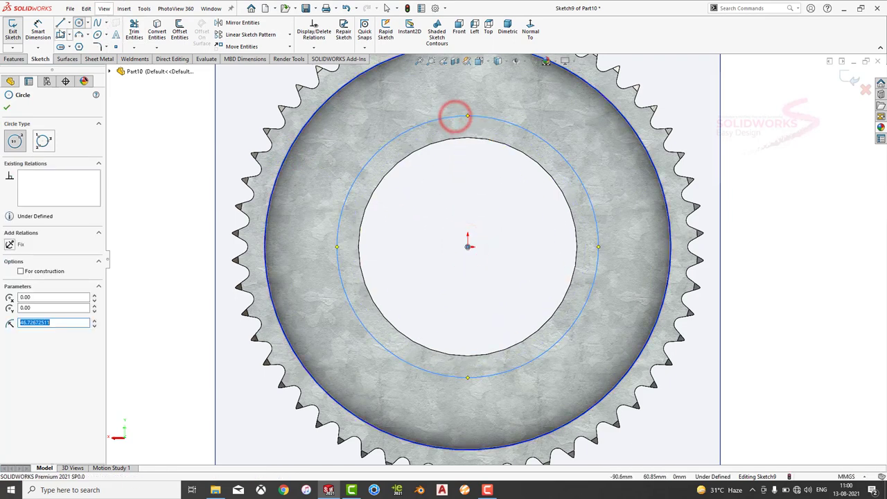
{"action": "left_click", "coordinate": [41, 28]}
{"action": "left_click", "coordinate": [348, 198]}
{"action": "left_click", "coordinate": [166, 203]}
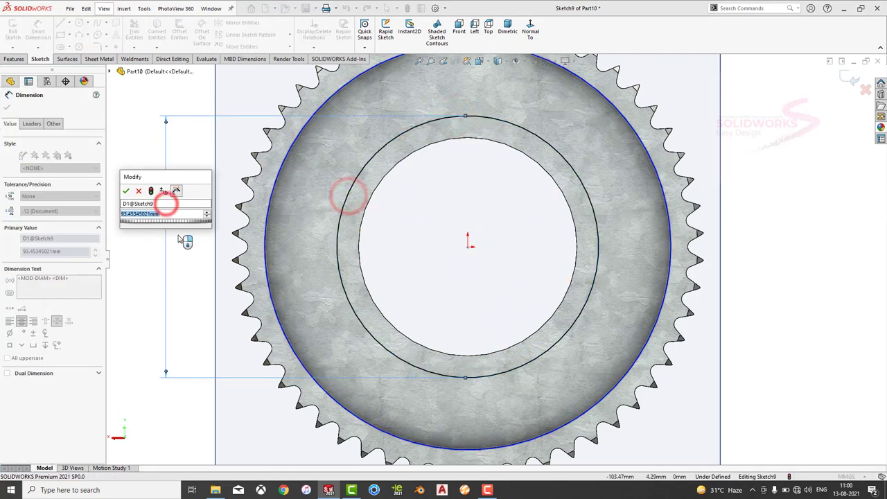
{"action": "type", "text": "100"}
{"action": "key", "text": "Return"}
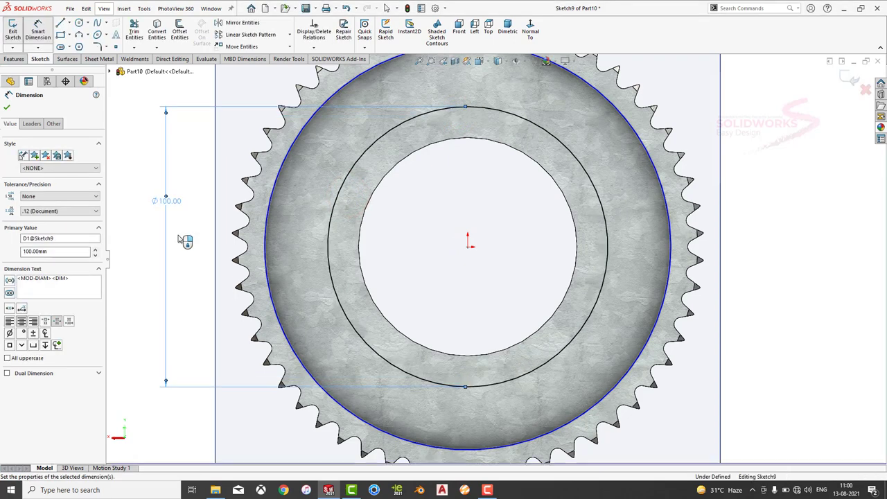
Draw a vertical radial line from the outer circle down to the Ø100 circle
{"action": "key", "text": "f"}
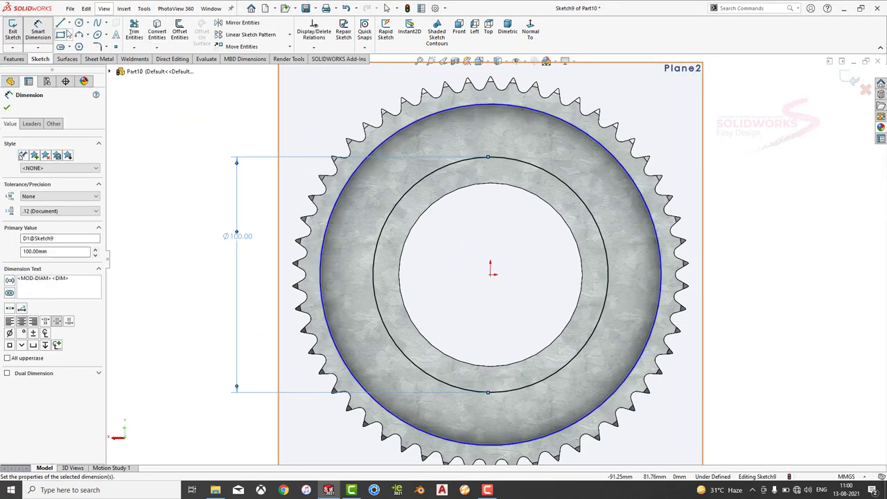
{"action": "left_click", "coordinate": [61, 23]}
{"action": "left_click", "coordinate": [490, 102]}
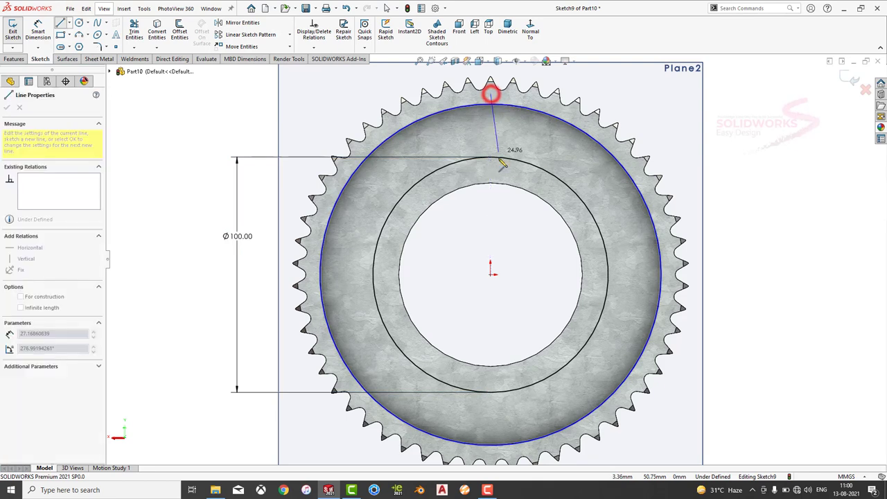
{"action": "left_click", "coordinate": [490, 168]}
{"action": "left_click", "coordinate": [179, 35]}
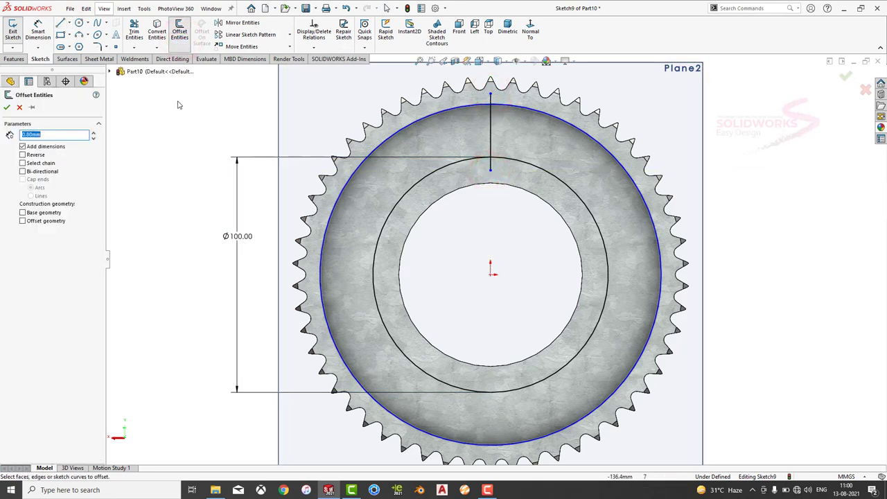
Offset the radial line 0.80 mm to both sides and trim the line ends beyond the circles
{"action": "left_click", "coordinate": [490, 135]}
{"action": "left_click", "coordinate": [8, 108]}
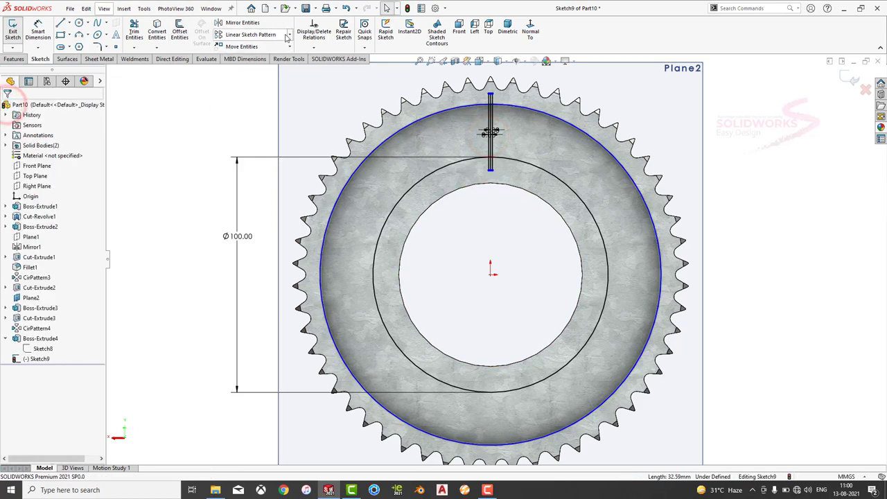
{"action": "left_click", "coordinate": [134, 31]}
{"action": "scroll", "coordinate": [483, 131], "scroll_direction": "down", "scroll_amount": 5}
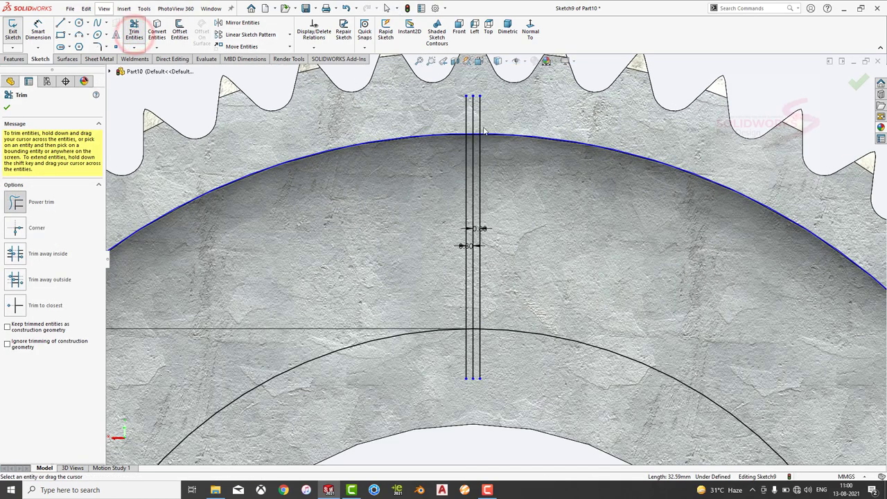
{"action": "scroll", "coordinate": [484, 132], "scroll_direction": "down", "scroll_amount": 5}
{"action": "left_click_drag", "start_coordinate": [441, 229], "coordinate": [440, 173]}
{"action": "scroll", "coordinate": [438, 239], "scroll_direction": "up", "scroll_amount": 3}
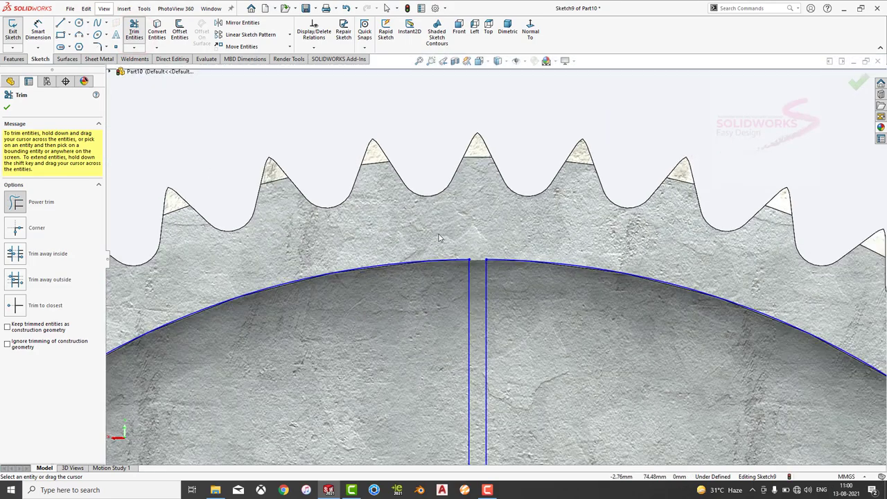
{"action": "scroll", "coordinate": [438, 239], "scroll_direction": "up", "scroll_amount": 3}
{"action": "scroll", "coordinate": [478, 291], "scroll_direction": "down", "scroll_amount": 6}
{"action": "left_click_drag", "start_coordinate": [304, 222], "coordinate": [443, 229]}
{"action": "scroll", "coordinate": [354, 157], "scroll_direction": "down", "scroll_amount": 3}
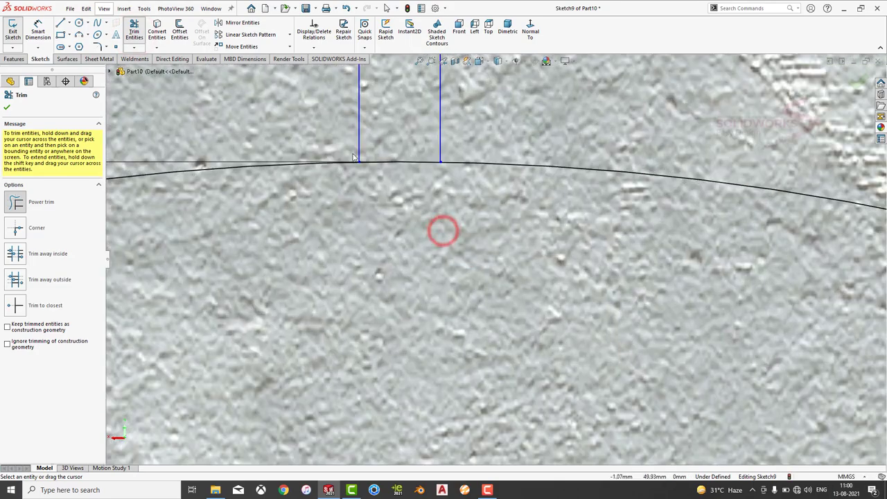
{"action": "scroll", "coordinate": [431, 208], "scroll_direction": "up", "scroll_amount": 5}
{"action": "scroll", "coordinate": [431, 209], "scroll_direction": "up", "scroll_amount": 2}
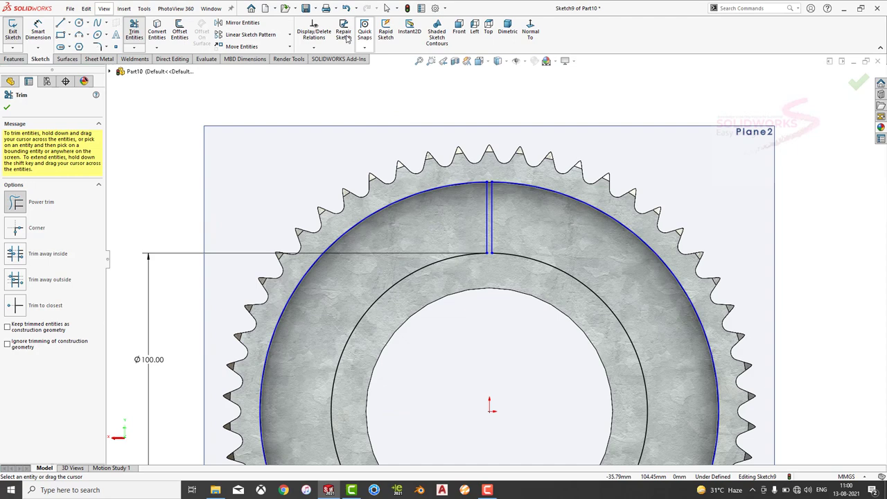
Circular-pattern the offset line pair into four evenly spaced copies
{"action": "left_click", "coordinate": [289, 34]}
{"action": "left_click", "coordinate": [287, 54]}
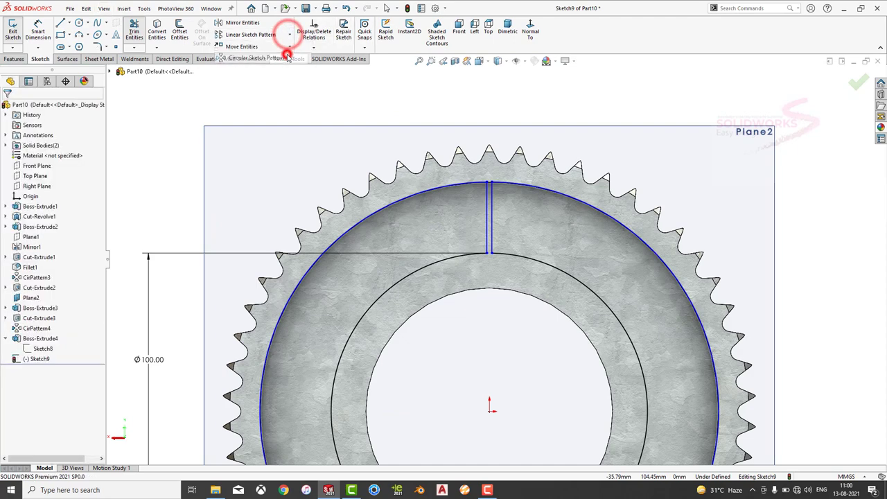
{"action": "left_click", "coordinate": [488, 227]}
{"action": "left_click", "coordinate": [490, 225]}
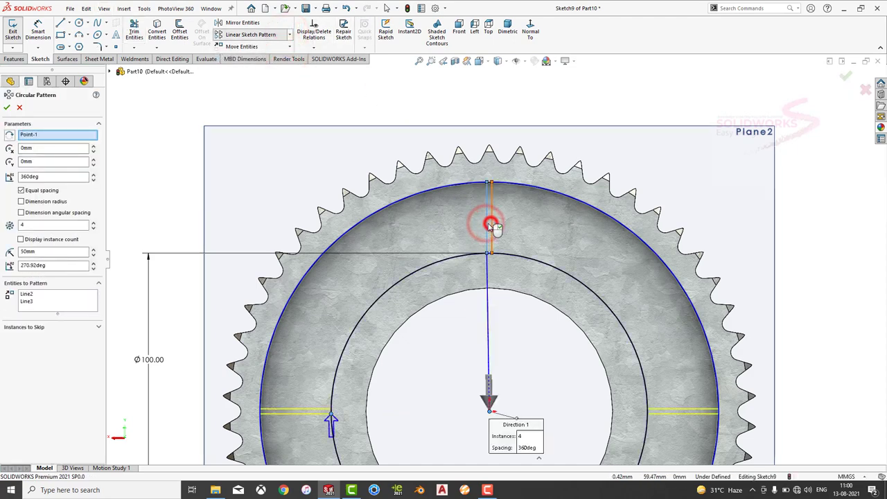
{"action": "left_click", "coordinate": [6, 108]}
Trim away the arc pieces between each pair of radial lines
{"action": "left_click", "coordinate": [134, 31]}
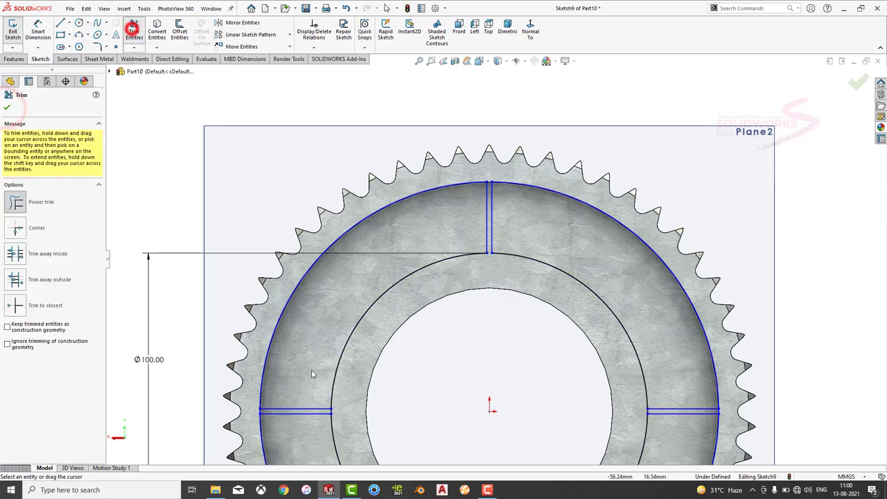
{"action": "scroll", "coordinate": [333, 360], "scroll_direction": "down", "scroll_amount": 5}
{"action": "scroll", "coordinate": [350, 349], "scroll_direction": "down", "scroll_amount": 5}
{"action": "scroll", "coordinate": [348, 282], "scroll_direction": "up", "scroll_amount": 3}
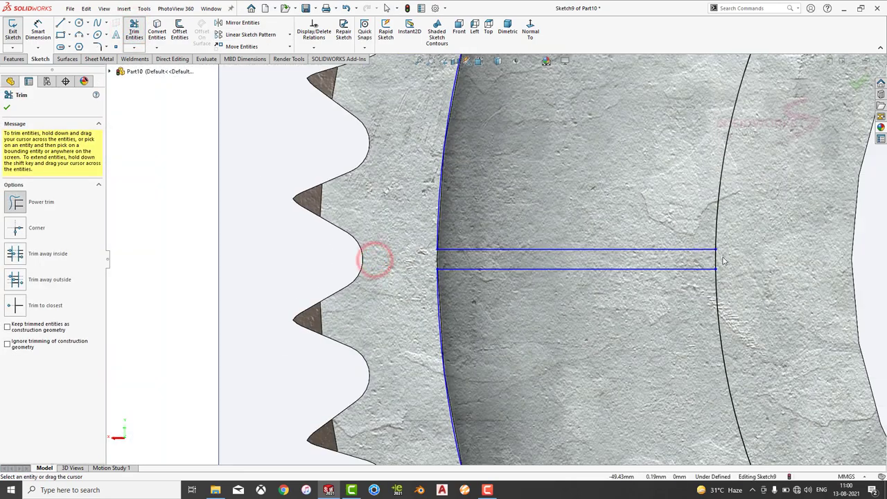
{"action": "left_click", "coordinate": [720, 258]}
{"action": "scroll", "coordinate": [721, 258], "scroll_direction": "up", "scroll_amount": 5}
{"action": "scroll", "coordinate": [693, 260], "scroll_direction": "down", "scroll_amount": 3}
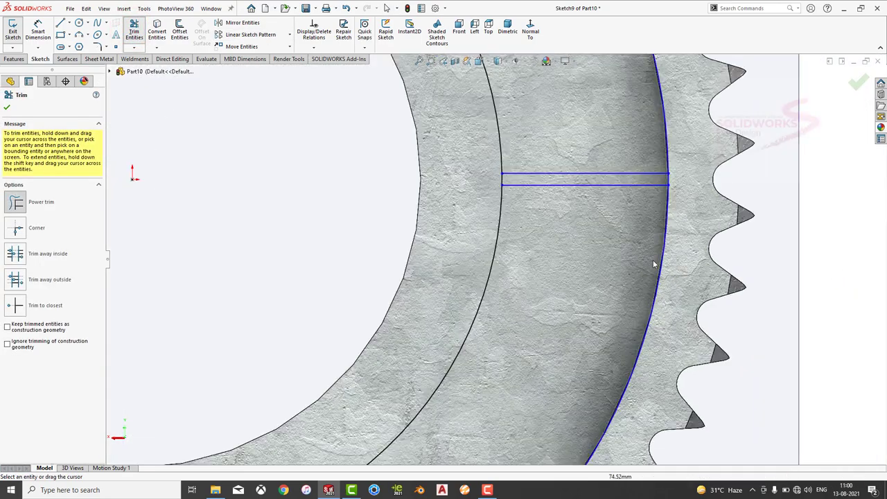
{"action": "scroll", "coordinate": [653, 260], "scroll_direction": "down", "scroll_amount": 3}
{"action": "scroll", "coordinate": [763, 241], "scroll_direction": "up", "scroll_amount": 5}
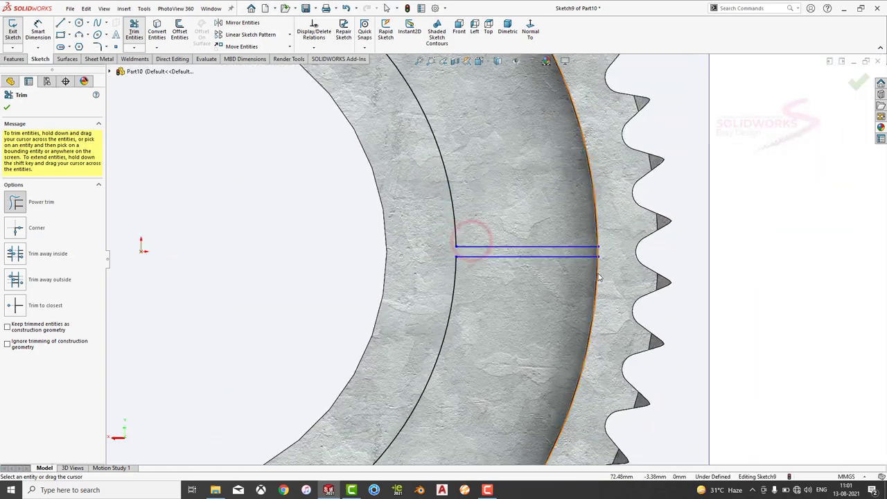
{"action": "scroll", "coordinate": [574, 223], "scroll_direction": "down", "scroll_amount": 5}
{"action": "scroll", "coordinate": [596, 251], "scroll_direction": "up", "scroll_amount": 5}
{"action": "scroll", "coordinate": [319, 388], "scroll_direction": "down", "scroll_amount": 2}
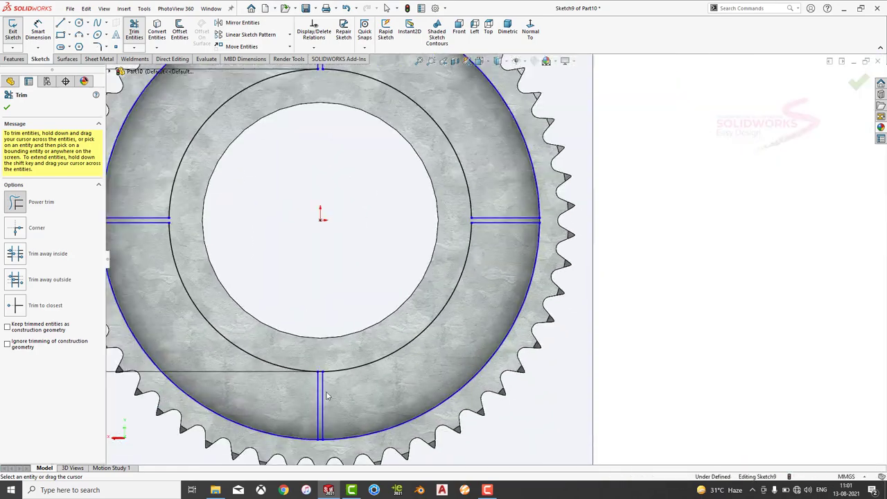
{"action": "scroll", "coordinate": [441, 121], "scroll_direction": "down", "scroll_amount": 4}
{"action": "scroll", "coordinate": [441, 122], "scroll_direction": "down", "scroll_amount": 1}
{"action": "scroll", "coordinate": [452, 125], "scroll_direction": "up", "scroll_amount": 4}
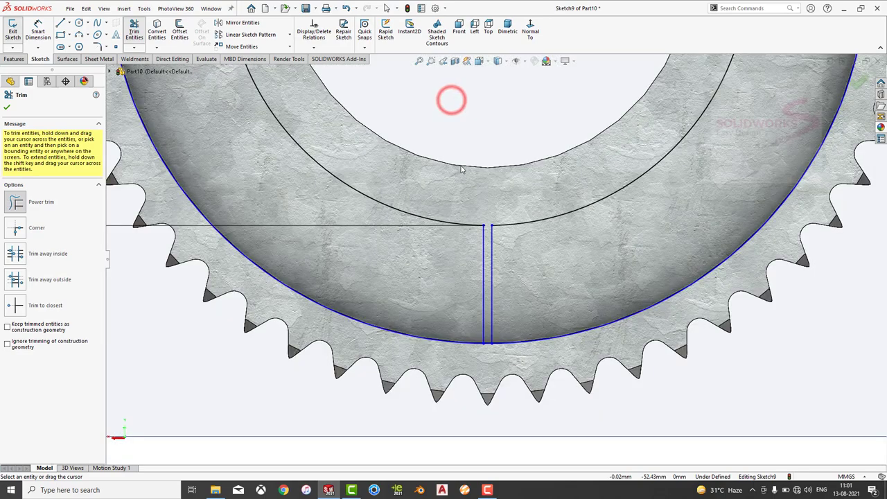
{"action": "scroll", "coordinate": [485, 333], "scroll_direction": "down", "scroll_amount": 2}
{"action": "scroll", "coordinate": [515, 282], "scroll_direction": "down", "scroll_amount": 2}
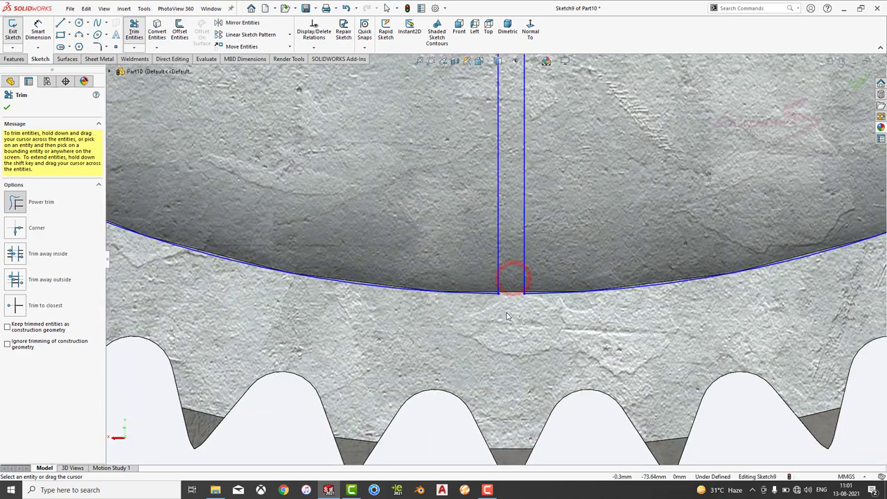
Extrude the trimmed rim sections 5 mm as Boss-Extrude5
{"action": "left_click", "coordinate": [14, 59]}
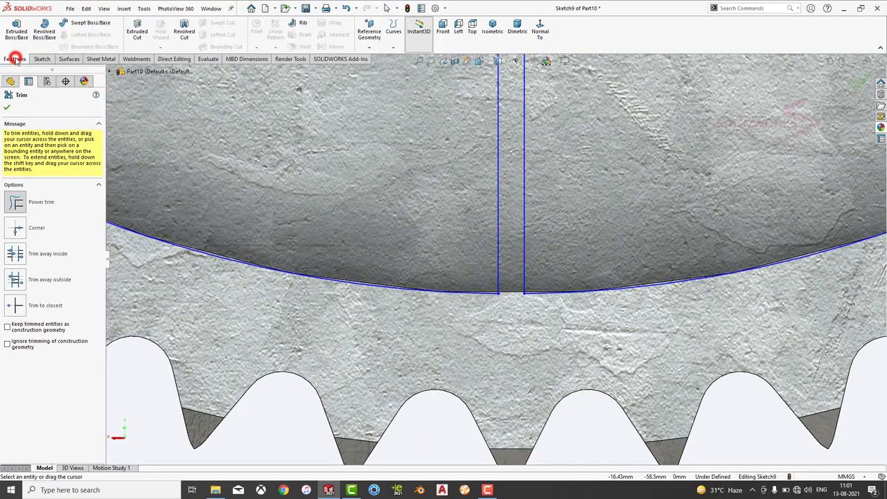
{"action": "left_click", "coordinate": [15, 31]}
{"action": "scroll", "coordinate": [359, 234], "scroll_direction": "up", "scroll_amount": 3}
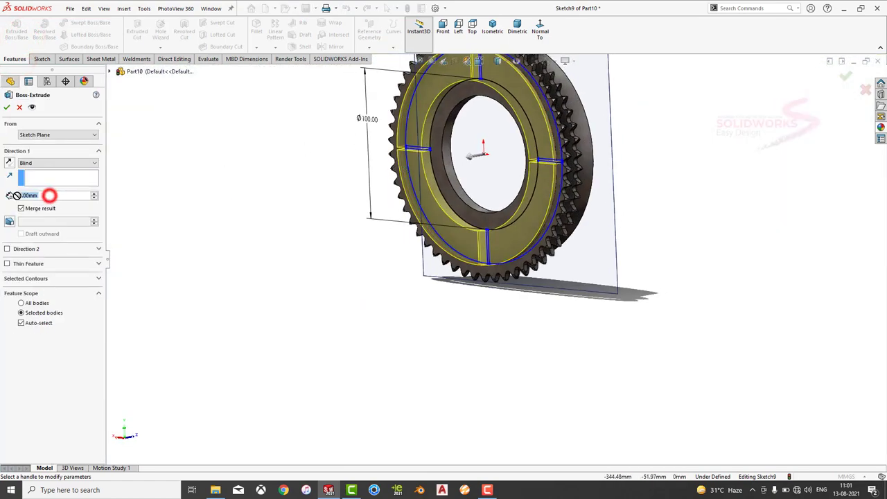
{"action": "type", "text": "5"}
{"action": "key", "text": "Return"}
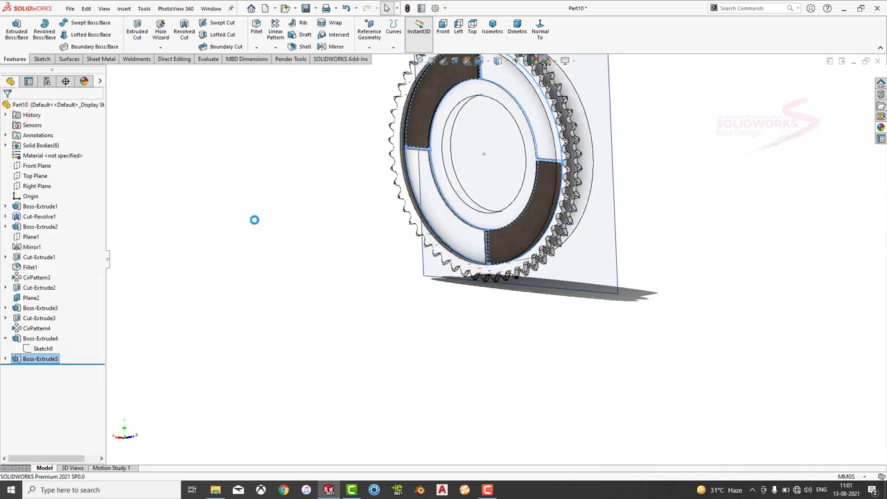
{"action": "left_click", "coordinate": [254, 220]}
Apply the brown fabric appearance to Boss-Extrude5
{"action": "left_click", "coordinate": [44, 359]}
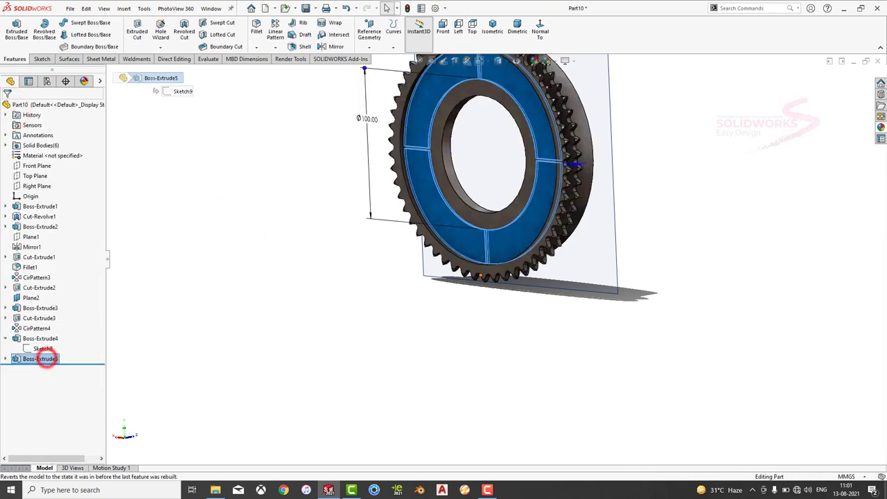
{"action": "left_click", "coordinate": [880, 128]}
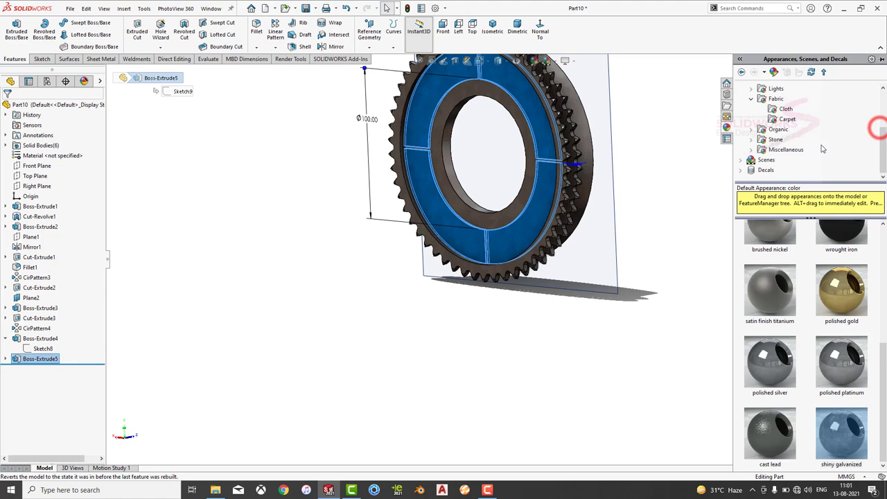
{"action": "left_click", "coordinate": [786, 109]}
{"action": "double_click", "coordinate": [764, 319]}
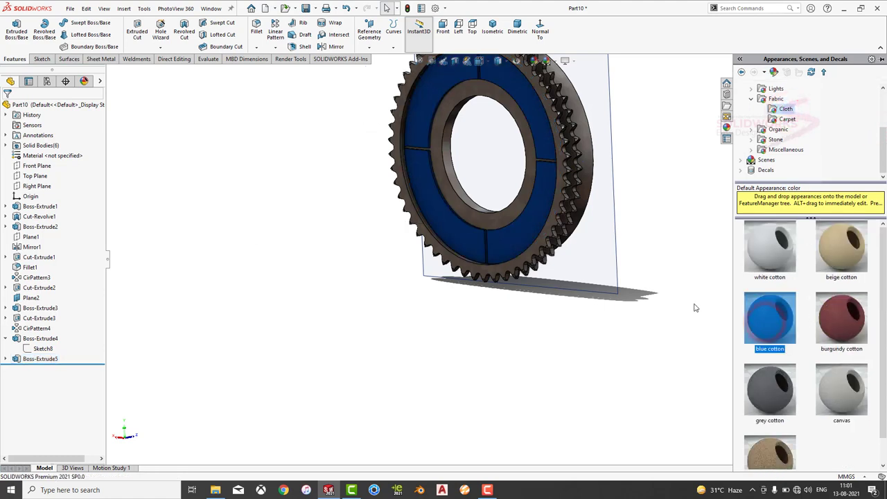
{"action": "left_click", "coordinate": [51, 359]}
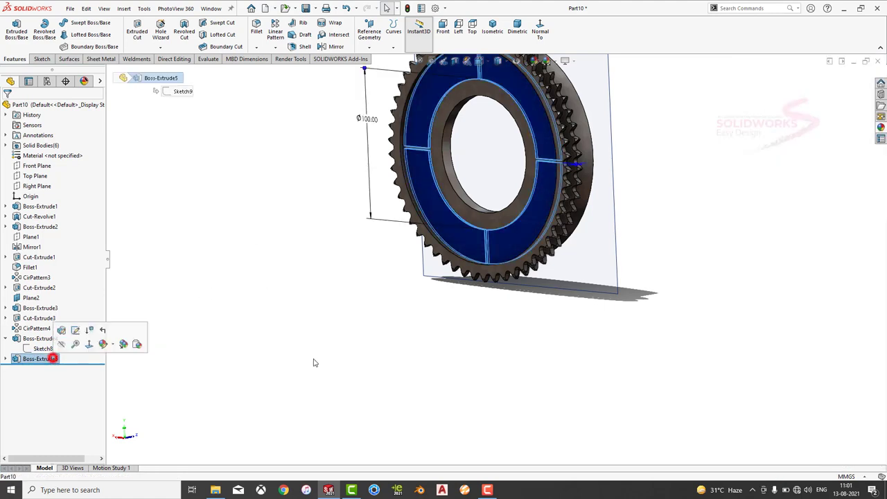
{"action": "left_click", "coordinate": [881, 128]}
{"action": "double_click", "coordinate": [763, 424]}
{"action": "left_click", "coordinate": [636, 336]}
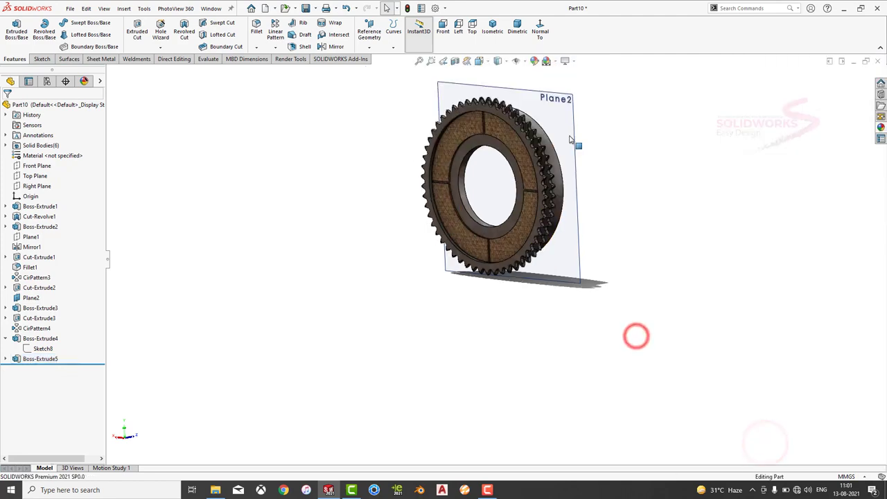
{"action": "mouse_move", "coordinate": [570, 140]}
{"action": "middle_mouse_down"}
{"action": "mouse_move", "coordinate": [451, 177]}
{"action": "mouse_move", "coordinate": [497, 162]}
{"action": "mouse_move", "coordinate": [419, 158]}
{"action": "mouse_move", "coordinate": [409, 139]}
{"action": "middle_mouse_up"}
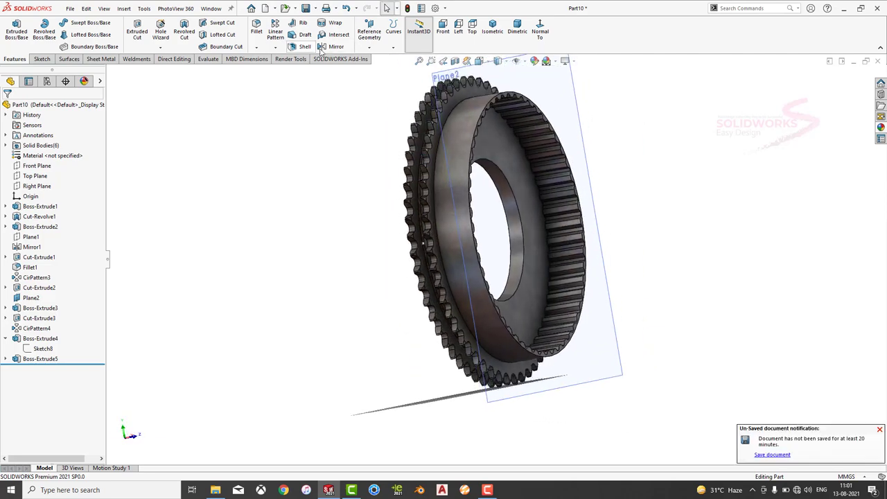
{"action": "left_click", "coordinate": [367, 35]}
Create reference Plane3 from the gear face and the inner ring face
{"action": "left_click", "coordinate": [373, 56]}
{"action": "left_click", "coordinate": [508, 174]}
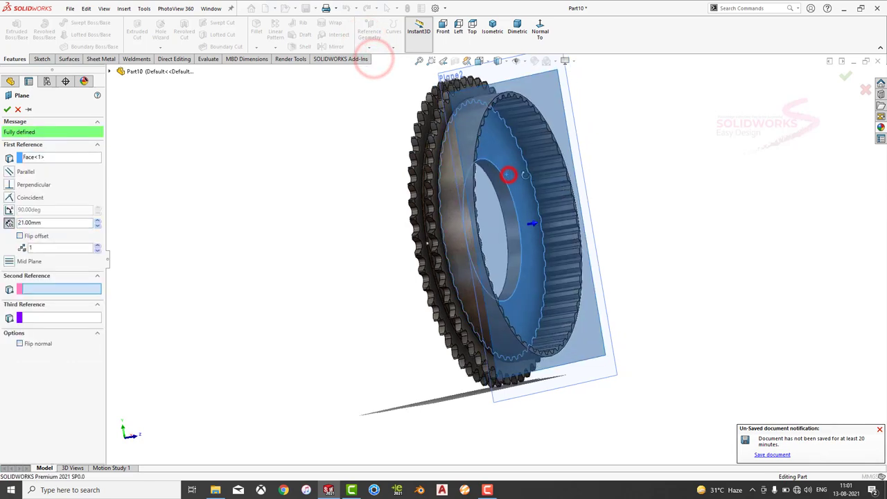
{"action": "middle_click_drag", "start_coordinate": [508, 174], "coordinate": [471, 163]}
{"action": "left_click", "coordinate": [465, 156]}
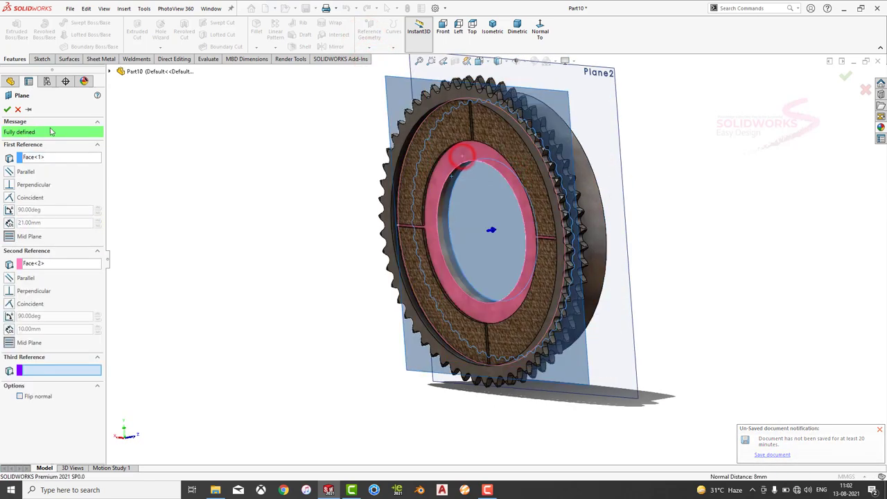
{"action": "left_click", "coordinate": [7, 108]}
Mirror the four fabric rim bodies across Plane3 onto the gear's other face
{"action": "left_click", "coordinate": [328, 47]}
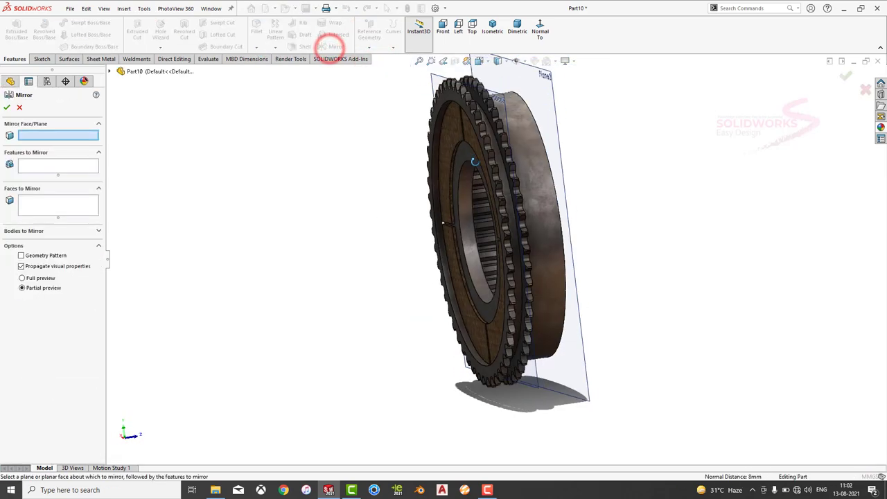
{"action": "middle_click_drag", "start_coordinate": [474, 162], "coordinate": [458, 104]}
{"action": "left_click", "coordinate": [448, 95]}
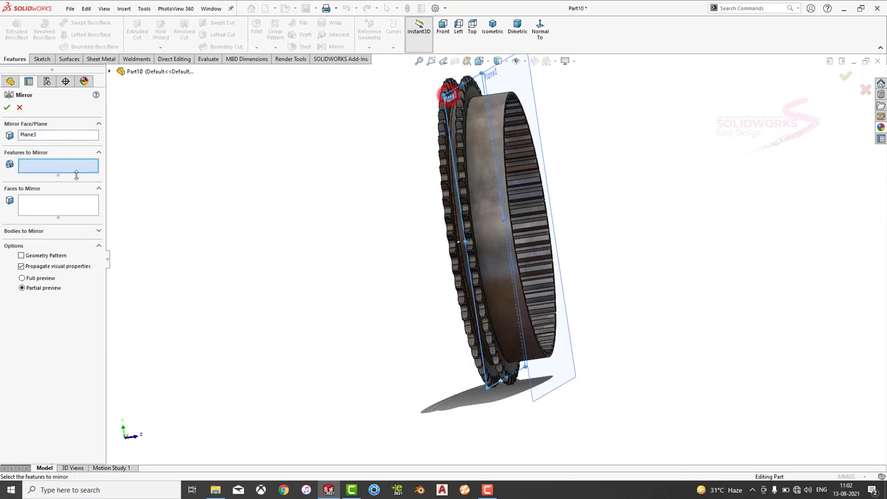
{"action": "left_click", "coordinate": [45, 231]}
{"action": "middle_click_drag", "start_coordinate": [251, 200], "coordinate": [429, 153]}
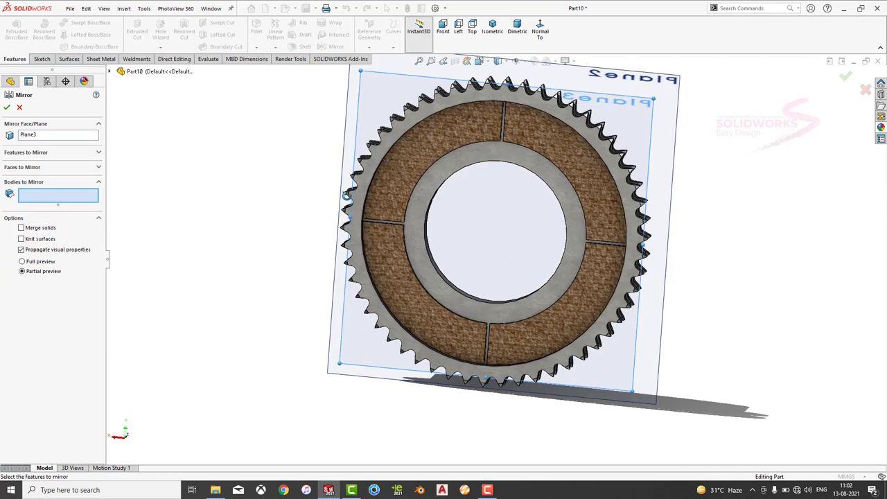
{"action": "left_click", "coordinate": [435, 147]}
{"action": "left_click", "coordinate": [530, 135]}
{"action": "left_click", "coordinate": [587, 287]}
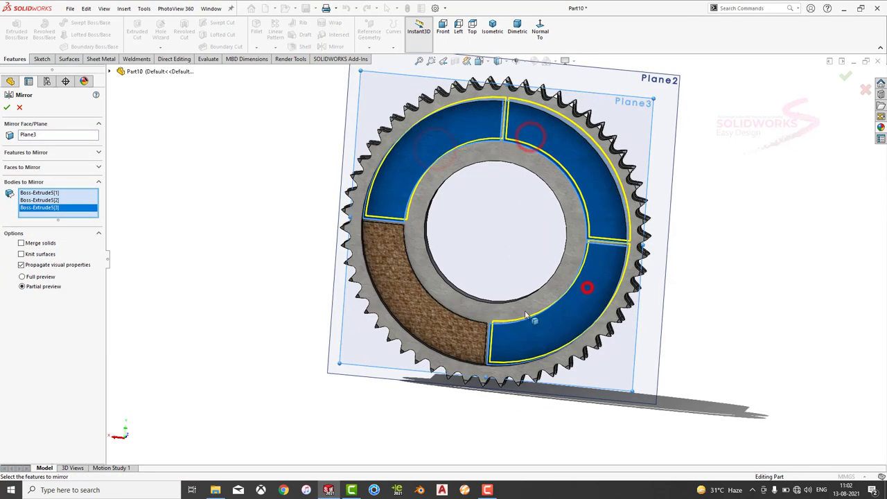
{"action": "left_click", "coordinate": [433, 315]}
{"action": "left_click", "coordinate": [6, 109]}
{"action": "middle_click_drag", "start_coordinate": [250, 206], "coordinate": [591, 158]}
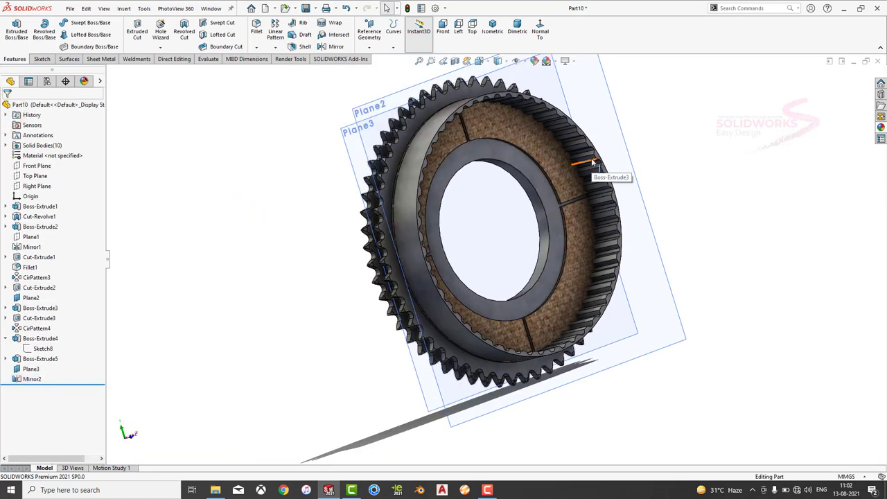
Save the part as '9' and hide Plane2 and Plane3
{"action": "key", "text": "ctrl+s"}
{"action": "type", "text": "9"}
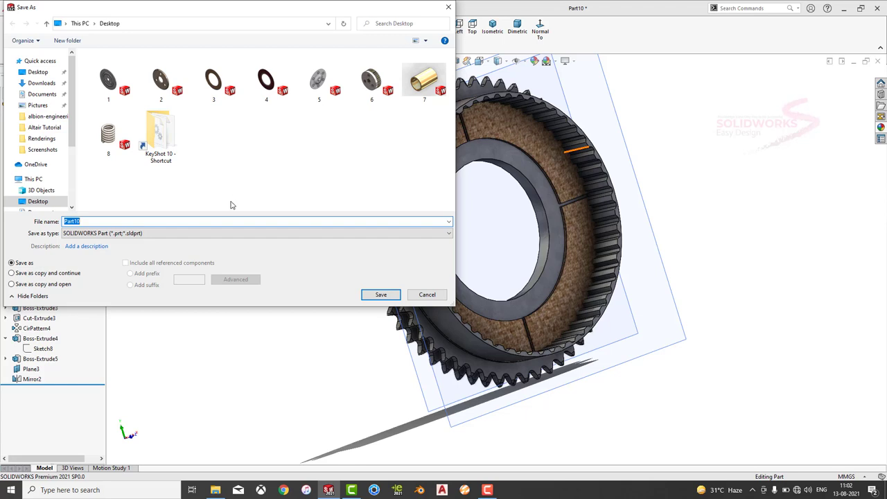
{"action": "left_click", "coordinate": [369, 296]}
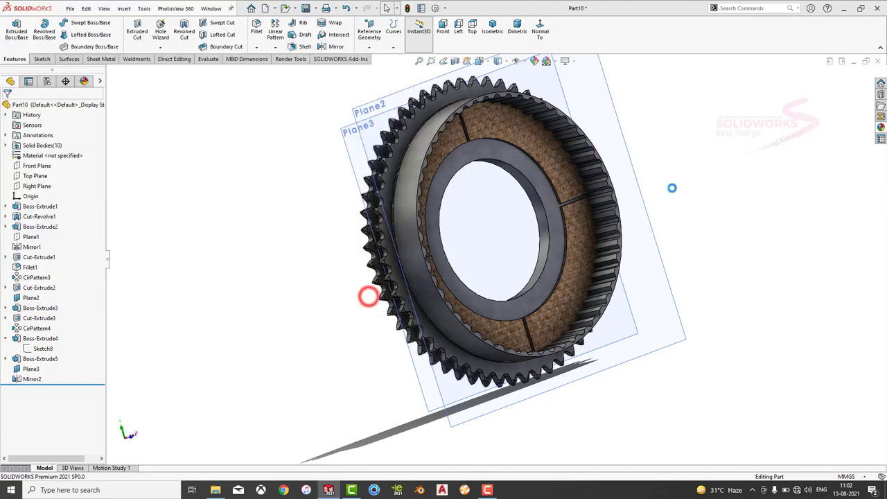
{"action": "left_click", "coordinate": [619, 126]}
{"action": "left_click", "coordinate": [675, 102]}
{"action": "left_click", "coordinate": [567, 97]}
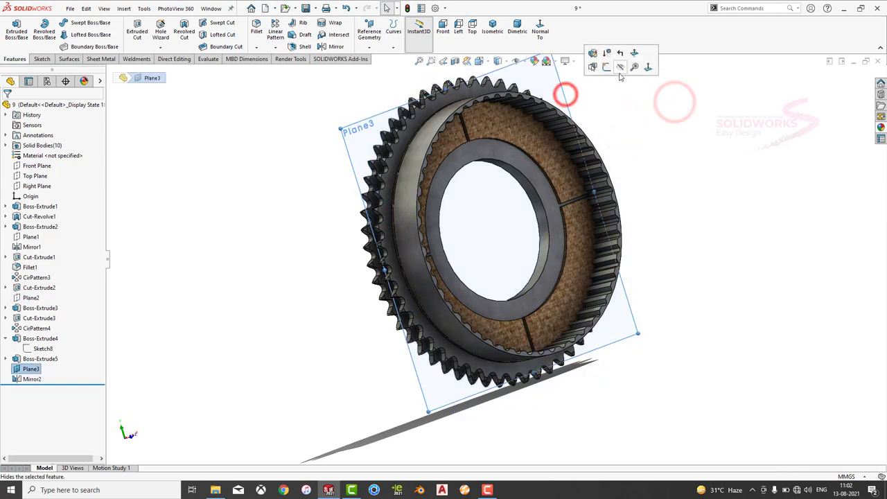
{"action": "left_click", "coordinate": [617, 73]}
Switch the gear to a dimetric view and close the document
{"action": "left_click", "coordinate": [517, 29]}
{"action": "left_click", "coordinate": [691, 155]}
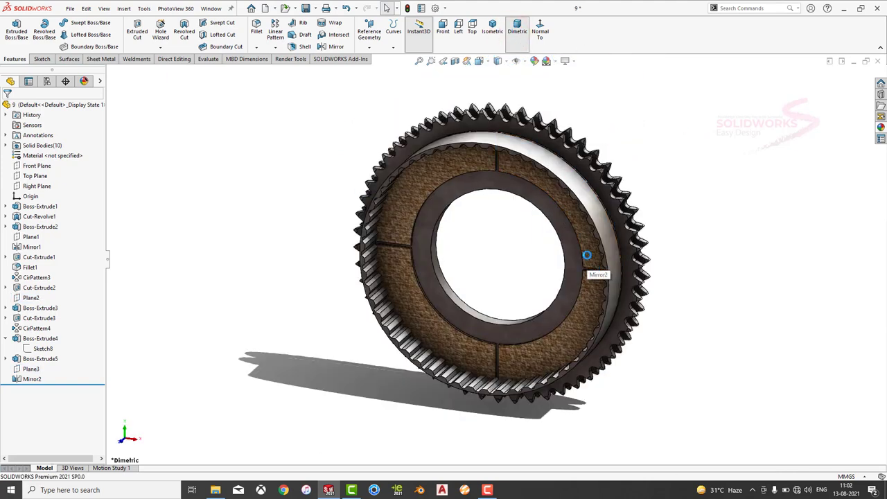
{"action": "left_click", "coordinate": [874, 62]}
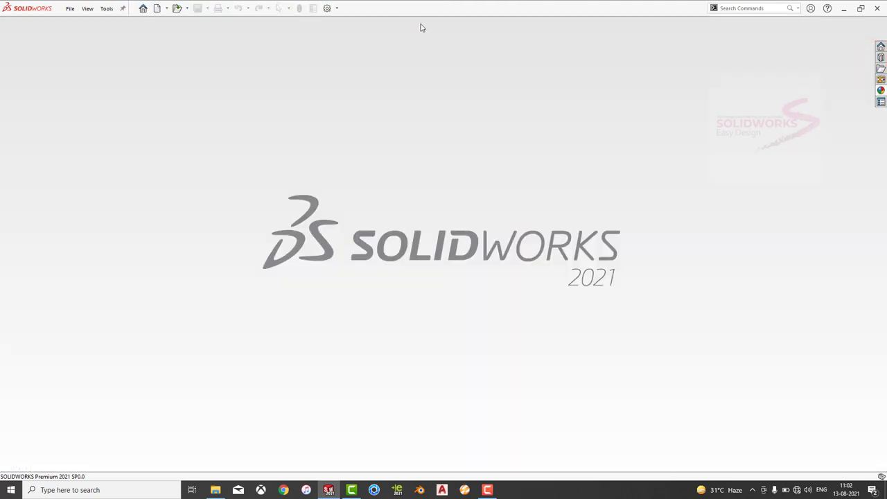
Create a new part with a plain white scene and start a sketch on the Front Plane
{"action": "left_click", "coordinate": [67, 8]}
{"action": "left_click", "coordinate": [74, 23]}
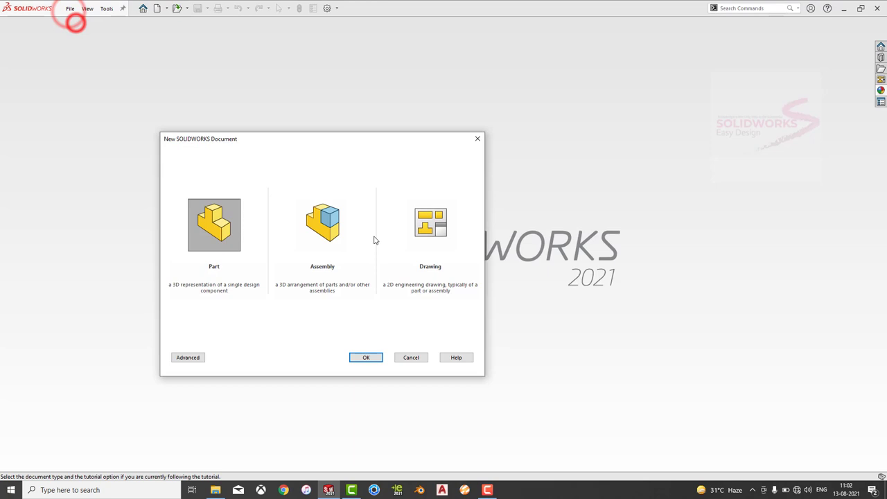
{"action": "left_click", "coordinate": [367, 357]}
{"action": "left_click", "coordinate": [556, 65]}
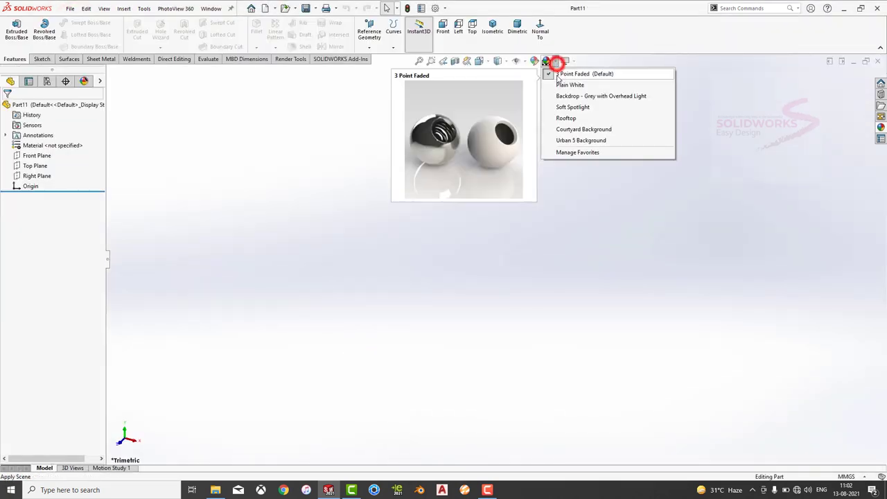
{"action": "left_click", "coordinate": [557, 82]}
{"action": "left_click", "coordinate": [395, 128]}
{"action": "left_click", "coordinate": [26, 157]}
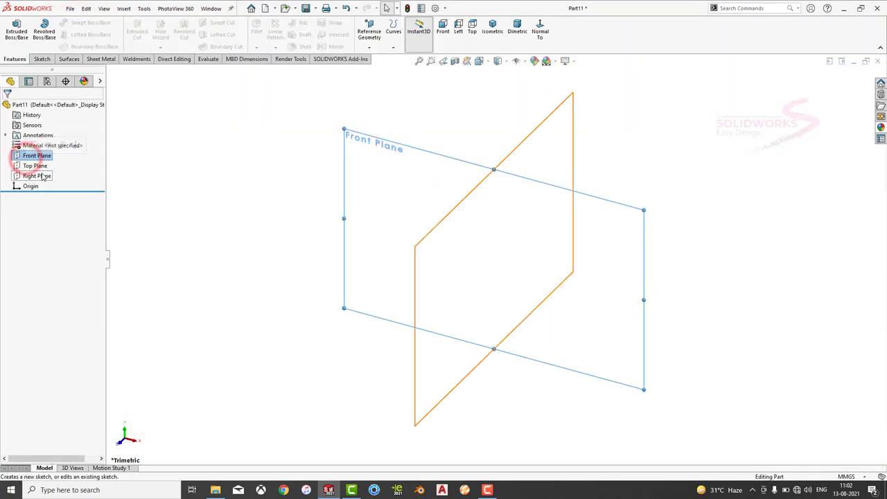
{"action": "left_click", "coordinate": [34, 145]}
{"action": "left_click", "coordinate": [151, 189]}
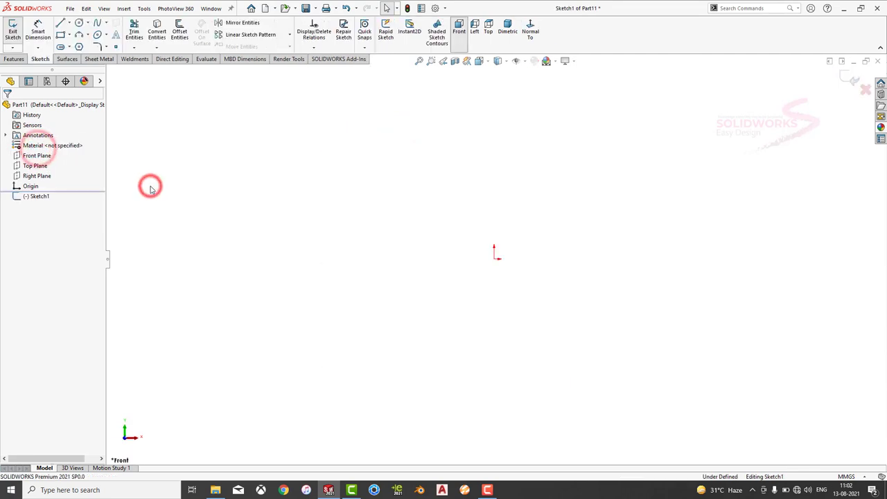
Draw the stepped half-profile lines starting from the origin
{"action": "left_click", "coordinate": [60, 24]}
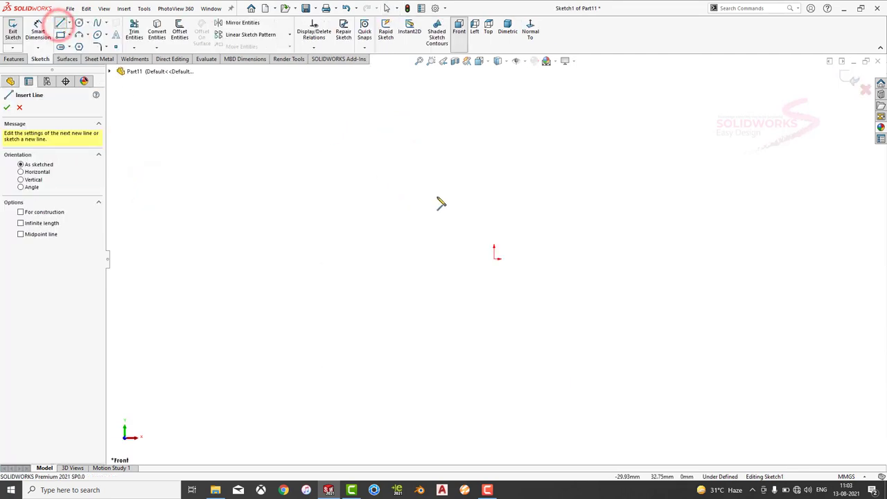
{"action": "left_click", "coordinate": [494, 258]}
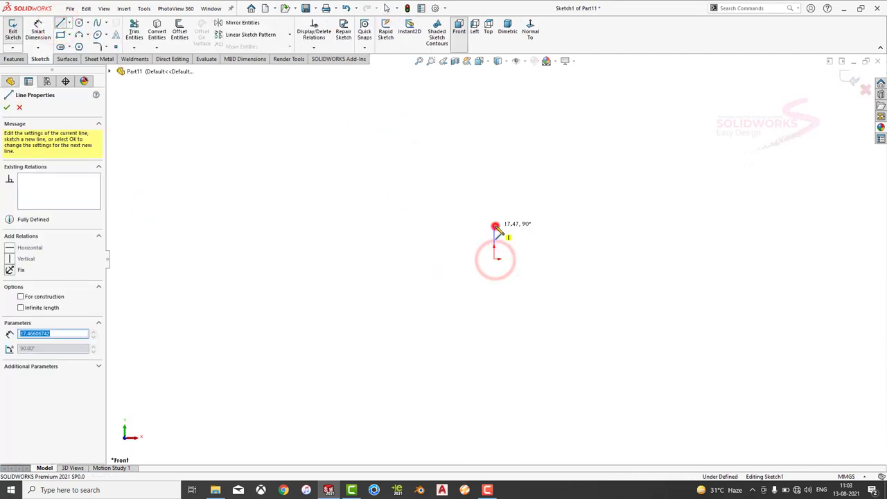
{"action": "left_click", "coordinate": [494, 226]}
{"action": "left_click", "coordinate": [622, 226]}
{"action": "left_click", "coordinate": [621, 215]}
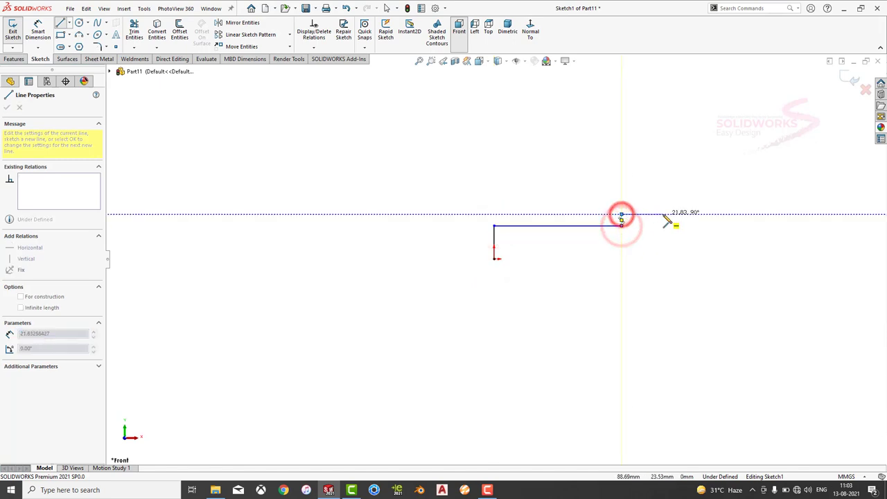
{"action": "left_click", "coordinate": [704, 215]}
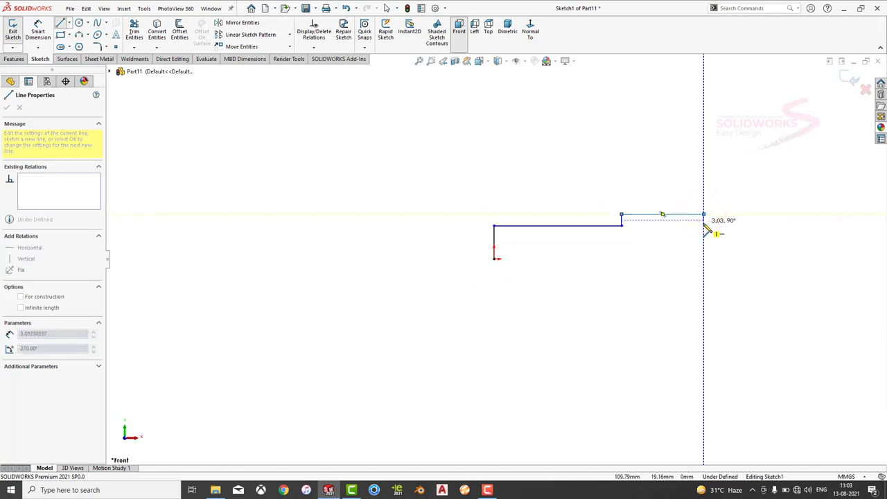
{"action": "left_click", "coordinate": [703, 225]}
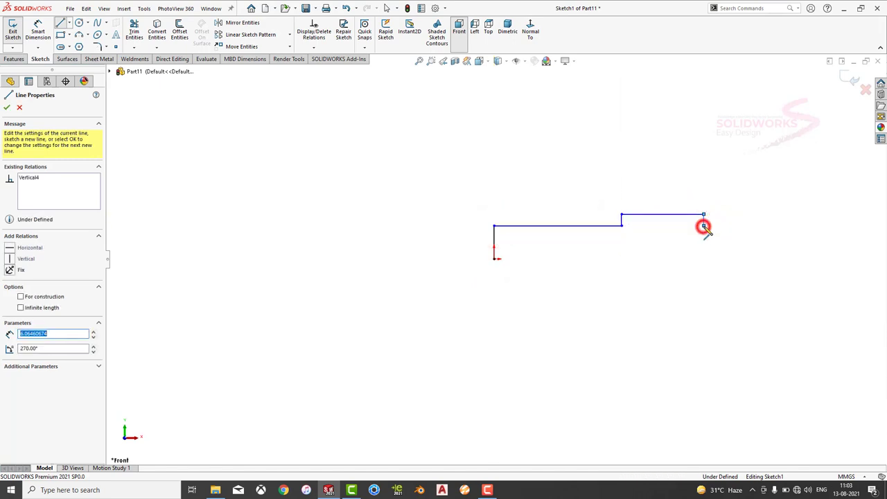
{"action": "left_click", "coordinate": [770, 225]}
{"action": "left_click", "coordinate": [776, 217]}
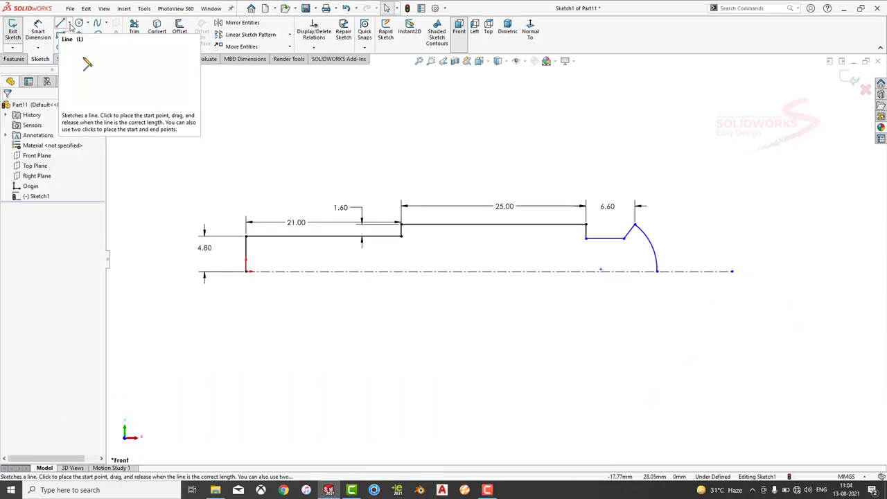
{"action": "left_click", "coordinate": [68, 23]}
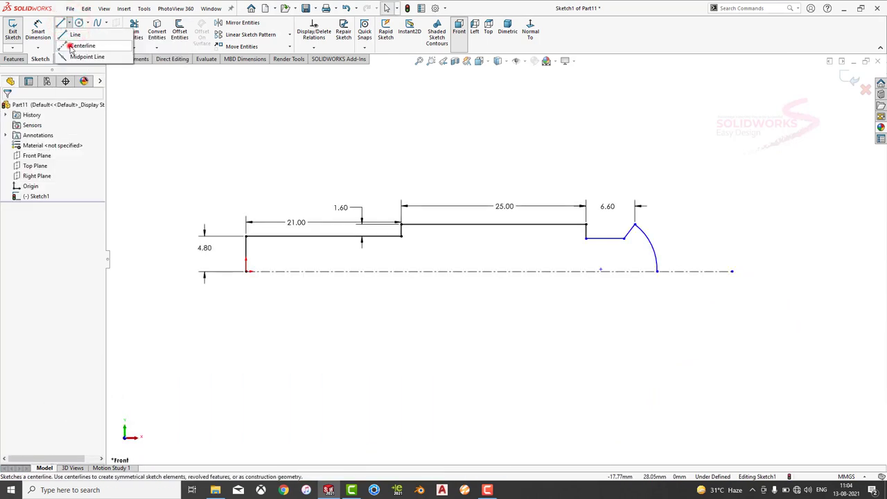
Draw a vertical centerline down from the arc peak to below the profile
{"action": "left_click", "coordinate": [70, 46]}
{"action": "left_click", "coordinate": [634, 225]}
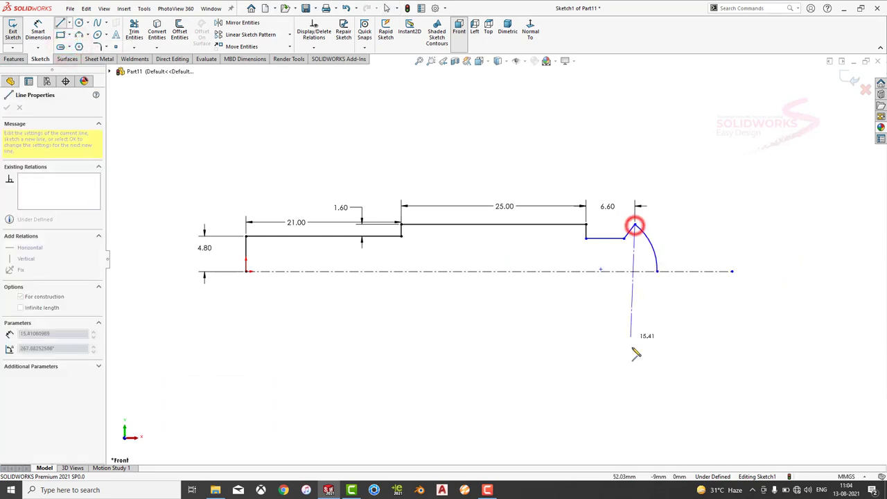
{"action": "double_click", "coordinate": [635, 386]}
Dimension the slanted edge at 45° to the short horizontal edge
{"action": "left_click", "coordinate": [43, 32]}
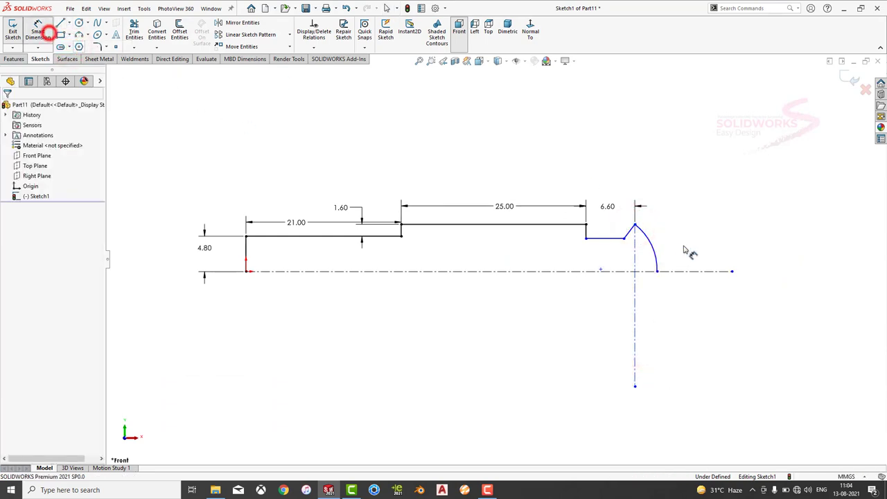
{"action": "left_click", "coordinate": [628, 237]}
{"action": "left_click", "coordinate": [617, 238]}
{"action": "left_click", "coordinate": [574, 342]}
{"action": "type", "text": "4"}
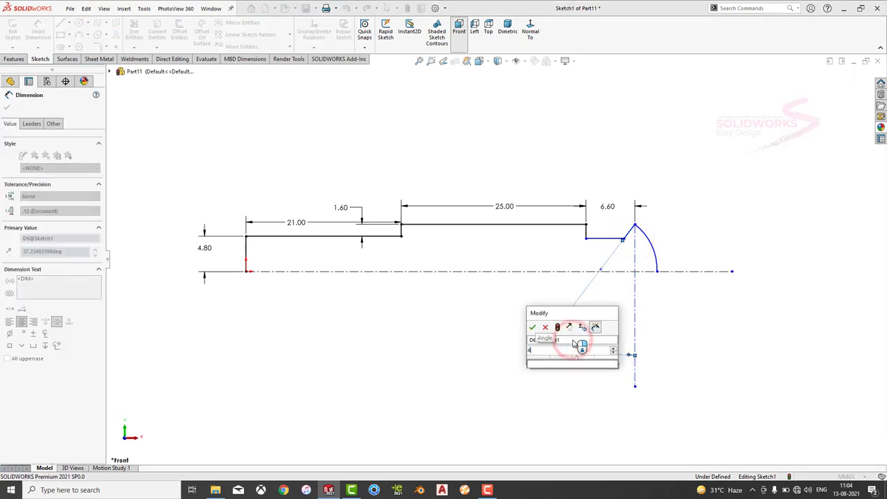
{"action": "key", "text": "Return"}
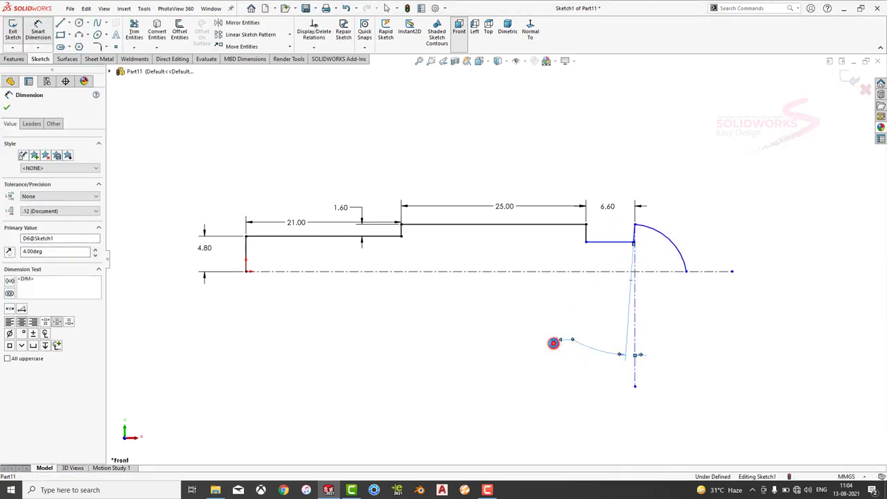
{"action": "double_click", "coordinate": [553, 343]}
{"action": "type", "text": "45"}
{"action": "key", "text": "Return"}
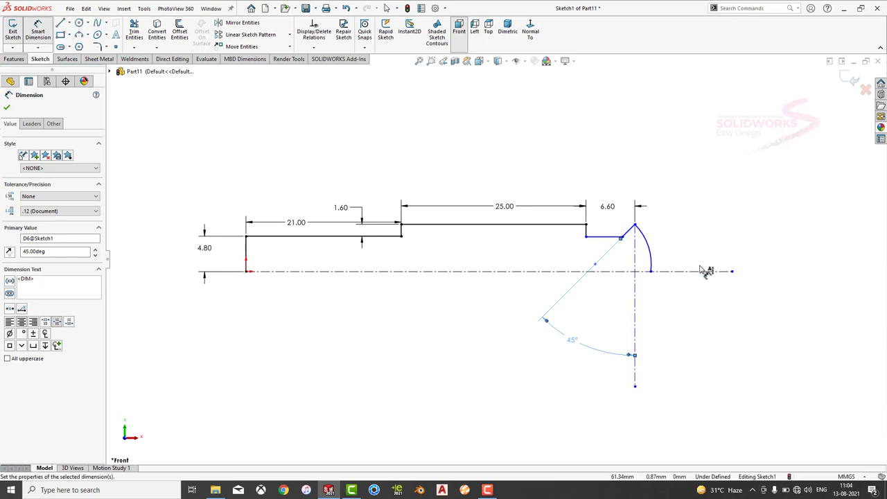
Drag the arc's lower end onto the axis so the arc reads R7.60
{"action": "left_click", "coordinate": [650, 271]}
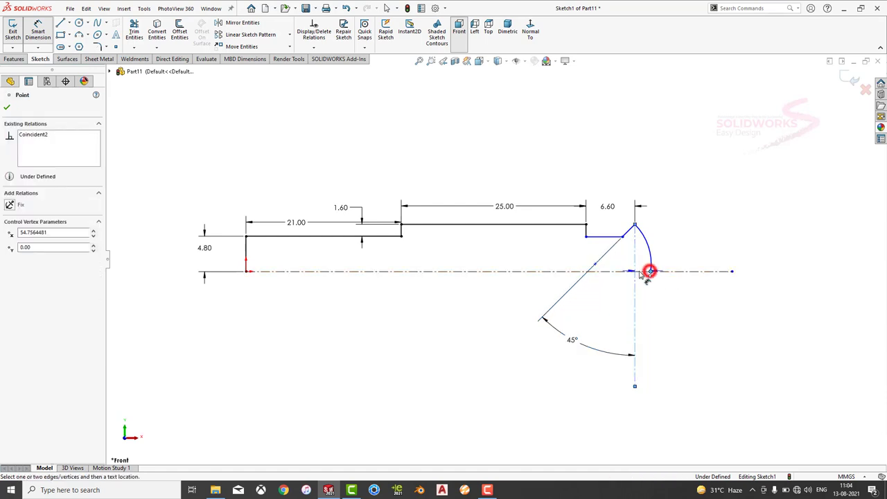
{"action": "left_click_drag", "start_coordinate": [648, 251], "coordinate": [674, 324]}
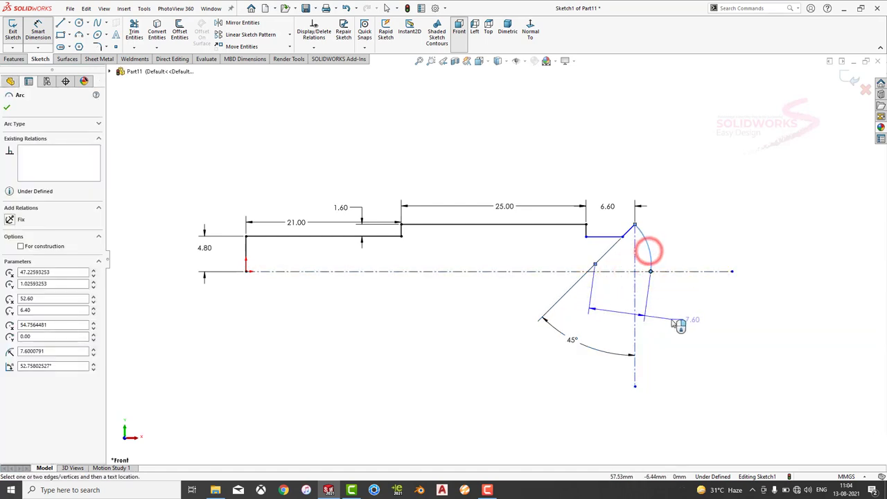
{"action": "key", "text": "Escape"}
{"action": "scroll", "coordinate": [653, 271], "scroll_direction": "down", "scroll_amount": 4}
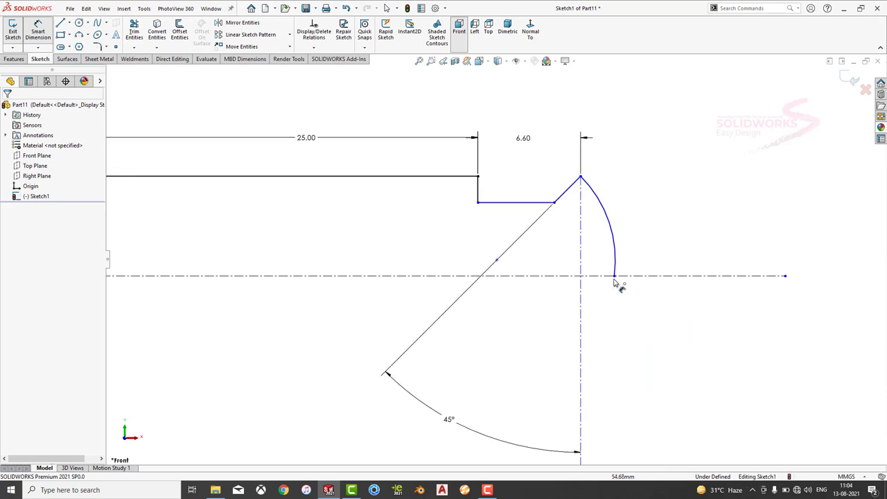
{"action": "left_click", "coordinate": [613, 278]}
{"action": "key", "text": "Escape"}
Revolve the profile 360° about the centerline into a solid shaft, then select its narrow end face
{"action": "left_click", "coordinate": [14, 58]}
{"action": "left_click", "coordinate": [43, 31]}
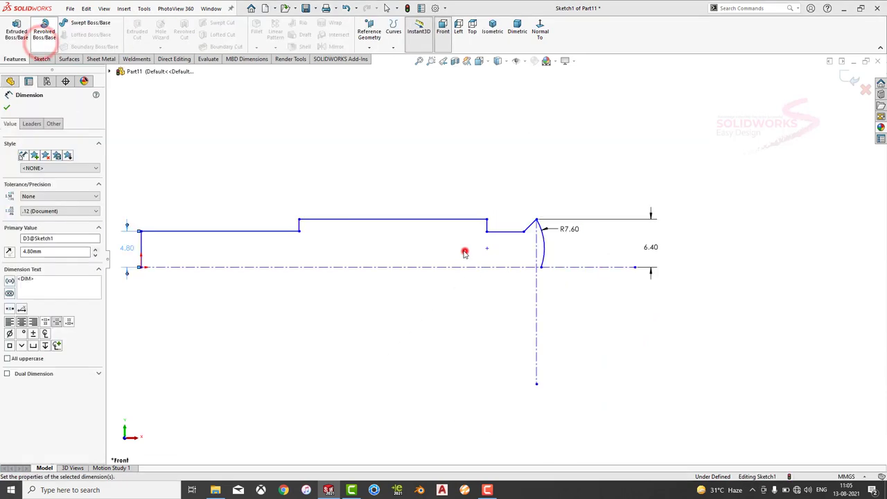
{"action": "left_click", "coordinate": [464, 251]}
{"action": "left_click", "coordinate": [433, 219]}
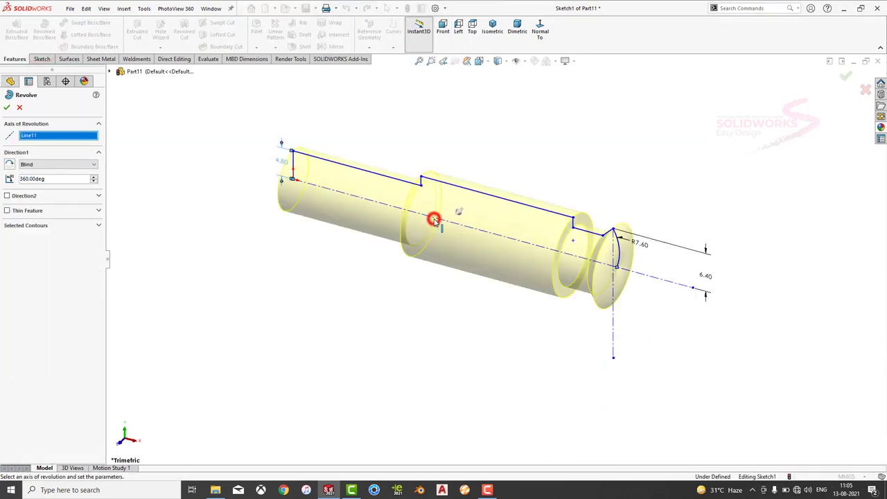
{"action": "left_click", "coordinate": [7, 108]}
{"action": "middle_click_drag", "start_coordinate": [353, 275], "coordinate": [409, 242]}
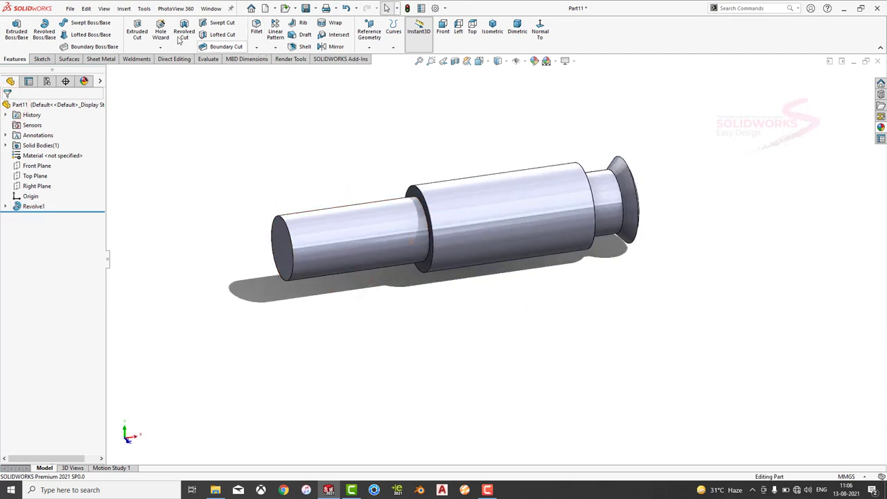
{"action": "left_click", "coordinate": [280, 253]}
Sketch a circle at the origin on the end face with a 5.5 mm diameter
{"action": "left_click", "coordinate": [321, 220]}
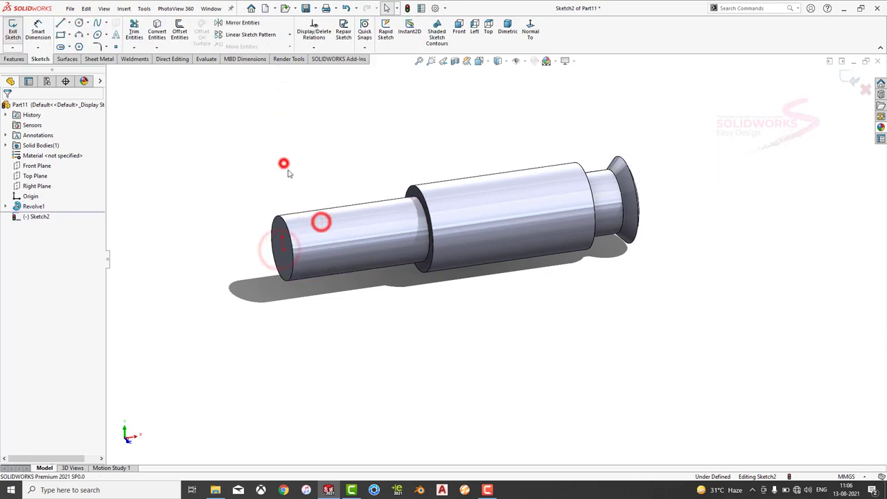
{"action": "middle_click_drag", "start_coordinate": [283, 163], "coordinate": [313, 182]}
{"action": "left_click", "coordinate": [78, 22]}
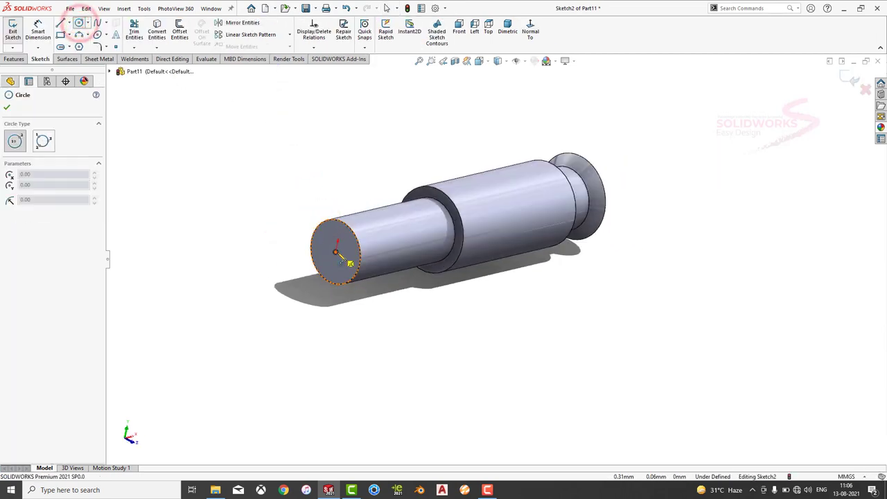
{"action": "left_click", "coordinate": [335, 251]}
{"action": "left_click", "coordinate": [346, 257]}
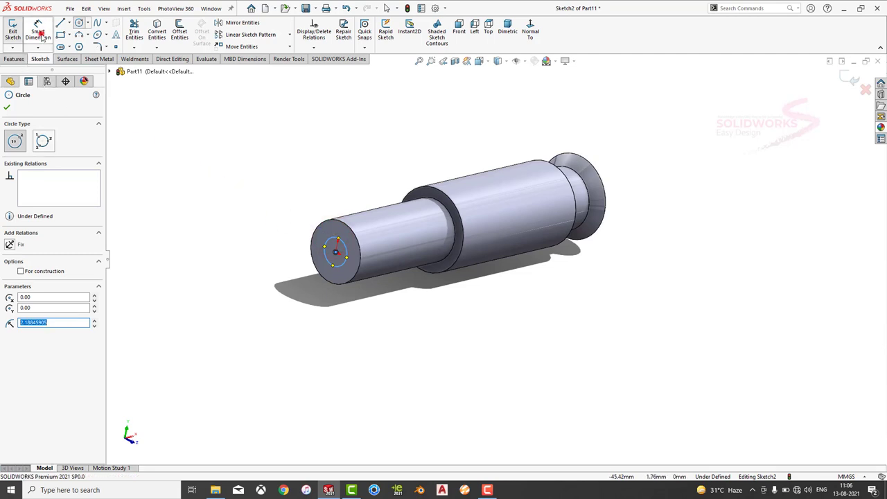
{"action": "left_click", "coordinate": [39, 33]}
{"action": "left_click", "coordinate": [337, 241]}
{"action": "left_click", "coordinate": [256, 230]}
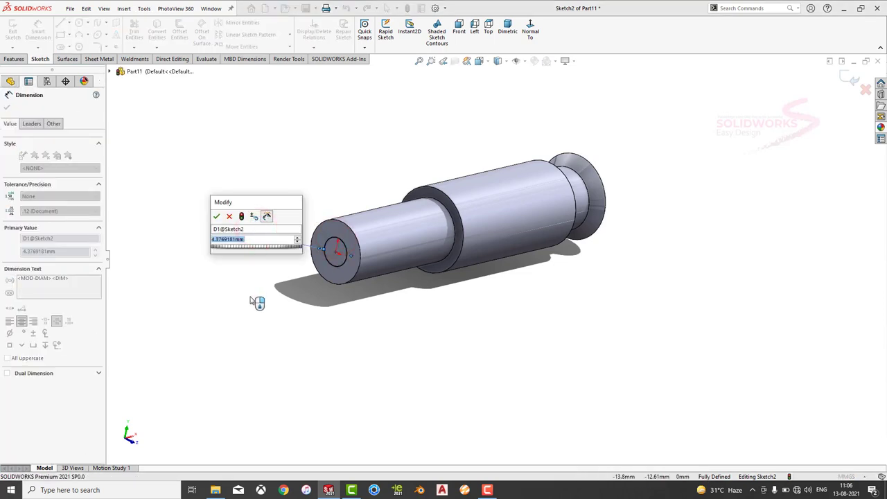
{"action": "type", "text": "5.5"}
{"action": "key", "text": "Return"}
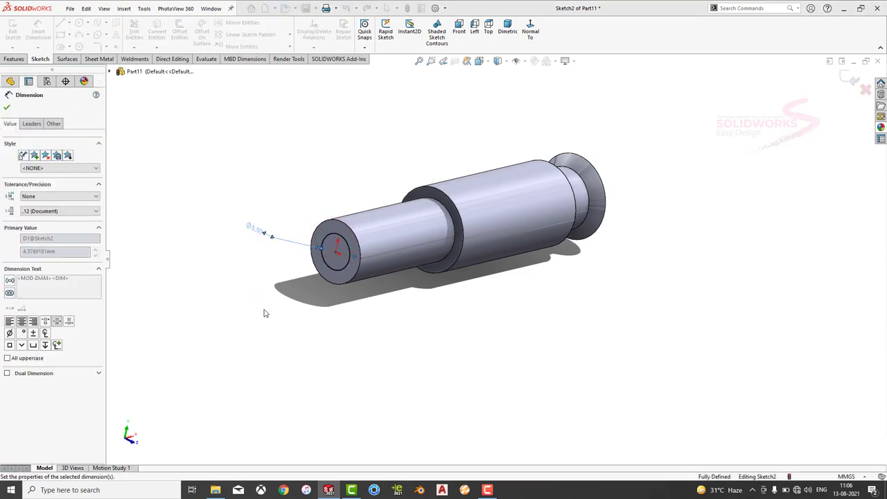
Extrude-cut the circle into a 10 mm-deep hole as Cut-Extrude1
{"action": "left_click", "coordinate": [16, 60]}
{"action": "left_click", "coordinate": [137, 32]}
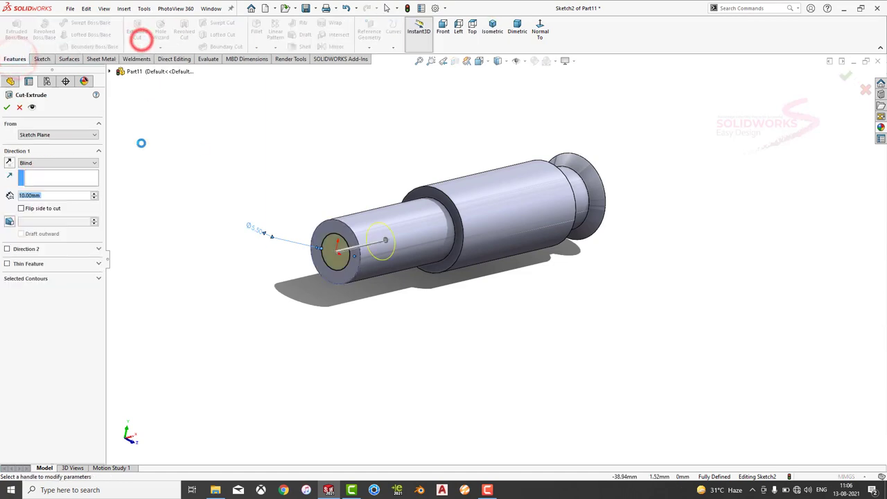
{"action": "key", "text": "Return"}
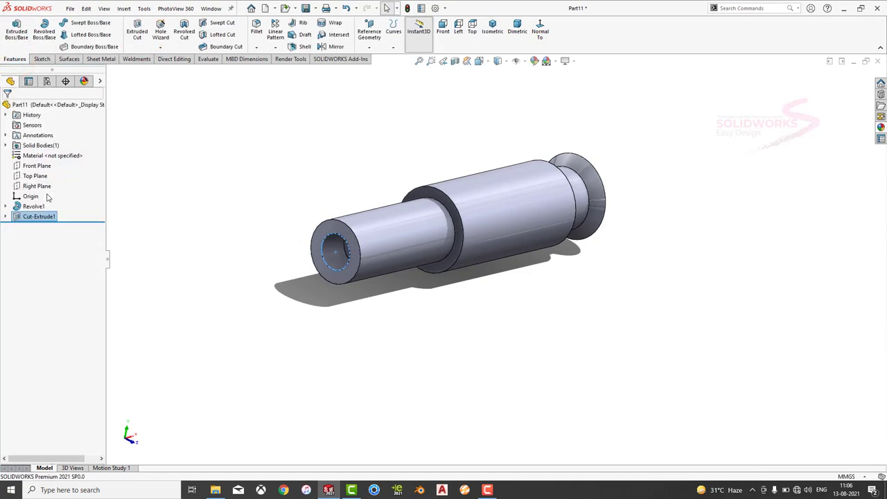
{"action": "left_click", "coordinate": [257, 47]}
{"action": "left_click", "coordinate": [267, 60]}
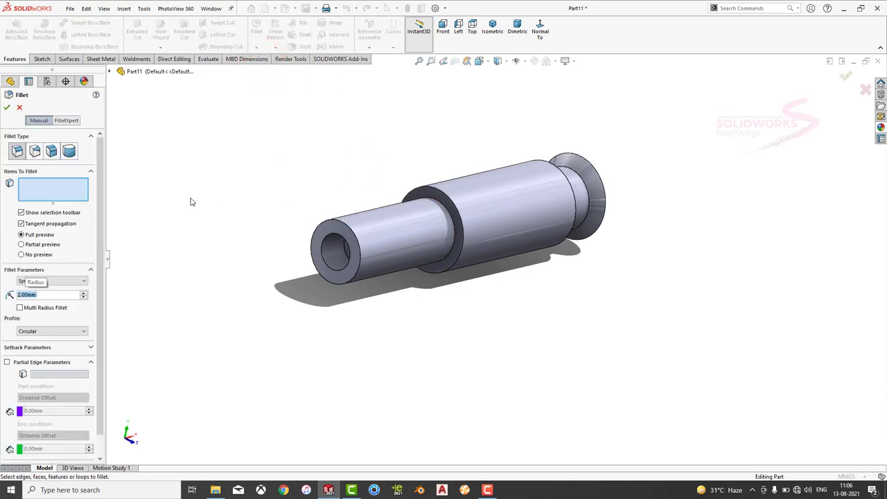
Fillet the front circular edge and the shoulder step edge at 0.5 mm
{"action": "left_click", "coordinate": [339, 220]}
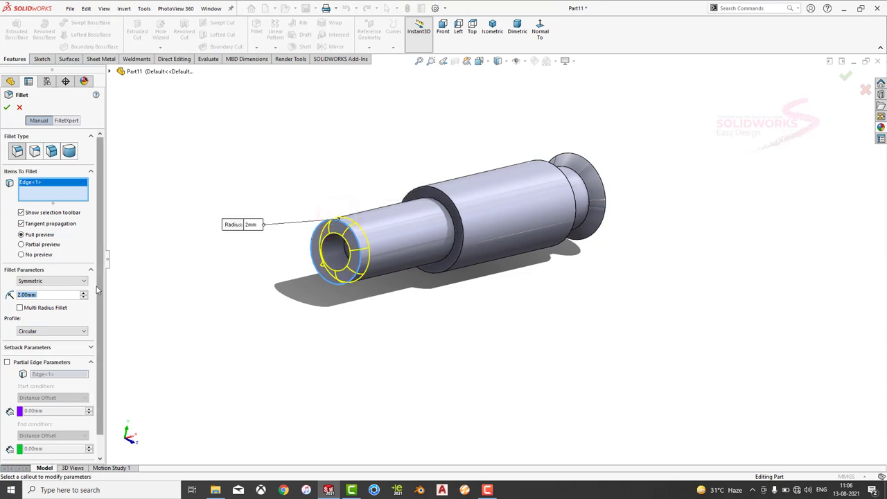
{"action": "type", "text": "0.5"}
{"action": "key", "text": "Return"}
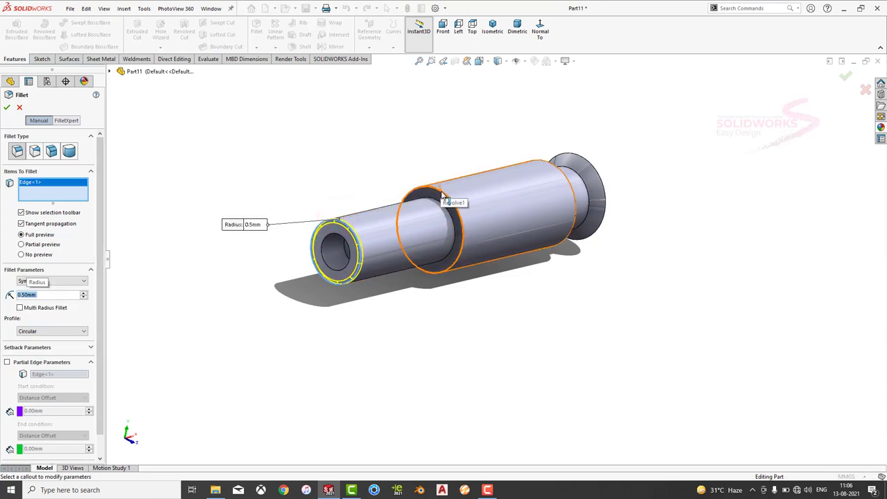
{"action": "left_click", "coordinate": [442, 191]}
{"action": "middle_click_drag", "start_coordinate": [443, 191], "coordinate": [568, 186]}
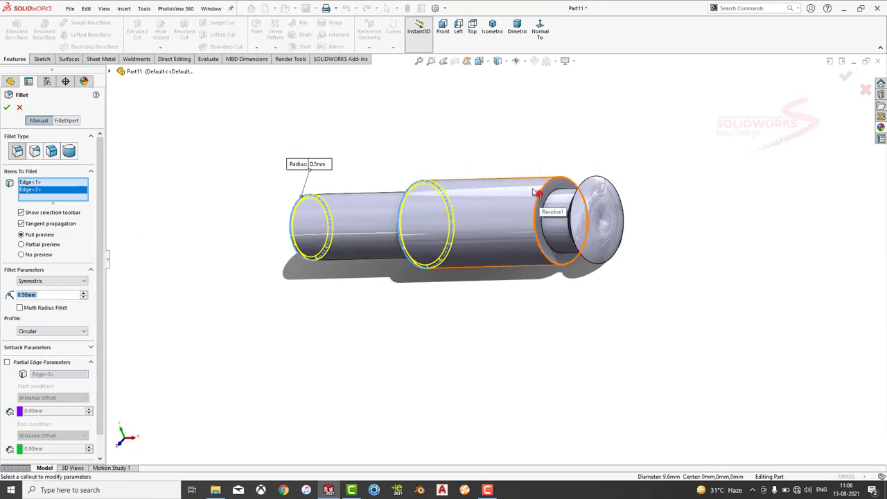
{"action": "right_click", "coordinate": [535, 192]}
Add a second 0.5 mm fillet on three more ring edges near the flared end and hole
{"action": "left_click", "coordinate": [257, 31]}
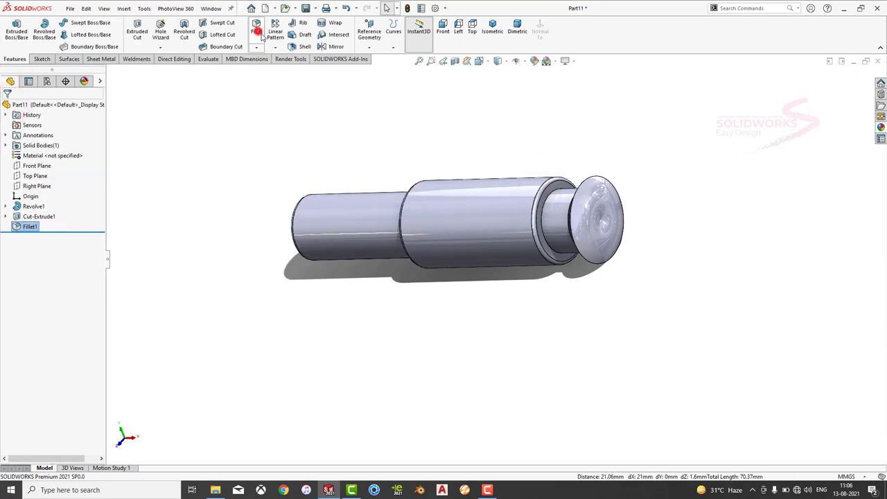
{"action": "left_click", "coordinate": [542, 203]}
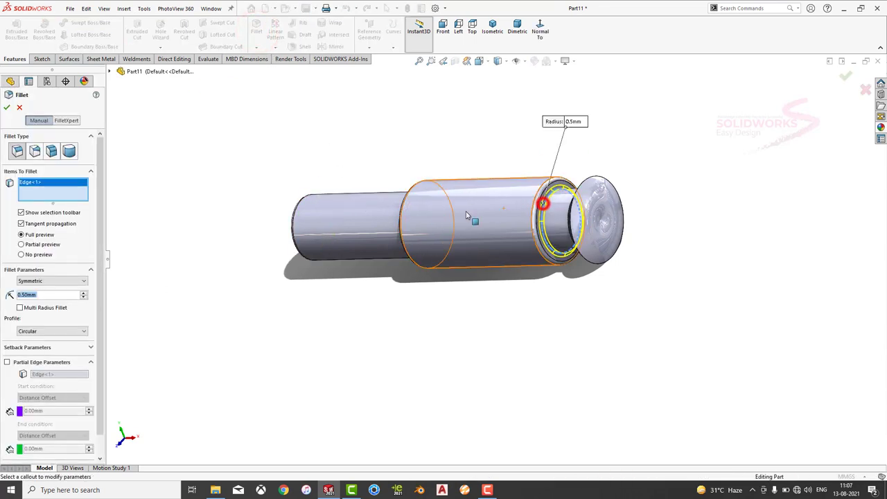
{"action": "middle_click_drag", "start_coordinate": [466, 216], "coordinate": [443, 205]}
{"action": "left_click", "coordinate": [439, 197]}
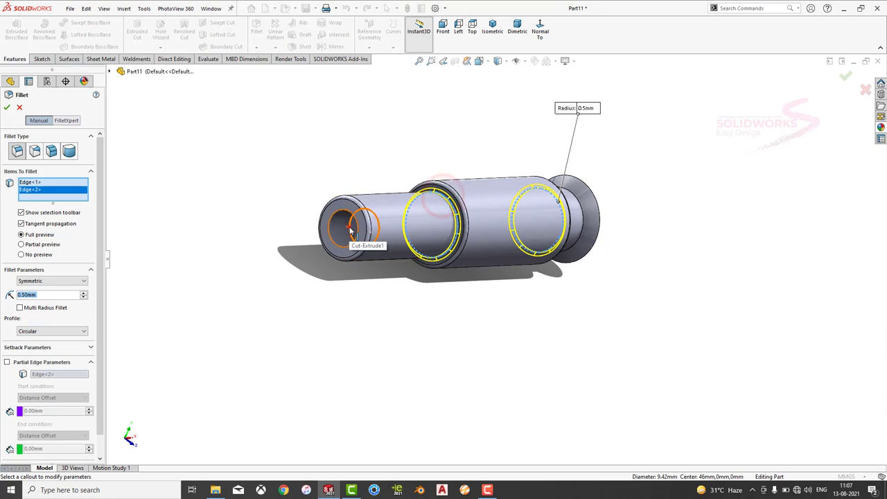
{"action": "left_click", "coordinate": [350, 230]}
{"action": "middle_click_drag", "start_coordinate": [251, 214], "coordinate": [352, 228]}
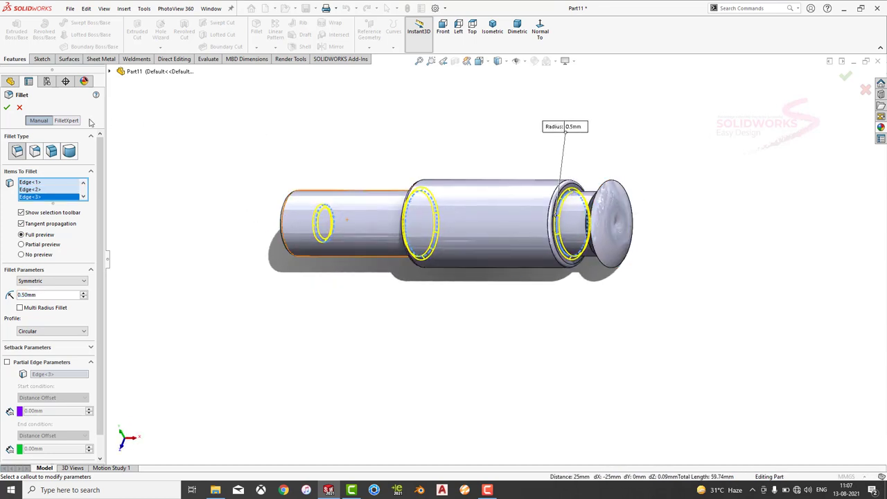
{"action": "left_click", "coordinate": [6, 108]}
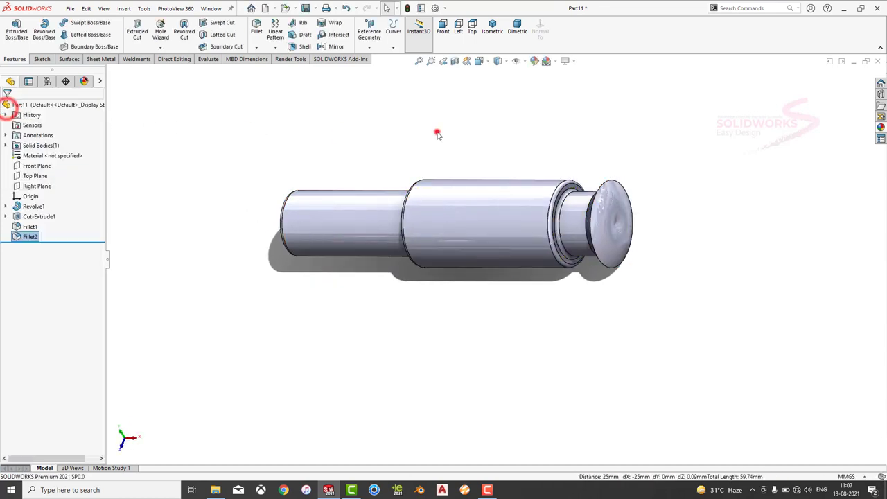
Paint the shaft candy apple red and return to the isometric view
{"action": "left_click", "coordinate": [880, 128]}
{"action": "left_click", "coordinate": [778, 119]}
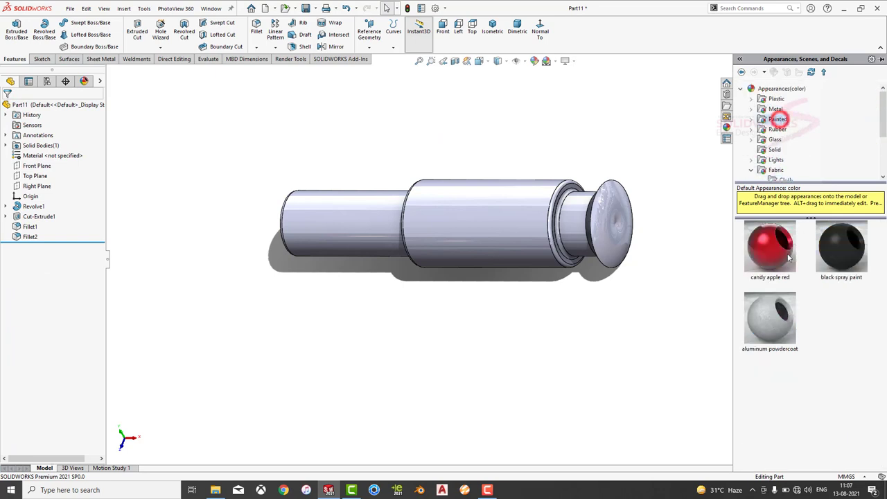
{"action": "left_click_drag", "start_coordinate": [770, 248], "coordinate": [607, 267]}
{"action": "left_click", "coordinate": [492, 28]}
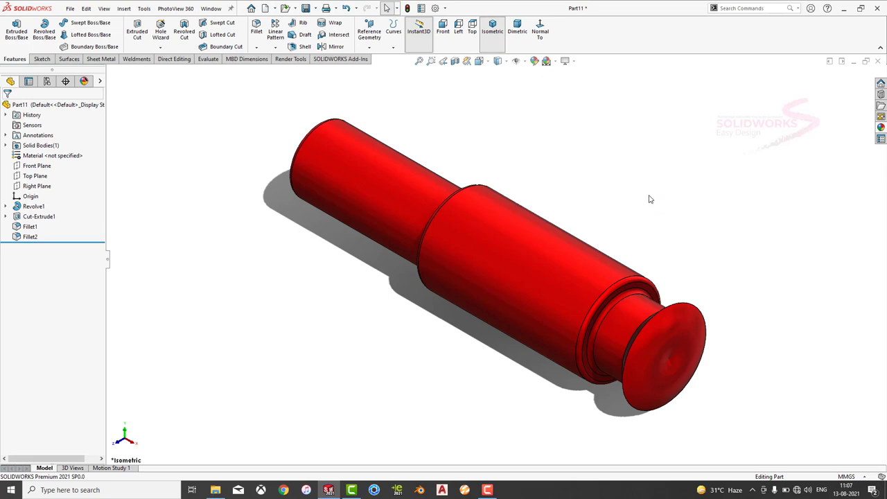
Save the shaft part as '10'
{"action": "key", "text": "ctrl+s"}
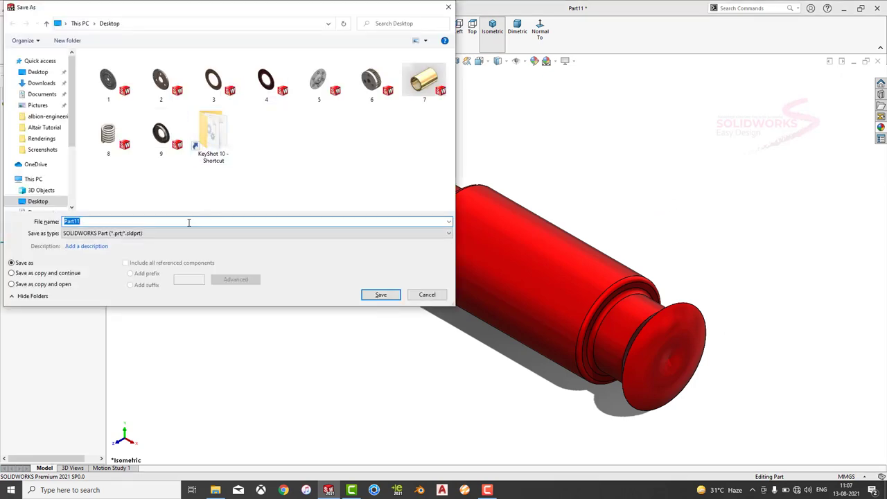
{"action": "type", "text": "10"}
{"action": "key", "text": "Return"}
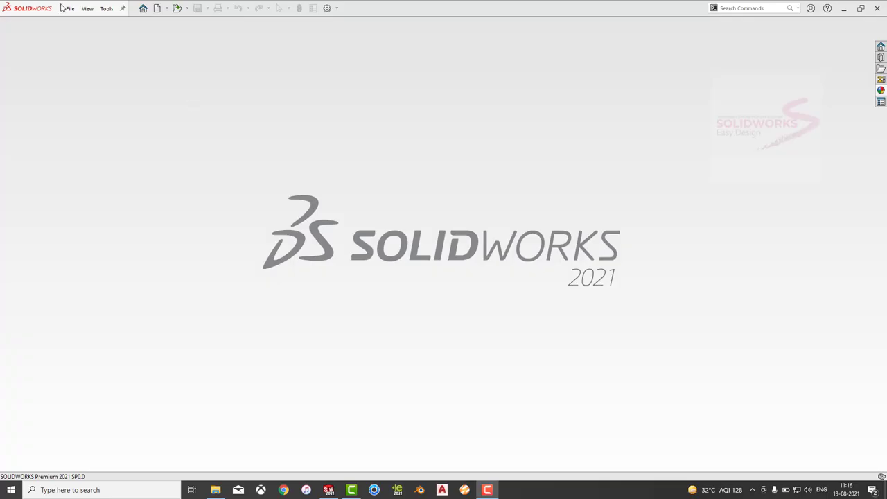
Create a new assembly document
{"action": "left_click", "coordinate": [70, 8]}
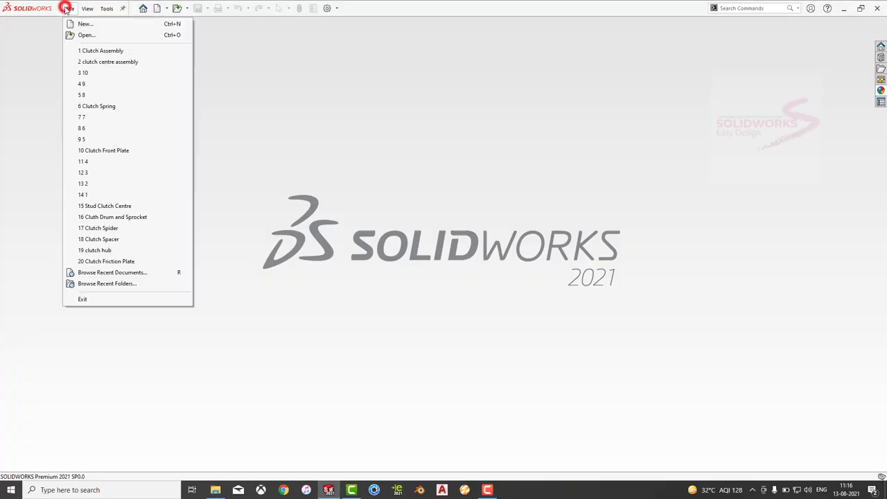
{"action": "left_click", "coordinate": [71, 23]}
{"action": "left_click", "coordinate": [321, 227]}
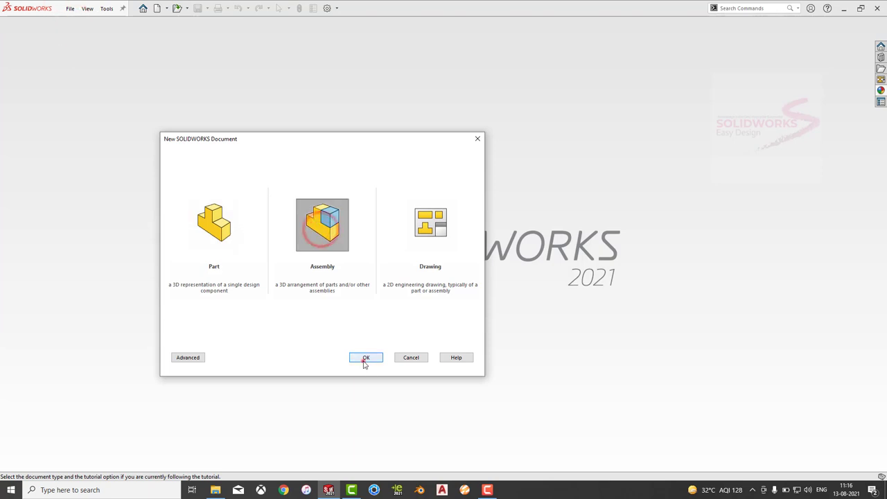
{"action": "left_click", "coordinate": [364, 357]}
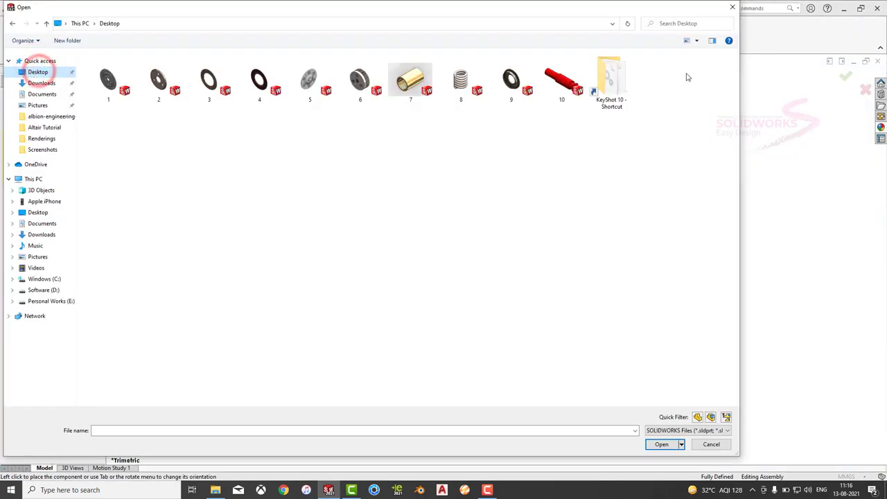
Insert gear part 9 as the assembly's first component
{"action": "left_click", "coordinate": [691, 40]}
{"action": "left_click", "coordinate": [702, 41]}
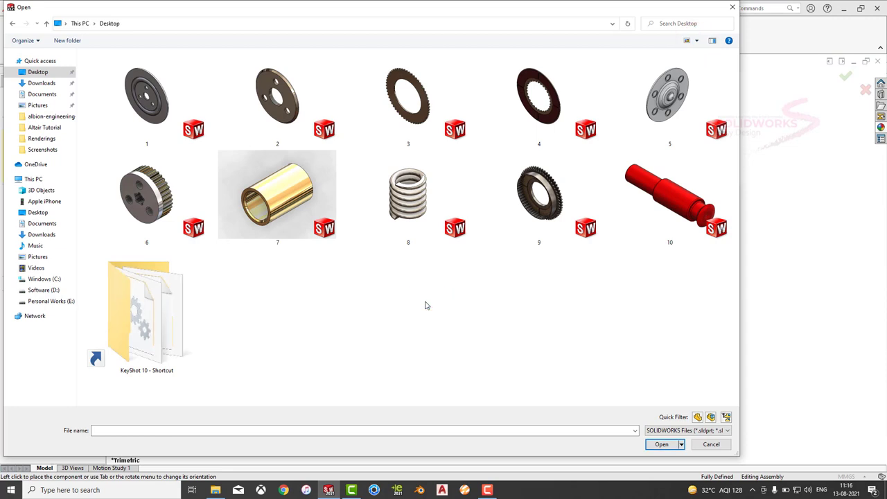
{"action": "left_click", "coordinate": [551, 207]}
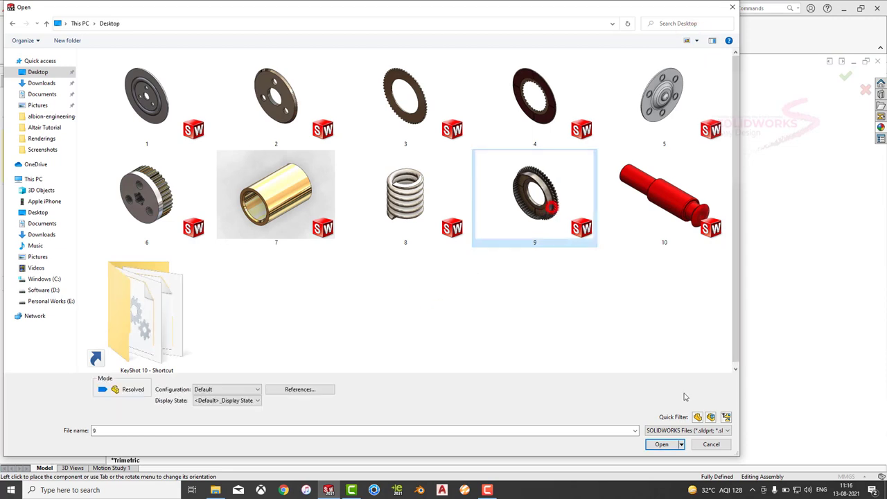
{"action": "left_click", "coordinate": [653, 447]}
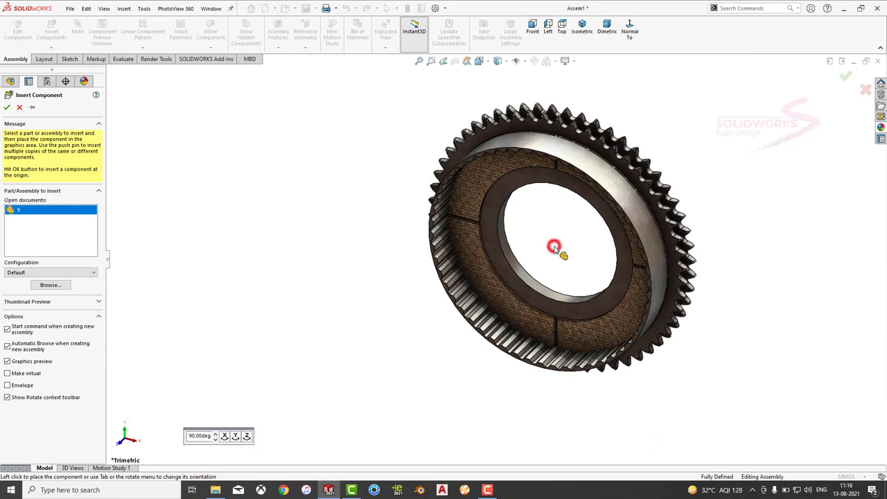
{"action": "left_click", "coordinate": [555, 249]}
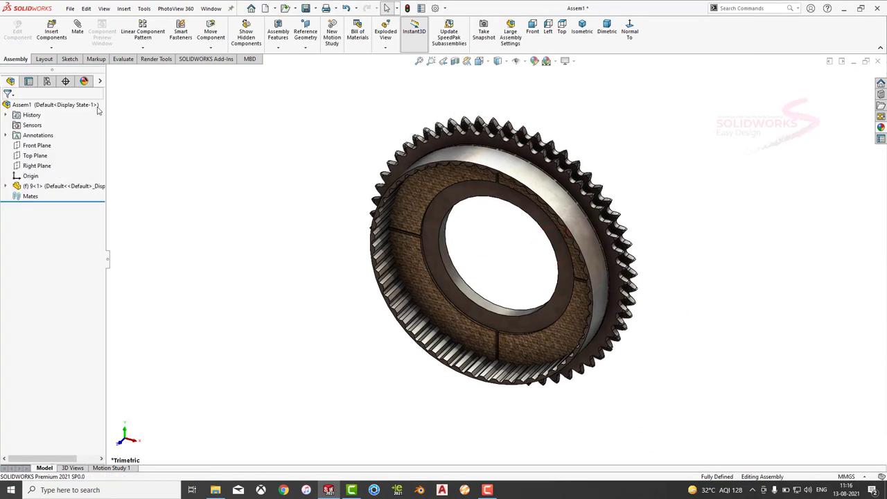
Insert hub part 6 to the right of gear 9
{"action": "left_click", "coordinate": [52, 36]}
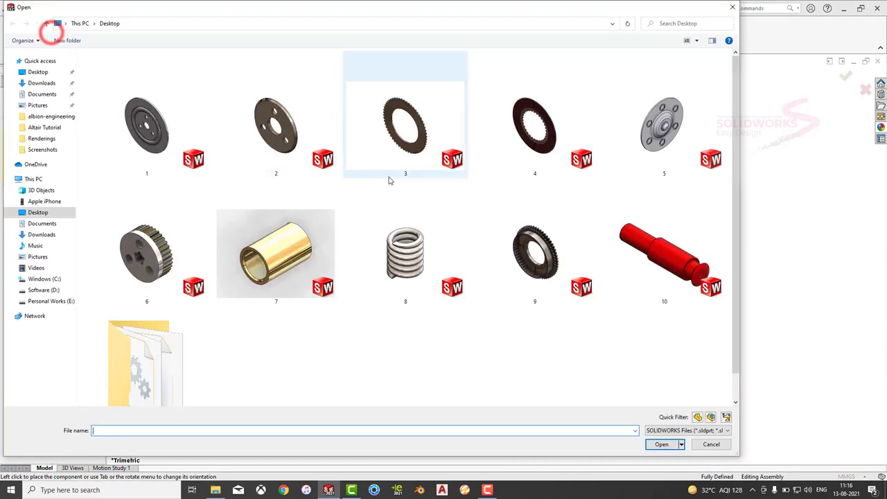
{"action": "left_click", "coordinate": [147, 253]}
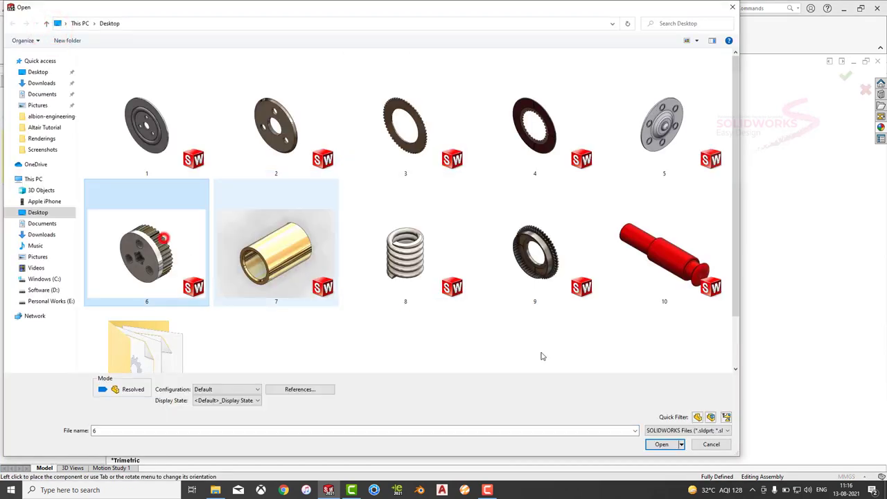
{"action": "left_click", "coordinate": [662, 444]}
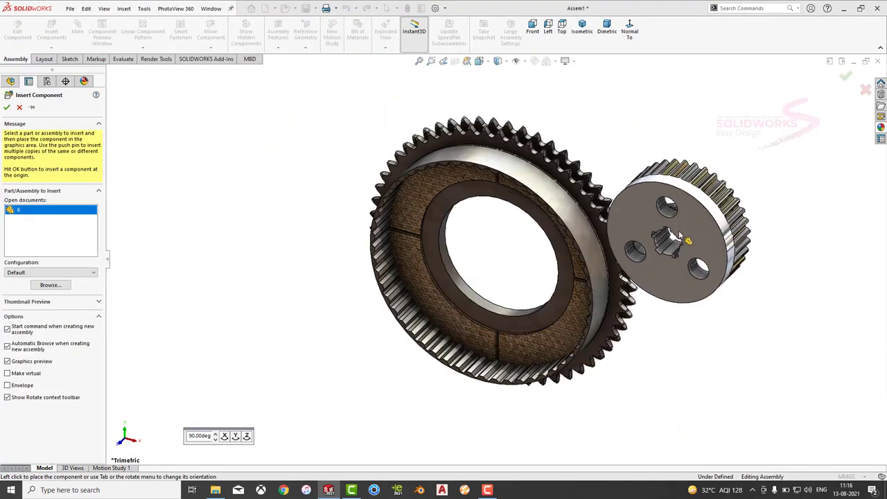
{"action": "left_click", "coordinate": [703, 227]}
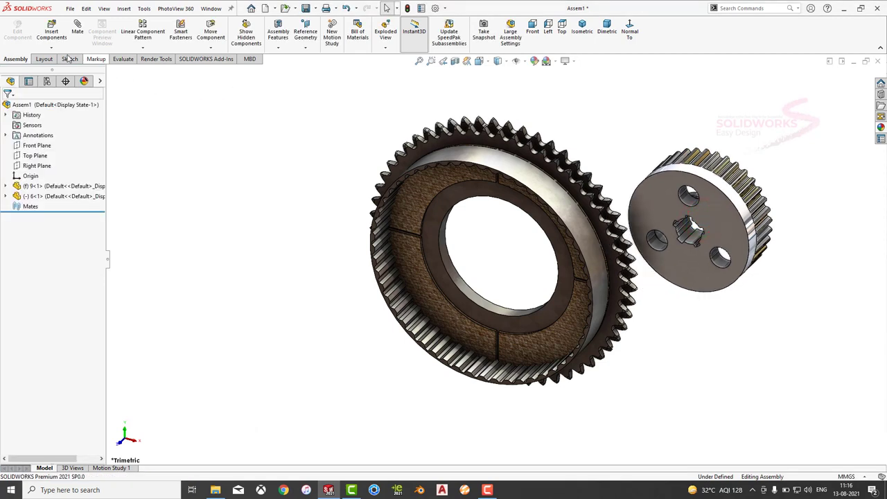
Rotate hub 6 so its holed face points toward the gear
{"action": "left_click", "coordinate": [51, 47]}
{"action": "left_click", "coordinate": [211, 47]}
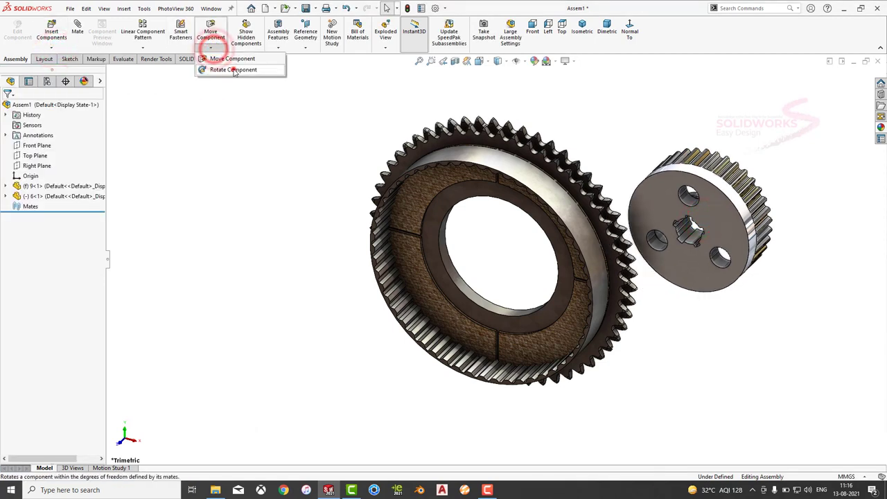
{"action": "left_click", "coordinate": [232, 70]}
{"action": "left_click_drag", "start_coordinate": [660, 192], "coordinate": [717, 189]}
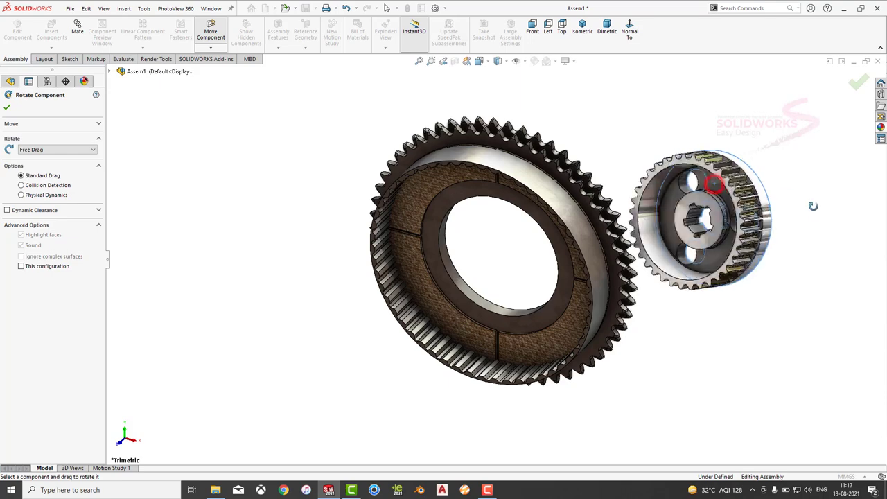
{"action": "left_click", "coordinate": [7, 108]}
{"action": "middle_click_drag", "start_coordinate": [388, 222], "coordinate": [493, 186]}
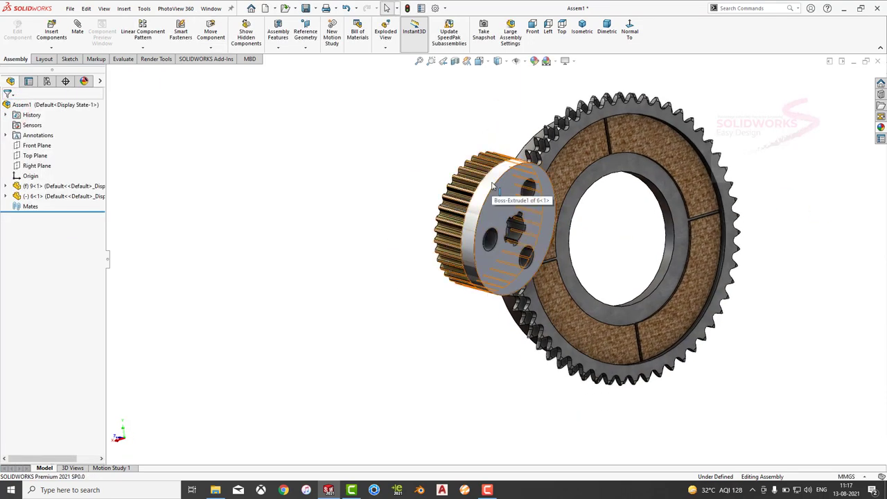
{"action": "left_click", "coordinate": [491, 183]}
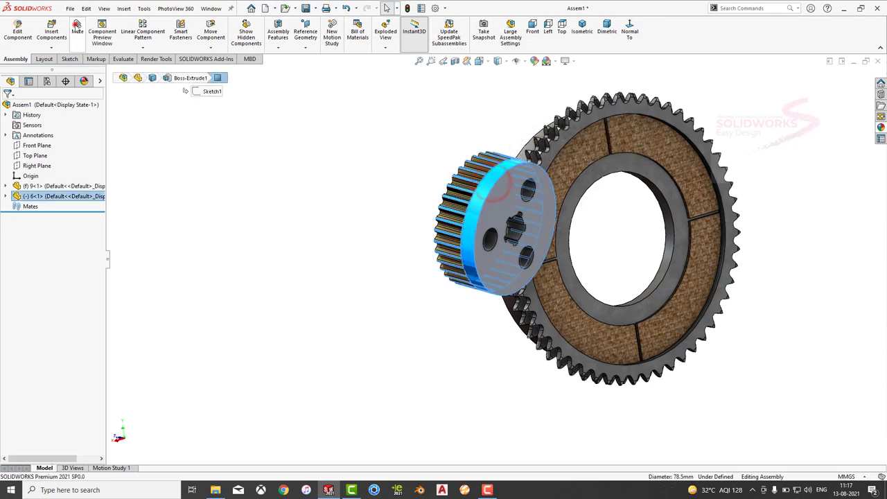
Mate hub 6 concentric with gear 9's bore and slide it forward along the axis
{"action": "left_click", "coordinate": [665, 246]}
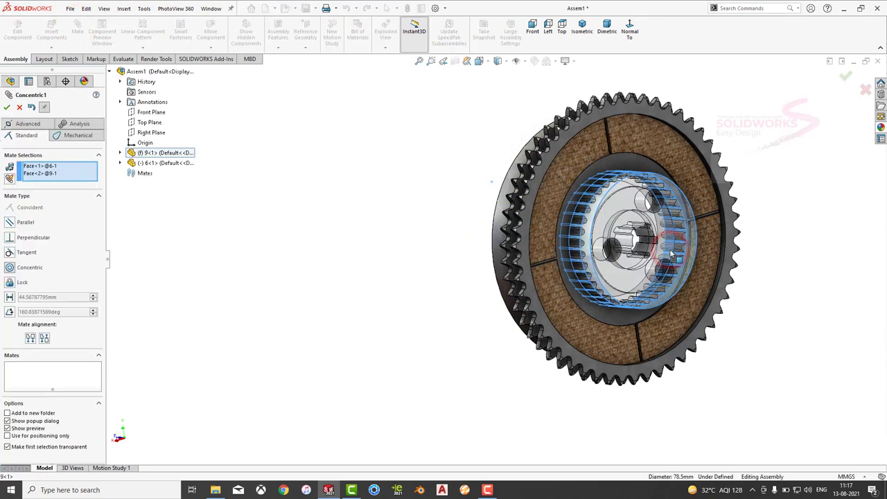
{"action": "left_click", "coordinate": [785, 237]}
{"action": "middle_click_drag", "start_coordinate": [690, 292], "coordinate": [743, 296]}
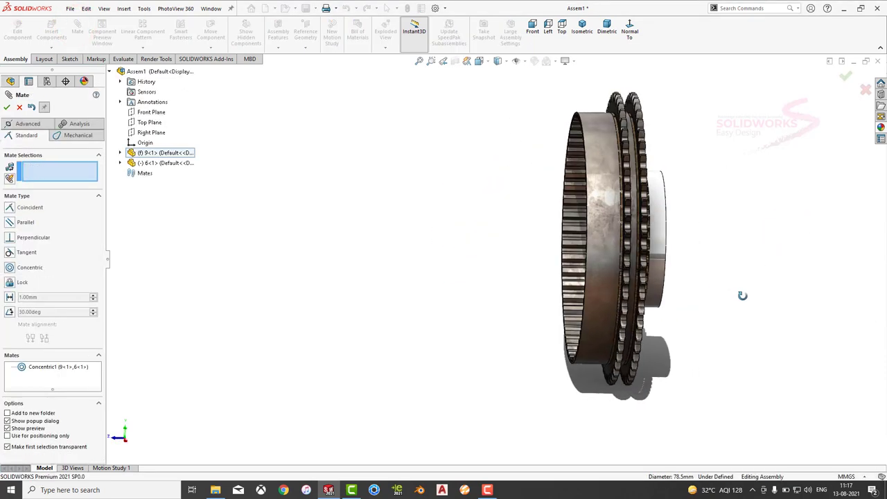
{"action": "left_click_drag", "start_coordinate": [665, 236], "coordinate": [733, 247]}
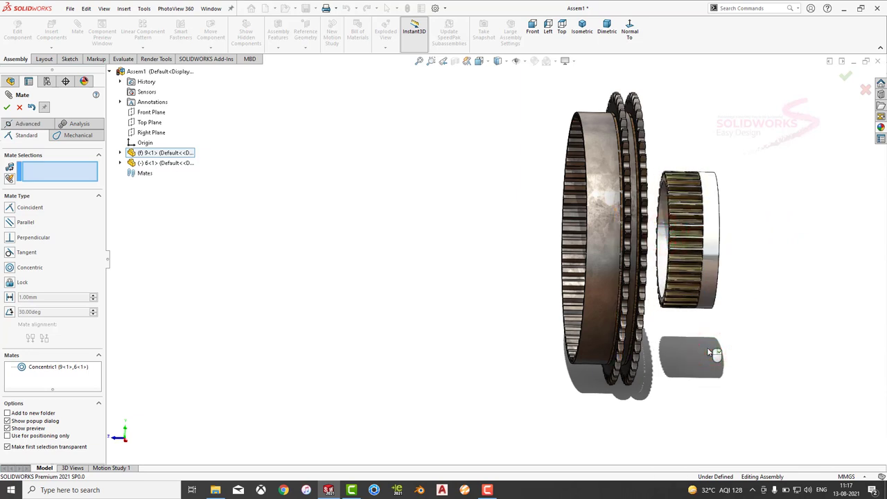
{"action": "middle_click_drag", "start_coordinate": [707, 348], "coordinate": [689, 277]}
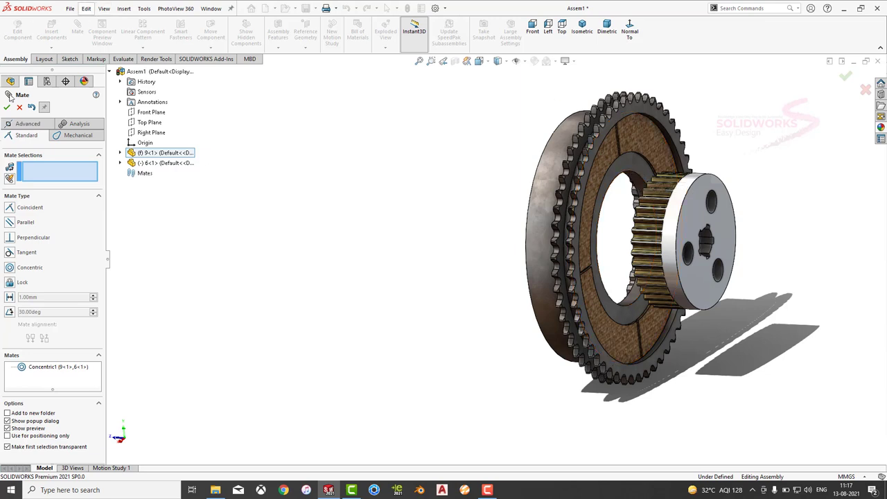
{"action": "left_click", "coordinate": [7, 107]}
{"action": "left_click", "coordinate": [53, 30]}
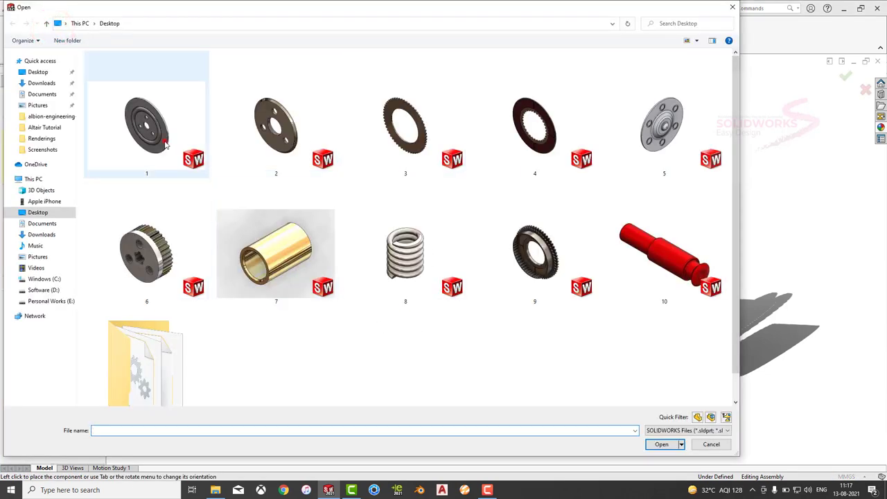
Insert disc part 1 in front of hub 6
{"action": "left_click", "coordinate": [165, 141]}
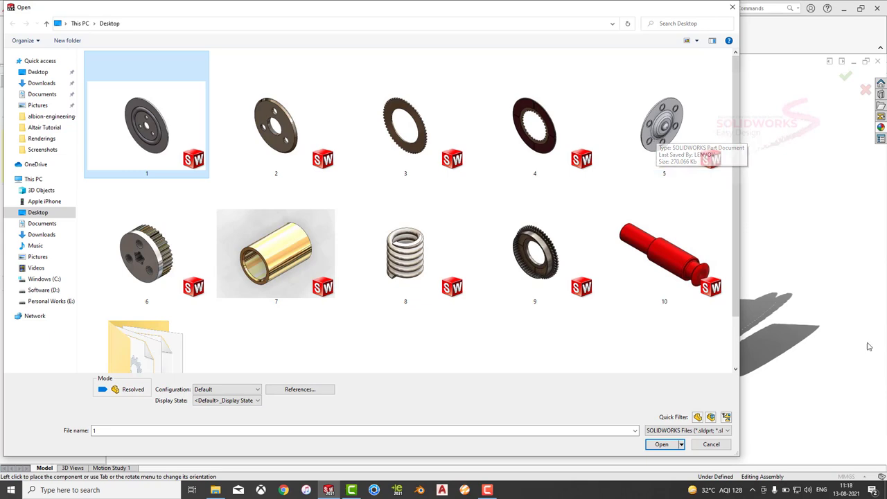
{"action": "left_click", "coordinate": [664, 444]}
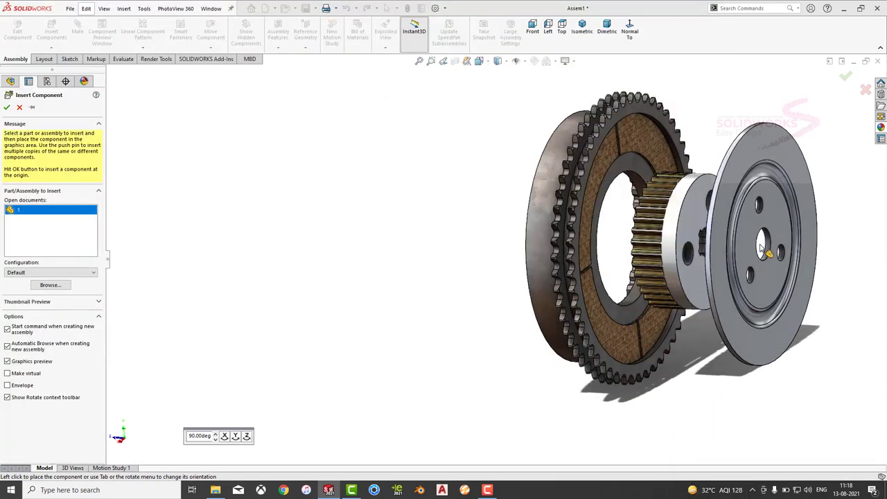
{"action": "left_click", "coordinate": [771, 247]}
{"action": "scroll", "coordinate": [777, 239], "scroll_direction": "down", "scroll_amount": 2}
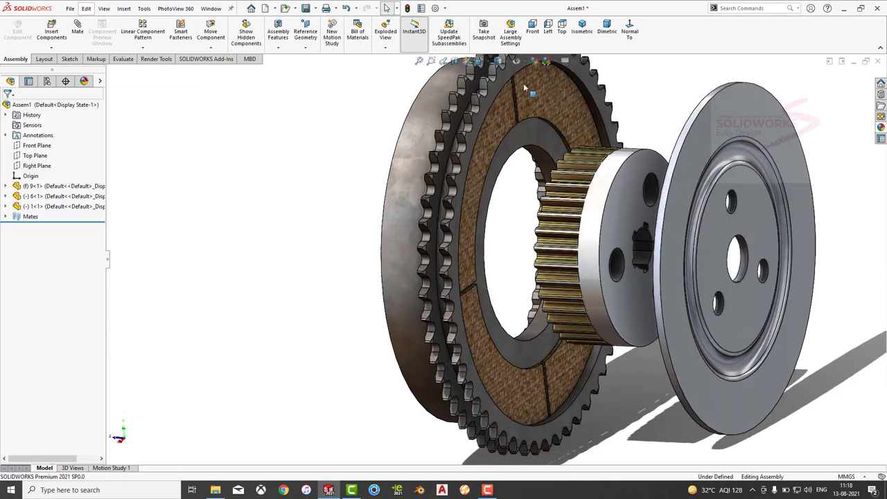
Rotate disc 1 to face the hub
{"action": "left_click", "coordinate": [219, 51]}
{"action": "left_click", "coordinate": [222, 69]}
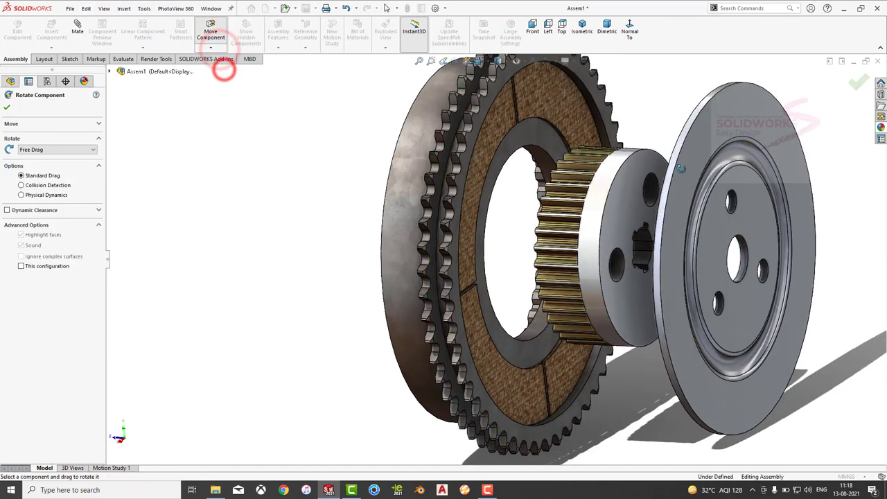
{"action": "left_click_drag", "start_coordinate": [683, 169], "coordinate": [764, 159]}
{"action": "left_click_drag", "start_coordinate": [820, 195], "coordinate": [792, 241]}
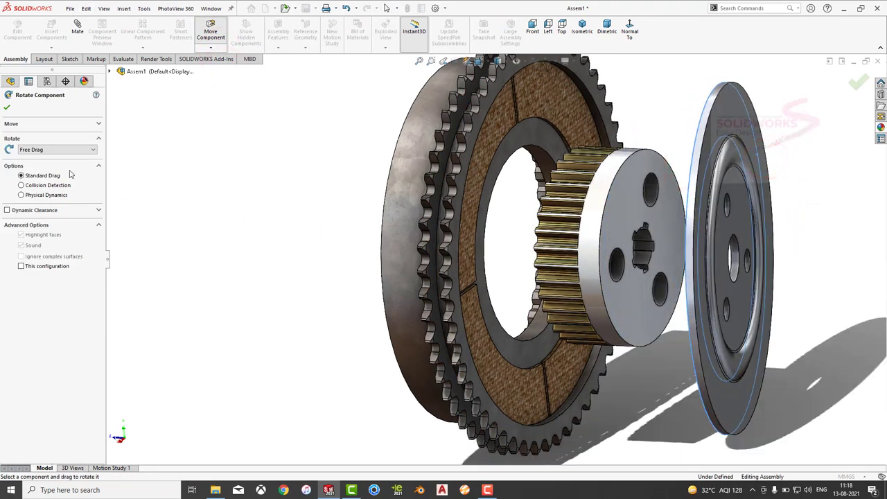
{"action": "left_click", "coordinate": [7, 109]}
Mate disc 1's centre hole concentric with hub 6's cylindrical face
{"action": "left_click", "coordinate": [78, 34]}
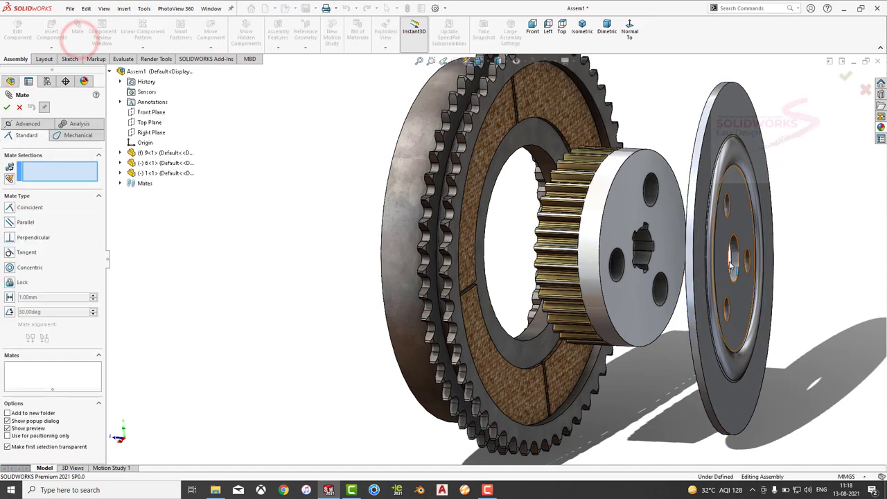
{"action": "left_click", "coordinate": [733, 257]}
{"action": "left_click", "coordinate": [606, 182]}
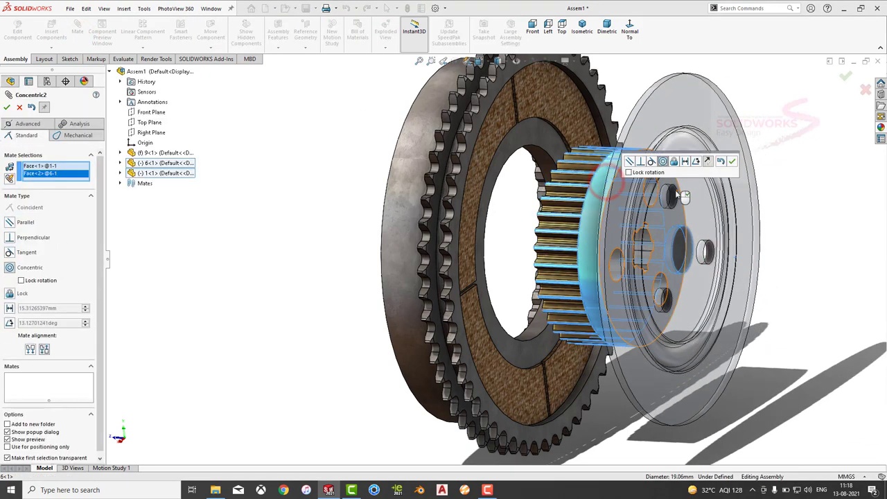
{"action": "left_click", "coordinate": [733, 163]}
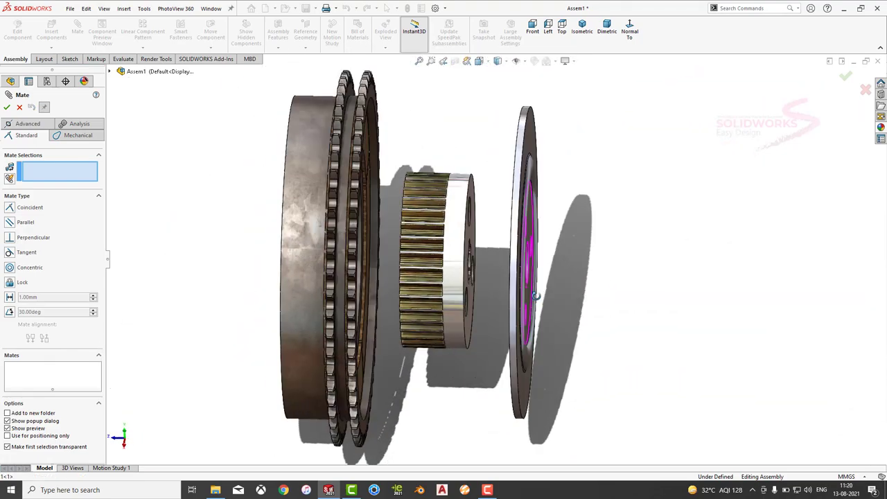
{"action": "mouse_move", "coordinate": [536, 296]}
{"action": "middle_mouse_down"}
{"action": "mouse_move", "coordinate": [530, 215]}
{"action": "mouse_move", "coordinate": [588, 230]}
{"action": "mouse_move", "coordinate": [164, 132]}
{"action": "middle_mouse_up"}
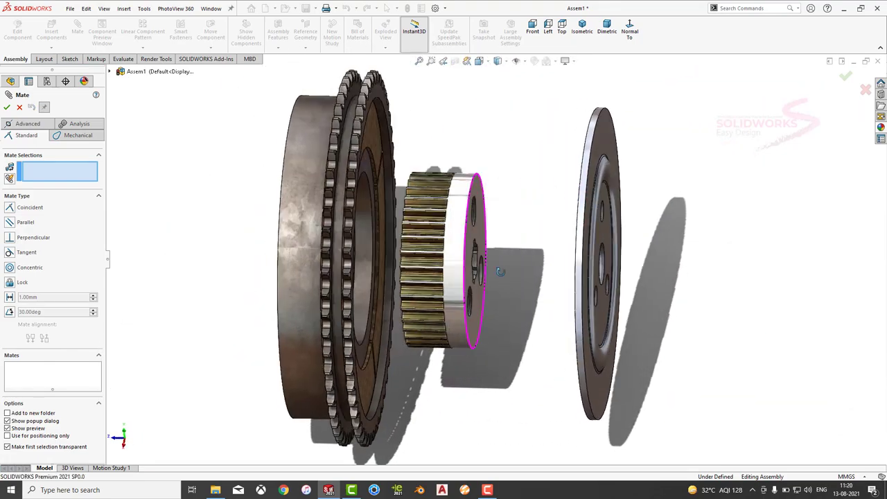
Finish mating and hide gear 9, leaving only the hub and disc visible
{"action": "left_click", "coordinate": [20, 109]}
{"action": "left_click", "coordinate": [221, 222]}
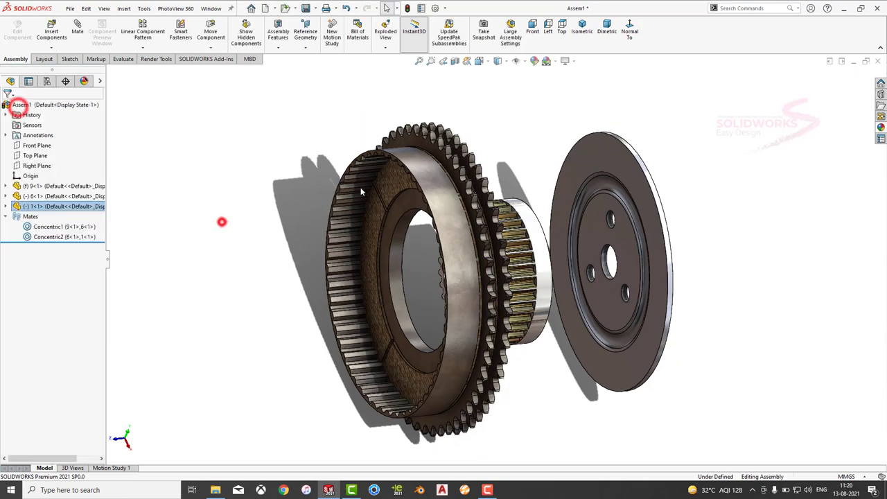
{"action": "left_click", "coordinate": [429, 187]}
{"action": "left_click", "coordinate": [511, 133]}
Insert pin part 10 into the assembly and place it right of the disc
{"action": "mouse_move", "coordinate": [537, 167]}
{"action": "middle_mouse_down"}
{"action": "mouse_move", "coordinate": [374, 271]}
{"action": "mouse_move", "coordinate": [598, 270]}
{"action": "middle_mouse_up"}
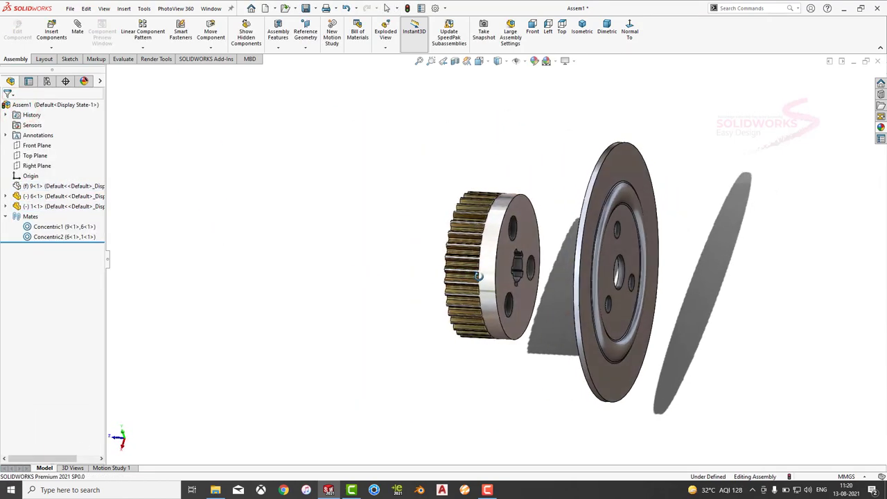
{"action": "scroll", "coordinate": [598, 271], "scroll_direction": "down", "scroll_amount": 1}
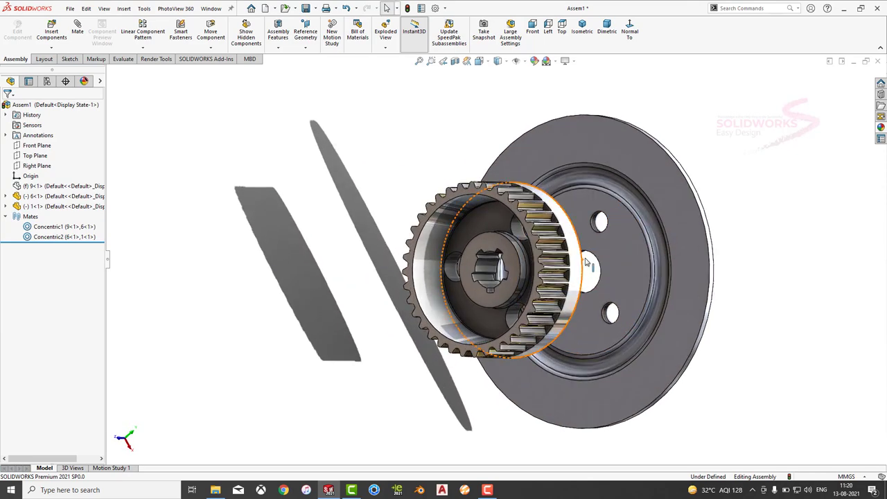
{"action": "scroll", "coordinate": [598, 271], "scroll_direction": "down", "scroll_amount": 1}
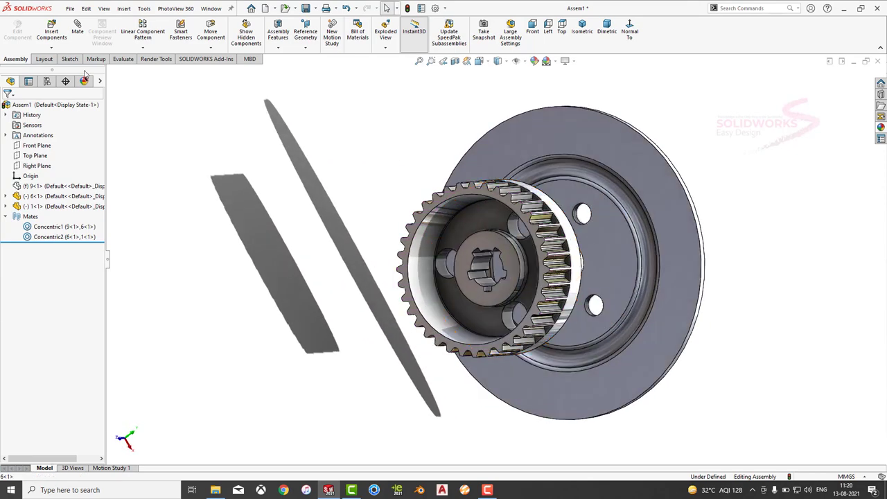
{"action": "left_click", "coordinate": [51, 31]}
{"action": "left_click", "coordinate": [646, 276]}
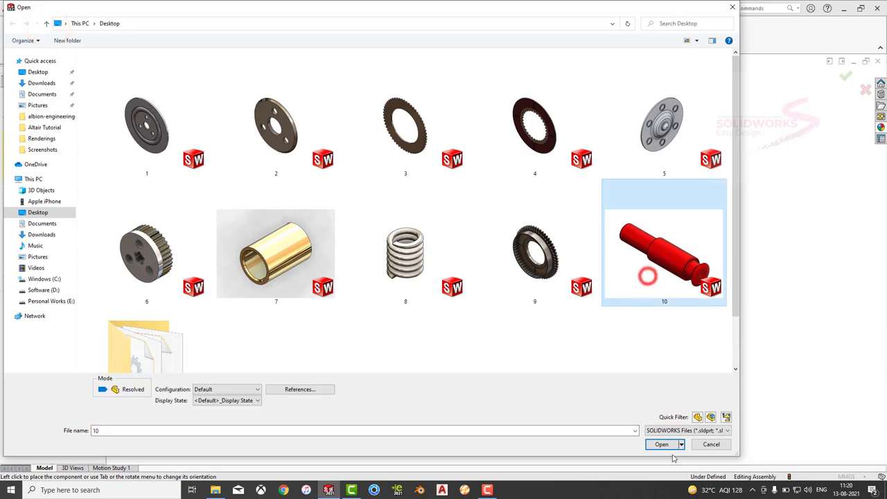
{"action": "left_click", "coordinate": [660, 445]}
{"action": "left_click", "coordinate": [755, 274]}
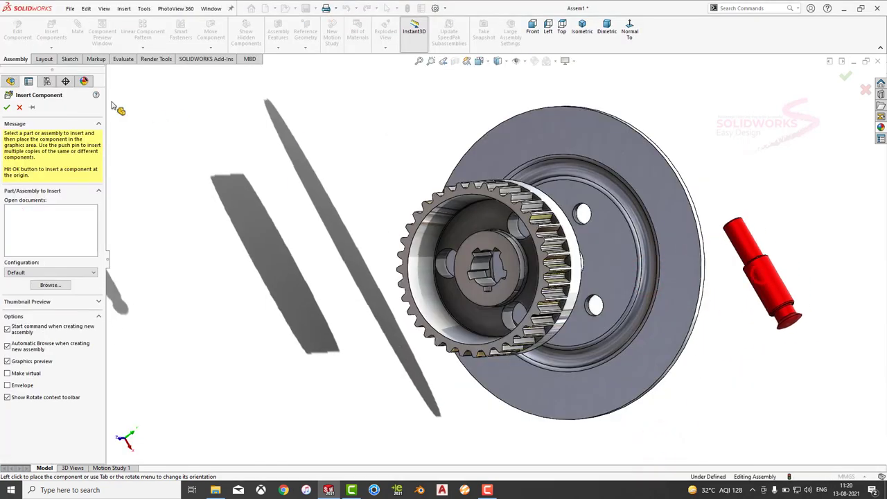
Rotate the red pin so it points toward the disc
{"action": "left_click", "coordinate": [210, 47]}
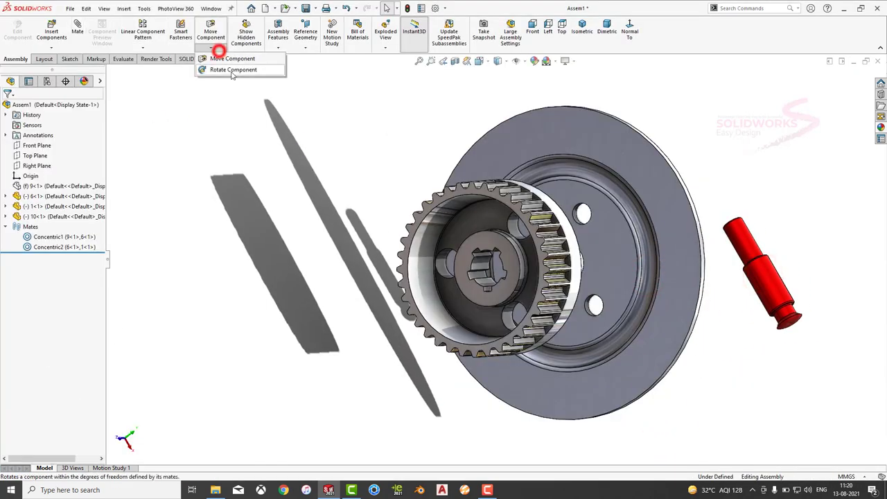
{"action": "left_click", "coordinate": [230, 69]}
{"action": "mouse_move", "coordinate": [741, 221]}
{"action": "left_mouse_down"}
{"action": "mouse_move", "coordinate": [739, 432]}
{"action": "mouse_move", "coordinate": [726, 269]}
{"action": "left_mouse_up"}
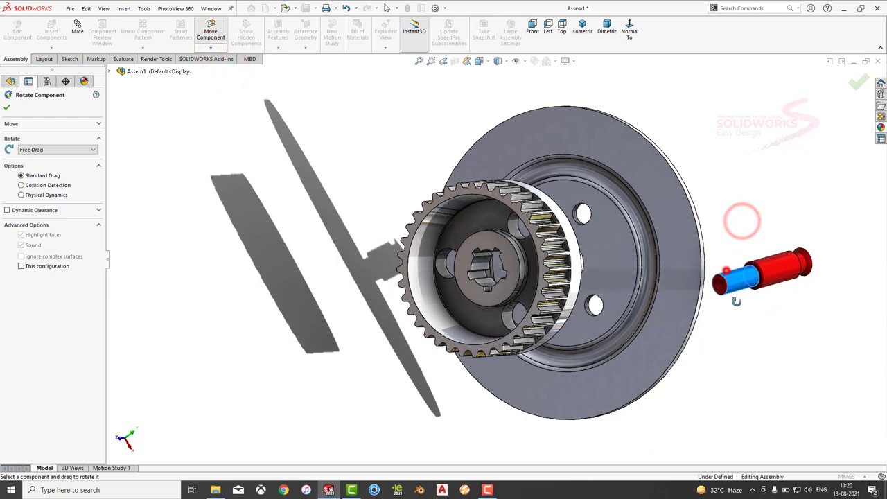
{"action": "left_click", "coordinate": [7, 106]}
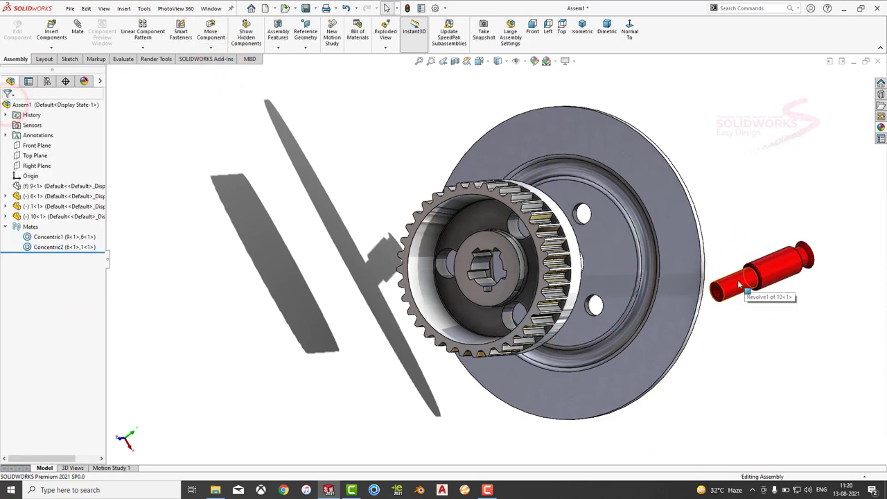
Mate the red pin concentric with a hole in the disc
{"action": "left_click", "coordinate": [734, 281]}
{"action": "scroll", "coordinate": [593, 226], "scroll_direction": "down", "scroll_amount": 4}
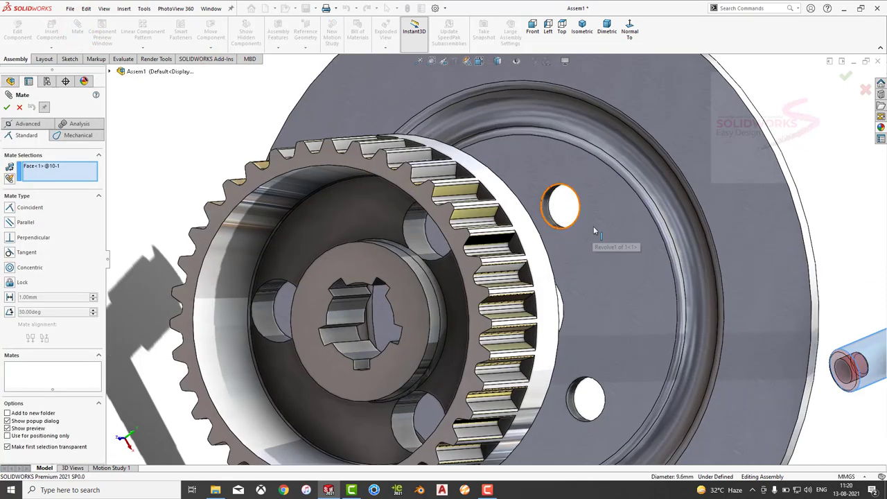
{"action": "left_click", "coordinate": [552, 224]}
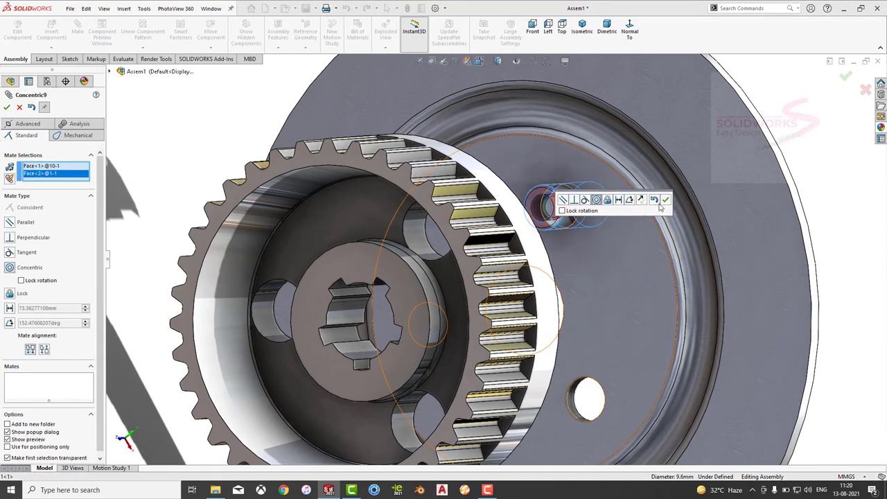
{"action": "key", "text": "Return"}
Seat the pin's end coincident against the disc face
{"action": "scroll", "coordinate": [594, 244], "scroll_direction": "up", "scroll_amount": 5}
{"action": "mouse_move", "coordinate": [594, 243]}
{"action": "middle_mouse_down"}
{"action": "mouse_move", "coordinate": [648, 215]}
{"action": "mouse_move", "coordinate": [620, 234]}
{"action": "mouse_move", "coordinate": [606, 221]}
{"action": "middle_mouse_up"}
{"action": "scroll", "coordinate": [649, 216], "scroll_direction": "down", "scroll_amount": 5}
{"action": "left_click", "coordinate": [600, 239]}
{"action": "left_click", "coordinate": [411, 211]}
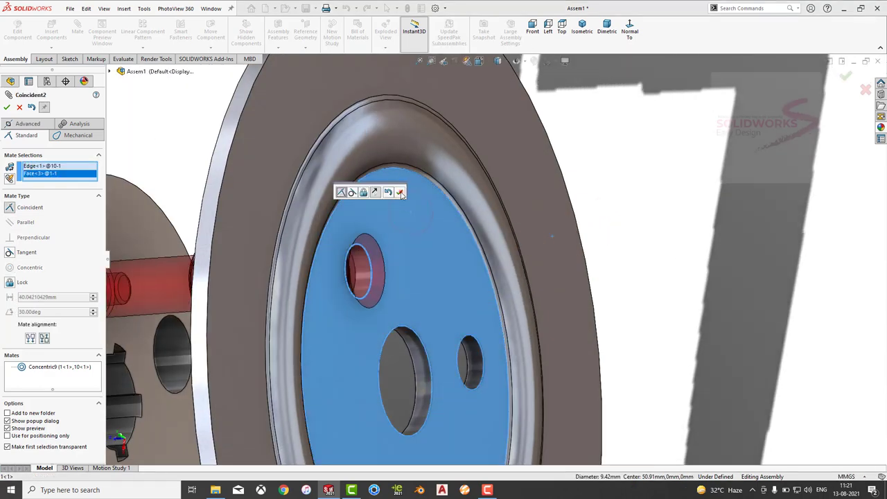
{"action": "left_click", "coordinate": [402, 193]}
{"action": "scroll", "coordinate": [401, 239], "scroll_direction": "up", "scroll_amount": 5}
{"action": "middle_click_drag", "start_coordinate": [400, 239], "coordinate": [210, 197]}
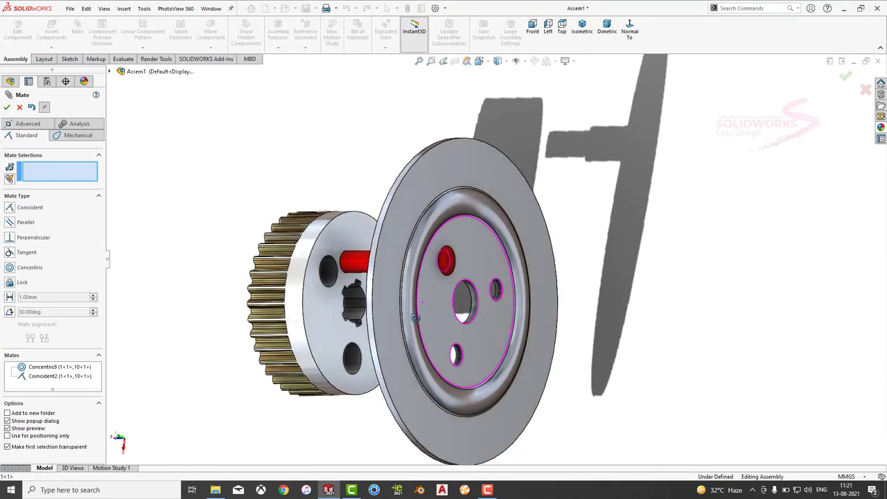
{"action": "left_click", "coordinate": [7, 107]}
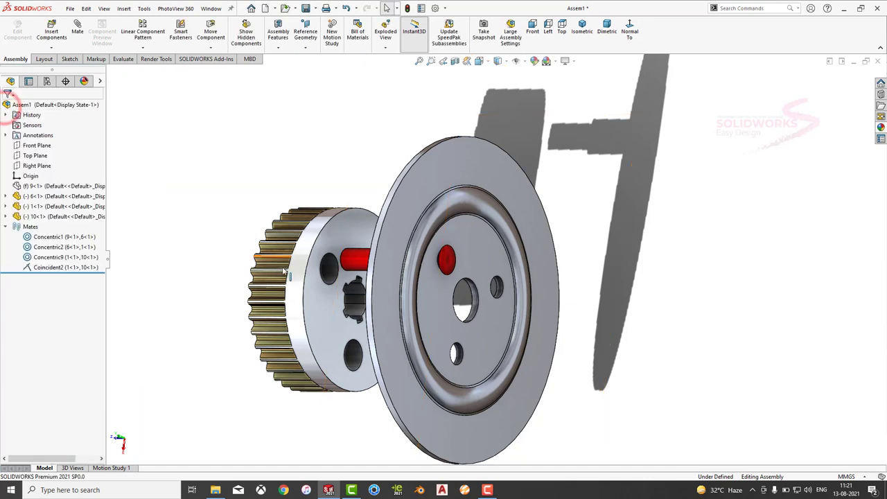
Add a Parallel mate between the pin face and the hub 6 hole face
{"action": "left_click", "coordinate": [354, 261]}
{"action": "left_click", "coordinate": [76, 31]}
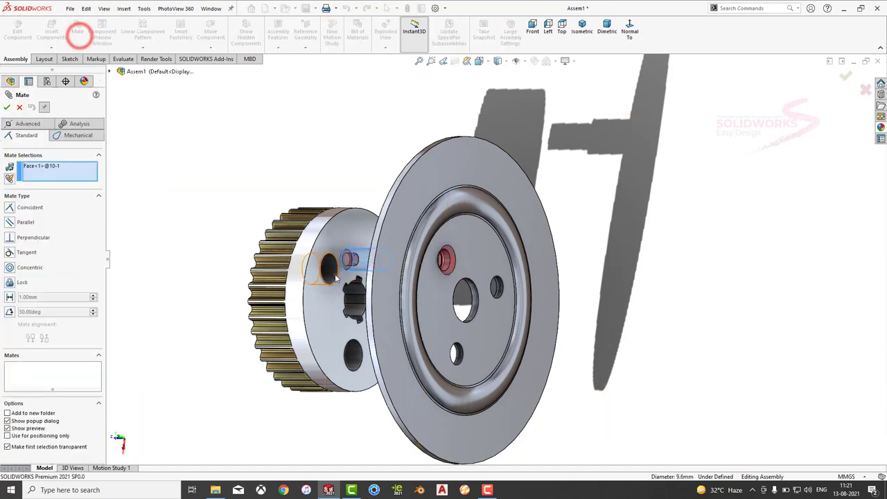
{"action": "left_click", "coordinate": [334, 276]}
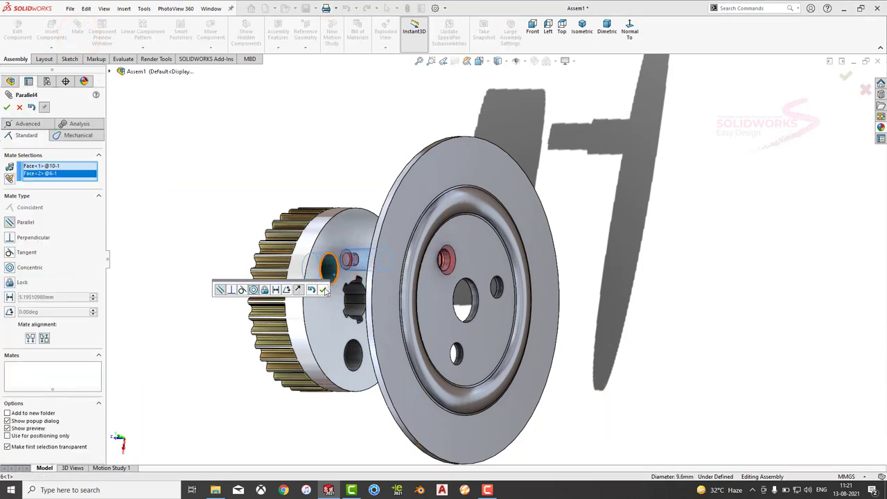
{"action": "left_click", "coordinate": [323, 289]}
{"action": "mouse_move", "coordinate": [324, 291]}
{"action": "middle_mouse_down"}
{"action": "mouse_move", "coordinate": [424, 259]}
{"action": "mouse_move", "coordinate": [531, 257]}
{"action": "mouse_move", "coordinate": [517, 262]}
{"action": "mouse_move", "coordinate": [347, 194]}
{"action": "mouse_move", "coordinate": [189, 112]}
{"action": "middle_mouse_up"}
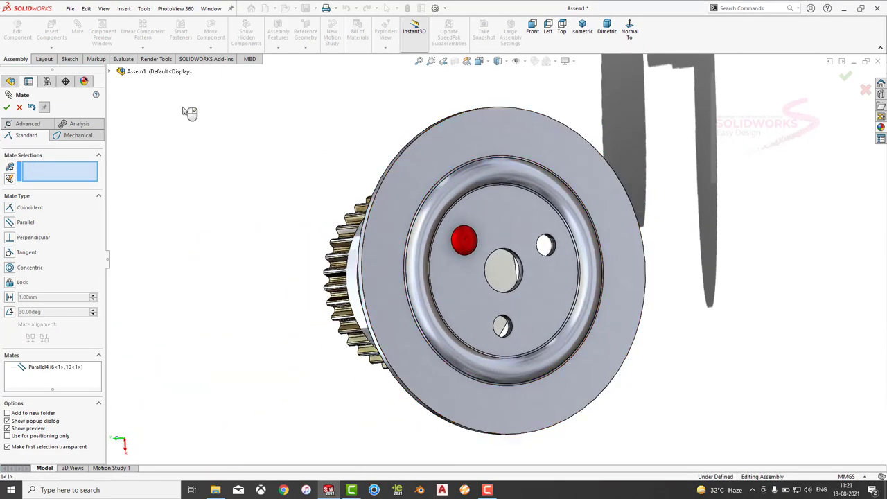
{"action": "left_click", "coordinate": [7, 108]}
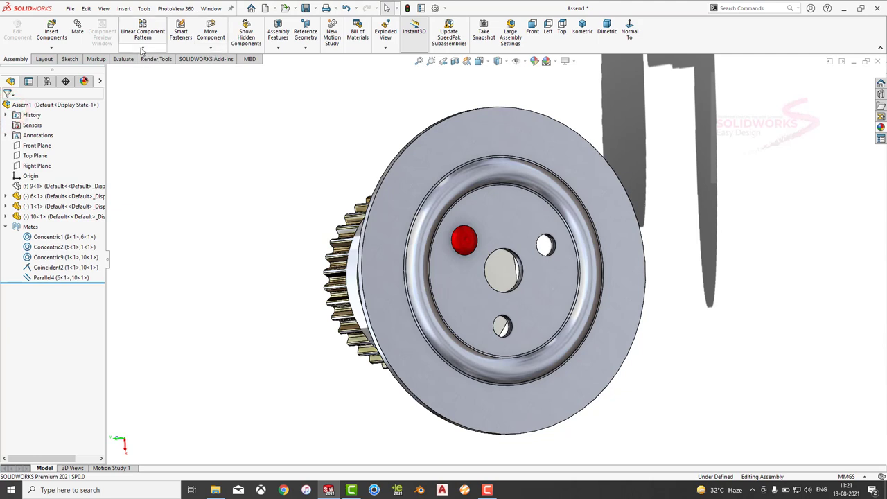
Circular-pattern the red pin 3 times through 360° about the disc's outer edge
{"action": "left_click", "coordinate": [142, 48]}
{"action": "left_click", "coordinate": [146, 61]}
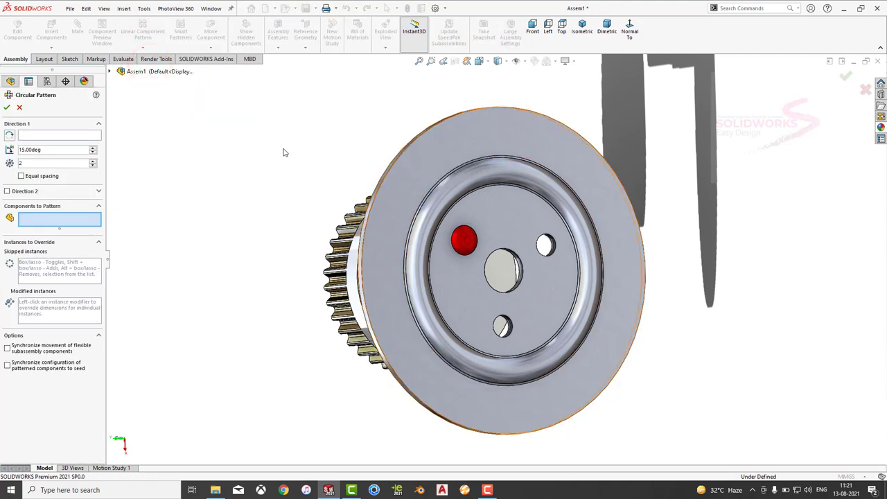
{"action": "left_click", "coordinate": [65, 135]}
{"action": "left_click", "coordinate": [393, 163]}
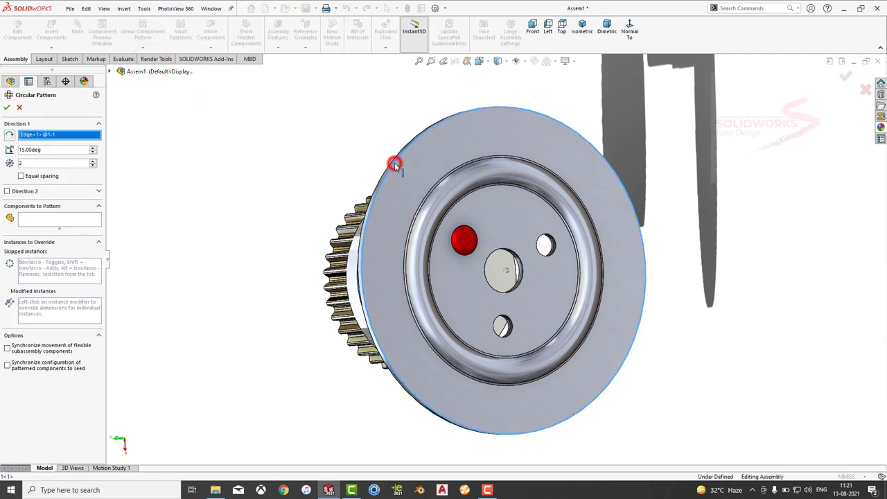
{"action": "left_click", "coordinate": [62, 221]}
{"action": "left_click", "coordinate": [465, 244]}
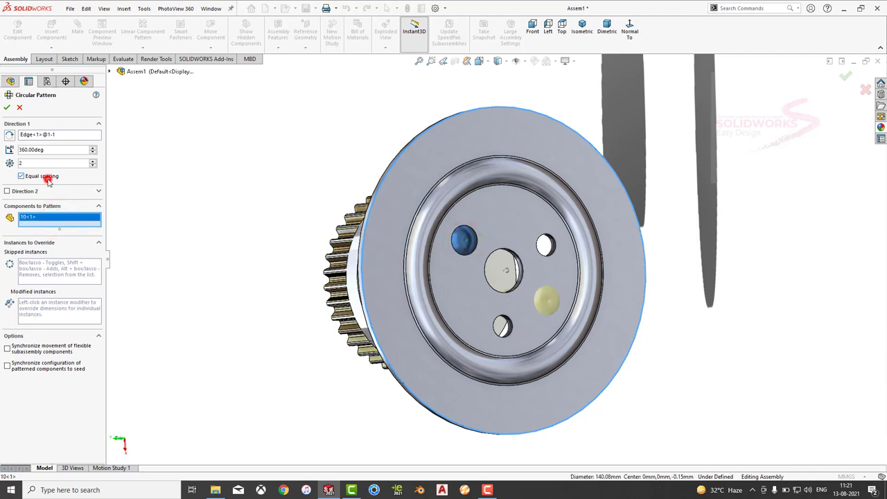
{"action": "left_click", "coordinate": [93, 162]}
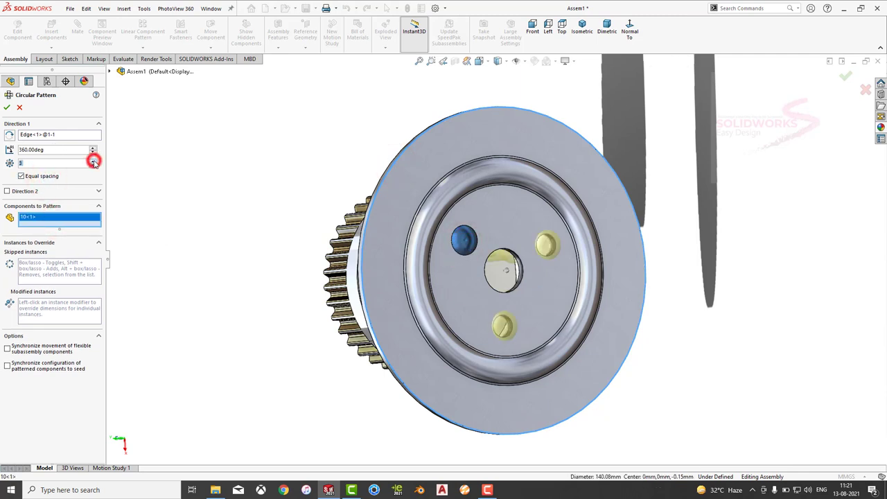
{"action": "left_click", "coordinate": [7, 108]}
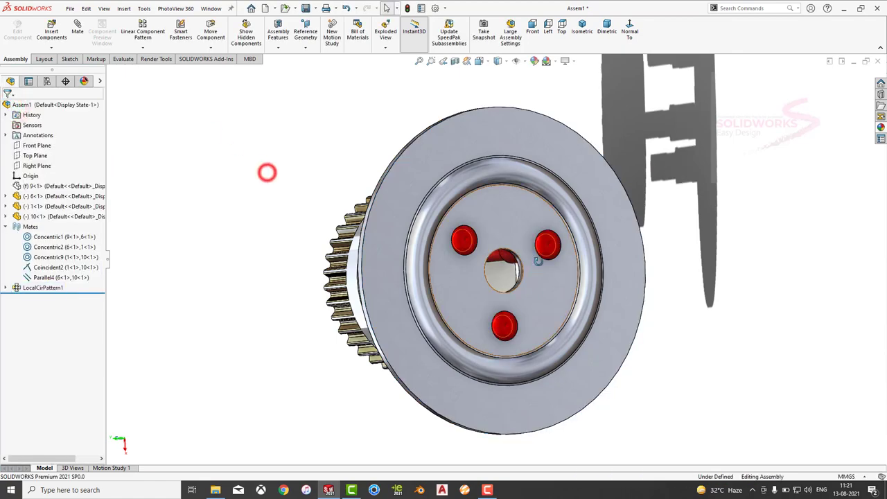
{"action": "middle_click_drag", "start_coordinate": [265, 171], "coordinate": [267, 172]}
{"action": "mouse_move", "coordinate": [562, 260]}
{"action": "middle_mouse_down"}
{"action": "mouse_move", "coordinate": [623, 194]}
{"action": "mouse_move", "coordinate": [506, 208]}
{"action": "middle_mouse_up"}
Mate hub 6's face coincident with the disc's inner face
{"action": "scroll", "coordinate": [506, 208], "scroll_direction": "down", "scroll_amount": 3}
{"action": "left_click", "coordinate": [508, 192]}
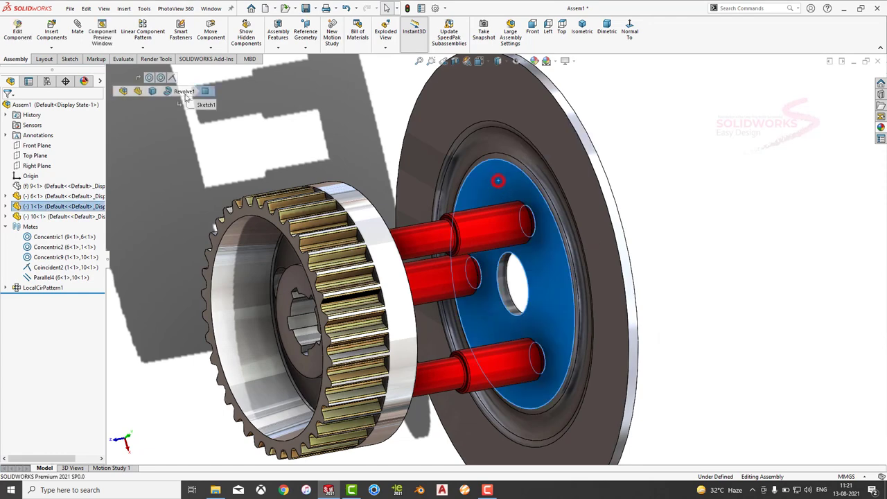
{"action": "left_click", "coordinate": [78, 28]}
{"action": "left_click", "coordinate": [378, 305]}
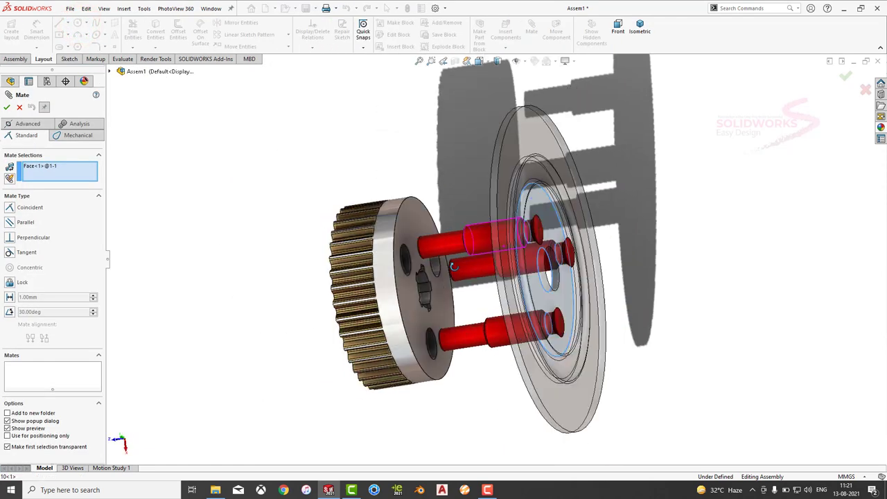
{"action": "mouse_move", "coordinate": [378, 304]}
{"action": "middle_mouse_down"}
{"action": "mouse_move", "coordinate": [417, 225]}
{"action": "mouse_move", "coordinate": [489, 231]}
{"action": "mouse_move", "coordinate": [499, 291]}
{"action": "mouse_move", "coordinate": [526, 311]}
{"action": "middle_mouse_up"}
{"action": "left_click", "coordinate": [402, 210]}
Make a patterned pin tangent to the hub hole, then collapse the mates list
{"action": "scroll", "coordinate": [499, 291], "scroll_direction": "down", "scroll_amount": 5}
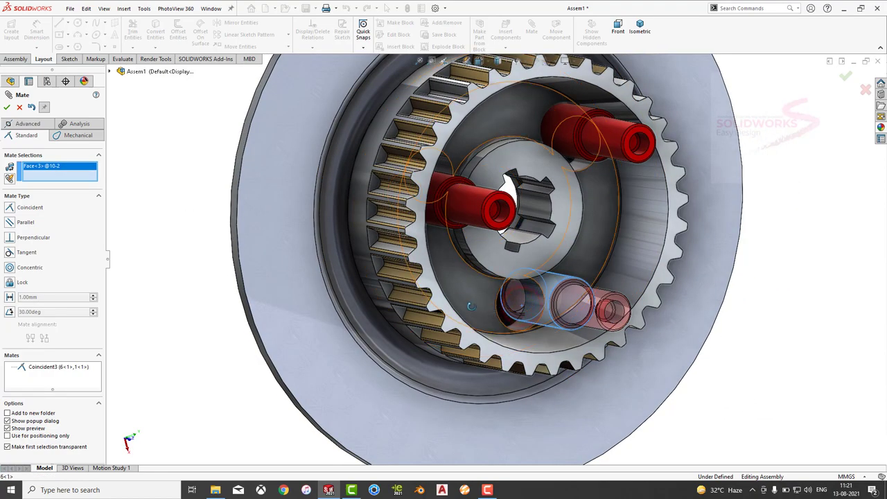
{"action": "middle_click_drag", "start_coordinate": [470, 306], "coordinate": [516, 329]}
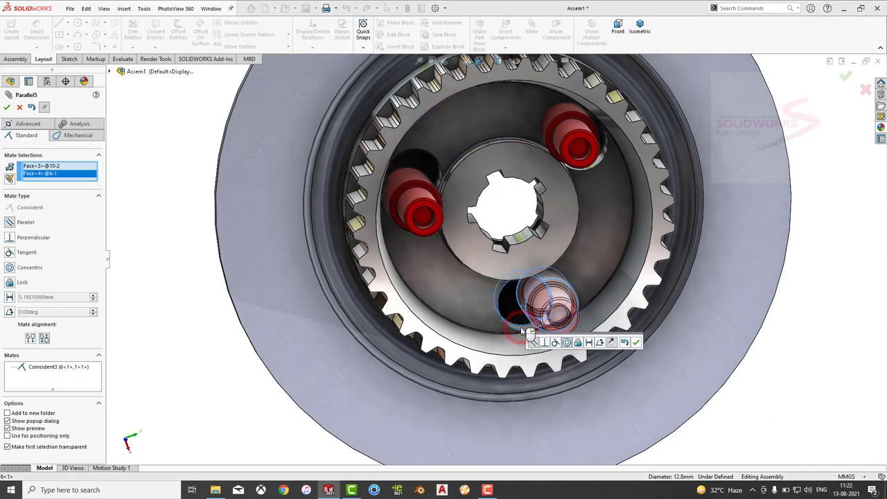
{"action": "left_click", "coordinate": [555, 342]}
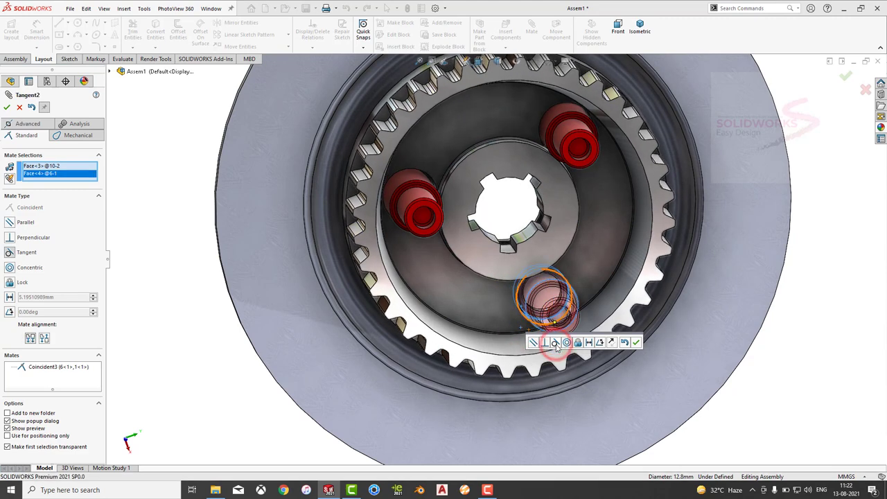
{"action": "left_click", "coordinate": [637, 343]}
{"action": "middle_click_drag", "start_coordinate": [638, 340], "coordinate": [291, 264]}
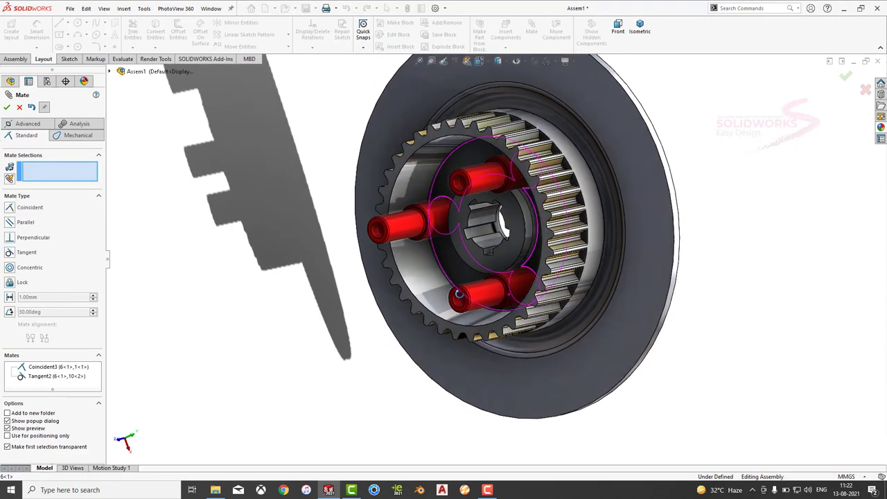
{"action": "left_click", "coordinate": [6, 108]}
{"action": "middle_click_drag", "start_coordinate": [268, 215], "coordinate": [402, 291]}
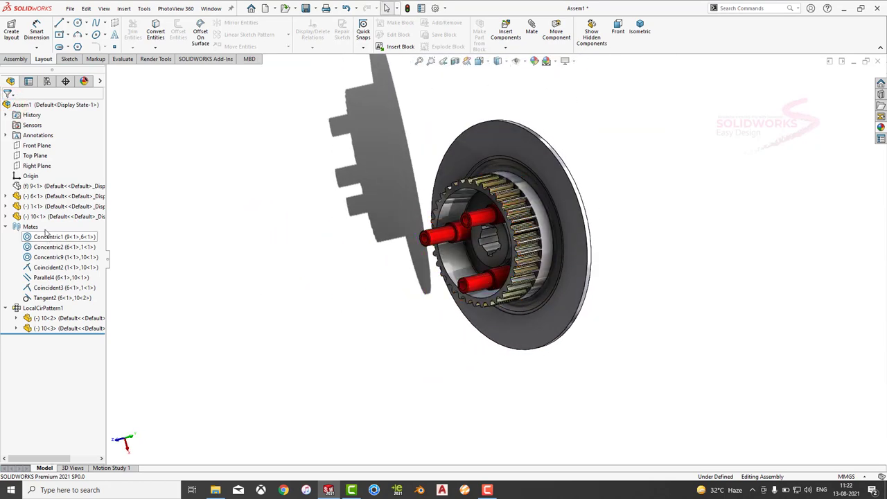
{"action": "left_click", "coordinate": [5, 229]}
Show the hidden gear 9 again
{"action": "left_click", "coordinate": [31, 185]}
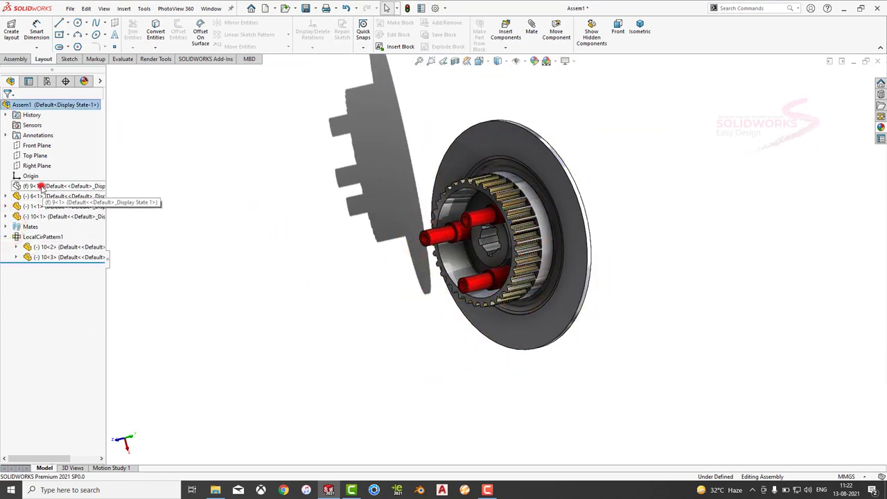
{"action": "left_click", "coordinate": [91, 159]}
{"action": "middle_click_drag", "start_coordinate": [485, 208], "coordinate": [698, 194]}
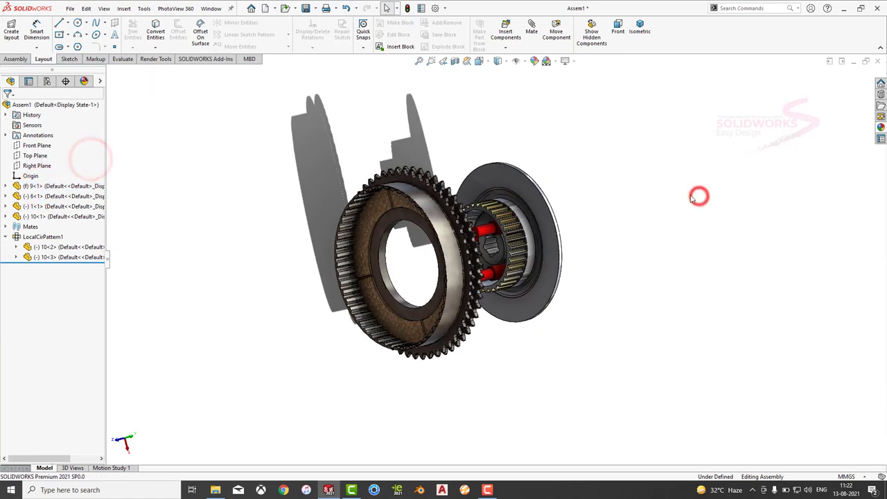
{"action": "left_click", "coordinate": [698, 196]}
{"action": "middle_click_drag", "start_coordinate": [516, 233], "coordinate": [504, 243]}
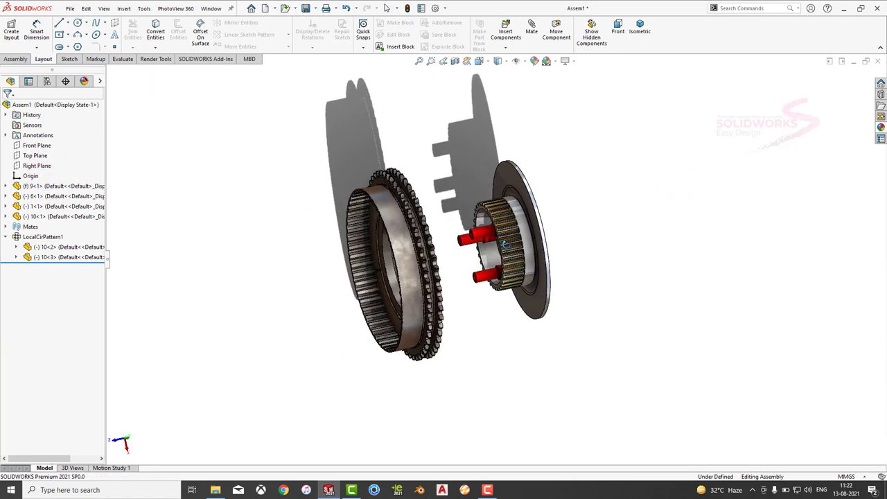
Mate part 1's face coincident with gear 9's face
{"action": "left_click", "coordinate": [511, 175]}
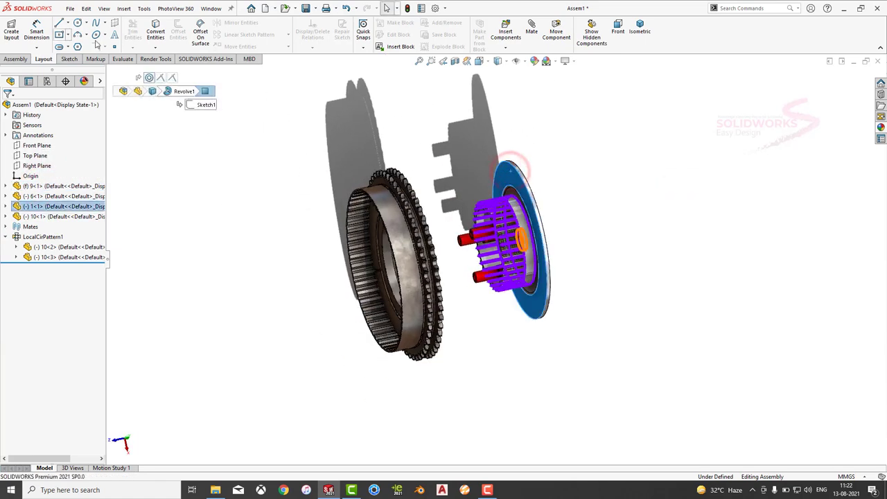
{"action": "left_click", "coordinate": [15, 59]}
{"action": "left_click", "coordinate": [76, 29]}
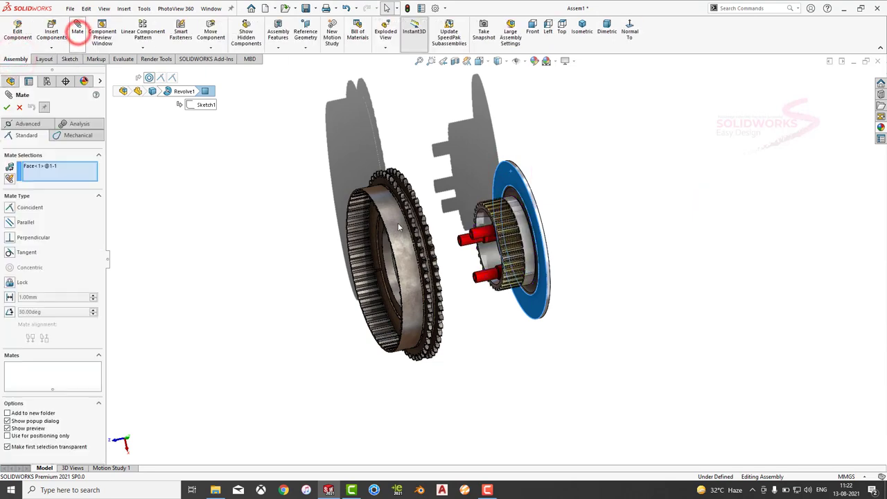
{"action": "middle_click_drag", "start_coordinate": [354, 233], "coordinate": [410, 225]}
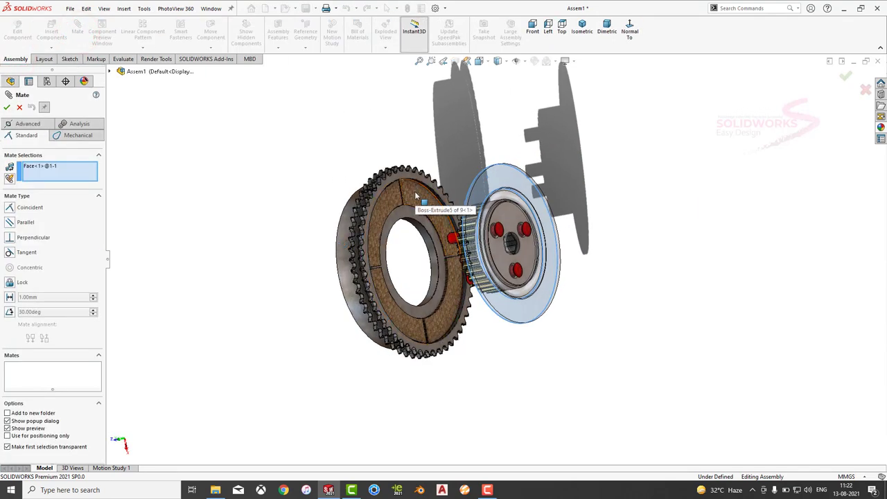
{"action": "left_click", "coordinate": [416, 196]}
{"action": "left_click", "coordinate": [405, 180]}
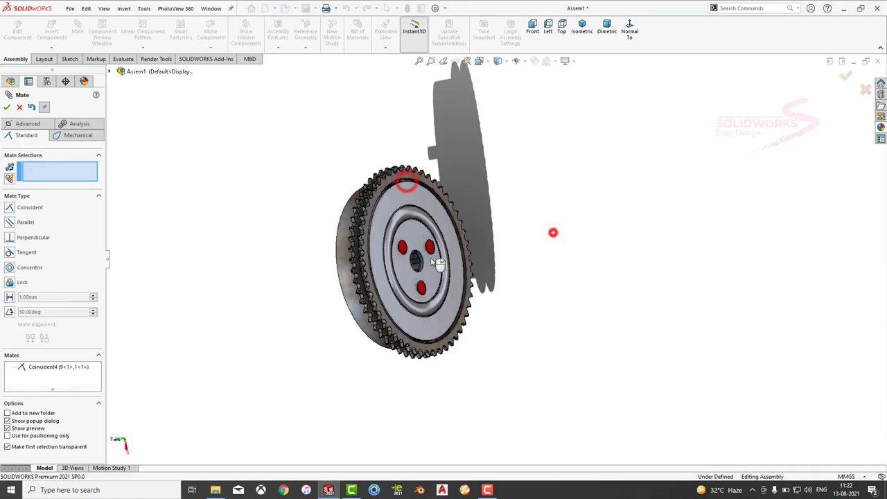
{"action": "scroll", "coordinate": [553, 233], "scroll_direction": "down", "scroll_amount": 3}
{"action": "middle_click_drag", "start_coordinate": [552, 281], "coordinate": [483, 254]}
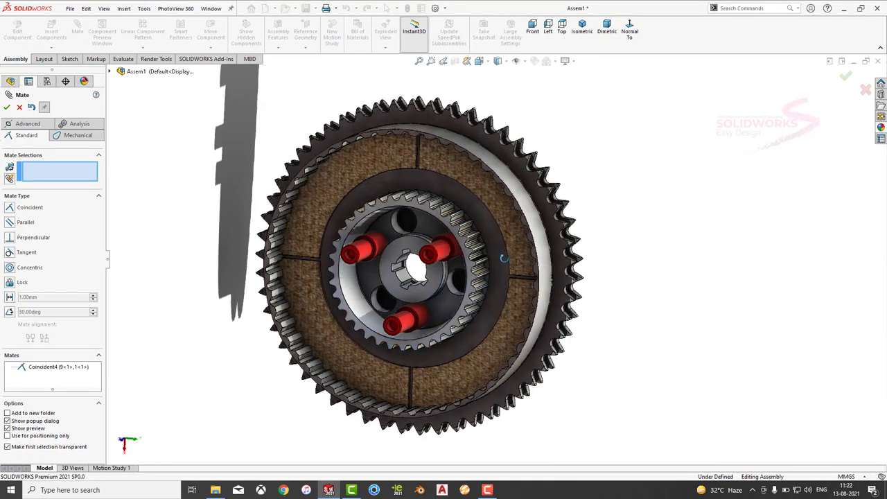
{"action": "scroll", "coordinate": [426, 277], "scroll_direction": "up", "scroll_amount": 3}
{"action": "middle_click_drag", "start_coordinate": [425, 278], "coordinate": [389, 256]}
{"action": "scroll", "coordinate": [325, 252], "scroll_direction": "down", "scroll_amount": 4}
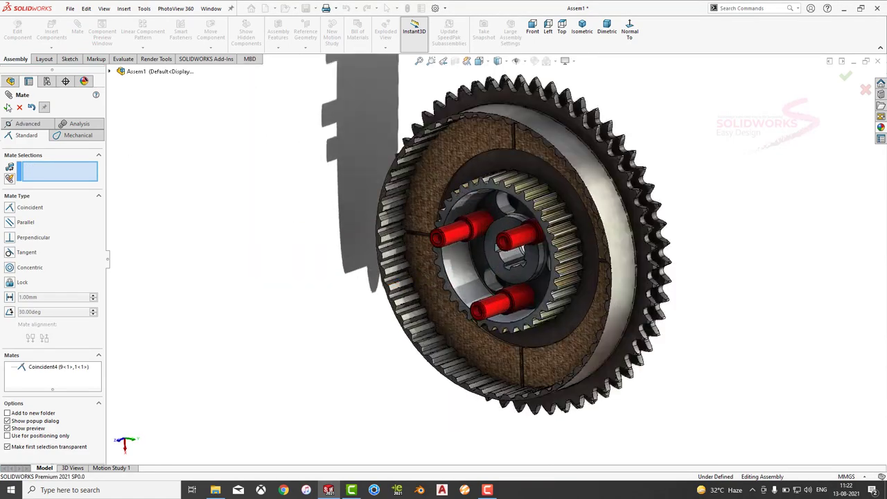
{"action": "left_click", "coordinate": [11, 106]}
{"action": "middle_click_drag", "start_coordinate": [246, 220], "coordinate": [414, 262]}
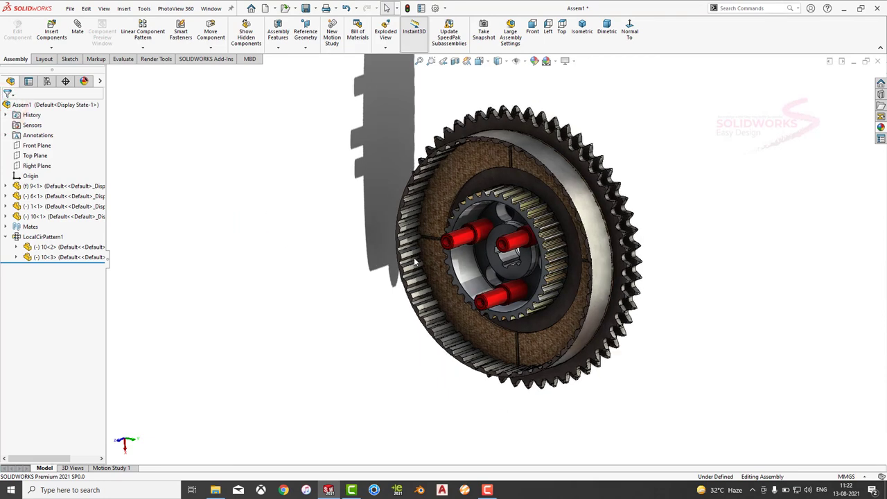
Insert plate 3 into the assembly, placed left of the gear
{"action": "left_click", "coordinate": [50, 26]}
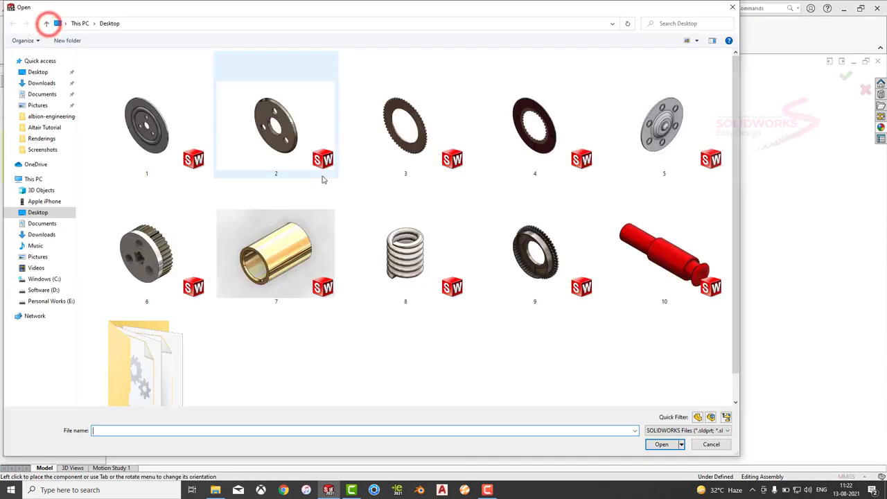
{"action": "left_click", "coordinate": [395, 141]}
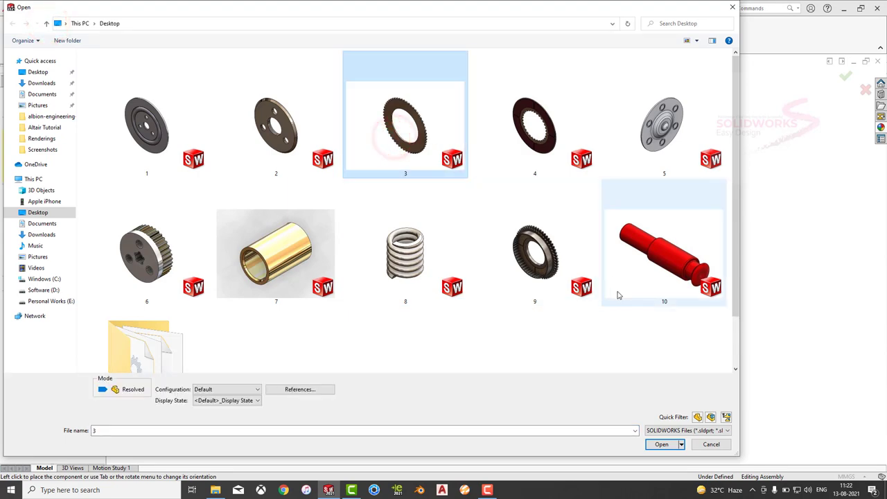
{"action": "left_click", "coordinate": [662, 445]}
{"action": "left_click", "coordinate": [323, 277]}
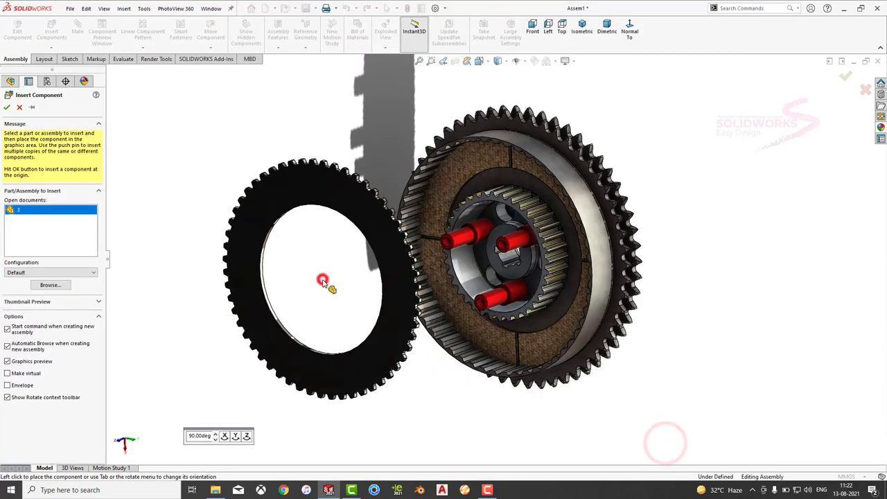
Mate plate 3's inner face concentric with hub 6
{"action": "mouse_move", "coordinate": [363, 277]}
{"action": "middle_mouse_down"}
{"action": "mouse_move", "coordinate": [352, 277]}
{"action": "mouse_move", "coordinate": [346, 291]}
{"action": "middle_mouse_up"}
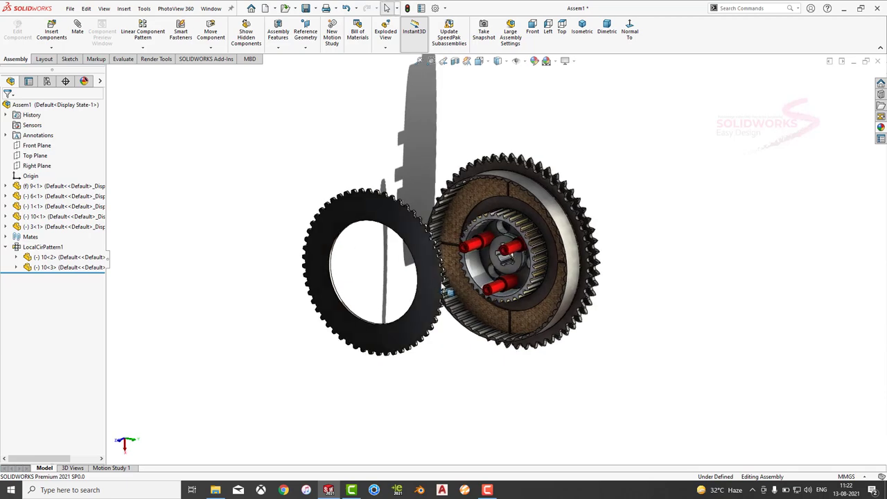
{"action": "scroll", "coordinate": [343, 296], "scroll_direction": "down", "scroll_amount": 5}
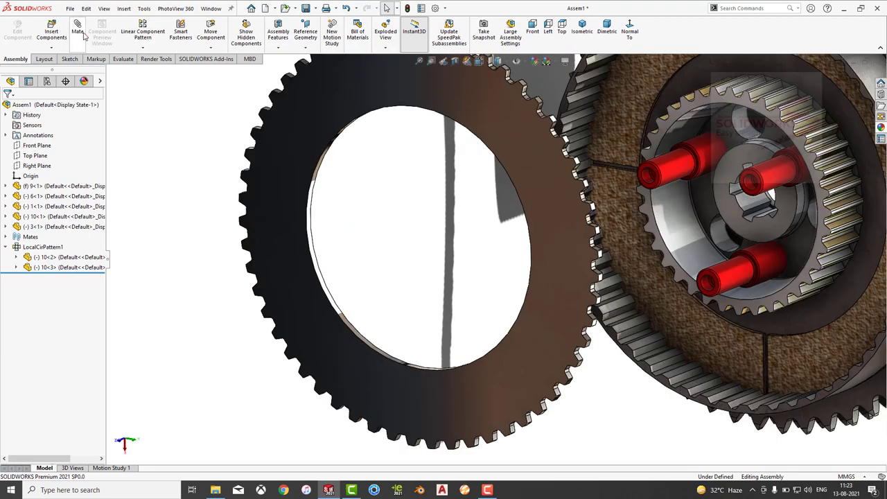
{"action": "scroll", "coordinate": [412, 363], "scroll_direction": "down", "scroll_amount": 3}
{"action": "left_click", "coordinate": [381, 323]}
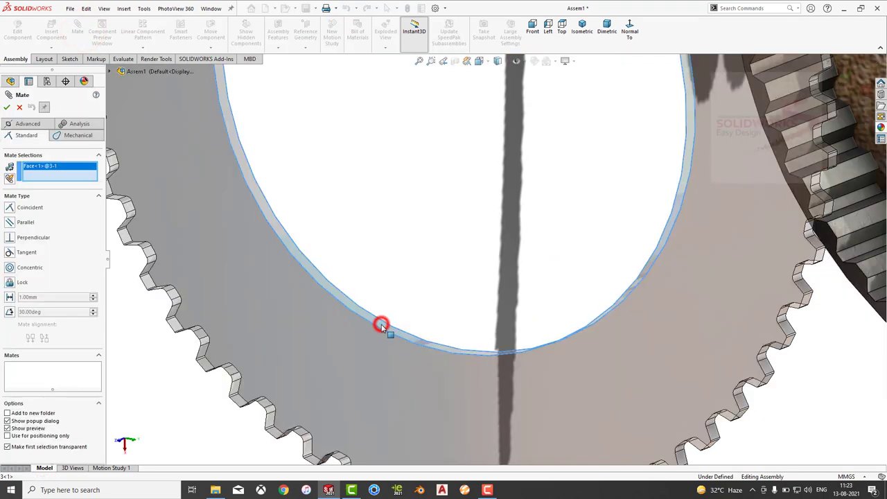
{"action": "scroll", "coordinate": [558, 286], "scroll_direction": "up", "scroll_amount": 4}
{"action": "left_click", "coordinate": [661, 206]}
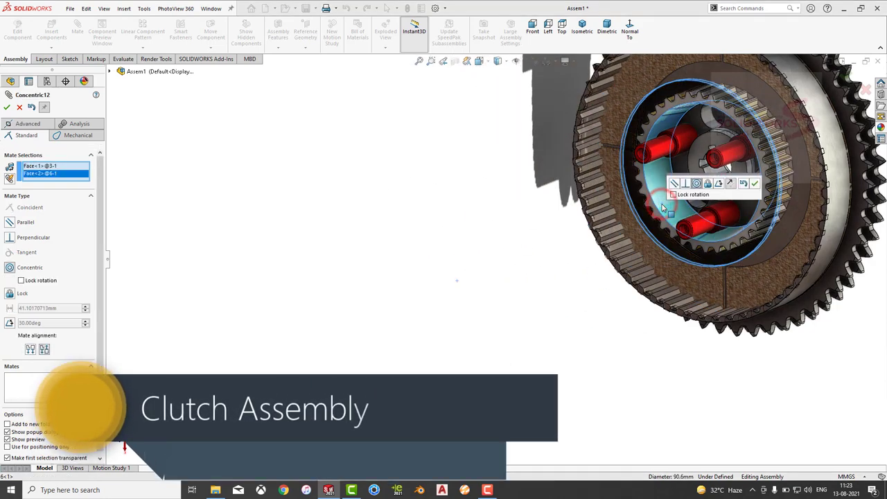
{"action": "left_click", "coordinate": [754, 186]}
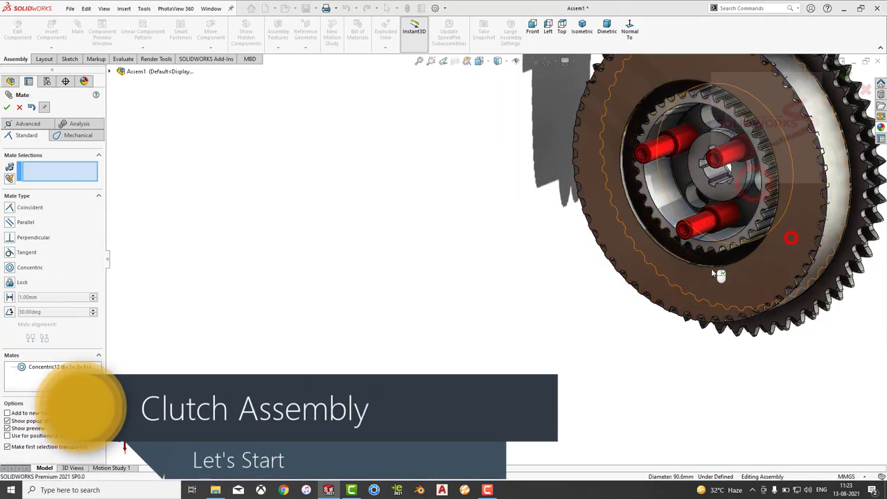
{"action": "left_click", "coordinate": [7, 107]}
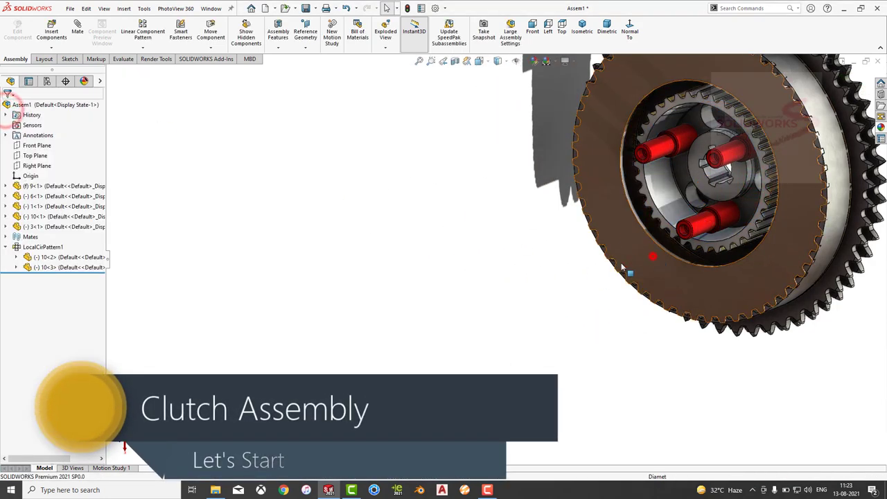
Seat plate 3's face coincident against gear 9's face
{"action": "left_click_drag", "start_coordinate": [624, 264], "coordinate": [743, 197]}
{"action": "middle_click_drag", "start_coordinate": [743, 196], "coordinate": [691, 174]}
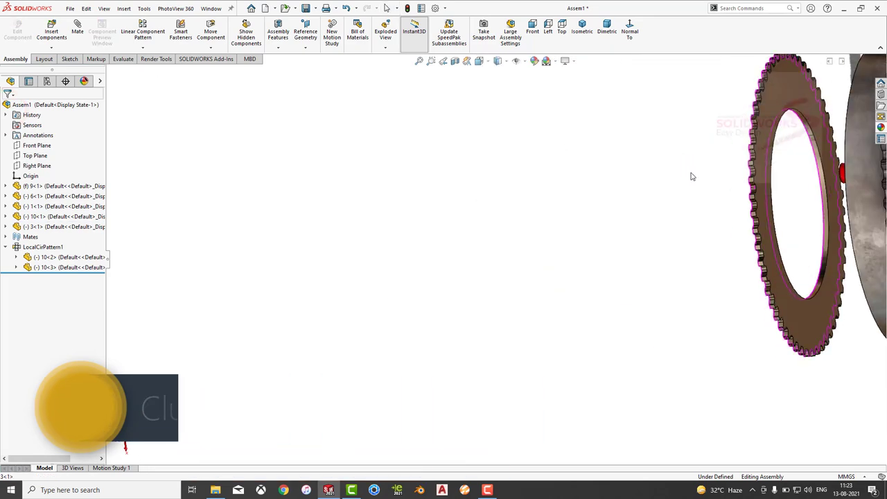
{"action": "left_click", "coordinate": [776, 98]}
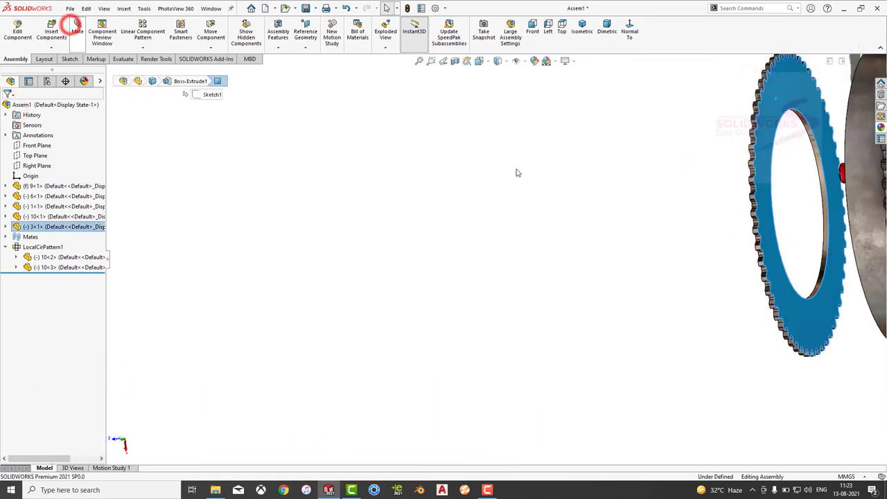
{"action": "middle_click_drag", "start_coordinate": [516, 173], "coordinate": [404, 171]}
{"action": "scroll", "coordinate": [667, 197], "scroll_direction": "down", "scroll_amount": 5}
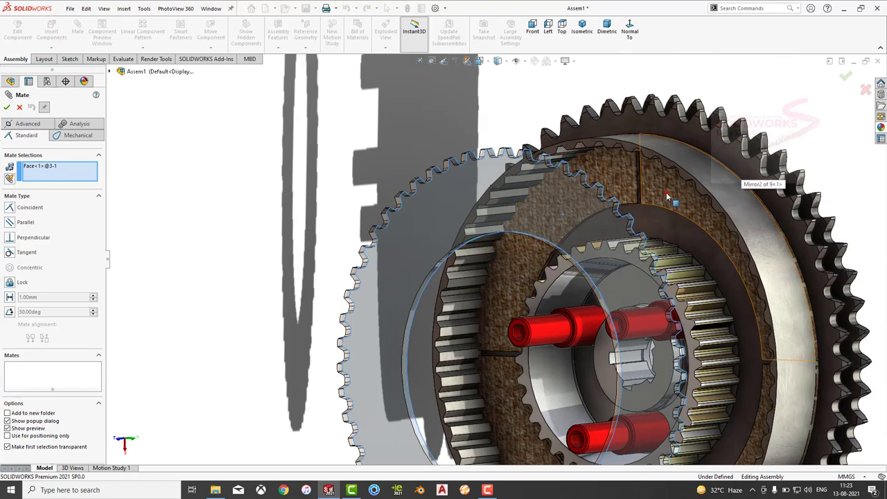
{"action": "left_click", "coordinate": [668, 198]}
{"action": "left_click", "coordinate": [676, 178]}
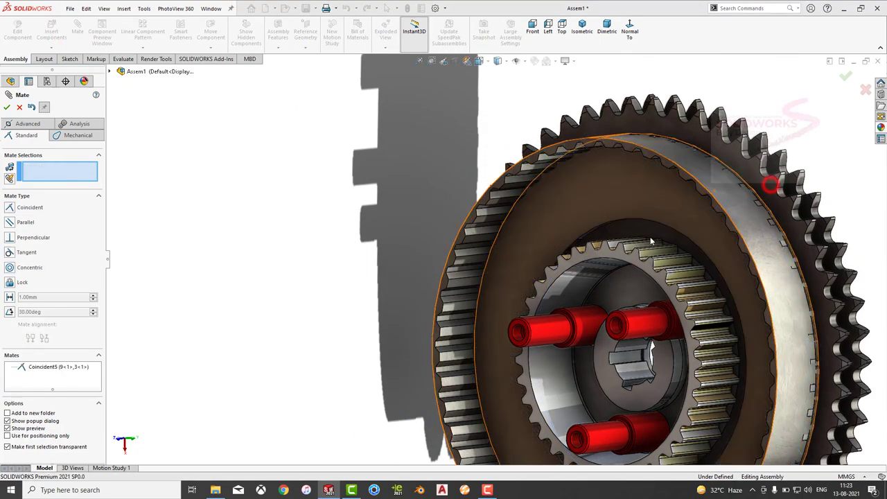
{"action": "middle_click_drag", "start_coordinate": [651, 242], "coordinate": [531, 406]}
{"action": "scroll", "coordinate": [531, 406], "scroll_direction": "down", "scroll_amount": 5}
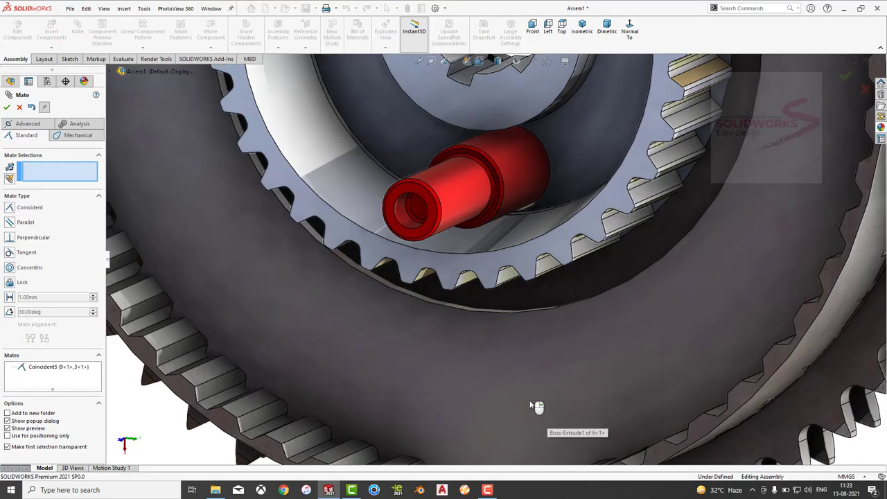
{"action": "scroll", "coordinate": [531, 405], "scroll_direction": "up", "scroll_amount": 5}
{"action": "middle_click_drag", "start_coordinate": [586, 317], "coordinate": [471, 188]}
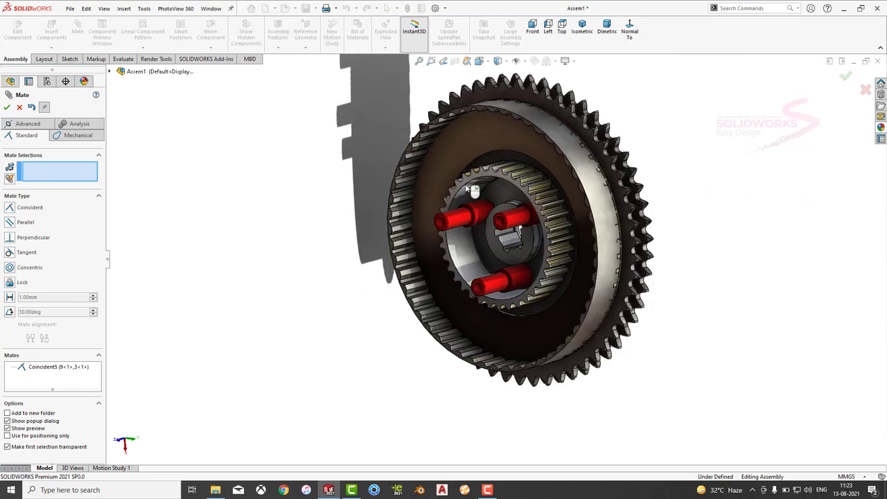
{"action": "left_click", "coordinate": [8, 107]}
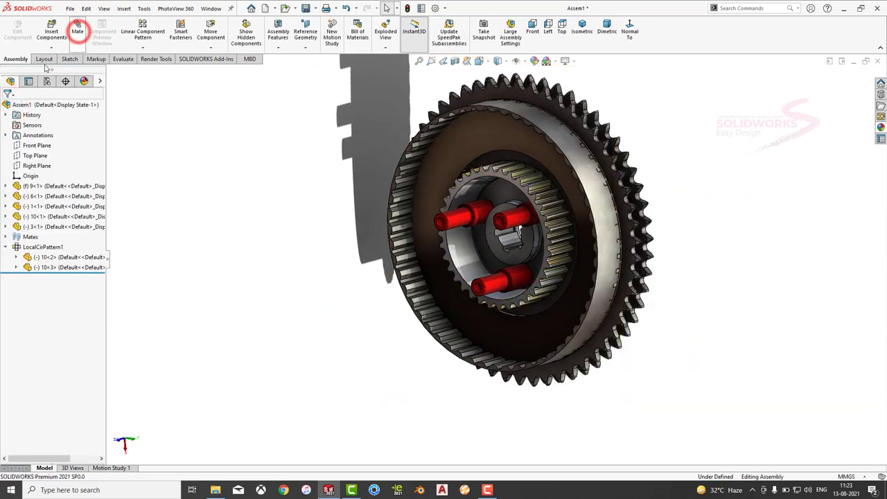
Insert friction plate 4, placed left of the gear
{"action": "left_click", "coordinate": [20, 107]}
{"action": "left_click", "coordinate": [51, 31]}
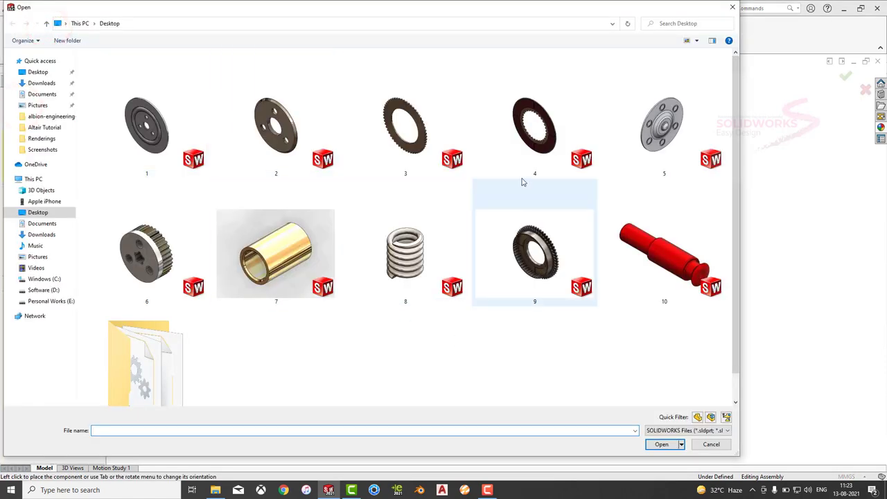
{"action": "left_click", "coordinate": [533, 137]}
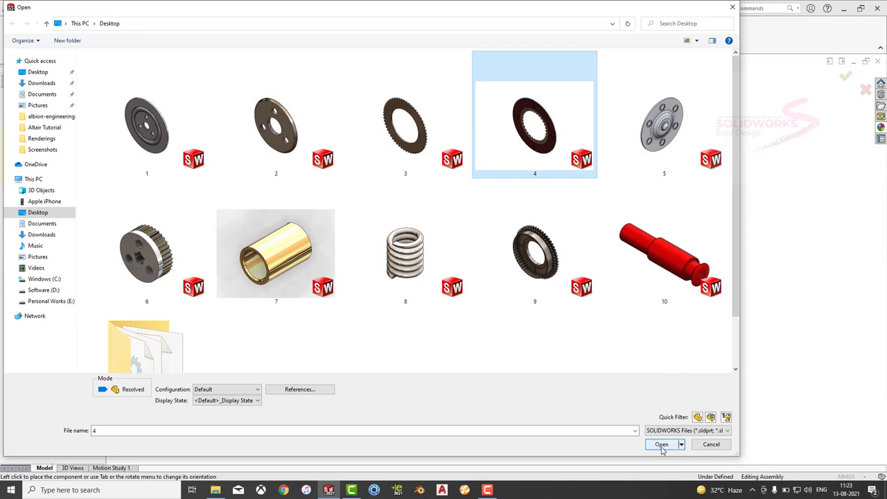
{"action": "left_click", "coordinate": [662, 444]}
{"action": "left_click", "coordinate": [313, 277]}
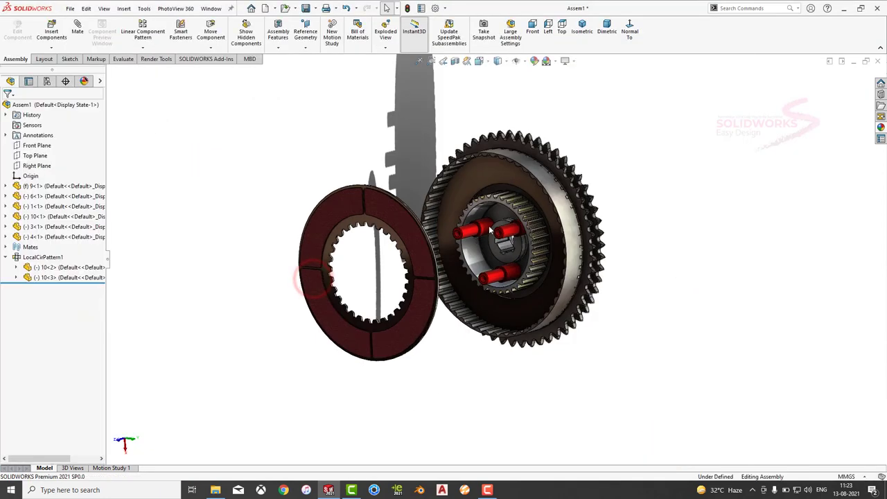
Switch to the Dimetric view and turn off model shadows
{"action": "left_click", "coordinate": [567, 62]}
{"action": "left_click", "coordinate": [605, 32]}
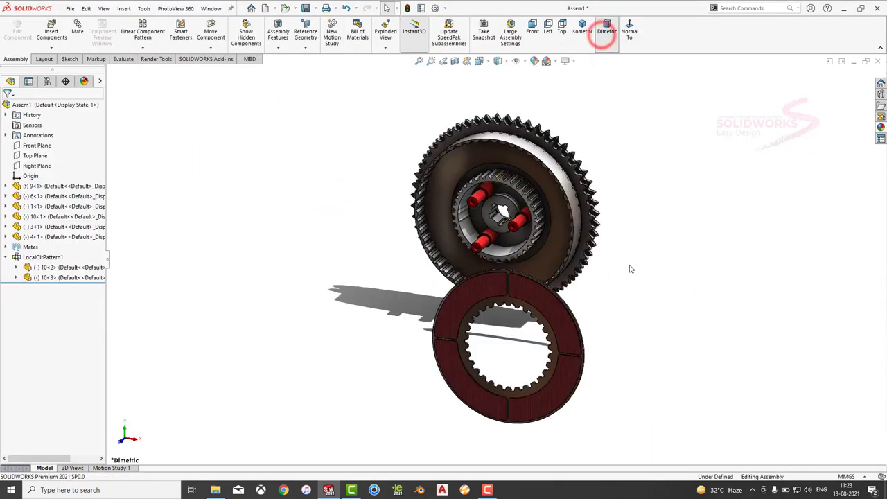
{"action": "left_click", "coordinate": [569, 62]}
{"action": "left_click", "coordinate": [582, 85]}
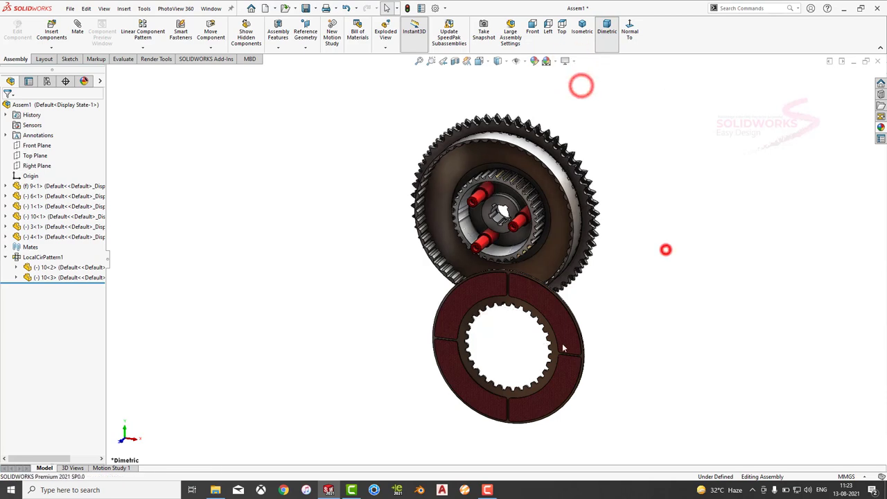
{"action": "middle_click_drag", "start_coordinate": [667, 250], "coordinate": [652, 263]}
{"action": "scroll", "coordinate": [496, 358], "scroll_direction": "up", "scroll_amount": 5}
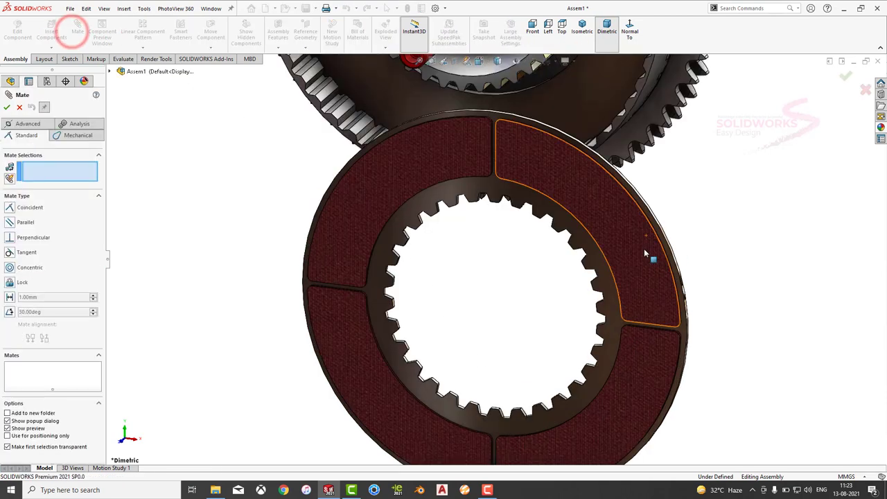
Mate plate 4 concentric with hub 6
{"action": "middle_click_drag", "start_coordinate": [644, 248], "coordinate": [627, 280]}
{"action": "scroll", "coordinate": [624, 284], "scroll_direction": "up", "scroll_amount": 5}
{"action": "left_click", "coordinate": [624, 286]}
{"action": "scroll", "coordinate": [625, 284], "scroll_direction": "down", "scroll_amount": 5}
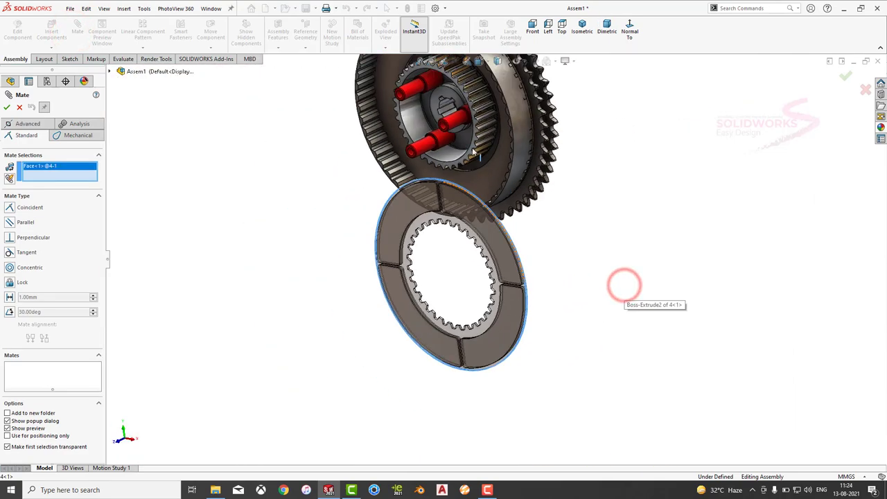
{"action": "scroll", "coordinate": [626, 298], "scroll_direction": "up", "scroll_amount": 5}
{"action": "left_click", "coordinate": [528, 188]}
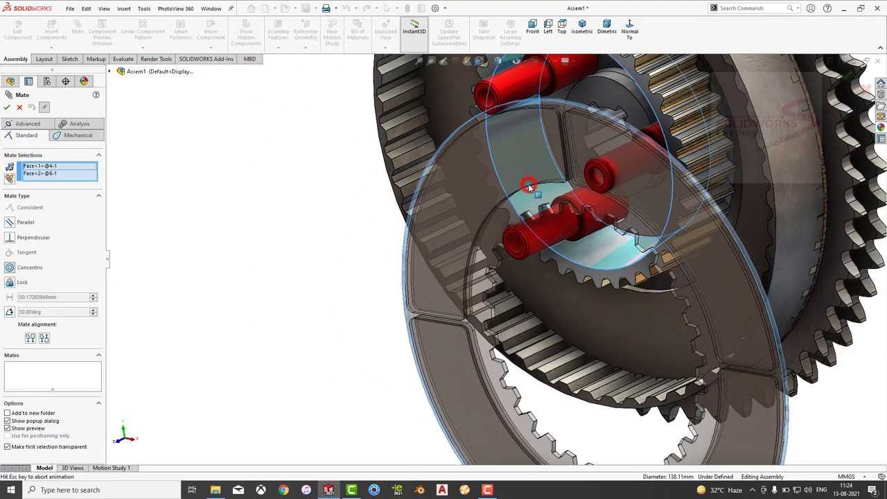
{"action": "left_click", "coordinate": [620, 166]}
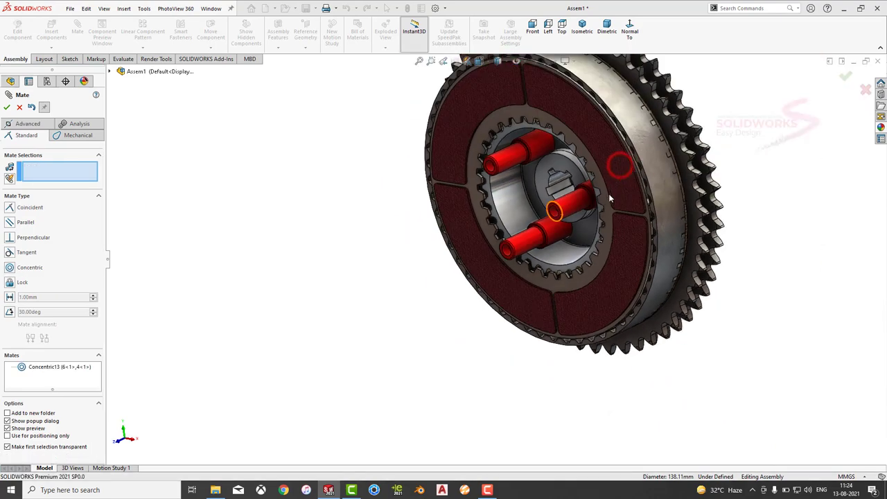
Make plate 4's face coincident with plate 3's face and finish mating
{"action": "mouse_move", "coordinate": [624, 166]}
{"action": "middle_mouse_down"}
{"action": "mouse_move", "coordinate": [720, 140]}
{"action": "mouse_move", "coordinate": [591, 221]}
{"action": "middle_mouse_up"}
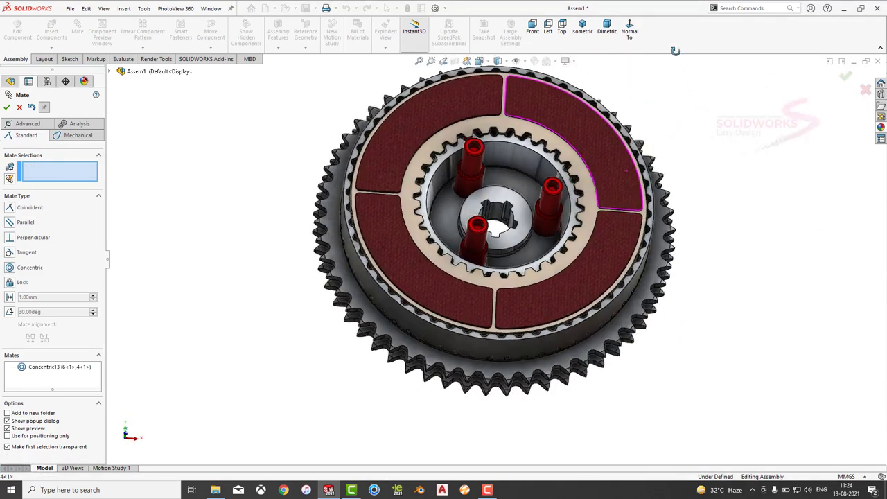
{"action": "left_click_drag", "start_coordinate": [607, 173], "coordinate": [619, 194]}
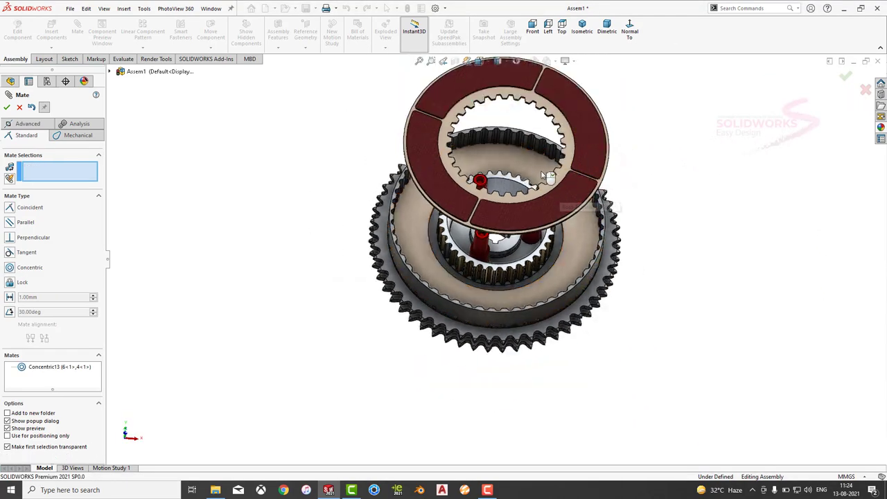
{"action": "left_click", "coordinate": [537, 170]}
{"action": "middle_click_drag", "start_coordinate": [538, 169], "coordinate": [682, 108]}
{"action": "left_click", "coordinate": [678, 90]}
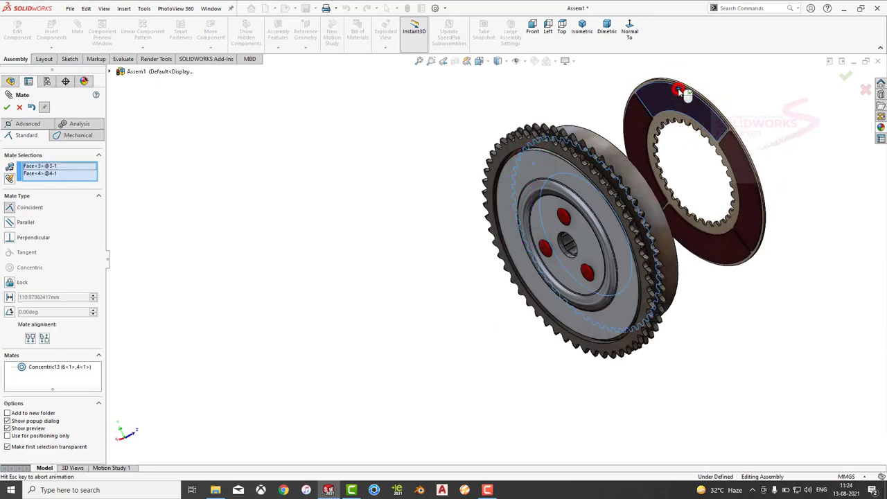
{"action": "left_click", "coordinate": [784, 70]}
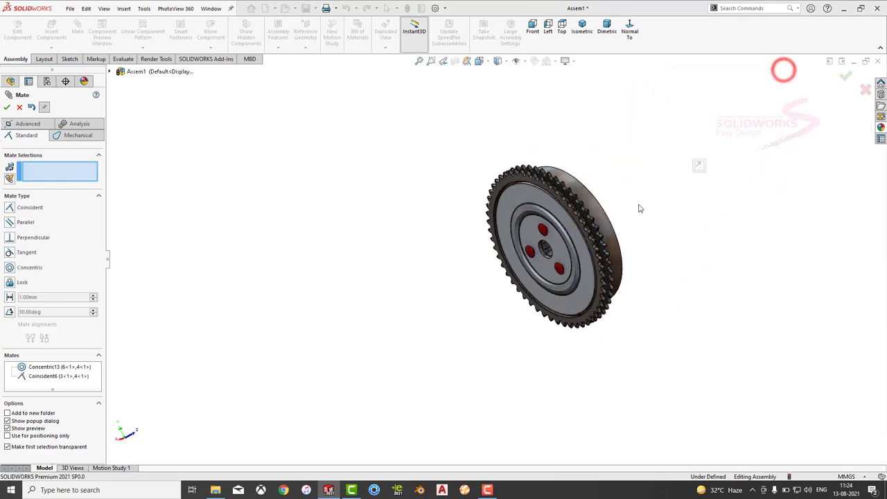
{"action": "mouse_move", "coordinate": [513, 277]}
{"action": "middle_mouse_down"}
{"action": "mouse_move", "coordinate": [471, 279]}
{"action": "mouse_move", "coordinate": [457, 319]}
{"action": "middle_mouse_up"}
{"action": "scroll", "coordinate": [600, 177], "scroll_direction": "down", "scroll_amount": 5}
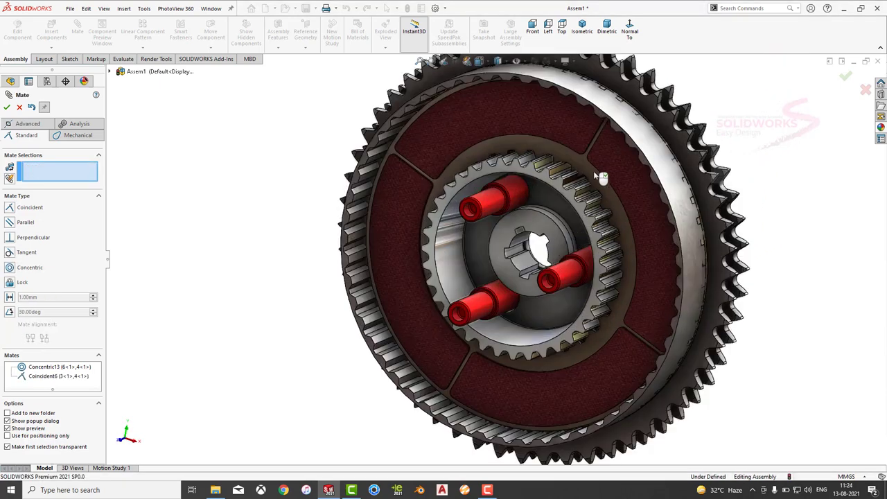
{"action": "mouse_move", "coordinate": [605, 162]}
{"action": "left_mouse_down"}
{"action": "mouse_move", "coordinate": [638, 340]}
{"action": "mouse_move", "coordinate": [665, 366]}
{"action": "mouse_move", "coordinate": [458, 316]}
{"action": "left_mouse_up"}
{"action": "scroll", "coordinate": [578, 190], "scroll_direction": "down", "scroll_amount": 3}
{"action": "scroll", "coordinate": [614, 168], "scroll_direction": "down", "scroll_amount": 3}
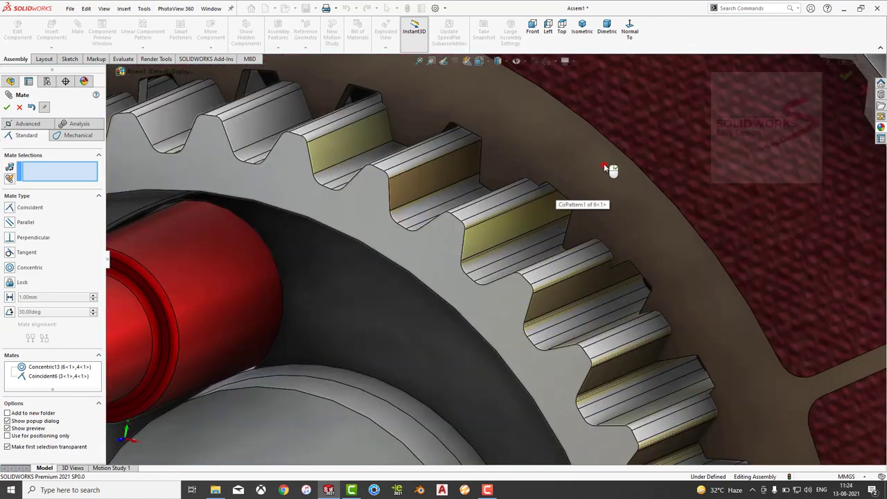
{"action": "scroll", "coordinate": [588, 140], "scroll_direction": "down", "scroll_amount": 2}
{"action": "scroll", "coordinate": [517, 222], "scroll_direction": "down", "scroll_amount": 3}
{"action": "middle_click_drag", "start_coordinate": [524, 222], "coordinate": [534, 214]}
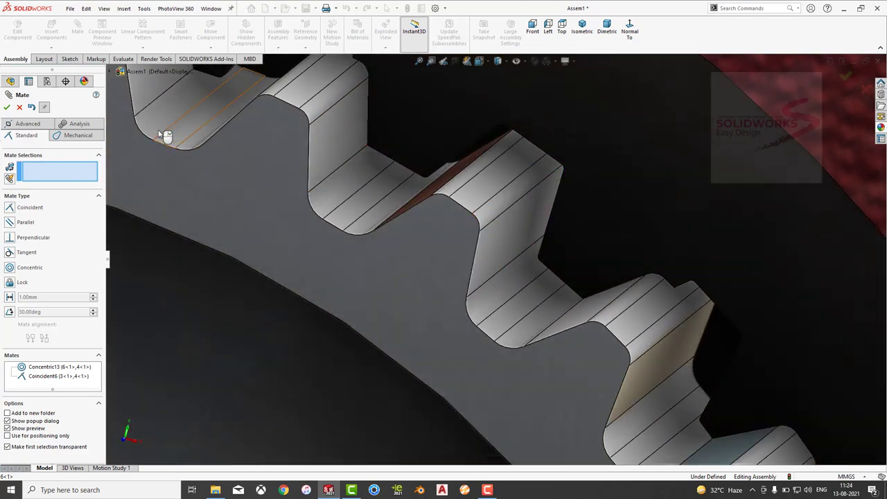
{"action": "left_click", "coordinate": [6, 106]}
Orbit the assembly and spin the red pins around the hub axis to check motion
{"action": "scroll", "coordinate": [665, 169], "scroll_direction": "up", "scroll_amount": 5}
{"action": "scroll", "coordinate": [629, 282], "scroll_direction": "up", "scroll_amount": 5}
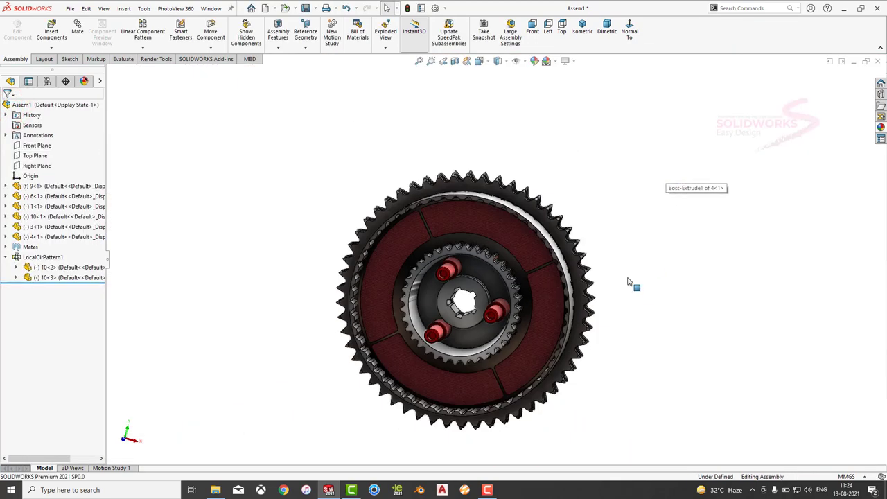
{"action": "middle_click_drag", "start_coordinate": [629, 282], "coordinate": [495, 290]}
{"action": "left_click_drag", "start_coordinate": [496, 312], "coordinate": [413, 324]}
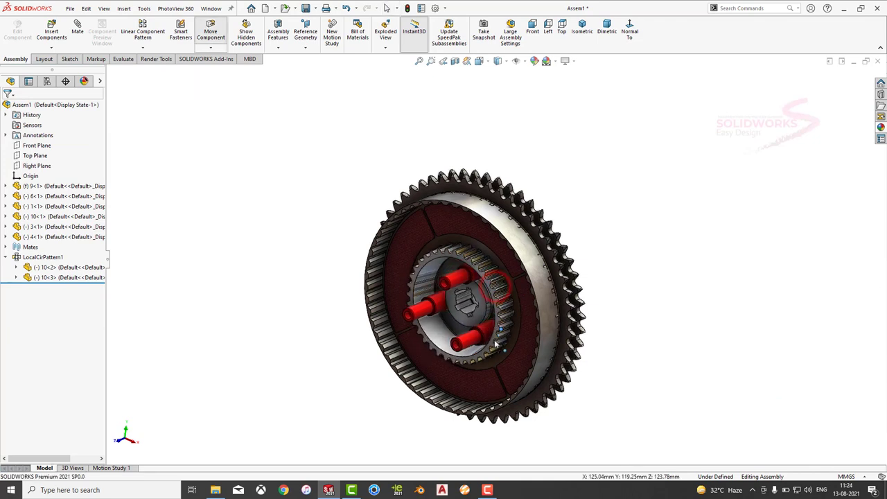
{"action": "middle_click_drag", "start_coordinate": [444, 305], "coordinate": [444, 310]}
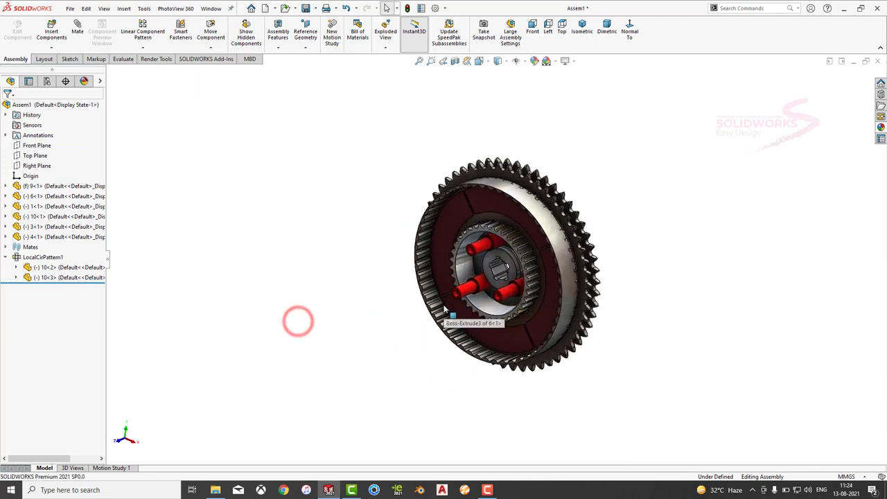
Insert another copy of part 3 and place it left of the gear
{"action": "left_click", "coordinate": [58, 41]}
{"action": "left_click", "coordinate": [398, 140]}
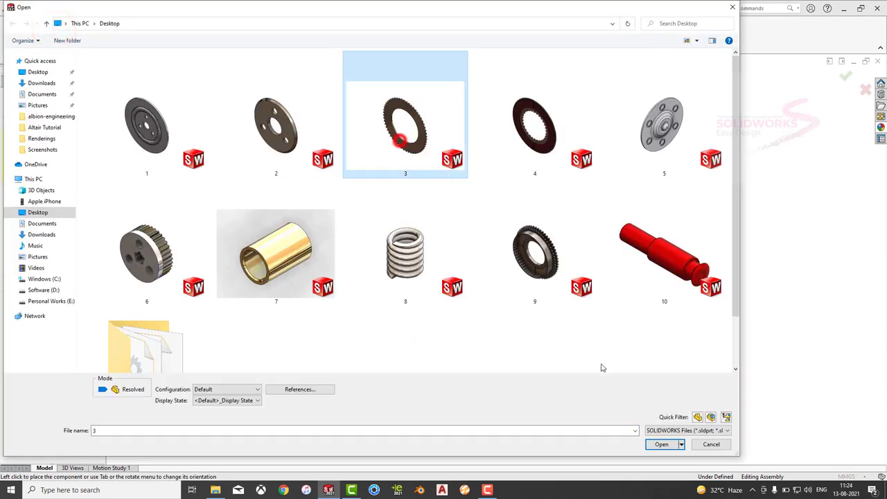
{"action": "left_click", "coordinate": [661, 444]}
{"action": "left_click", "coordinate": [331, 305]}
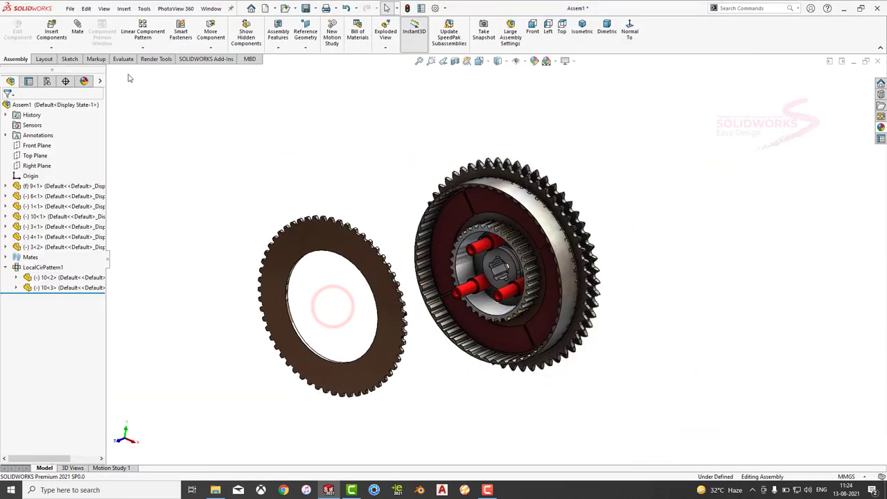
Mate the new plate 3's bore concentric with hub 6 (Concentric14) and pull it left of the gear
{"action": "left_click", "coordinate": [76, 31]}
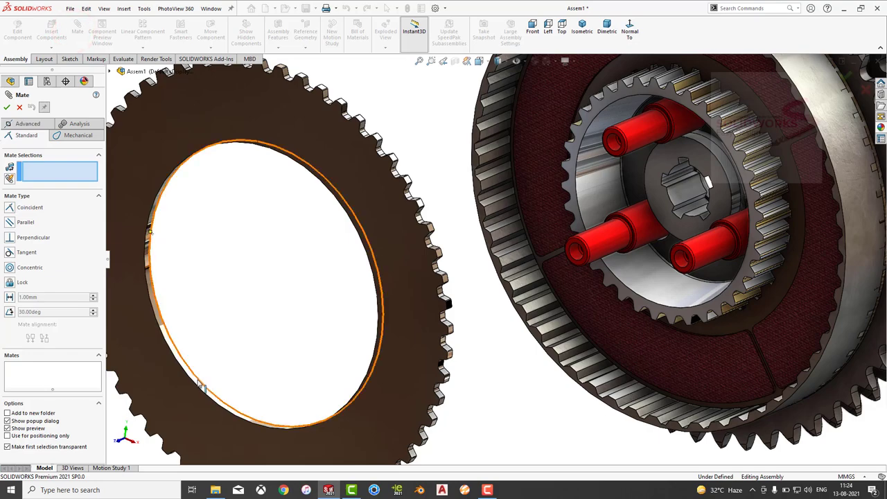
{"action": "left_click", "coordinate": [198, 385]}
{"action": "scroll", "coordinate": [544, 317], "scroll_direction": "up", "scroll_amount": 3}
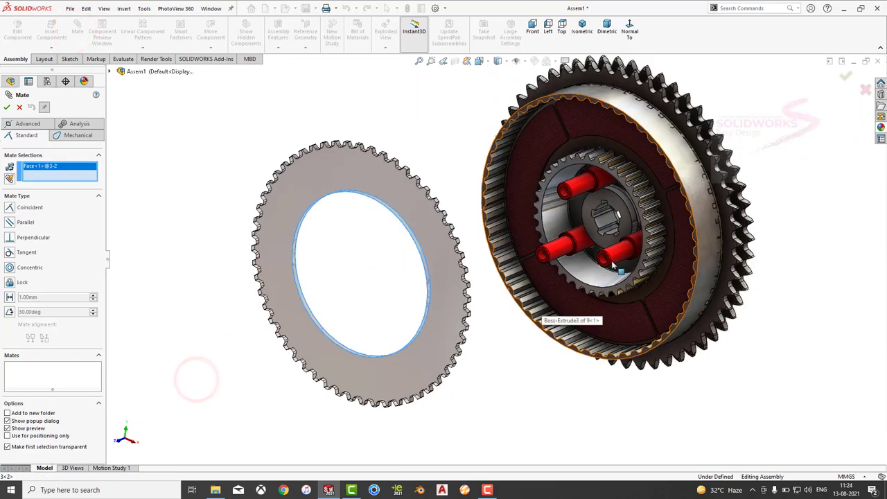
{"action": "scroll", "coordinate": [556, 281], "scroll_direction": "down", "scroll_amount": 5}
{"action": "left_click", "coordinate": [556, 281]}
{"action": "left_click", "coordinate": [650, 292]}
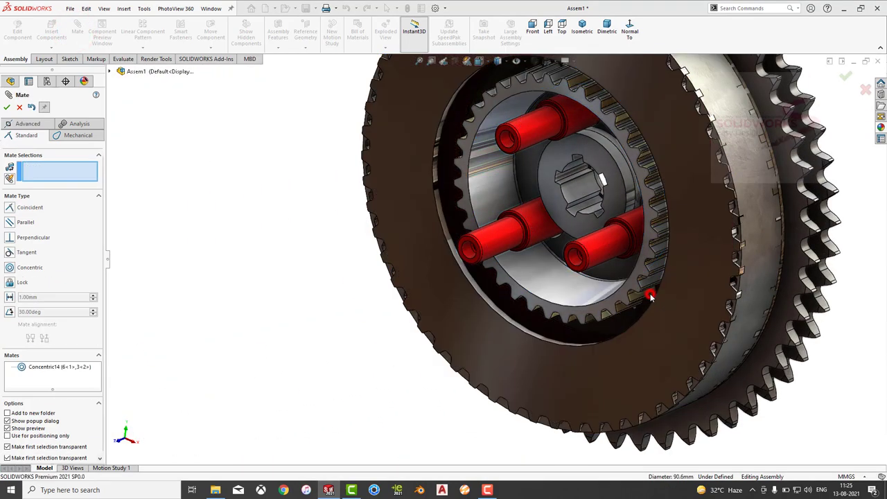
{"action": "scroll", "coordinate": [649, 293], "scroll_direction": "up", "scroll_amount": 3}
{"action": "left_click_drag", "start_coordinate": [589, 281], "coordinate": [298, 326]}
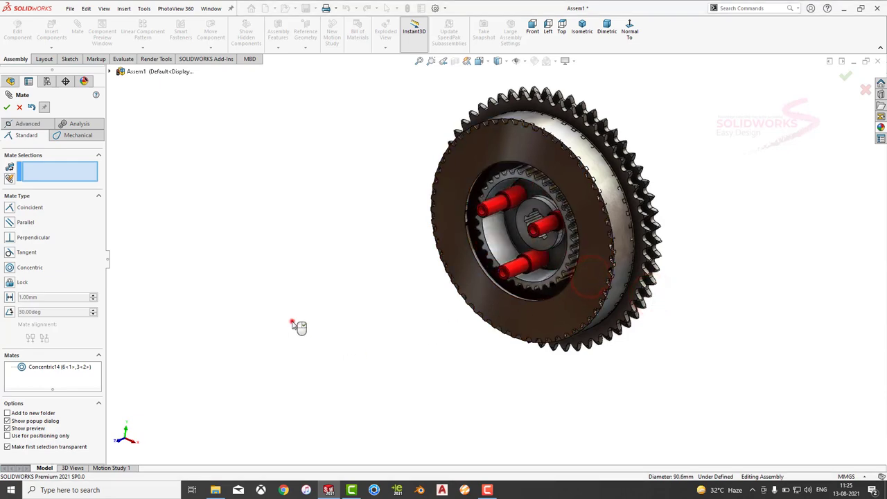
{"action": "left_click", "coordinate": [18, 107]}
{"action": "left_click_drag", "start_coordinate": [553, 316], "coordinate": [384, 388]}
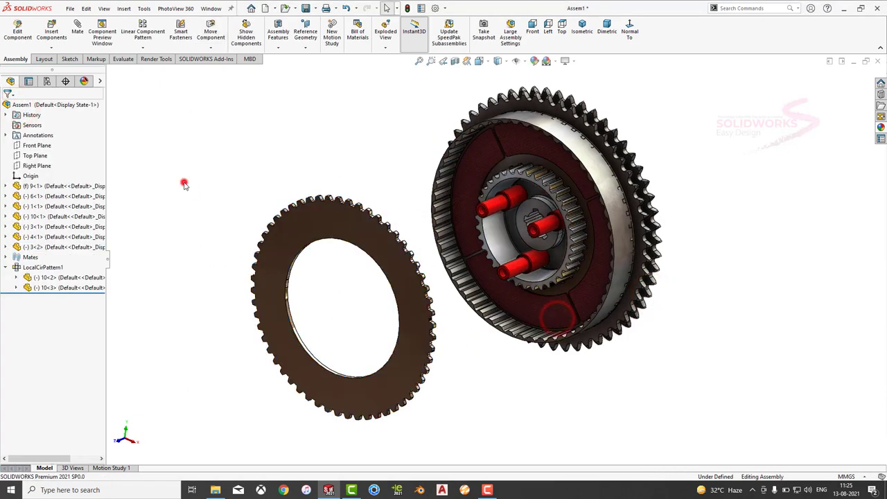
Seat the second plate 3 flush against plate 4 with a Coincident mate (Coincident7)
{"action": "mouse_move", "coordinate": [183, 182]}
{"action": "middle_mouse_down"}
{"action": "mouse_move", "coordinate": [347, 260]}
{"action": "mouse_move", "coordinate": [104, 47]}
{"action": "middle_mouse_up"}
{"action": "left_click", "coordinate": [293, 198]}
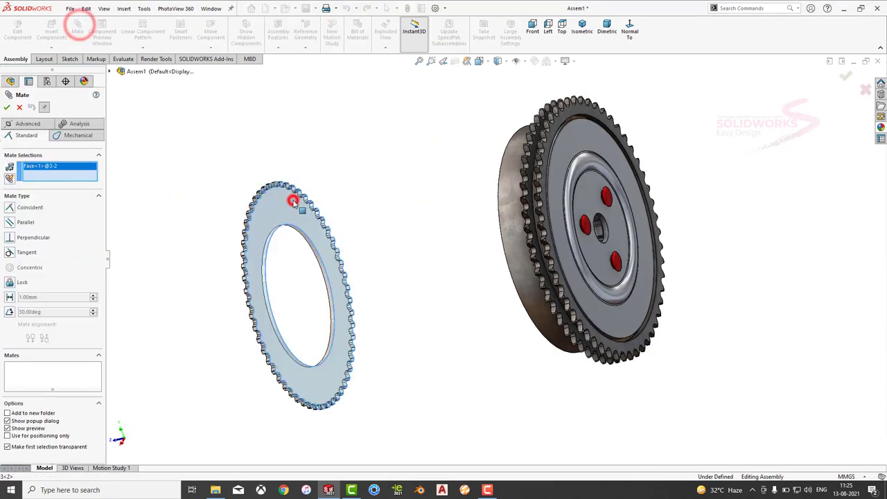
{"action": "mouse_move", "coordinate": [293, 198]}
{"action": "middle_mouse_down"}
{"action": "mouse_move", "coordinate": [475, 238]}
{"action": "mouse_move", "coordinate": [535, 160]}
{"action": "middle_mouse_up"}
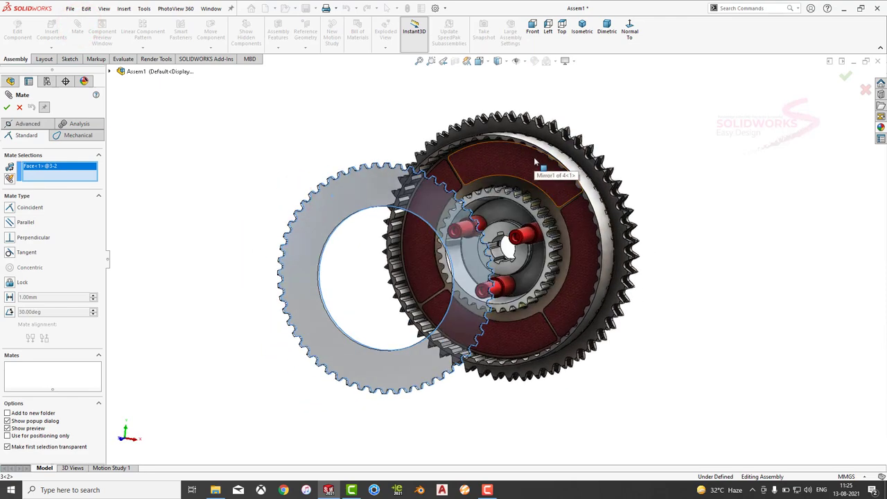
{"action": "left_click", "coordinate": [535, 160]}
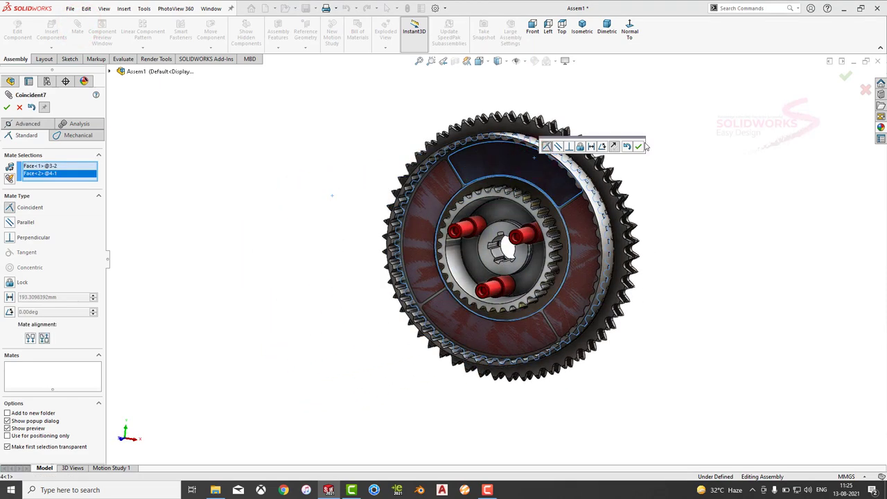
{"action": "left_click", "coordinate": [638, 146]}
Close the Mate PropertyManager and select the rim face of gear 9
{"action": "middle_click_drag", "start_coordinate": [677, 174], "coordinate": [542, 231]}
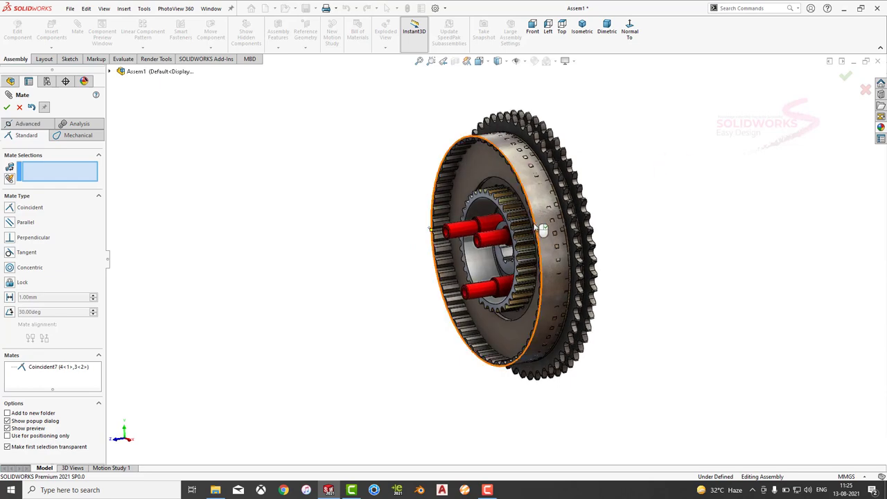
{"action": "scroll", "coordinate": [542, 231], "scroll_direction": "down", "scroll_amount": 2}
{"action": "scroll", "coordinate": [524, 144], "scroll_direction": "down", "scroll_amount": 2}
{"action": "scroll", "coordinate": [525, 144], "scroll_direction": "down", "scroll_amount": 2}
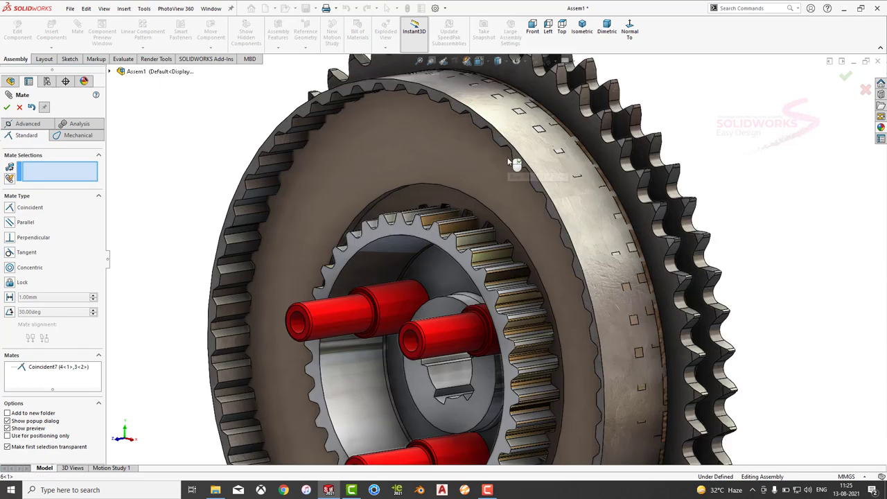
{"action": "left_click", "coordinate": [519, 138]}
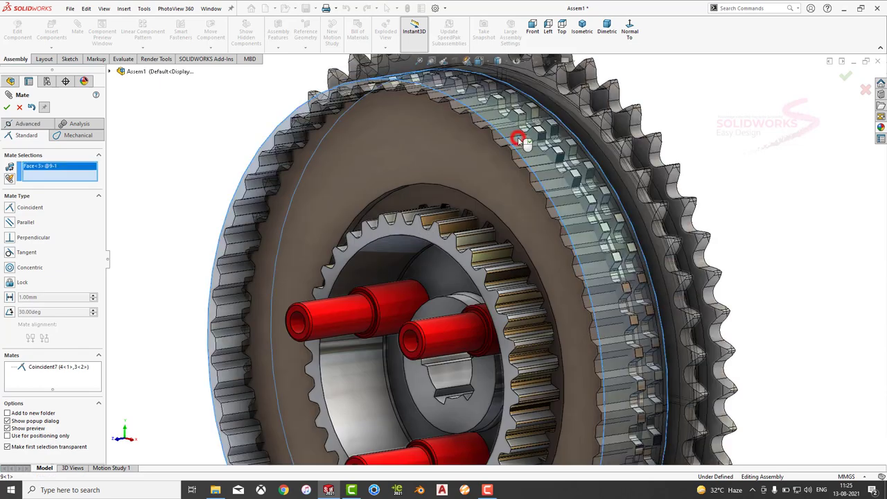
{"action": "left_click", "coordinate": [17, 107]}
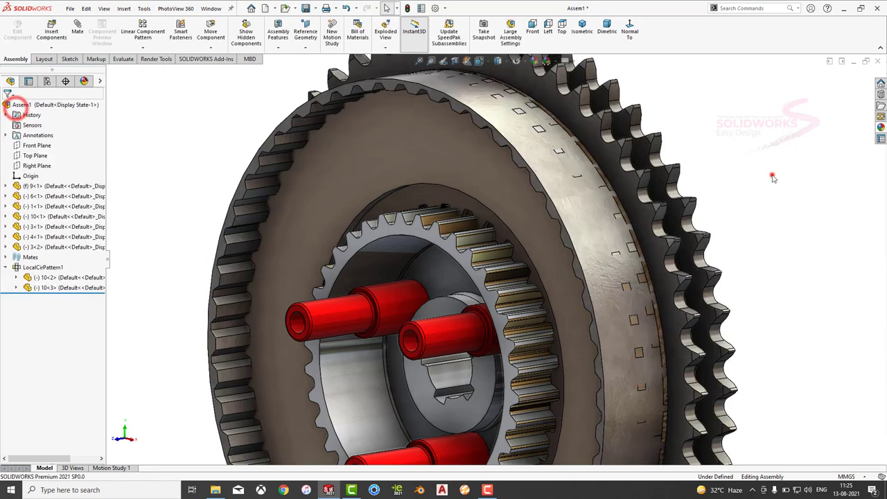
{"action": "left_click", "coordinate": [564, 192]}
Open gear 9 as its own part and start a sketch on its rim face, viewed normal
{"action": "left_click", "coordinate": [590, 138]}
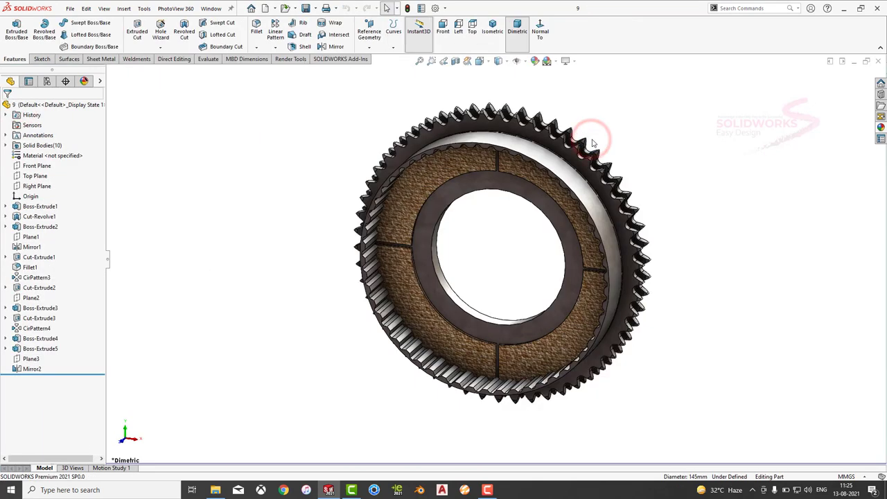
{"action": "scroll", "coordinate": [485, 206], "scroll_direction": "down", "scroll_amount": 3}
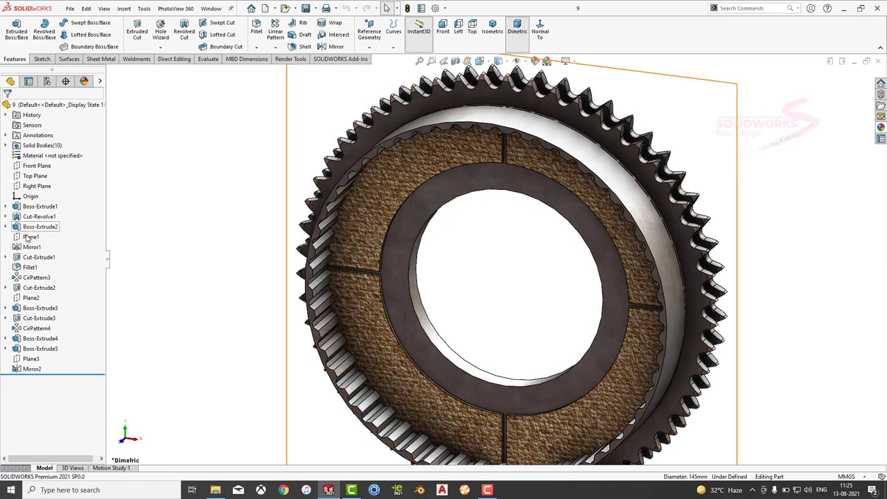
{"action": "scroll", "coordinate": [518, 132], "scroll_direction": "down", "scroll_amount": 3}
{"action": "left_click", "coordinate": [352, 184]}
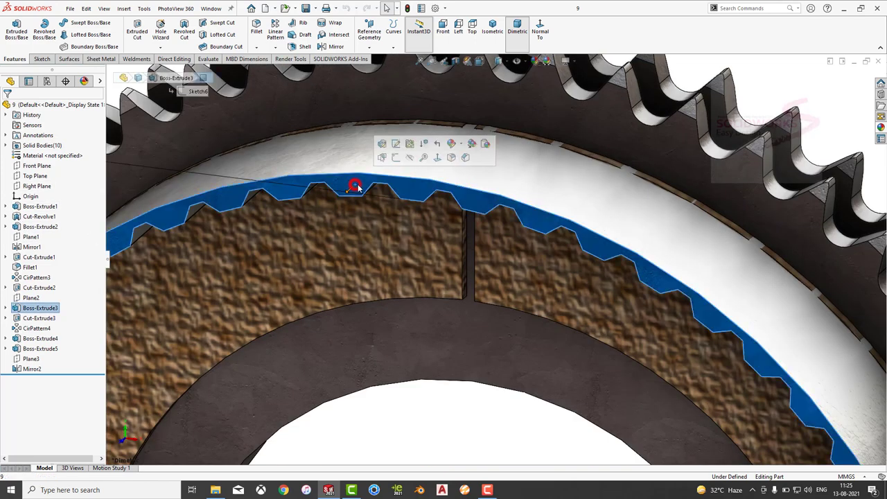
{"action": "left_click", "coordinate": [395, 157]}
{"action": "left_click", "coordinate": [532, 39]}
Try a 10 mm offset of the gear's outer edge, then undo it
{"action": "left_click", "coordinate": [754, 193]}
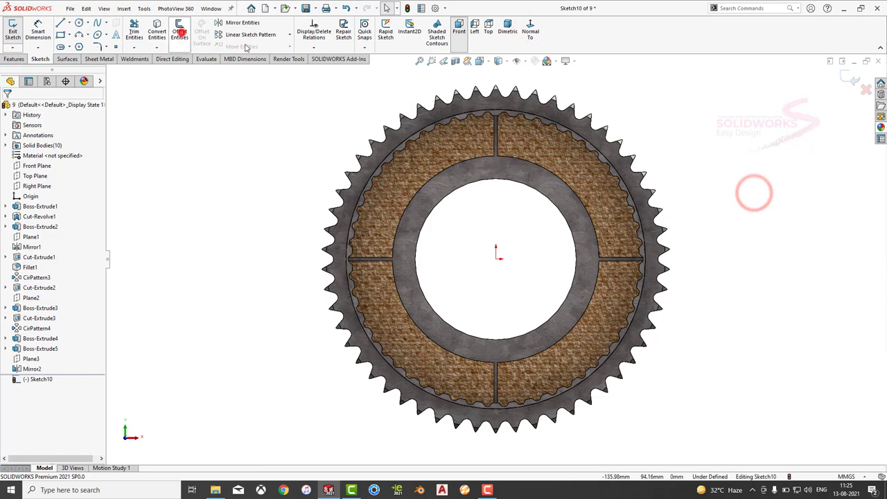
{"action": "scroll", "coordinate": [553, 138], "scroll_direction": "down", "scroll_amount": 3}
{"action": "left_click", "coordinate": [336, 80]}
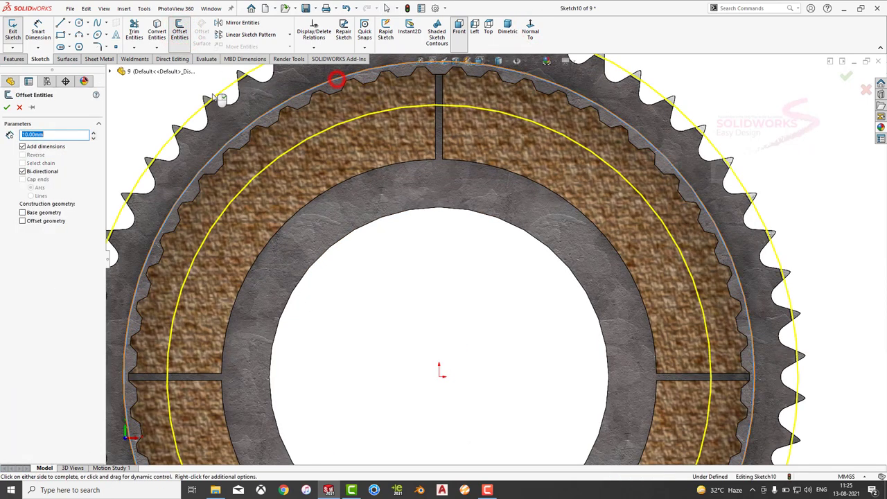
{"action": "left_click", "coordinate": [7, 108]}
{"action": "scroll", "coordinate": [352, 218], "scroll_direction": "up", "scroll_amount": 3}
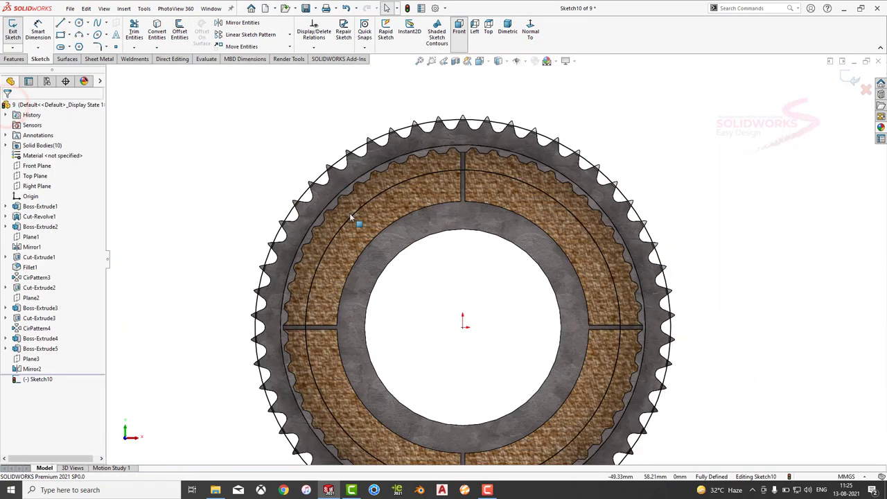
{"action": "key", "text": "ctrl+z"}
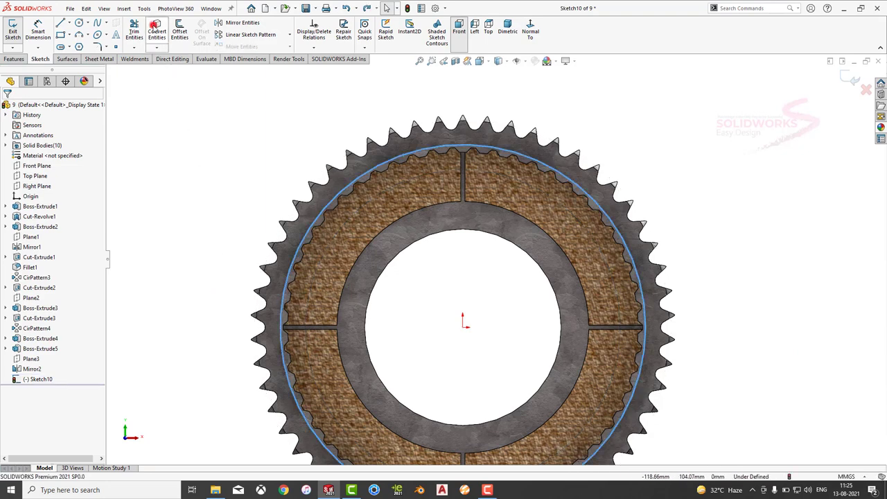
Convert the rim edge to a sketch circle and offset it 1.50 mm one-way
{"action": "left_click", "coordinate": [157, 29]}
{"action": "left_click", "coordinate": [181, 36]}
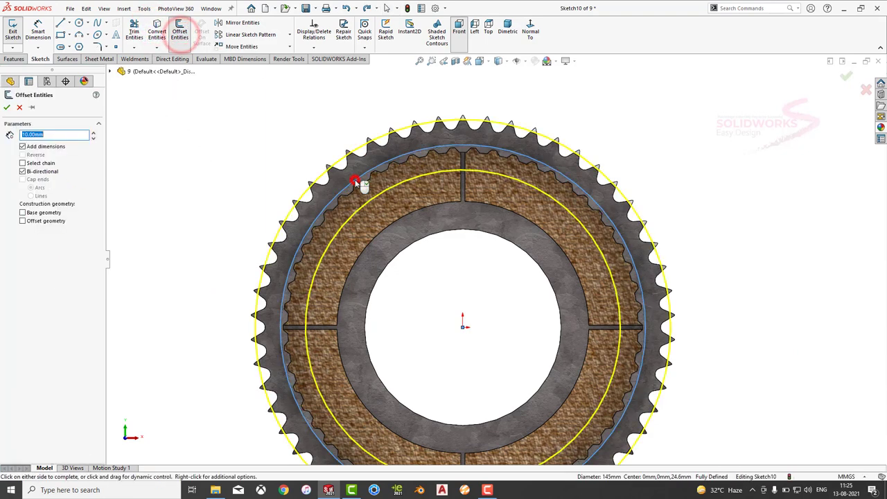
{"action": "left_click", "coordinate": [23, 171]}
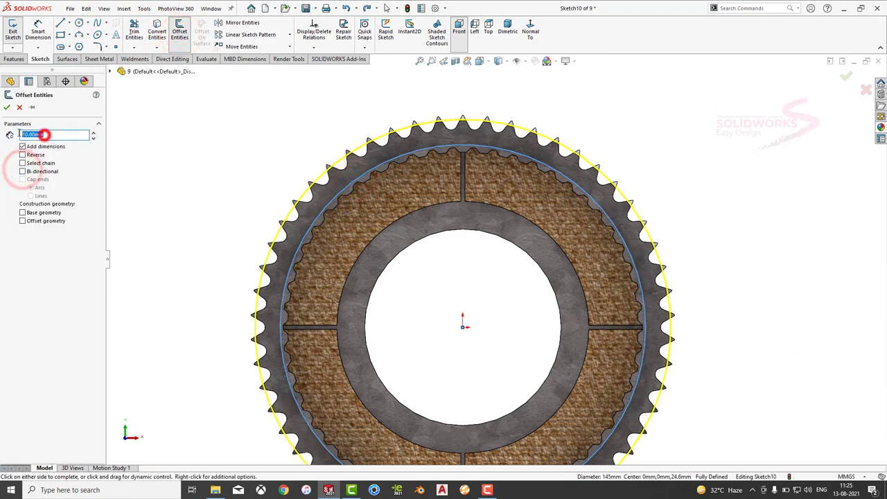
{"action": "type", "text": "3"}
{"action": "key", "text": "Return"}
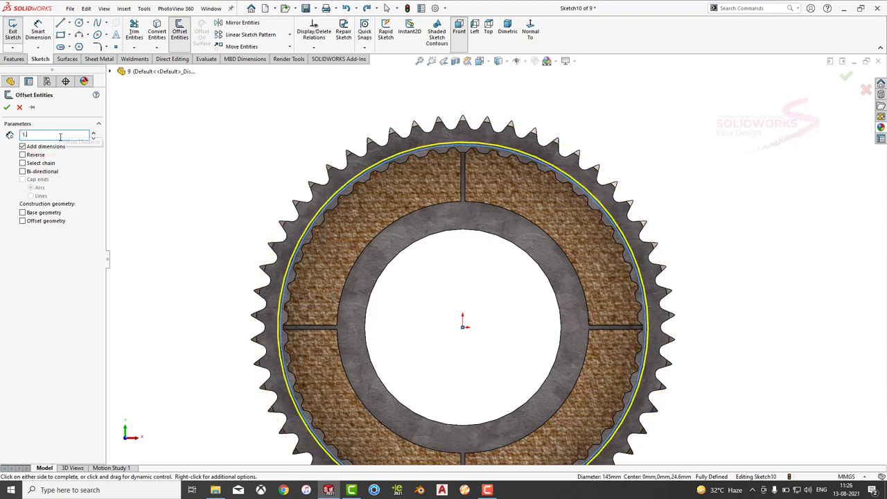
{"action": "type", "text": ".5"}
{"action": "key", "text": "Return"}
{"action": "left_click", "coordinate": [7, 107]}
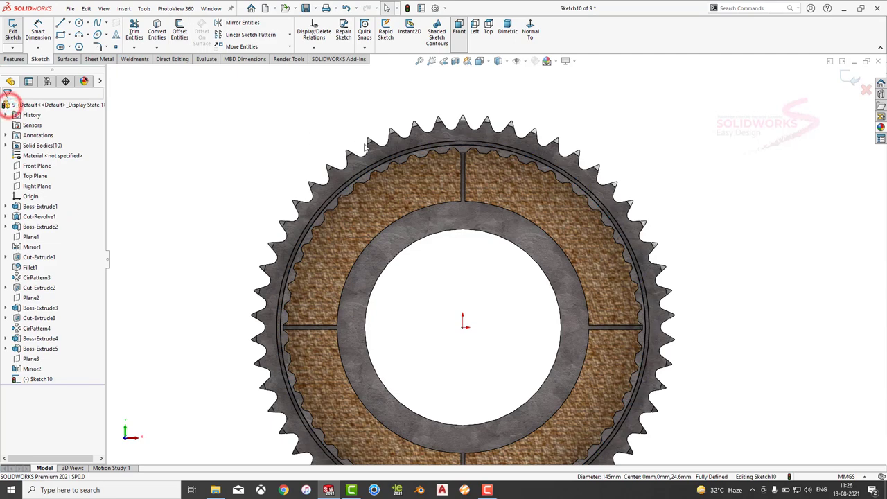
Extrude the offset ring Up To Surface on the gear face as Boss-Extrude6, then close the part
{"action": "middle_click_drag", "start_coordinate": [316, 168], "coordinate": [286, 188]}
{"action": "scroll", "coordinate": [322, 208], "scroll_direction": "down", "scroll_amount": 2}
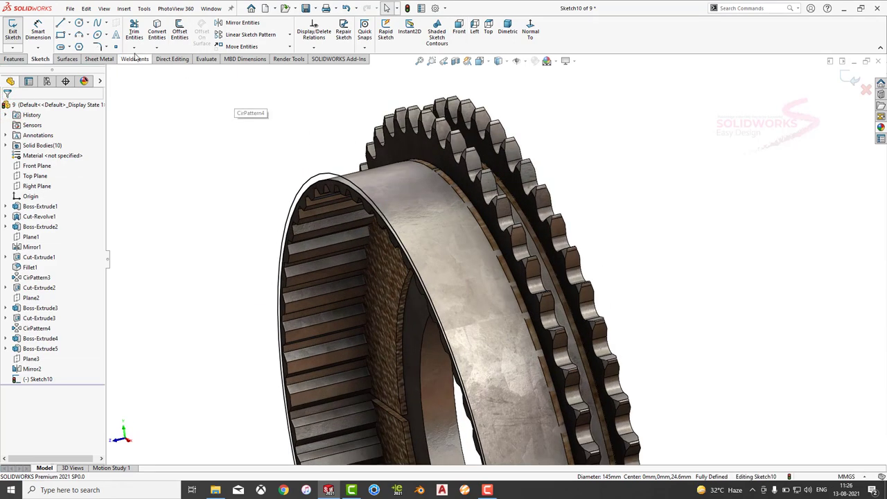
{"action": "left_click", "coordinate": [15, 59]}
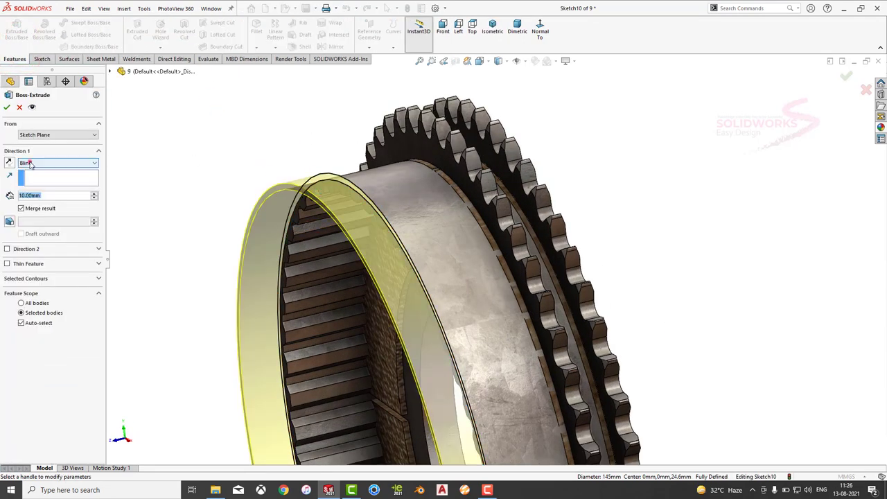
{"action": "left_click", "coordinate": [30, 163]}
{"action": "left_click", "coordinate": [46, 189]}
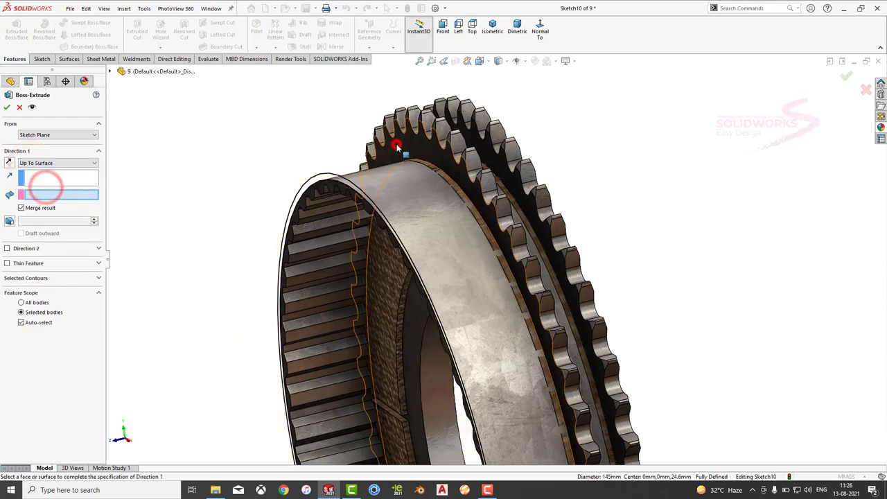
{"action": "left_click", "coordinate": [397, 148]}
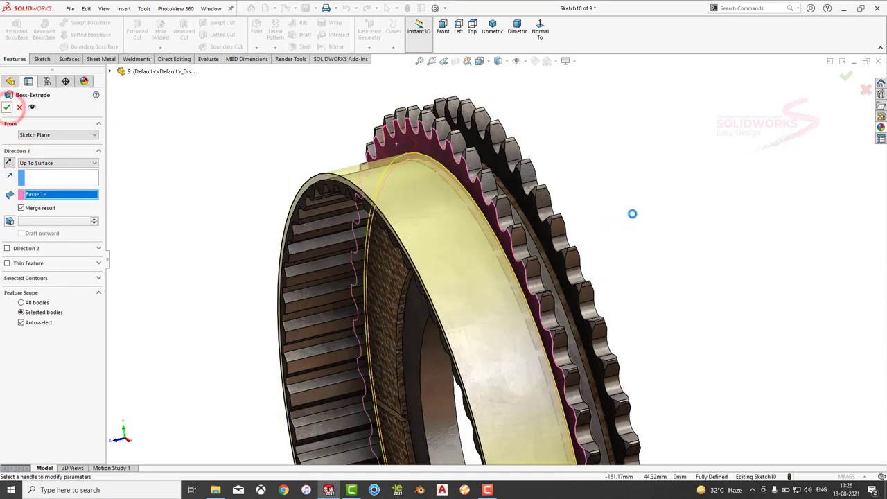
{"action": "left_click", "coordinate": [702, 188]}
{"action": "left_click", "coordinate": [878, 62]}
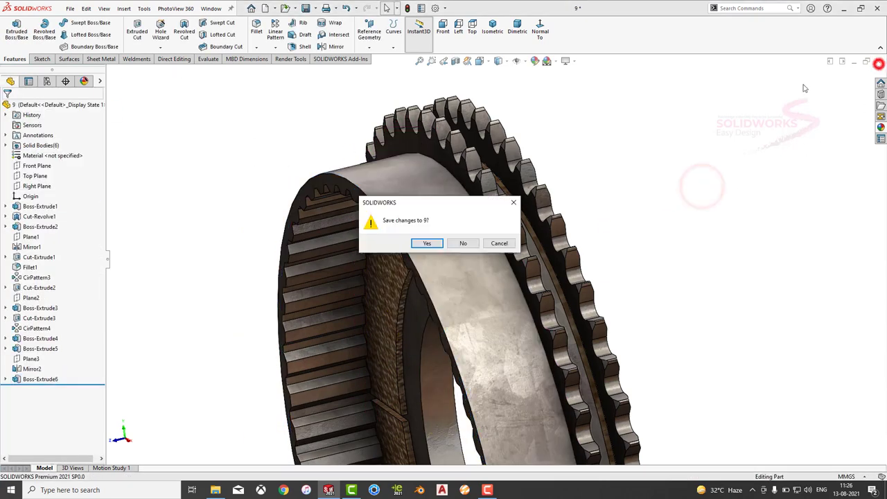
Save part 9, then insert another plate 4 beside the gear
{"action": "left_click", "coordinate": [429, 243]}
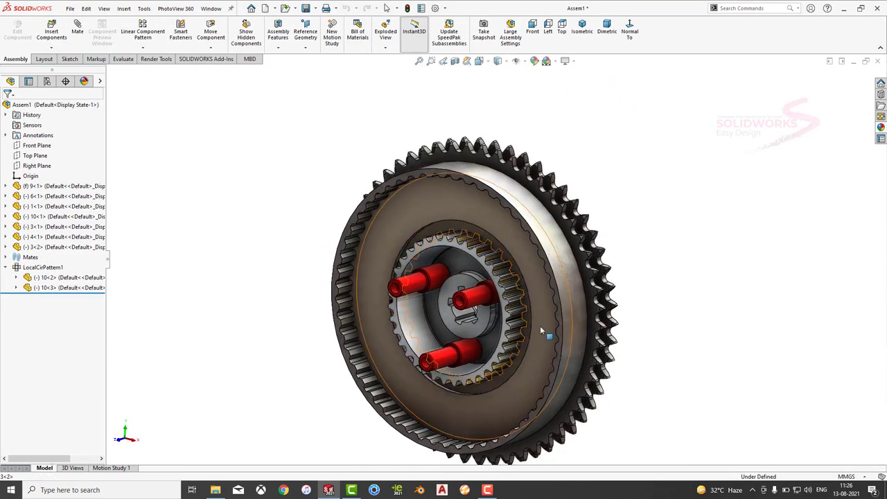
{"action": "left_click", "coordinate": [50, 35]}
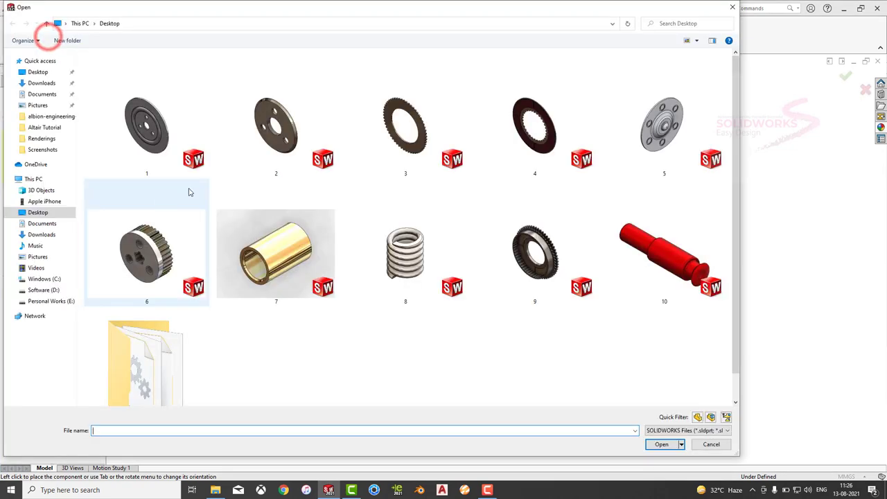
{"action": "left_click", "coordinate": [535, 149]}
{"action": "left_click", "coordinate": [657, 442]}
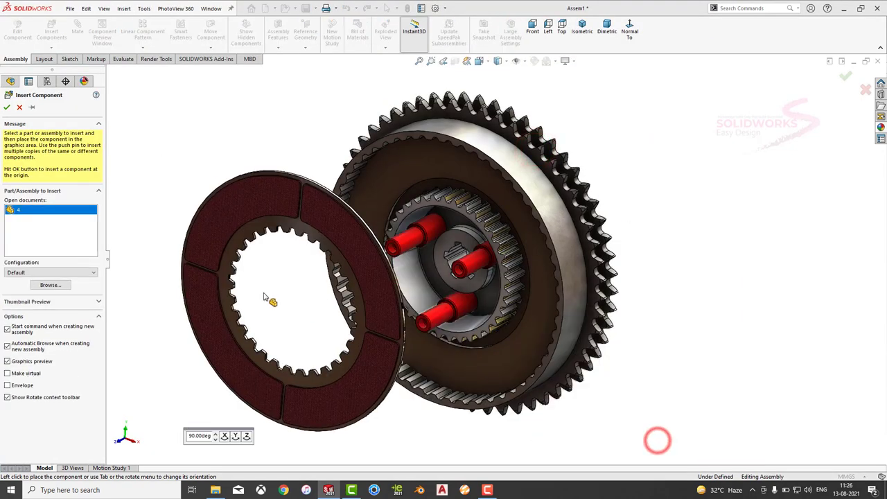
{"action": "left_click", "coordinate": [255, 292]}
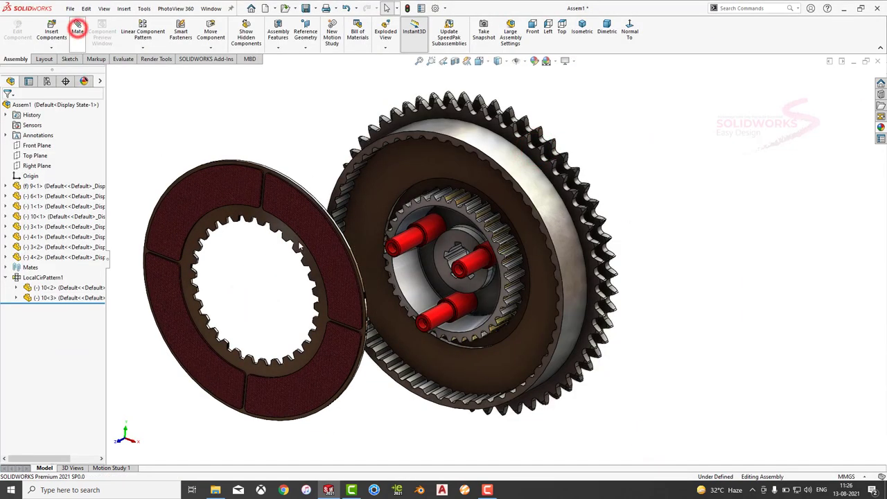
Mate the new plate 4 concentric with hub 6 (Concentric15) and pull it left of the gear
{"action": "scroll", "coordinate": [334, 264], "scroll_direction": "down", "scroll_amount": 5}
{"action": "left_click", "coordinate": [420, 277]}
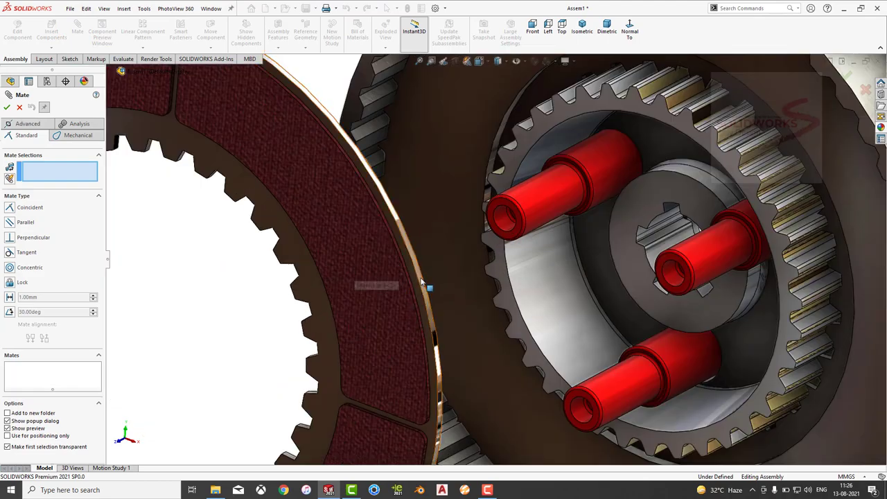
{"action": "left_click", "coordinate": [528, 296]}
{"action": "left_click", "coordinate": [622, 319]}
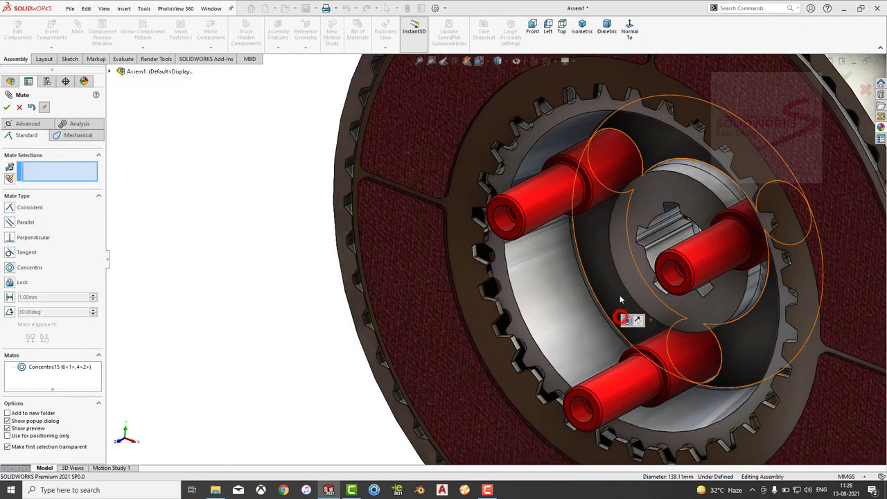
{"action": "scroll", "coordinate": [620, 295], "scroll_direction": "up", "scroll_amount": 5}
{"action": "left_click_drag", "start_coordinate": [389, 273], "coordinate": [369, 222]}
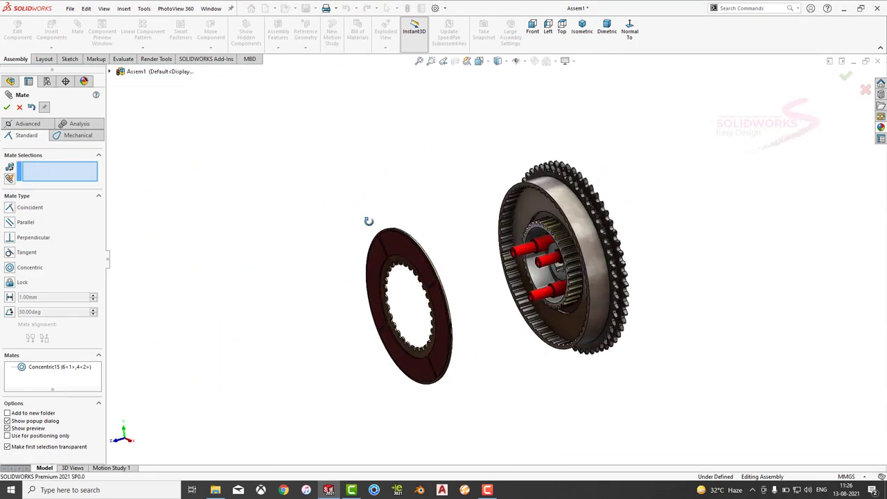
Mate plate 4's flat face coincident against plate 3 (Coincident8) and finish mating
{"action": "mouse_move", "coordinate": [368, 221]}
{"action": "middle_mouse_down"}
{"action": "mouse_move", "coordinate": [360, 265]}
{"action": "mouse_move", "coordinate": [530, 204]}
{"action": "middle_mouse_up"}
{"action": "left_click", "coordinate": [378, 253]}
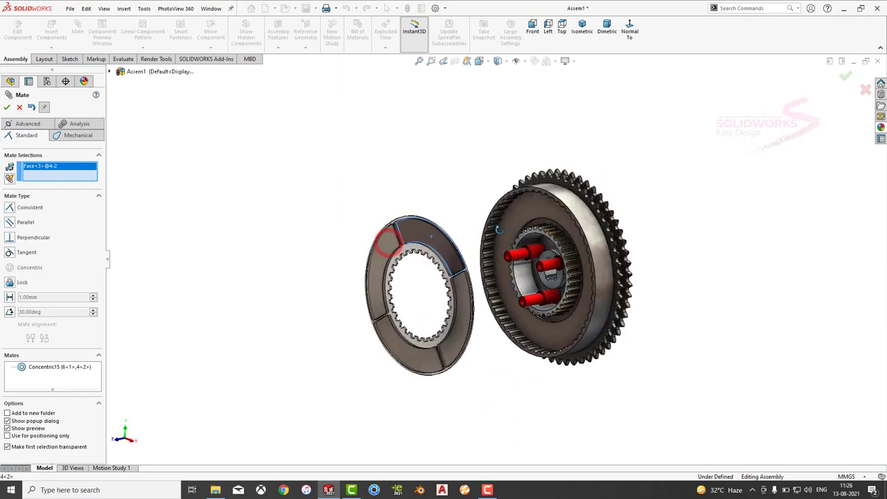
{"action": "left_click", "coordinate": [530, 205]}
{"action": "left_click", "coordinate": [637, 185]}
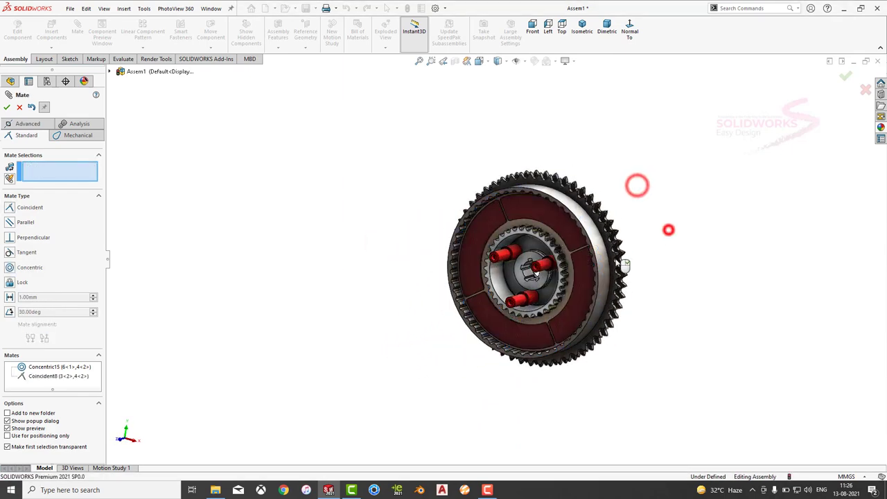
{"action": "middle_click_drag", "start_coordinate": [670, 228], "coordinate": [571, 272]}
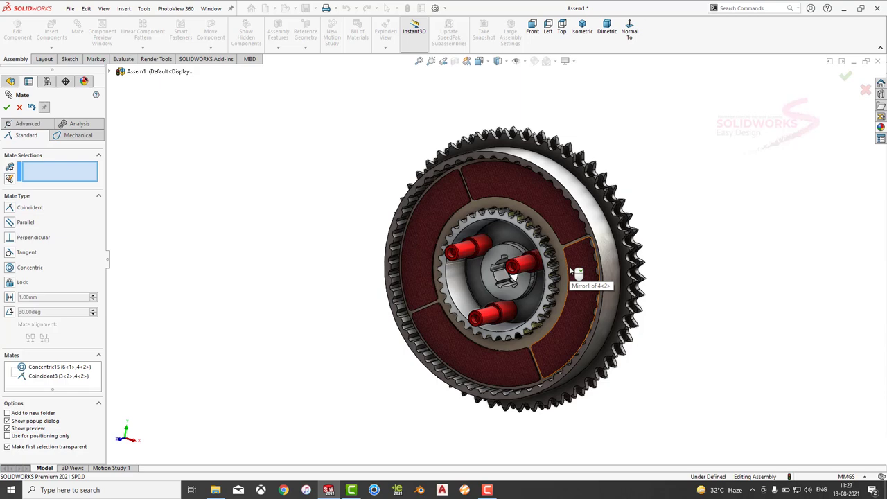
{"action": "left_click", "coordinate": [19, 106]}
Insert part 3 from the Desktop and place it in the assembly
{"action": "left_click", "coordinate": [49, 32]}
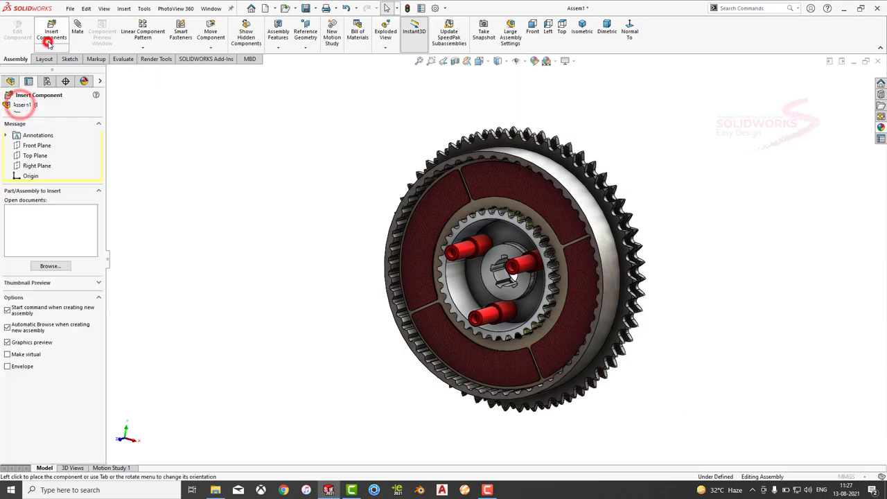
{"action": "left_click", "coordinate": [363, 166]}
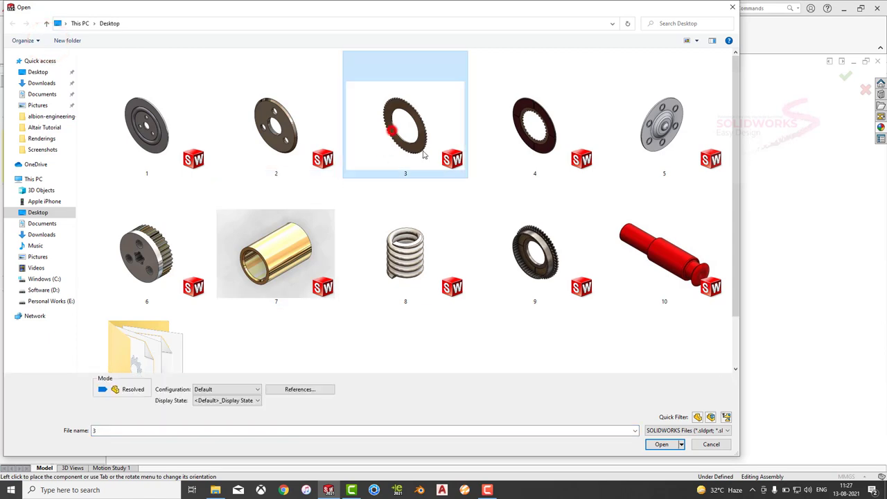
{"action": "left_click", "coordinate": [660, 446]}
{"action": "left_click", "coordinate": [287, 269]}
Mate plate 3's inner circular edge concentric with hub 6 (Concentric16)
{"action": "scroll", "coordinate": [291, 309], "scroll_direction": "down", "scroll_amount": 5}
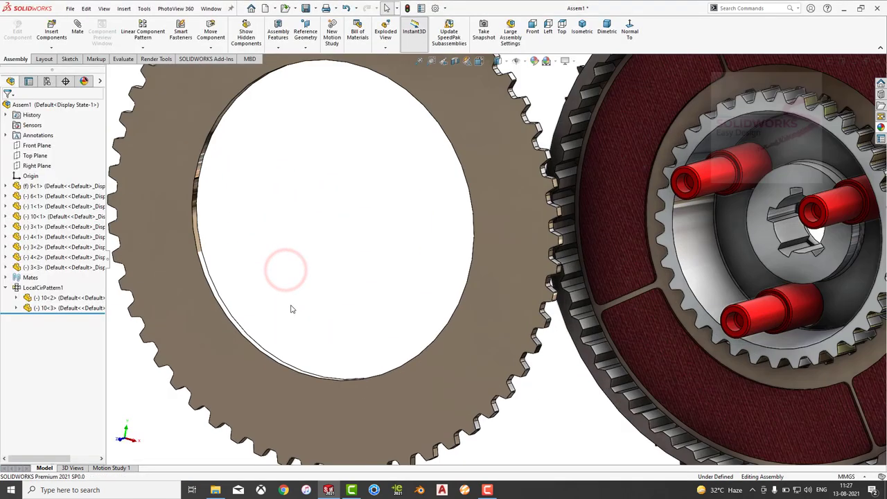
{"action": "left_click", "coordinate": [222, 302]}
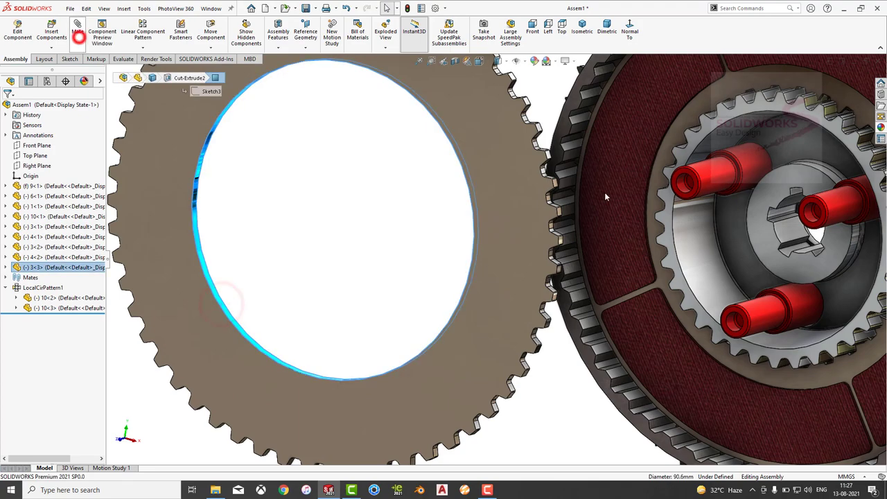
{"action": "left_click", "coordinate": [708, 274]}
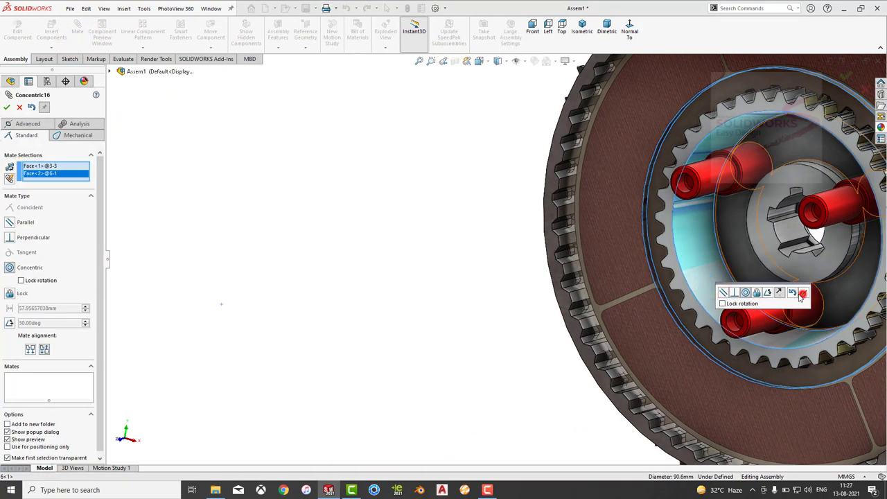
{"action": "left_click", "coordinate": [802, 295]}
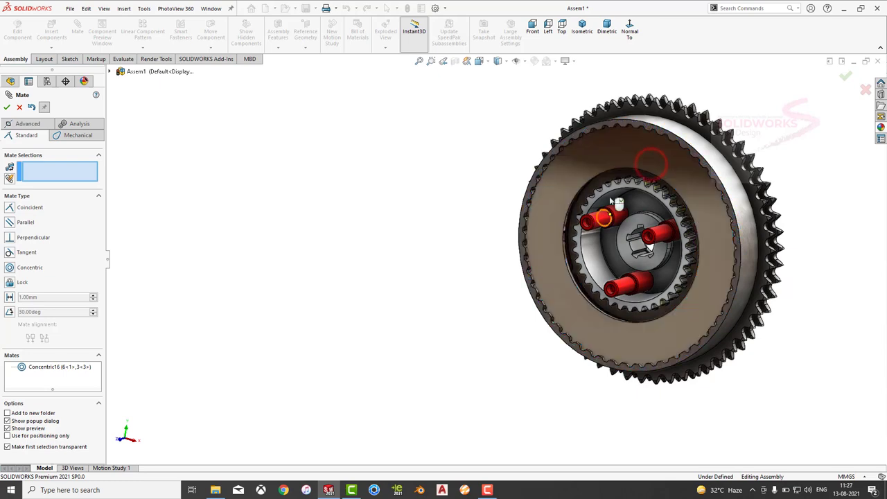
Mate plate 3 flush against plate 4 (Coincident9), then browse for the next part
{"action": "mouse_move", "coordinate": [615, 201]}
{"action": "middle_mouse_down"}
{"action": "mouse_move", "coordinate": [342, 240]}
{"action": "mouse_move", "coordinate": [271, 271]}
{"action": "mouse_move", "coordinate": [461, 214]}
{"action": "middle_mouse_up"}
{"action": "left_click", "coordinate": [513, 212]}
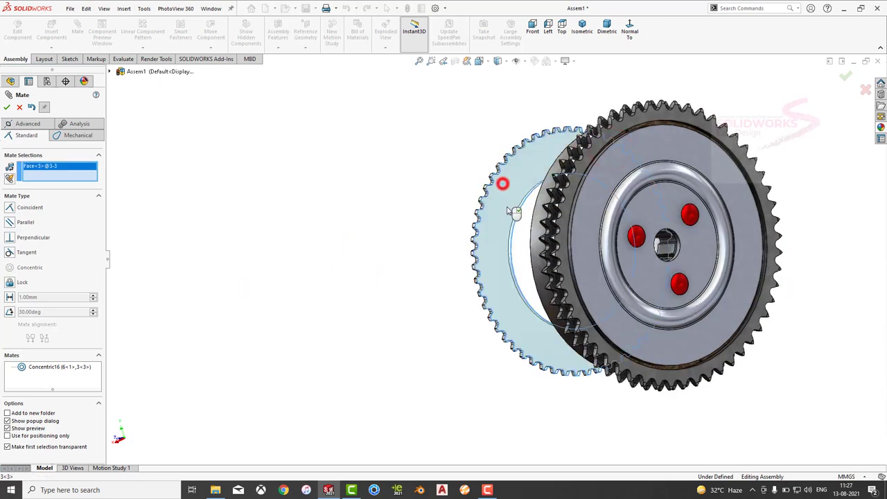
{"action": "left_click", "coordinate": [680, 166]}
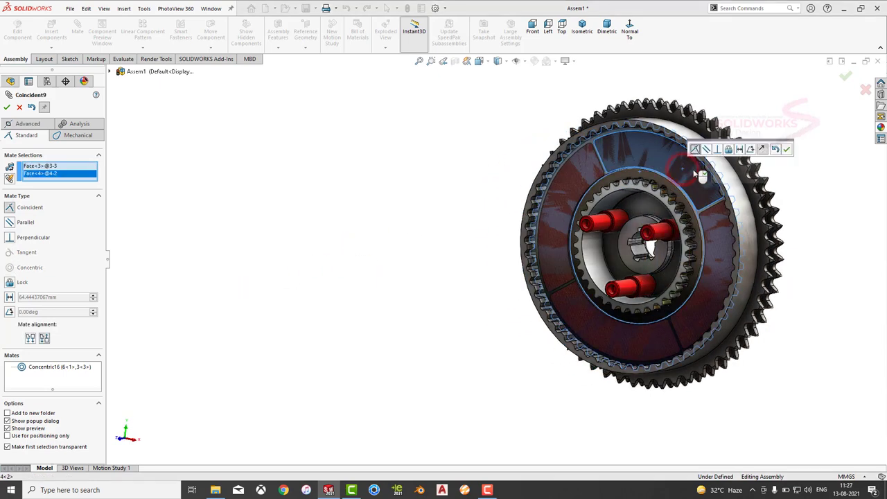
{"action": "left_click", "coordinate": [789, 155]}
{"action": "middle_click_drag", "start_coordinate": [839, 184], "coordinate": [731, 345]}
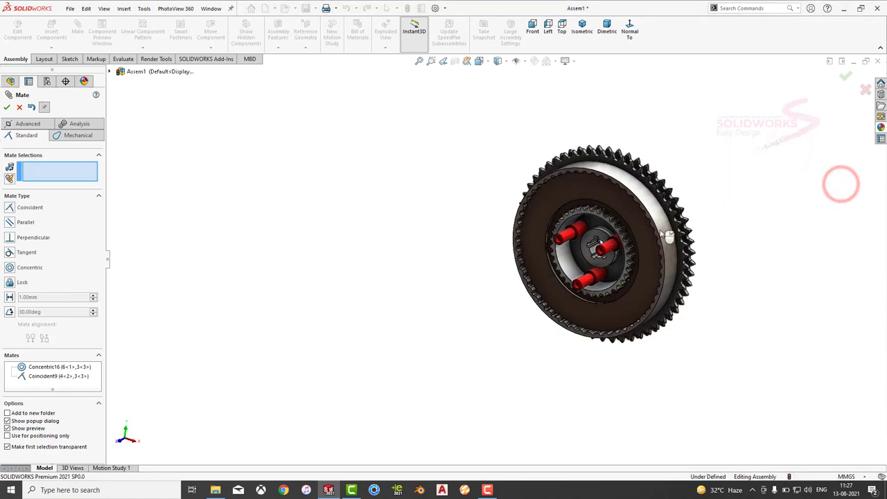
{"action": "left_click", "coordinate": [6, 107]}
{"action": "left_click", "coordinate": [52, 31]}
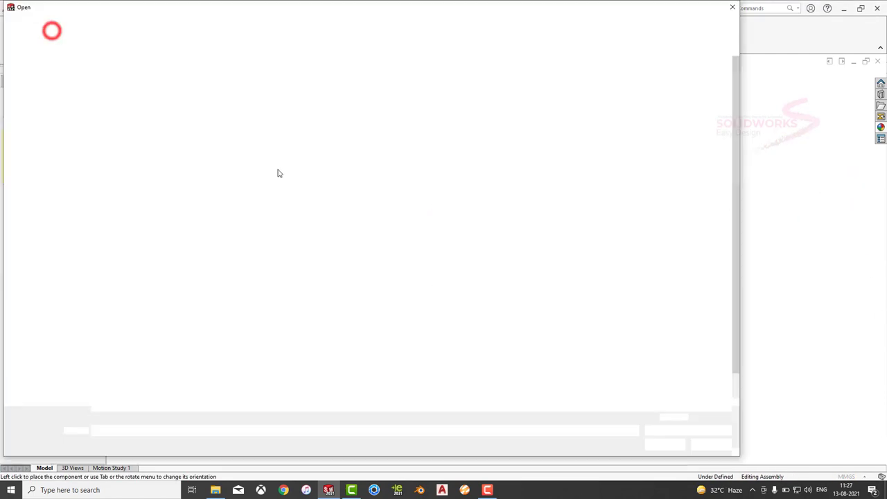
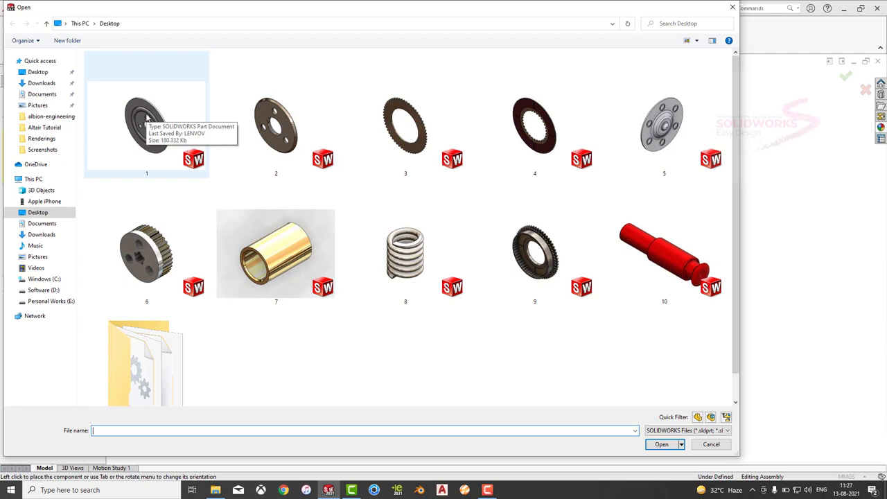
Insert a second copy of disc part 1 into the assembly
{"action": "left_click", "coordinate": [146, 119]}
{"action": "mouse_move", "coordinate": [535, 253]}
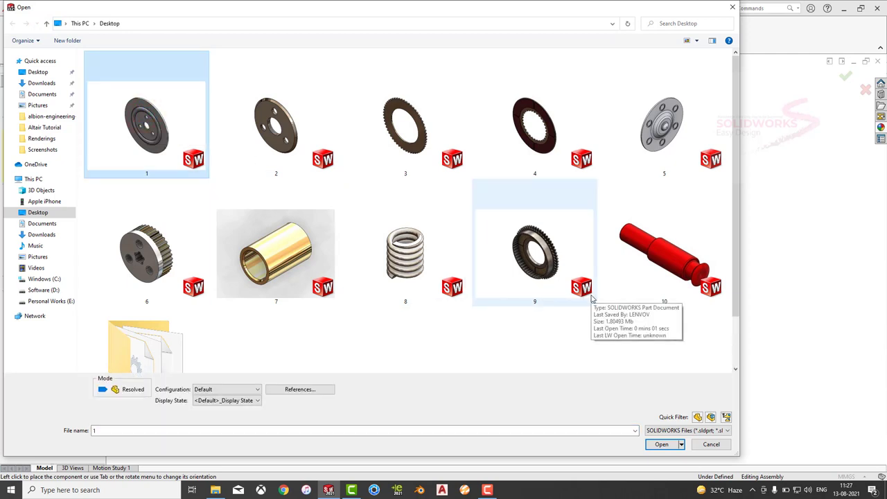
{"action": "left_click", "coordinate": [662, 444]}
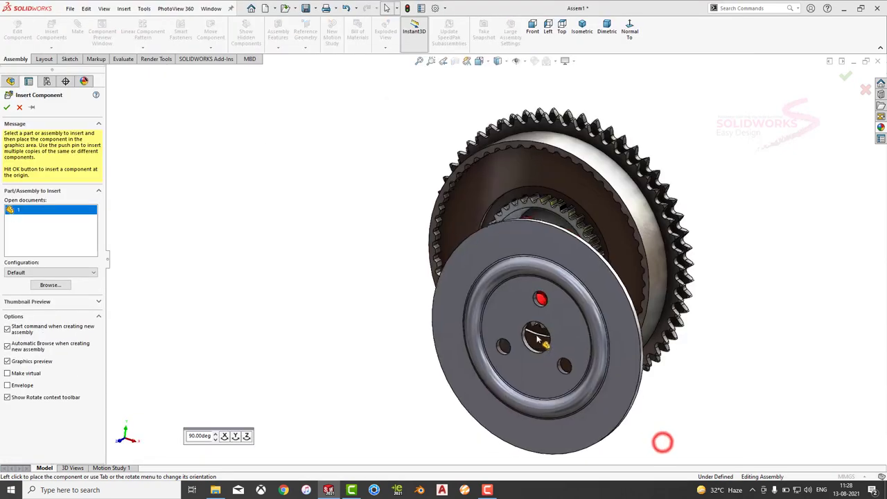
{"action": "left_click", "coordinate": [392, 276]}
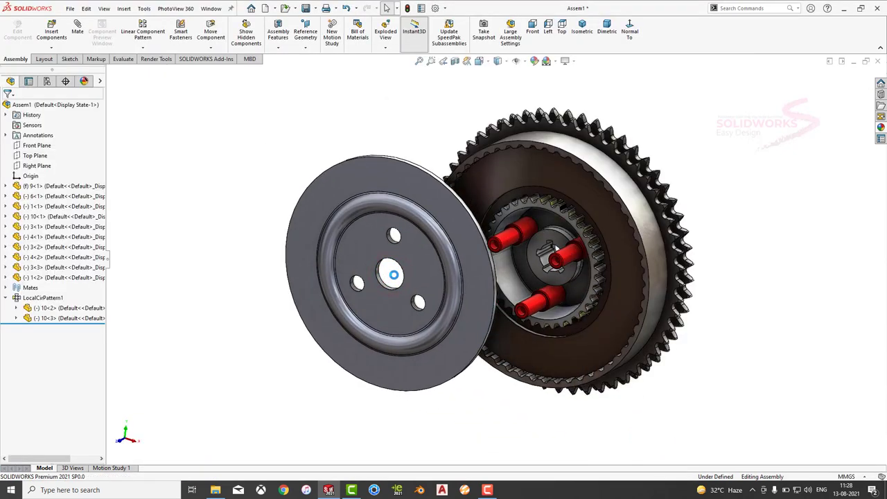
{"action": "mouse_move", "coordinate": [407, 284]}
{"action": "middle_mouse_down"}
{"action": "mouse_move", "coordinate": [276, 276]}
{"action": "mouse_move", "coordinate": [419, 232]}
{"action": "middle_mouse_up"}
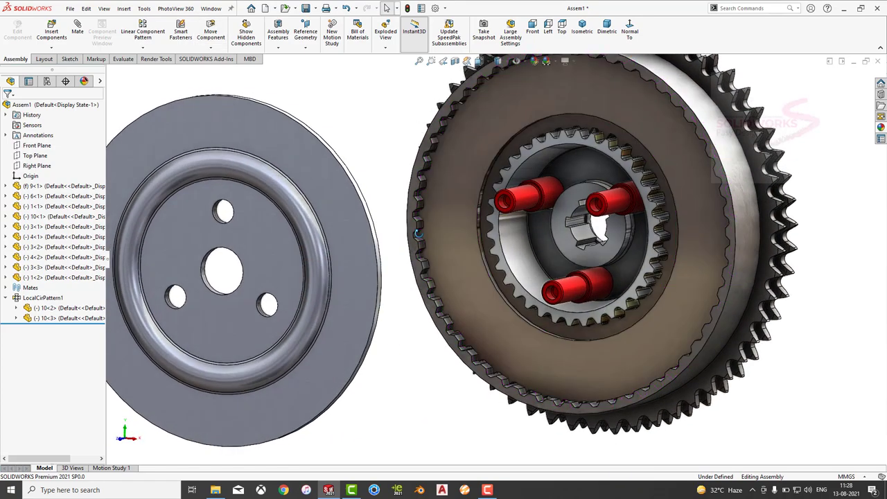
{"action": "mouse_move", "coordinate": [387, 238]}
{"action": "middle_mouse_down"}
{"action": "mouse_move", "coordinate": [310, 240]}
{"action": "mouse_move", "coordinate": [233, 162]}
{"action": "middle_mouse_up"}
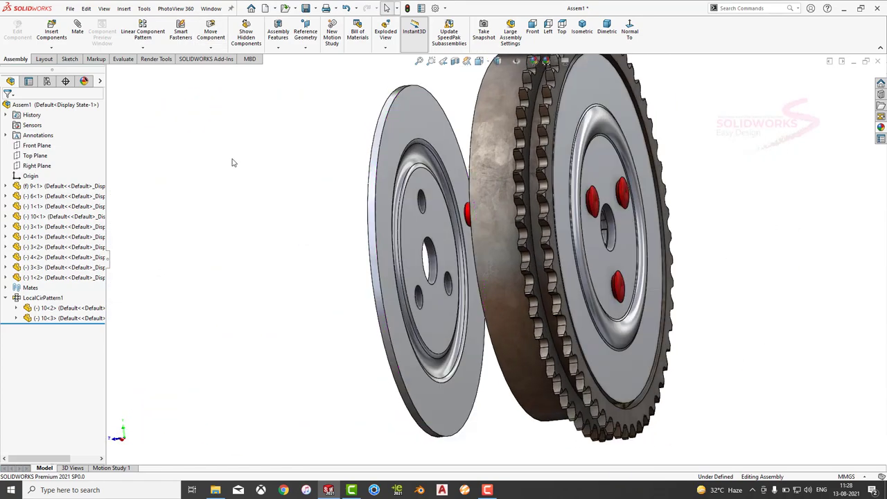
Insert the small flanged plate part 2 to the left of the disc
{"action": "left_click", "coordinate": [54, 36]}
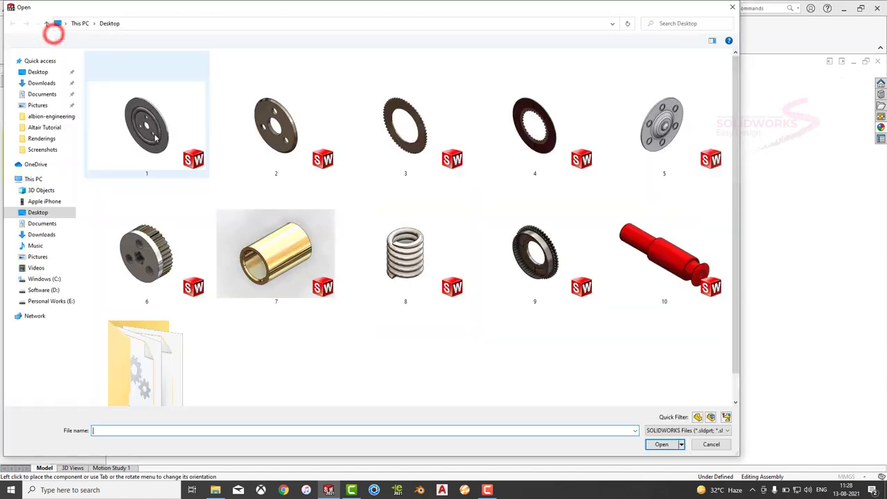
{"action": "left_click", "coordinate": [671, 447]}
{"action": "left_click", "coordinate": [284, 242]}
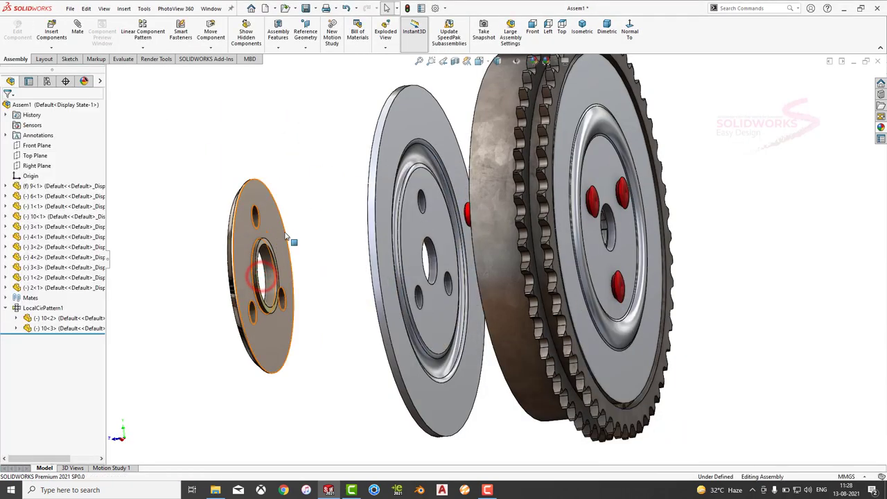
{"action": "middle_click_drag", "start_coordinate": [286, 238], "coordinate": [287, 229]}
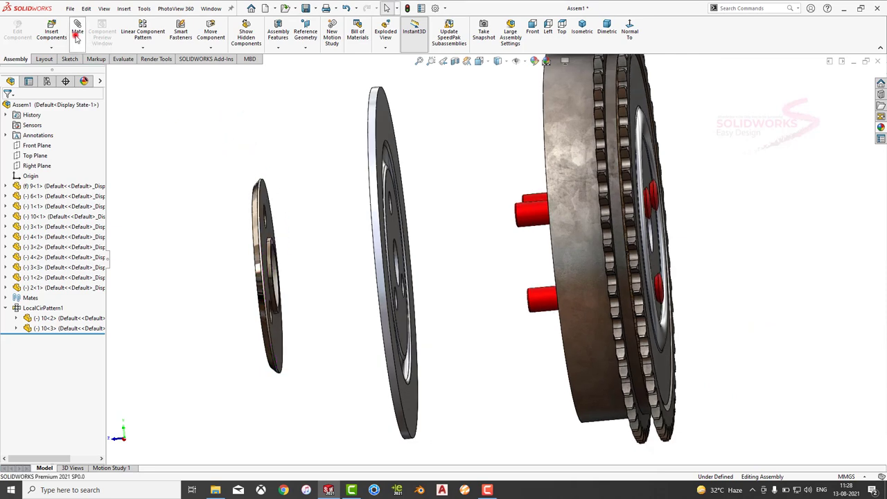
Mate part 2's flat face coincident with the disc face
{"action": "mouse_move", "coordinate": [230, 201]}
{"action": "middle_mouse_down"}
{"action": "mouse_move", "coordinate": [258, 201]}
{"action": "mouse_move", "coordinate": [253, 235]}
{"action": "mouse_move", "coordinate": [292, 213]}
{"action": "middle_mouse_up"}
{"action": "left_click", "coordinate": [253, 234]}
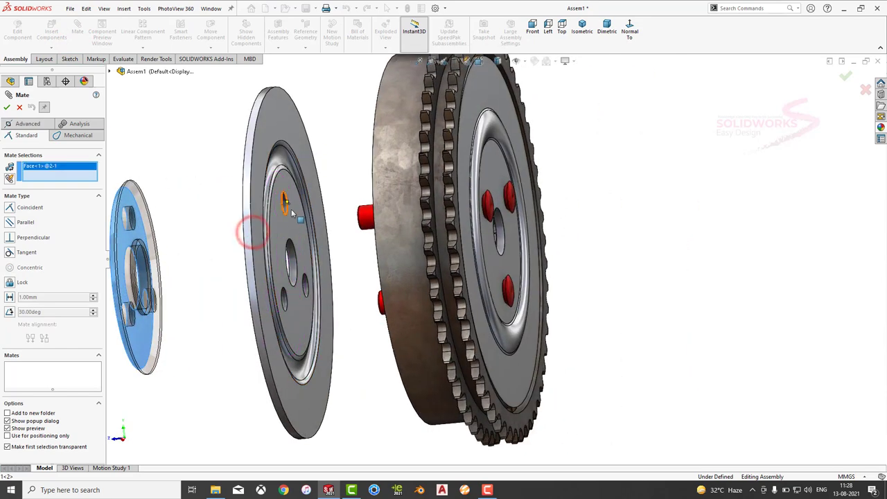
{"action": "left_click", "coordinate": [293, 213]}
{"action": "left_click", "coordinate": [285, 193]}
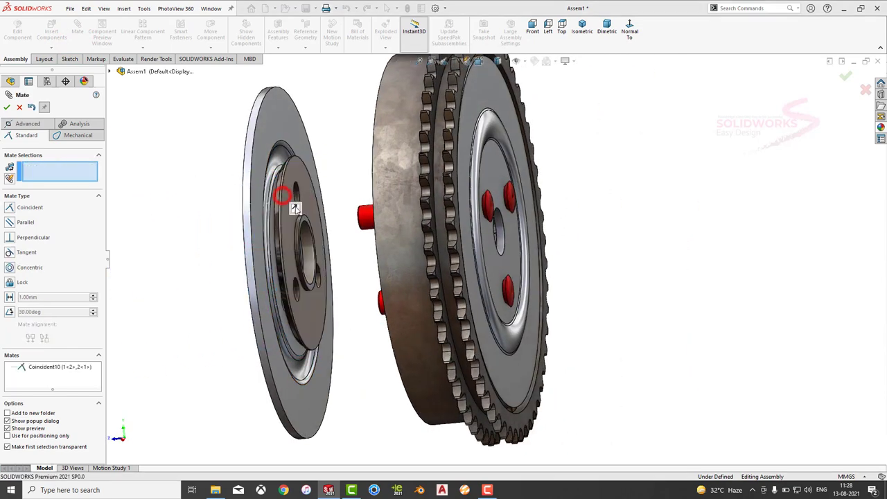
Make one small hole of part 2 concentric with the matching disc hole
{"action": "middle_click_drag", "start_coordinate": [269, 239], "coordinate": [227, 338]}
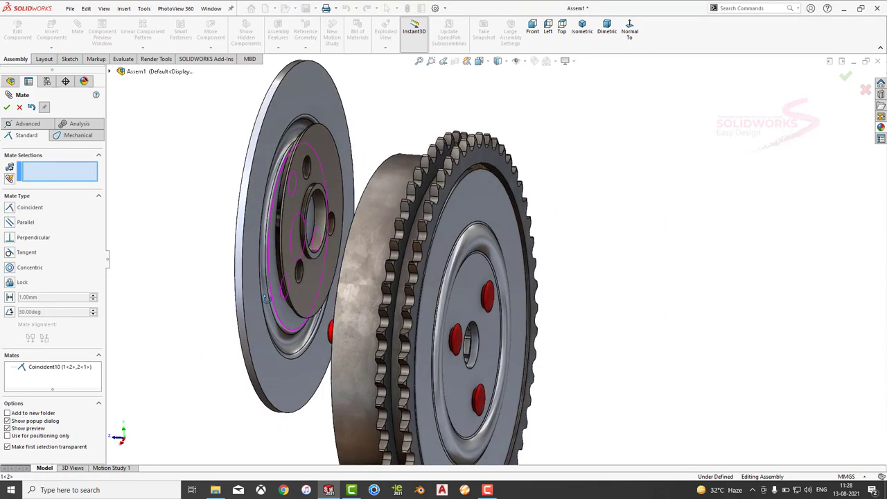
{"action": "scroll", "coordinate": [361, 225], "scroll_direction": "down", "scroll_amount": 3}
{"action": "scroll", "coordinate": [367, 228], "scroll_direction": "down", "scroll_amount": 3}
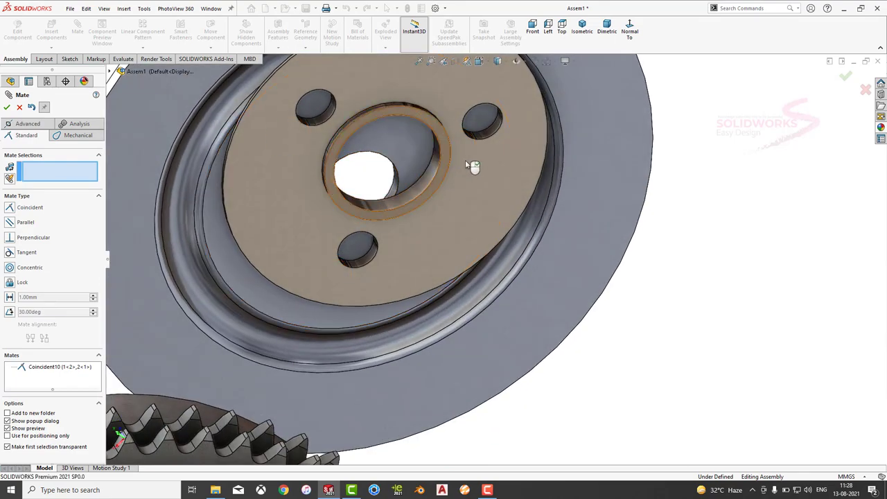
{"action": "left_click", "coordinate": [489, 134]}
{"action": "middle_click_drag", "start_coordinate": [491, 135], "coordinate": [262, 223]}
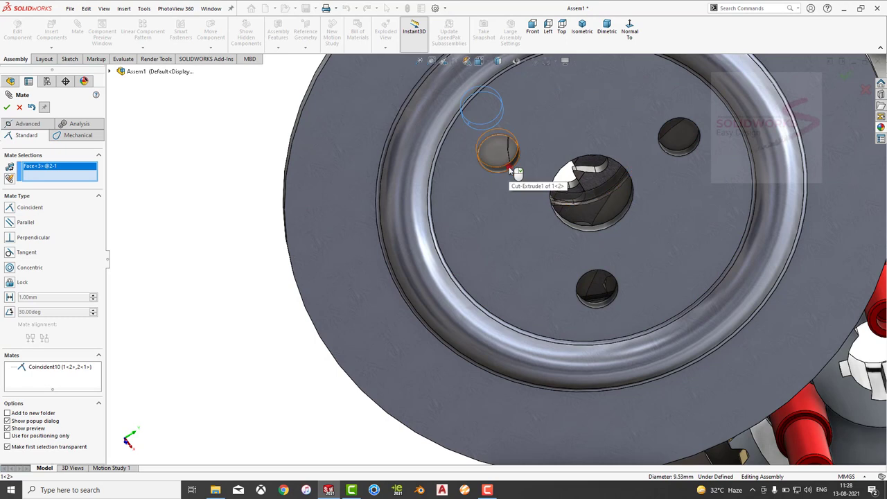
{"action": "left_click", "coordinate": [509, 169]}
{"action": "left_click", "coordinate": [624, 158]}
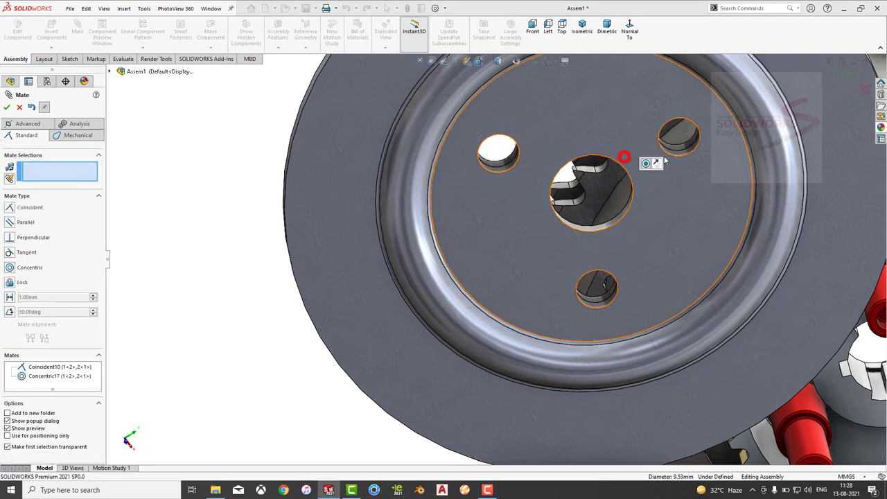
Add a second concentric mate between another hole pair and close the mate command
{"action": "left_click", "coordinate": [679, 151]}
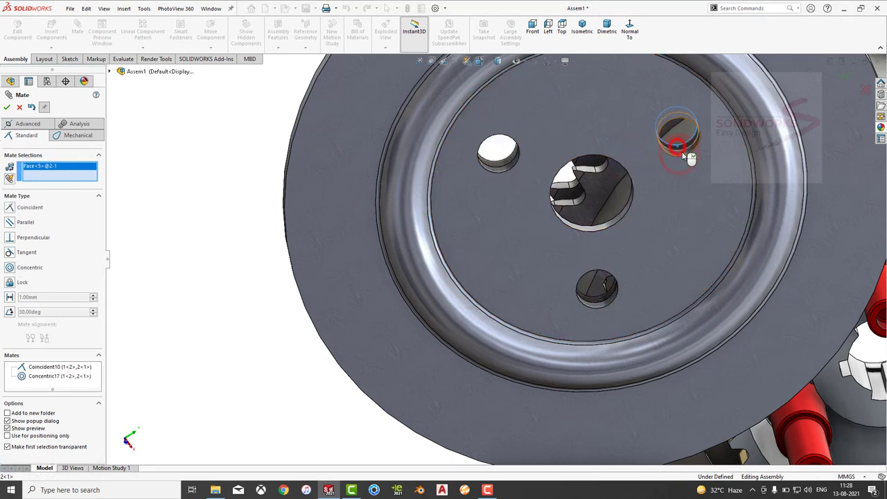
{"action": "left_click", "coordinate": [683, 156]}
{"action": "left_click", "coordinate": [797, 131]}
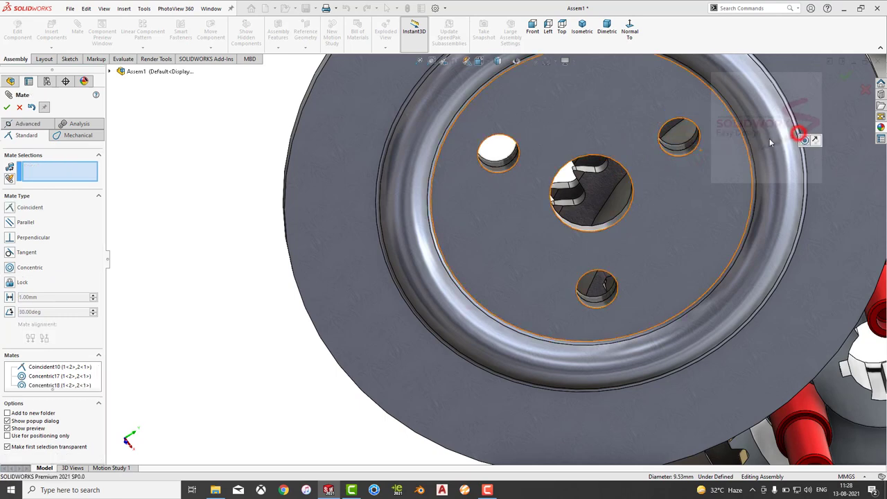
{"action": "key", "text": "f"}
{"action": "mouse_move", "coordinate": [231, 214]}
{"action": "middle_mouse_down"}
{"action": "mouse_move", "coordinate": [449, 170]}
{"action": "mouse_move", "coordinate": [293, 254]}
{"action": "middle_mouse_up"}
{"action": "scroll", "coordinate": [521, 222], "scroll_direction": "down", "scroll_amount": 3}
{"action": "scroll", "coordinate": [521, 222], "scroll_direction": "up", "scroll_amount": 2}
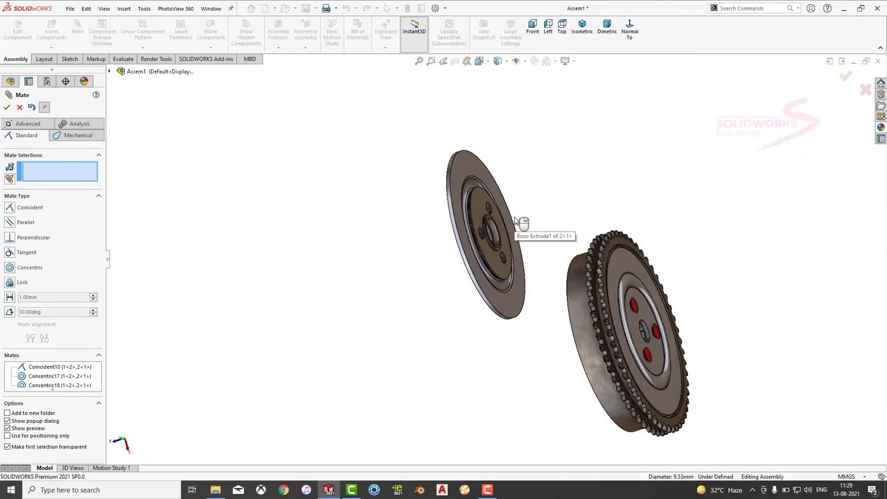
{"action": "middle_click_drag", "start_coordinate": [540, 277], "coordinate": [586, 240]}
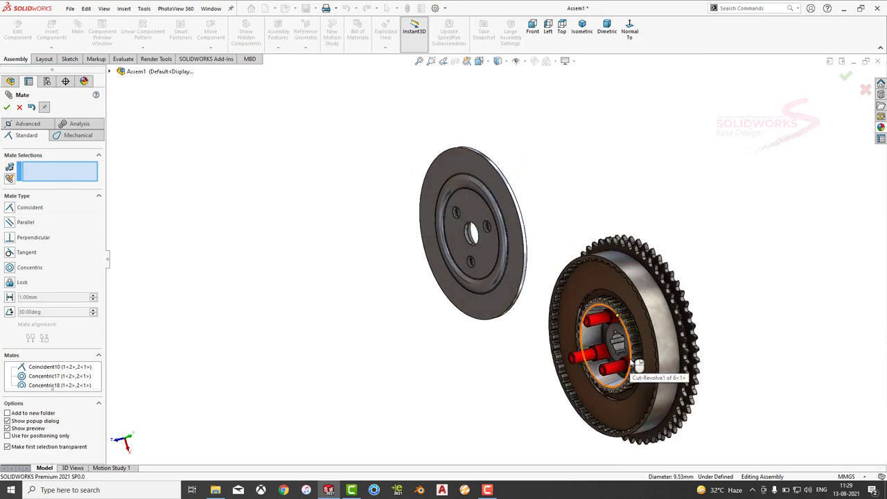
{"action": "scroll", "coordinate": [638, 352], "scroll_direction": "down", "scroll_amount": 2}
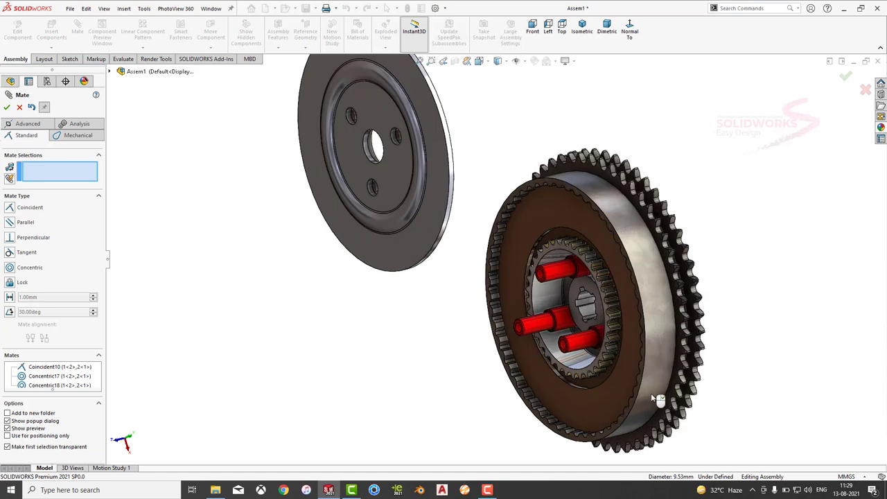
{"action": "left_click", "coordinate": [8, 108]}
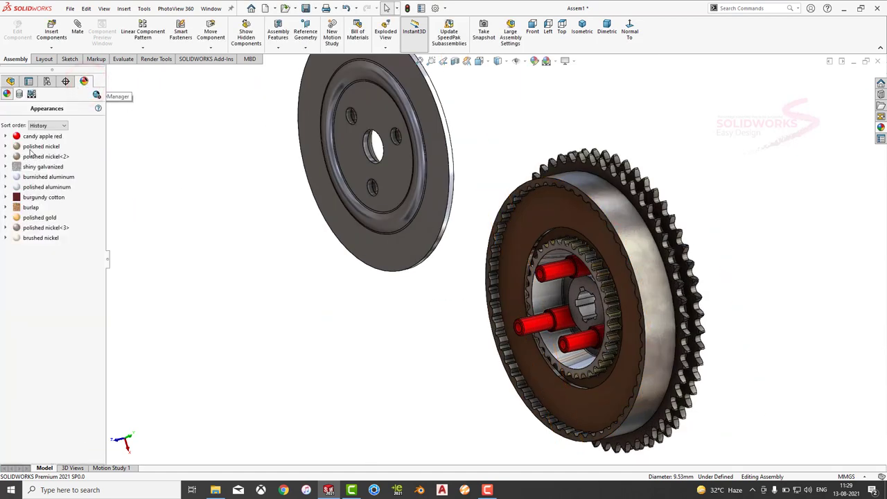
Change the candy apple red appearance to cyan (RGB 0/255/255) to recolour the three pins
{"action": "left_click", "coordinate": [33, 135]}
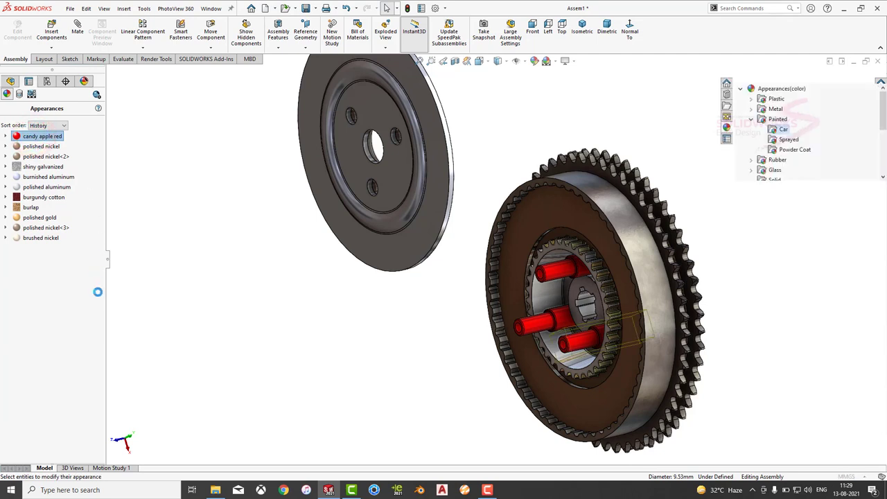
{"action": "left_click", "coordinate": [57, 337]}
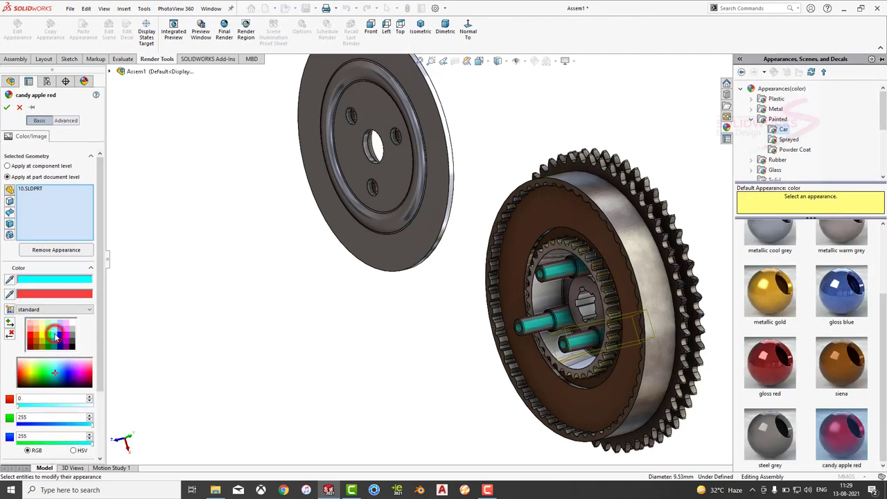
{"action": "left_click", "coordinate": [7, 108]}
{"action": "left_click", "coordinate": [240, 215]}
{"action": "left_click", "coordinate": [9, 81]}
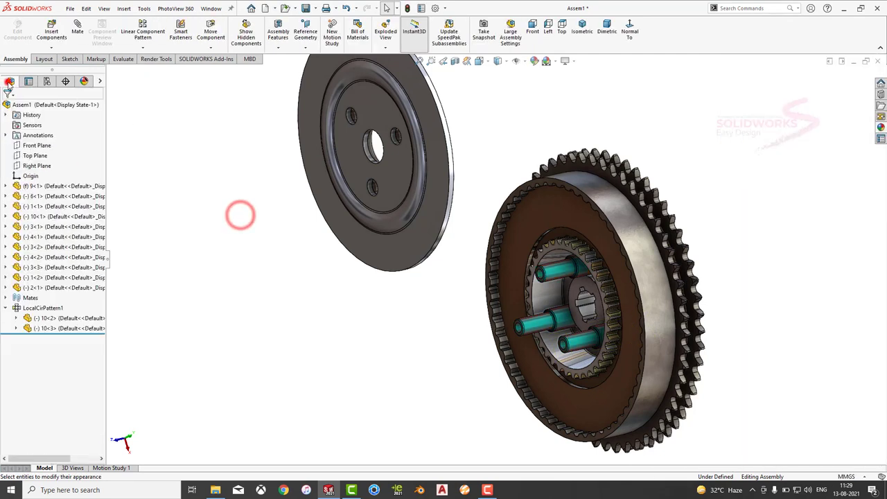
Open the spring part on its own in isometric view
{"action": "left_click", "coordinate": [419, 240]}
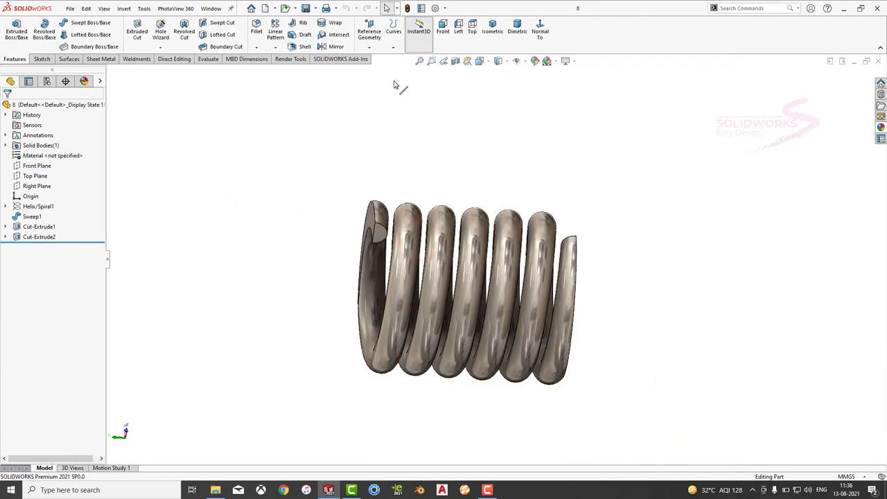
{"action": "left_click", "coordinate": [393, 46]}
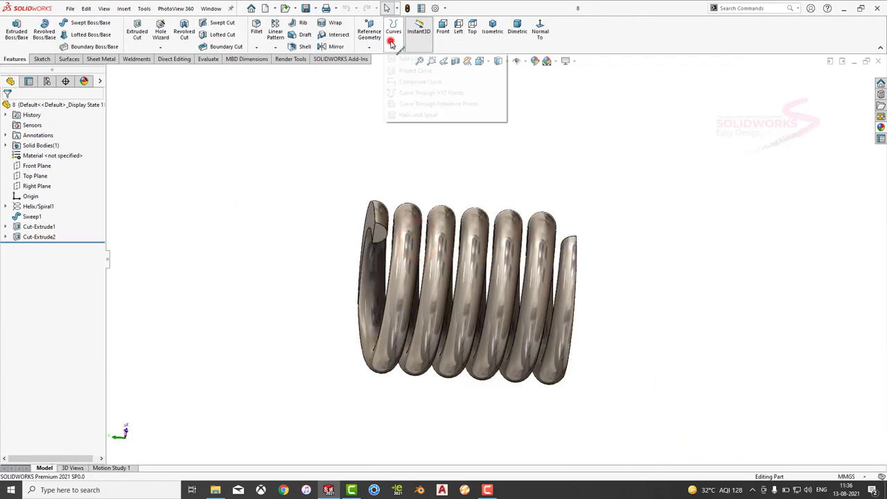
{"action": "left_click", "coordinate": [321, 151]}
{"action": "left_click", "coordinate": [492, 28]}
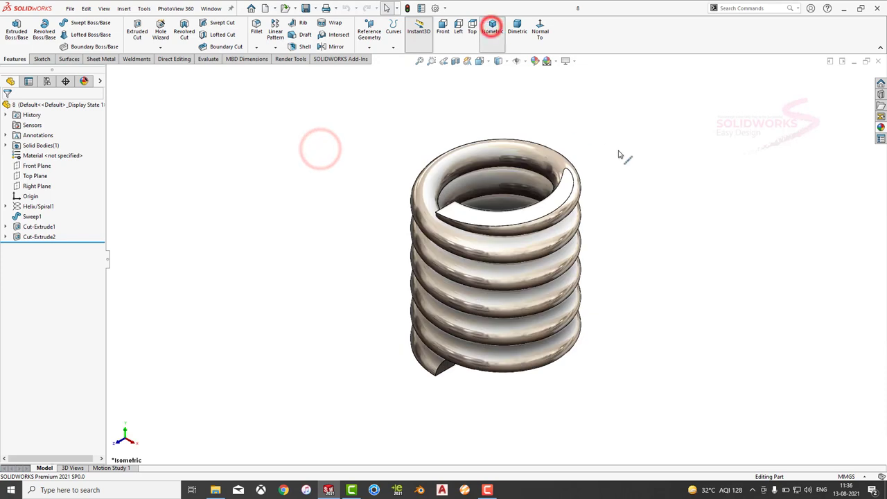
Create Axis1 from the Front and Right planes, then save and close the spring part
{"action": "left_click", "coordinate": [369, 38]}
{"action": "left_click", "coordinate": [378, 69]}
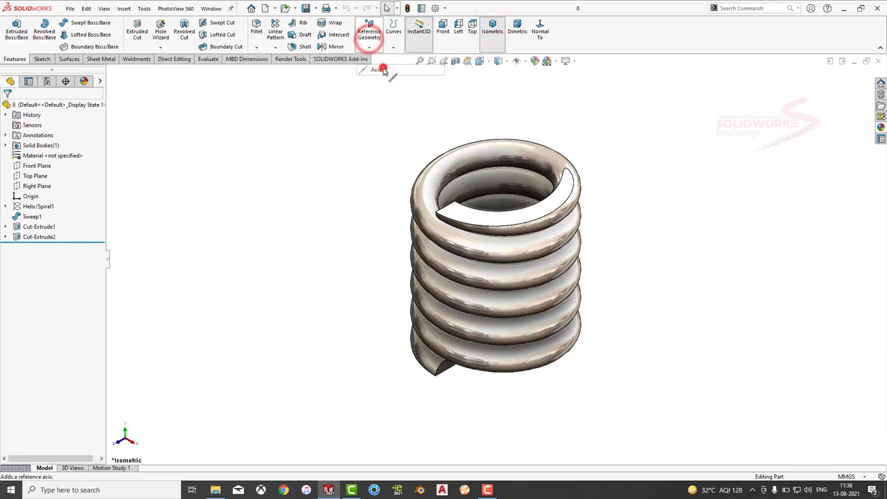
{"action": "left_click", "coordinate": [111, 73]}
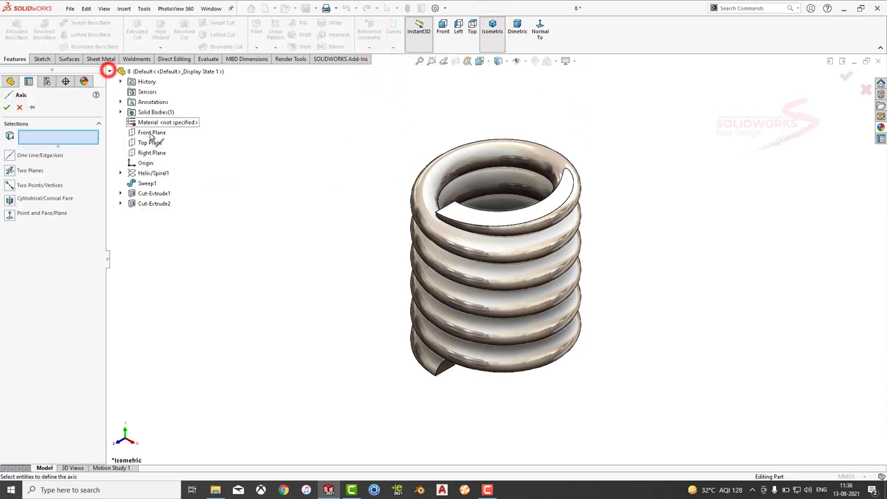
{"action": "left_click", "coordinate": [151, 133]}
{"action": "left_click", "coordinate": [152, 153]}
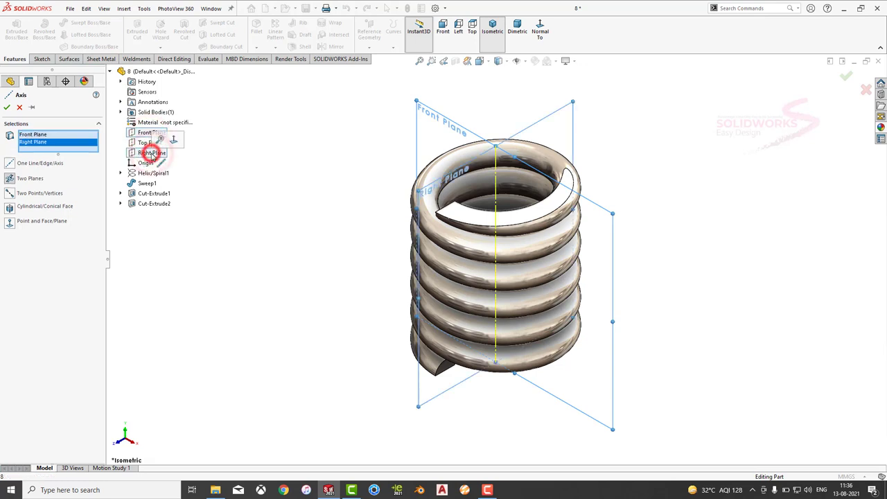
{"action": "left_click", "coordinate": [7, 107]}
{"action": "left_click", "coordinate": [876, 63]}
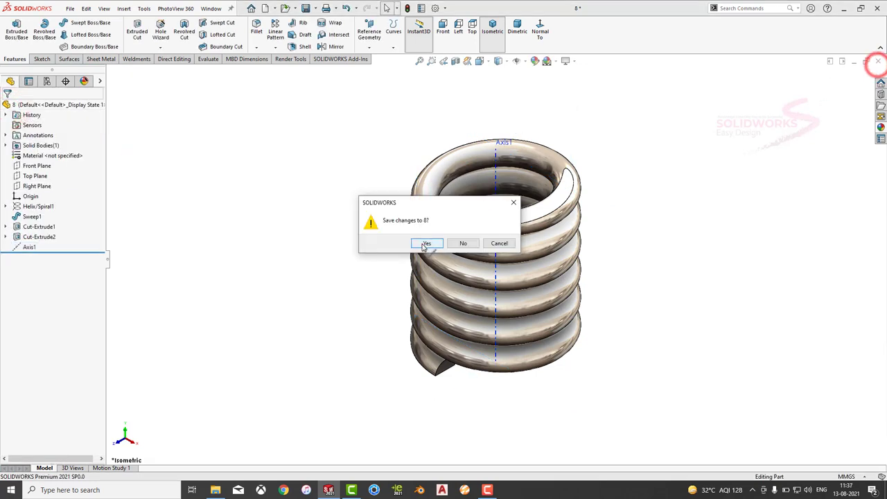
{"action": "left_click", "coordinate": [422, 242]}
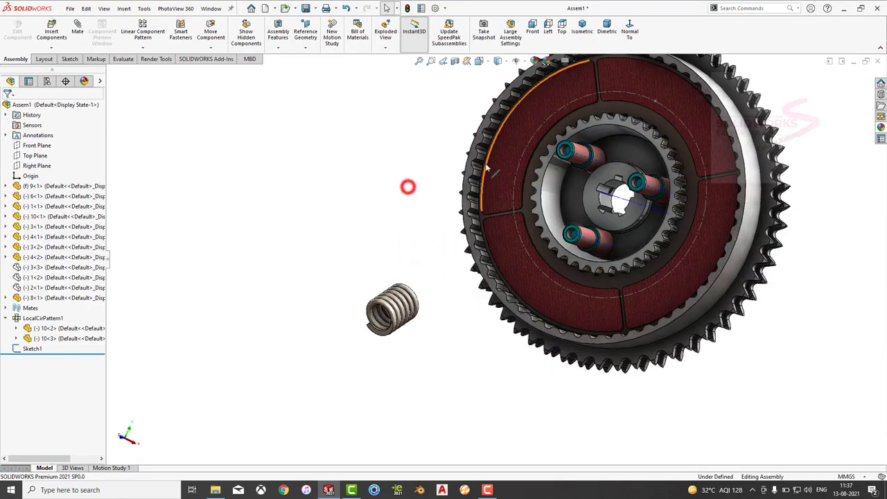
Turn on display of axes in the assembly
{"action": "scroll", "coordinate": [487, 168], "scroll_direction": "down", "scroll_amount": 2}
{"action": "left_click", "coordinate": [524, 61]}
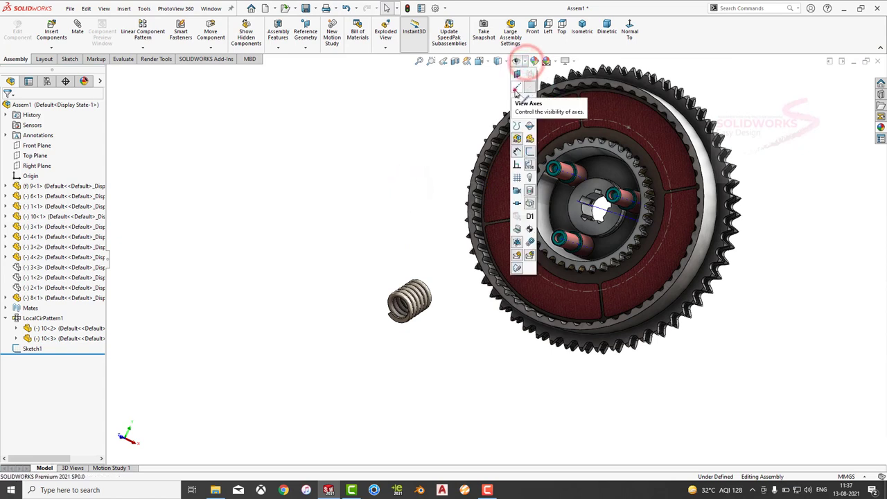
{"action": "left_click", "coordinate": [515, 89]}
{"action": "left_click", "coordinate": [520, 63]}
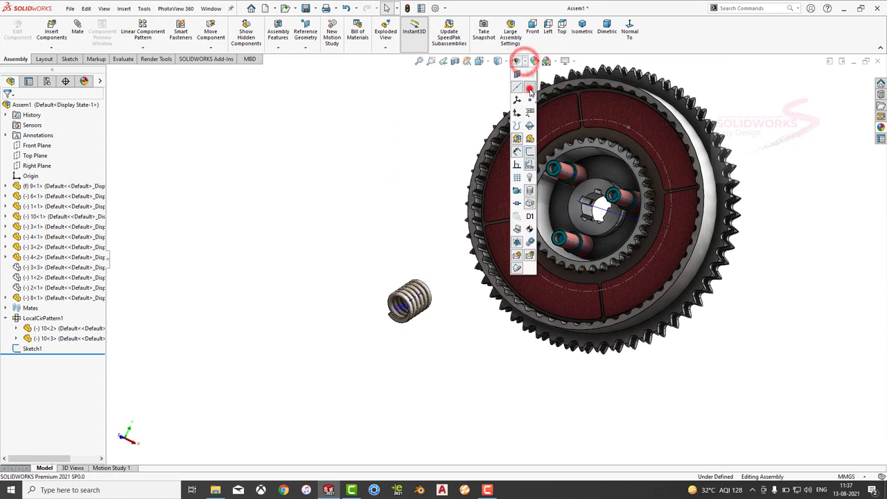
{"action": "left_click", "coordinate": [383, 134]}
Mate the spring axis coincident with the sketch point
{"action": "left_click", "coordinate": [73, 26]}
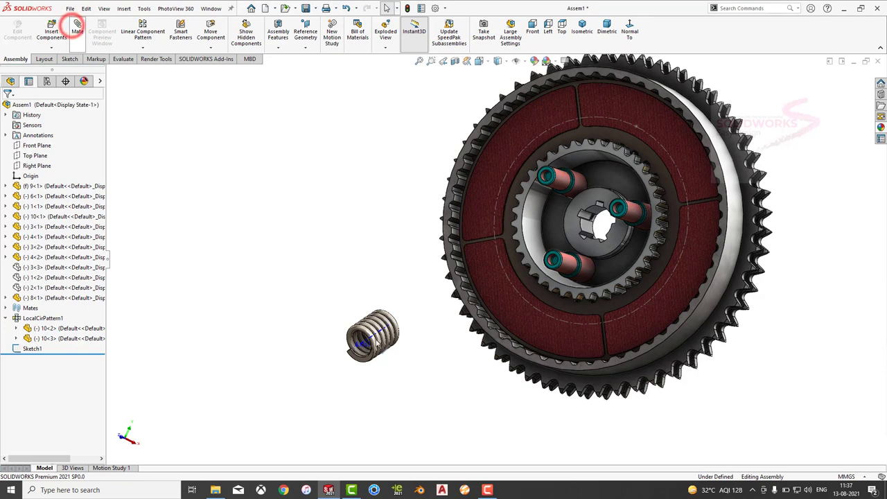
{"action": "left_click", "coordinate": [372, 337]}
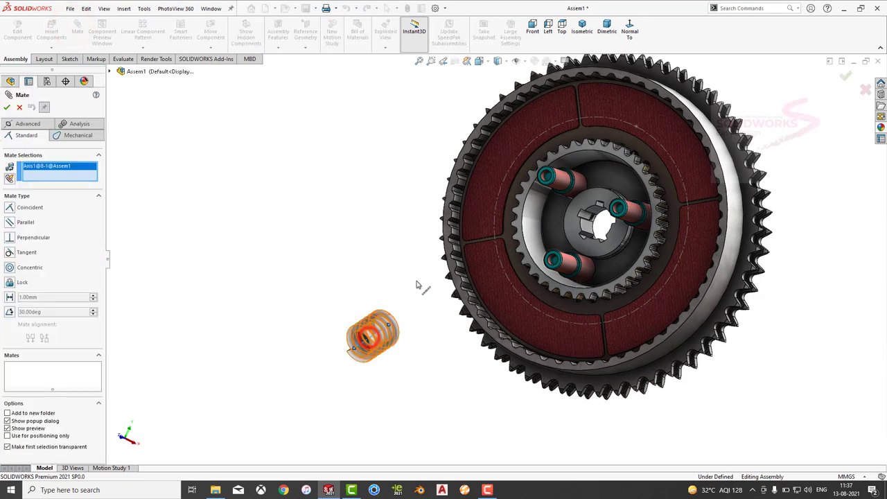
{"action": "left_click", "coordinate": [635, 129]}
{"action": "left_click", "coordinate": [695, 116]}
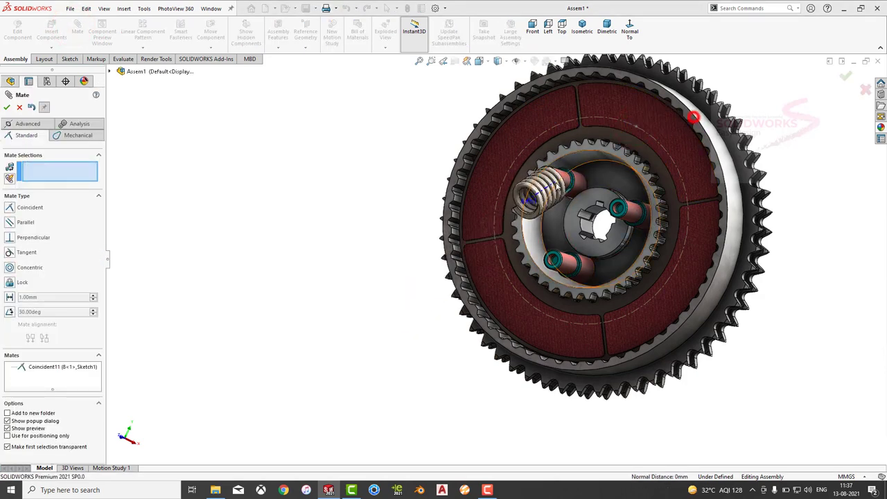
Mate the spring's end face coincident with the gear face, then view the gear Normal To
{"action": "middle_click_drag", "start_coordinate": [527, 208], "coordinate": [511, 232]}
{"action": "scroll", "coordinate": [545, 196], "scroll_direction": "down", "scroll_amount": 3}
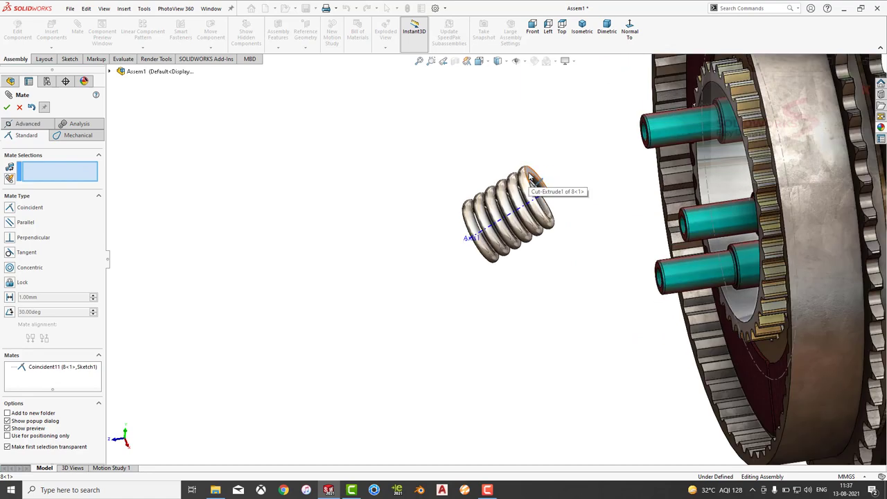
{"action": "left_click", "coordinate": [530, 174]}
{"action": "scroll", "coordinate": [529, 170], "scroll_direction": "up", "scroll_amount": 3}
{"action": "middle_click_drag", "start_coordinate": [528, 171], "coordinate": [606, 111]}
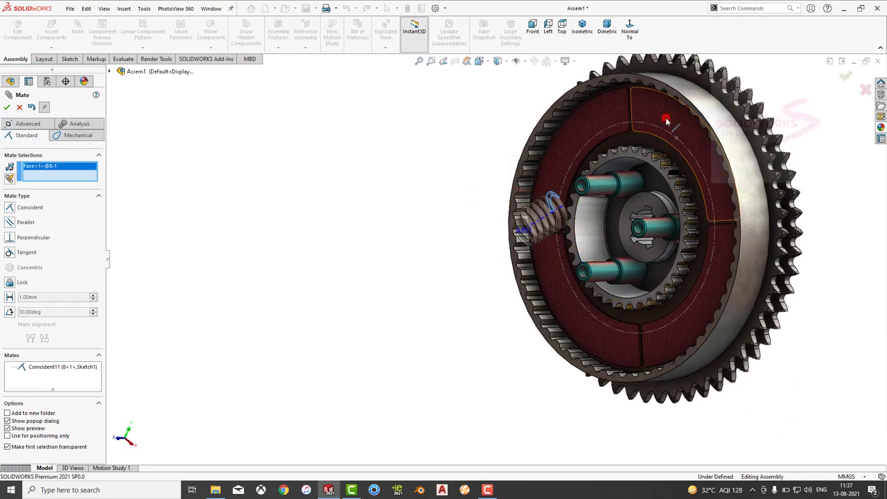
{"action": "left_click", "coordinate": [667, 122]}
{"action": "left_click", "coordinate": [769, 106]}
{"action": "scroll", "coordinate": [684, 173], "scroll_direction": "up", "scroll_amount": 3}
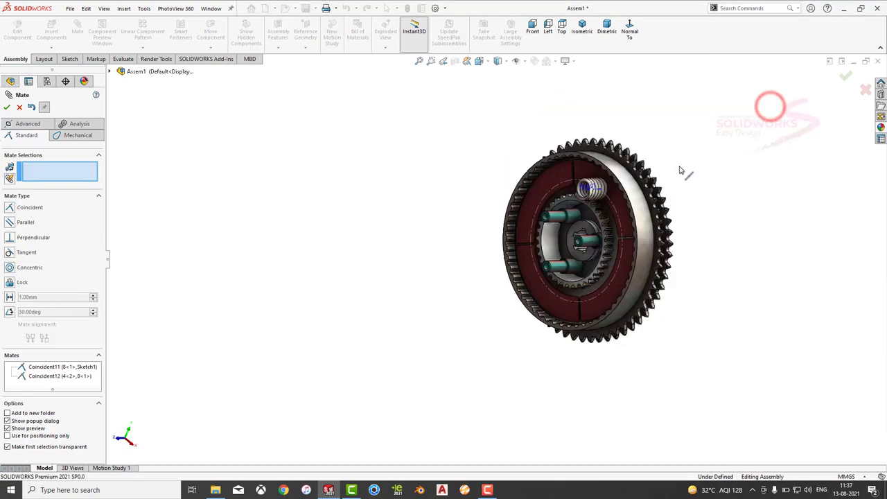
{"action": "middle_click_drag", "start_coordinate": [683, 173], "coordinate": [446, 151]}
{"action": "left_click", "coordinate": [7, 107]}
{"action": "scroll", "coordinate": [727, 206], "scroll_direction": "down", "scroll_amount": 3}
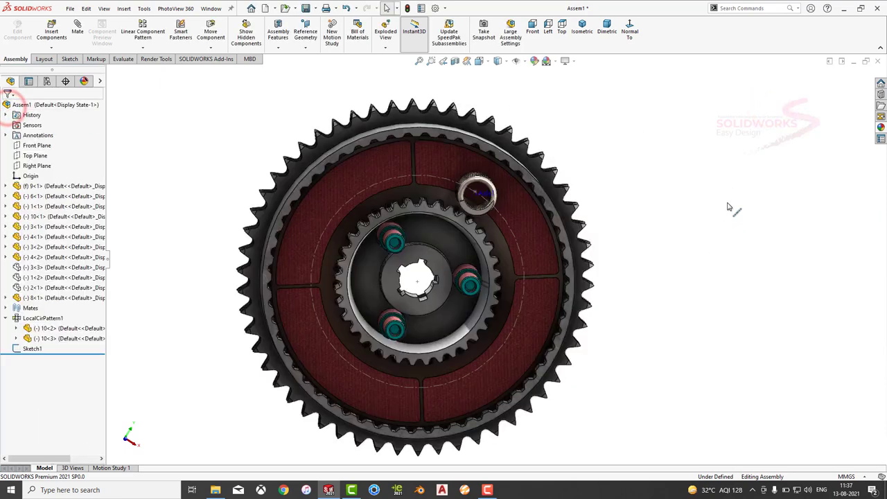
{"action": "left_click", "coordinate": [629, 30]}
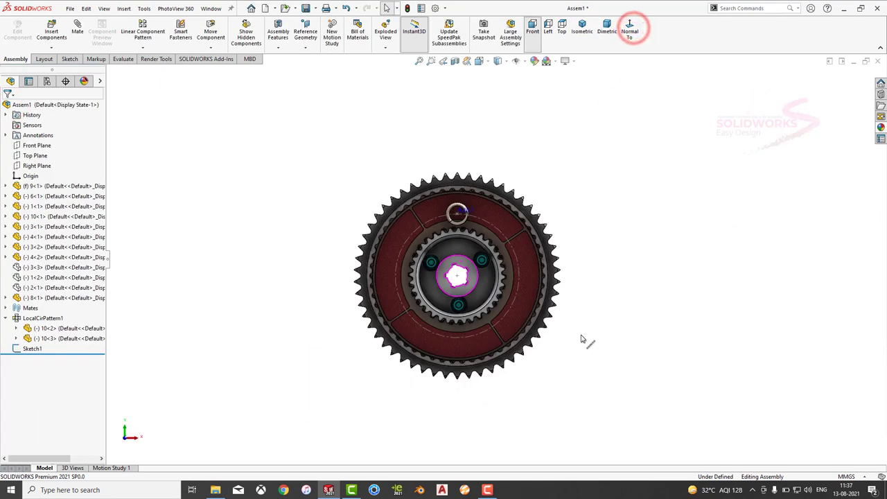
Start a circular component pattern with the sketch circle as direction and the spring selected
{"action": "scroll", "coordinate": [600, 323], "scroll_direction": "down", "scroll_amount": 3}
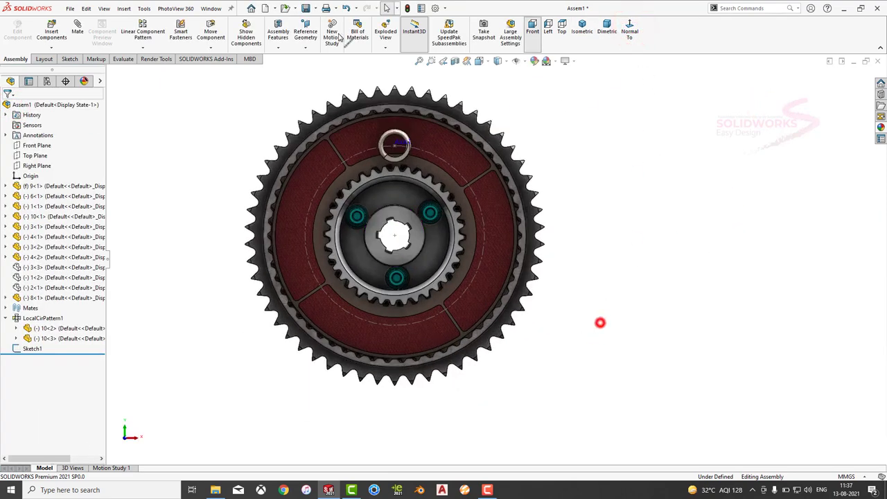
{"action": "left_click", "coordinate": [526, 63]}
{"action": "left_click", "coordinate": [609, 138]}
{"action": "left_click", "coordinate": [151, 49]}
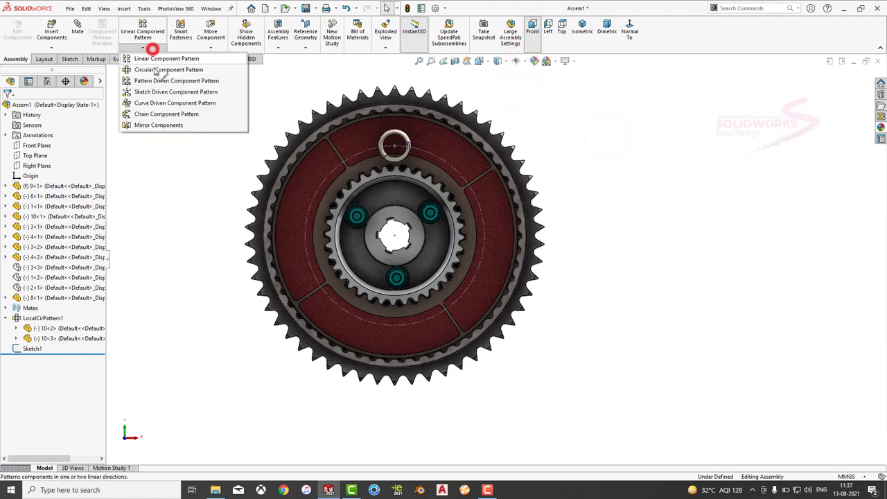
{"action": "left_click", "coordinate": [155, 70]}
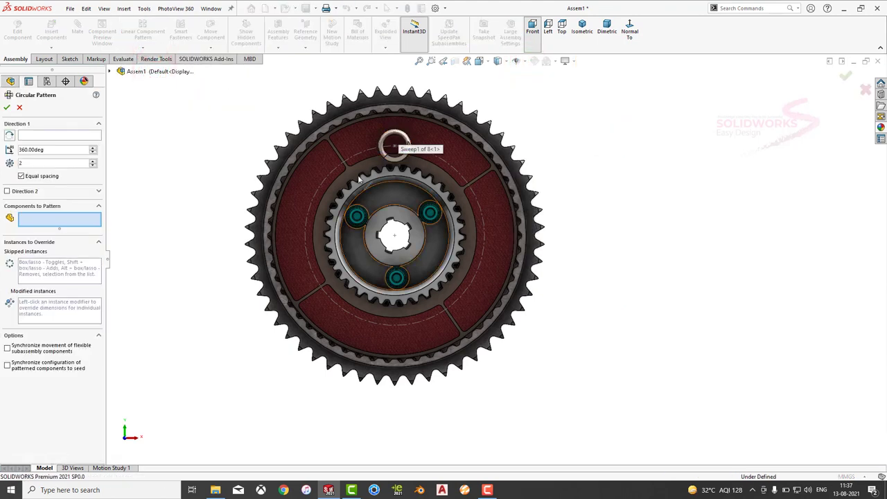
{"action": "left_click", "coordinate": [54, 136]}
{"action": "left_click", "coordinate": [320, 189]}
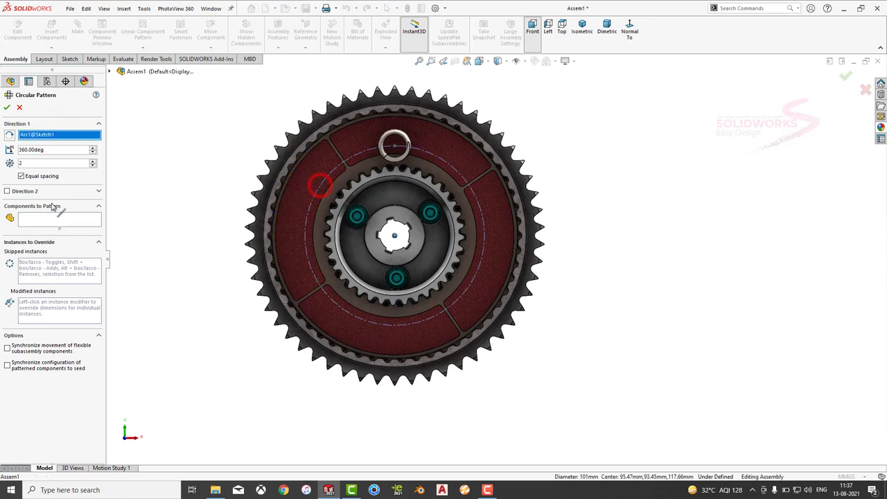
{"action": "left_click", "coordinate": [44, 220]}
{"action": "left_click", "coordinate": [392, 134]}
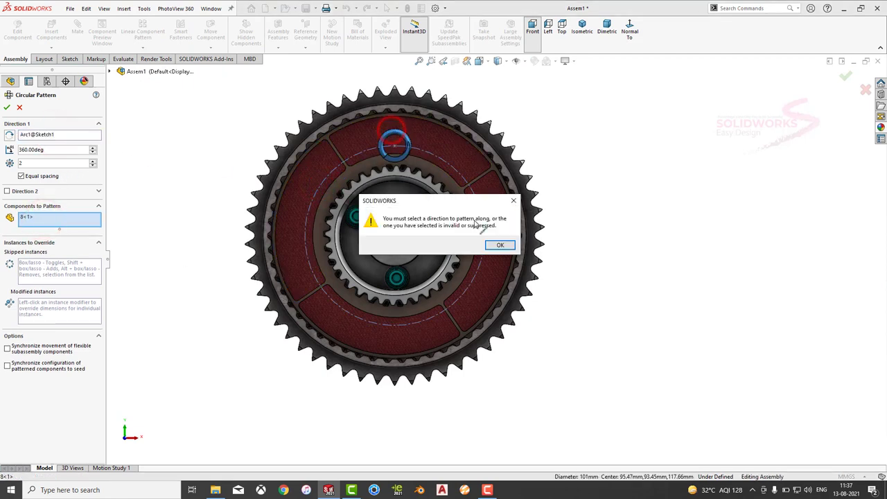
{"action": "left_click", "coordinate": [499, 246]}
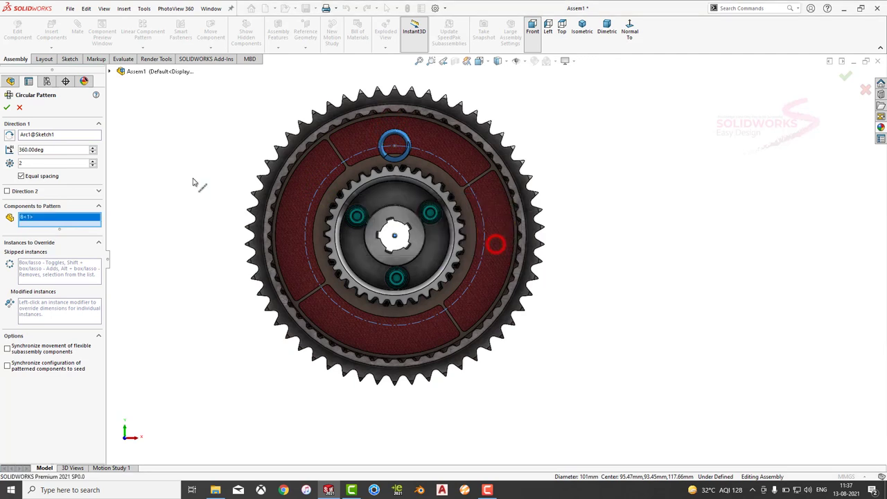
{"action": "left_click", "coordinate": [93, 164]}
{"action": "left_click", "coordinate": [500, 247]}
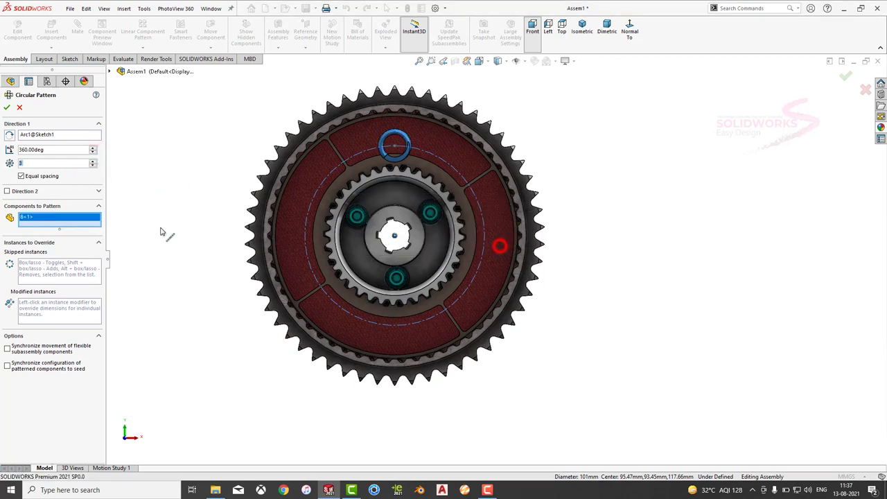
Reselect the spring, use the gear's circular edge as direction, and pattern 5 instances
{"action": "right_click", "coordinate": [69, 220]}
{"action": "left_click", "coordinate": [97, 225]}
{"action": "middle_click_drag", "start_coordinate": [160, 175], "coordinate": [360, 149]}
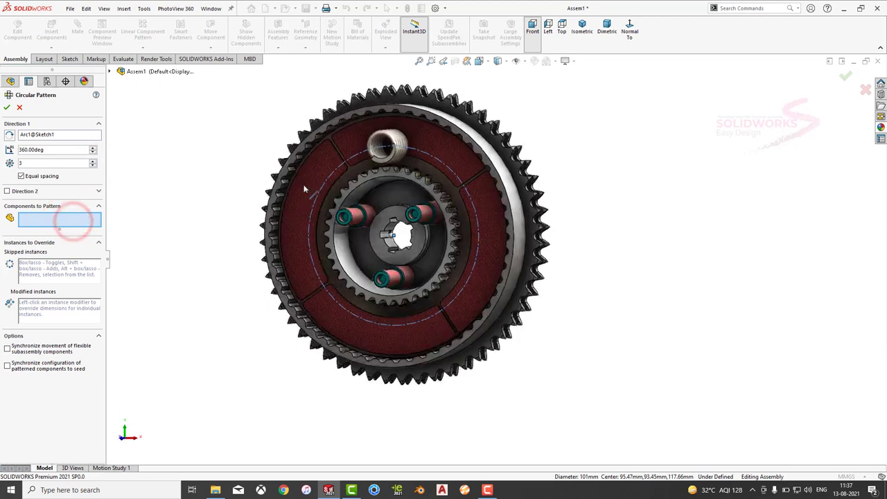
{"action": "left_click", "coordinate": [390, 142]}
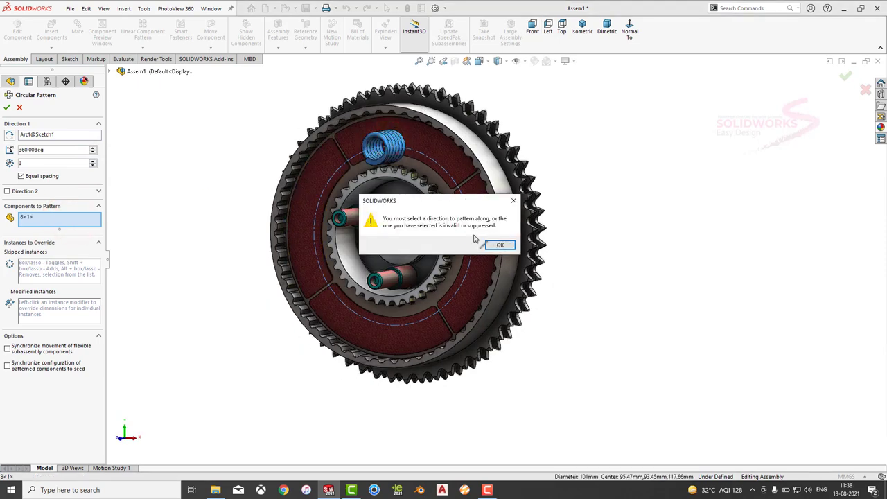
{"action": "left_click", "coordinate": [500, 248]}
{"action": "left_click", "coordinate": [55, 133]}
{"action": "right_click", "coordinate": [56, 135]}
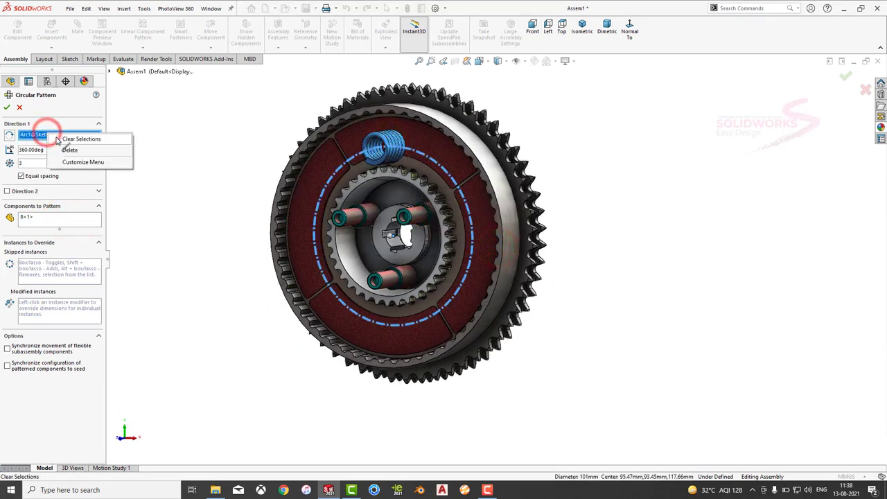
{"action": "left_click", "coordinate": [57, 139]}
{"action": "left_click", "coordinate": [429, 118]}
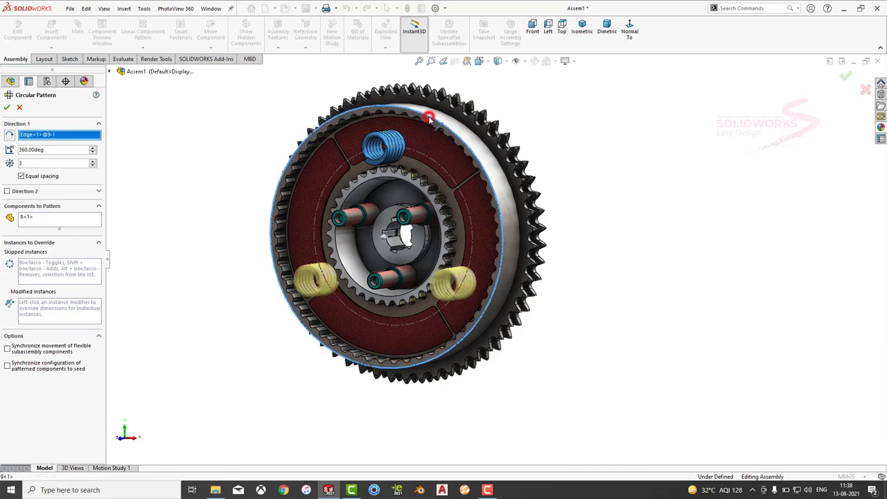
{"action": "left_click", "coordinate": [93, 160]}
{"action": "left_click", "coordinate": [93, 160]}
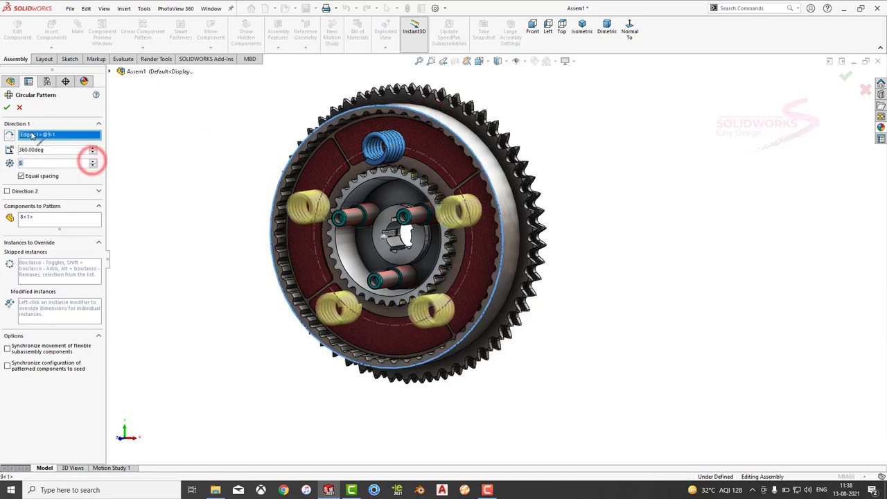
{"action": "left_click", "coordinate": [5, 108]}
{"action": "right_click_drag", "start_coordinate": [634, 163], "coordinate": [568, 188]}
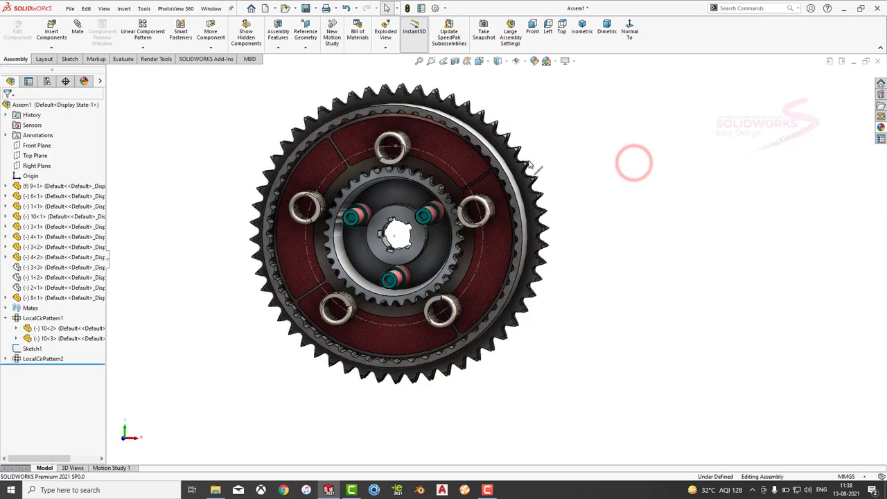
{"action": "left_click", "coordinate": [39, 268]}
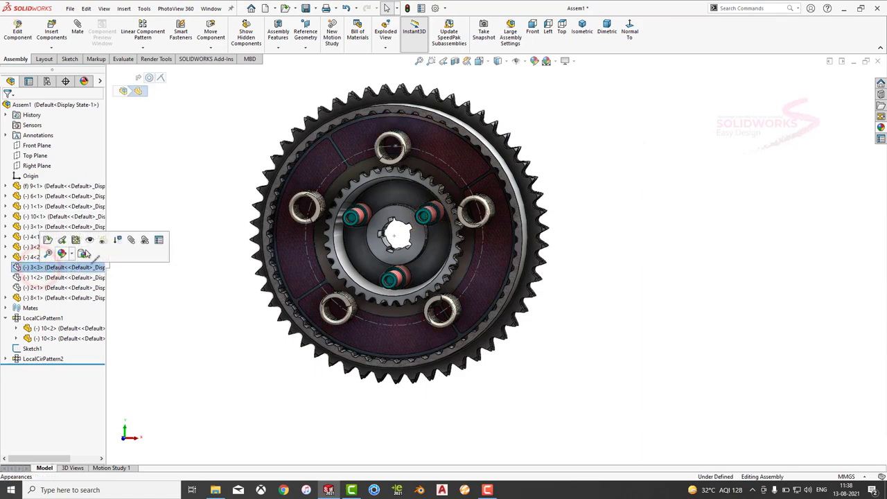
{"action": "left_click", "coordinate": [90, 239]}
{"action": "left_click", "coordinate": [171, 248]}
{"action": "middle_click_drag", "start_coordinate": [171, 248], "coordinate": [152, 291]}
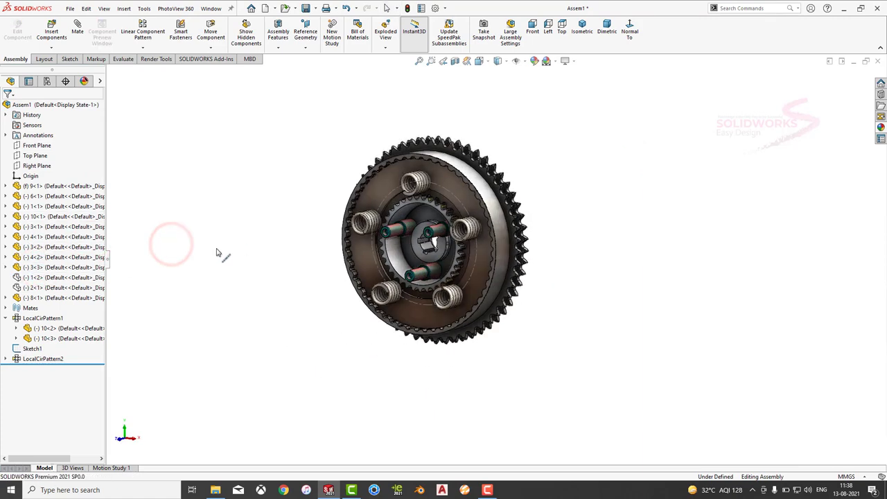
{"action": "left_click", "coordinate": [58, 279]}
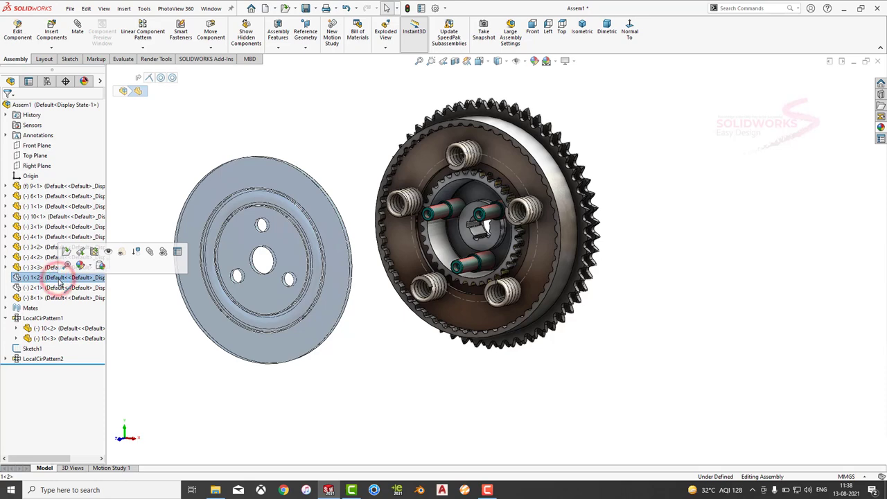
{"action": "left_click", "coordinate": [108, 251]}
{"action": "left_click", "coordinate": [113, 262]}
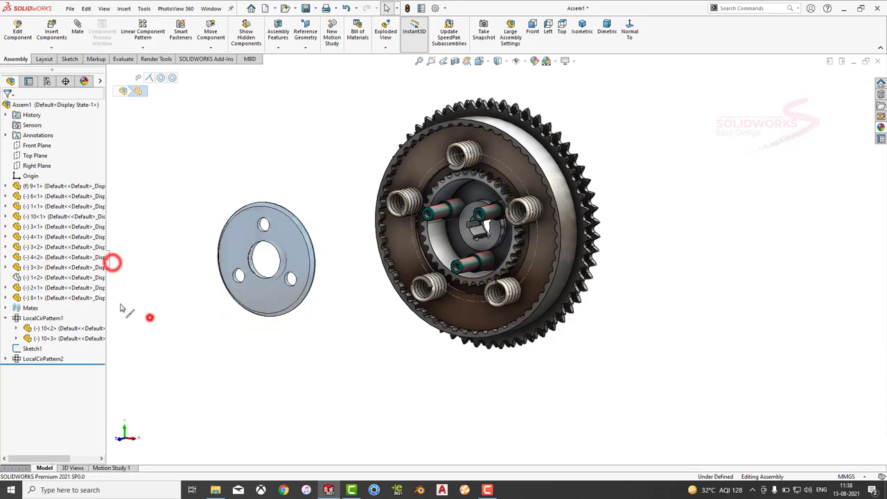
{"action": "left_click", "coordinate": [69, 276]}
{"action": "left_click", "coordinate": [122, 248]}
{"action": "left_click", "coordinate": [182, 317]}
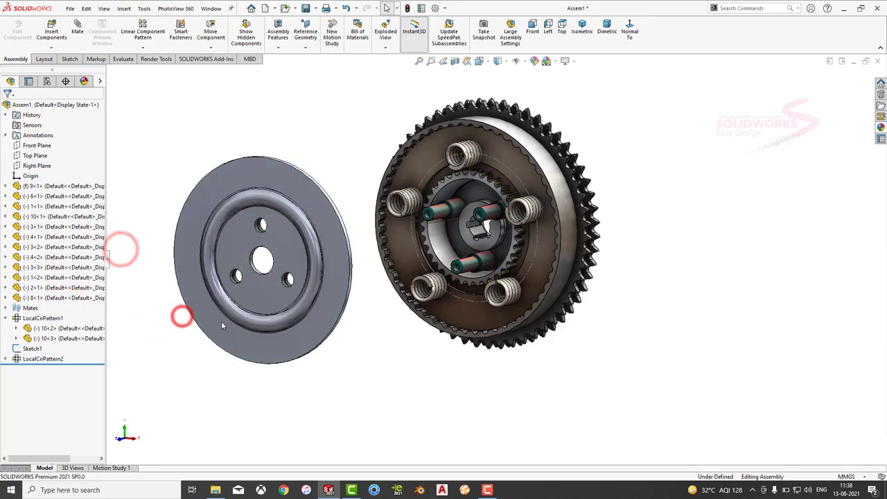
{"action": "mouse_move", "coordinate": [249, 298]}
{"action": "middle_mouse_down"}
{"action": "mouse_move", "coordinate": [297, 260]}
{"action": "mouse_move", "coordinate": [271, 260]}
{"action": "mouse_move", "coordinate": [281, 259]}
{"action": "middle_mouse_up"}
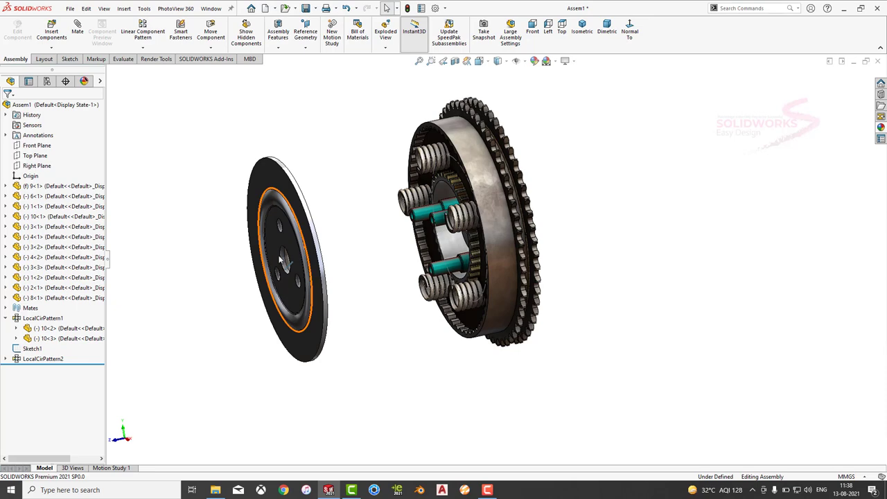
{"action": "mouse_move", "coordinate": [350, 228]}
{"action": "middle_mouse_down"}
{"action": "mouse_move", "coordinate": [366, 212]}
{"action": "mouse_move", "coordinate": [257, 208]}
{"action": "middle_mouse_up"}
{"action": "left_click", "coordinate": [337, 164]}
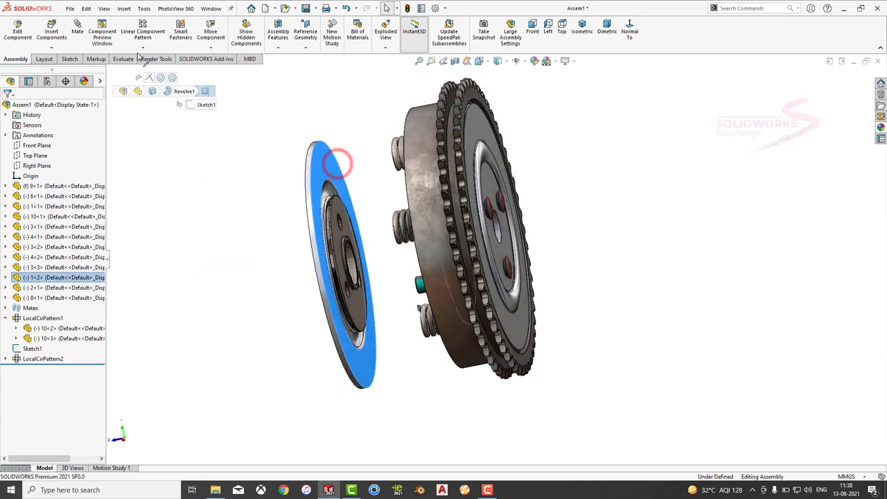
{"action": "left_click", "coordinate": [297, 124]}
{"action": "middle_click_drag", "start_coordinate": [296, 125], "coordinate": [247, 181]}
{"action": "left_click", "coordinate": [246, 181]}
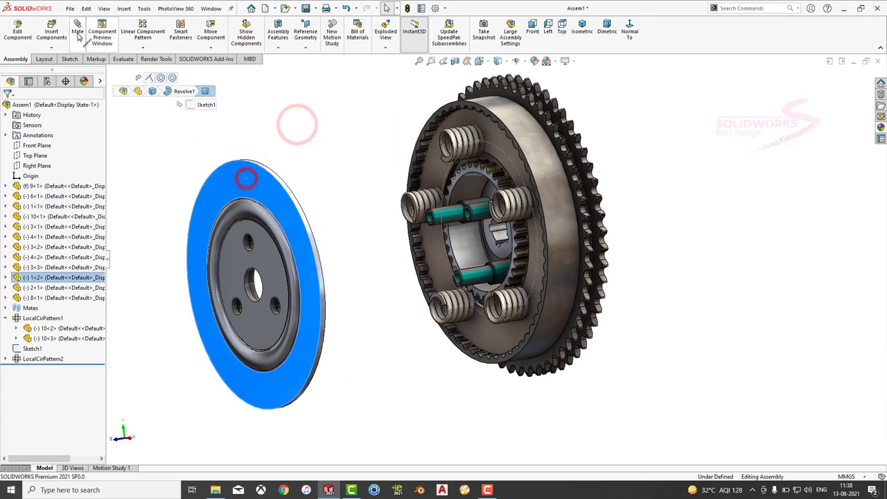
Mate the large disc face coincident with the sprocket hub face
{"action": "left_click", "coordinate": [76, 31]}
{"action": "left_click", "coordinate": [441, 104]}
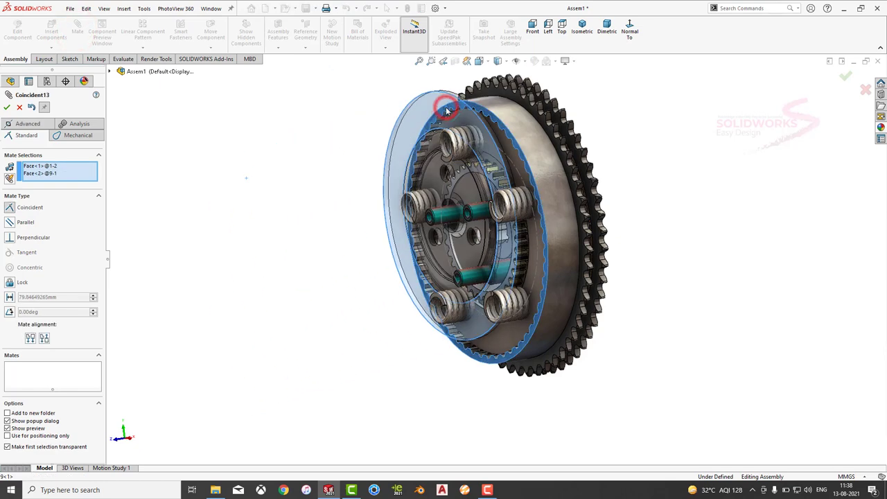
{"action": "left_click", "coordinate": [550, 95]}
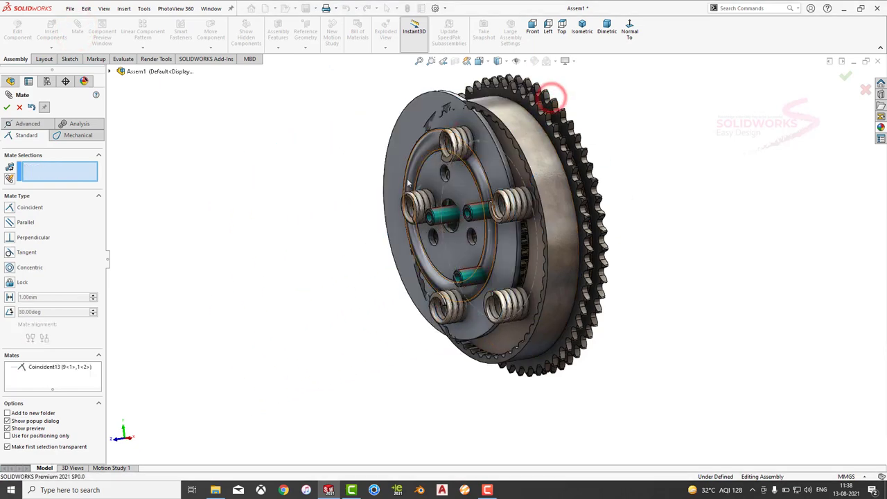
{"action": "scroll", "coordinate": [468, 217], "scroll_direction": "down", "scroll_amount": 3}
{"action": "left_click", "coordinate": [441, 251]}
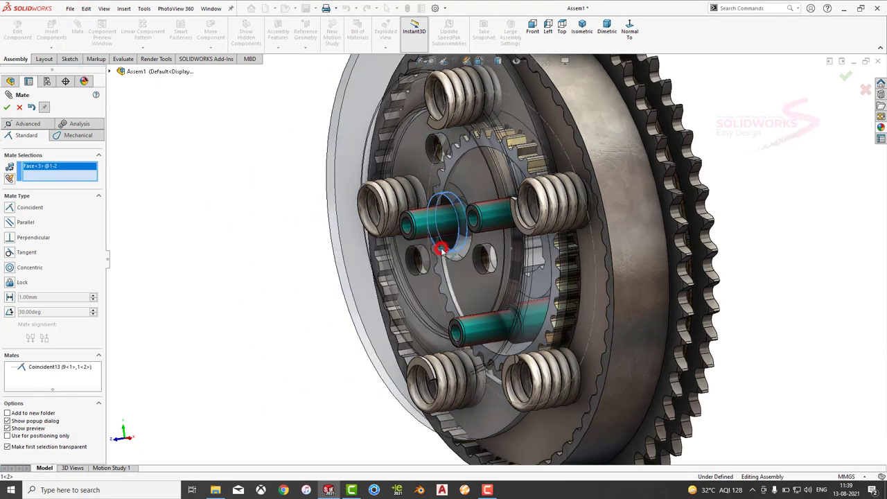
{"action": "left_click", "coordinate": [17, 106]}
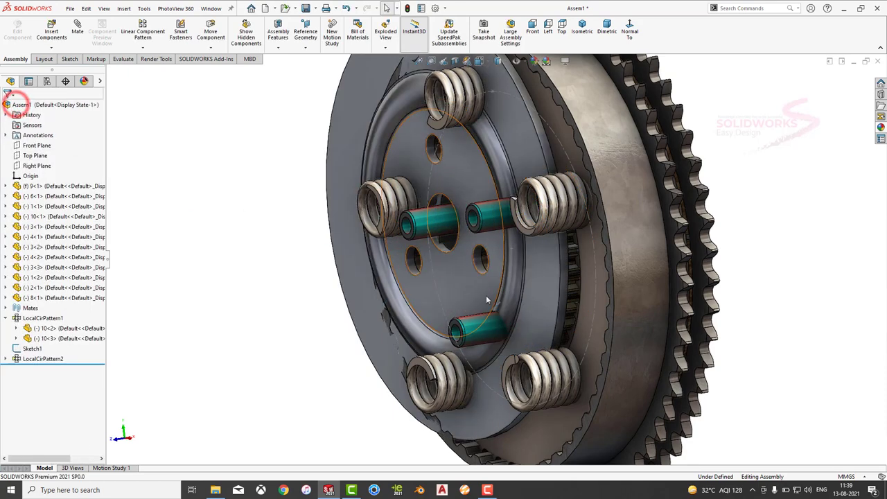
{"action": "left_click_drag", "start_coordinate": [509, 275], "coordinate": [208, 386]}
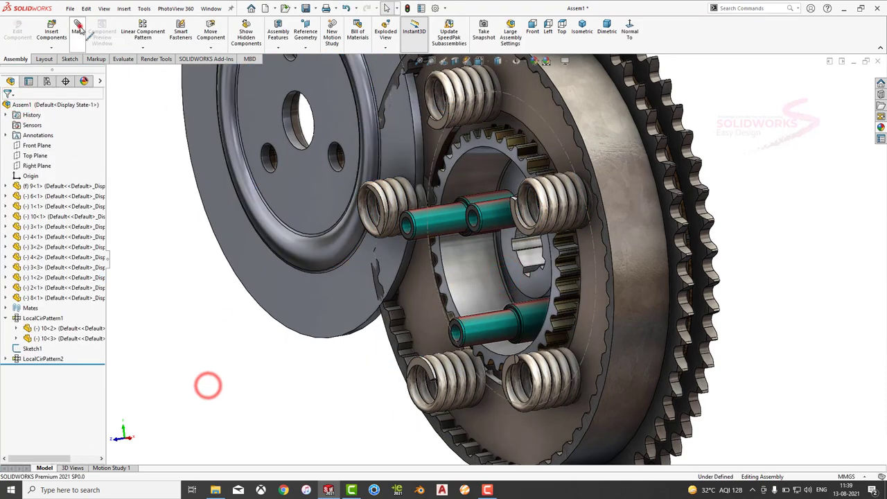
Make the disc bore concentric with the hub's centre bore and finish mating
{"action": "left_click", "coordinate": [295, 143]}
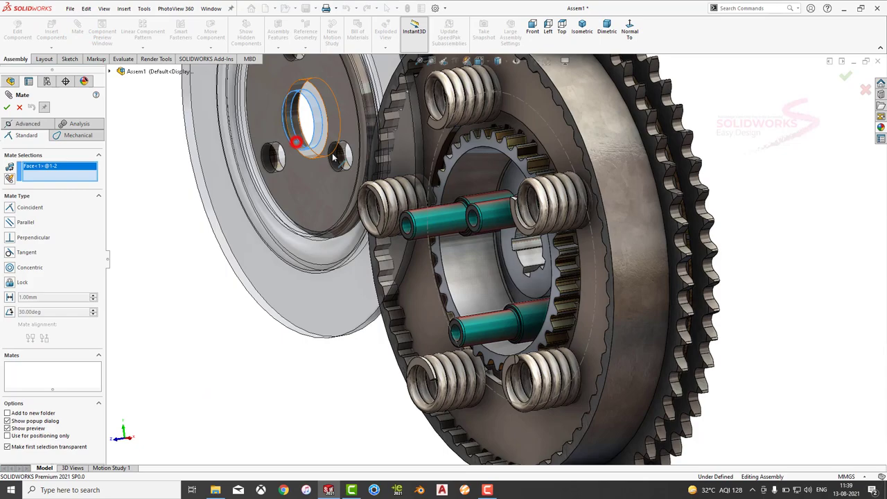
{"action": "left_click", "coordinate": [497, 287]}
{"action": "left_click", "coordinate": [589, 303]}
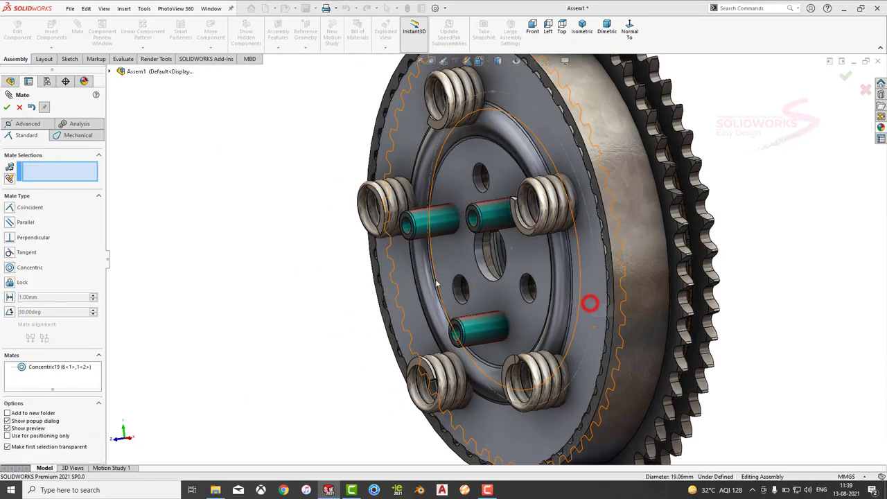
{"action": "key", "text": "ctrl+1"}
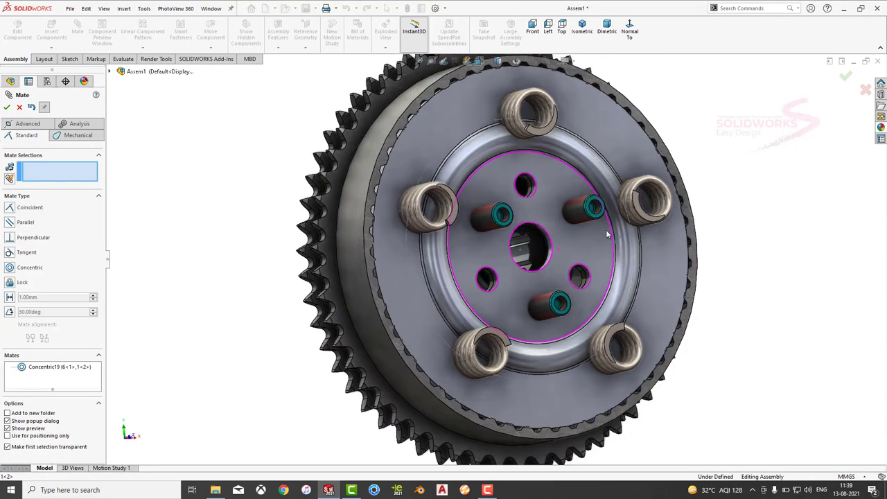
{"action": "scroll", "coordinate": [452, 258], "scroll_direction": "down", "scroll_amount": 3}
{"action": "scroll", "coordinate": [456, 277], "scroll_direction": "down", "scroll_amount": 2}
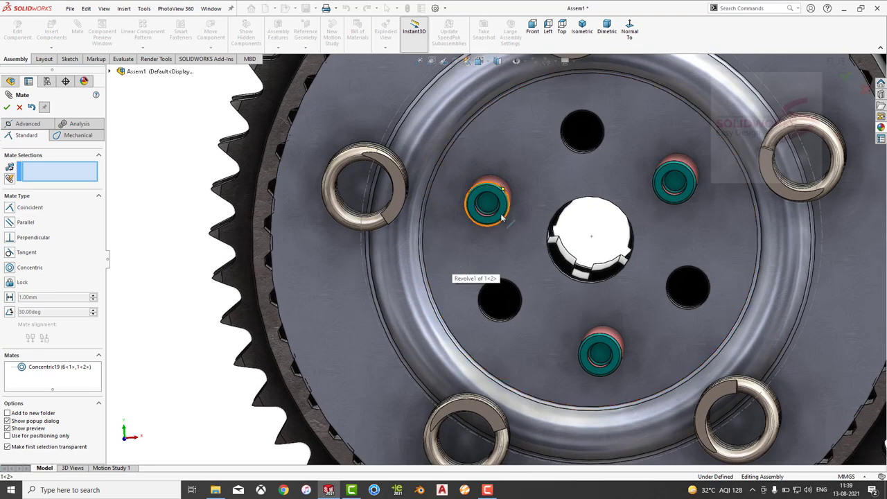
{"action": "scroll", "coordinate": [485, 198], "scroll_direction": "up", "scroll_amount": 4}
{"action": "middle_click_drag", "start_coordinate": [485, 199], "coordinate": [473, 229]}
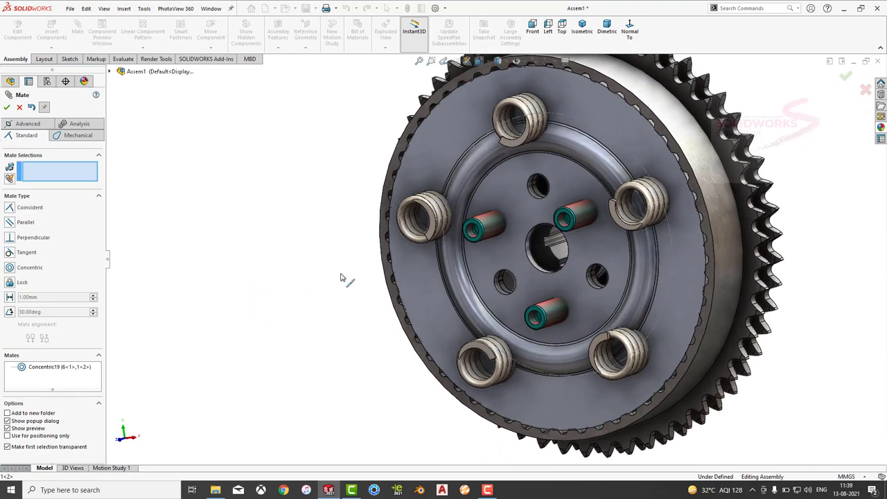
{"action": "mouse_move", "coordinate": [340, 277]}
{"action": "middle_mouse_down"}
{"action": "mouse_move", "coordinate": [317, 271]}
{"action": "mouse_move", "coordinate": [289, 327]}
{"action": "mouse_move", "coordinate": [309, 269]}
{"action": "mouse_move", "coordinate": [399, 272]}
{"action": "middle_mouse_up"}
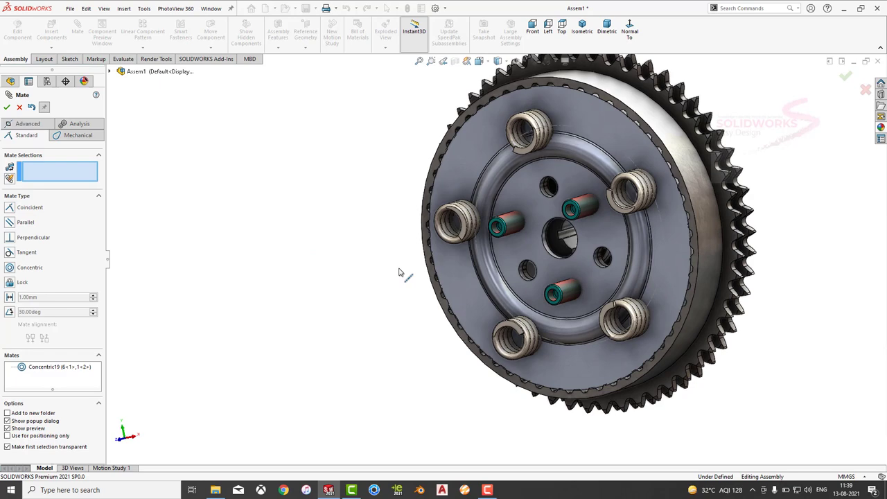
{"action": "left_click", "coordinate": [8, 108]}
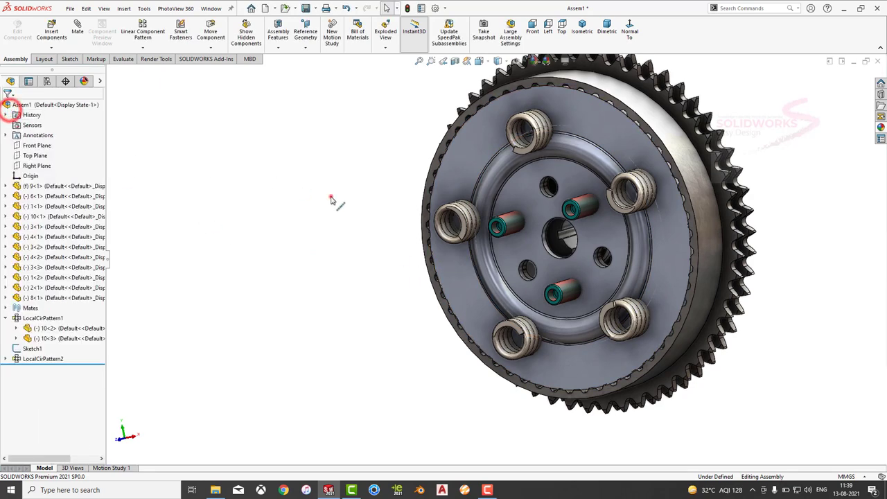
{"action": "middle_click_drag", "start_coordinate": [330, 197], "coordinate": [326, 201]}
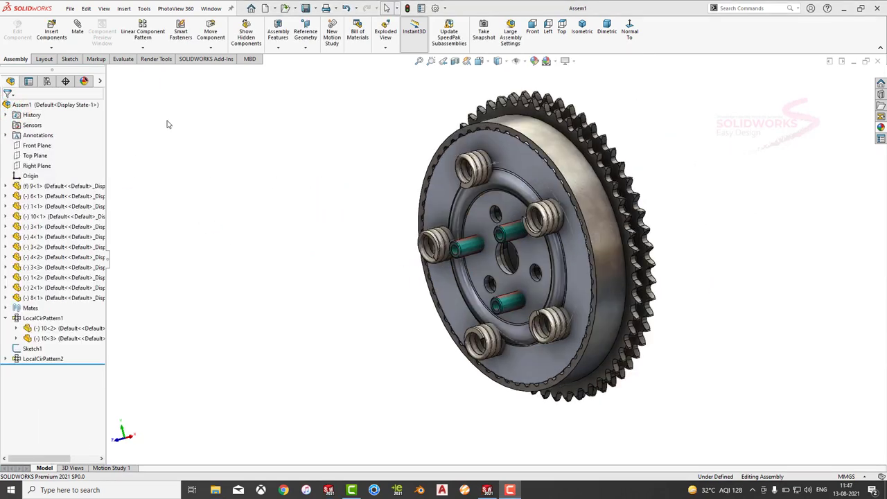
Insert the six-armed star plate, part 11, beside the sprocket hub
{"action": "left_click", "coordinate": [65, 31]}
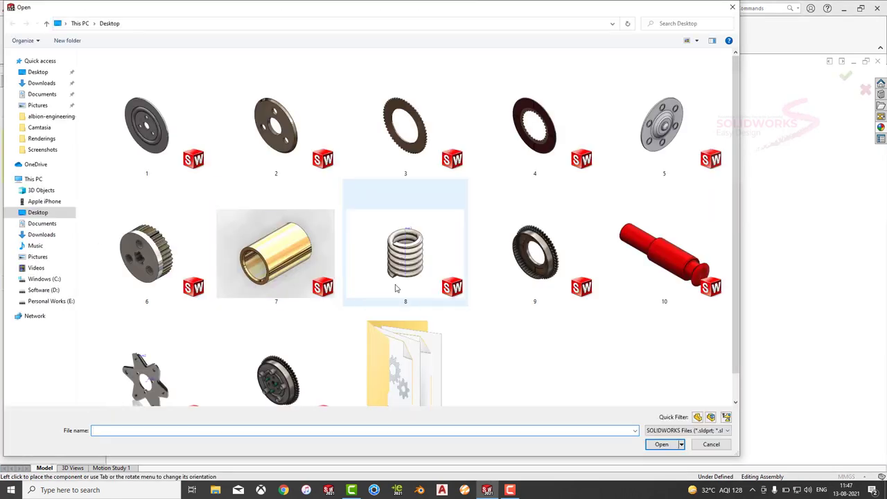
{"action": "scroll", "coordinate": [223, 222], "scroll_direction": "down", "scroll_amount": 1}
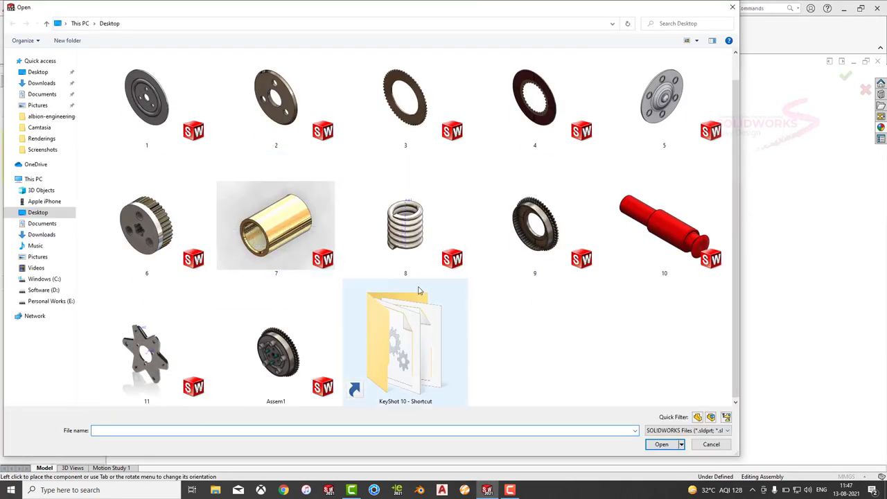
{"action": "double_click", "coordinate": [191, 349]}
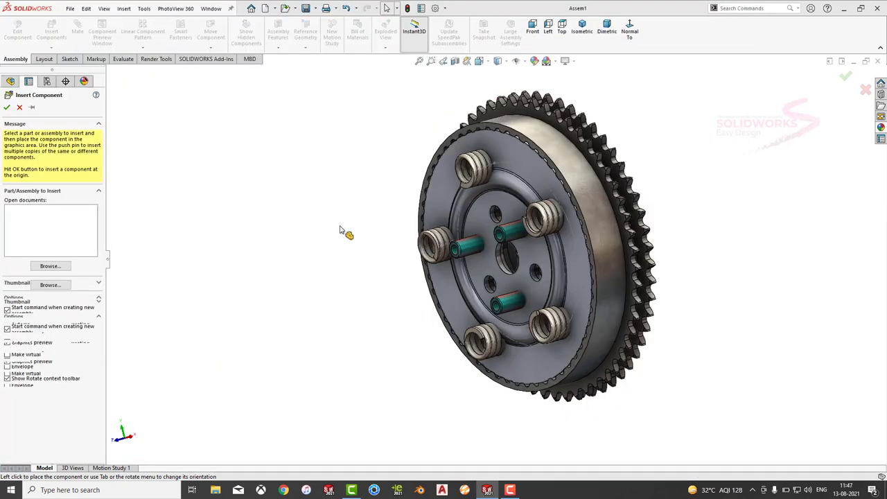
{"action": "left_click", "coordinate": [366, 275]}
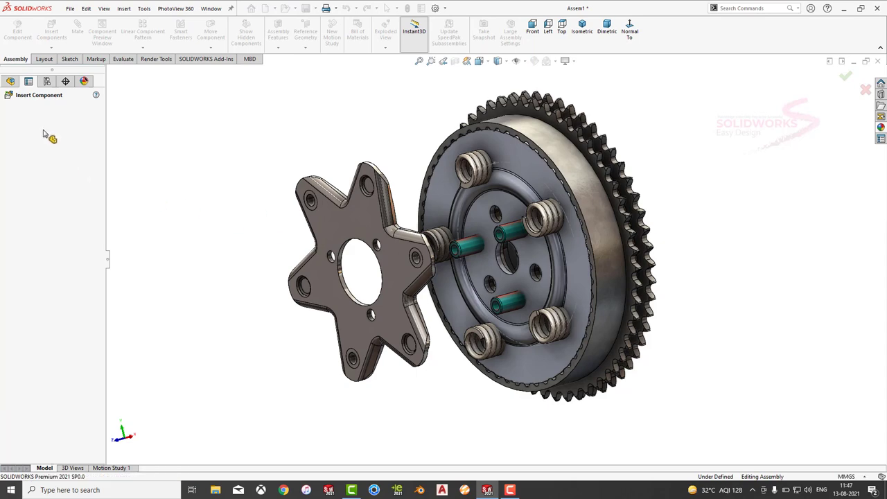
Begin a concentric mate between the star plate's centre hole edge and the hub's centre hole
{"action": "scroll", "coordinate": [355, 297], "scroll_direction": "down", "scroll_amount": 3}
{"action": "scroll", "coordinate": [350, 297], "scroll_direction": "down", "scroll_amount": 2}
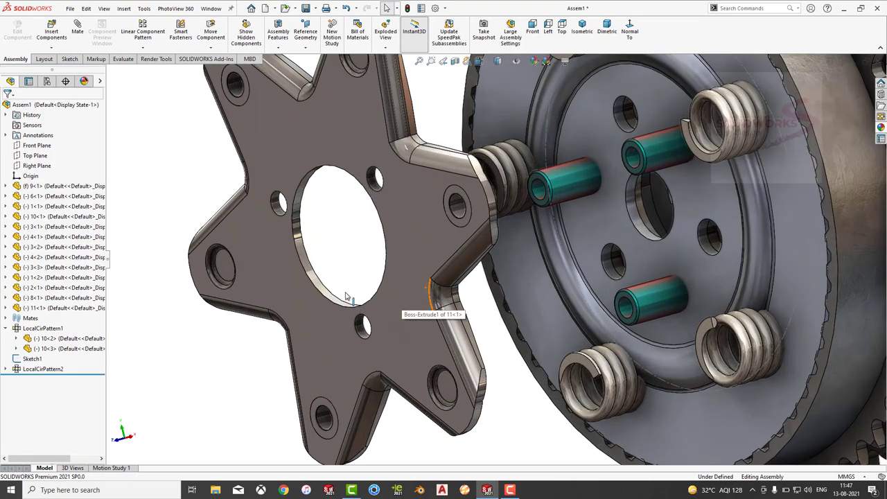
{"action": "left_click", "coordinate": [330, 294]}
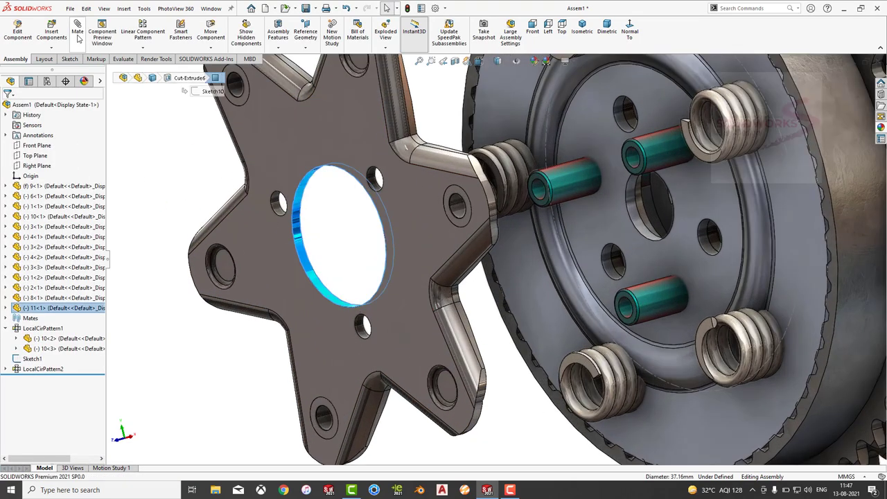
{"action": "left_click", "coordinate": [639, 218]}
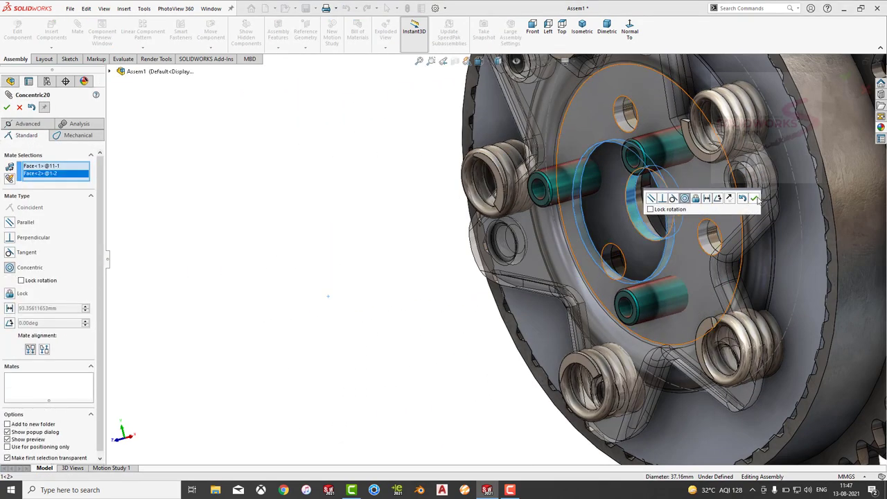
Confirm the Concentric20 mate between the star plate and the disc bore
{"action": "left_click", "coordinate": [754, 198]}
{"action": "scroll", "coordinate": [575, 173], "scroll_direction": "up", "scroll_amount": 5}
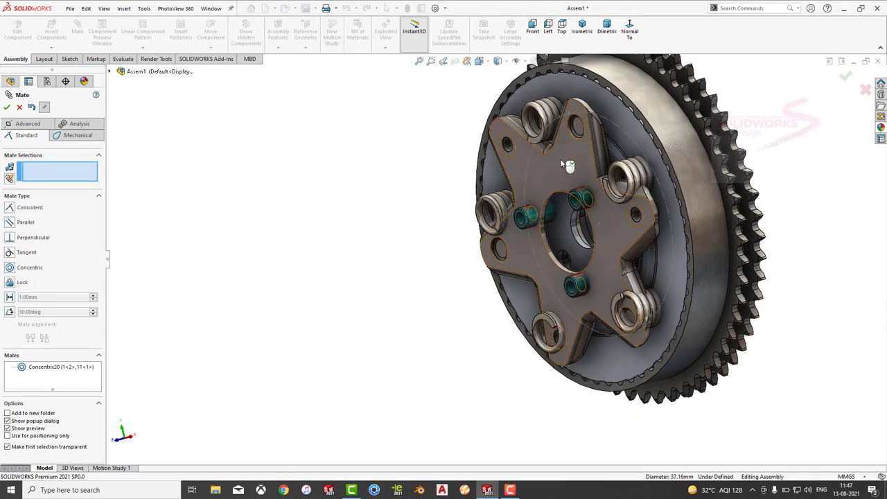
{"action": "left_click_drag", "start_coordinate": [566, 165], "coordinate": [284, 215]}
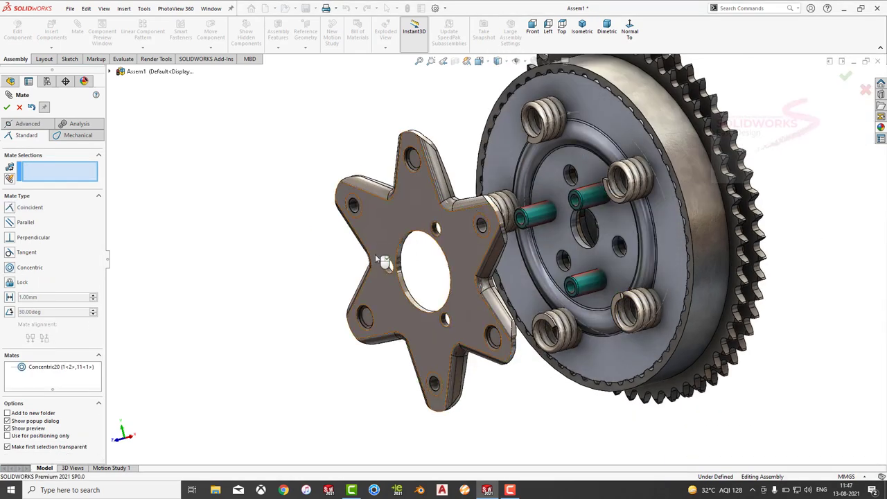
{"action": "mouse_move", "coordinate": [379, 259]}
{"action": "middle_mouse_down"}
{"action": "mouse_move", "coordinate": [328, 229]}
{"action": "mouse_move", "coordinate": [308, 242]}
{"action": "mouse_move", "coordinate": [327, 268]}
{"action": "mouse_move", "coordinate": [312, 282]}
{"action": "mouse_move", "coordinate": [378, 185]}
{"action": "middle_mouse_up"}
{"action": "scroll", "coordinate": [378, 186], "scroll_direction": "down", "scroll_amount": 3}
{"action": "scroll", "coordinate": [377, 186], "scroll_direction": "down", "scroll_amount": 4}
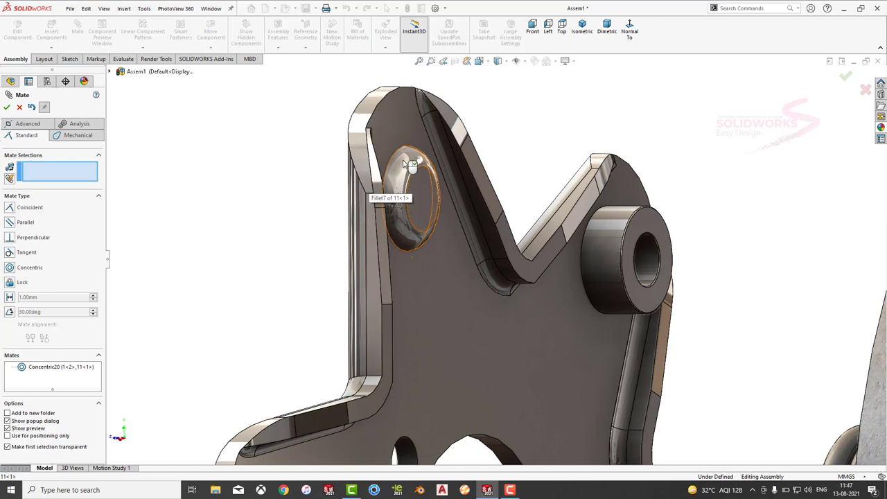
{"action": "scroll", "coordinate": [409, 164], "scroll_direction": "up", "scroll_amount": 2}
{"action": "scroll", "coordinate": [443, 208], "scroll_direction": "up", "scroll_amount": 3}
{"action": "scroll", "coordinate": [475, 246], "scroll_direction": "up", "scroll_amount": 2}
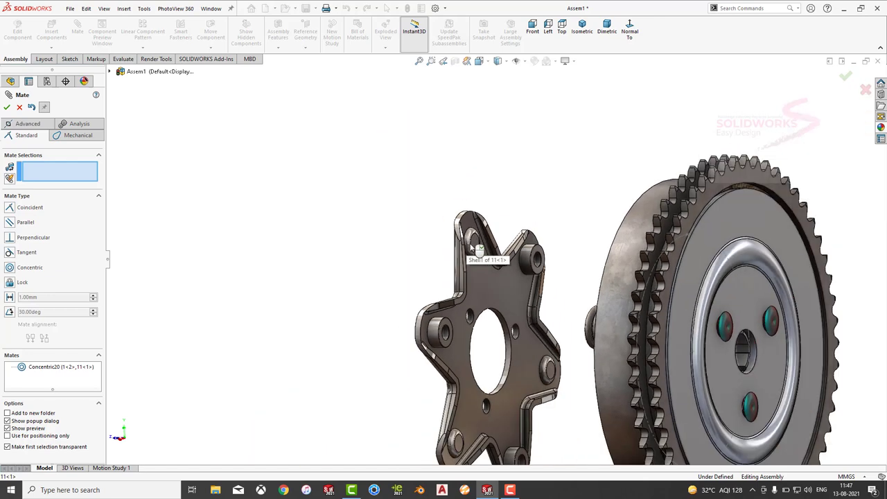
{"action": "mouse_move", "coordinate": [607, 293]}
{"action": "middle_mouse_down"}
{"action": "mouse_move", "coordinate": [662, 303]}
{"action": "mouse_move", "coordinate": [624, 308]}
{"action": "middle_mouse_up"}
{"action": "scroll", "coordinate": [312, 337], "scroll_direction": "down", "scroll_amount": 4}
{"action": "scroll", "coordinate": [266, 284], "scroll_direction": "down", "scroll_amount": 3}
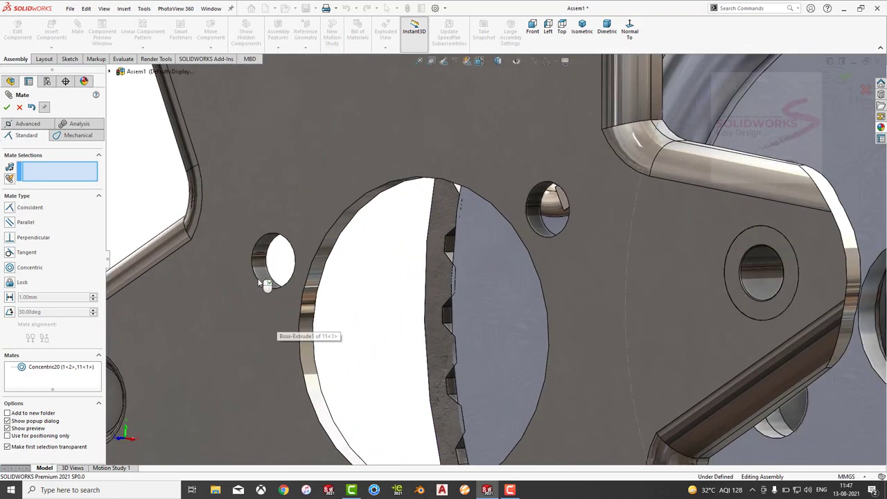
Mate a small hole face on the star plate parallel to a teal pin face
{"action": "left_click", "coordinate": [264, 275]}
{"action": "scroll", "coordinate": [346, 284], "scroll_direction": "up", "scroll_amount": 3}
{"action": "scroll", "coordinate": [451, 277], "scroll_direction": "up", "scroll_amount": 2}
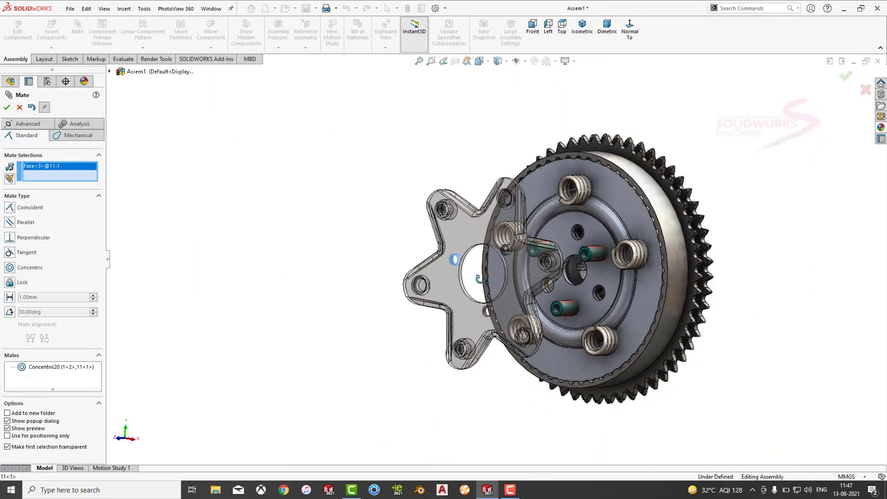
{"action": "middle_click_drag", "start_coordinate": [477, 278], "coordinate": [546, 258]}
{"action": "scroll", "coordinate": [576, 243], "scroll_direction": "down", "scroll_amount": 2}
{"action": "left_click", "coordinate": [577, 241]}
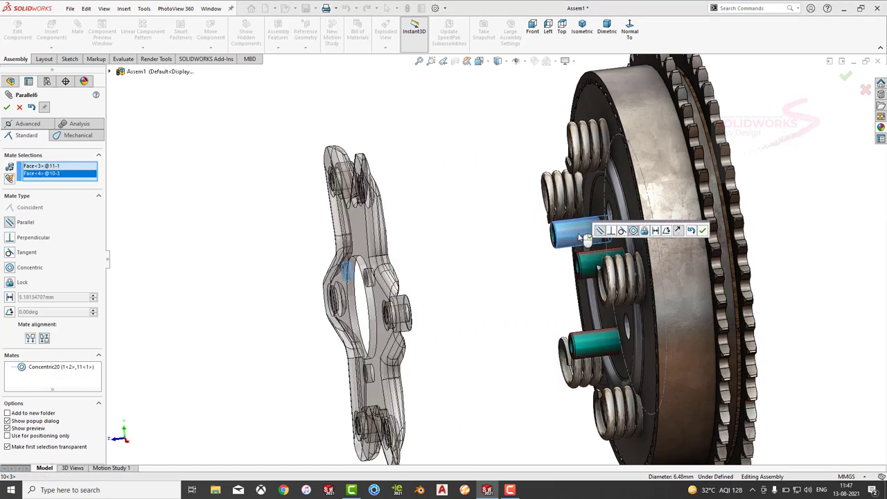
{"action": "left_click", "coordinate": [704, 231]}
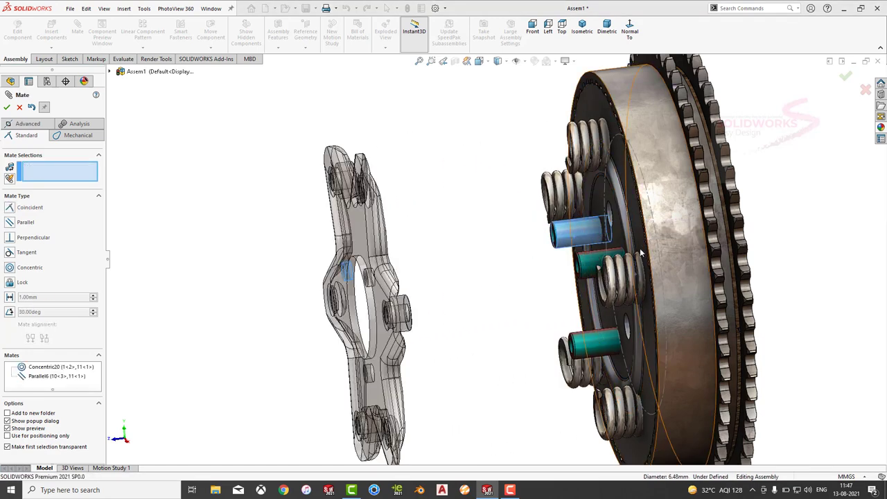
Mate the star plate face coincident to the pin end face, creating Coincident14
{"action": "middle_click_drag", "start_coordinate": [536, 257], "coordinate": [569, 235]}
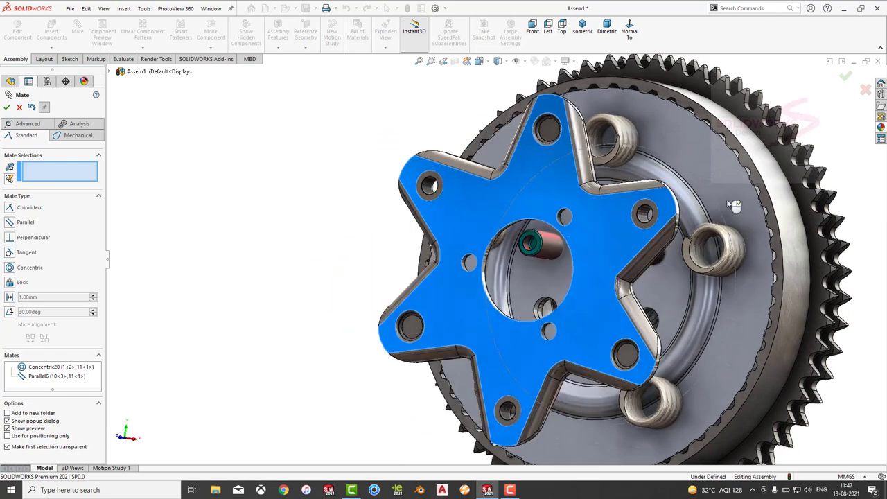
{"action": "key", "text": "Tab"}
{"action": "key", "text": "shift+Tab"}
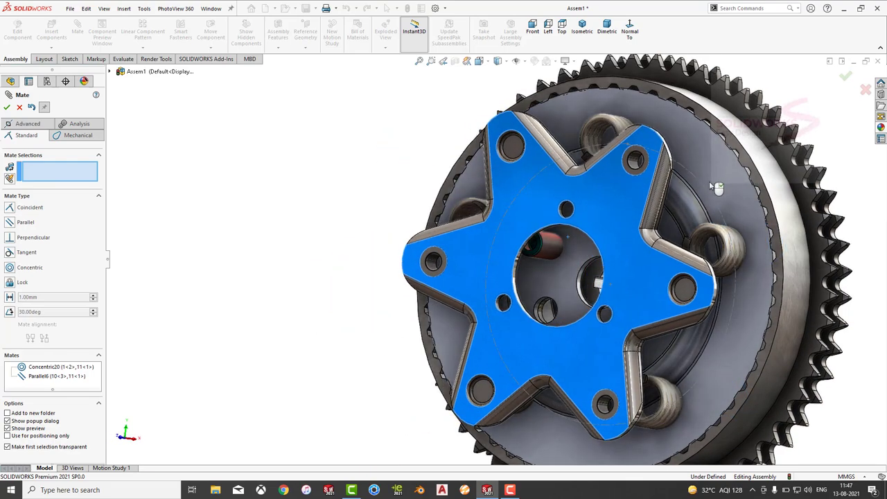
{"action": "mouse_move", "coordinate": [713, 181]}
{"action": "middle_mouse_down"}
{"action": "mouse_move", "coordinate": [501, 277]}
{"action": "mouse_move", "coordinate": [373, 200]}
{"action": "mouse_move", "coordinate": [388, 200]}
{"action": "mouse_move", "coordinate": [430, 226]}
{"action": "mouse_move", "coordinate": [346, 222]}
{"action": "mouse_move", "coordinate": [481, 342]}
{"action": "middle_mouse_up"}
{"action": "scroll", "coordinate": [513, 274], "scroll_direction": "down", "scroll_amount": 3}
{"action": "scroll", "coordinate": [433, 225], "scroll_direction": "down", "scroll_amount": 2}
{"action": "left_click", "coordinate": [346, 221]}
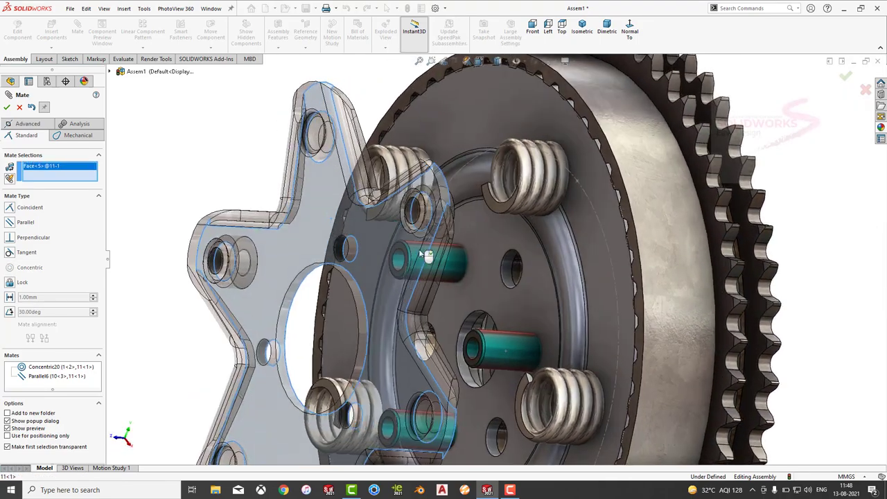
{"action": "scroll", "coordinate": [480, 342], "scroll_direction": "down", "scroll_amount": 3}
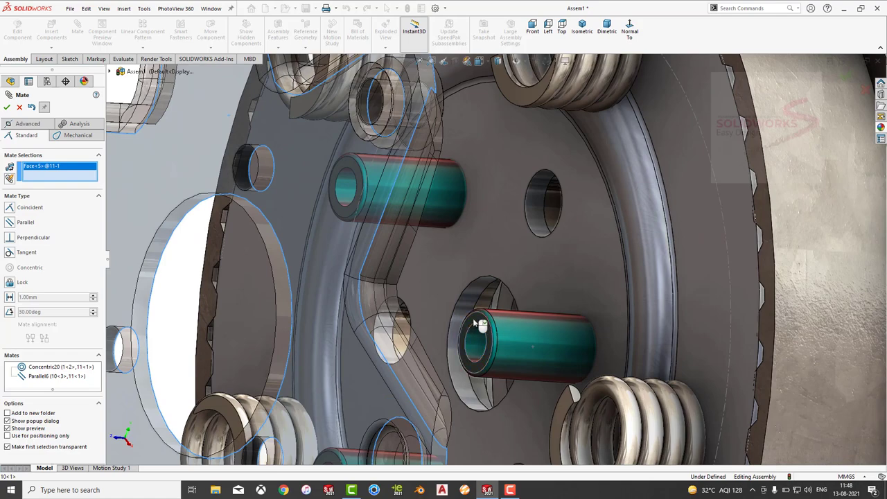
{"action": "left_click", "coordinate": [478, 324]}
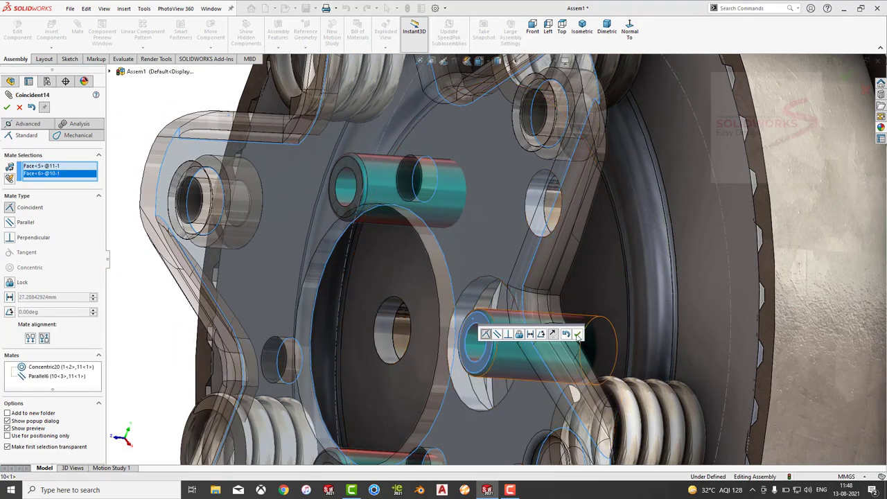
{"action": "left_click", "coordinate": [578, 335]}
{"action": "scroll", "coordinate": [535, 266], "scroll_direction": "up", "scroll_amount": 5}
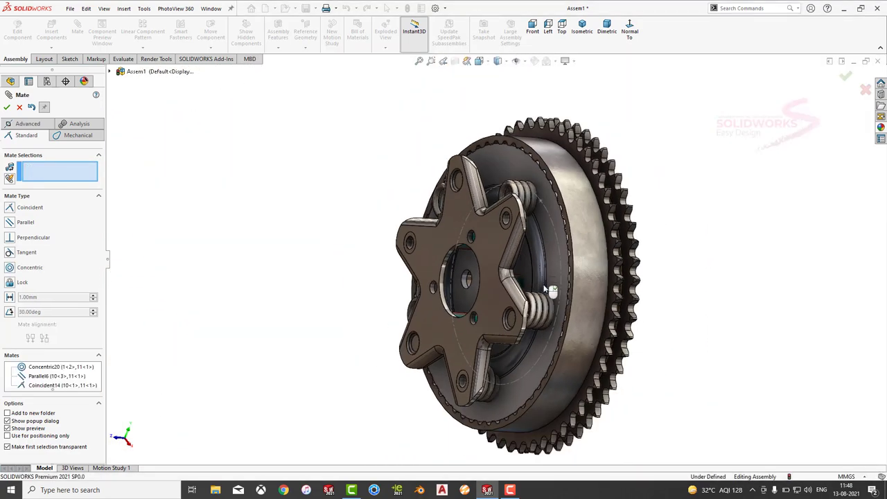
{"action": "middle_click_drag", "start_coordinate": [550, 291], "coordinate": [483, 165]}
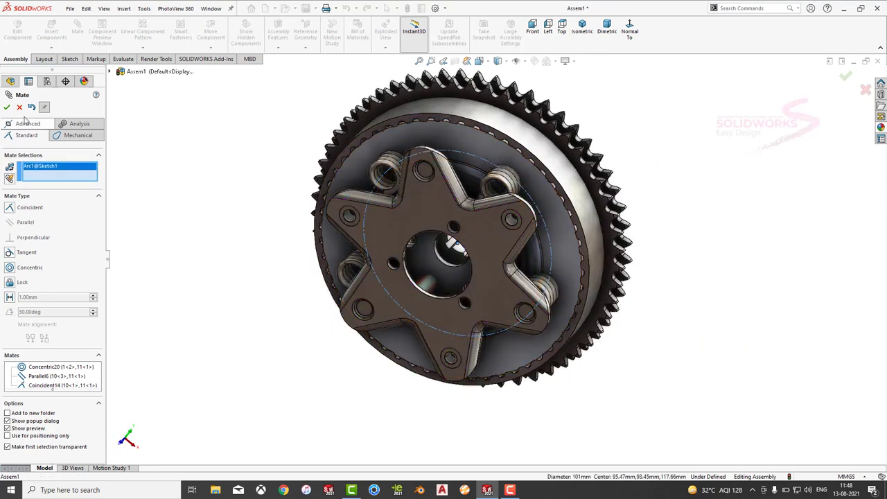
Rotate the star plate to a new angle with Move Component
{"action": "key", "text": "Escape"}
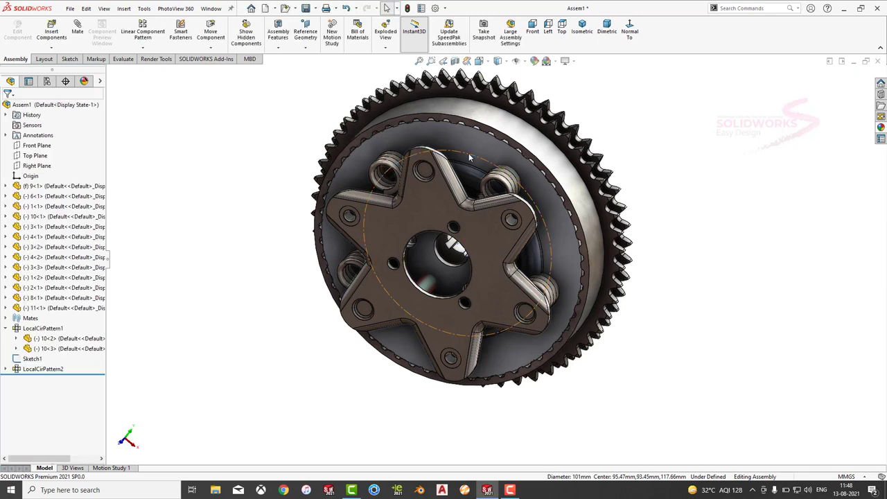
{"action": "left_click", "coordinate": [470, 155]}
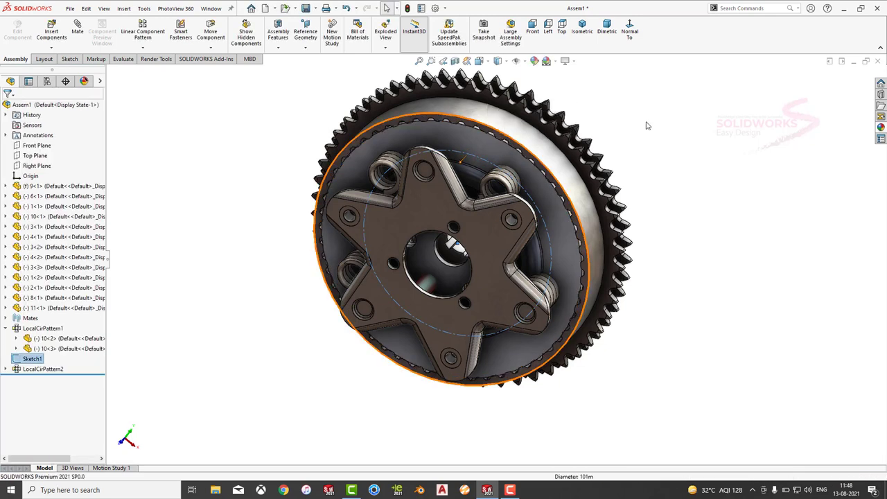
{"action": "key", "text": "Escape"}
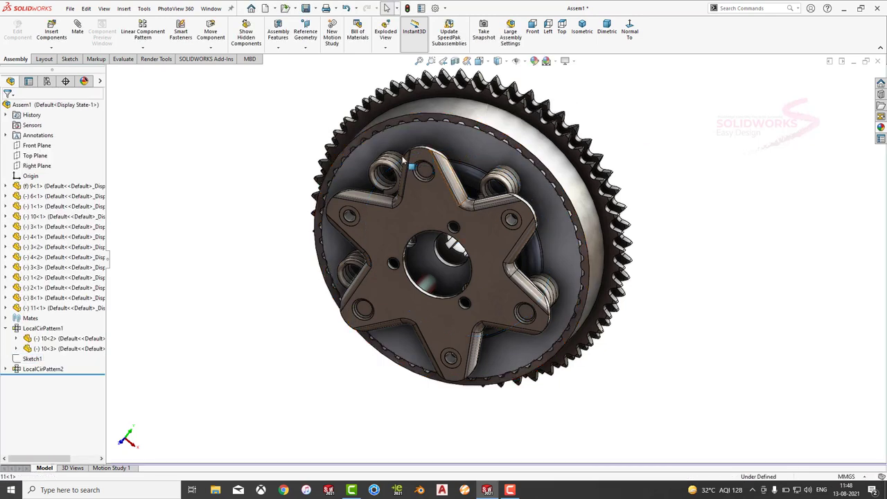
{"action": "mouse_move", "coordinate": [403, 160]}
{"action": "left_mouse_down"}
{"action": "mouse_move", "coordinate": [341, 162]}
{"action": "mouse_move", "coordinate": [372, 172]}
{"action": "mouse_move", "coordinate": [345, 167]}
{"action": "mouse_move", "coordinate": [363, 171]}
{"action": "left_mouse_up"}
{"action": "key", "text": "Escape"}
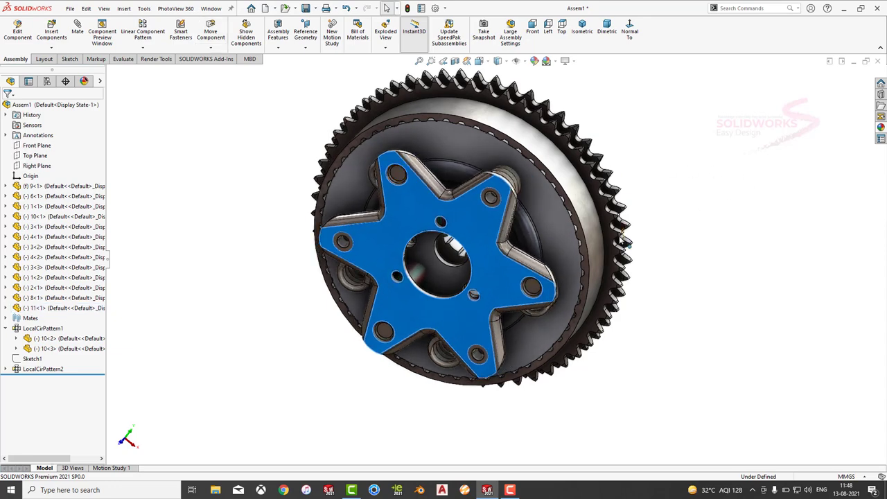
Reorient the assembly to the isometric view
{"action": "mouse_move", "coordinate": [627, 243]}
{"action": "middle_mouse_down"}
{"action": "mouse_move", "coordinate": [648, 198]}
{"action": "mouse_move", "coordinate": [590, 198]}
{"action": "mouse_move", "coordinate": [555, 234]}
{"action": "middle_mouse_up"}
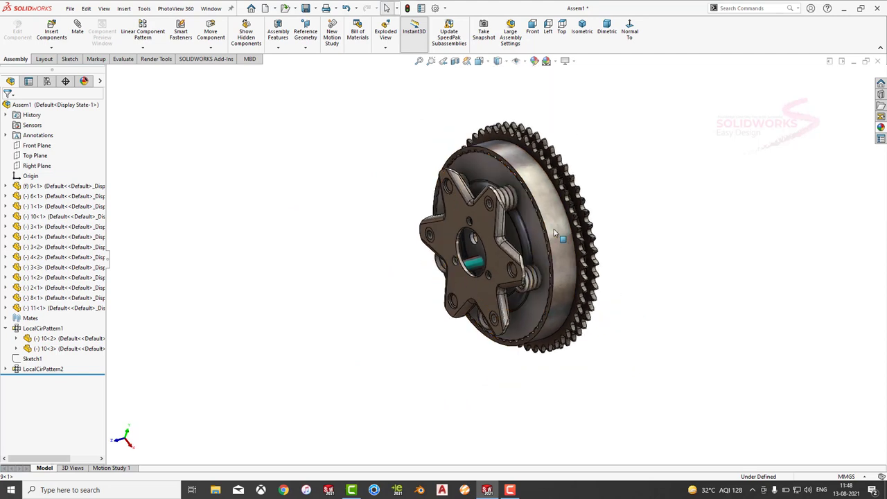
{"action": "scroll", "coordinate": [396, 242], "scroll_direction": "down", "scroll_amount": 2}
{"action": "scroll", "coordinate": [395, 242], "scroll_direction": "down", "scroll_amount": 2}
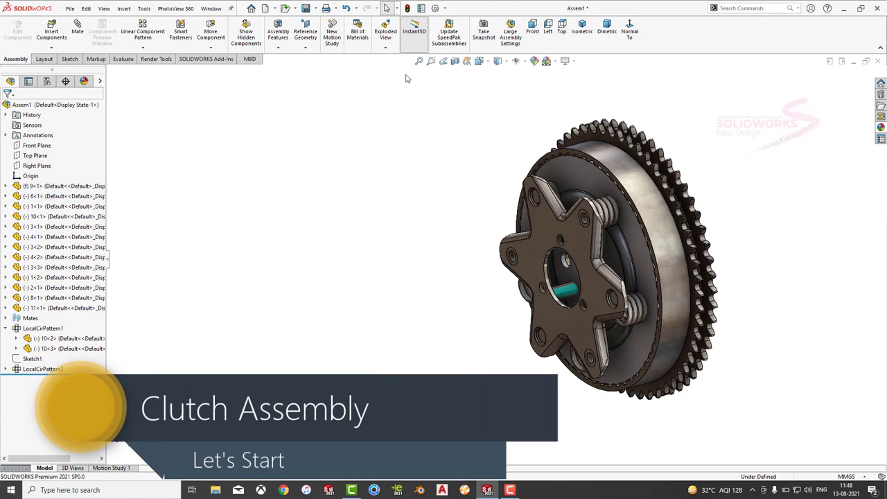
{"action": "left_click", "coordinate": [607, 29]}
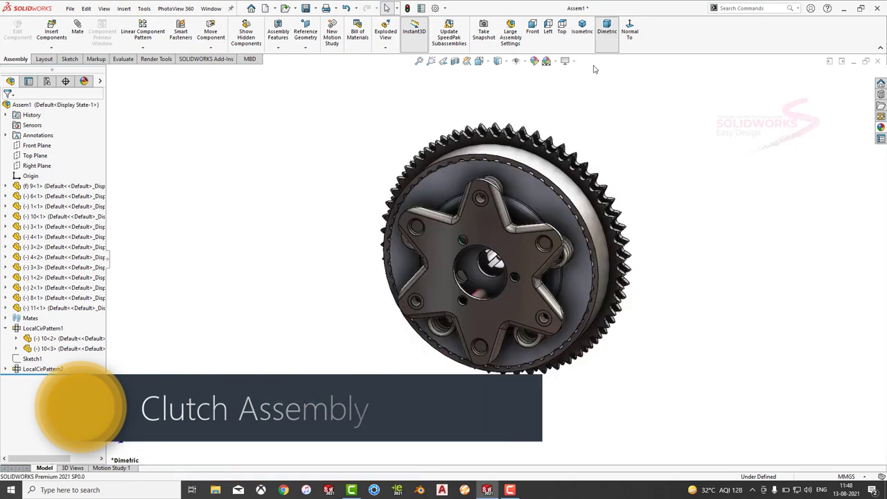
{"action": "left_click", "coordinate": [582, 29]}
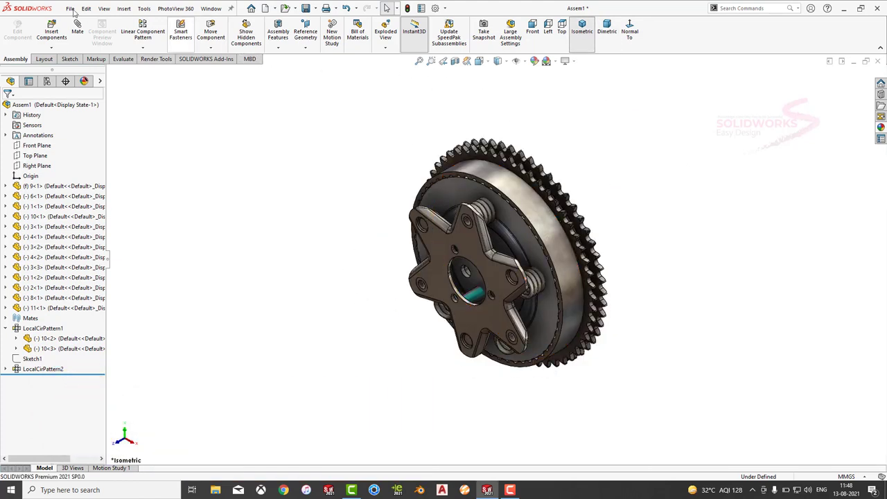
Save the assembly with Rebuild and save
{"action": "key", "text": "ctrl+s"}
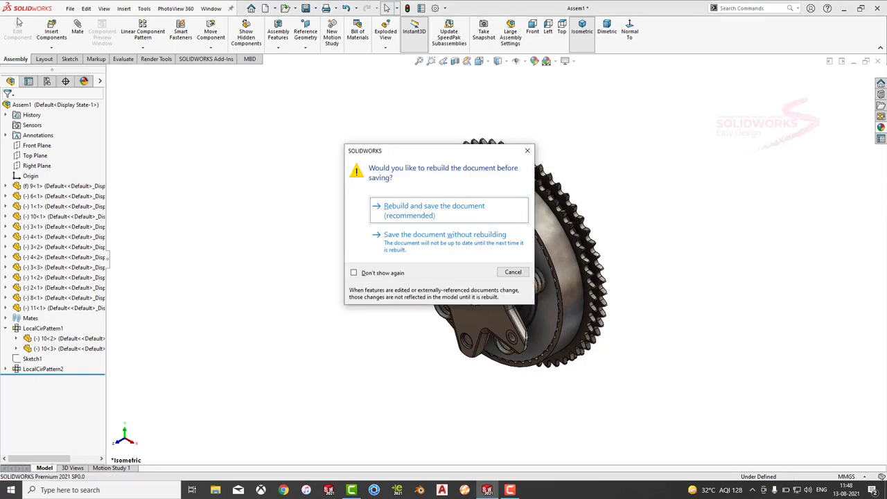
{"action": "left_click", "coordinate": [407, 215]}
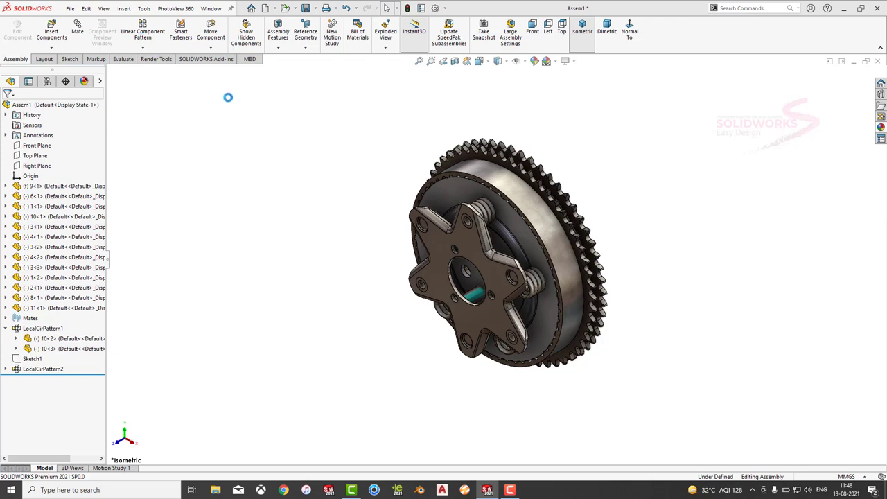
{"action": "scroll", "coordinate": [513, 222], "scroll_direction": "down", "scroll_amount": 2}
{"action": "scroll", "coordinate": [515, 225], "scroll_direction": "down", "scroll_amount": 1}
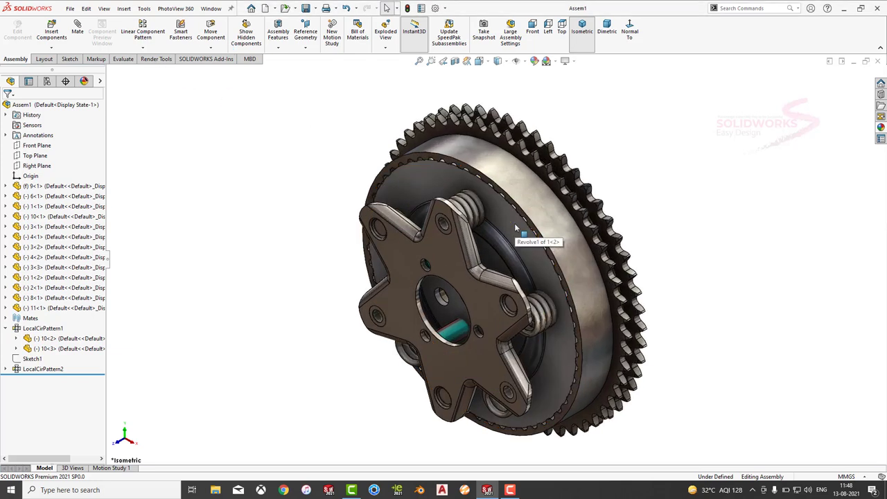
{"action": "scroll", "coordinate": [515, 224], "scroll_direction": "up", "scroll_amount": 2}
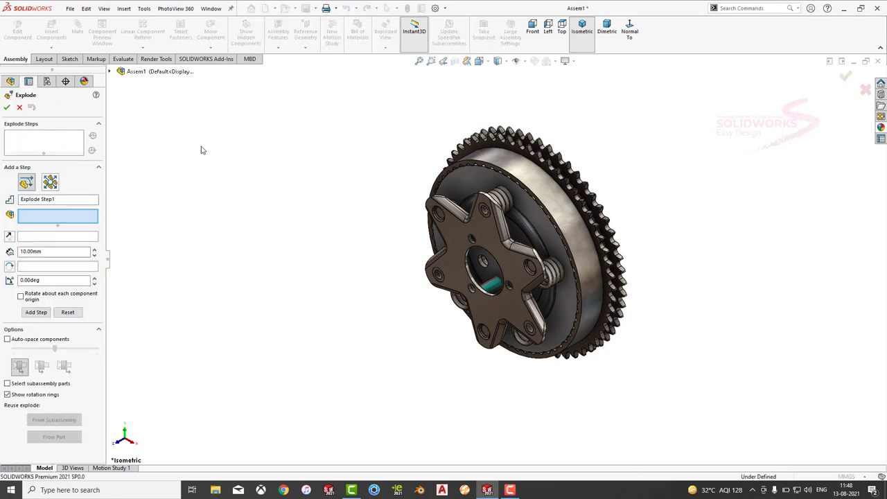
Start Explode Step1 by pulling the hub plate out along the Z axis
{"action": "left_click_drag", "start_coordinate": [699, 99], "coordinate": [418, 284]}
{"action": "left_click_drag", "start_coordinate": [329, 390], "coordinate": [329, 389]}
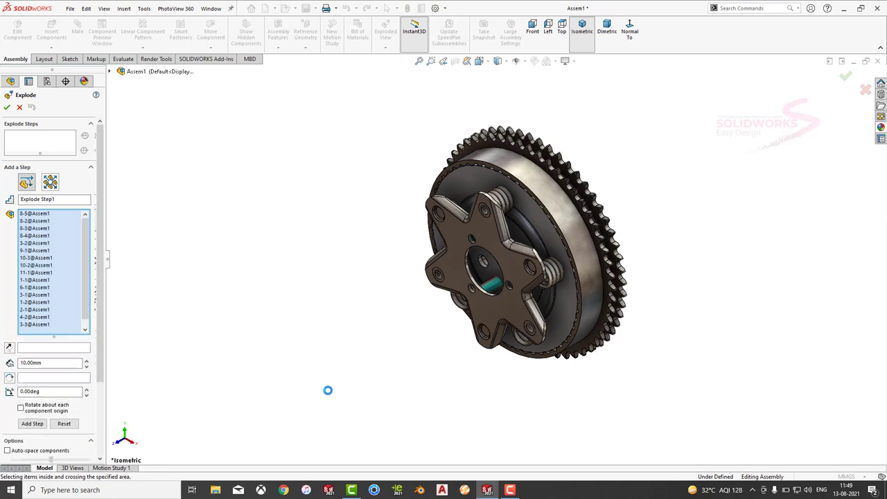
{"action": "left_click", "coordinate": [465, 239], "text": "ctrl"}
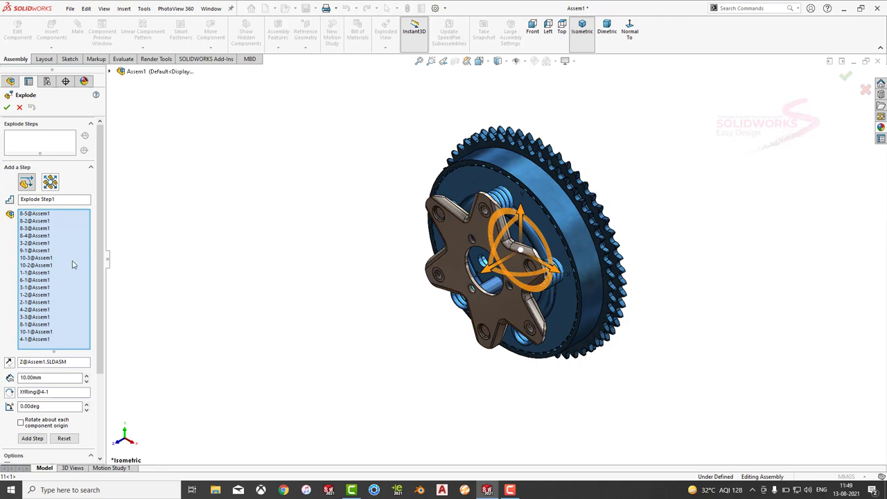
{"action": "right_click", "coordinate": [72, 261]}
{"action": "left_click", "coordinate": [88, 268]}
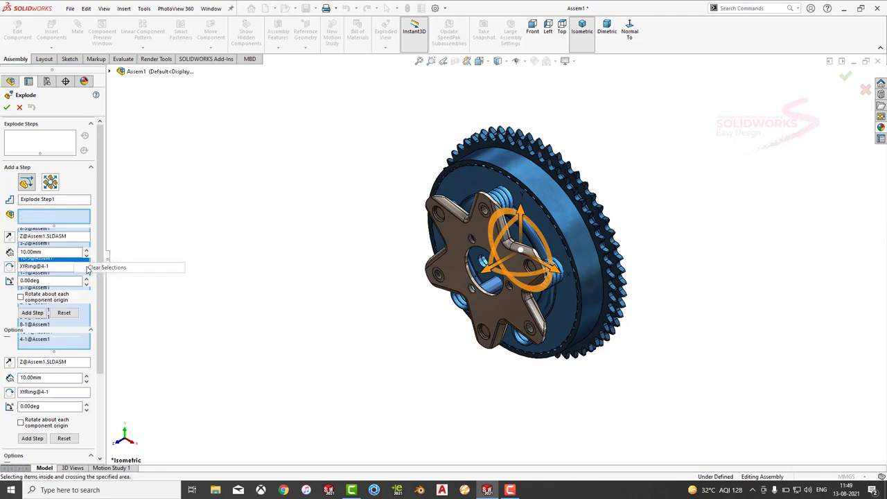
{"action": "left_click", "coordinate": [459, 226]}
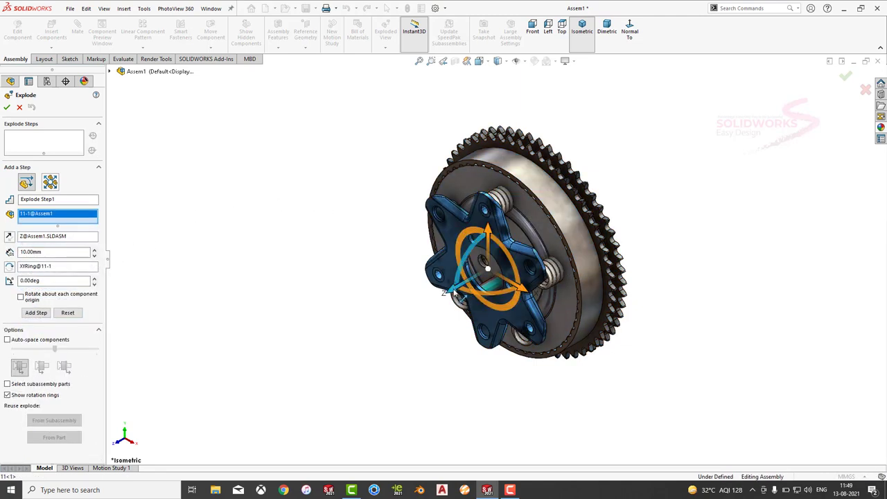
{"action": "left_click_drag", "start_coordinate": [430, 307], "coordinate": [268, 376]}
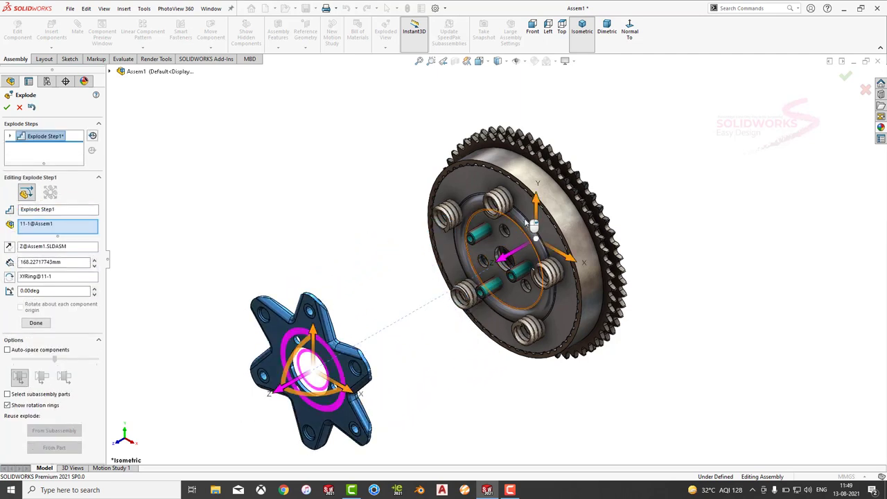
Add the disc, part 3-3 and part 4-2 to Step1, setting its distance to 149.41 mm
{"action": "left_click", "coordinate": [534, 211]}
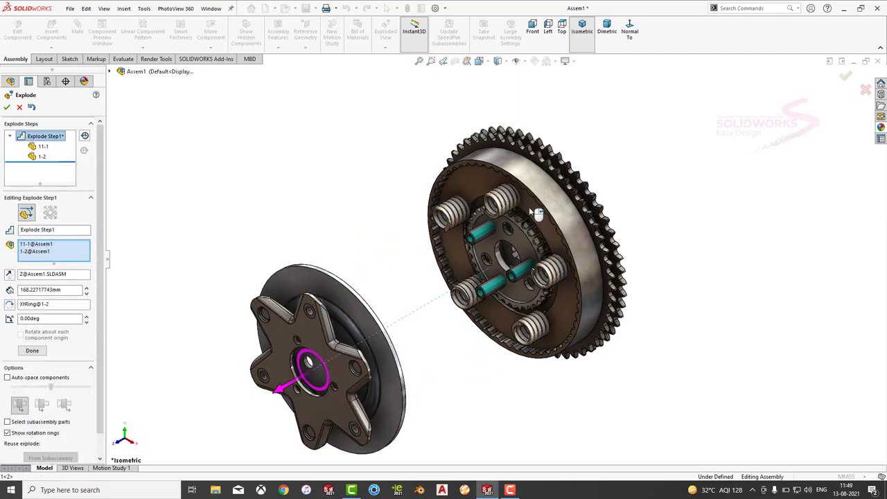
{"action": "left_click", "coordinate": [475, 194]}
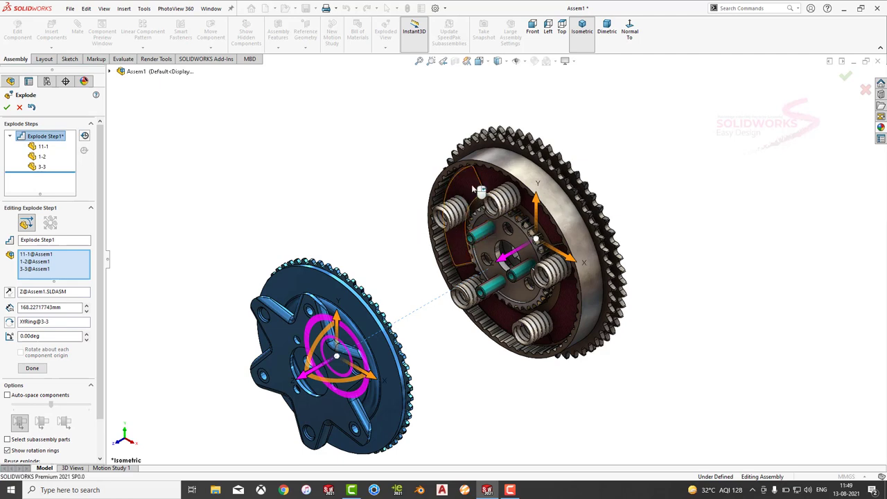
{"action": "left_click", "coordinate": [485, 201]}
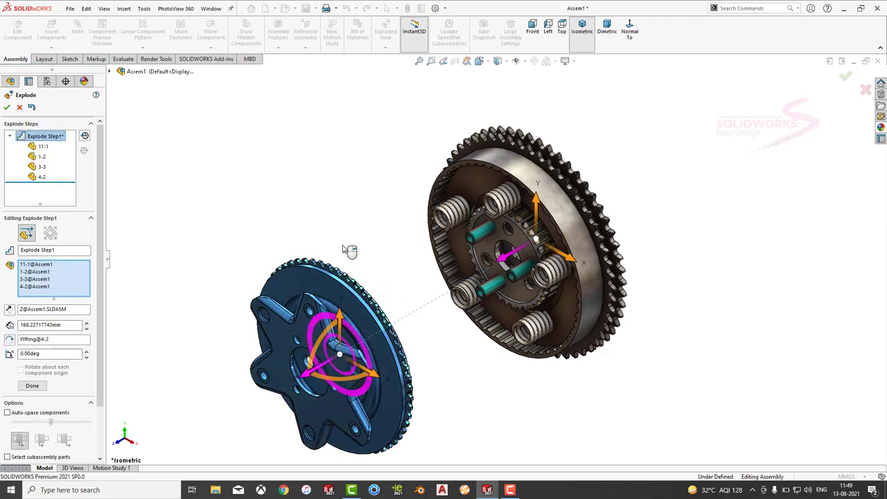
{"action": "mouse_move", "coordinate": [349, 251]}
{"action": "middle_mouse_down"}
{"action": "mouse_move", "coordinate": [329, 283]}
{"action": "mouse_move", "coordinate": [190, 257]}
{"action": "middle_mouse_up"}
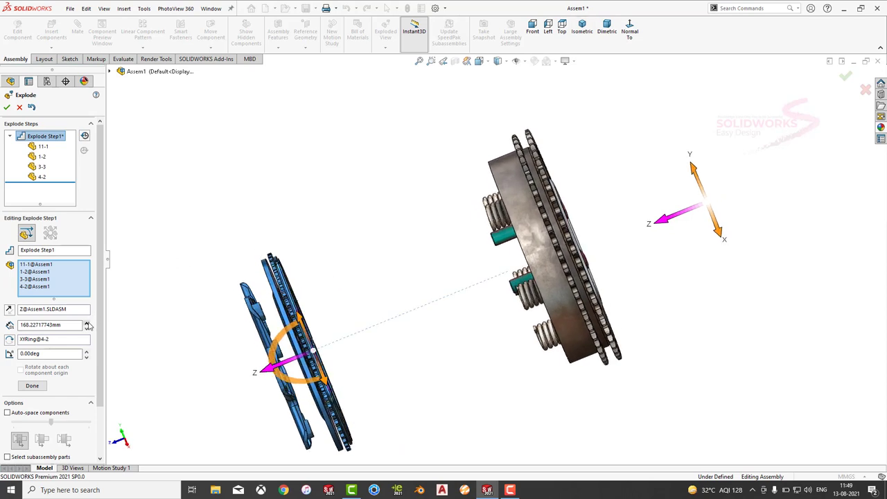
{"action": "left_click", "coordinate": [86, 323]}
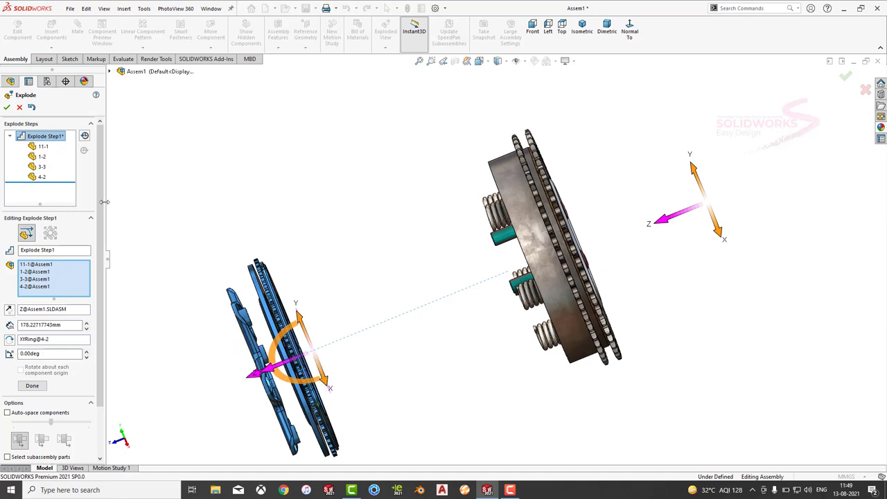
{"action": "left_click", "coordinate": [42, 157]}
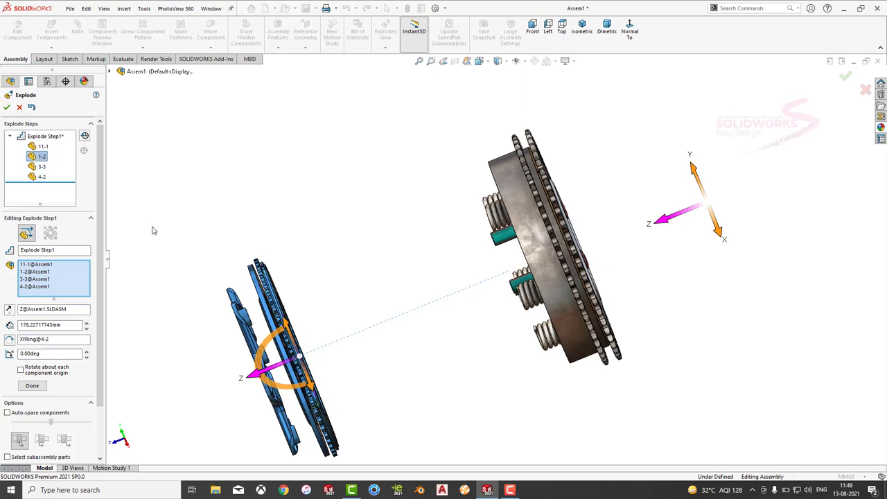
{"action": "left_click_drag", "start_coordinate": [280, 377], "coordinate": [440, 313]}
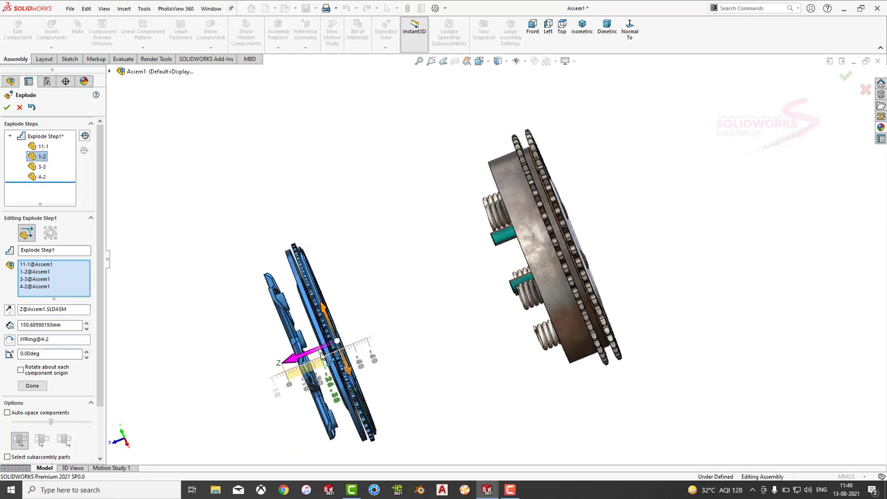
{"action": "middle_click_drag", "start_coordinate": [463, 279], "coordinate": [176, 219]}
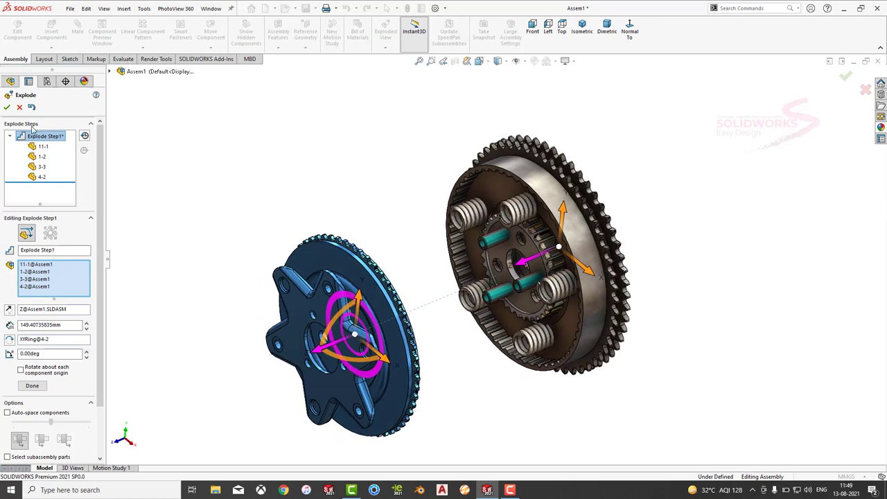
{"action": "left_click", "coordinate": [20, 108]}
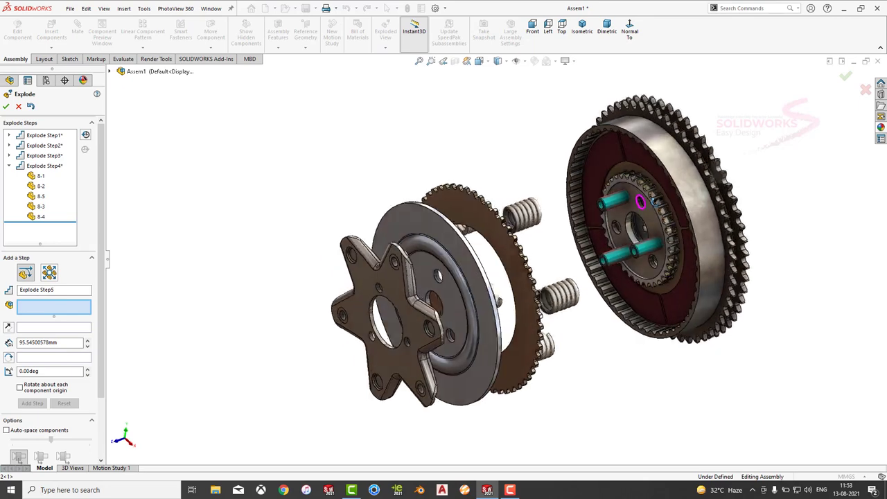
Explode clutch plate 4-2 left and drum 9-1 right as Steps 5 and 6
{"action": "left_click", "coordinate": [632, 155]}
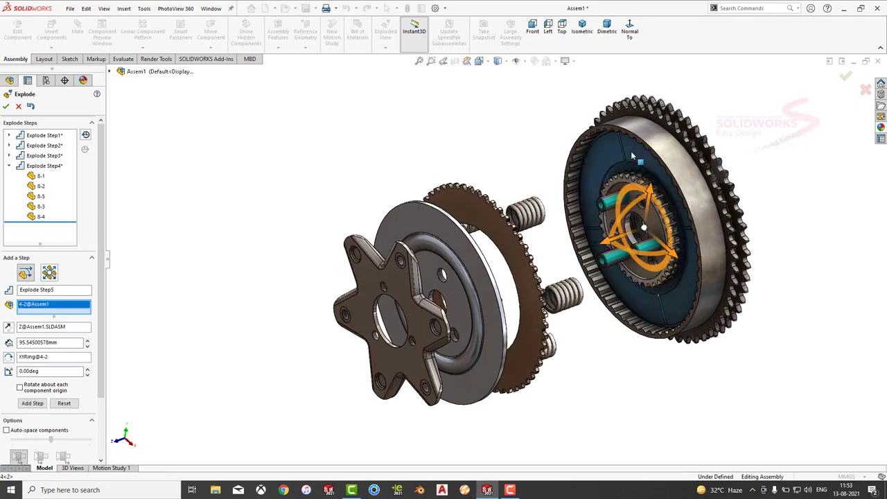
{"action": "left_click_drag", "start_coordinate": [601, 246], "coordinate": [485, 281]}
{"action": "middle_click_drag", "start_coordinate": [485, 280], "coordinate": [176, 270]}
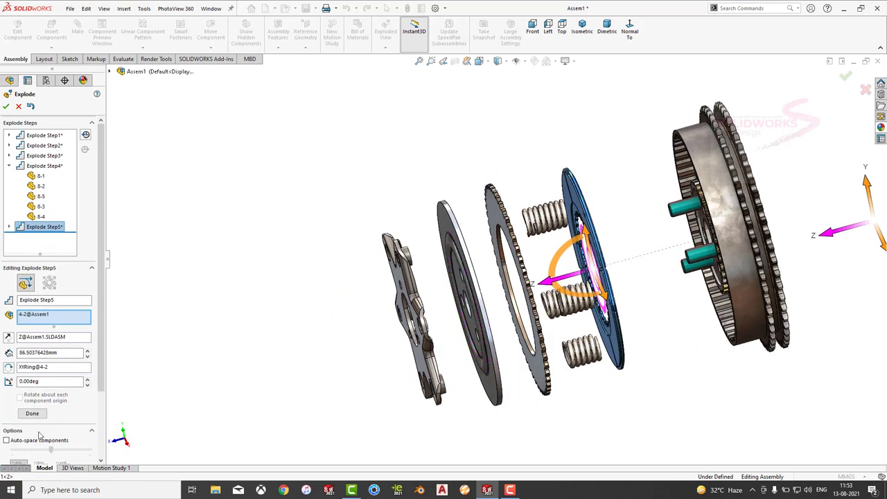
{"action": "left_click", "coordinate": [33, 414]}
{"action": "scroll", "coordinate": [379, 313], "scroll_direction": "up", "scroll_amount": 3}
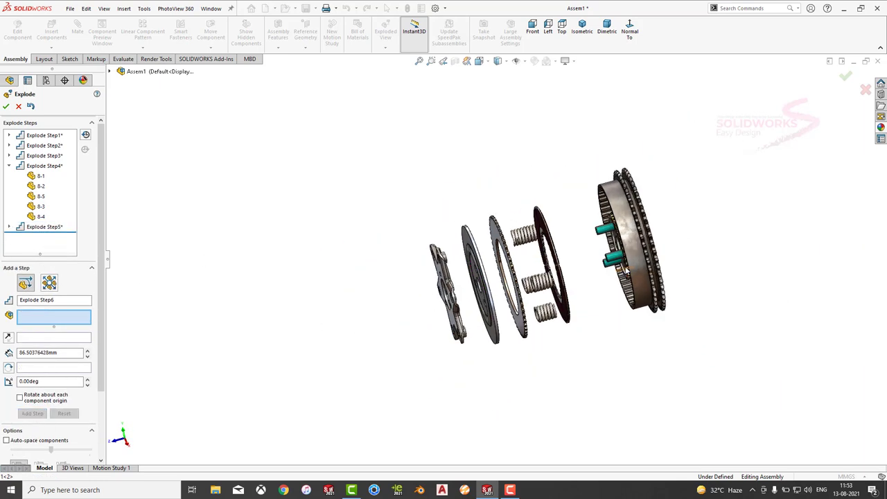
{"action": "middle_click_drag", "start_coordinate": [379, 313], "coordinate": [607, 239]}
{"action": "scroll", "coordinate": [607, 239], "scroll_direction": "down", "scroll_amount": 3}
{"action": "scroll", "coordinate": [608, 239], "scroll_direction": "down", "scroll_amount": 2}
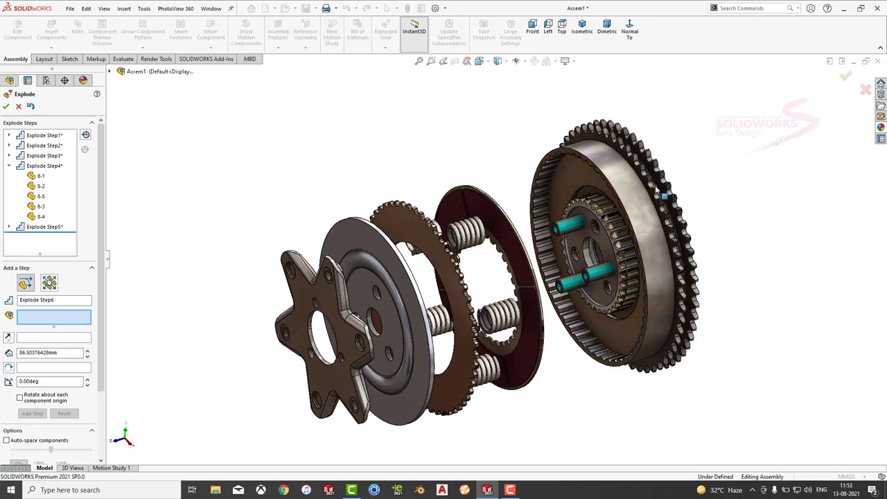
{"action": "left_click", "coordinate": [607, 239]}
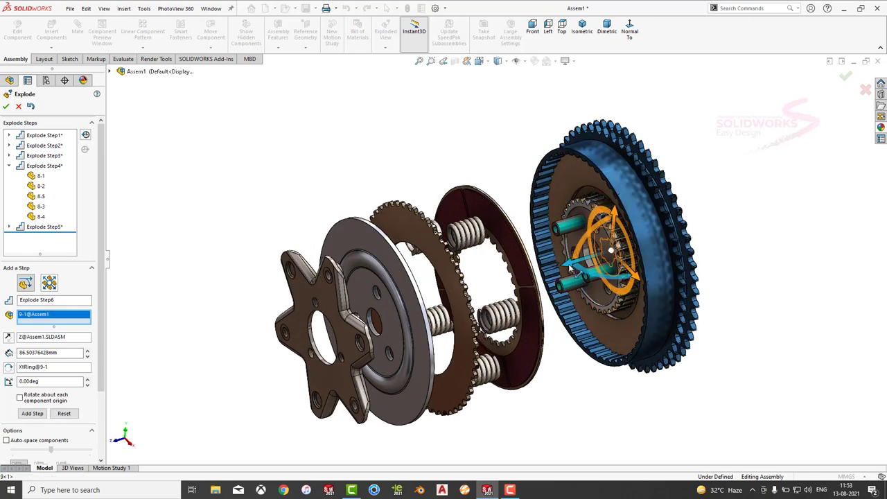
{"action": "left_click_drag", "start_coordinate": [589, 264], "coordinate": [626, 262]}
{"action": "left_click_drag", "start_coordinate": [658, 256], "coordinate": [765, 246]}
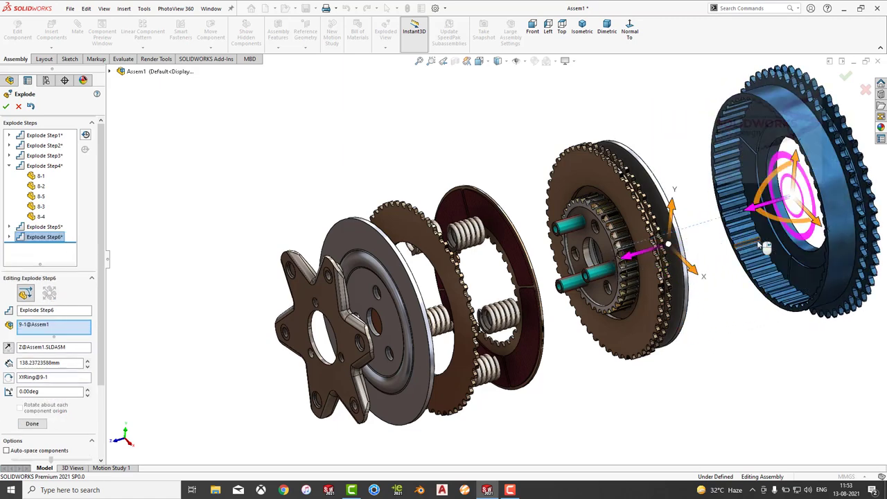
{"action": "left_click", "coordinate": [33, 424]}
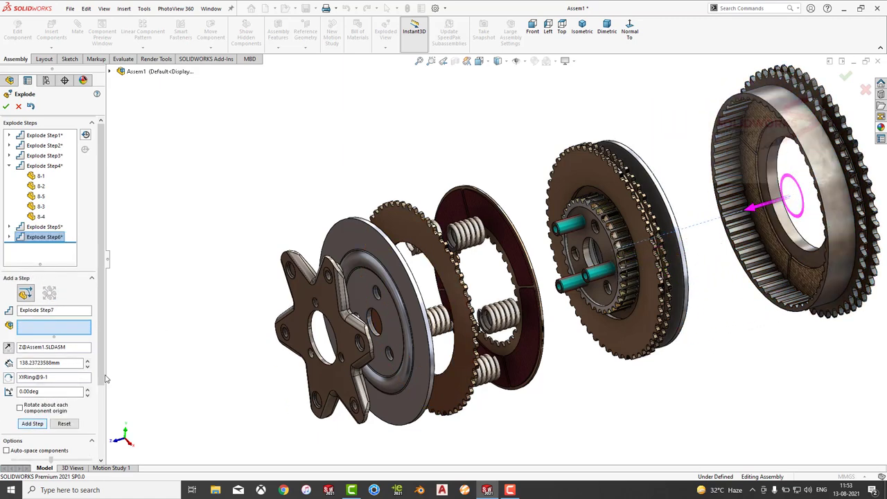
Explode disc 1-1 and sprocket 3-2 rightward, then drag clutch plate 4-1 left for Step9
{"action": "left_click", "coordinate": [676, 223]}
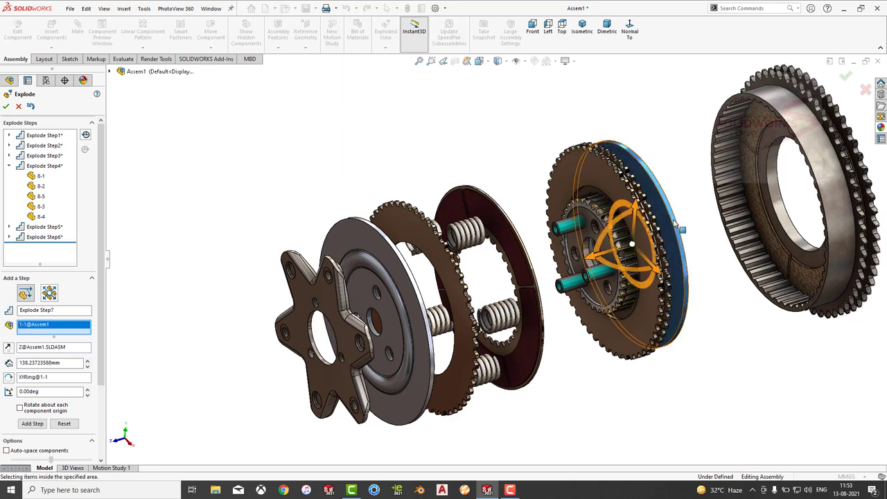
{"action": "left_click_drag", "start_coordinate": [589, 261], "coordinate": [683, 257]}
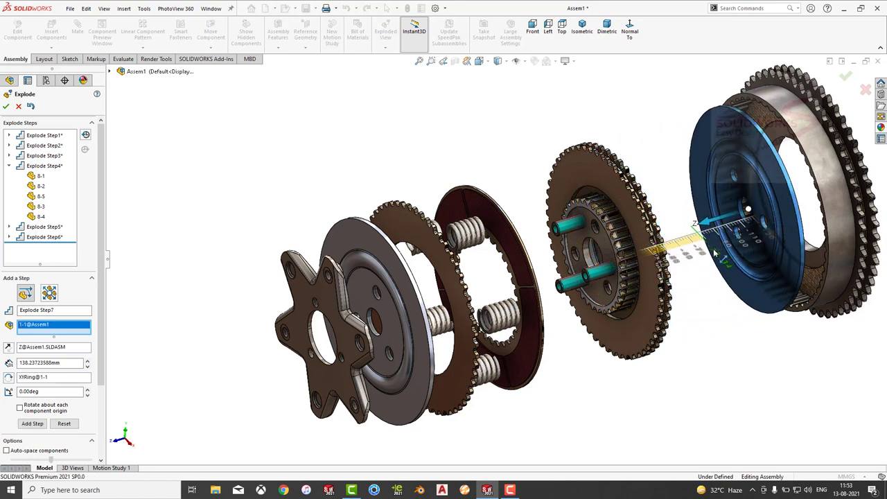
{"action": "left_click_drag", "start_coordinate": [683, 258], "coordinate": [724, 249]}
{"action": "left_click", "coordinate": [32, 434]}
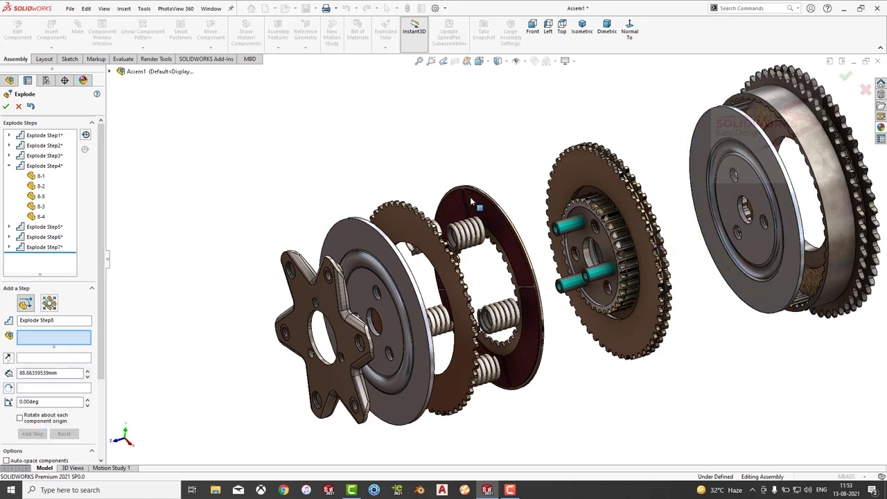
{"action": "left_click", "coordinate": [623, 175]}
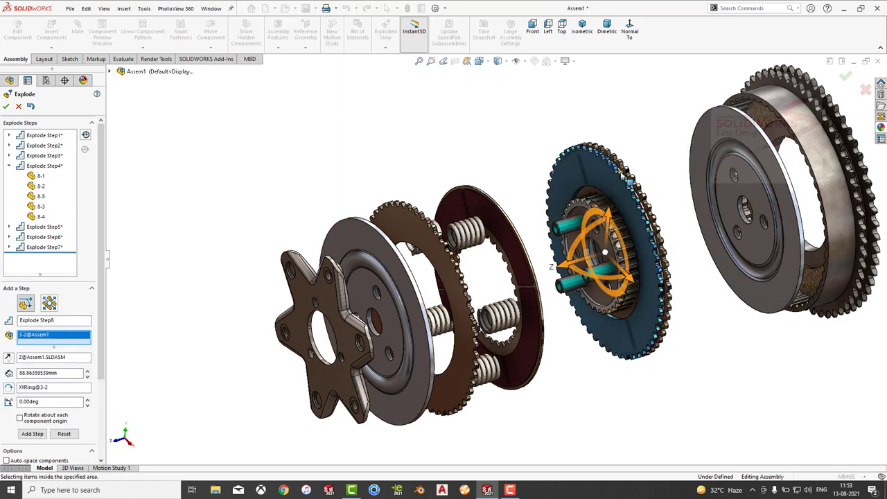
{"action": "left_click_drag", "start_coordinate": [582, 263], "coordinate": [667, 251]}
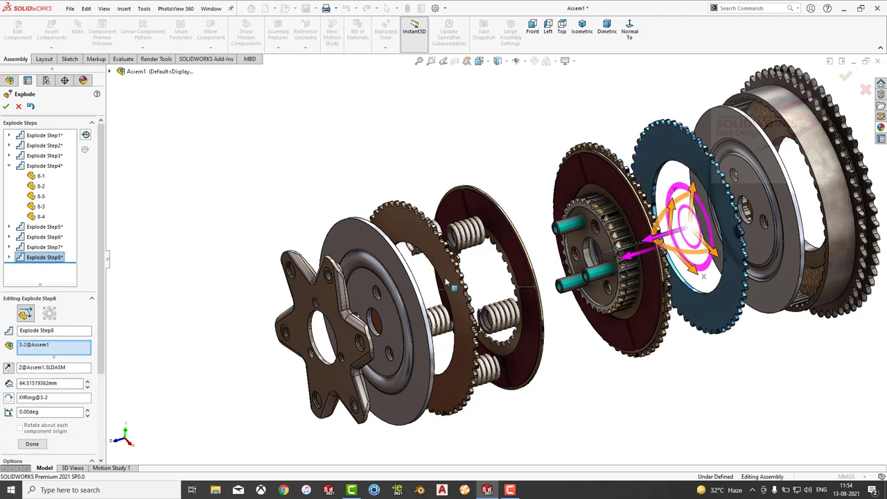
{"action": "key", "text": "Escape"}
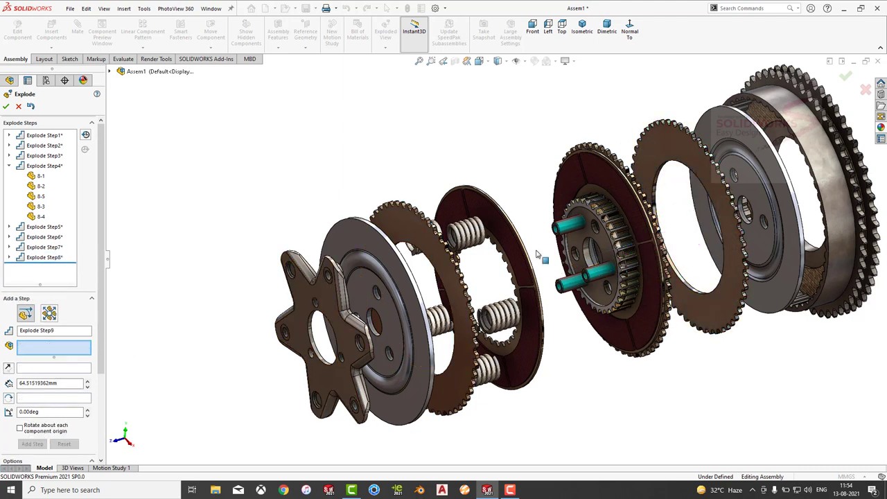
{"action": "left_click", "coordinate": [591, 177]}
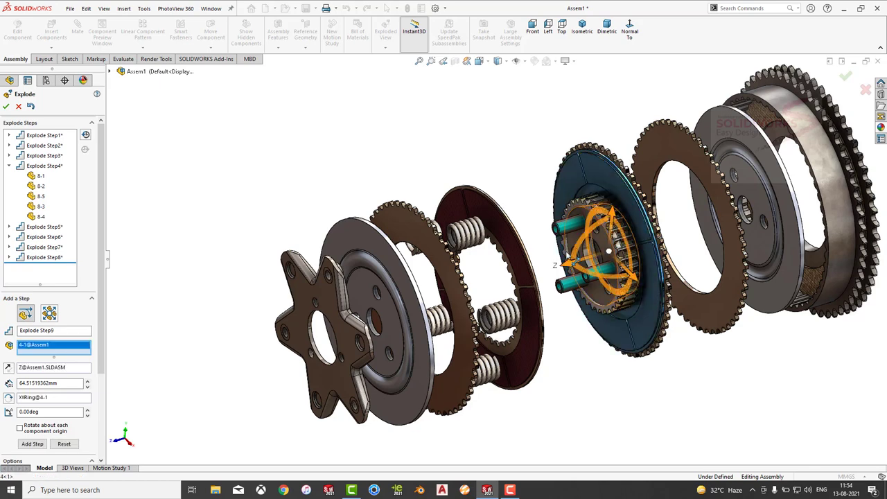
{"action": "left_click_drag", "start_coordinate": [564, 264], "coordinate": [497, 282]}
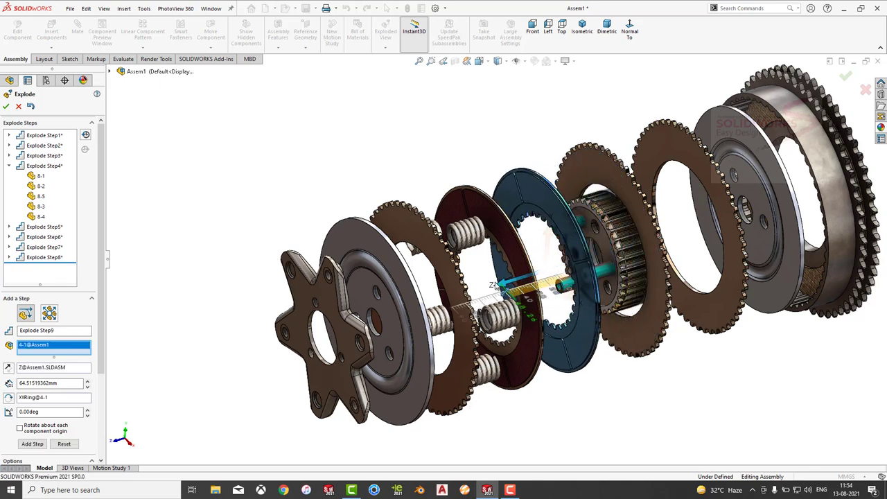
Finish Step9, then explode the sprocket plate left and the hub right along the shaft
{"action": "left_click", "coordinate": [33, 455]}
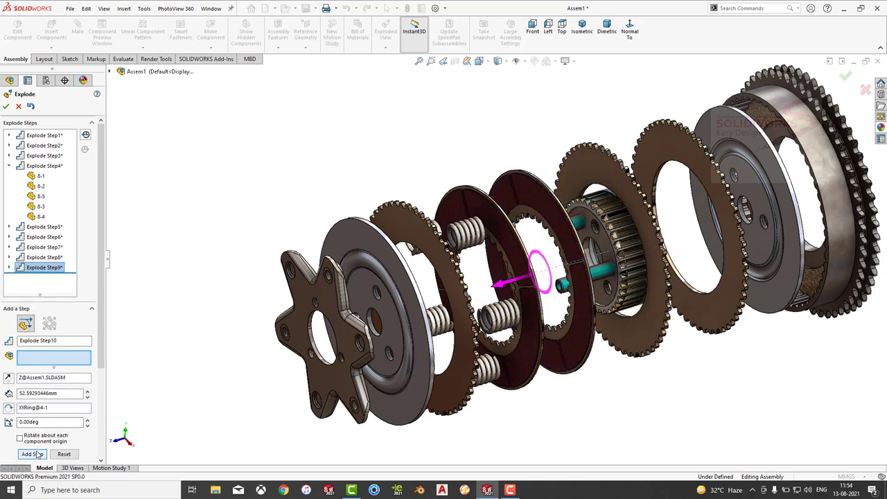
{"action": "left_click", "coordinate": [643, 215]}
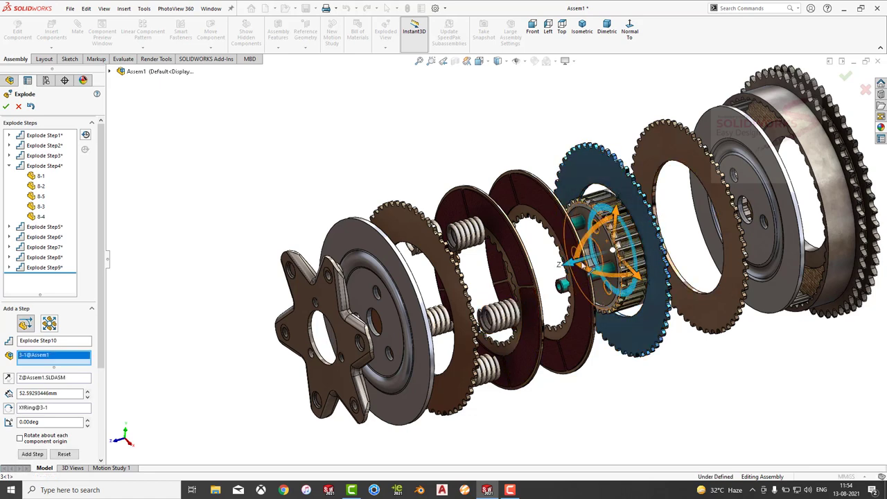
{"action": "left_click_drag", "start_coordinate": [568, 267], "coordinate": [533, 281]}
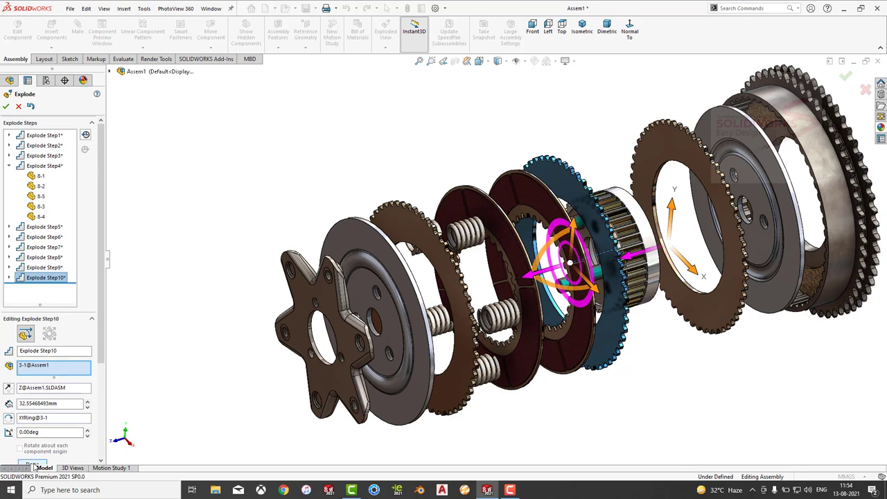
{"action": "left_click", "coordinate": [31, 464]}
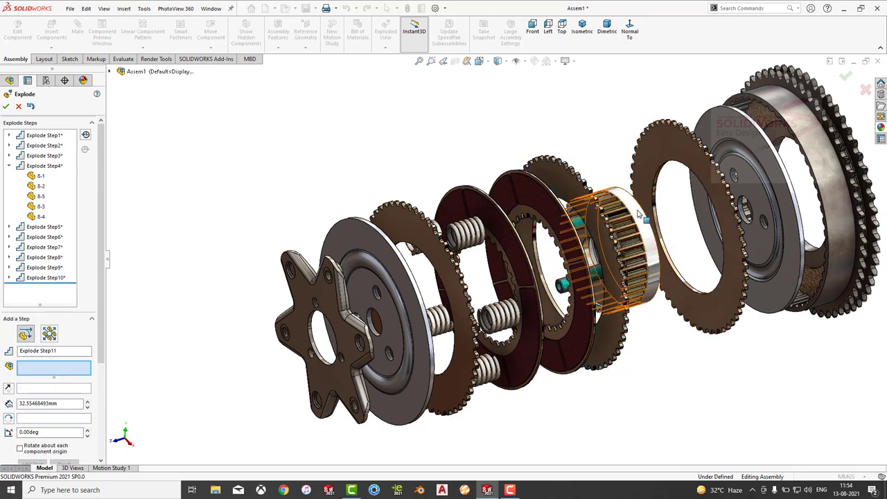
{"action": "left_click", "coordinate": [610, 239]}
{"action": "left_click_drag", "start_coordinate": [570, 267], "coordinate": [641, 247]}
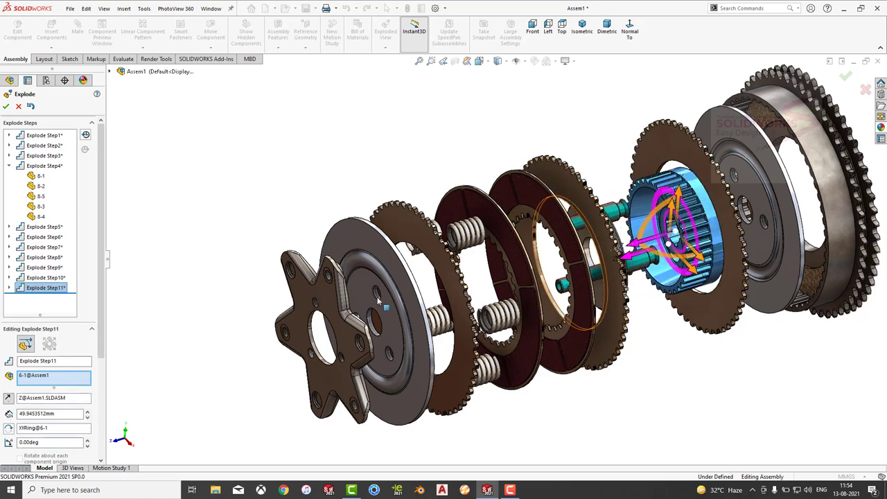
{"action": "scroll", "coordinate": [43, 392], "scroll_direction": "down", "scroll_amount": 3}
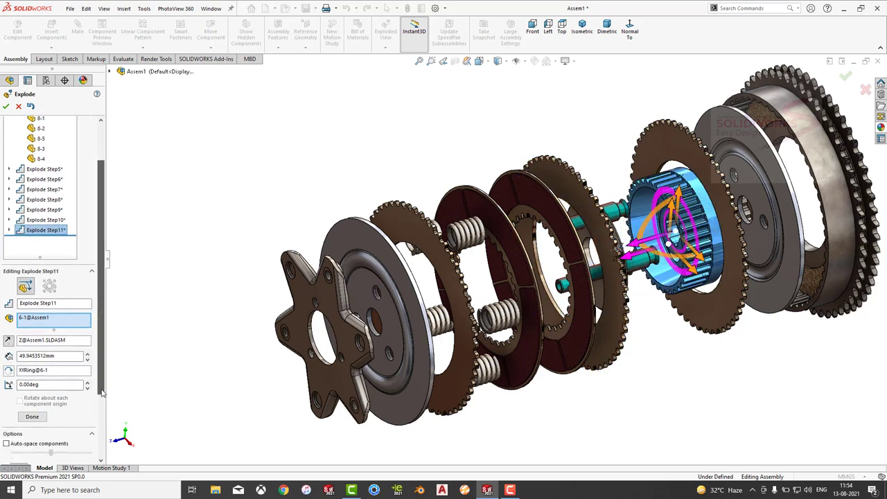
{"action": "left_click", "coordinate": [33, 381]}
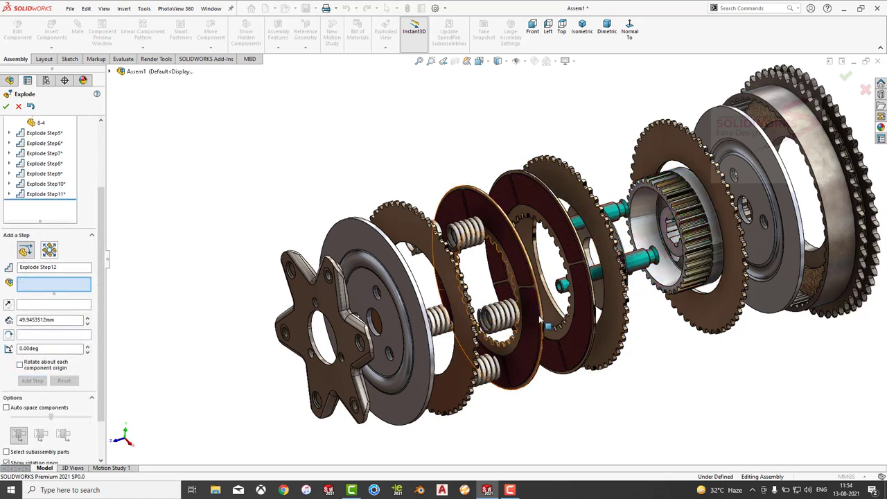
Pull the three teal pins out of the hub as Step12 and close the explode editor
{"action": "scroll", "coordinate": [664, 199], "scroll_direction": "down", "scroll_amount": 3}
{"action": "scroll", "coordinate": [664, 200], "scroll_direction": "down", "scroll_amount": 1}
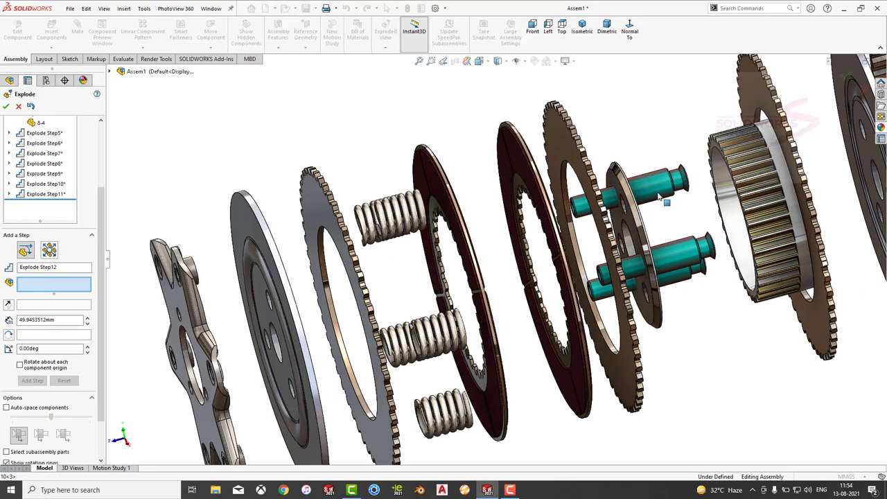
{"action": "left_click", "coordinate": [661, 199]}
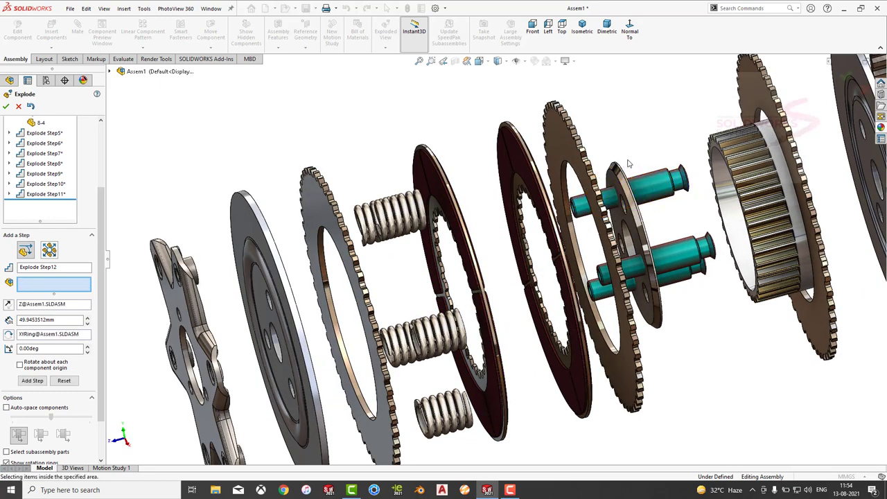
{"action": "left_click", "coordinate": [643, 186]}
{"action": "left_click_drag", "start_coordinate": [628, 161], "coordinate": [645, 116]}
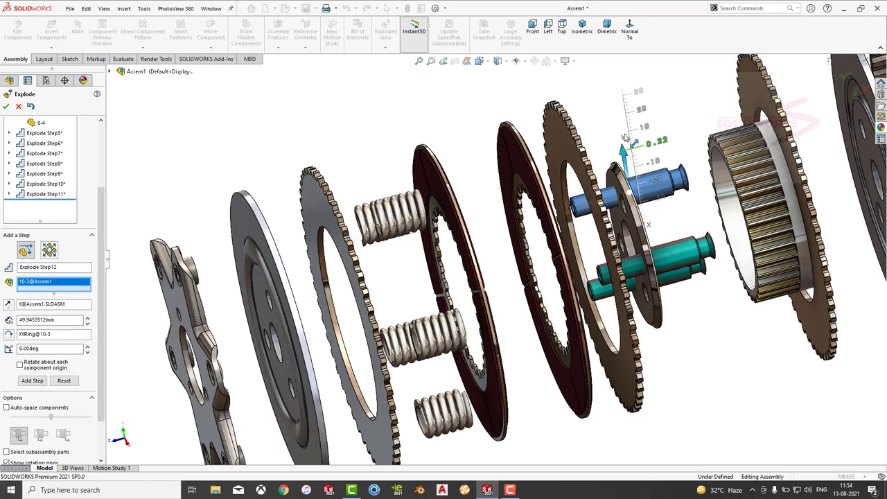
{"action": "left_click", "coordinate": [678, 257]}
{"action": "left_click", "coordinate": [624, 281]}
{"action": "mouse_move", "coordinate": [624, 280]}
{"action": "middle_mouse_down"}
{"action": "mouse_move", "coordinate": [702, 275]}
{"action": "mouse_move", "coordinate": [619, 238]}
{"action": "middle_mouse_up"}
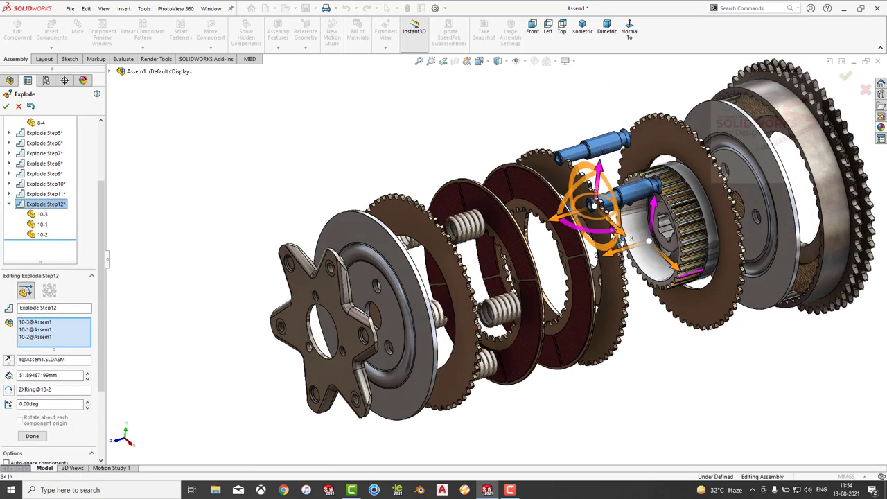
{"action": "left_click", "coordinate": [32, 436]}
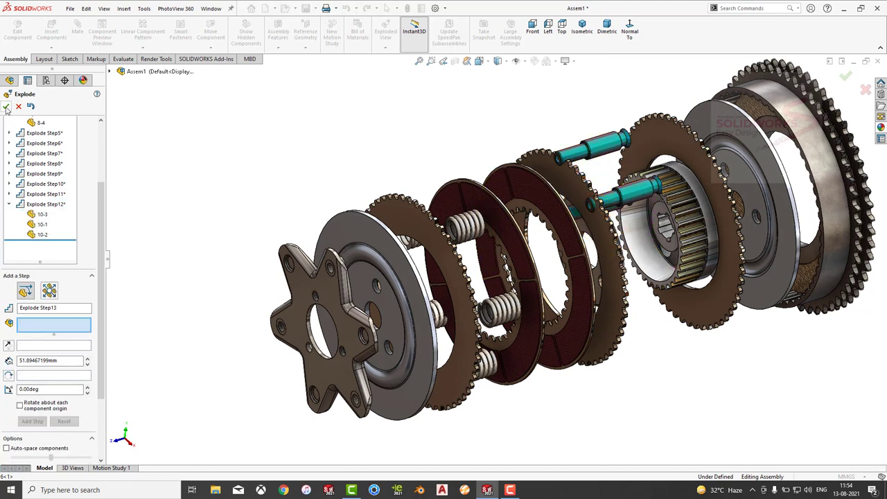
{"action": "left_click", "coordinate": [6, 108]}
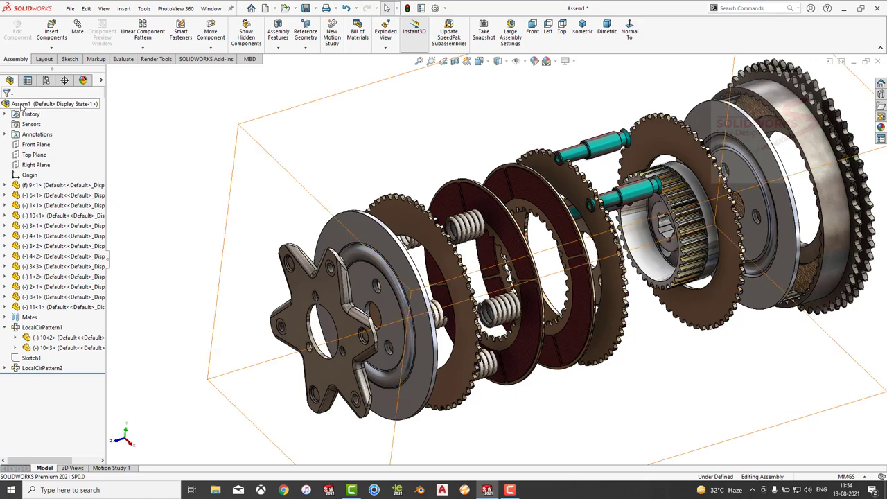
Collapse Assem1, then play Animate explode from its right-click menu
{"action": "right_click", "coordinate": [22, 106]}
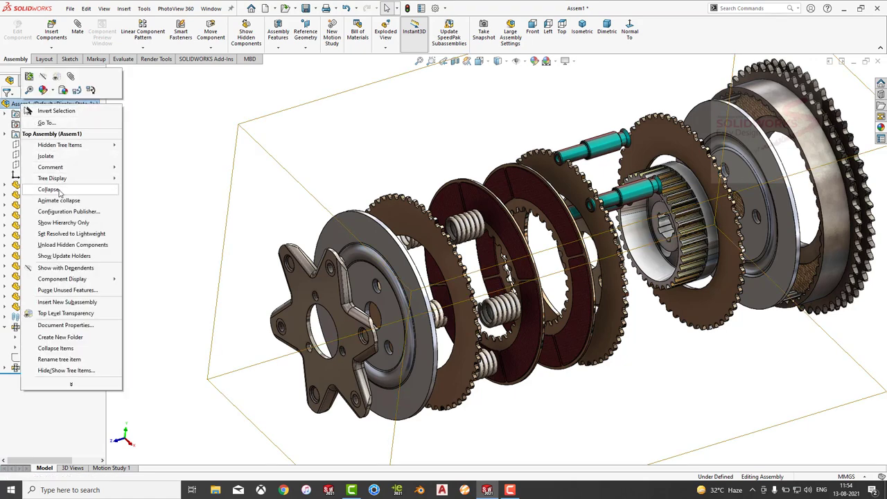
{"action": "left_click", "coordinate": [49, 189]}
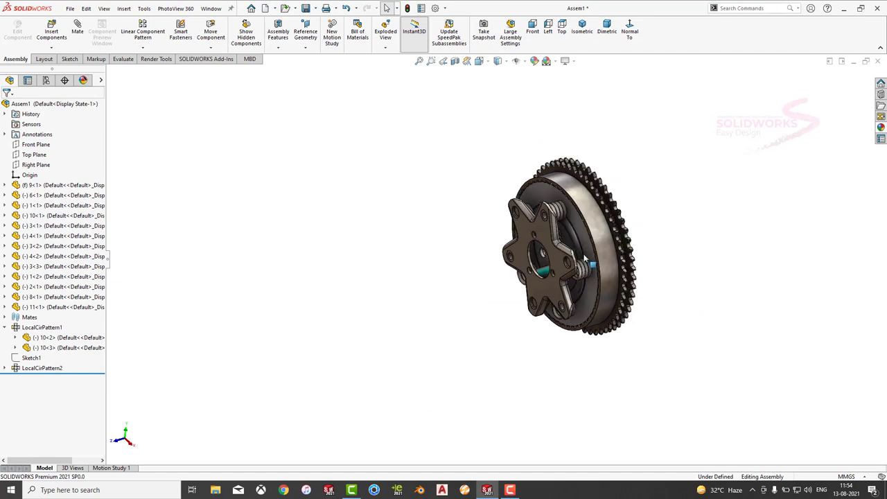
{"action": "scroll", "coordinate": [584, 258], "scroll_direction": "down", "scroll_amount": 3}
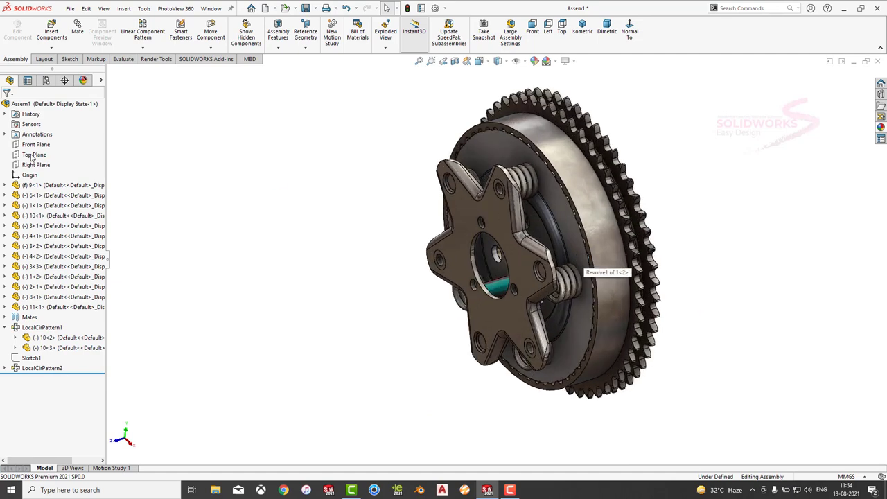
{"action": "right_click", "coordinate": [42, 106]}
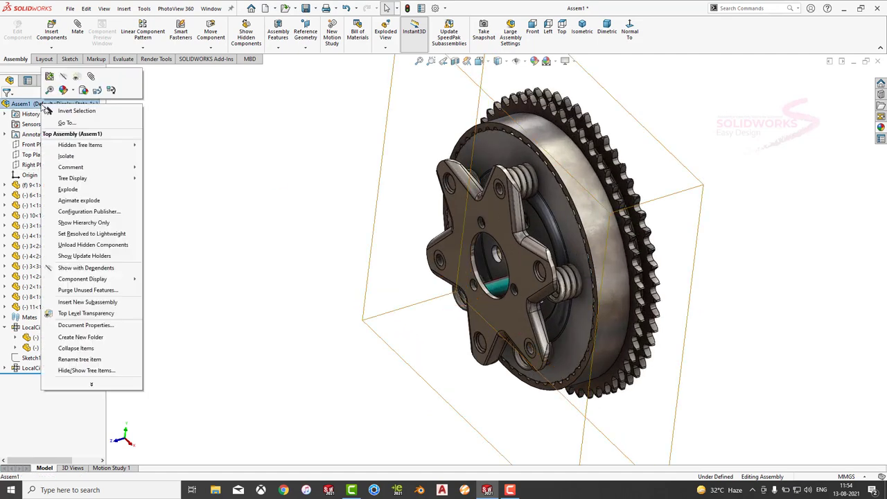
{"action": "left_click", "coordinate": [78, 200]}
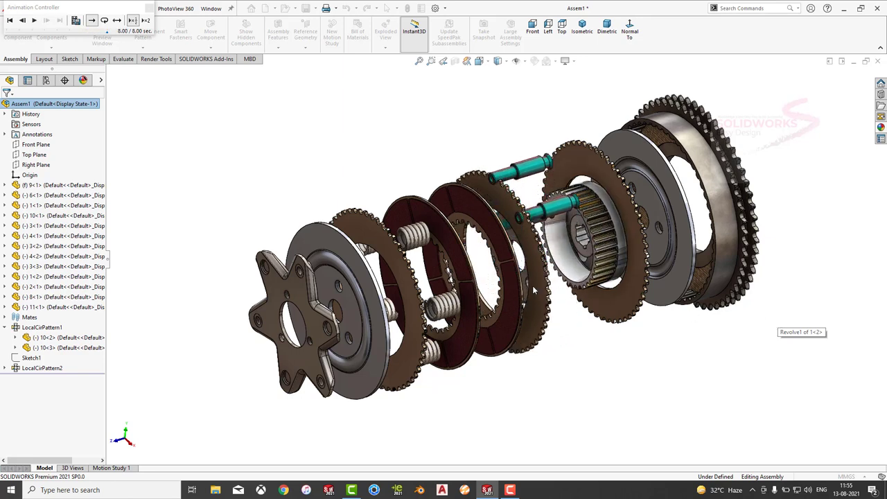
Replay the explode animation while cycling Front, Top, Isometric and Dimetric views
{"action": "left_click", "coordinate": [42, 21]}
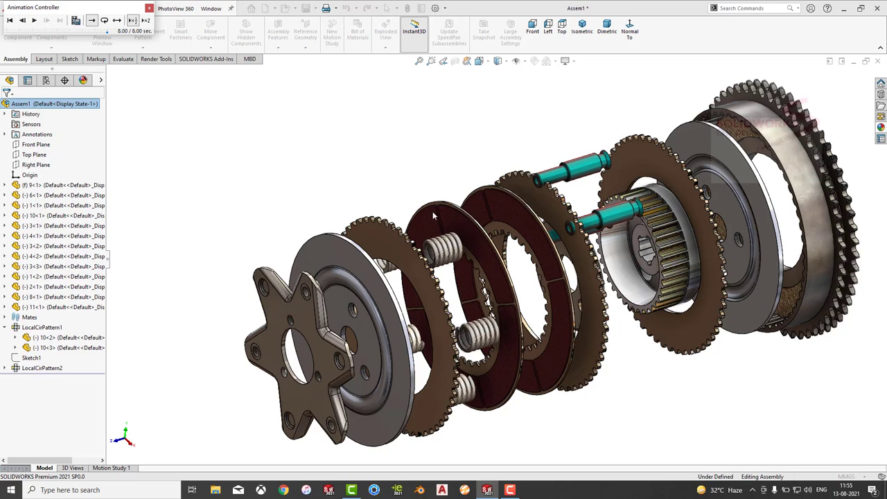
{"action": "mouse_move", "coordinate": [434, 217]}
{"action": "middle_mouse_down"}
{"action": "mouse_move", "coordinate": [384, 198]}
{"action": "mouse_move", "coordinate": [361, 204]}
{"action": "mouse_move", "coordinate": [404, 178]}
{"action": "middle_mouse_up"}
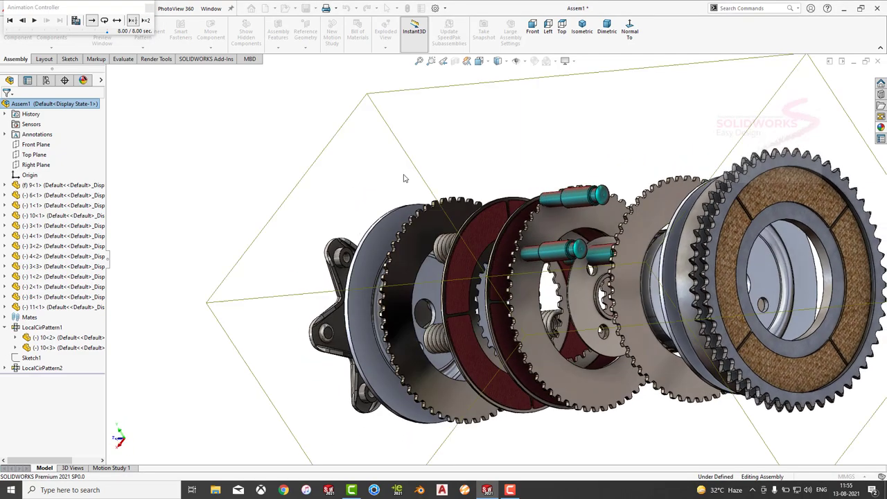
{"action": "left_click", "coordinate": [536, 38]}
{"action": "left_click", "coordinate": [562, 29]}
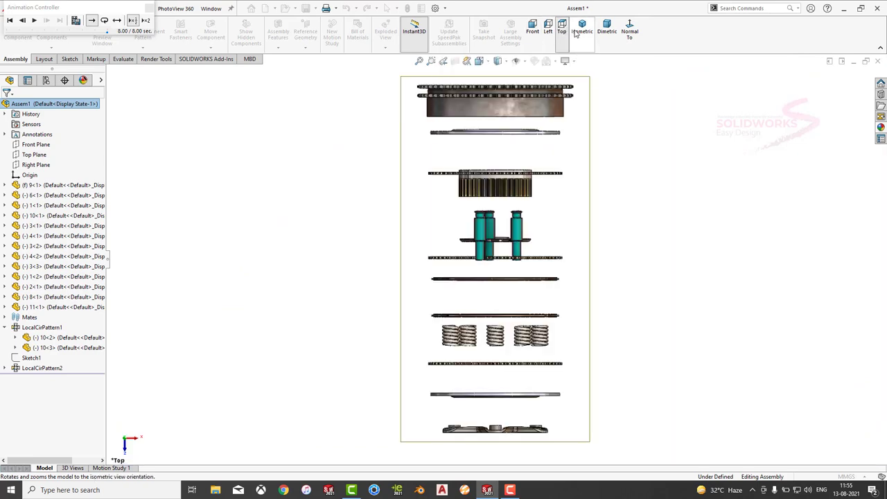
{"action": "left_click", "coordinate": [575, 34]}
{"action": "left_click", "coordinate": [607, 35]}
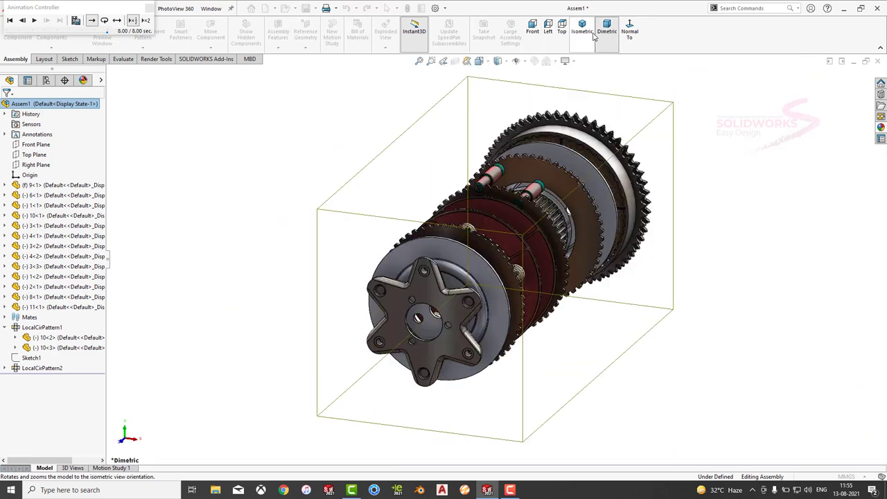
{"action": "left_click", "coordinate": [582, 31]}
Return to isometric and play the explode animation on loop
{"action": "mouse_move", "coordinate": [443, 236]}
{"action": "middle_mouse_down"}
{"action": "mouse_move", "coordinate": [477, 231]}
{"action": "mouse_move", "coordinate": [400, 300]}
{"action": "mouse_move", "coordinate": [281, 338]}
{"action": "mouse_move", "coordinate": [477, 307]}
{"action": "mouse_move", "coordinate": [536, 320]}
{"action": "middle_mouse_up"}
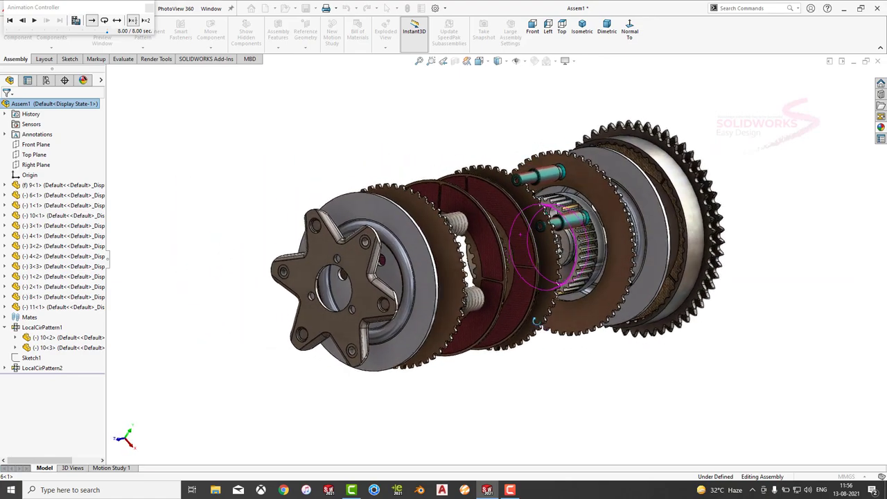
{"action": "left_click", "coordinate": [582, 27]}
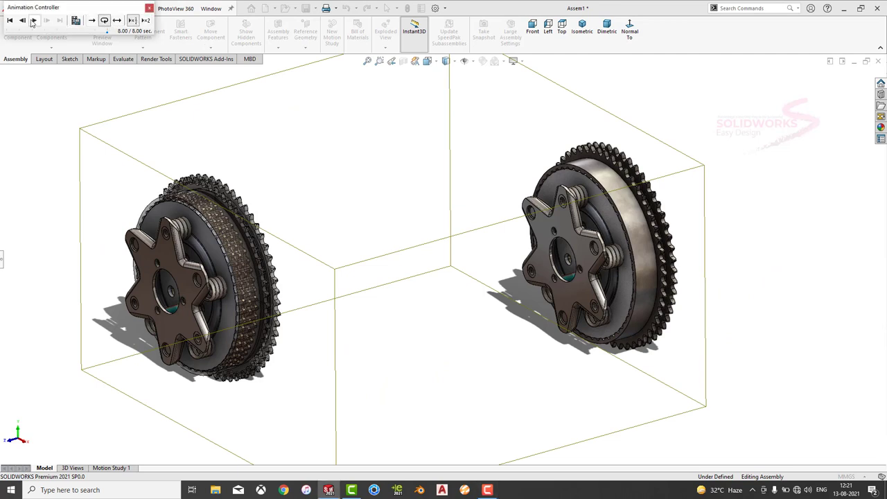
{"action": "left_click", "coordinate": [32, 21]}
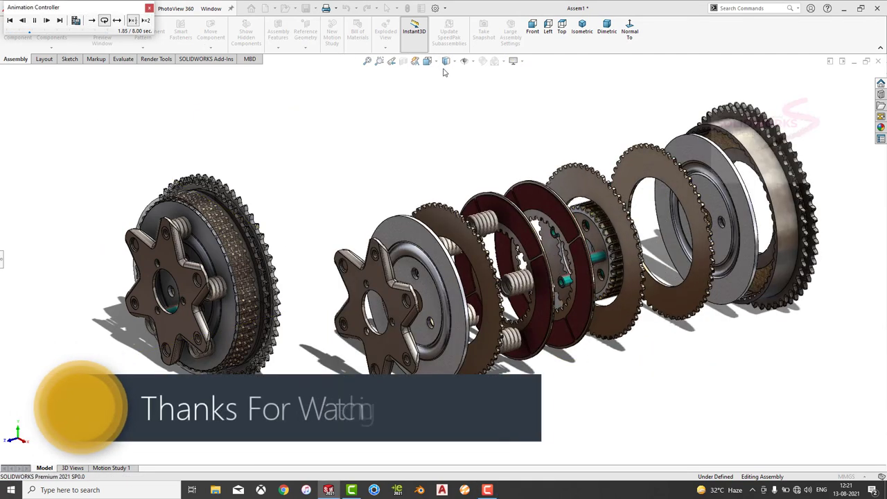